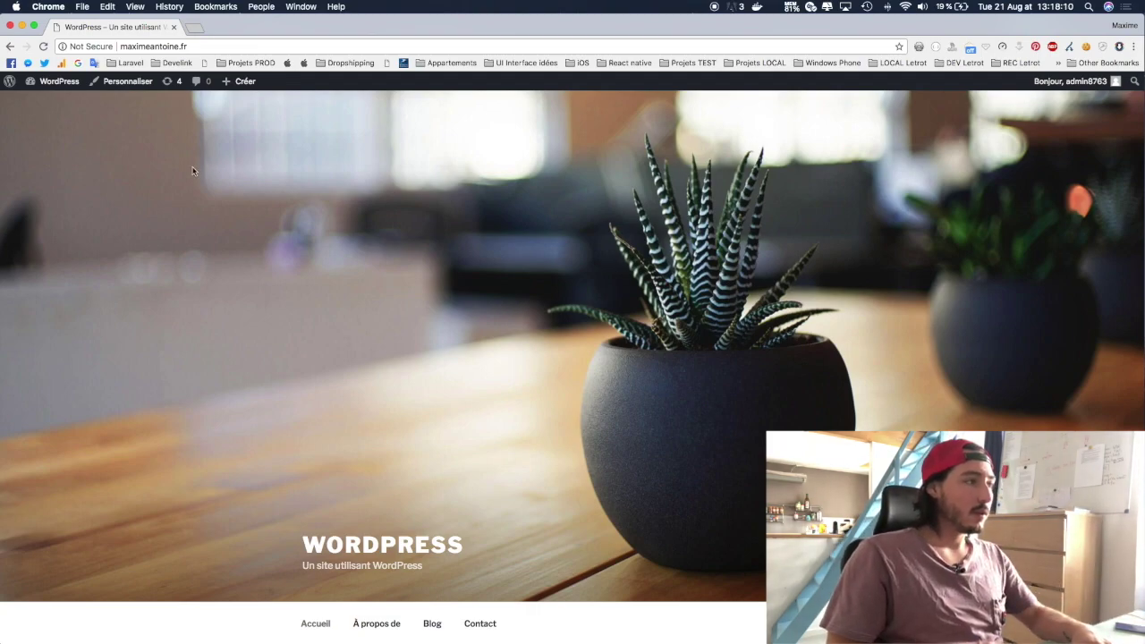
# Step: Leave the public homepage for the Tableau de bord admin dashboard
pyautogui.scroll(-3, 245, 304)
pyautogui.scroll(3, 245, 303)
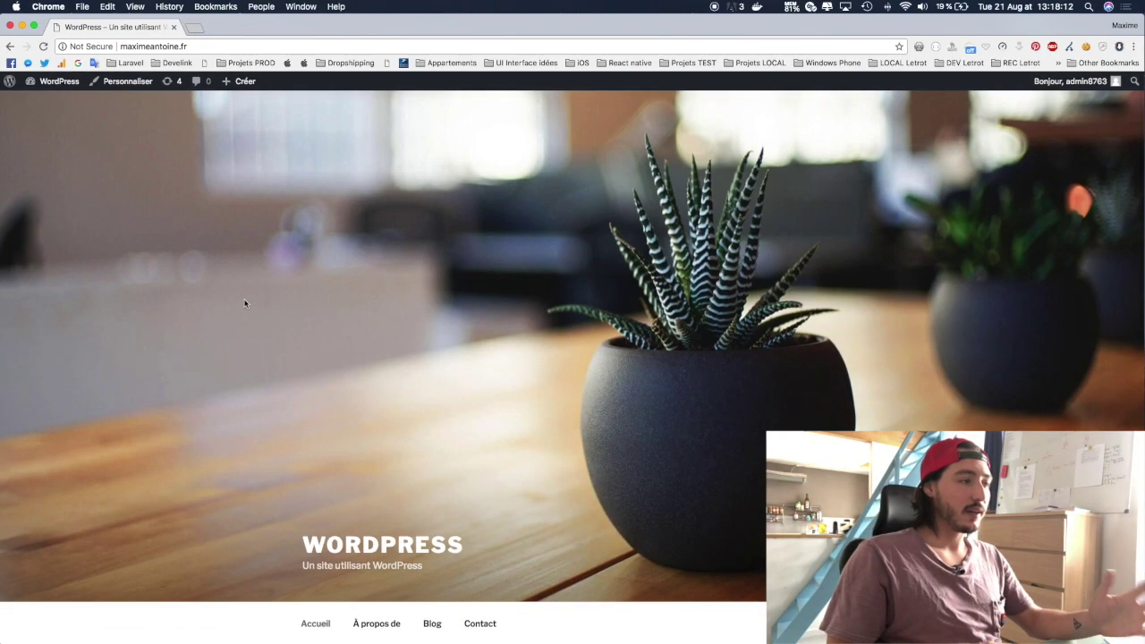
pyautogui.click(56, 84)
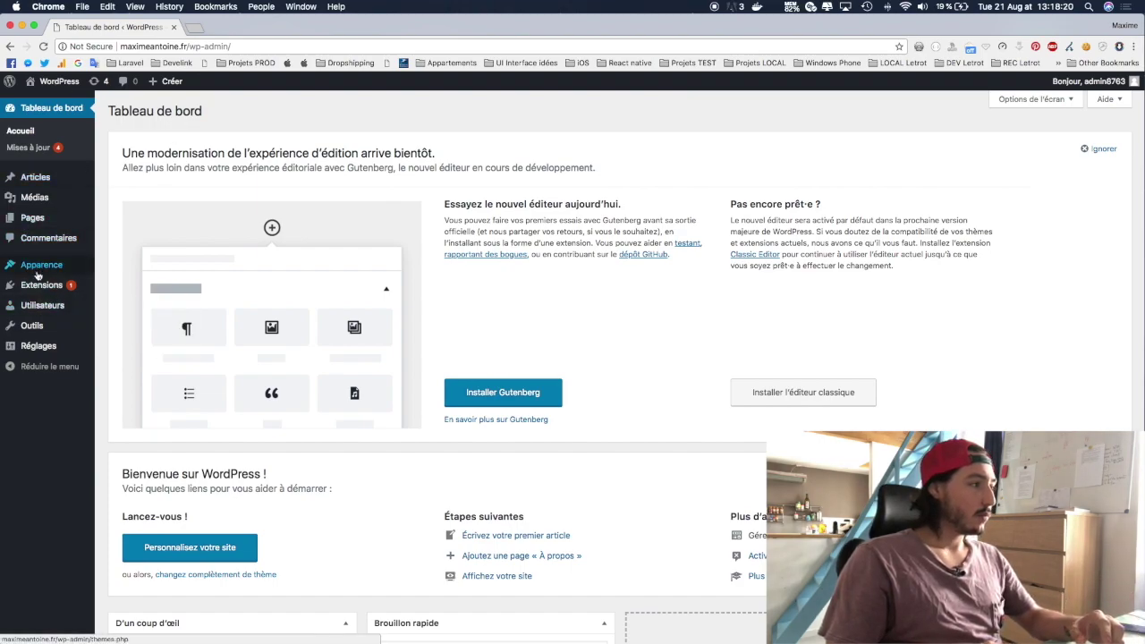
pyautogui.moveTo(38, 276)
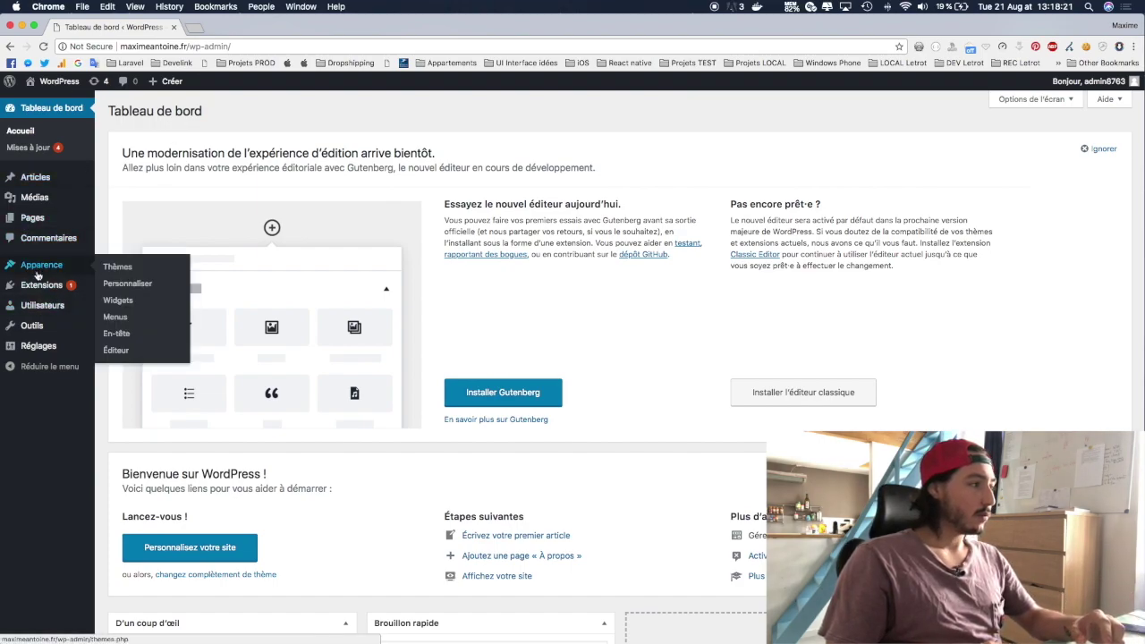
# Step: Go from Apparence > Thèmes to the Ajouter des thèmes page
pyautogui.click(115, 268)
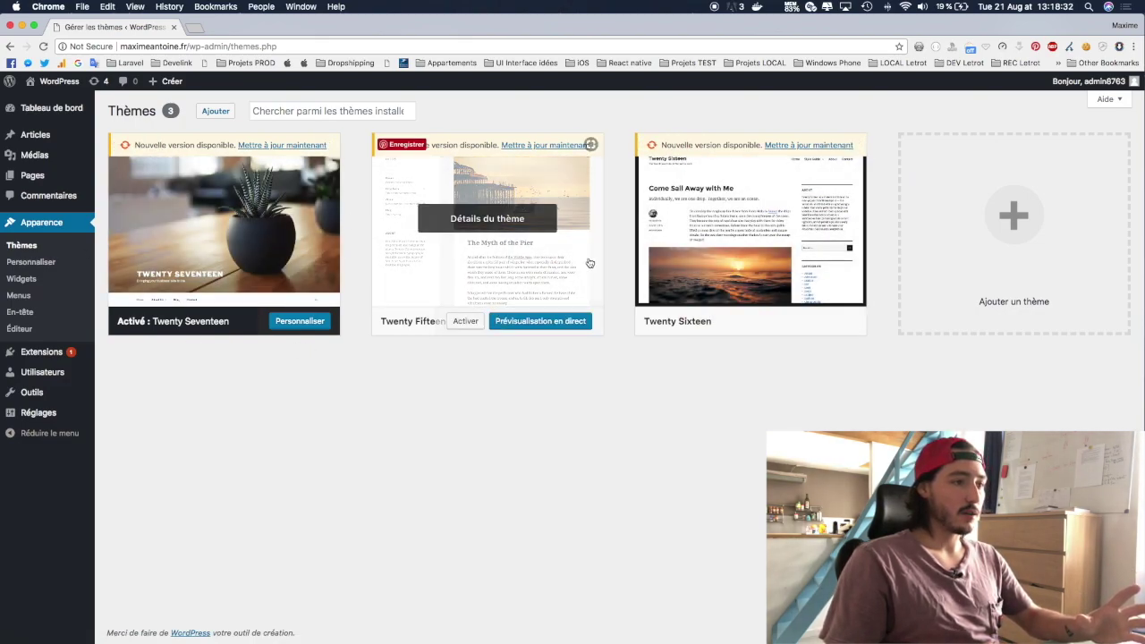
pyautogui.click(1014, 215)
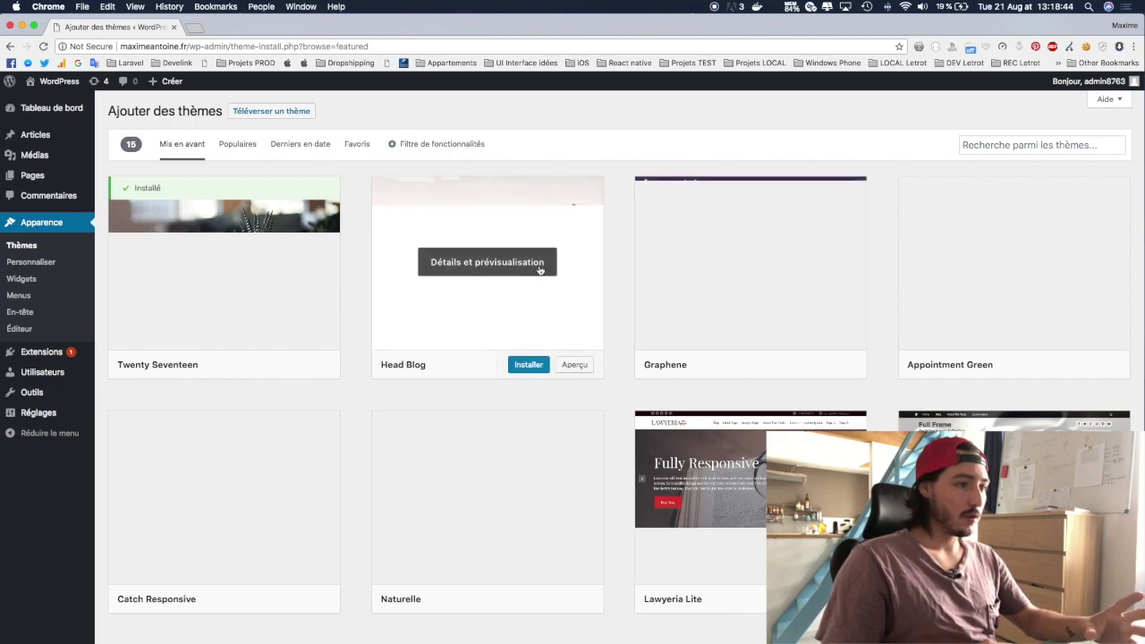
# Step: Search themes for 'blog' and browse results such as Balanced Blog, Envo Blog and writerBlog
pyautogui.click(984, 146)
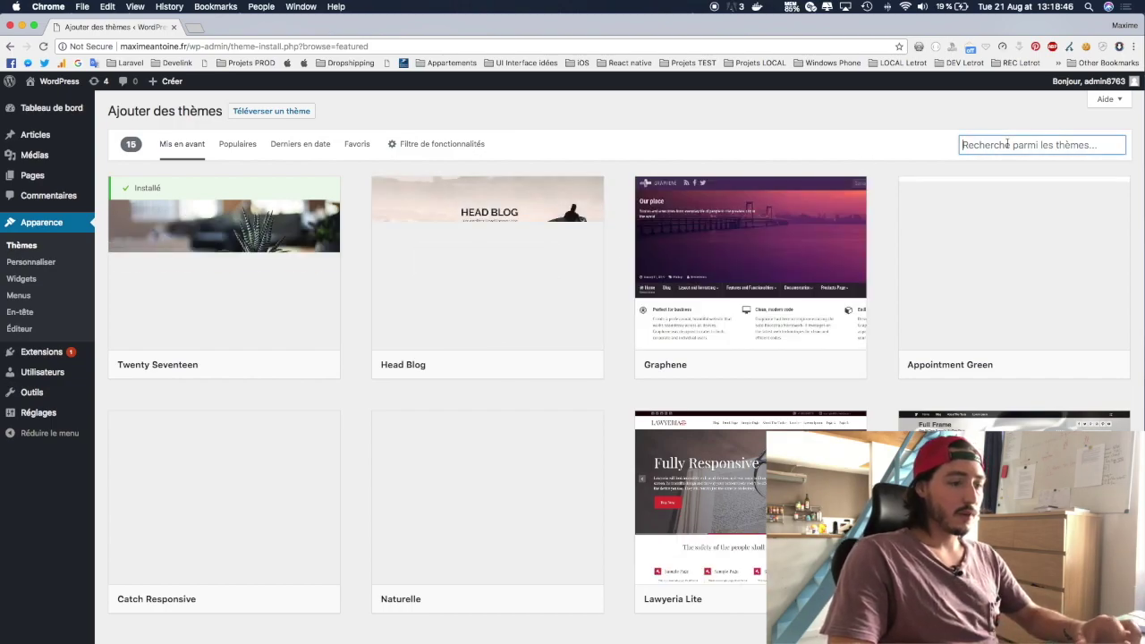
pyautogui.write('blog')
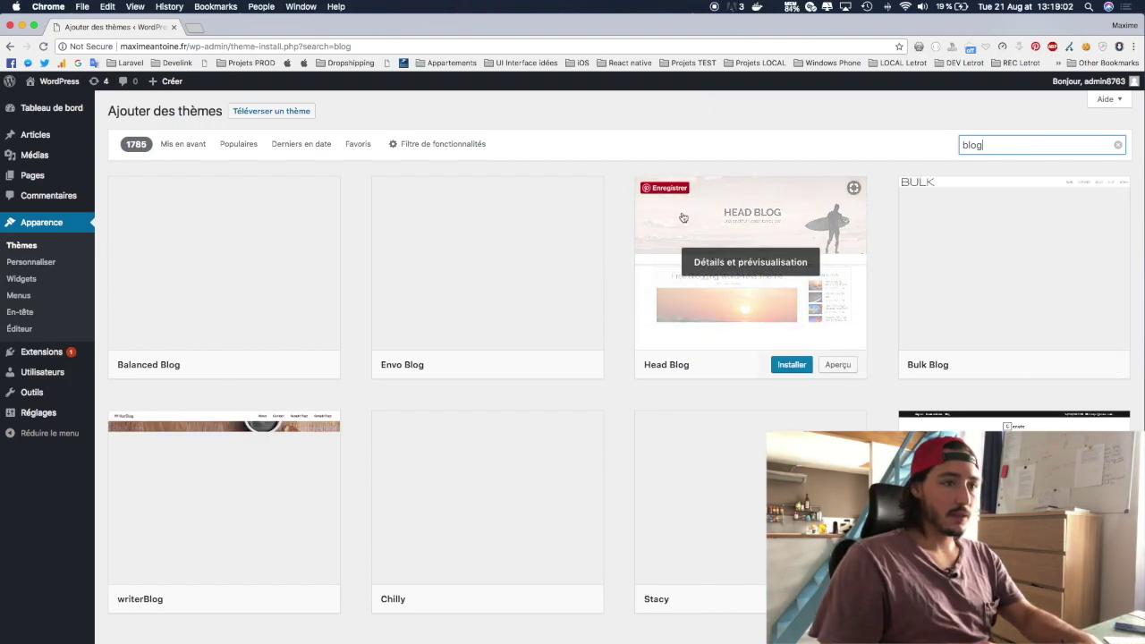
pyautogui.moveTo(450, 232)
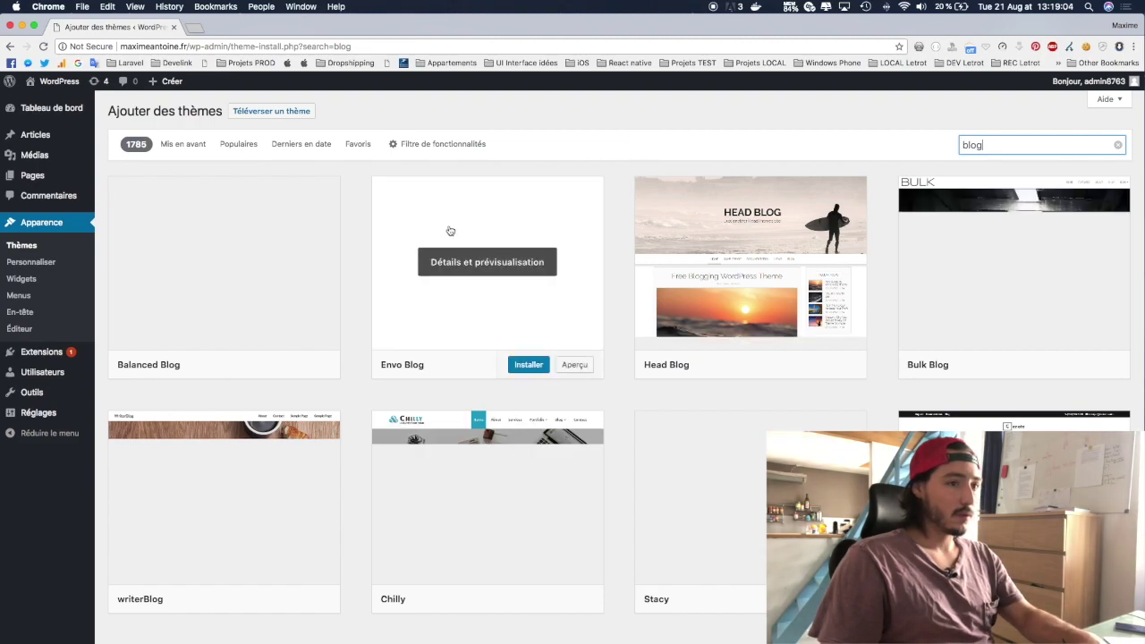
pyautogui.scroll(-5, 450, 231)
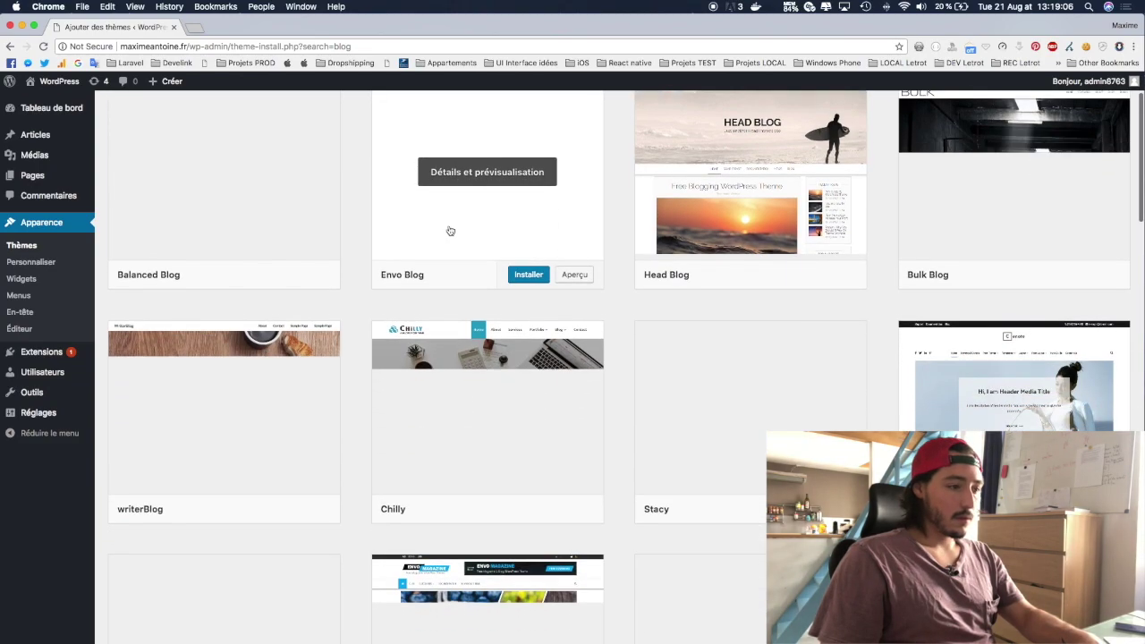
pyautogui.scroll(-2, 450, 231)
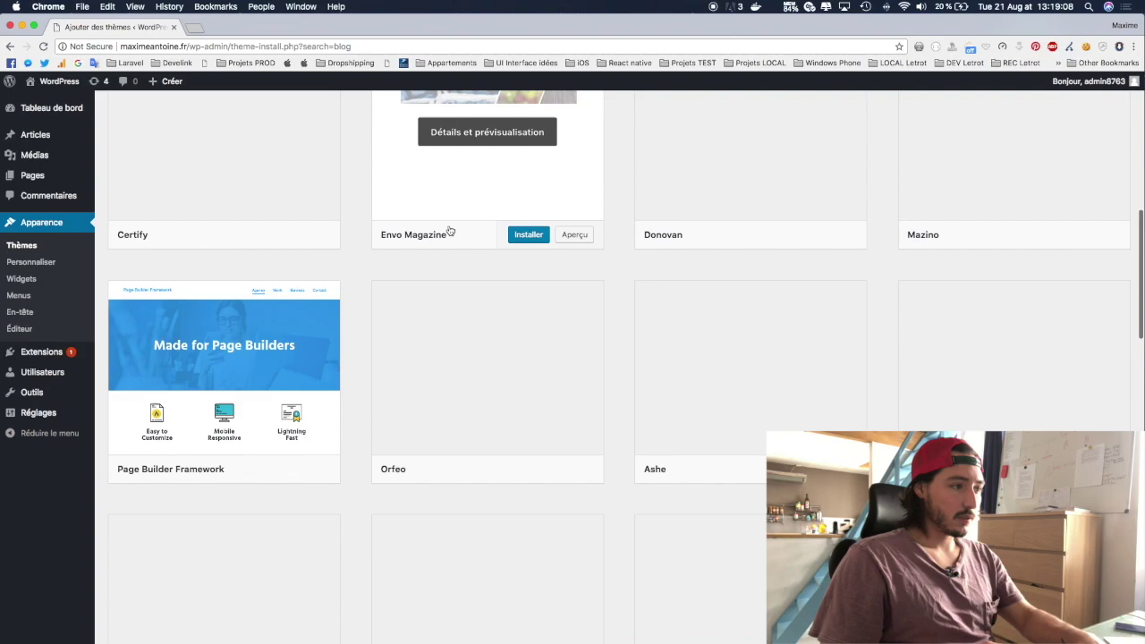
pyautogui.scroll(5, 450, 232)
pyautogui.scroll(2, 450, 232)
pyautogui.moveTo(232, 260)
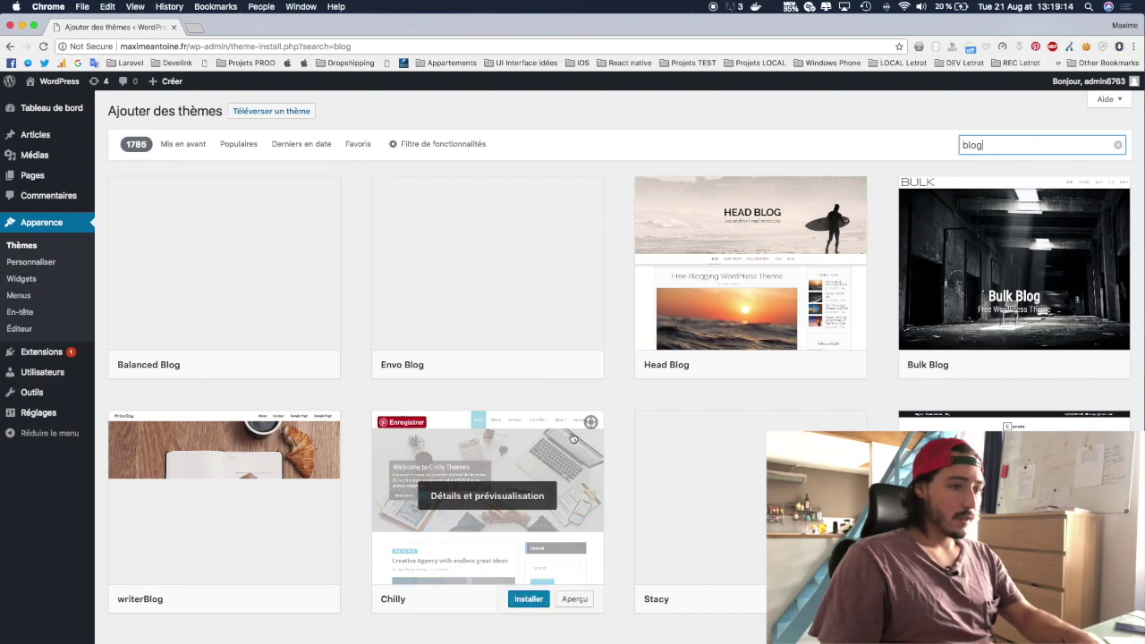
pyautogui.scroll(-10, 573, 435)
pyautogui.scroll(5, 573, 436)
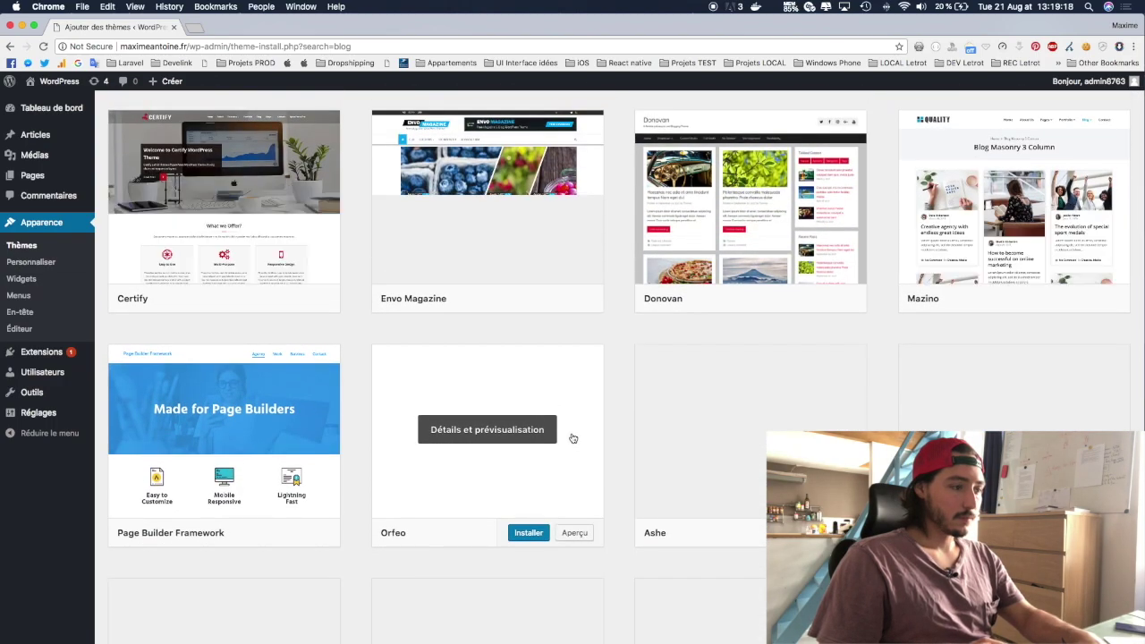
pyautogui.scroll(5, 573, 438)
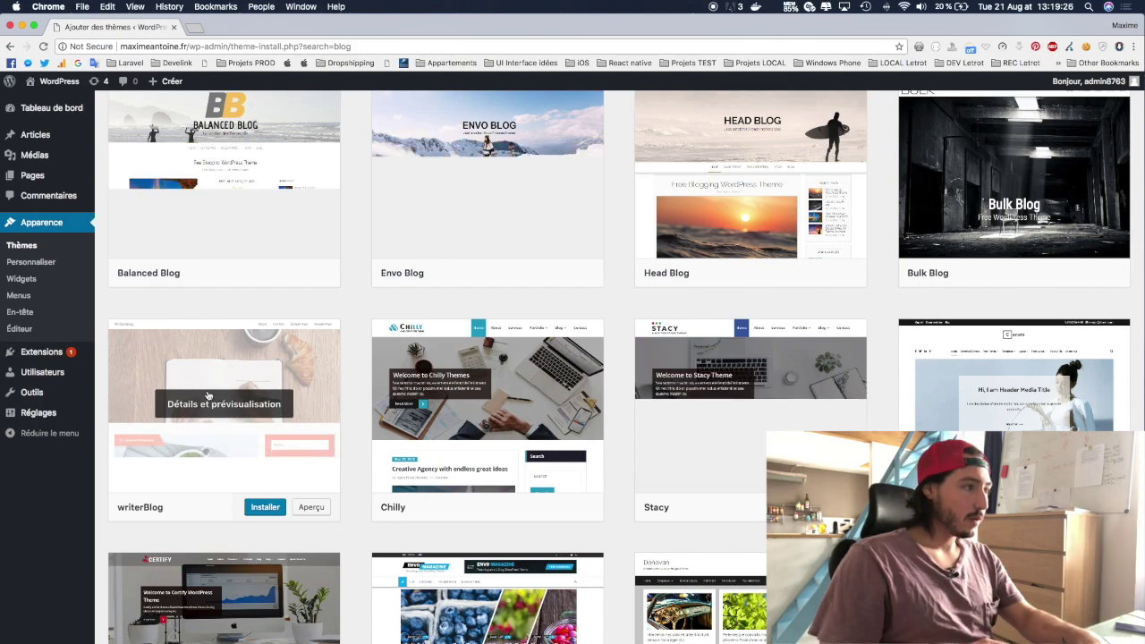
pyautogui.scroll(2, 193, 398)
pyautogui.scroll(-3, 204, 442)
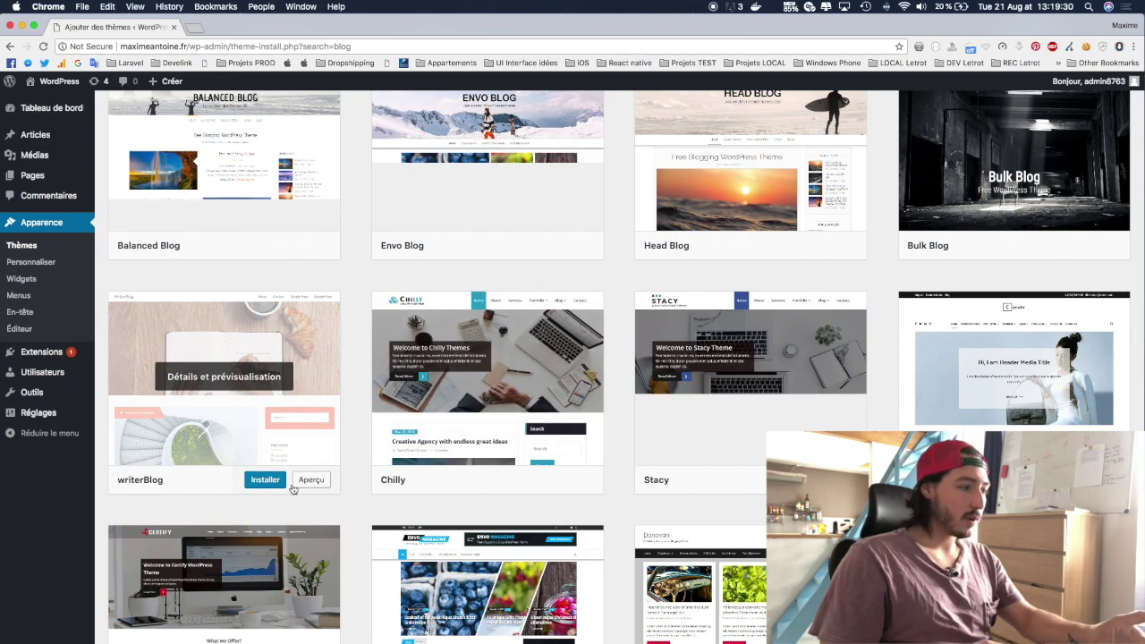
# Step: Open the writerBlog theme preview and select text in its details and header
pyautogui.click(306, 482)
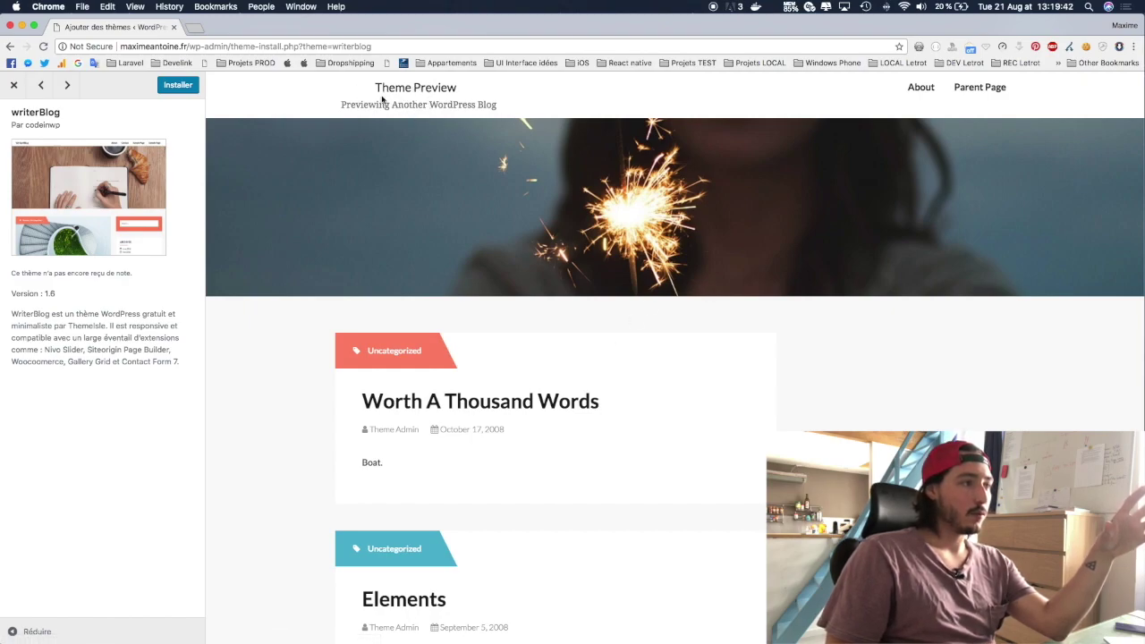
pyautogui.press('super+a')
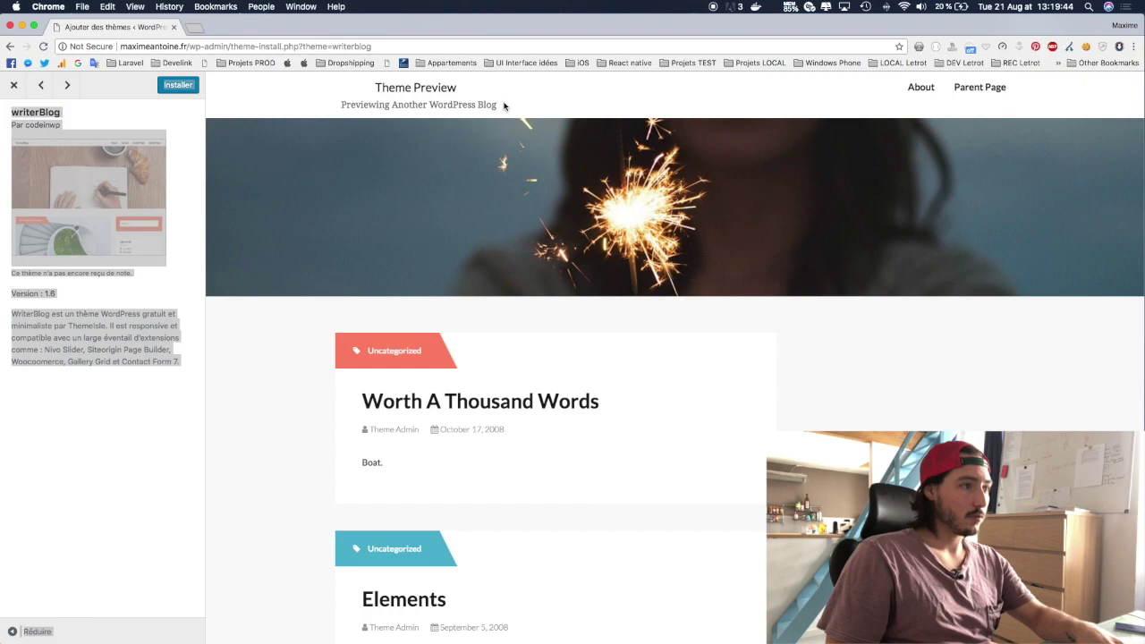
pyautogui.moveTo(504, 106); pyautogui.dragTo(355, 93)
pyautogui.click(533, 113)
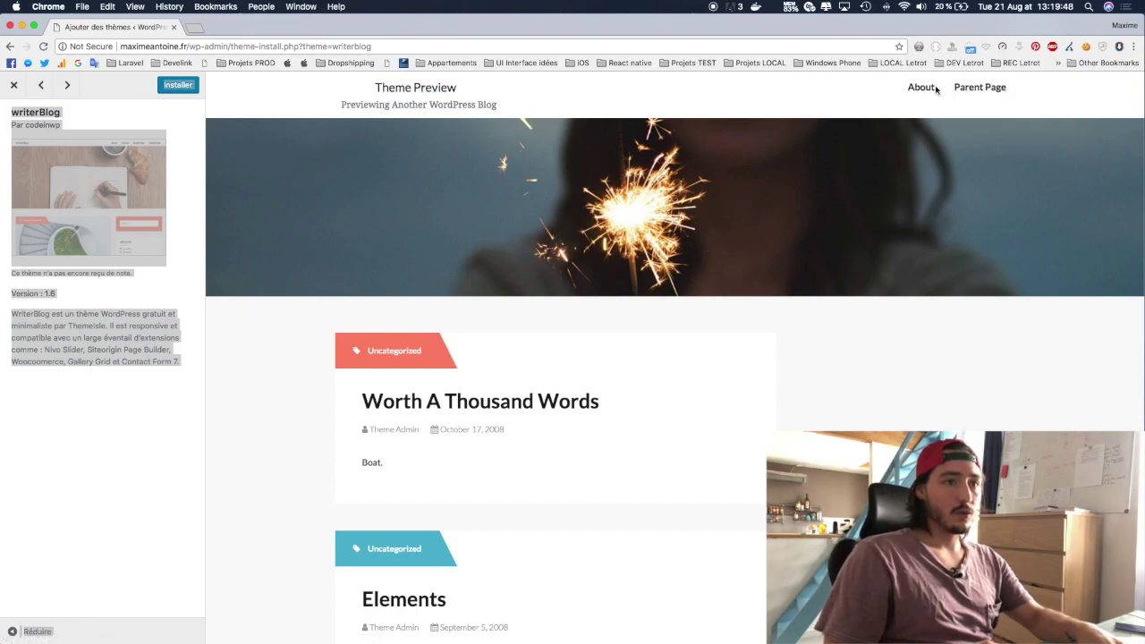
# Step: Scroll through the writerBlog sample site, then start installing the theme
pyautogui.moveTo(941, 95)
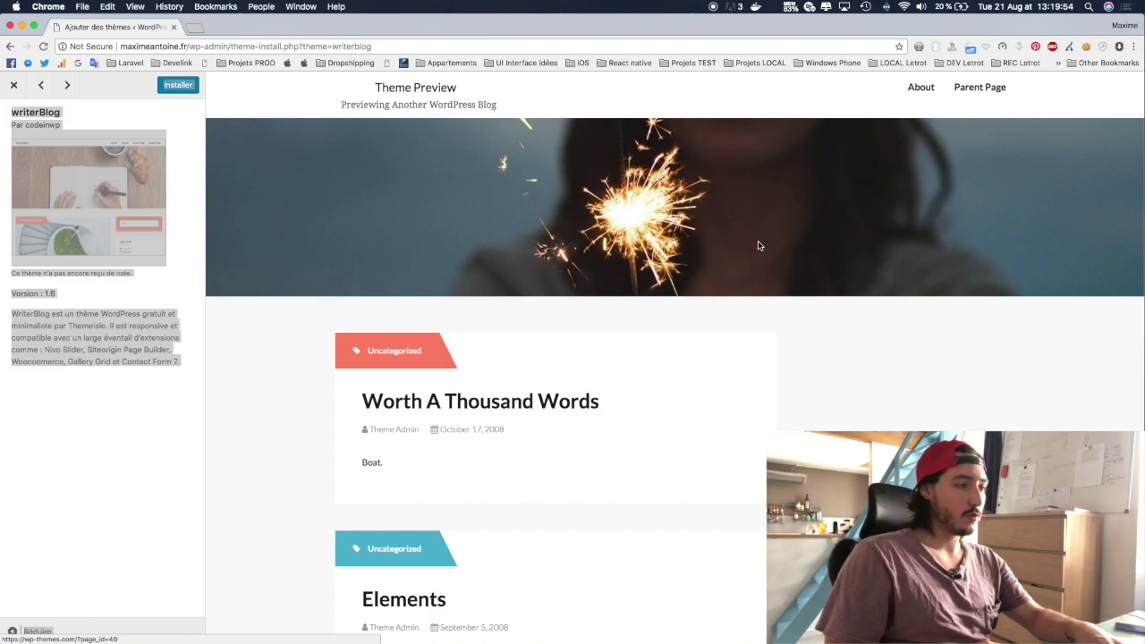
pyautogui.scroll(-5, 739, 209)
pyautogui.scroll(4, 738, 209)
pyautogui.scroll(-10, 487, 370)
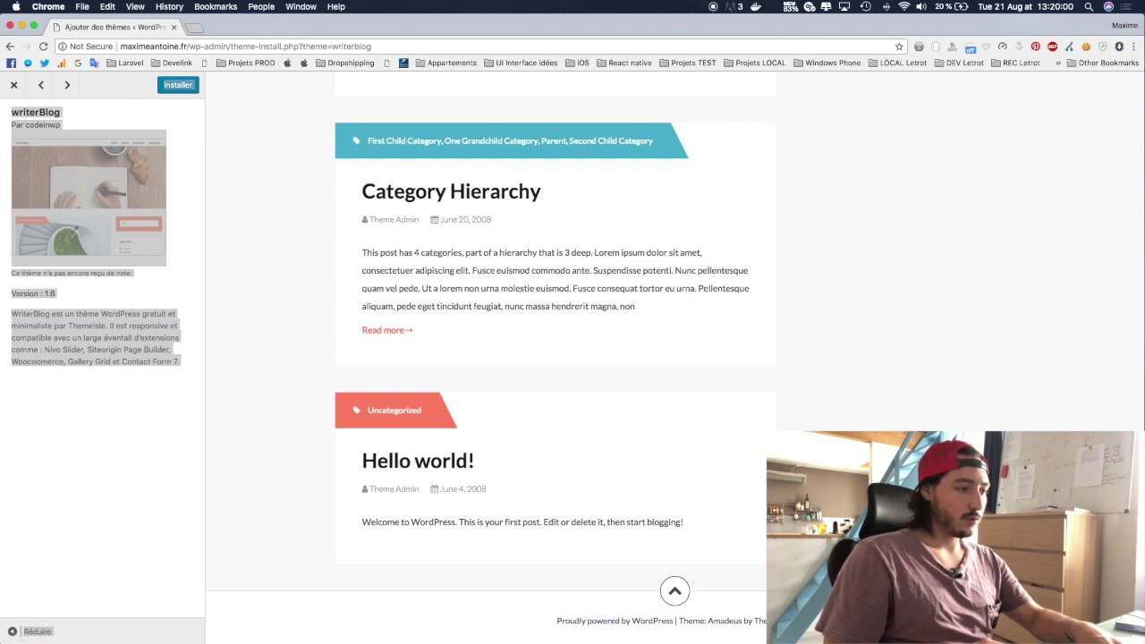
pyautogui.scroll(8, 567, 516)
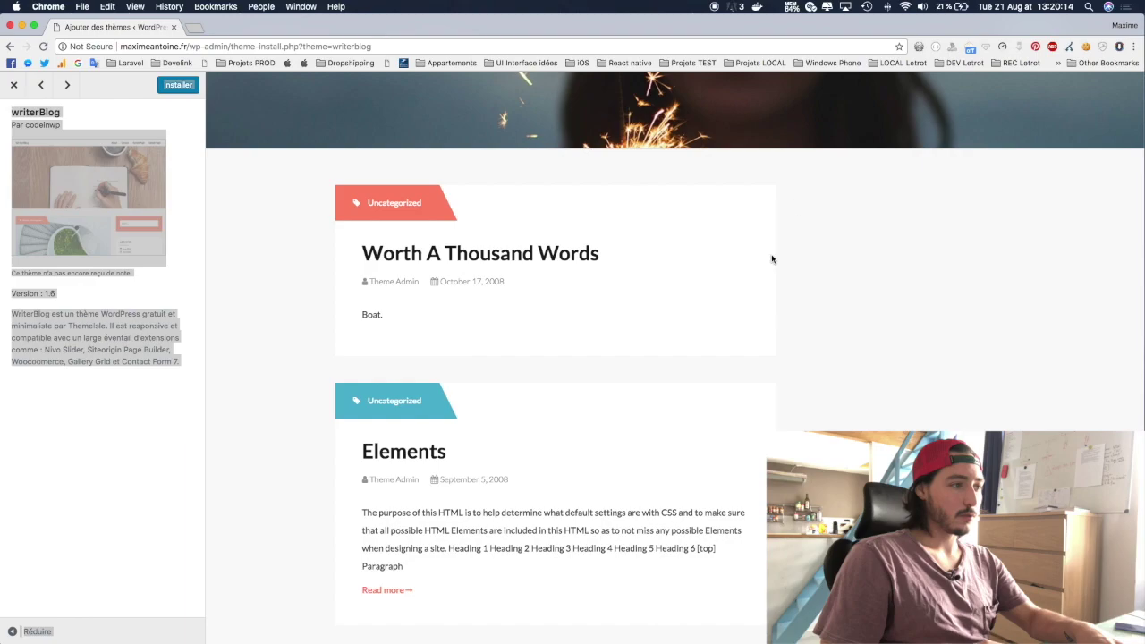
pyautogui.scroll(3, 864, 281)
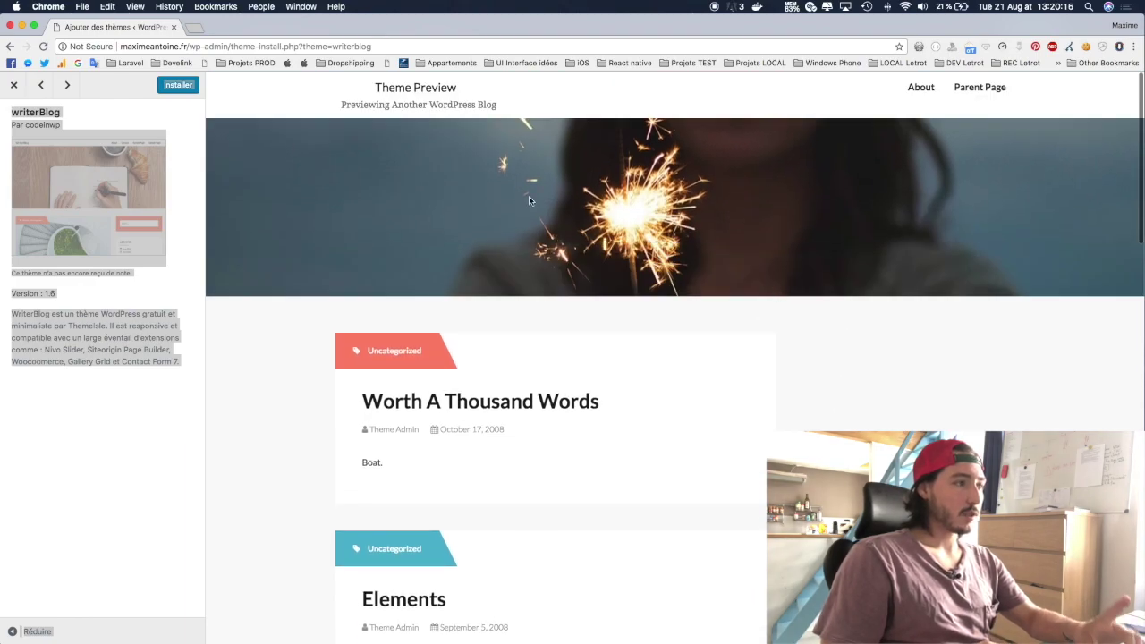
pyautogui.click(113, 83)
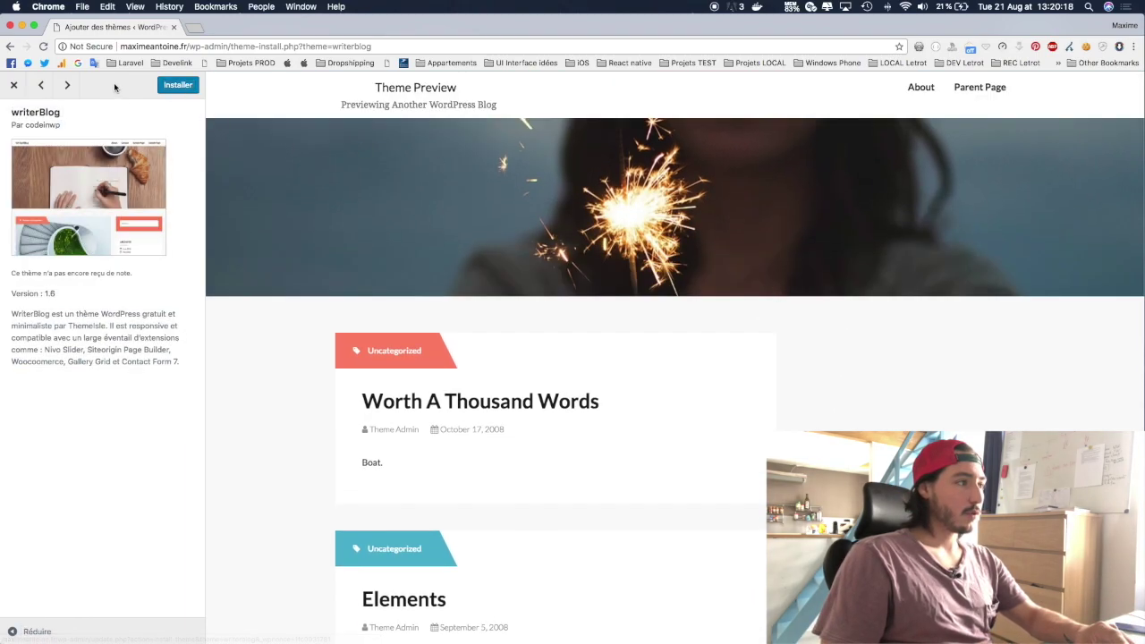
# Step: Install the writerBlog theme and activate it
pyautogui.click(178, 86)
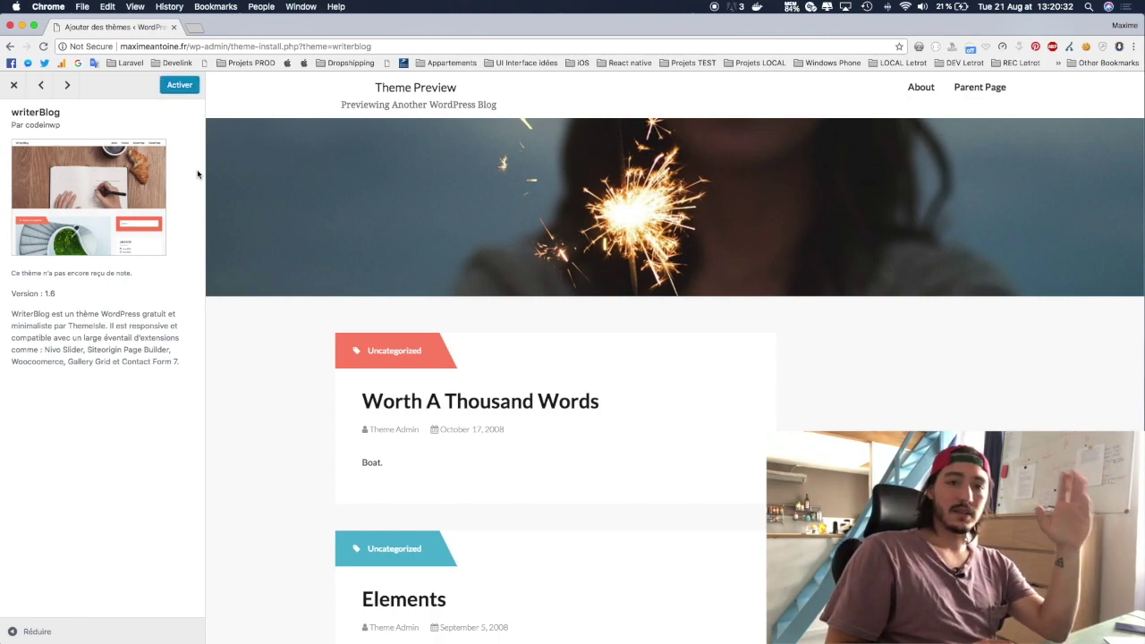
pyautogui.click(188, 88)
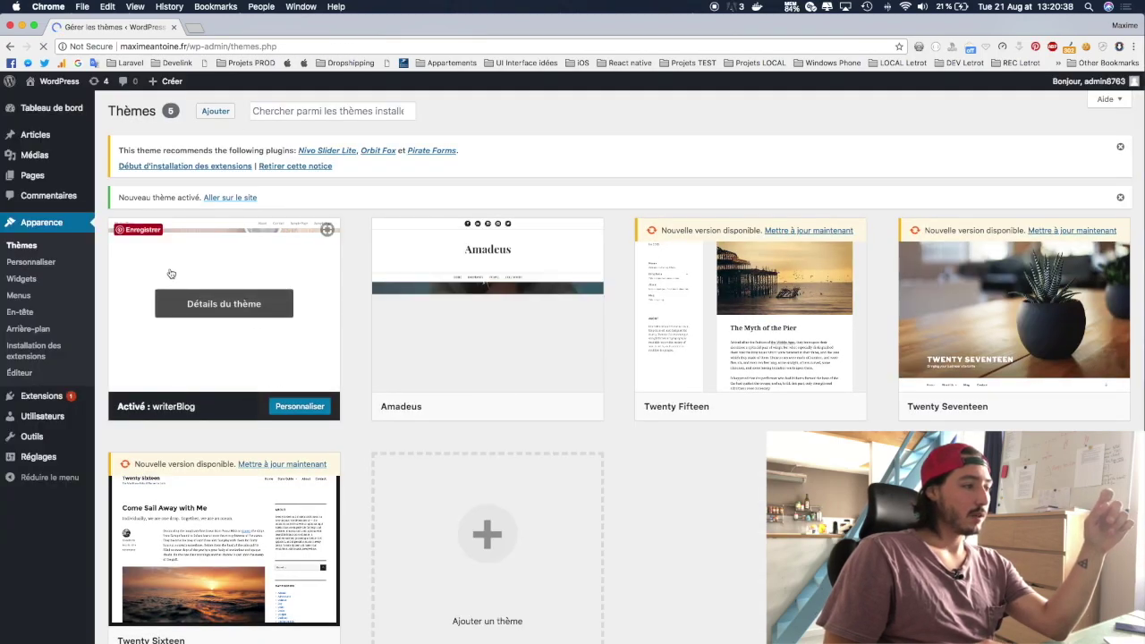
pyautogui.moveTo(64, 84)
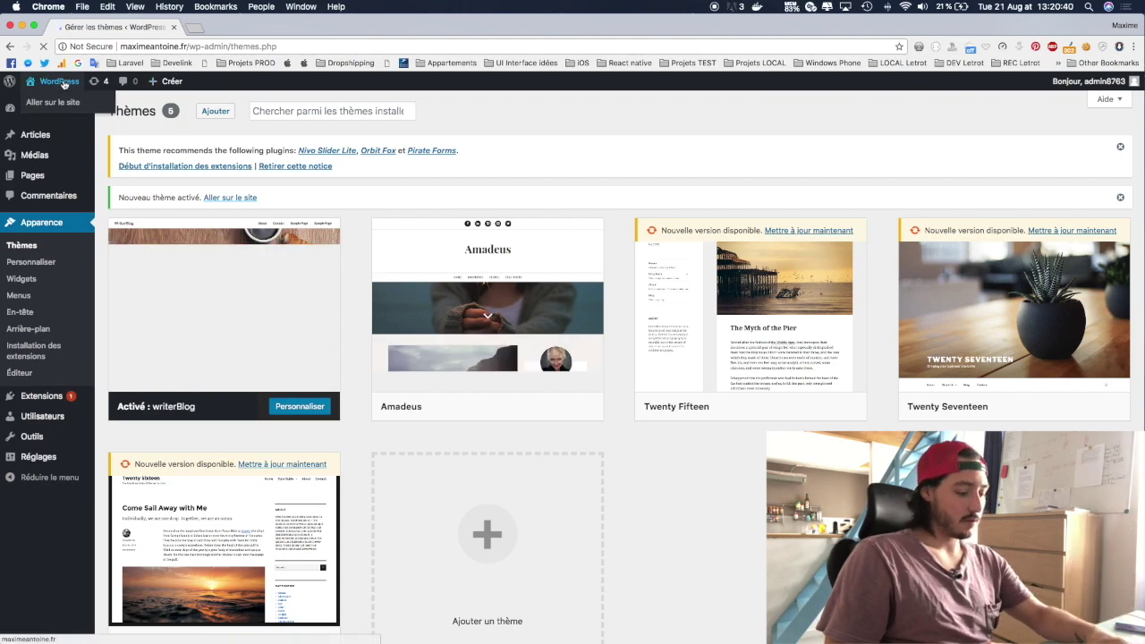
# Step: Switch to the live site tab and scroll through its posts and sidebar
pyautogui.click(229, 30)
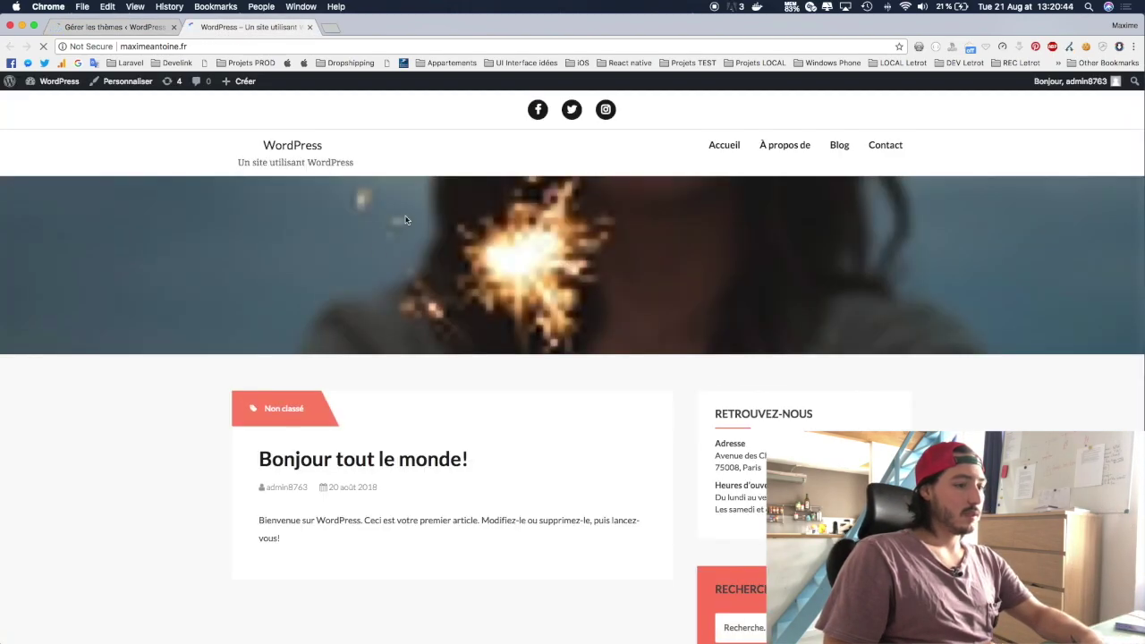
pyautogui.scroll(-10, 404, 220)
pyautogui.scroll(10, 406, 220)
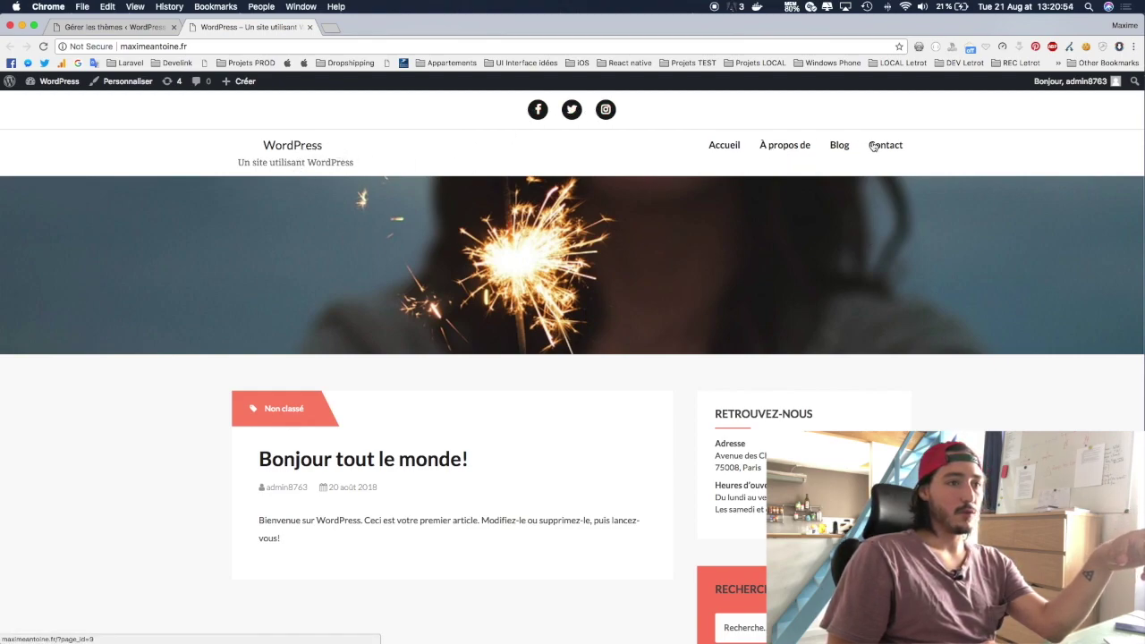
pyautogui.scroll(-3, 518, 347)
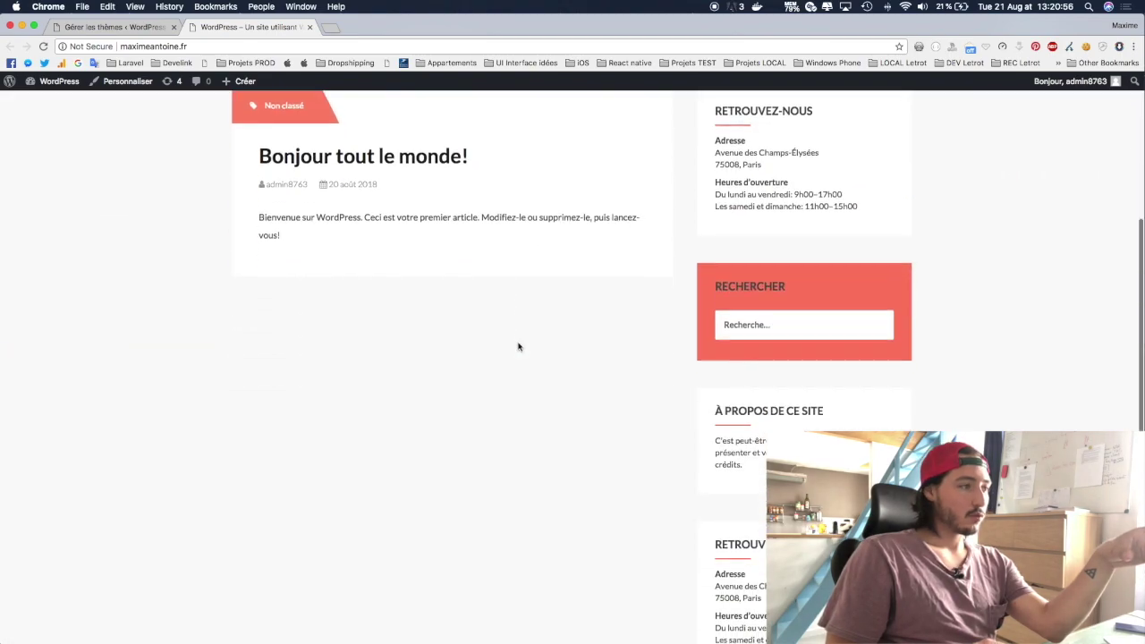
pyautogui.scroll(2, 519, 345)
pyautogui.scroll(-6, 361, 338)
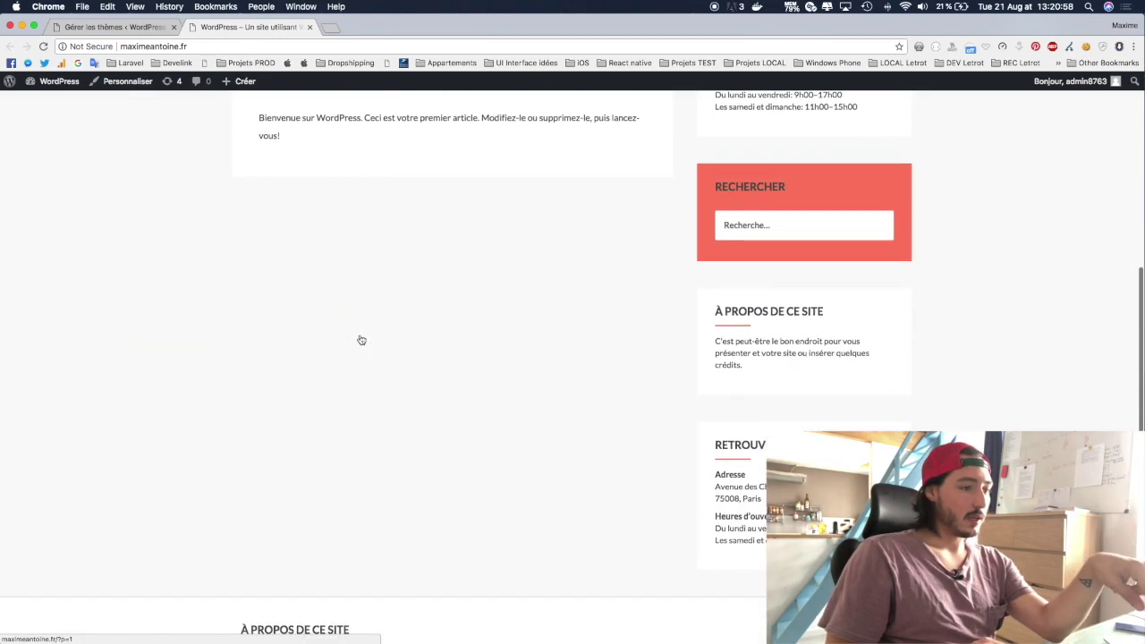
pyautogui.scroll(6, 360, 337)
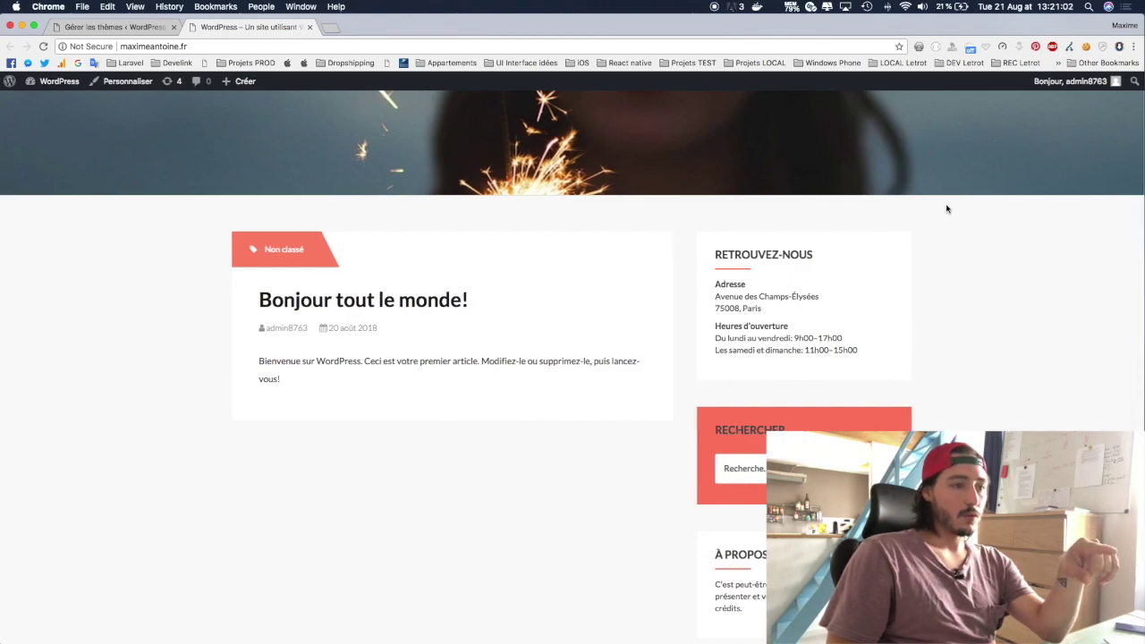
pyautogui.scroll(-5, 830, 317)
pyautogui.scroll(5, 823, 309)
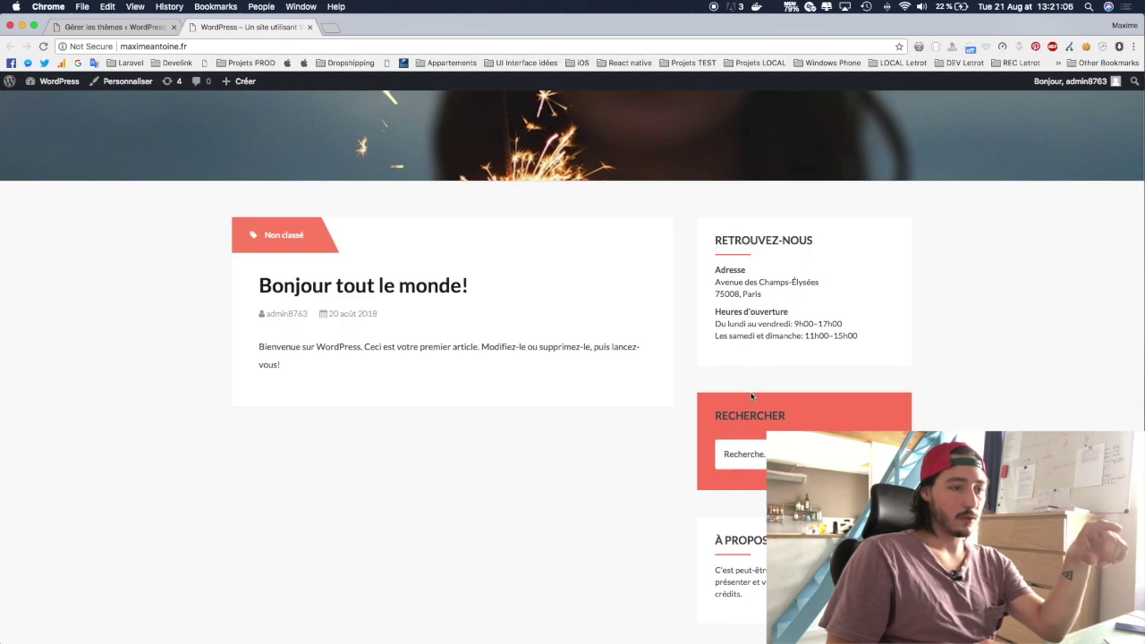
pyautogui.scroll(-5, 752, 395)
# Step: Try the sidebar search box, jump back to the top, and return to the themes page
pyautogui.click(751, 267)
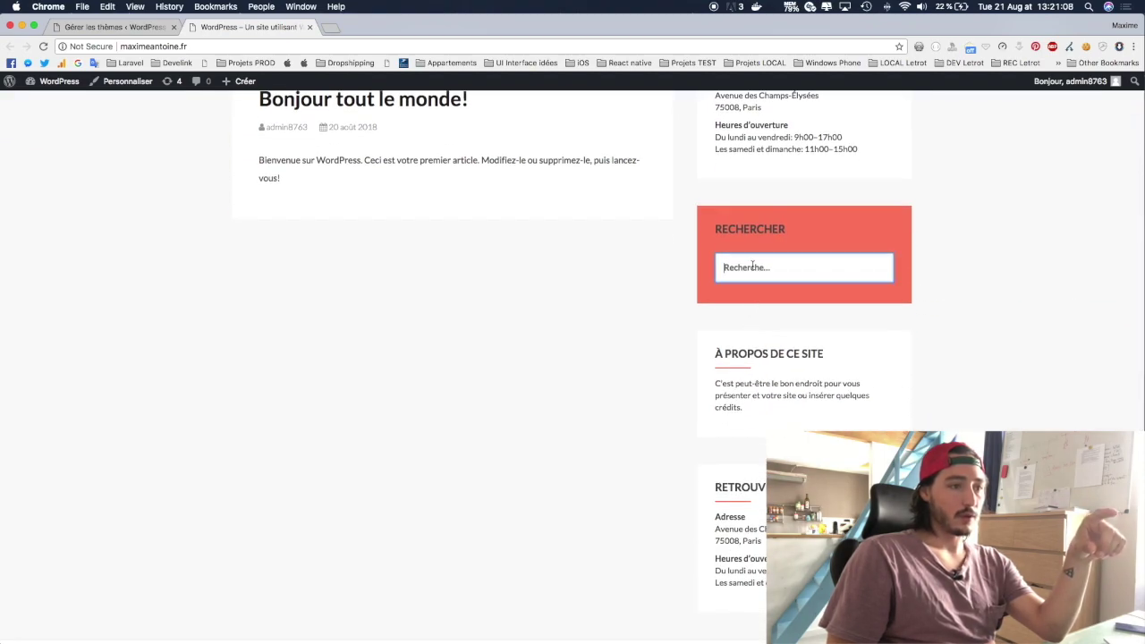
pyautogui.scroll(-3, 800, 367)
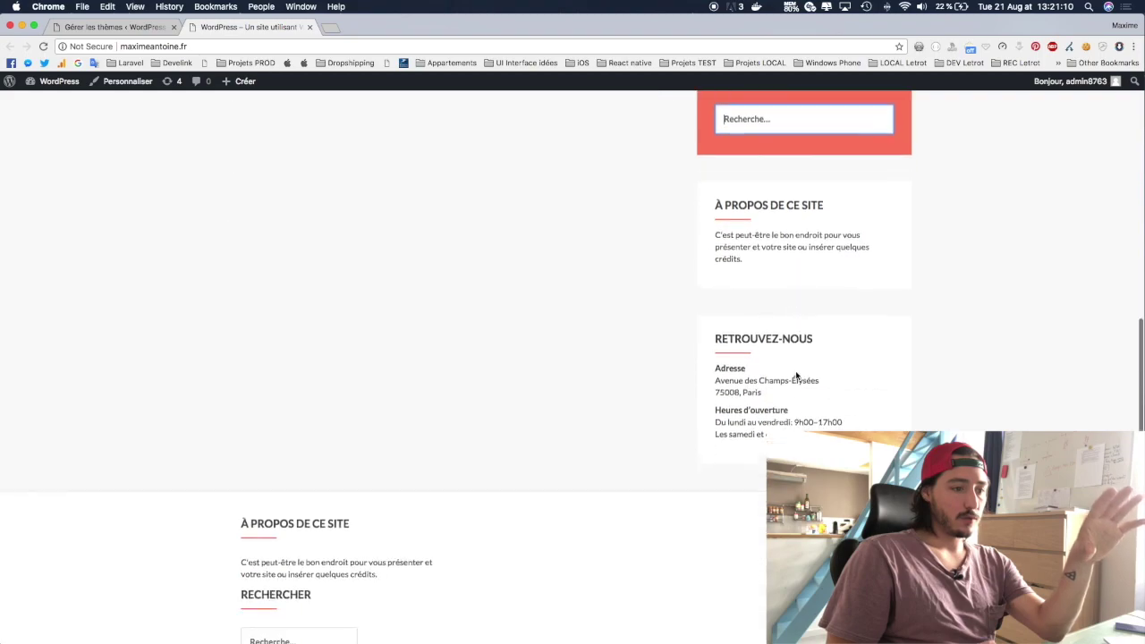
pyautogui.scroll(7, 762, 373)
pyautogui.scroll(-10, 760, 370)
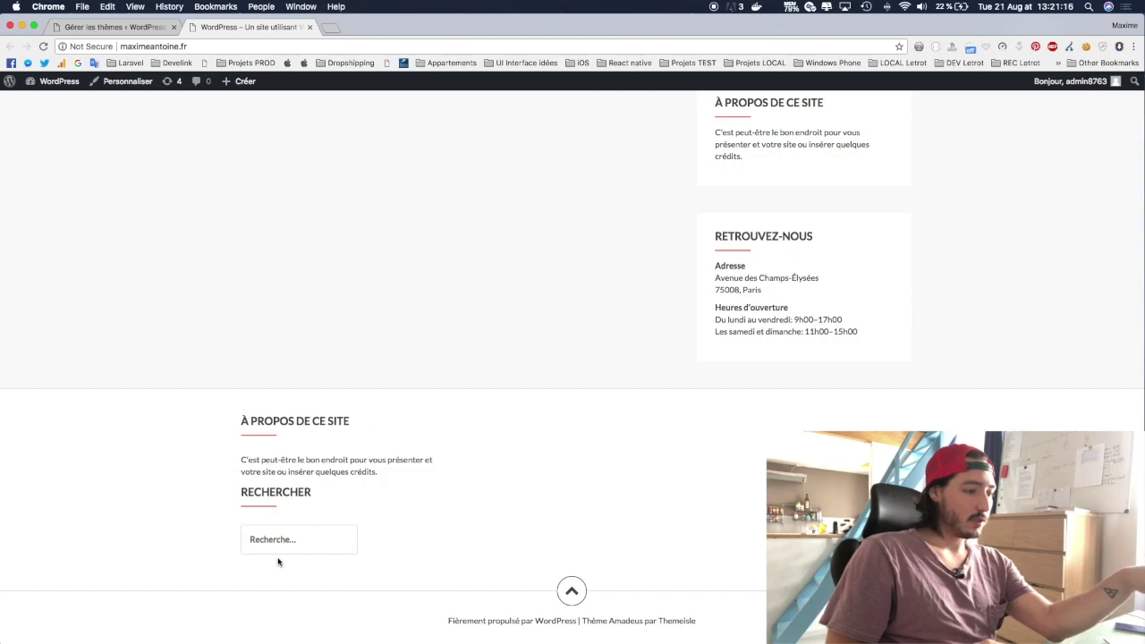
pyautogui.click(571, 591)
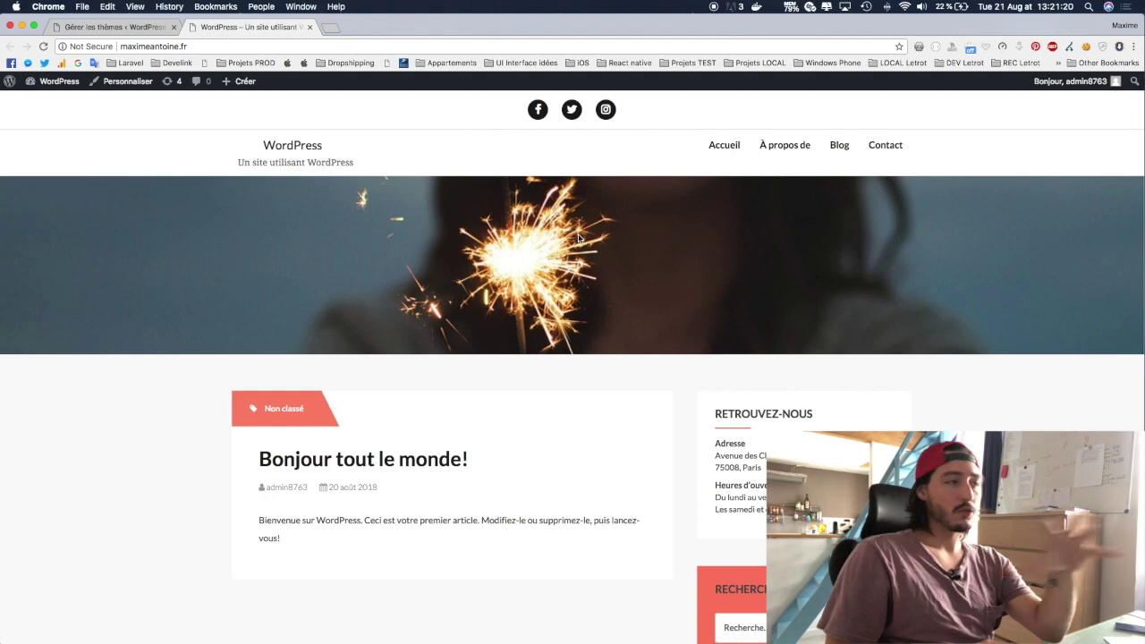
pyautogui.click(106, 30)
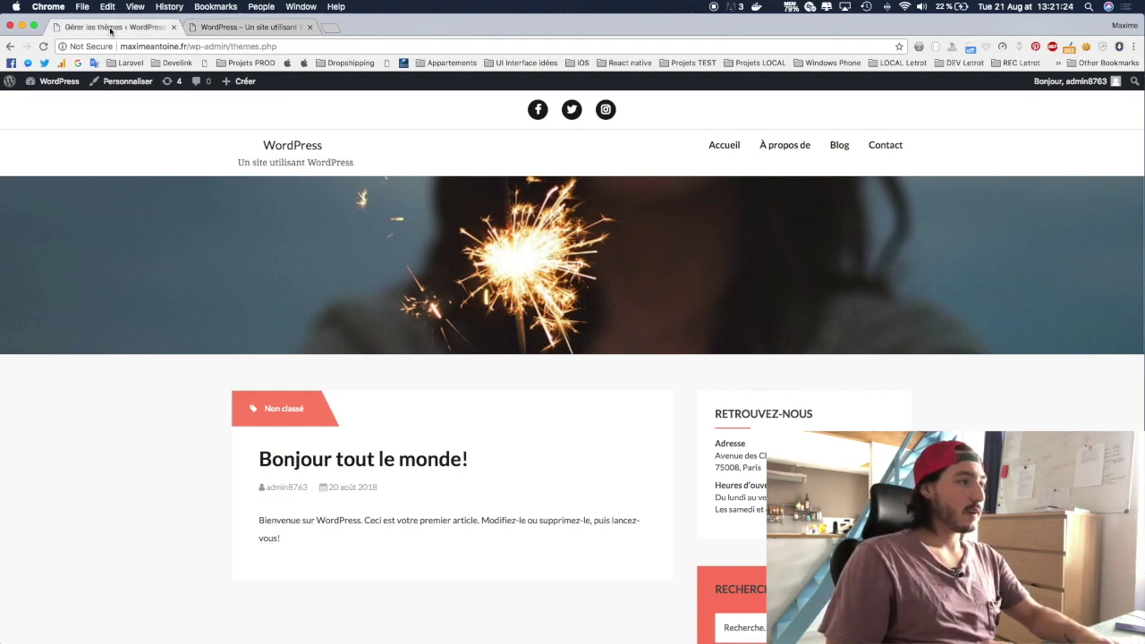
# Step: Open the writerBlog Customizer, scroll its homepage preview, and bring up the menu locations
pyautogui.click(286, 408)
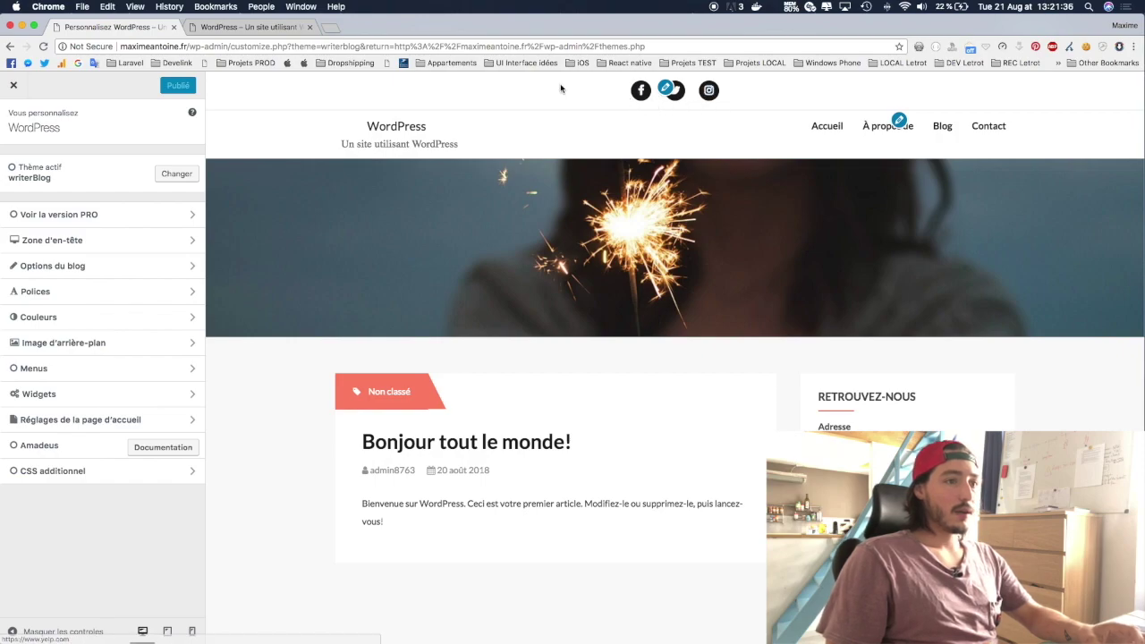
pyautogui.scroll(-4, 585, 212)
pyautogui.scroll(4, 585, 212)
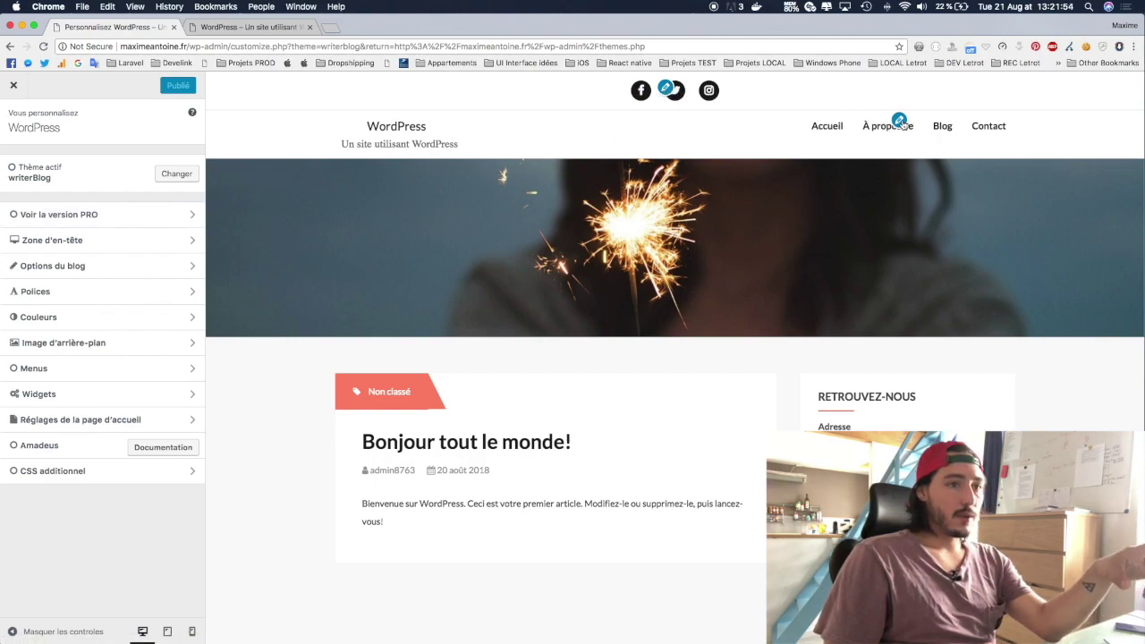
pyautogui.scroll(-5, 654, 340)
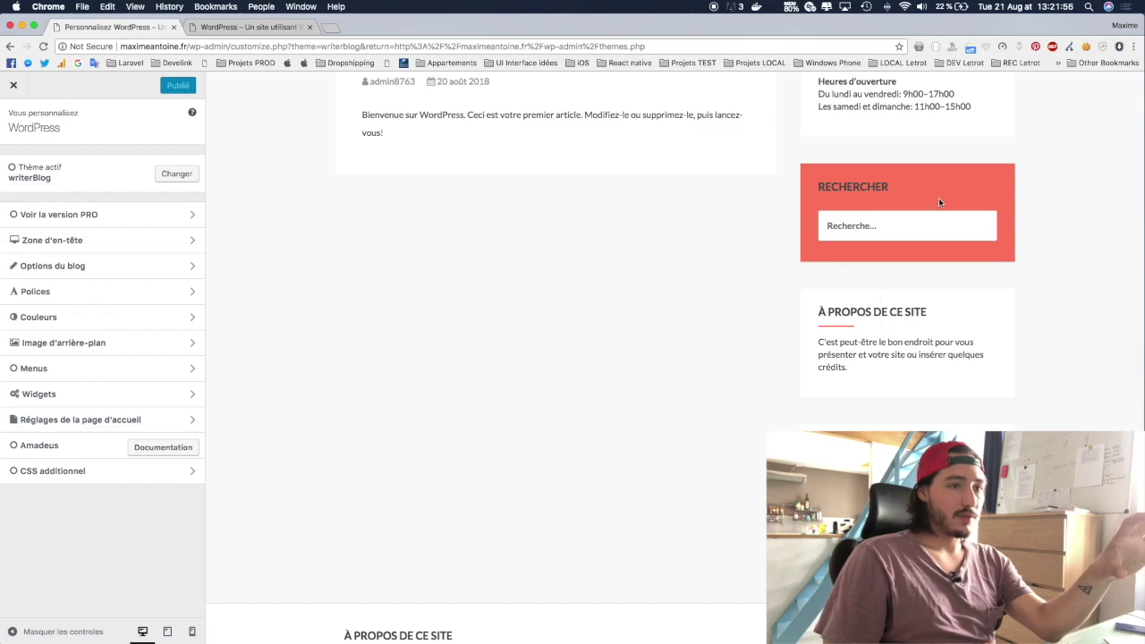
pyautogui.scroll(2, 714, 237)
pyautogui.scroll(-8, 716, 238)
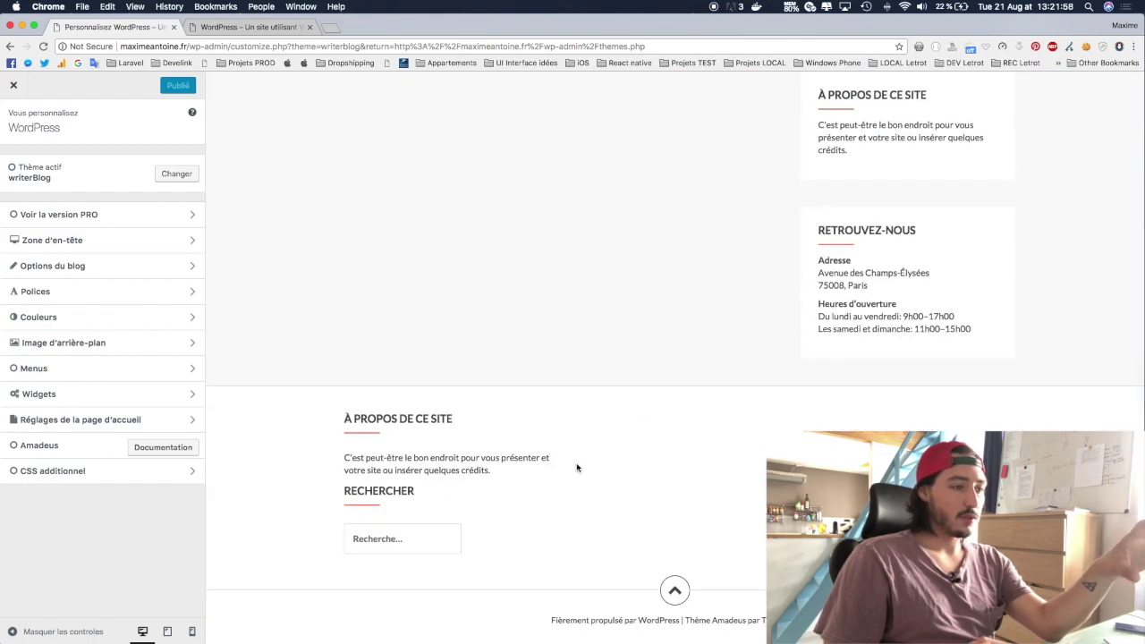
pyautogui.scroll(15, 577, 468)
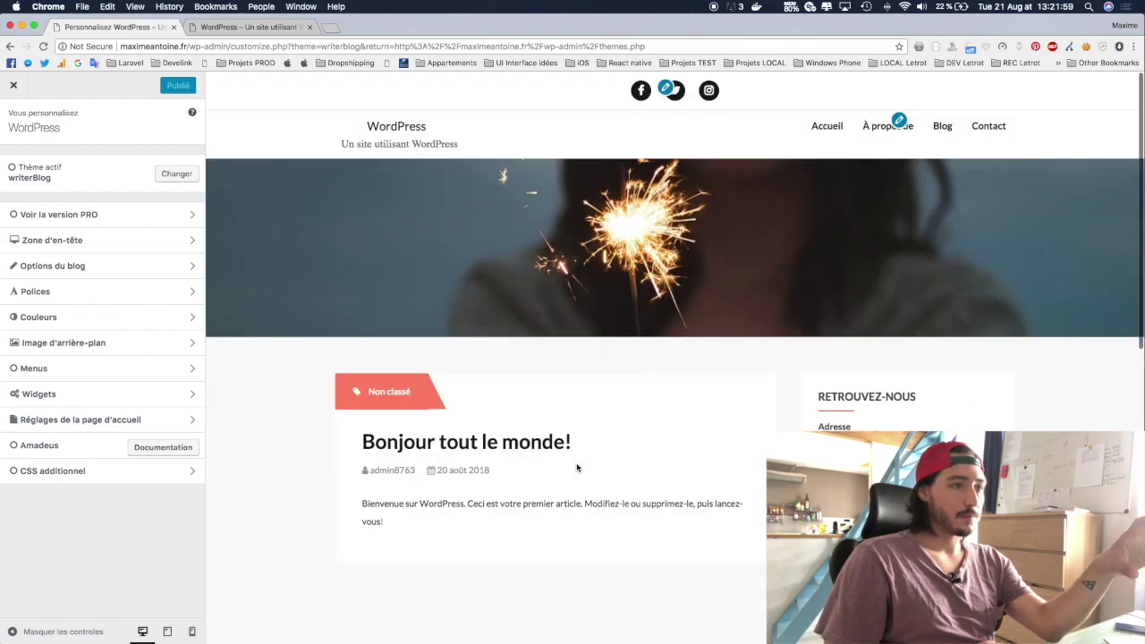
pyautogui.click(666, 88)
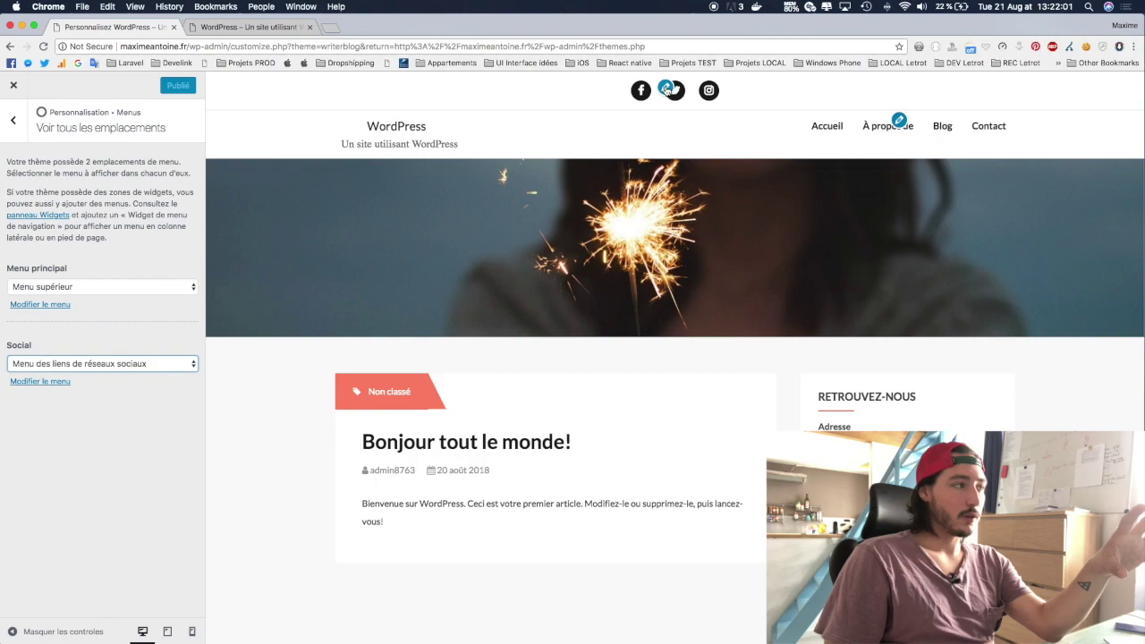
# Step: Keep Social and Menu principal (Menu supérieur) locations unchanged and return to the Menus panel
pyautogui.click(71, 362)
pyautogui.click(57, 421)
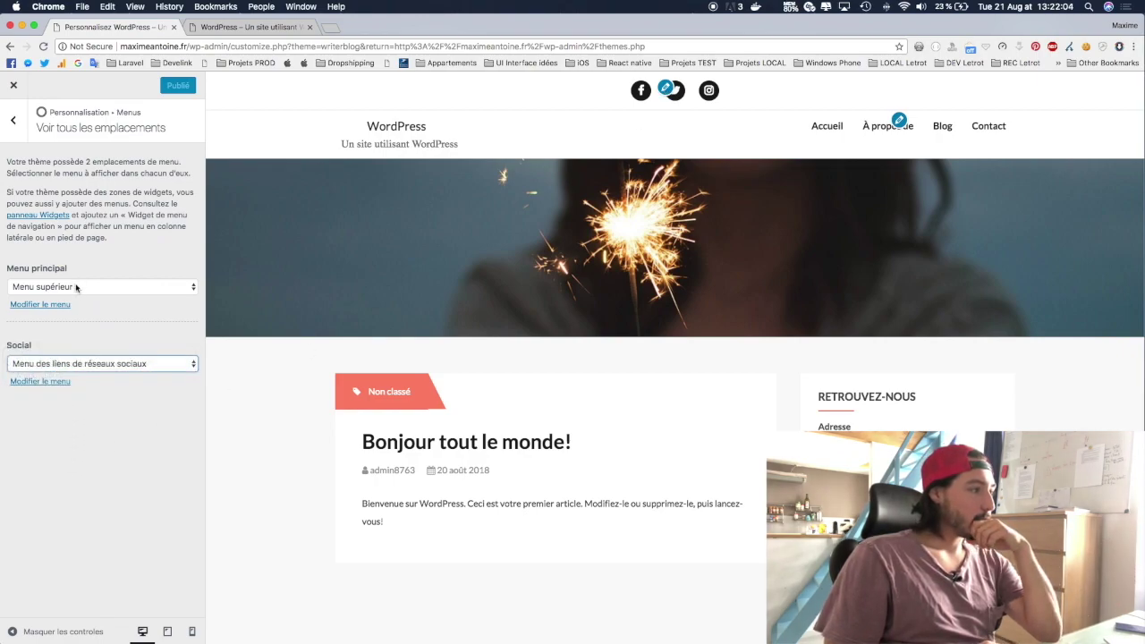
pyautogui.click(76, 287)
pyautogui.click(62, 492)
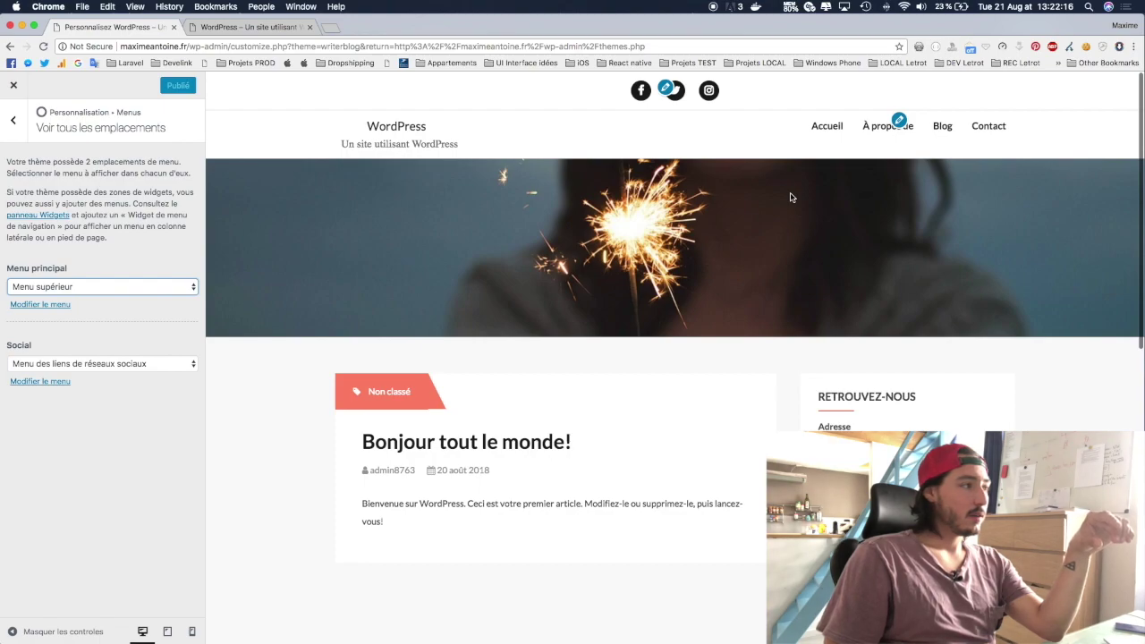
pyautogui.click(16, 124)
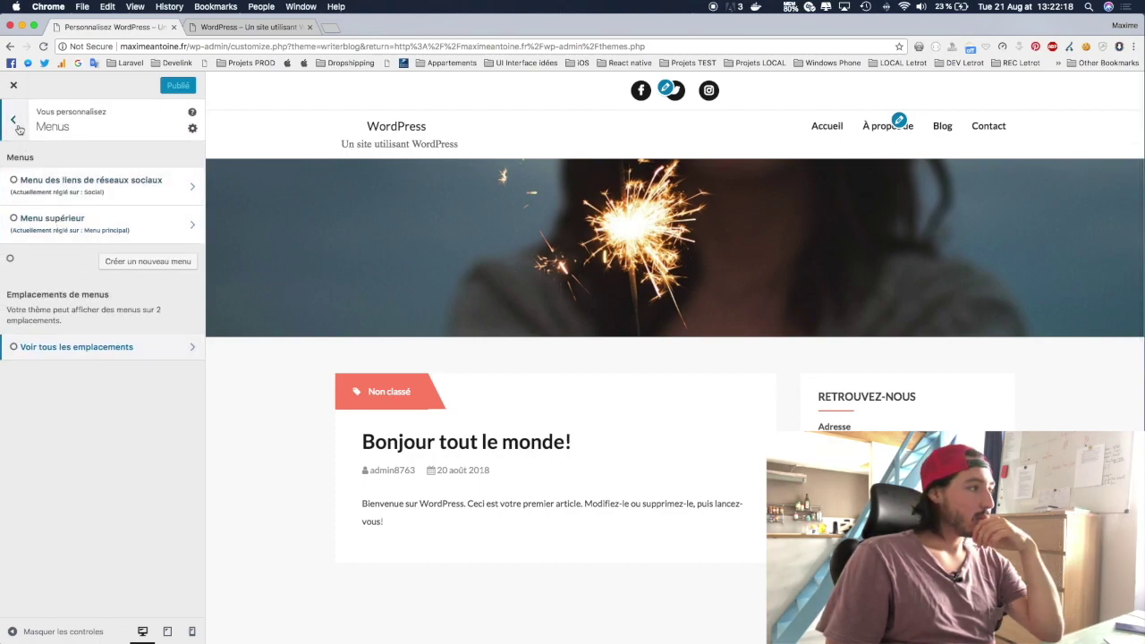
# Step: Navigate through Zone d'en-tête to the Marque du site settings
pyautogui.click(19, 127)
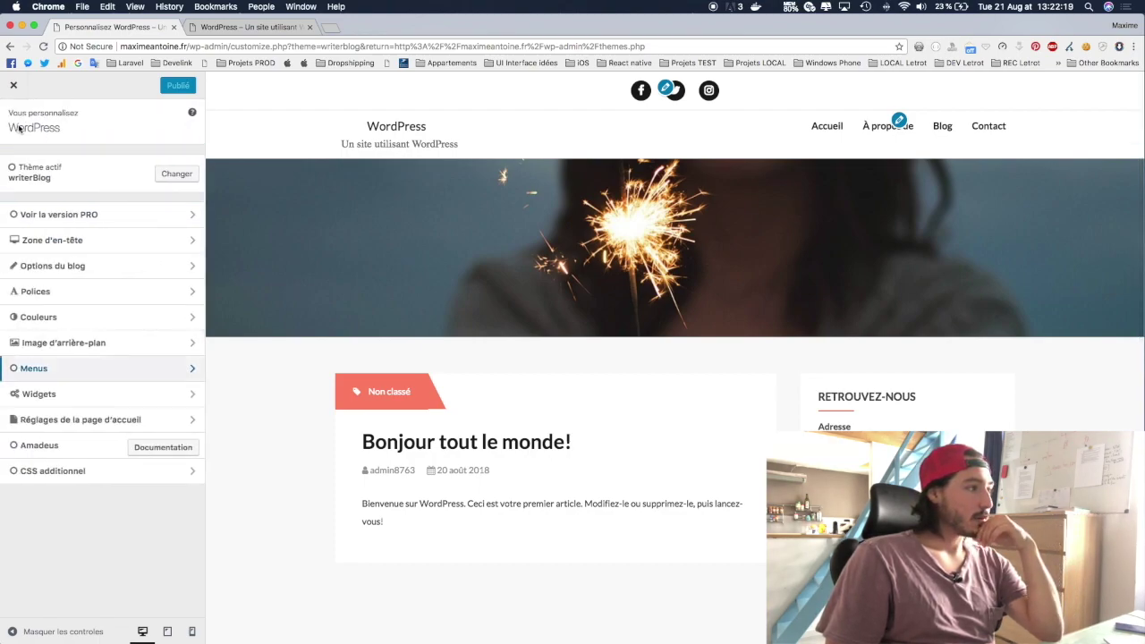
pyautogui.click(150, 248)
pyautogui.click(149, 163)
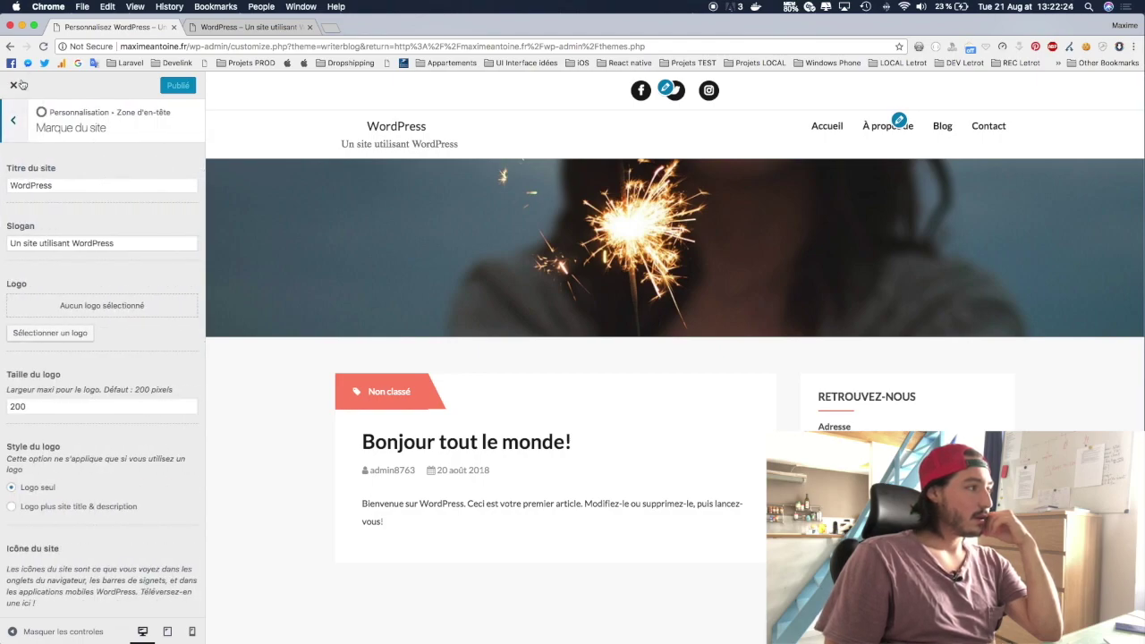
pyautogui.click(12, 121)
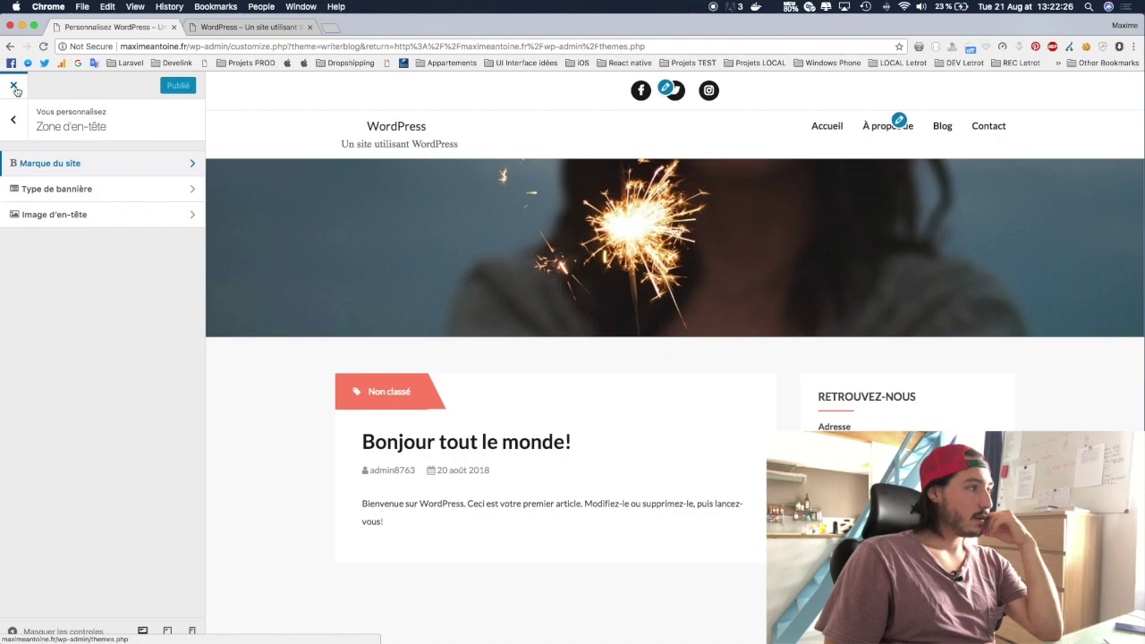
pyautogui.click(12, 119)
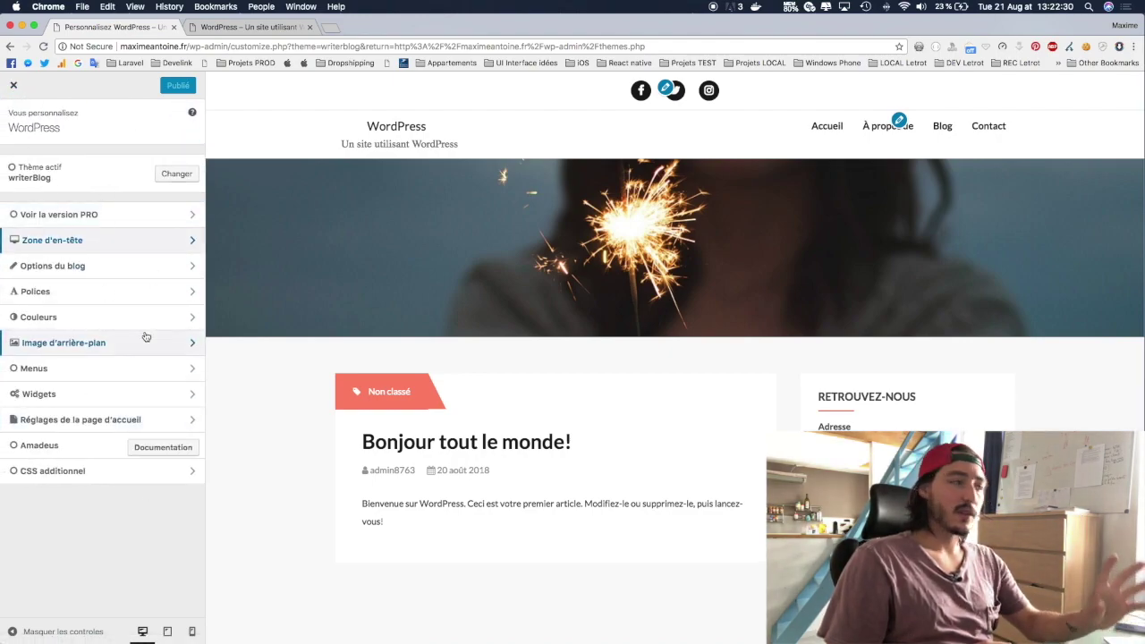
pyautogui.click(67, 241)
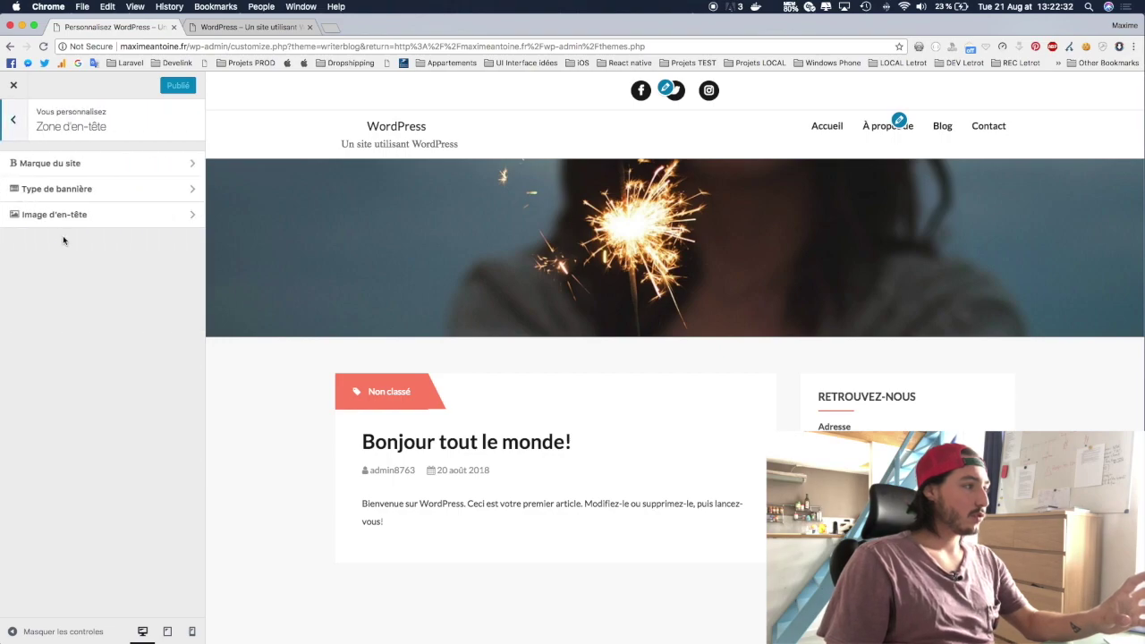
pyautogui.click(87, 170)
# Step: Set the site title to the owner's name and the tagline to 'Vis de ta passion !'
pyautogui.doubleClick(58, 183)
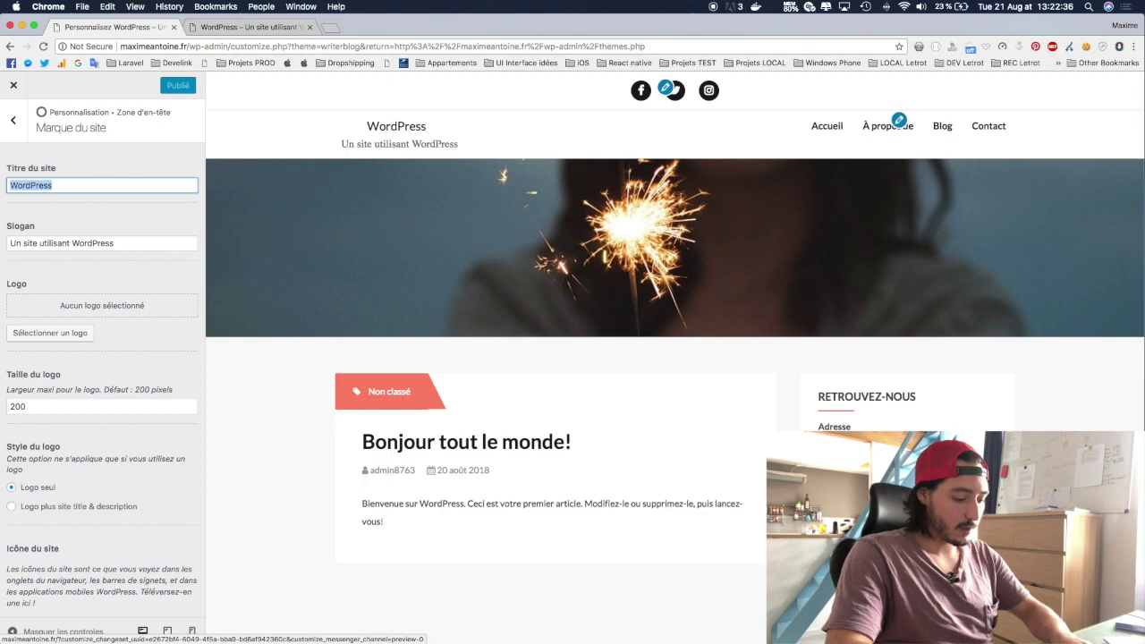
pyautogui.write('Max')
pyautogui.press('BackSpace')
pyautogui.write('xime Antoine')
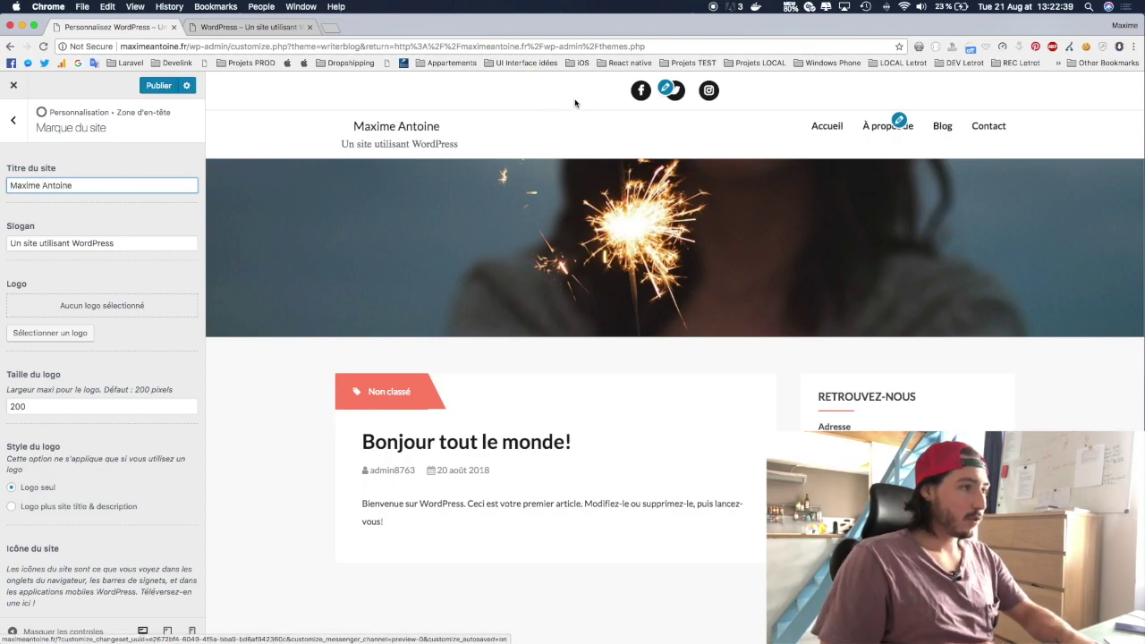
pyautogui.tripleClick(78, 248)
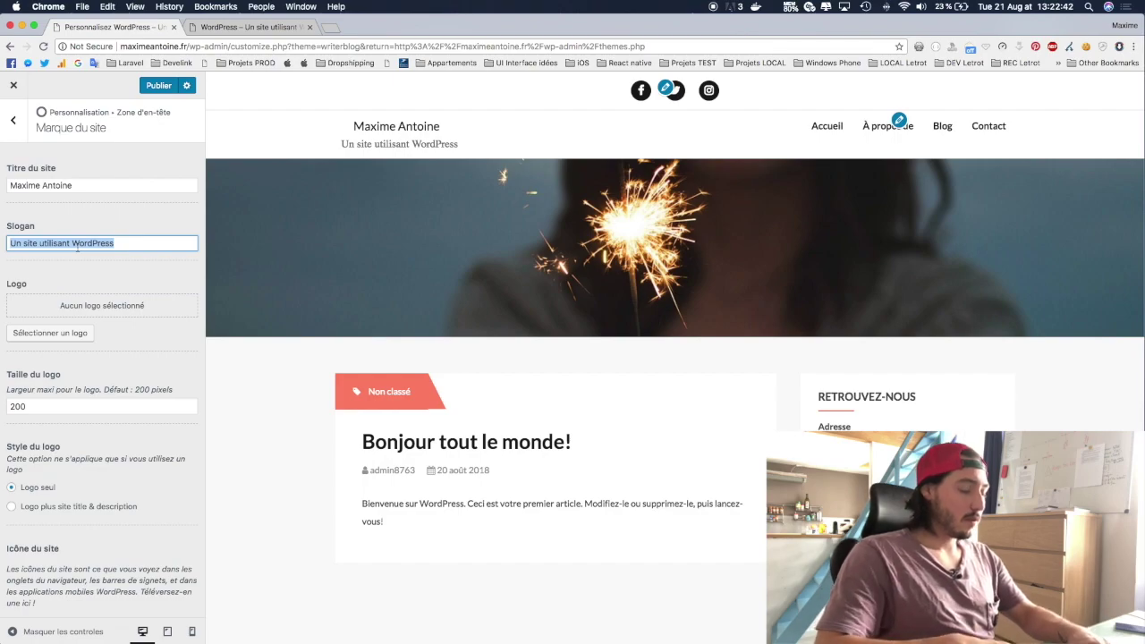
pyautogui.write('Vis ')
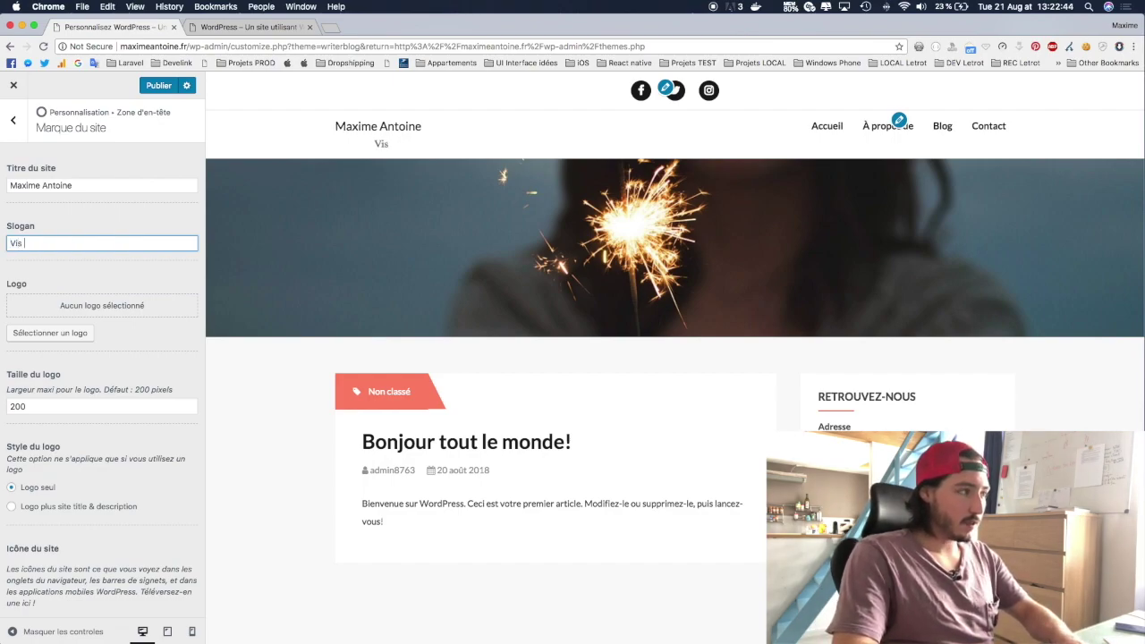
pyautogui.write('de ta passion !')
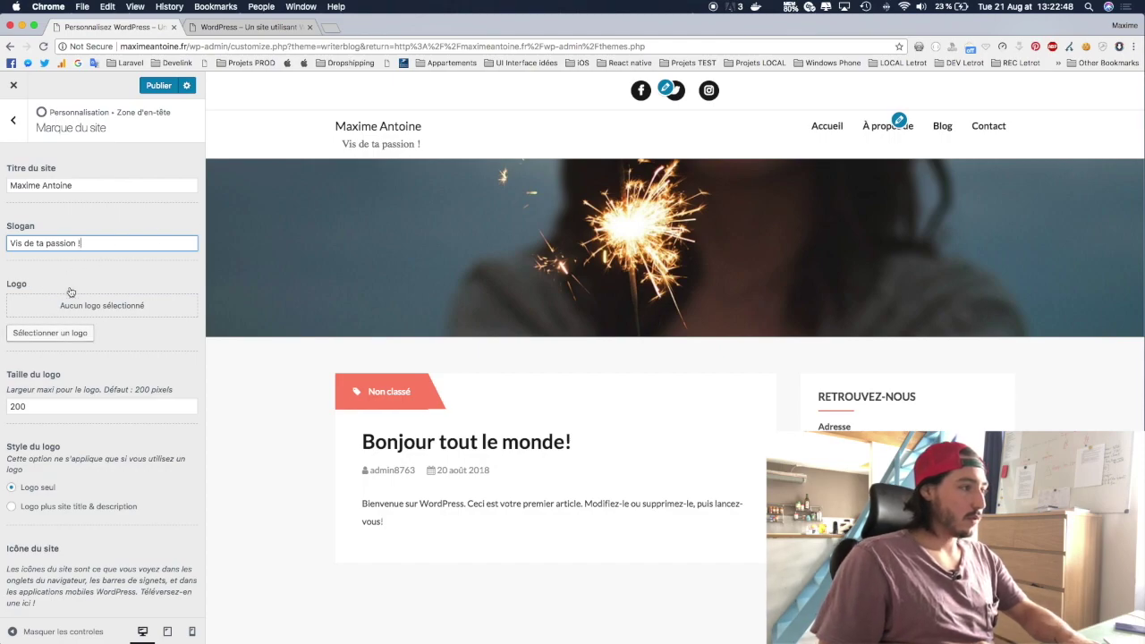
pyautogui.click(58, 333)
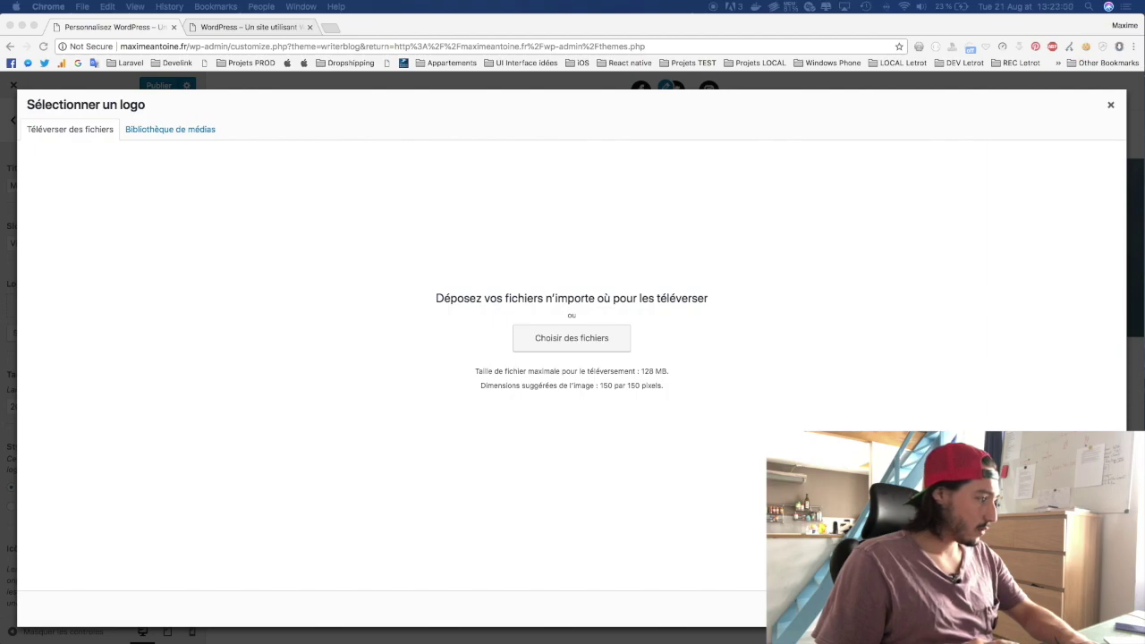
# Step: Upload logo.png and give it alternative text 'Logo' followed by the owner's name
pyautogui.moveTo(573, 627); pyautogui.dragTo(385, 299)
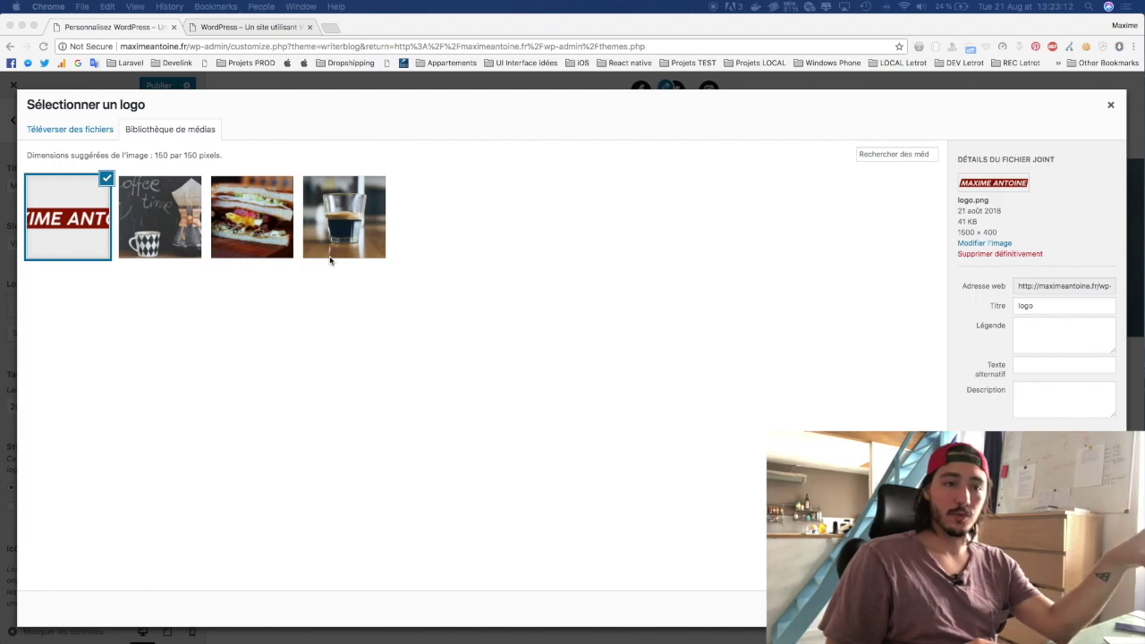
pyautogui.doubleClick(1042, 306)
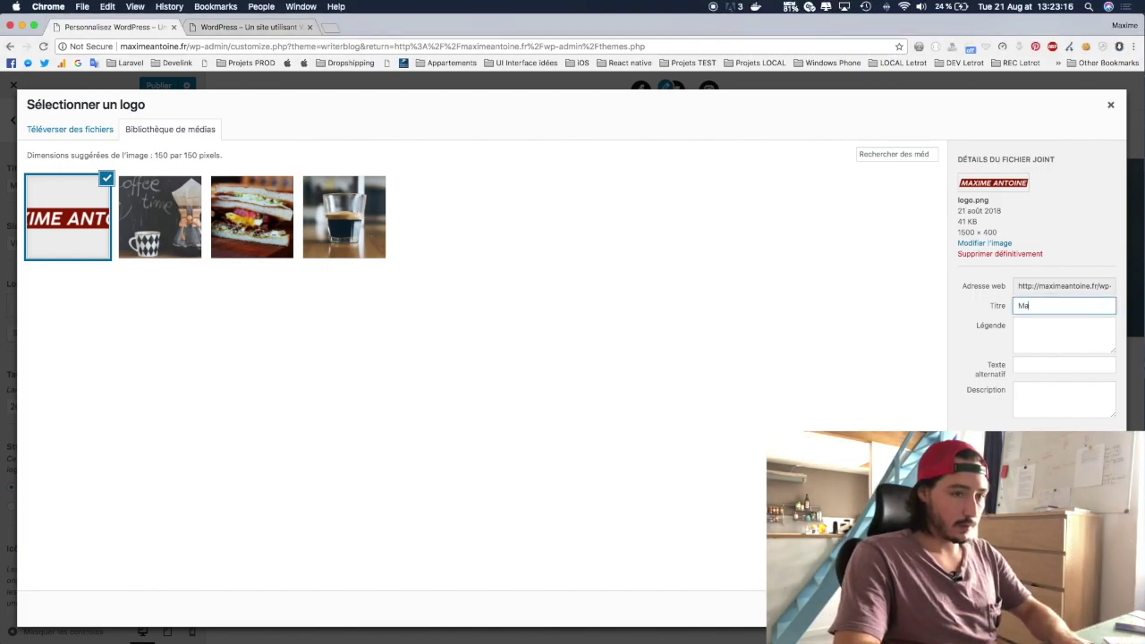
pyautogui.press('Tab')
pyautogui.press('Tab')
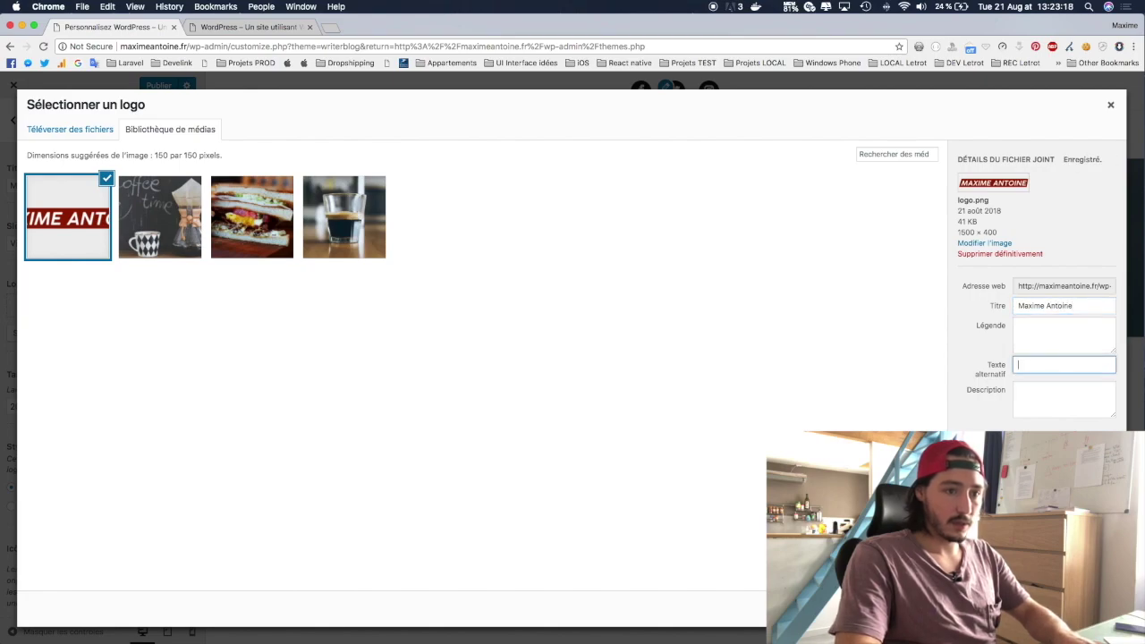
pyautogui.write('Logo Maxime Antoine')
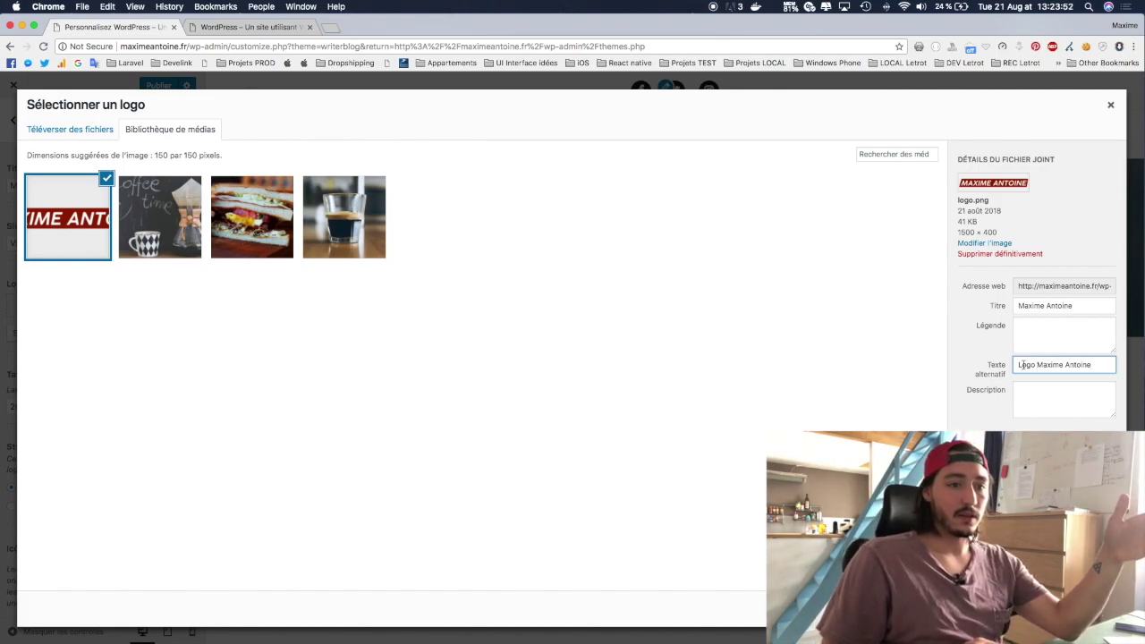
pyautogui.moveTo(1018, 364); pyautogui.dragTo(1133, 369)
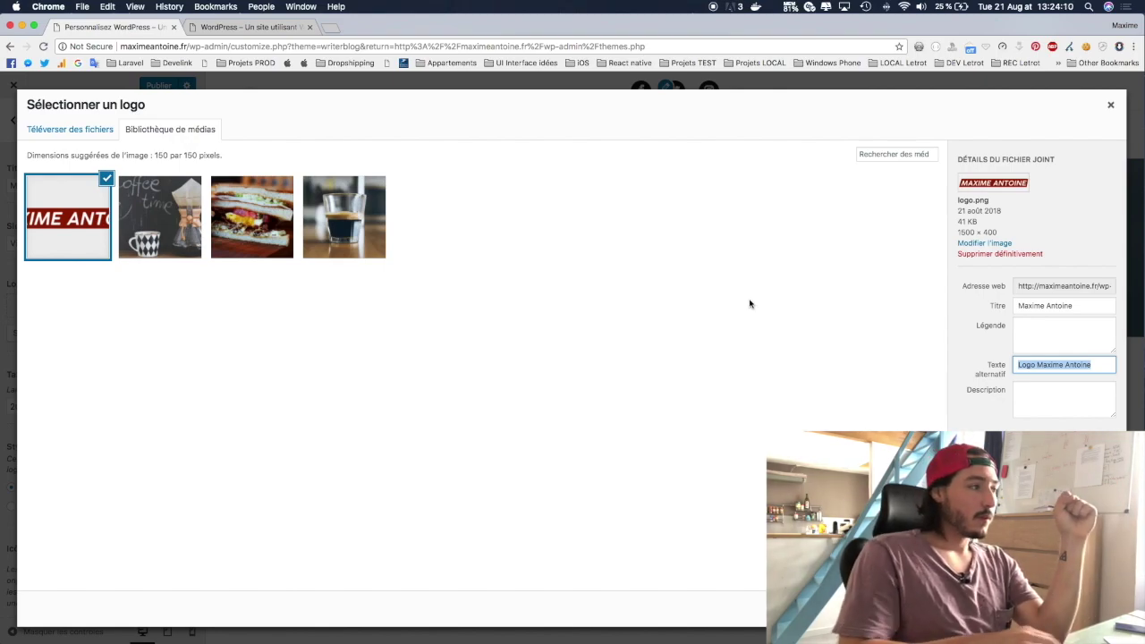
# Step: Crop the chosen logo to its left and right edges, trimming the empty strips above and below
pyautogui.click(1070, 616)
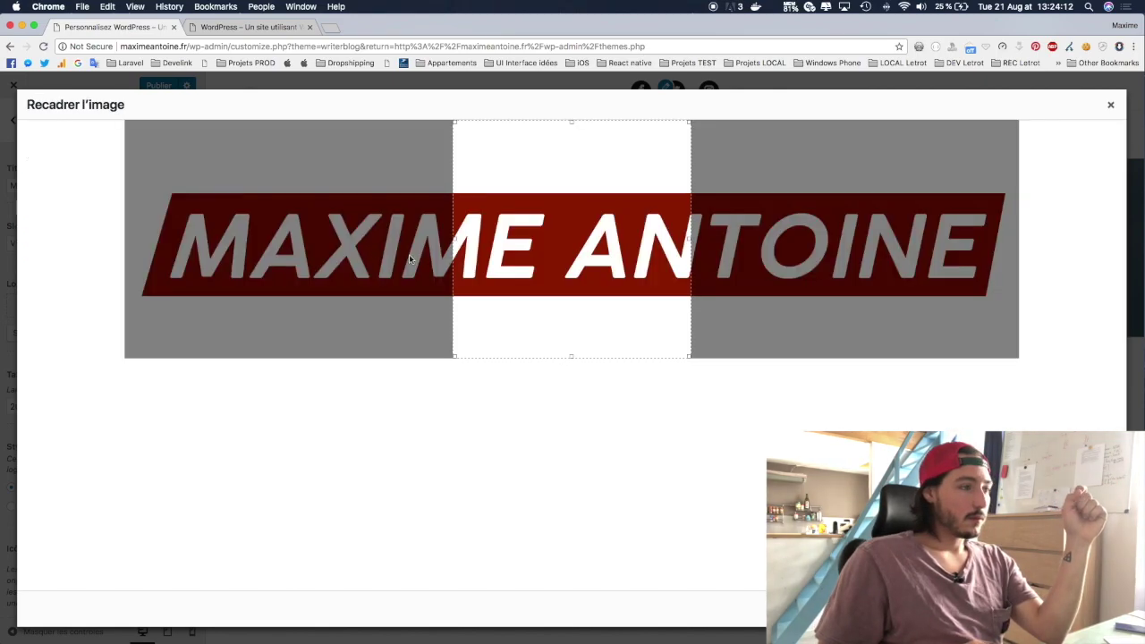
pyautogui.moveTo(454, 219); pyautogui.dragTo(97, 212)
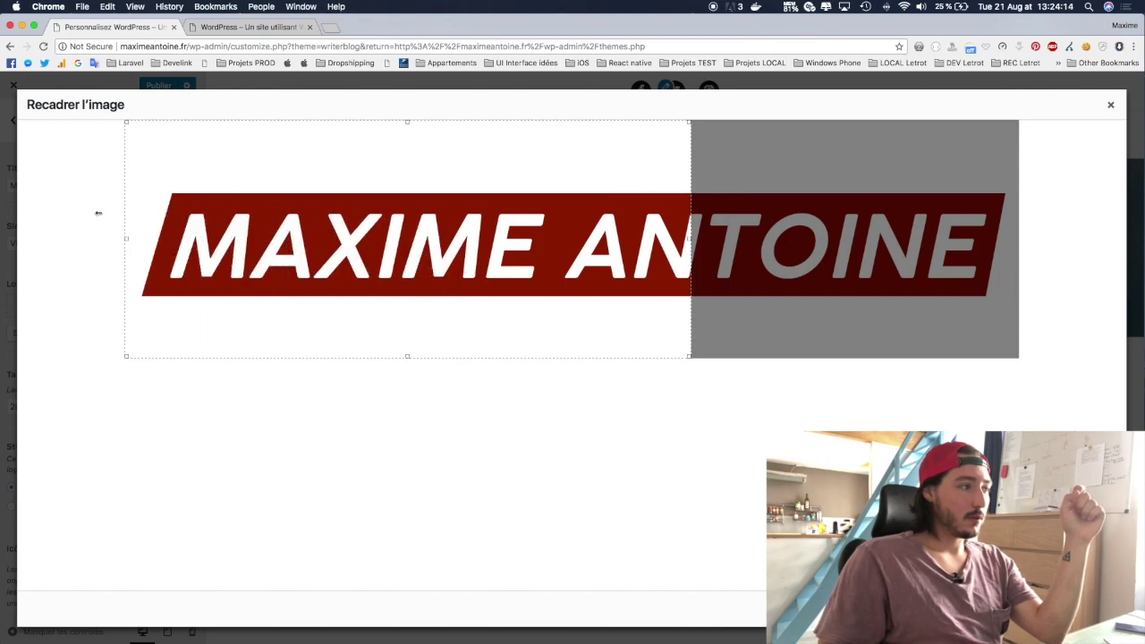
pyautogui.moveTo(690, 238); pyautogui.dragTo(1029, 243)
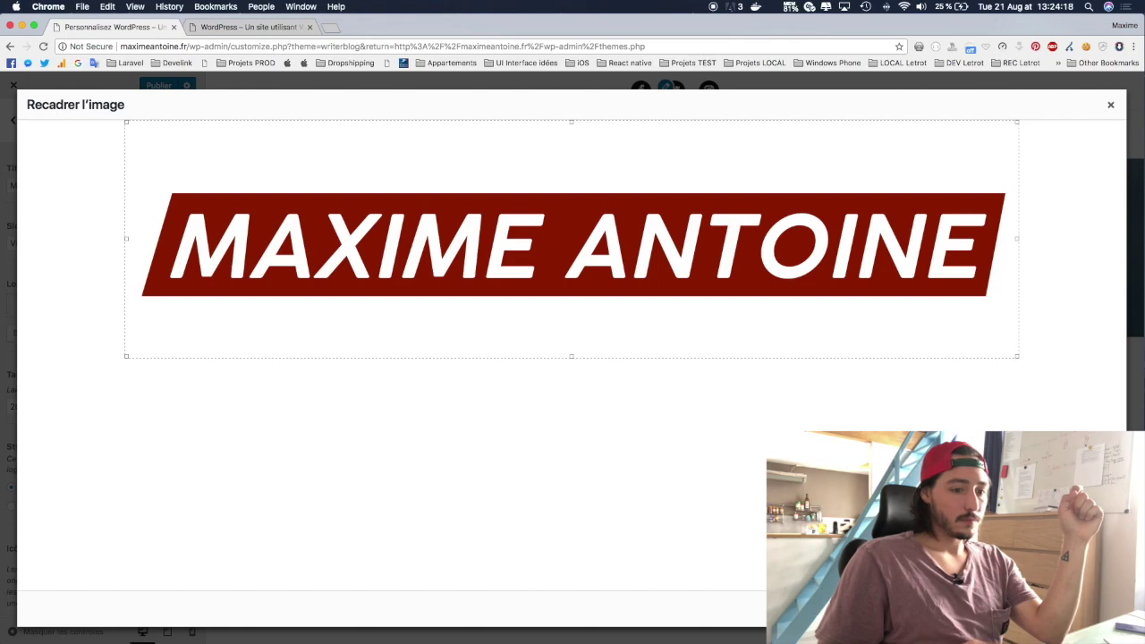
pyautogui.moveTo(571, 356); pyautogui.dragTo(571, 325)
pyautogui.moveTo(572, 120); pyautogui.dragTo(572, 165)
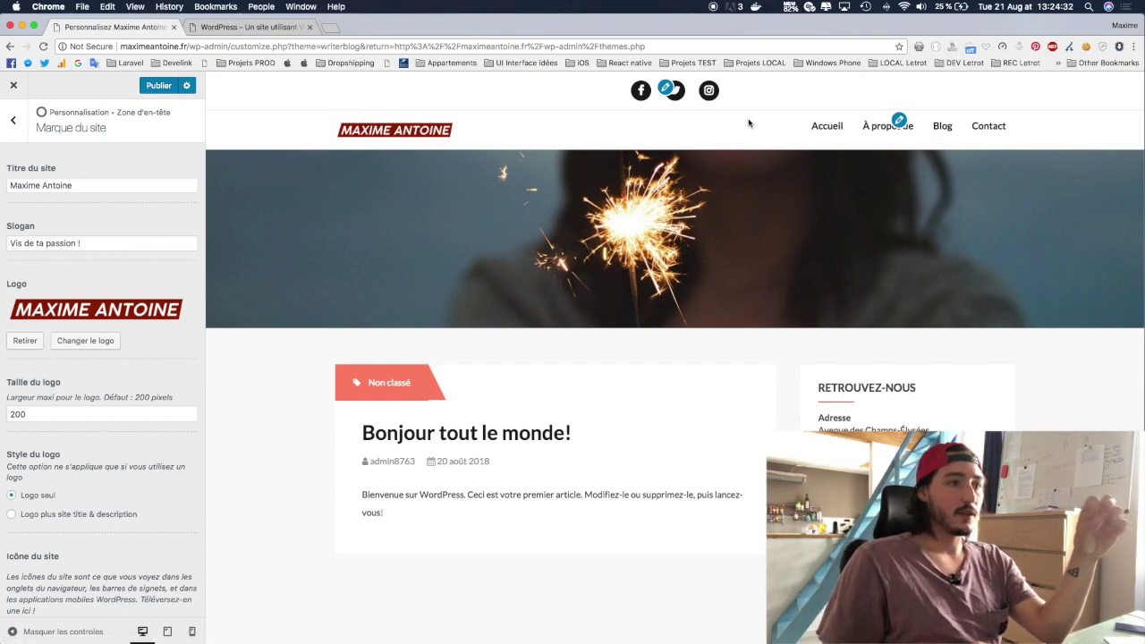
# Step: Try a logo width of 150 px, then set it to 200 px
pyautogui.scroll(-3, 41, 304)
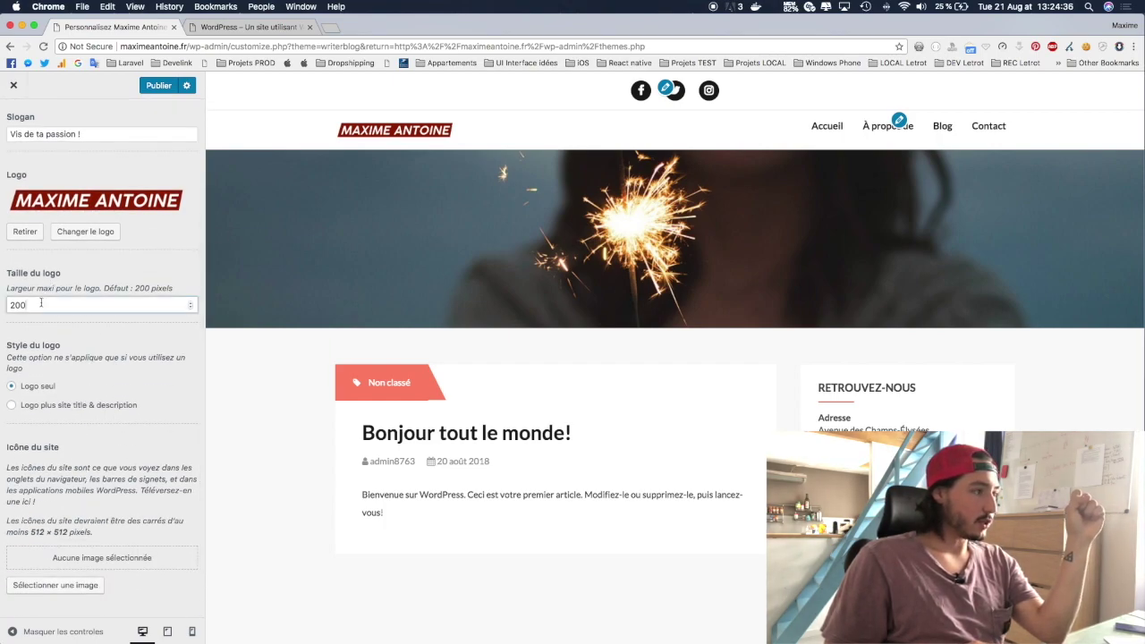
pyautogui.click(41, 304)
pyautogui.press('BackSpace')
pyautogui.press('BackSpace')
pyautogui.press('BackSpace')
pyautogui.write('150')
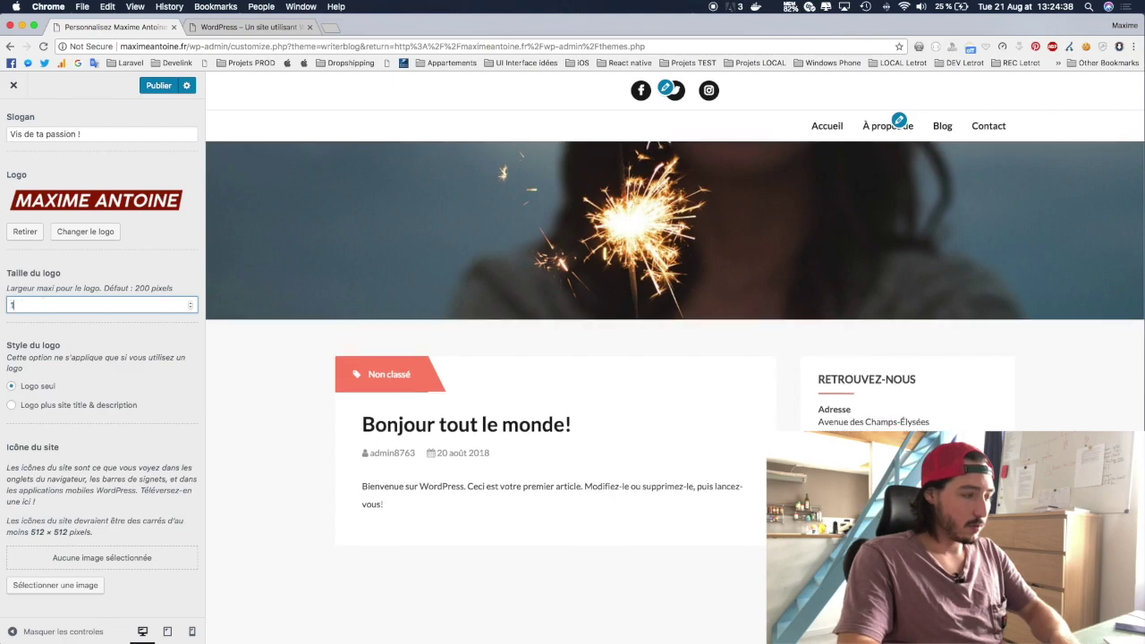
pyautogui.press('BackSpace')
pyautogui.press('BackSpace')
pyautogui.press('BackSpace')
pyautogui.write('200')
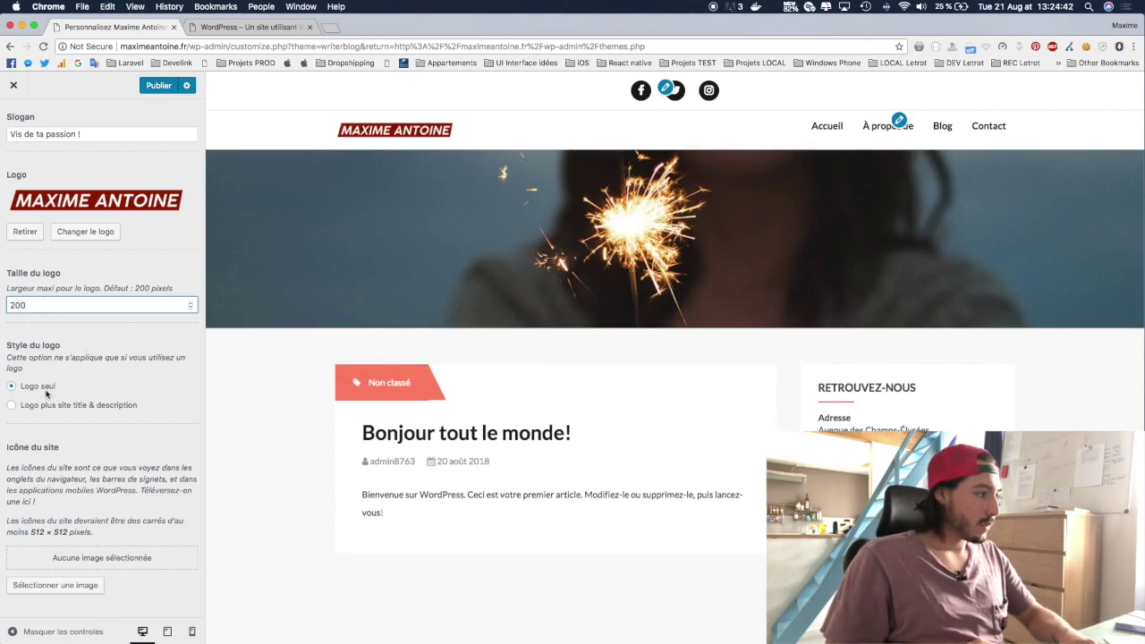
# Step: Try showing title and slogan with the logo, revert to Logo seul, and publish
pyautogui.click(12, 408)
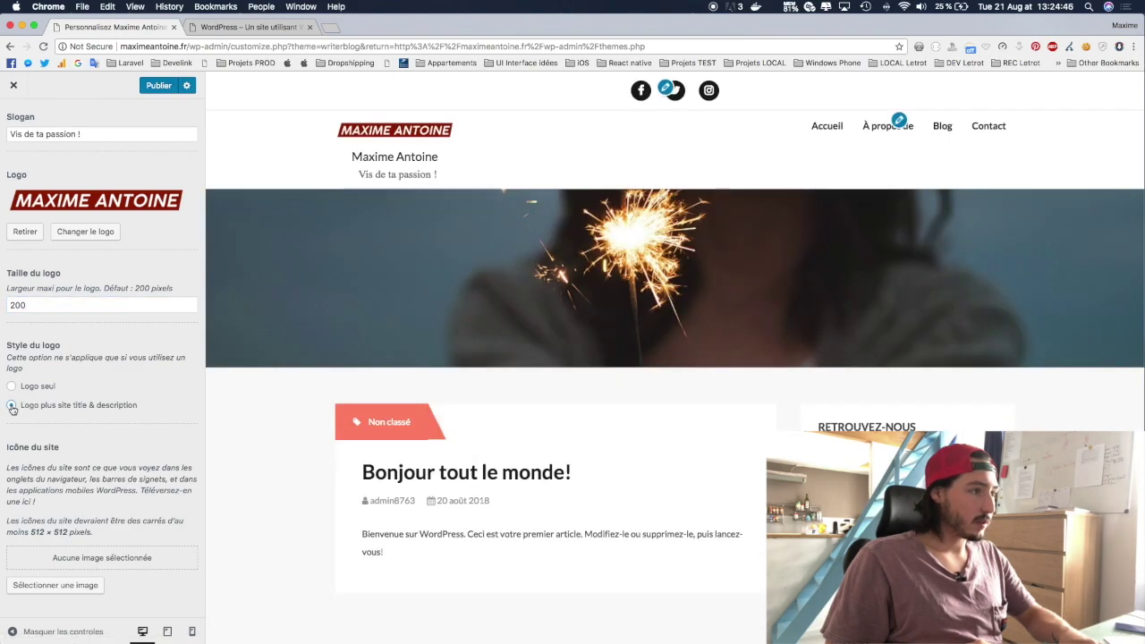
pyautogui.click(12, 386)
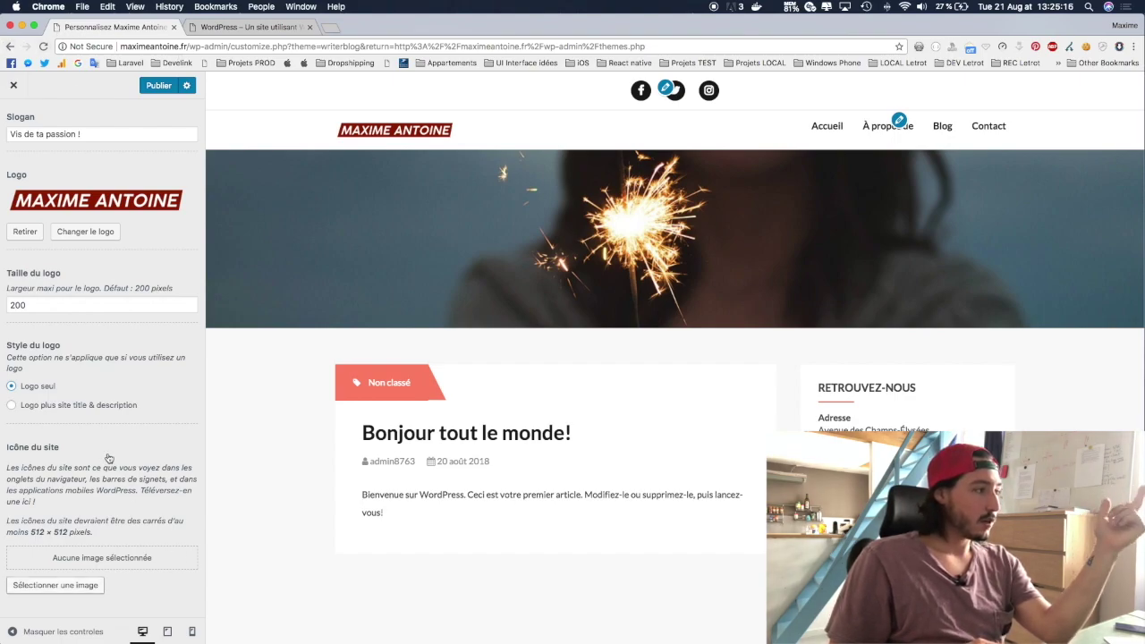
pyautogui.click(158, 86)
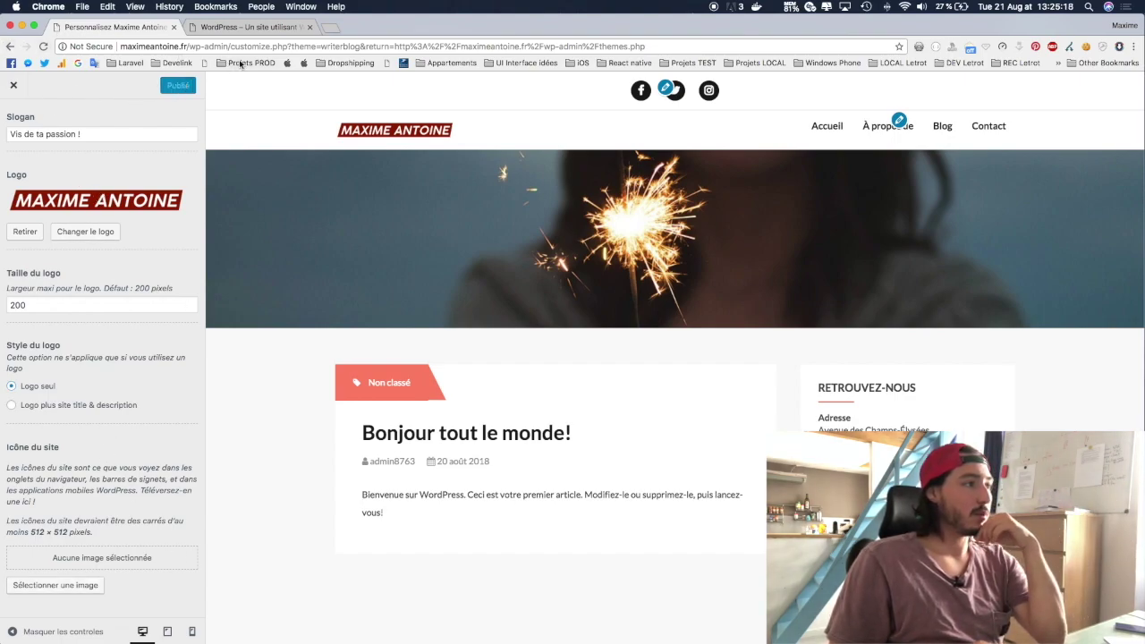
# Step: Reload the live site to check the new logo, then reopen the Customizer for writerBlog
pyautogui.click(249, 27)
pyautogui.click(43, 45)
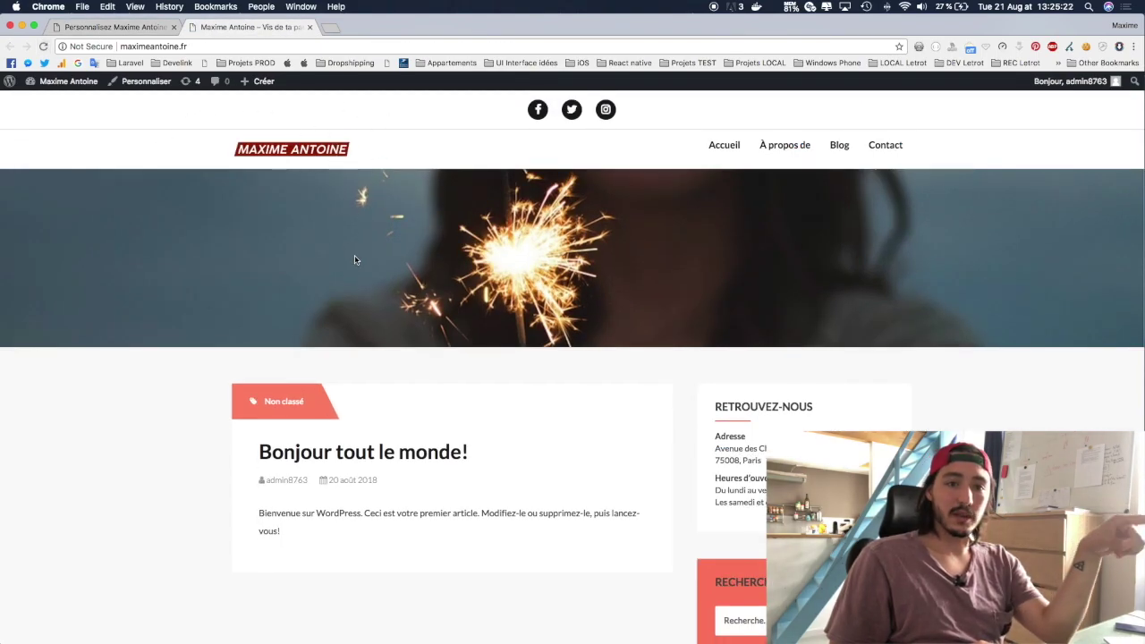
pyautogui.click(114, 27)
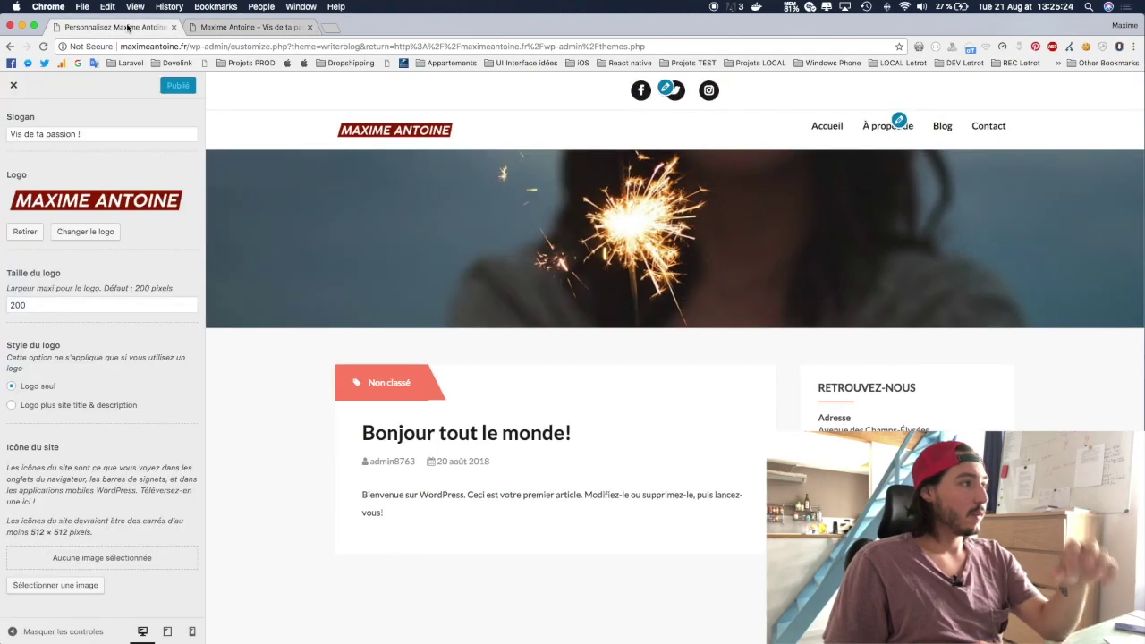
pyautogui.click(14, 85)
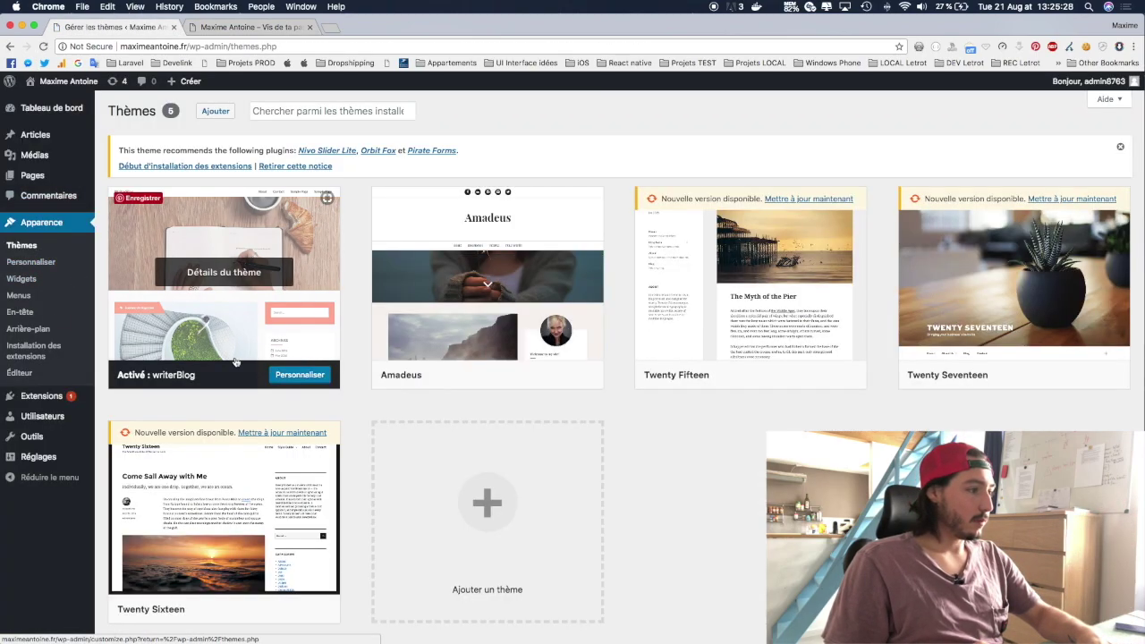
pyautogui.click(295, 375)
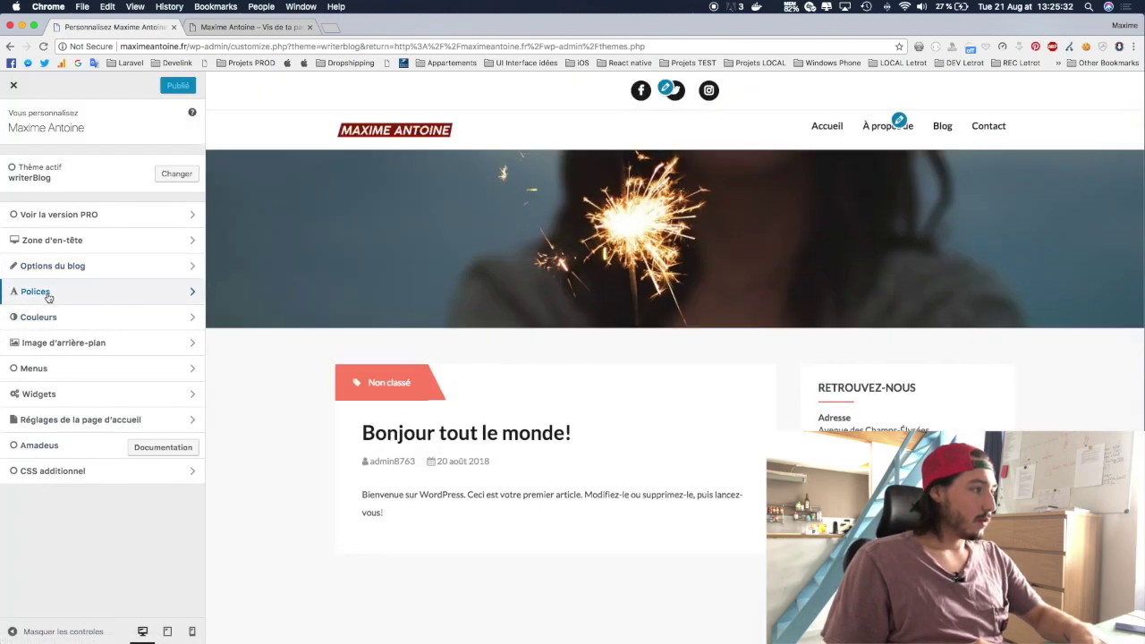
# Step: Open Options du blog and set the excerpt length to 10 words
pyautogui.click(55, 268)
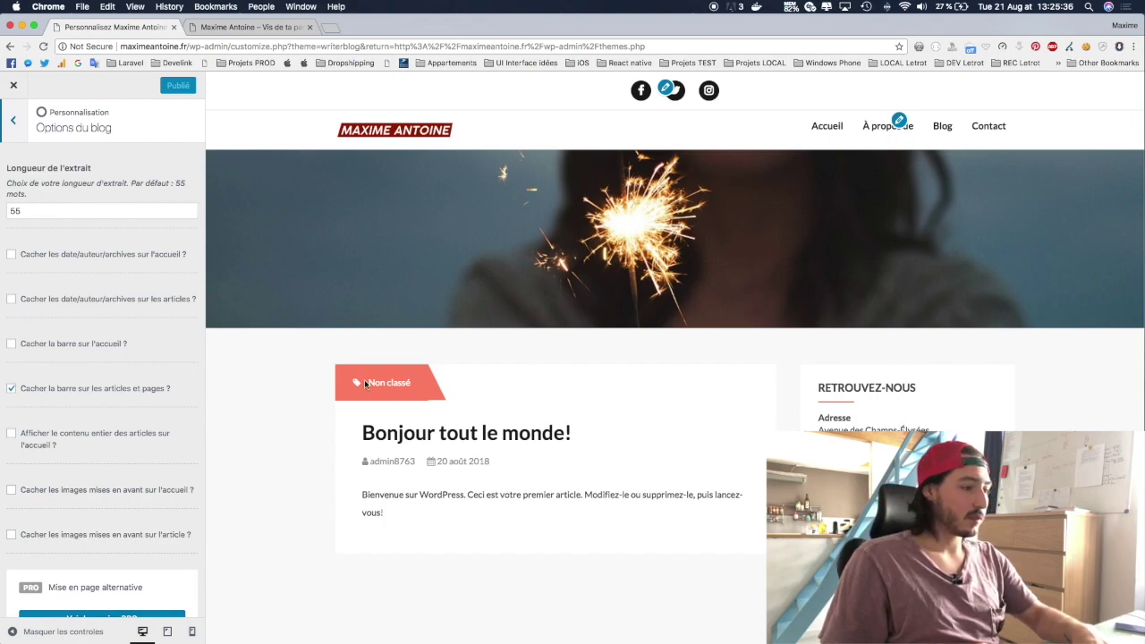
pyautogui.click(65, 208)
pyautogui.write('10')
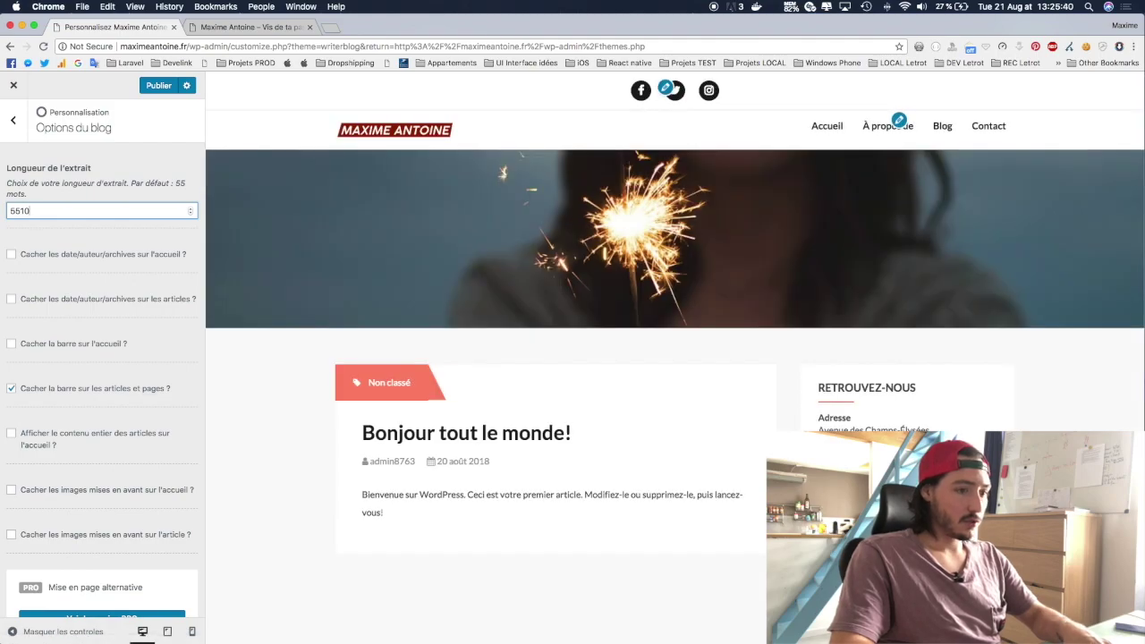
pyautogui.press('super+a')
pyautogui.write('10')
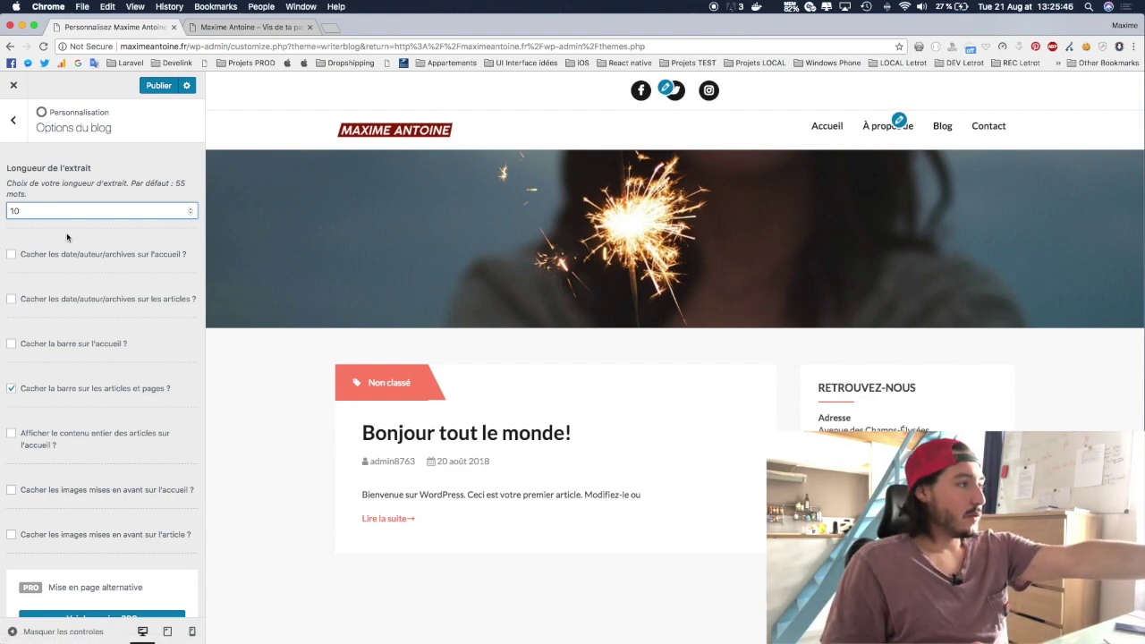
# Step: Highlight the shortened excerpt in the preview, then select the length value to replace it
pyautogui.scroll(-3, 617, 380)
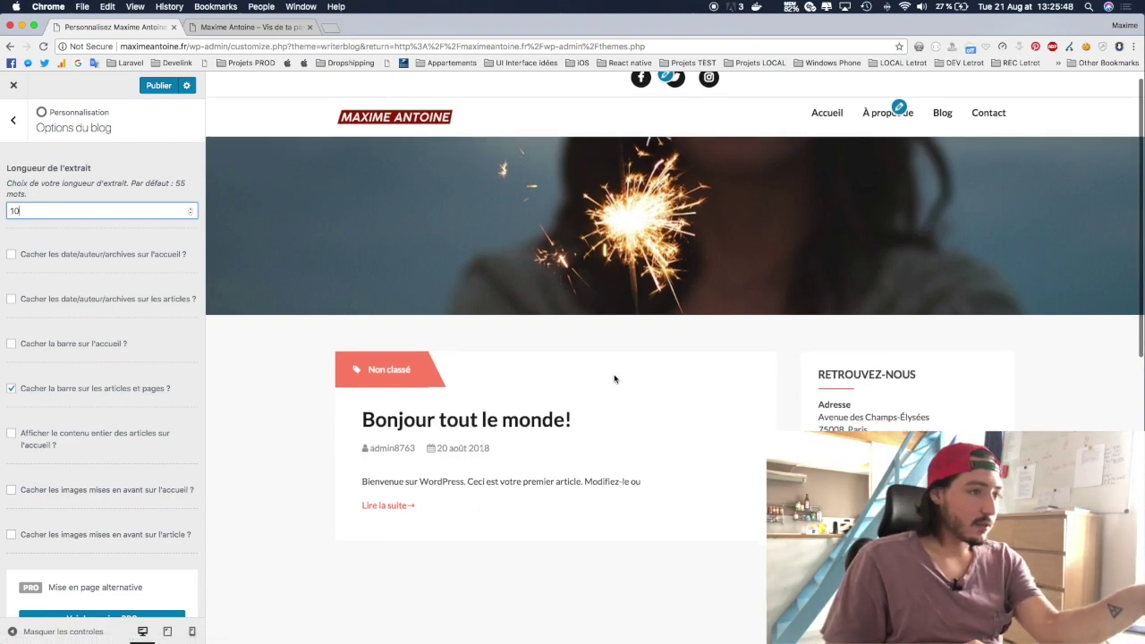
pyautogui.scroll(3, 595, 279)
pyautogui.scroll(-4, 593, 278)
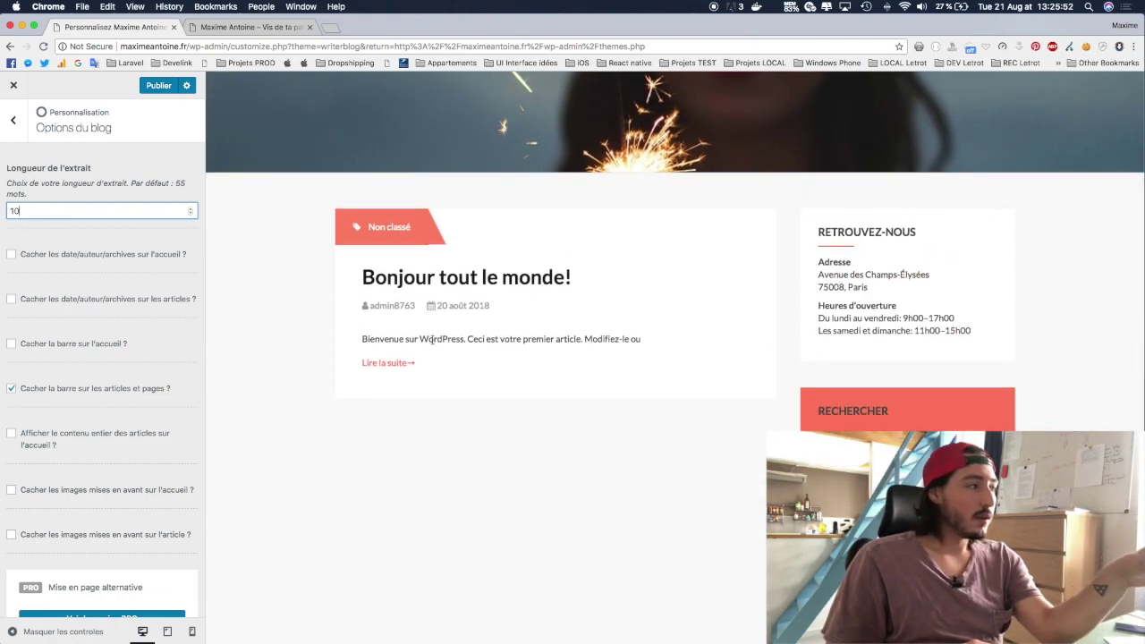
pyautogui.moveTo(361, 341); pyautogui.dragTo(647, 345)
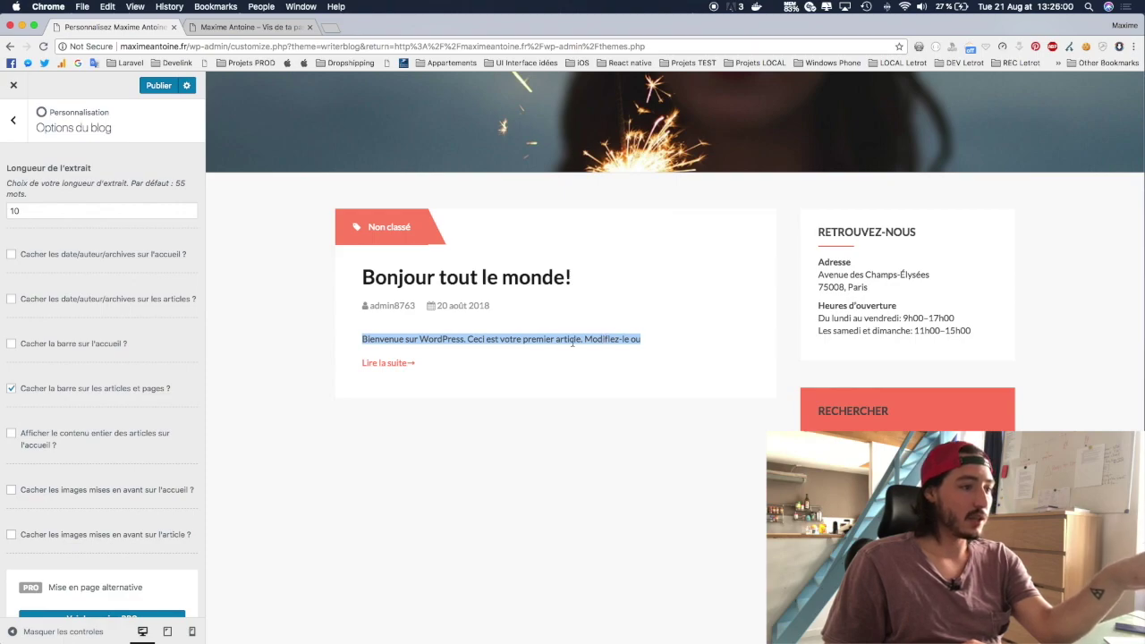
pyautogui.click(363, 338)
pyautogui.moveTo(361, 340); pyautogui.dragTo(599, 338)
pyautogui.click(590, 337)
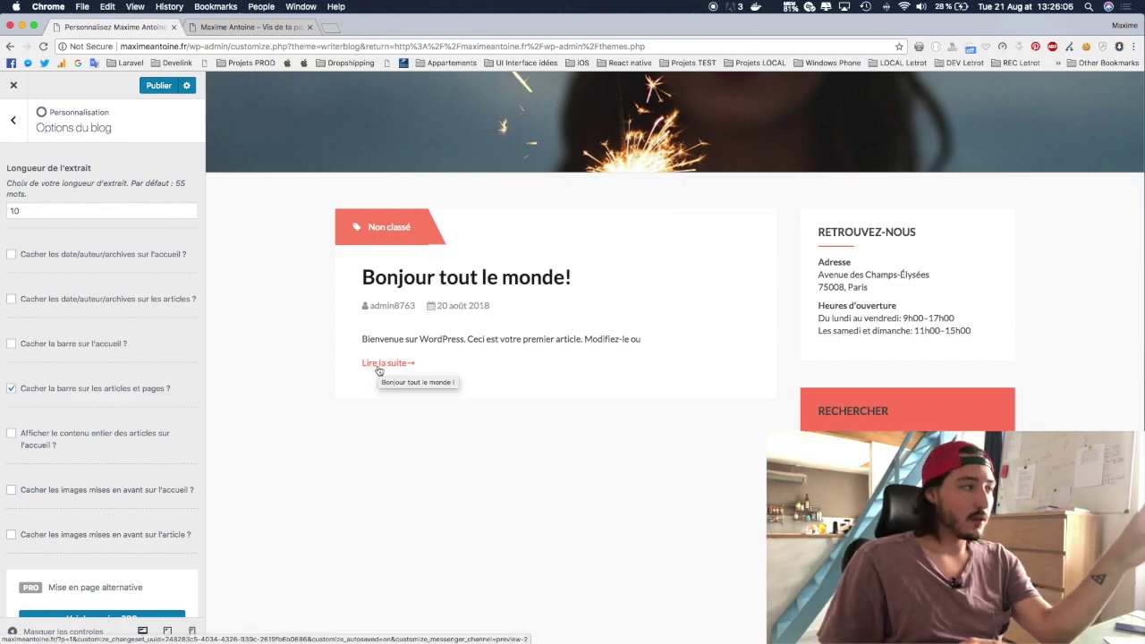
pyautogui.doubleClick(87, 205)
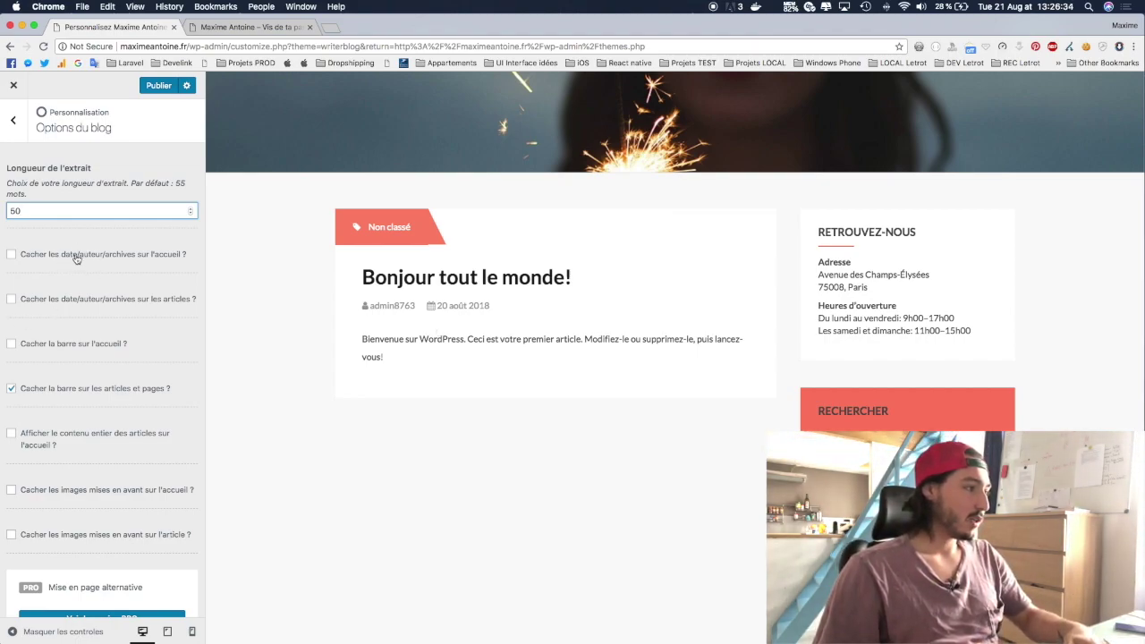
# Step: Toggle hiding date and author on the homepage off and on, and revisit the 50-word excerpt
pyautogui.click(13, 255)
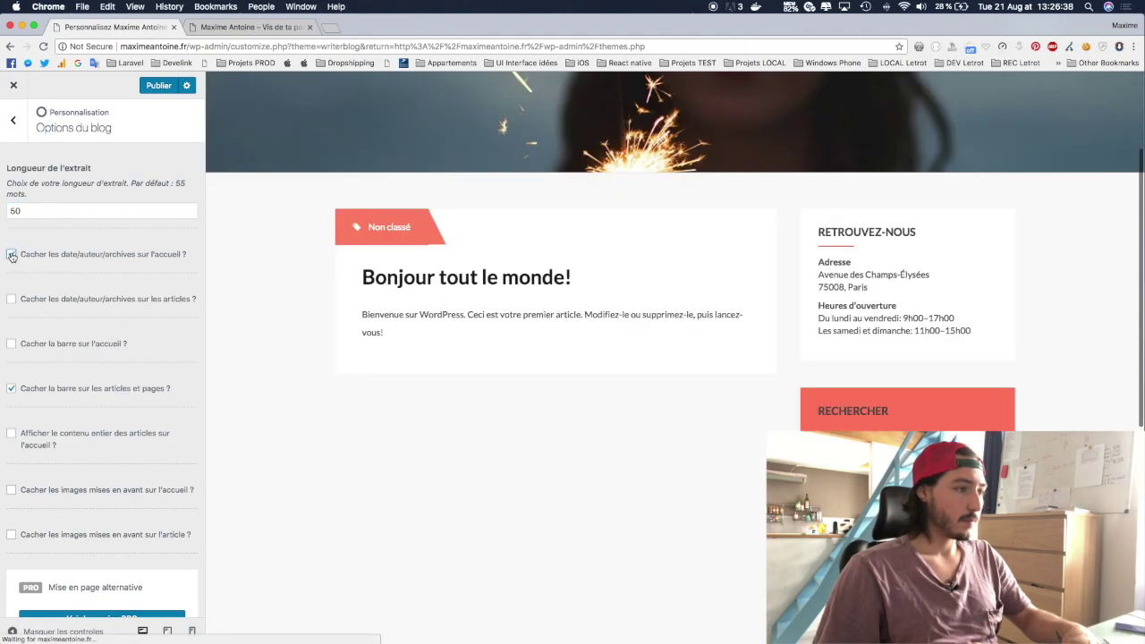
pyautogui.click(12, 255)
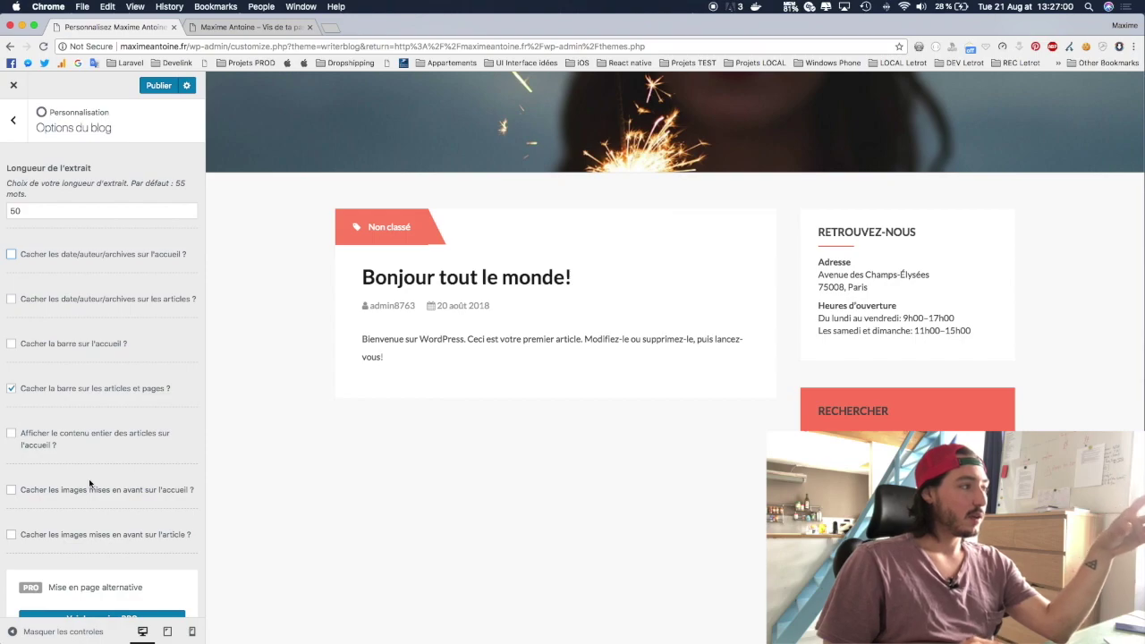
pyautogui.click(29, 212)
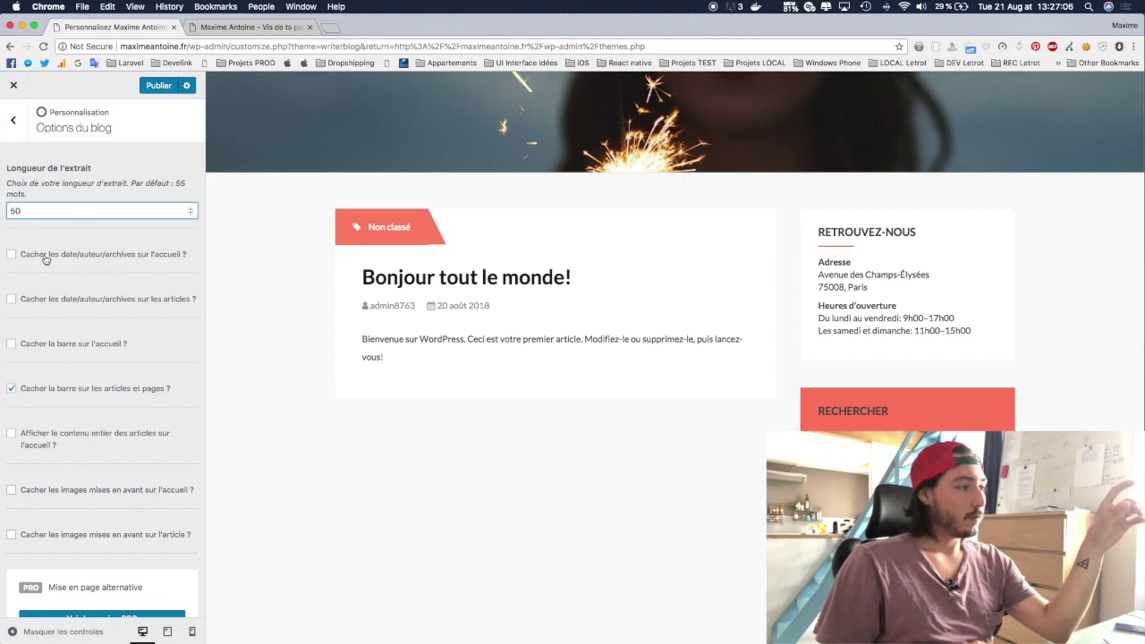
# Step: Hide homepage date/author and sidebar, show date/author on single posts, then go back
pyautogui.click(11, 257)
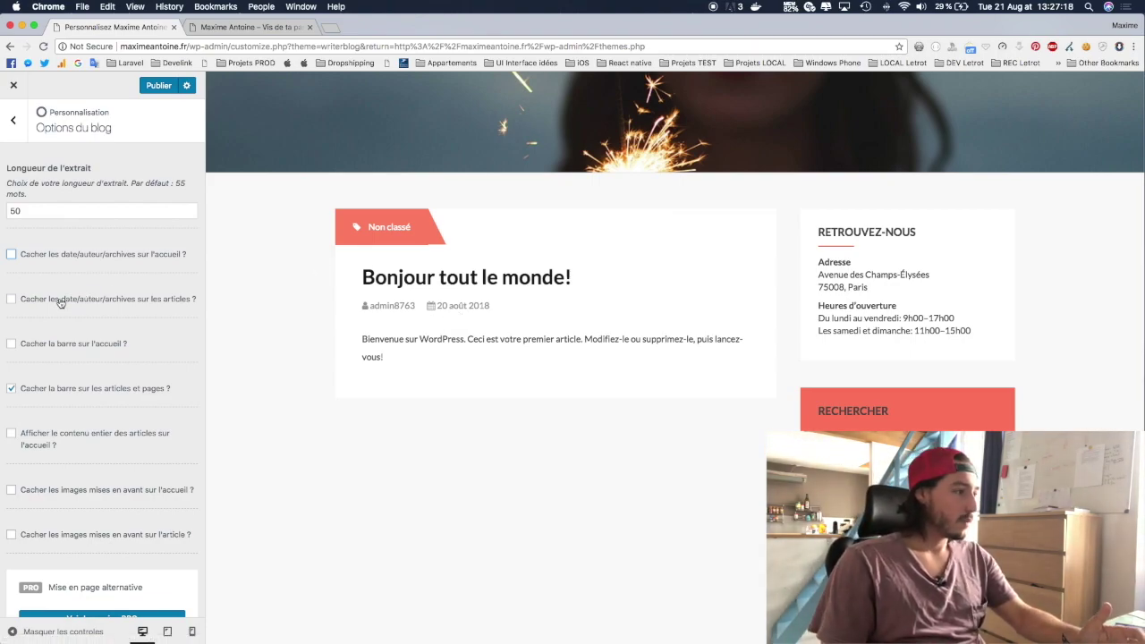
pyautogui.click(60, 302)
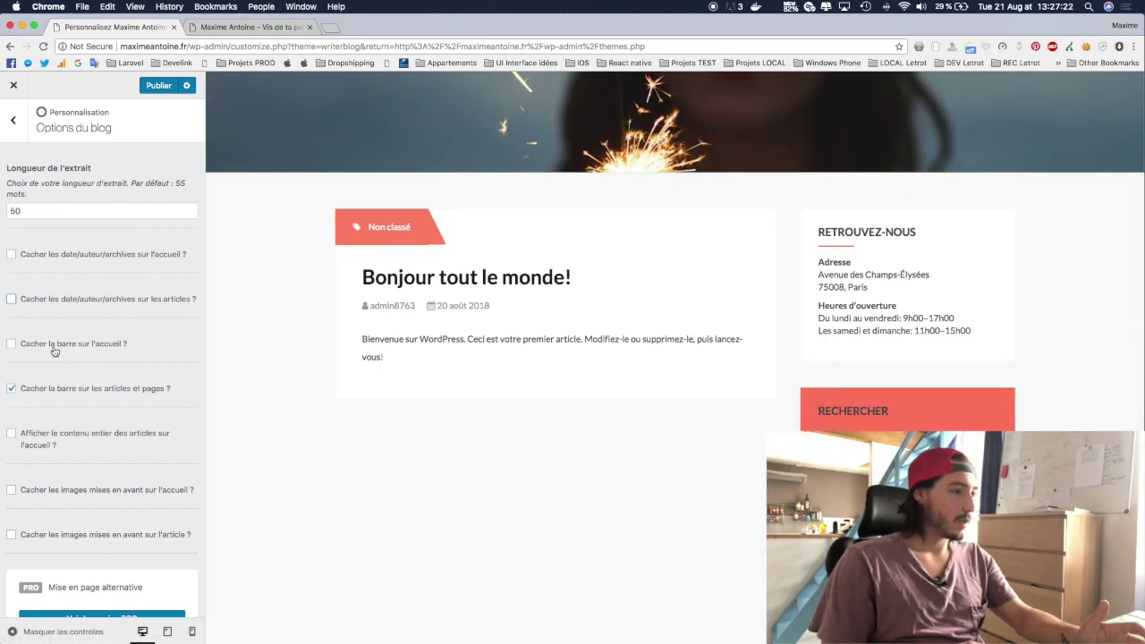
pyautogui.click(54, 349)
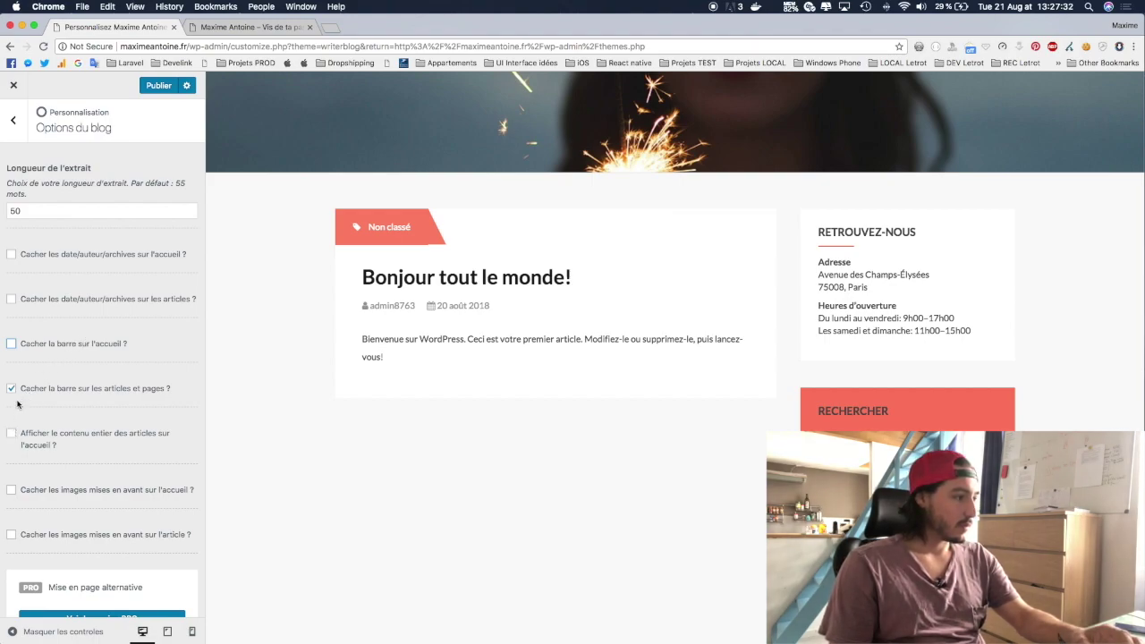
pyautogui.scroll(-3, 12, 412)
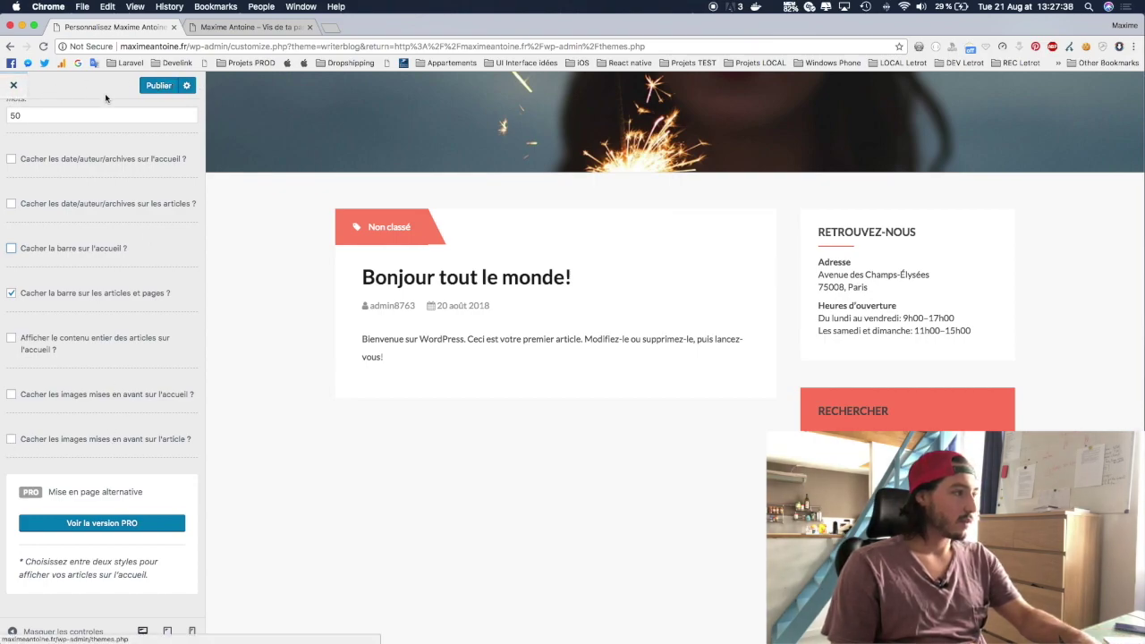
pyautogui.scroll(3, 20, 112)
pyautogui.click(22, 125)
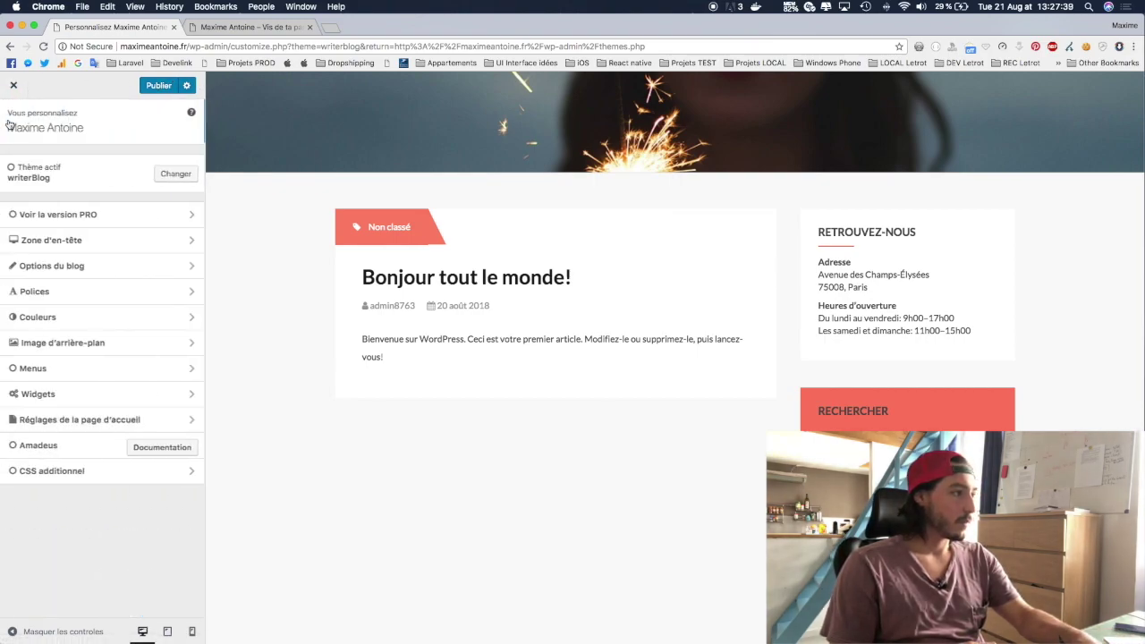
# Step: Open Polices and find the H1 font size, nudging it up and back down
pyautogui.click(61, 292)
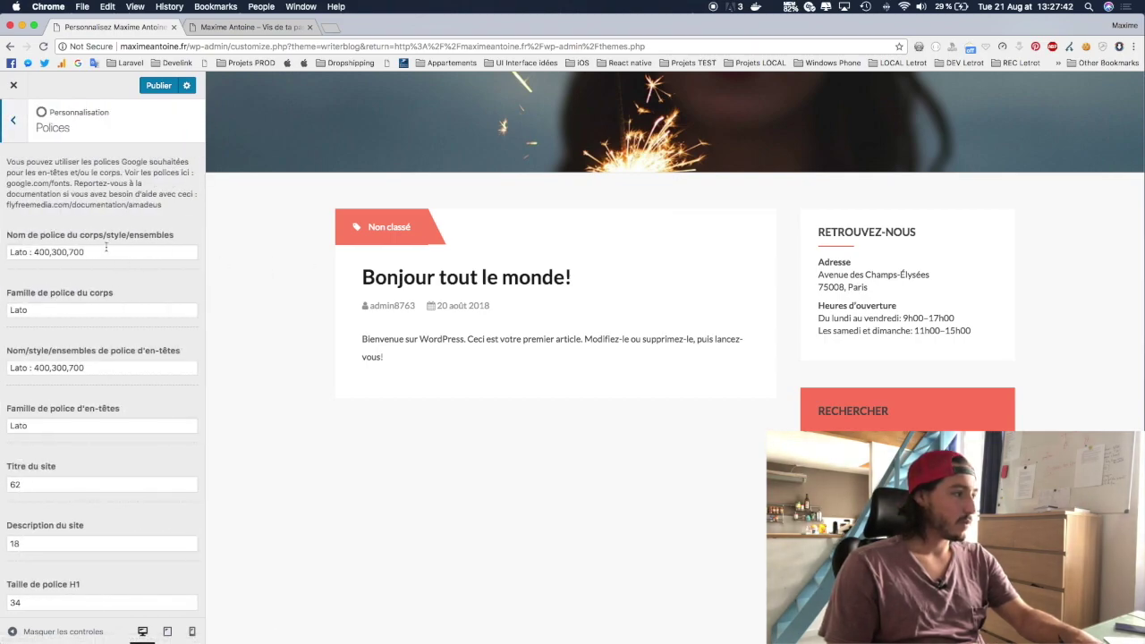
pyautogui.scroll(-2, 95, 371)
pyautogui.scroll(2, 96, 371)
pyautogui.scroll(-3, 95, 370)
pyautogui.scroll(3, 73, 369)
pyautogui.scroll(3, 431, 409)
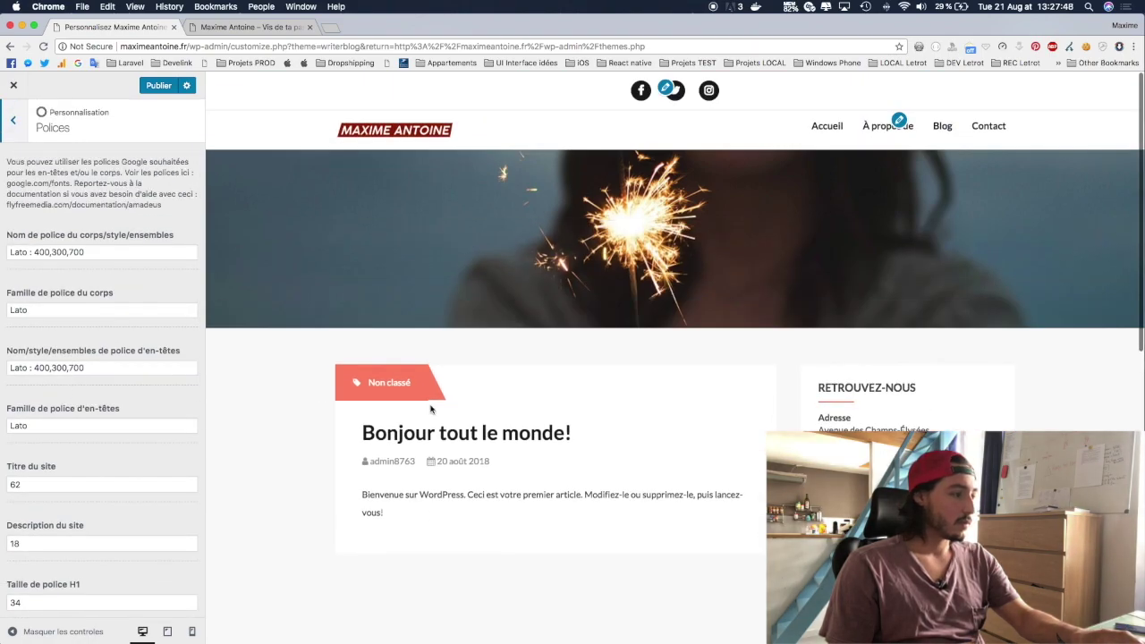
pyautogui.scroll(-5, 80, 378)
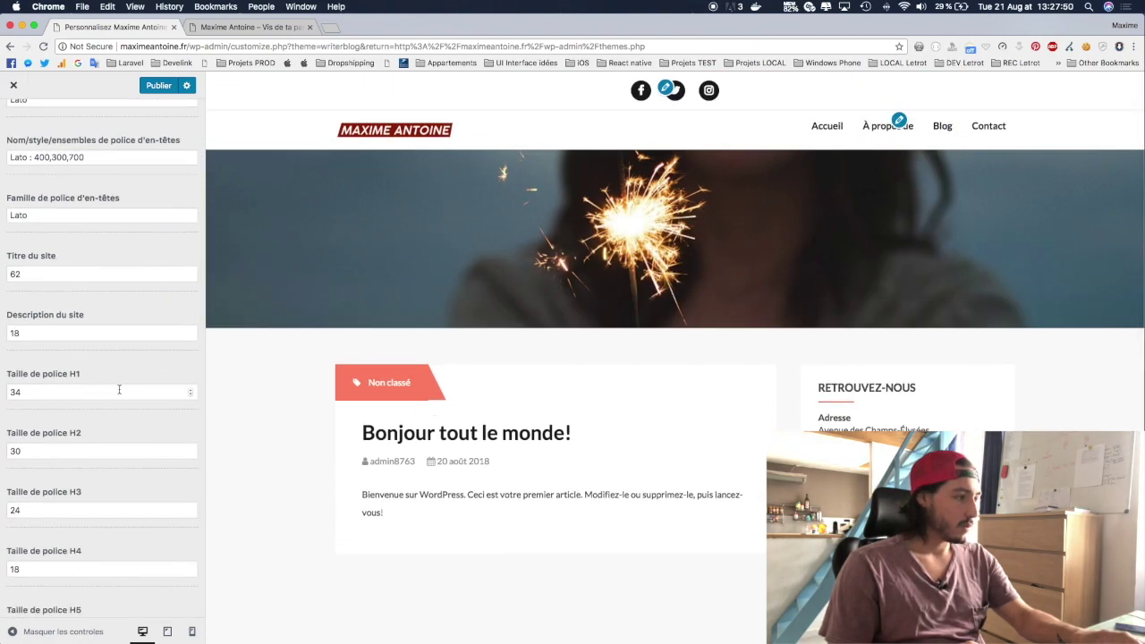
pyautogui.click(190, 390)
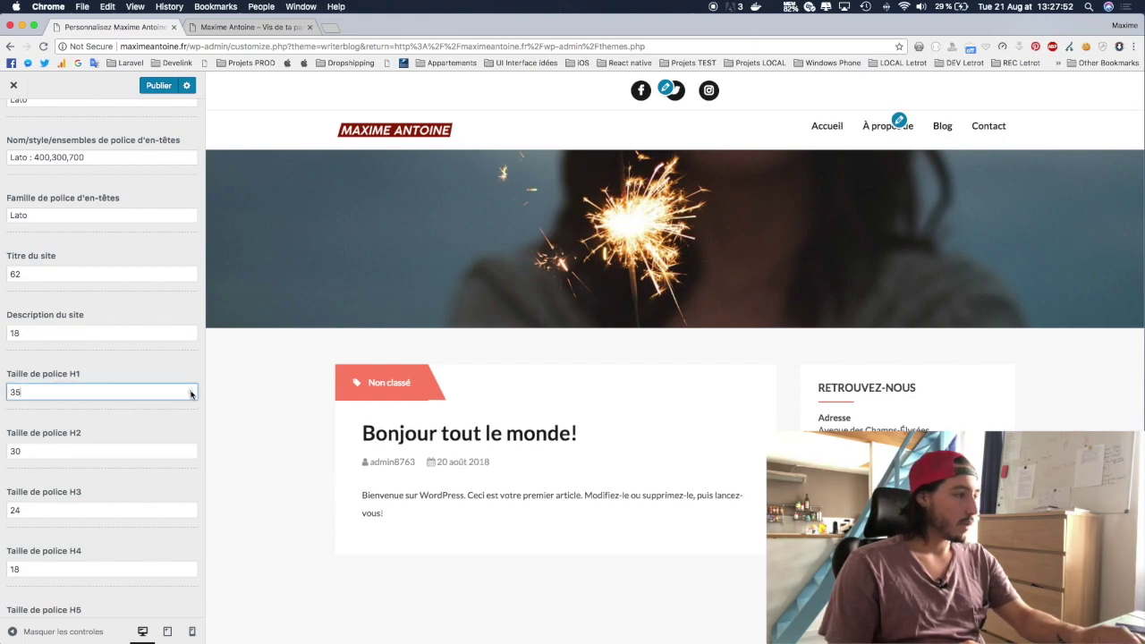
pyautogui.click(190, 395)
# Step: Enter 36 as the Taille de police H1 and confirm it
pyautogui.scroll(-20, 140, 392)
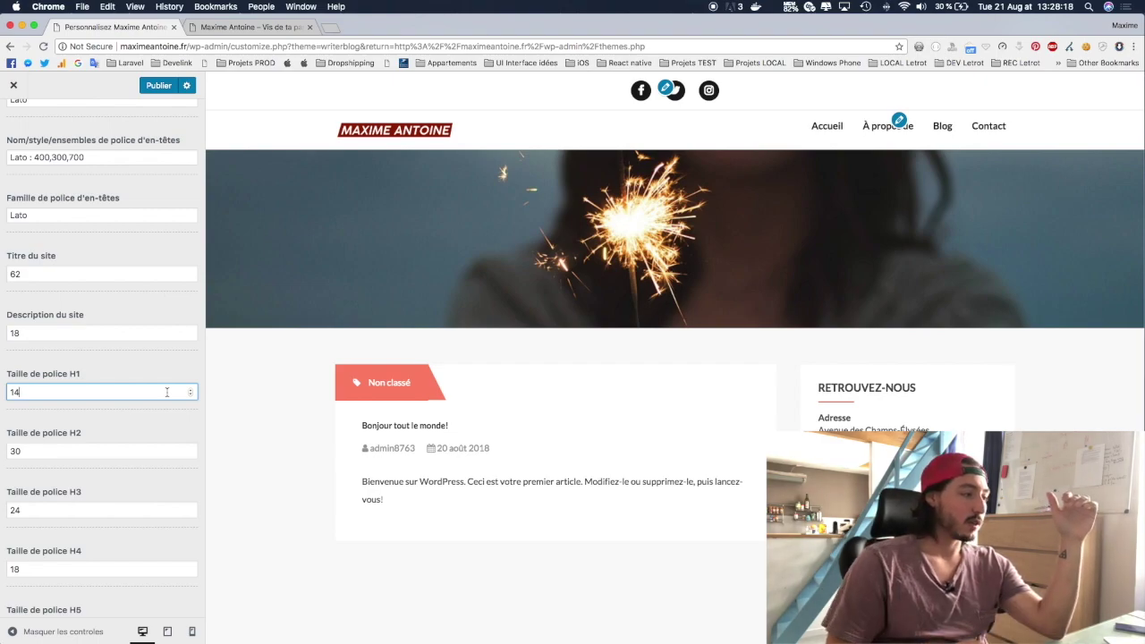
pyautogui.scroll(-4, 166, 393)
pyautogui.scroll(14, 167, 392)
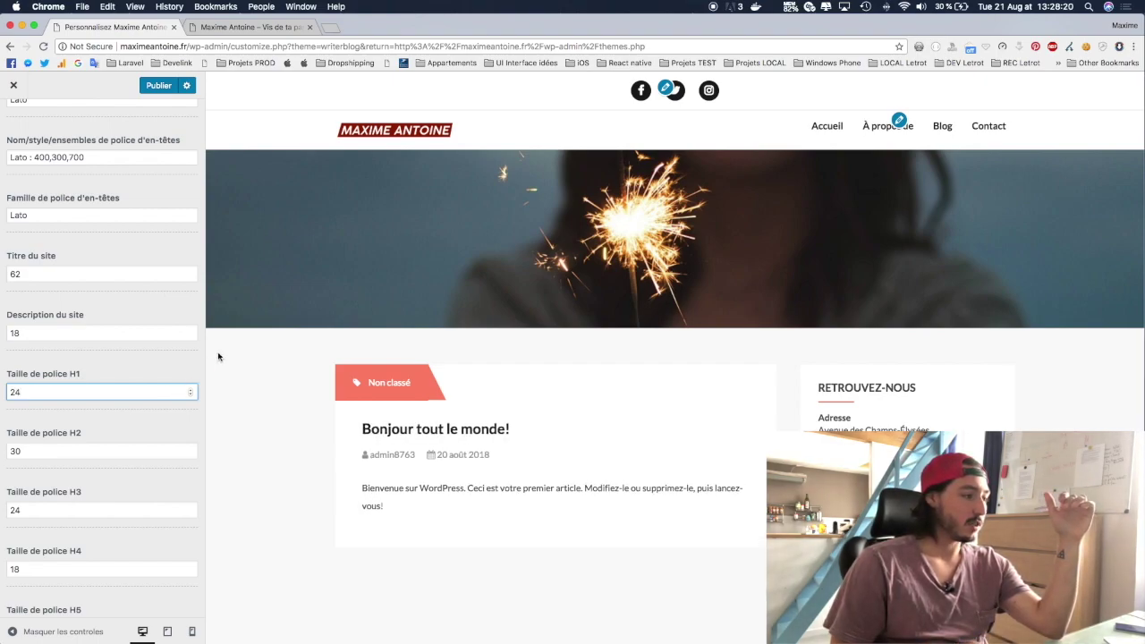
pyautogui.scroll(-3, 218, 357)
pyautogui.scroll(-2, 196, 287)
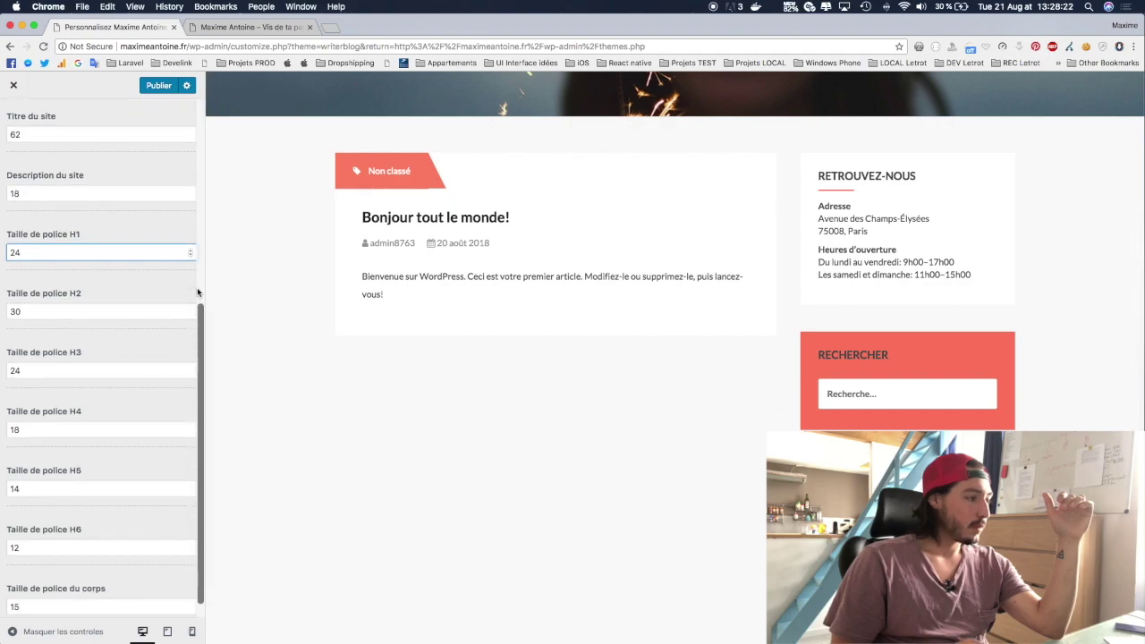
pyautogui.scroll(2, 198, 293)
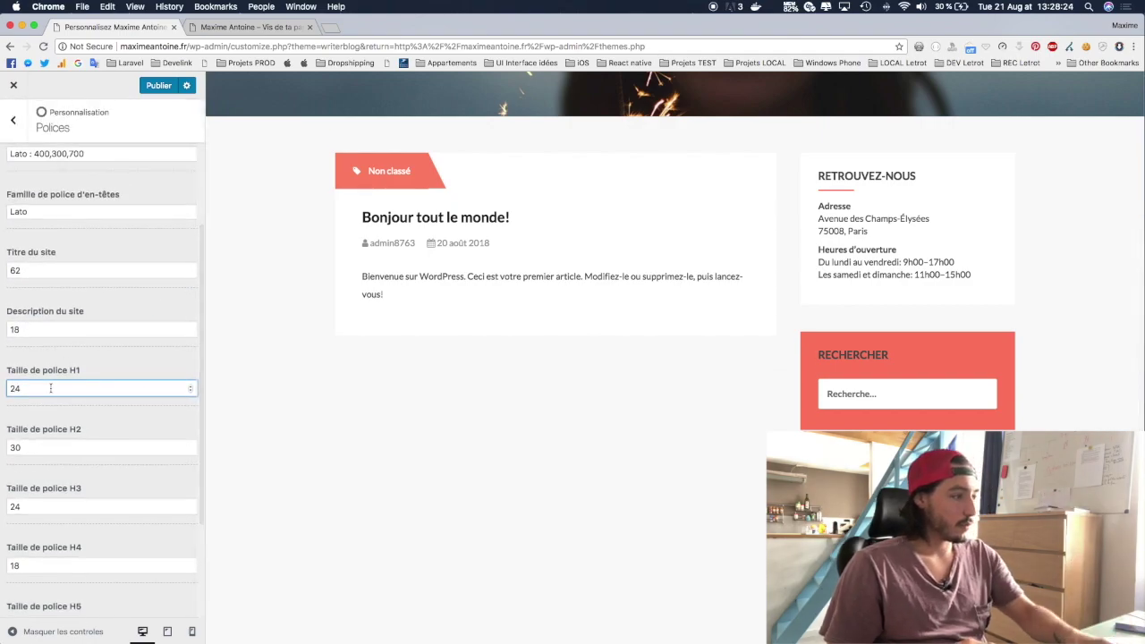
pyautogui.write('36')
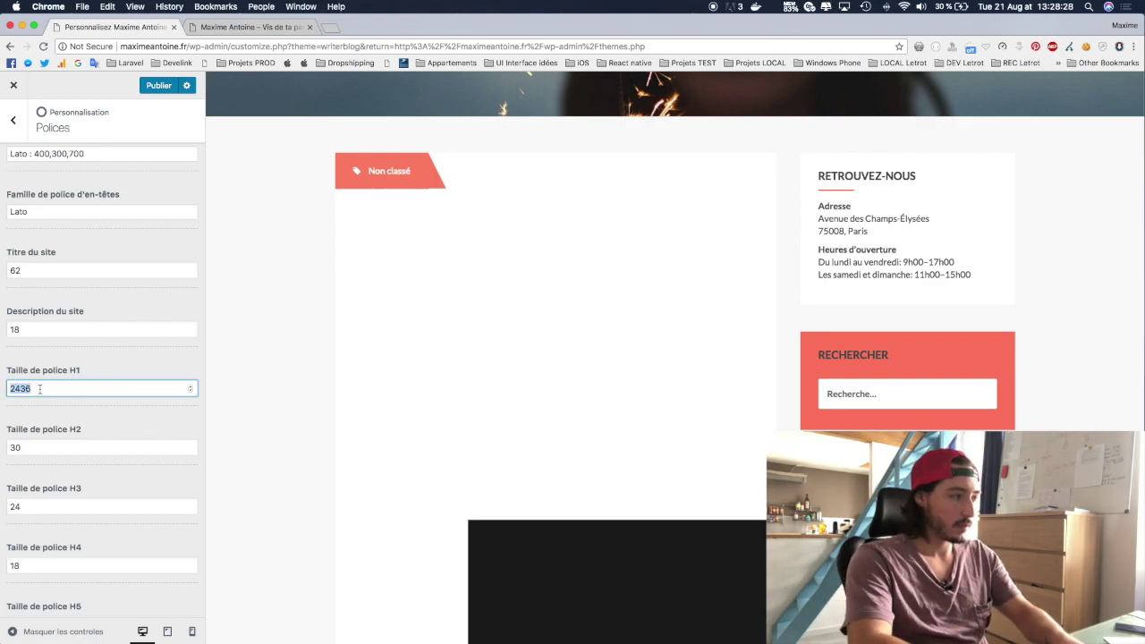
pyautogui.write('36')
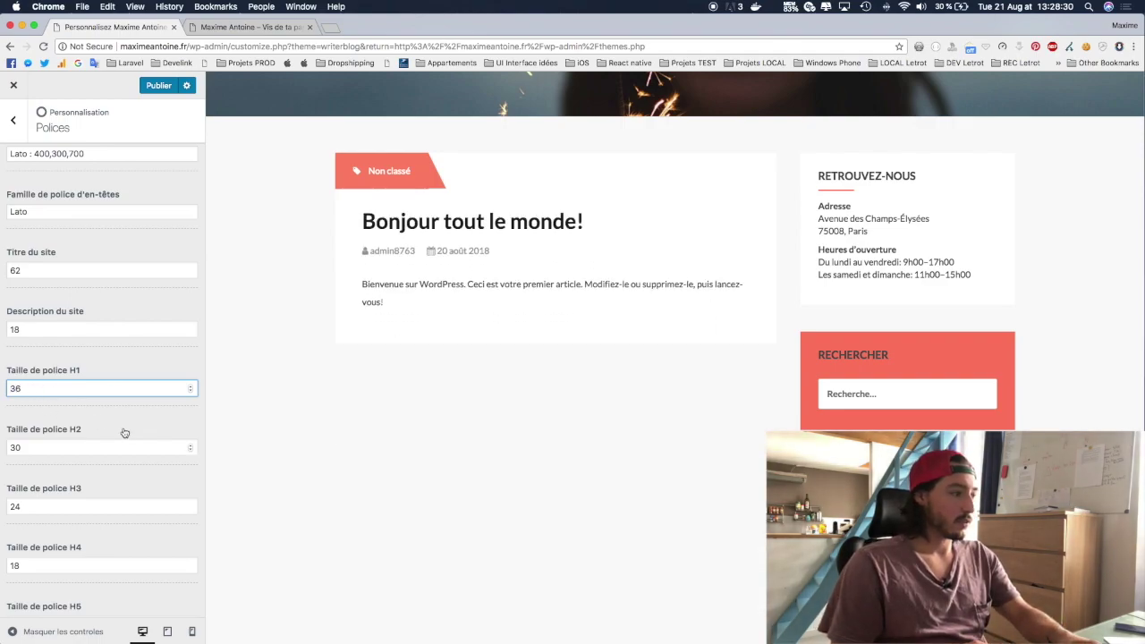
pyautogui.click(134, 422)
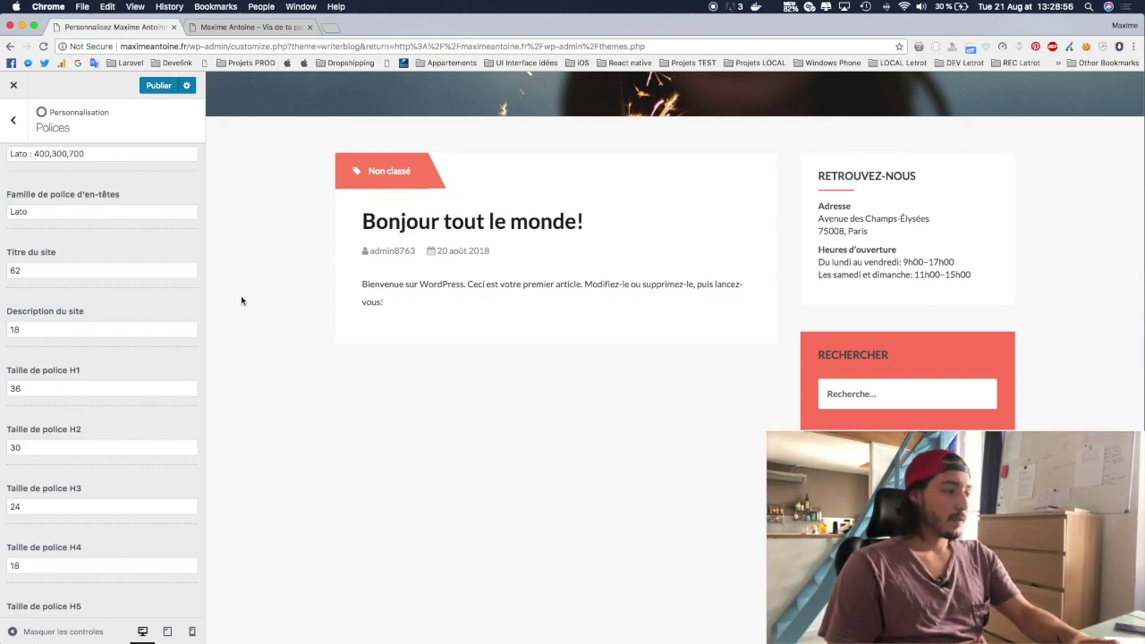
# Step: Scroll the preview to check the larger 36 px H1 title, then leave Polices
pyautogui.scroll(-3, 242, 301)
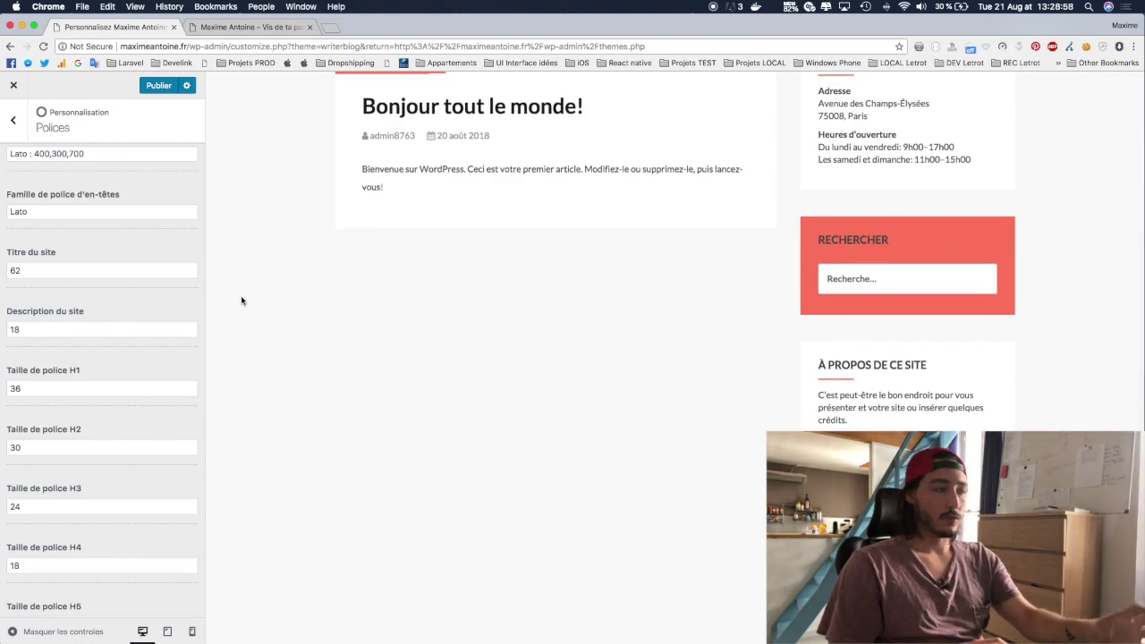
pyautogui.scroll(-5, 242, 384)
pyautogui.scroll(-4, 152, 464)
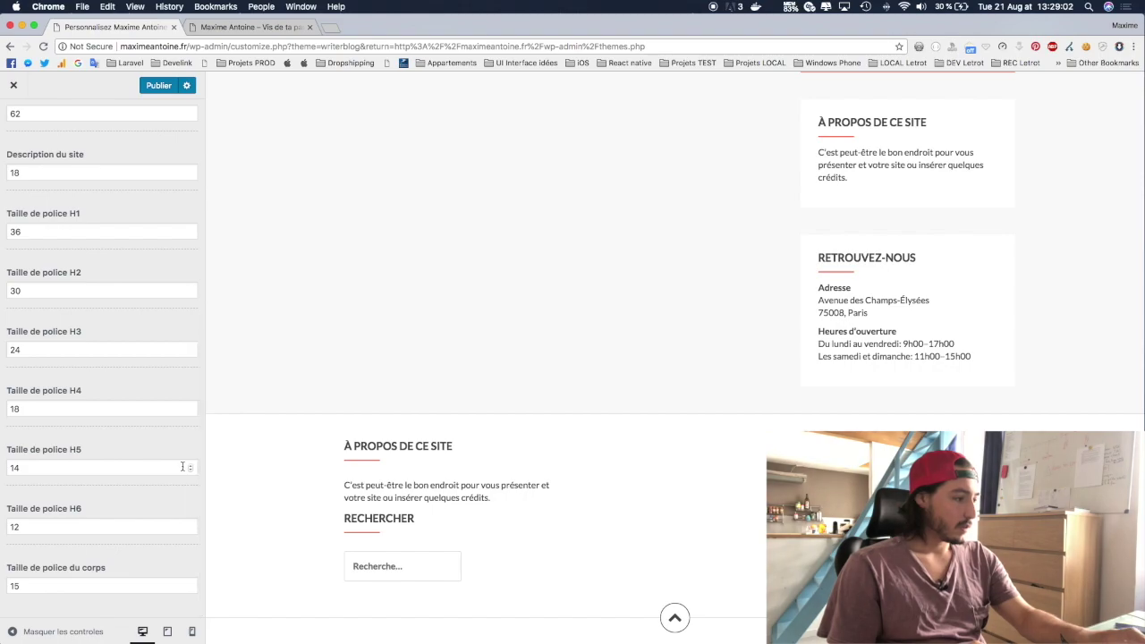
pyautogui.scroll(8, 183, 449)
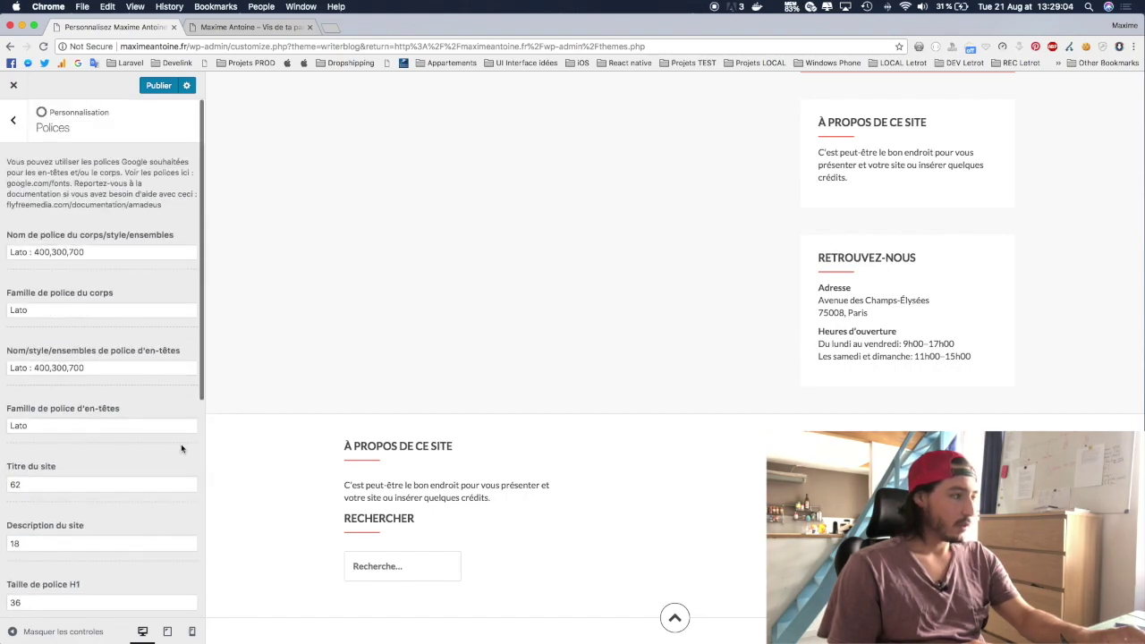
pyautogui.click(12, 119)
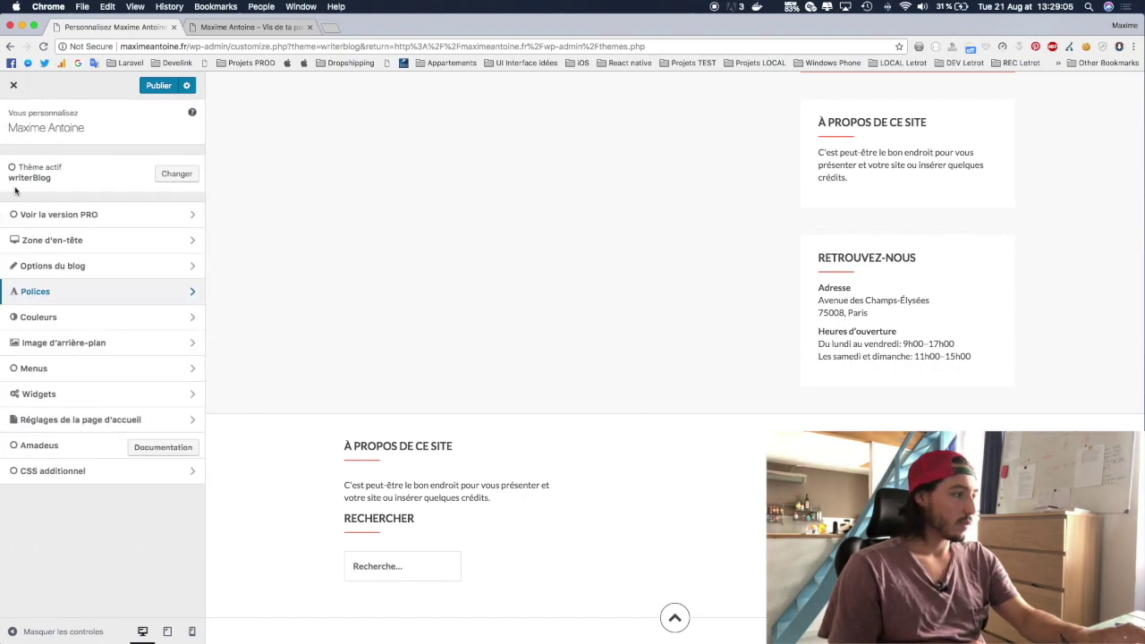
# Step: In Couleurs, try white and a very light grey as the Couleur d'arrière-plan
pyautogui.click(35, 318)
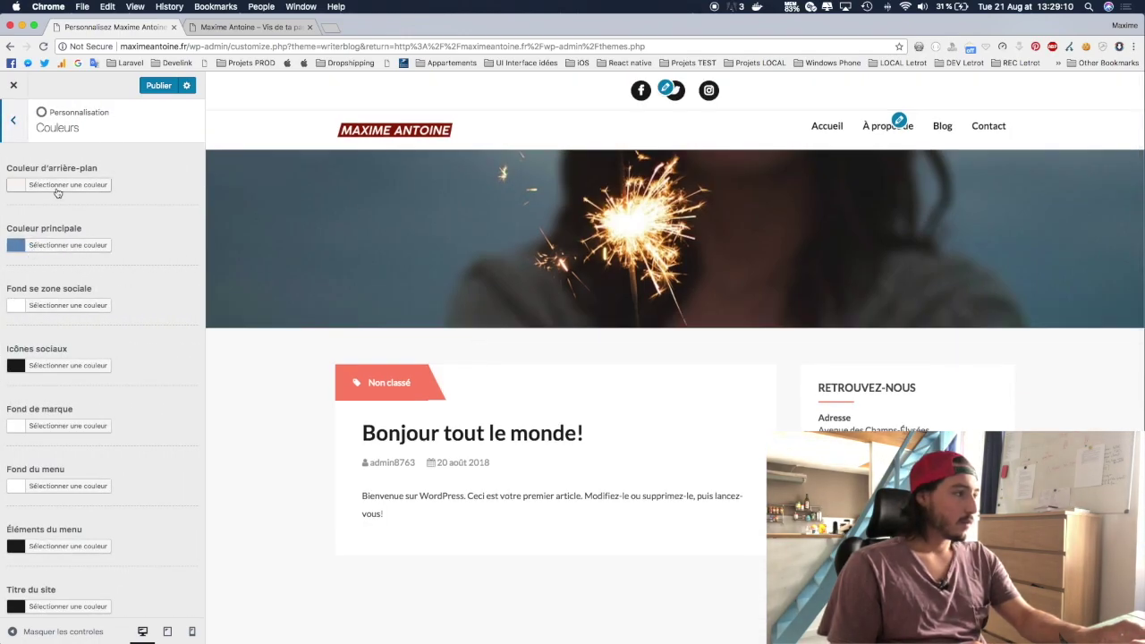
pyautogui.click(58, 185)
pyautogui.click(33, 338)
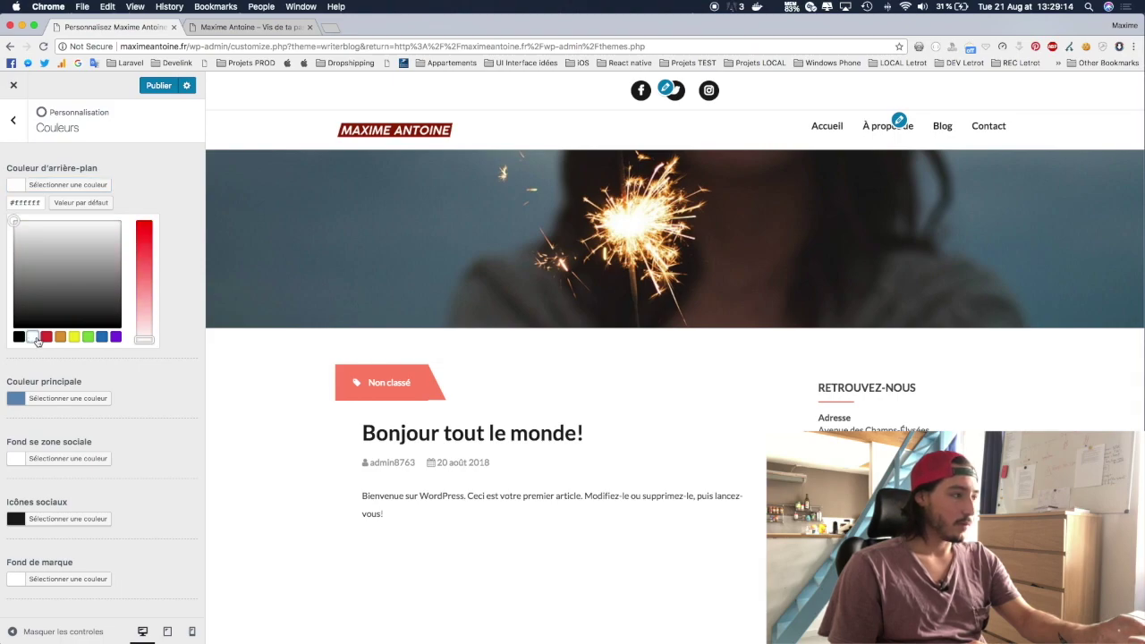
pyautogui.click(14, 222)
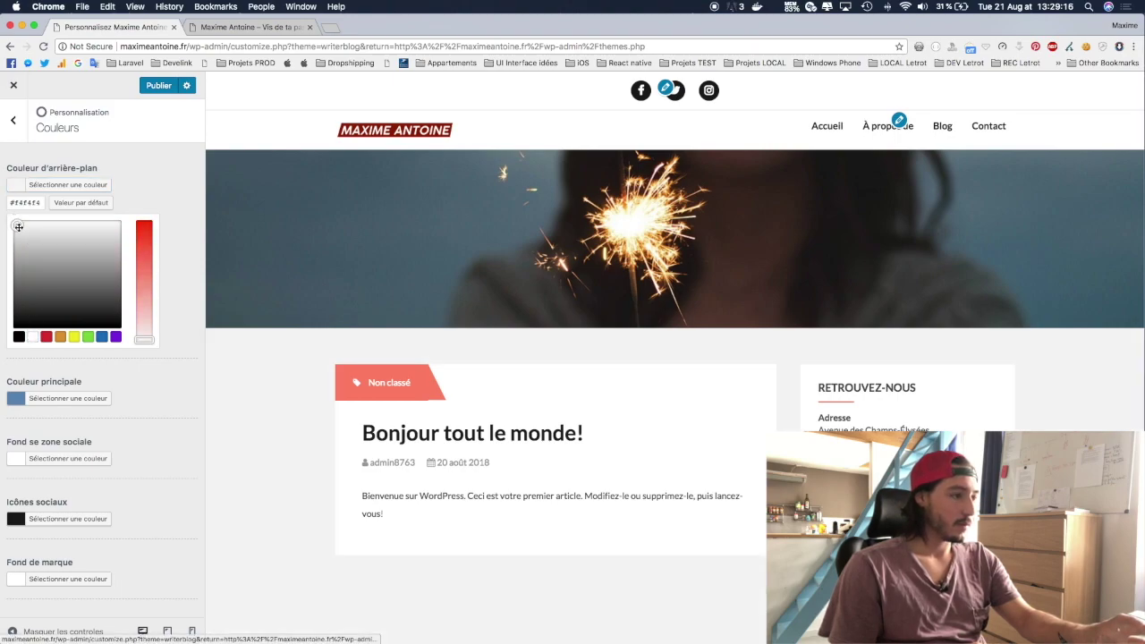
pyautogui.moveTo(12, 225); pyautogui.dragTo(11, 227)
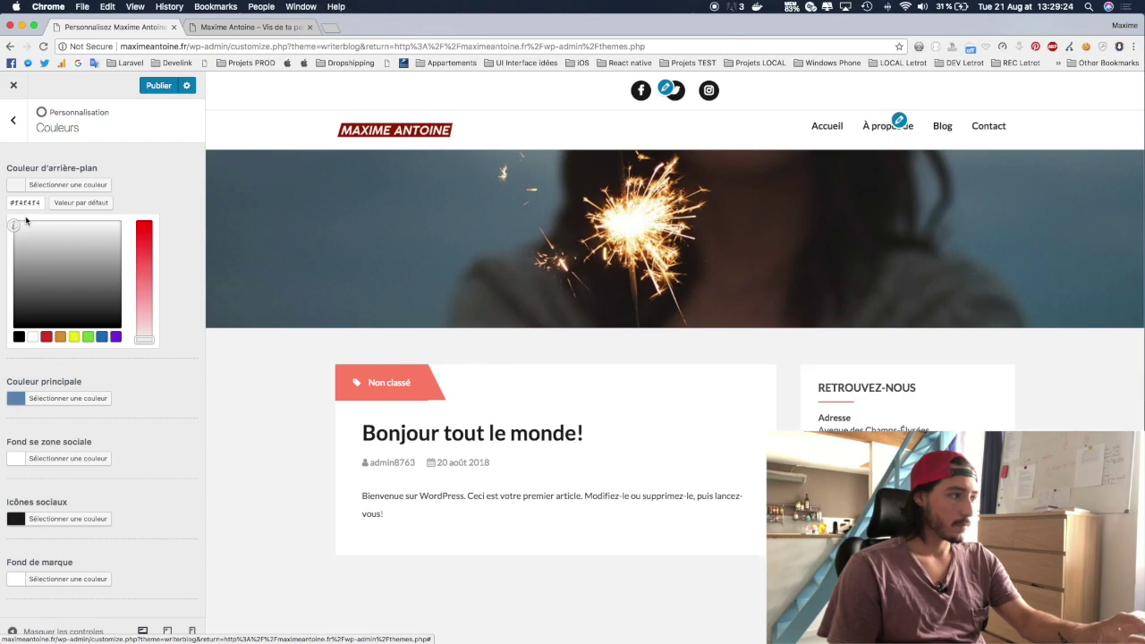
# Step: Enter #ebebeb, try lighter and pinkish shades, and settle on light grey #f7f7f7
pyautogui.tripleClick(25, 202)
pyautogui.write('#ebebeb')
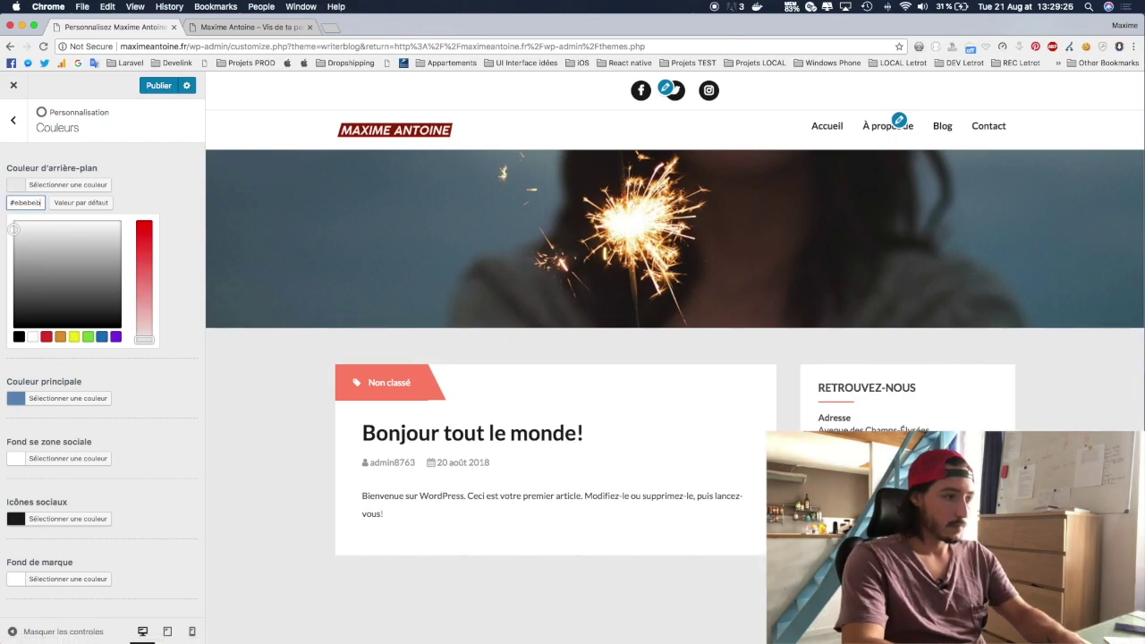
pyautogui.click(15, 225)
pyautogui.moveTo(14, 225); pyautogui.dragTo(14, 224)
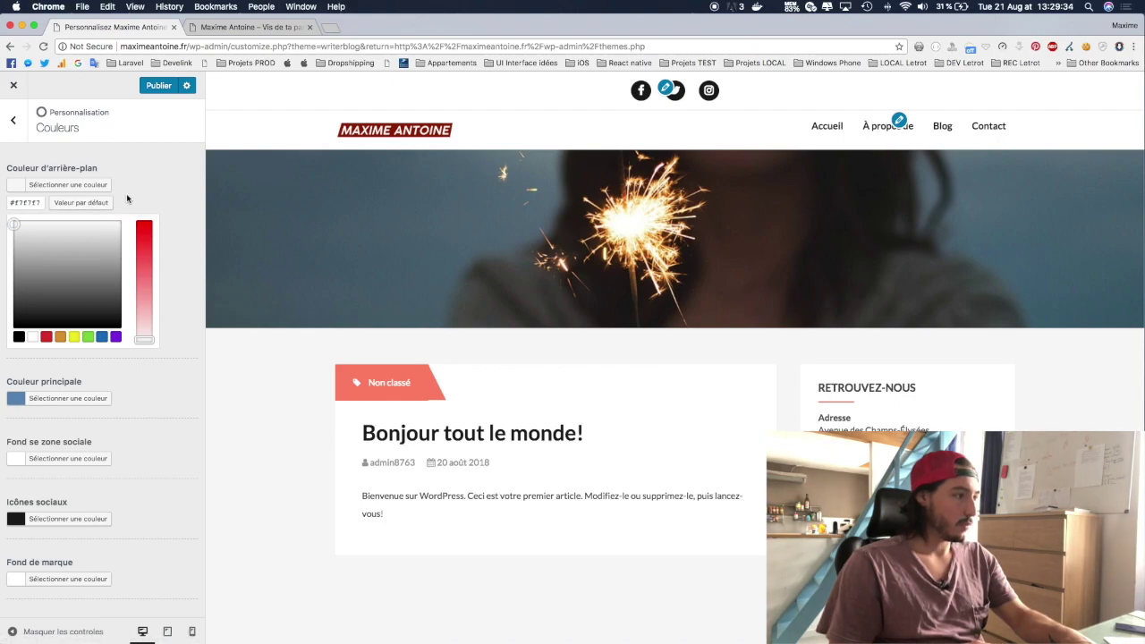
pyautogui.click(92, 203)
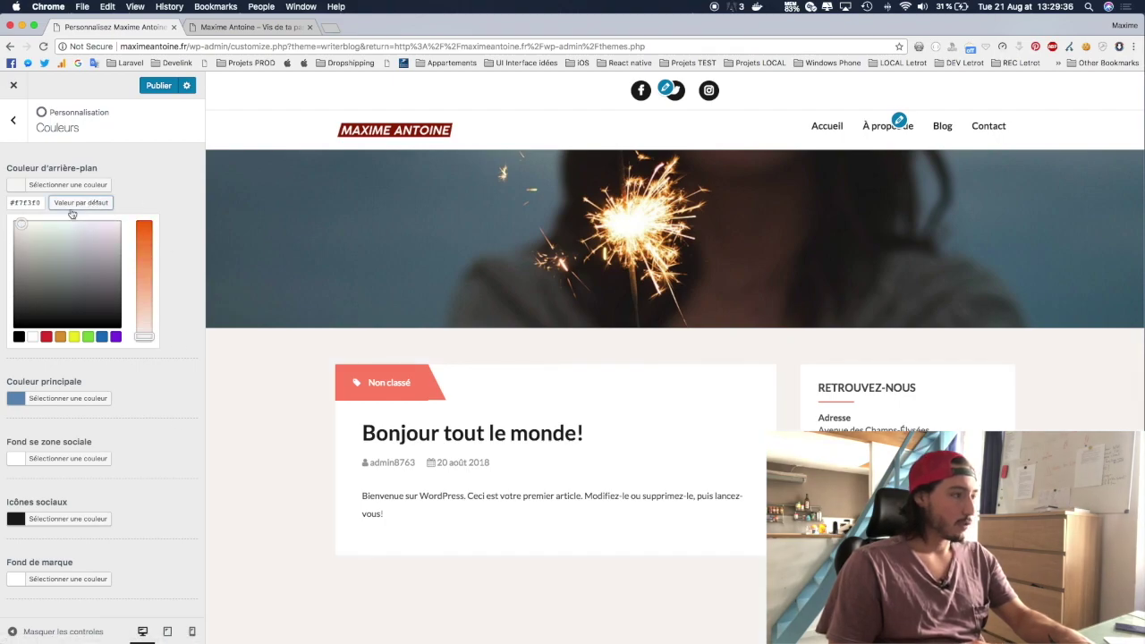
pyautogui.moveTo(20, 224); pyautogui.dragTo(3, 218)
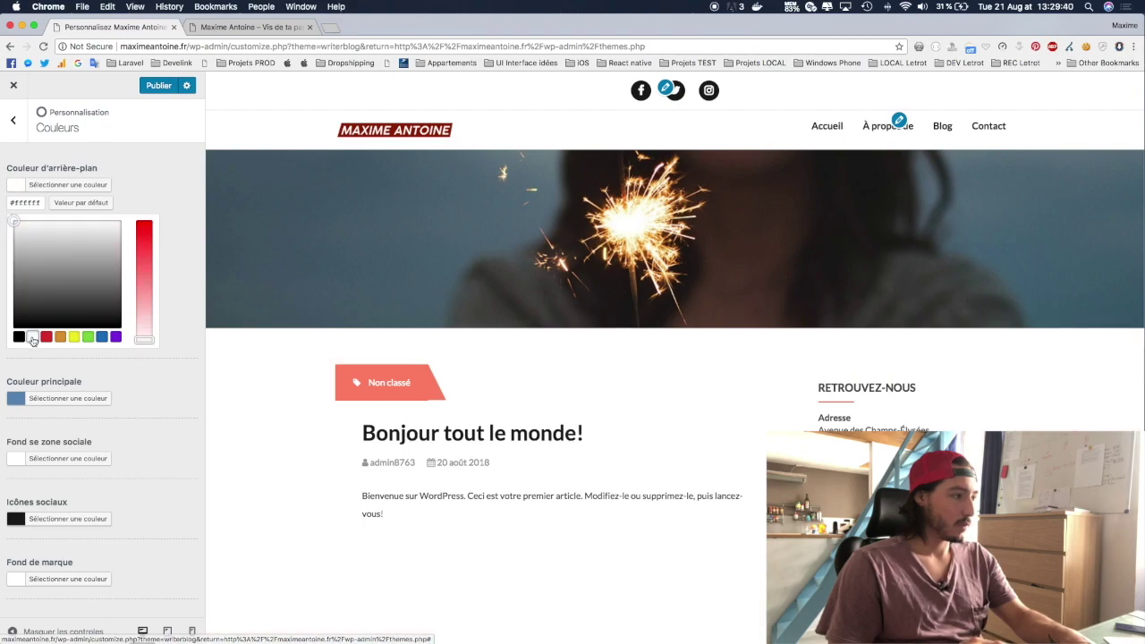
pyautogui.click(14, 222)
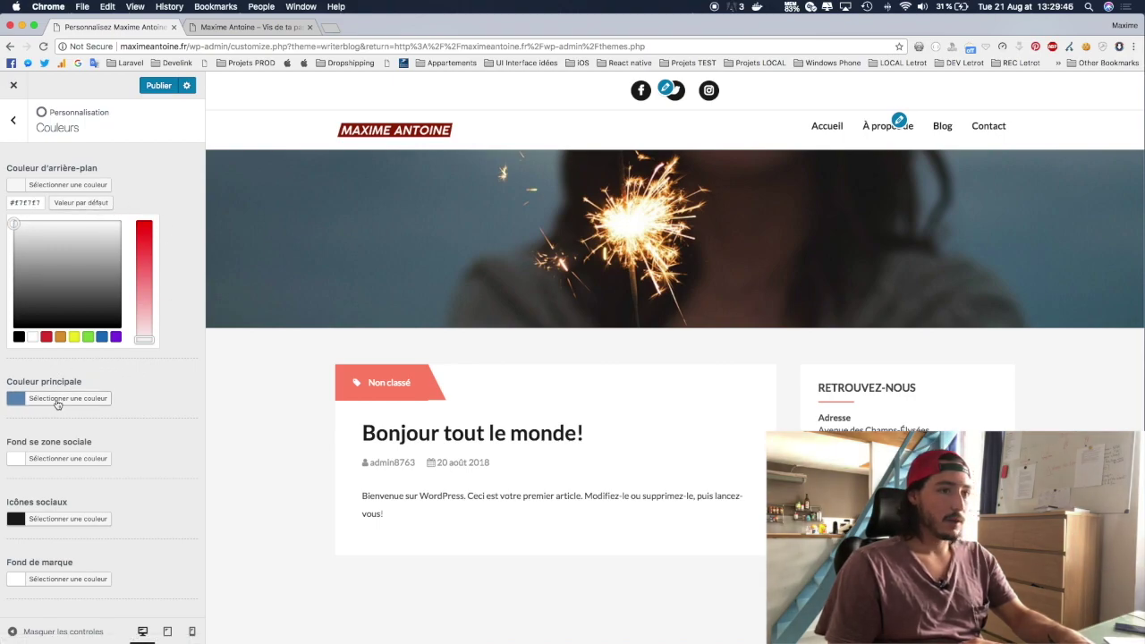
# Step: Try black, red and default blue for Couleur principale, finally setting it to white #ffffff
pyautogui.scroll(-10, 457, 565)
pyautogui.scroll(10, 457, 565)
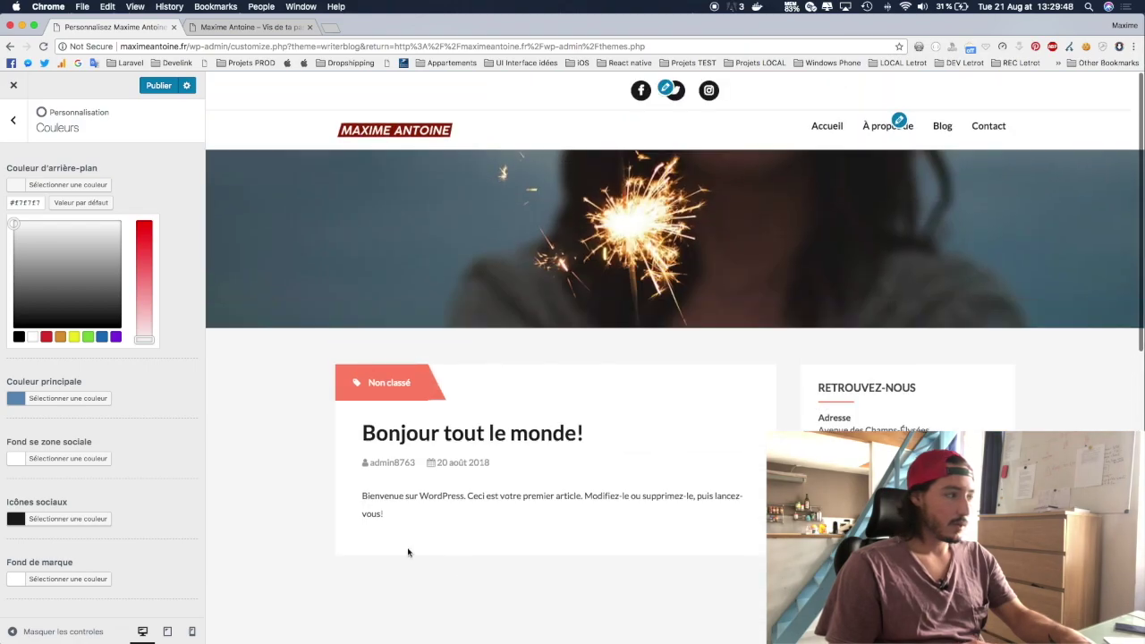
pyautogui.click(84, 398)
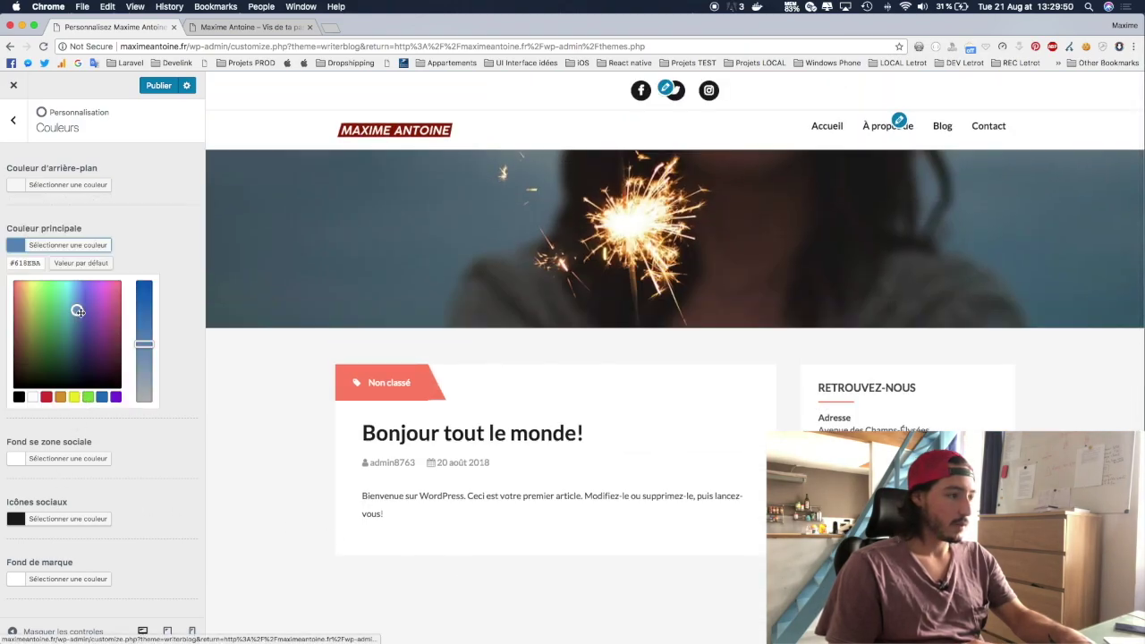
pyautogui.click(19, 397)
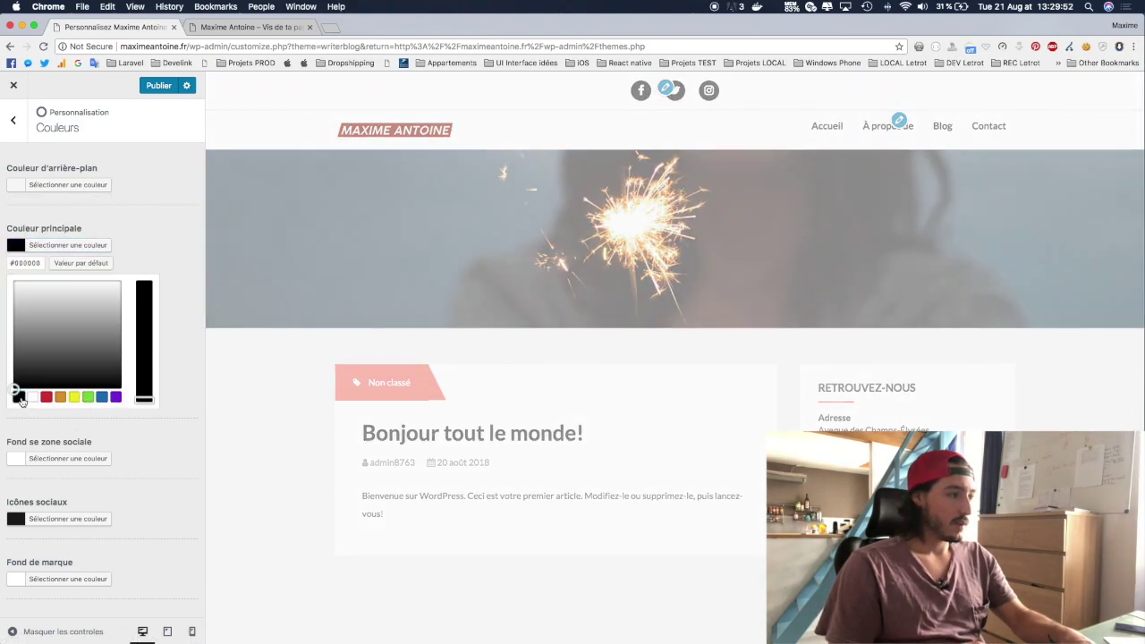
pyautogui.click(46, 397)
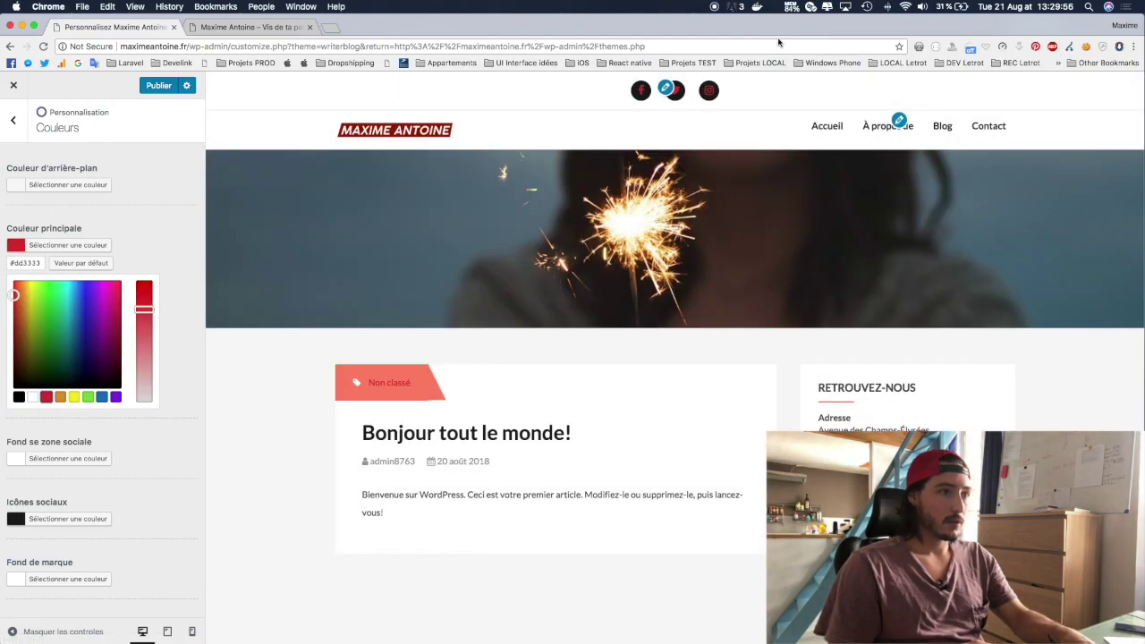
pyautogui.click(101, 266)
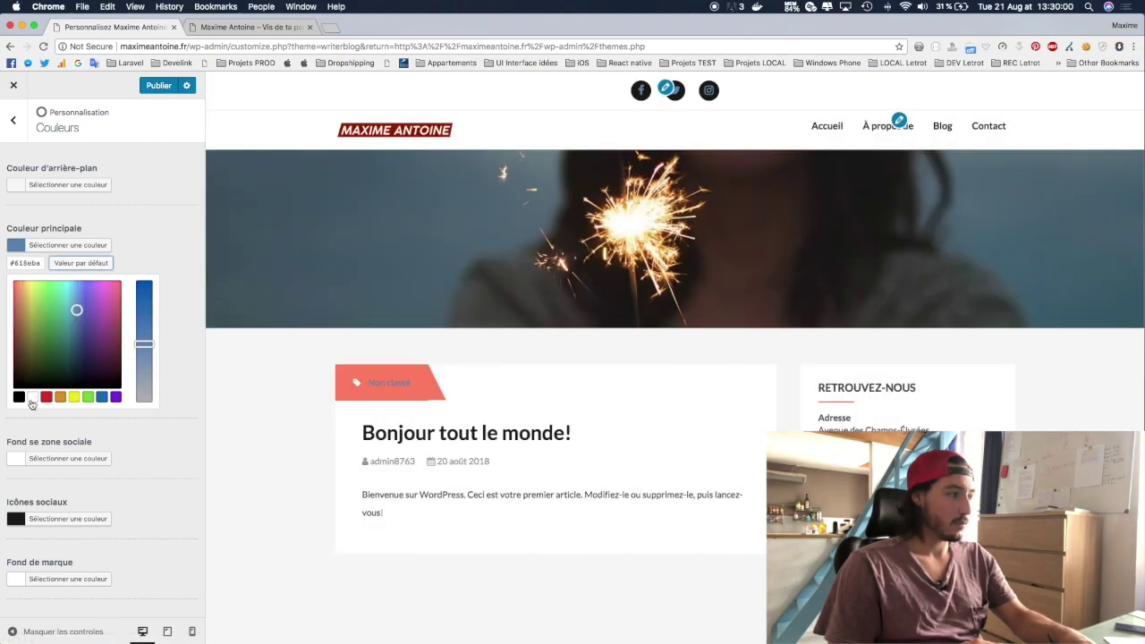
pyautogui.click(19, 397)
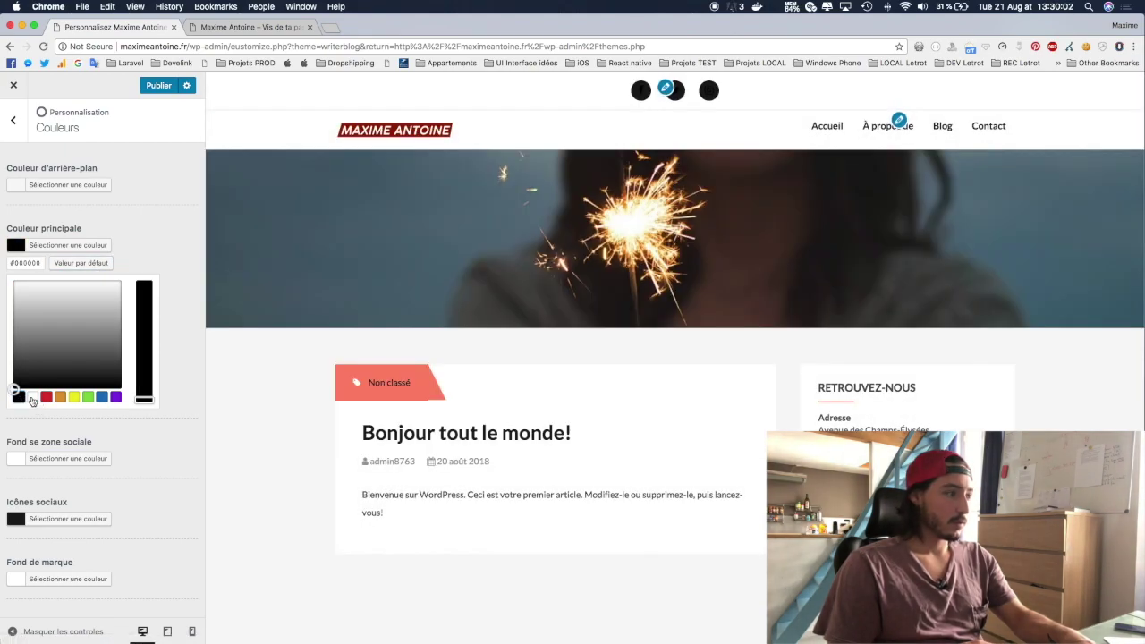
pyautogui.click(32, 398)
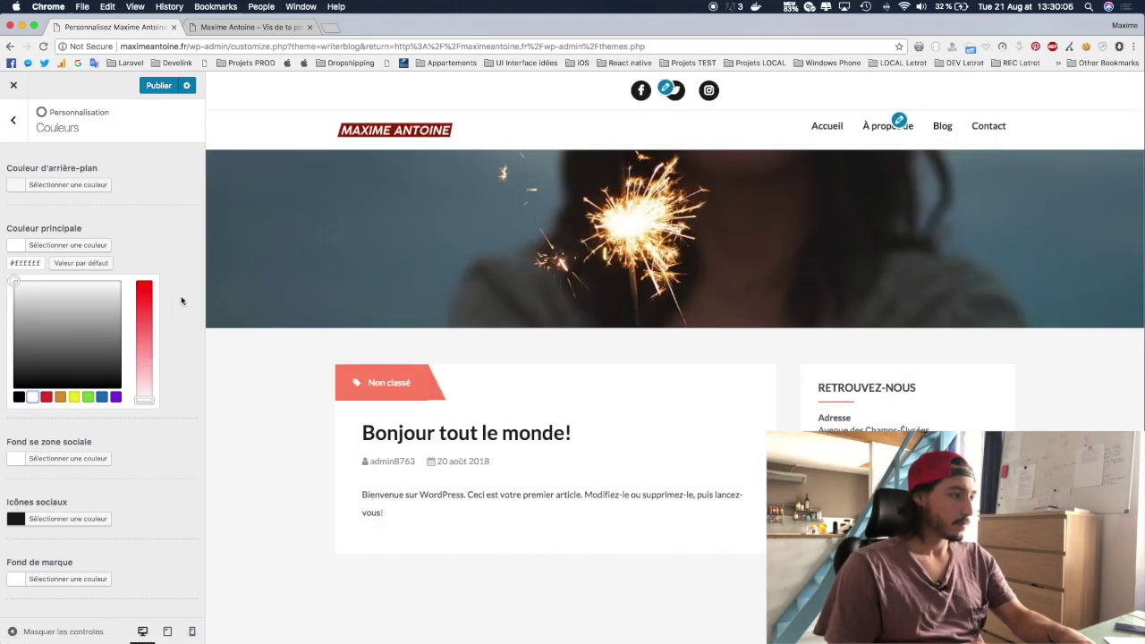
pyautogui.scroll(-3, 182, 299)
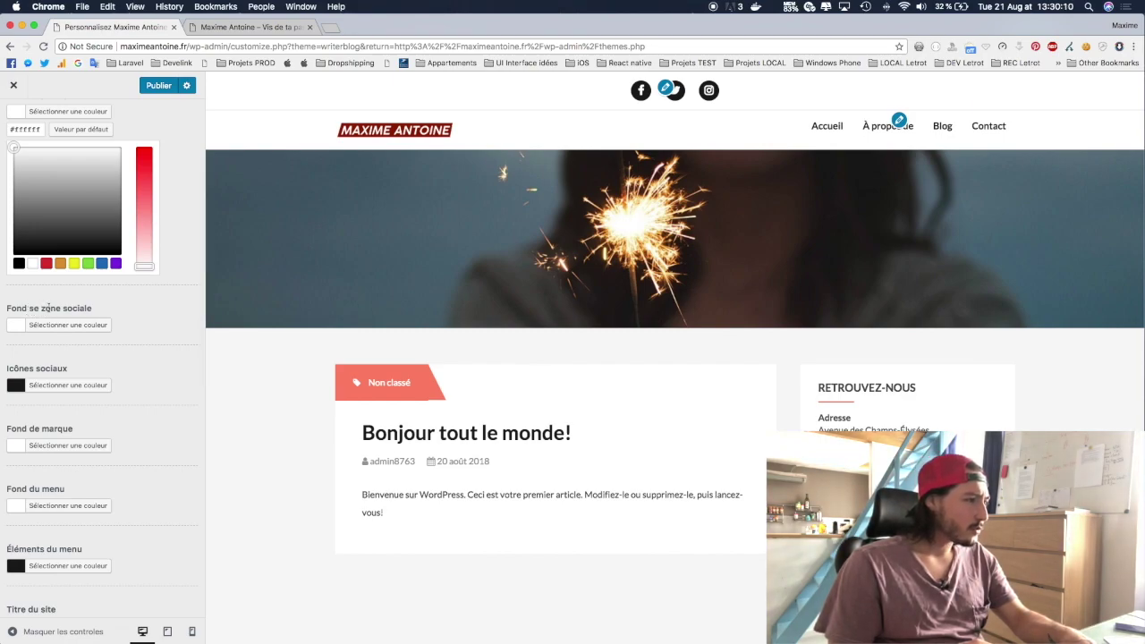
# Step: Try several reds, including #ff0000, for Fond se zone sociale, then reset it to default white
pyautogui.click(42, 327)
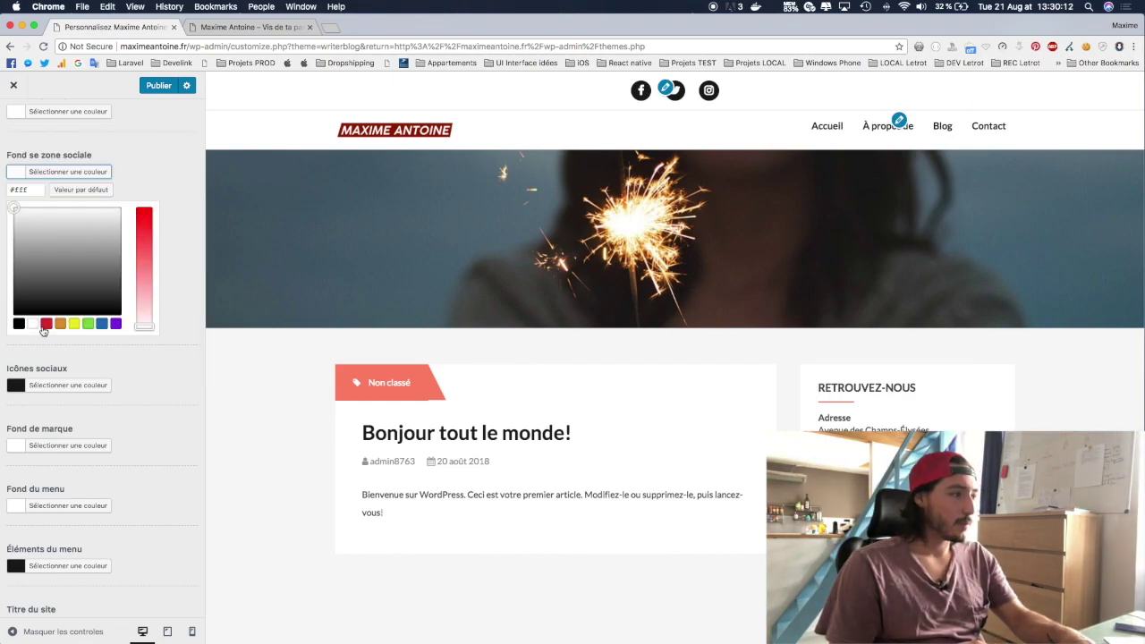
pyautogui.click(48, 324)
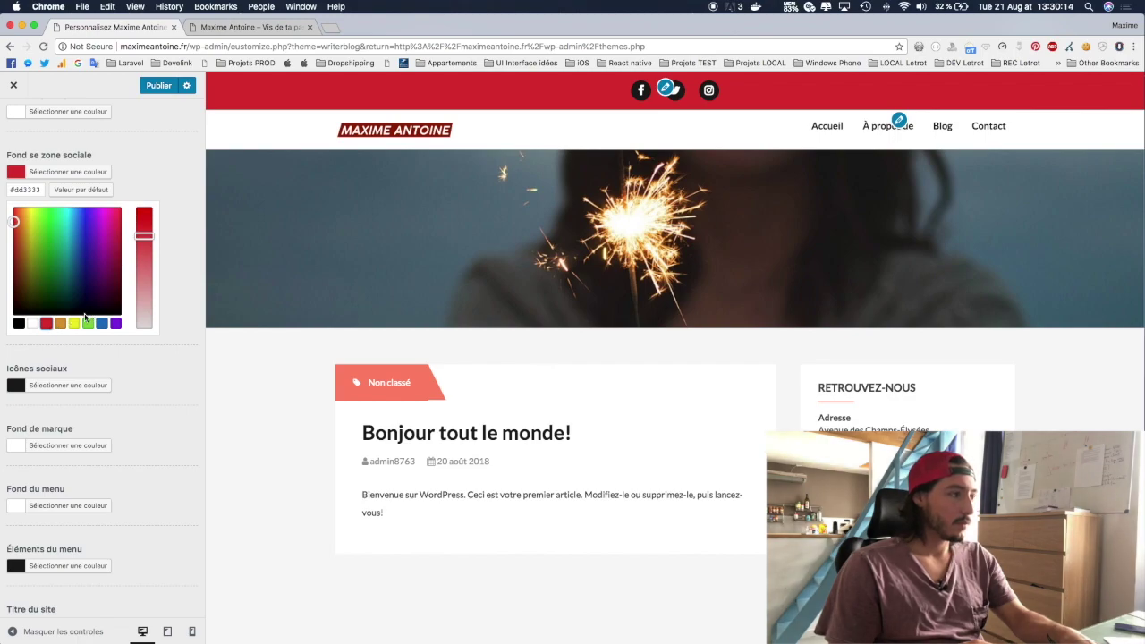
pyautogui.moveTo(9, 221); pyautogui.dragTo(3, 213)
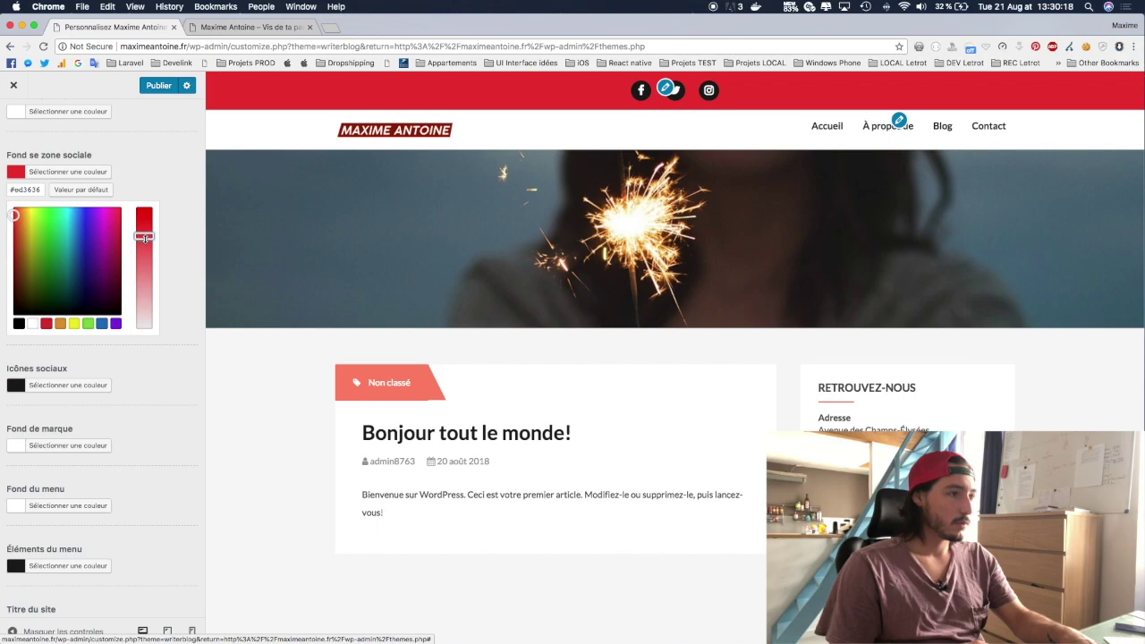
pyautogui.moveTo(145, 238); pyautogui.dragTo(141, 204)
pyautogui.moveTo(2, 215)
pyautogui.mouseDown()
pyautogui.moveTo(4, 243)
pyautogui.moveTo(2, 227)
pyautogui.mouseUp()
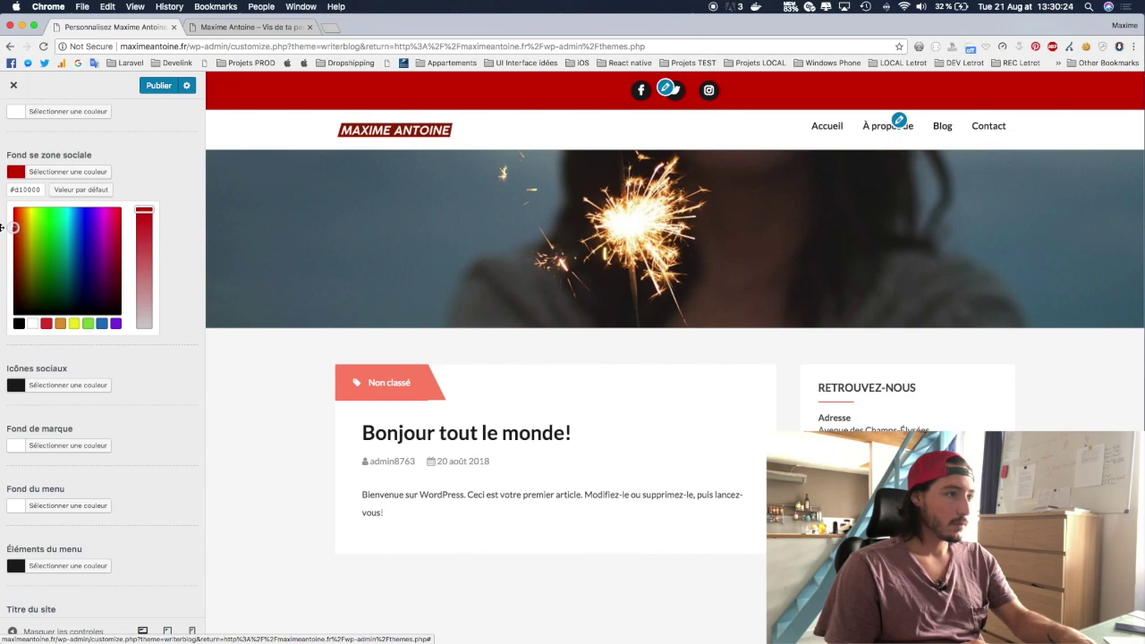
pyautogui.moveTo(3, 228); pyautogui.dragTo(2, 208)
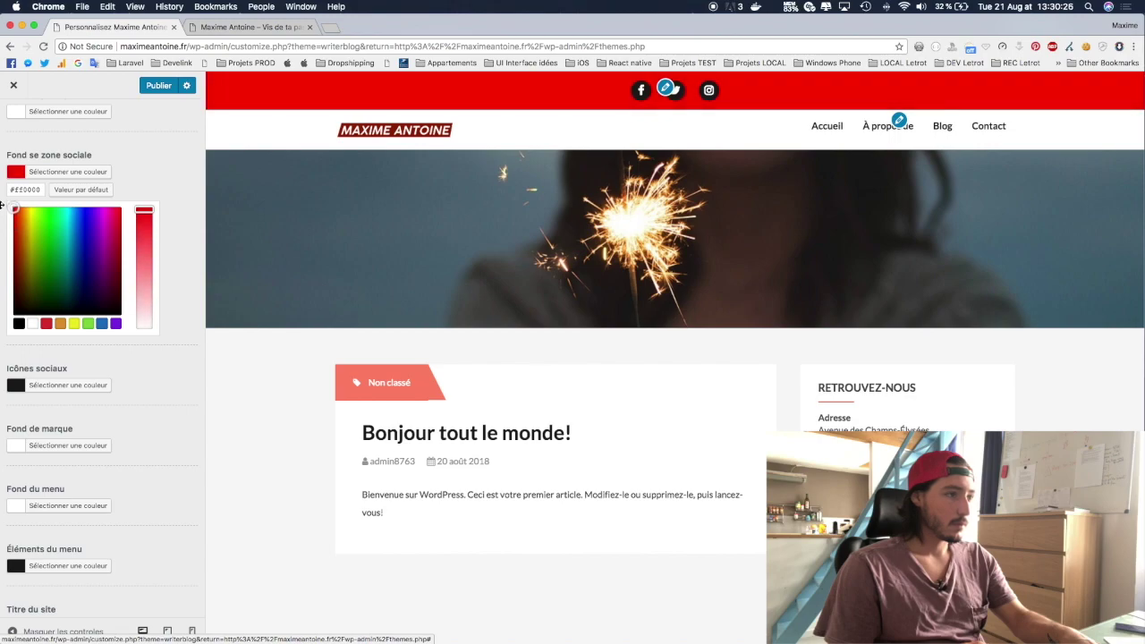
pyautogui.click(94, 190)
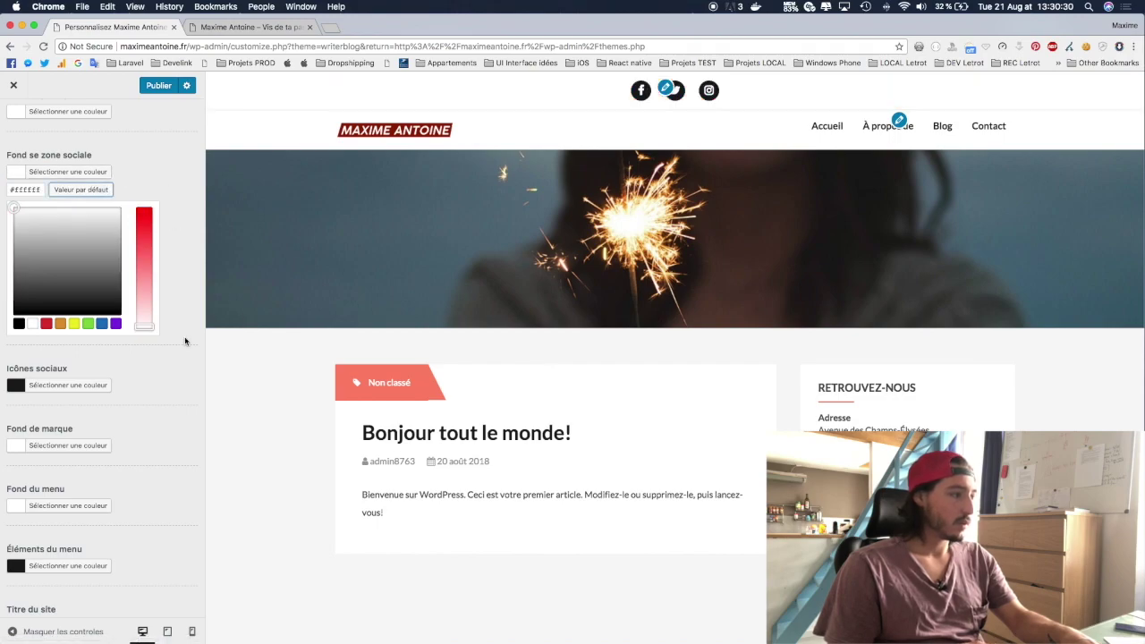
# Step: Set the Icônes sociaux colour to red #dd3333 after briefly trying white
pyautogui.scroll(-2, 113, 364)
pyautogui.click(54, 330)
pyautogui.click(33, 328)
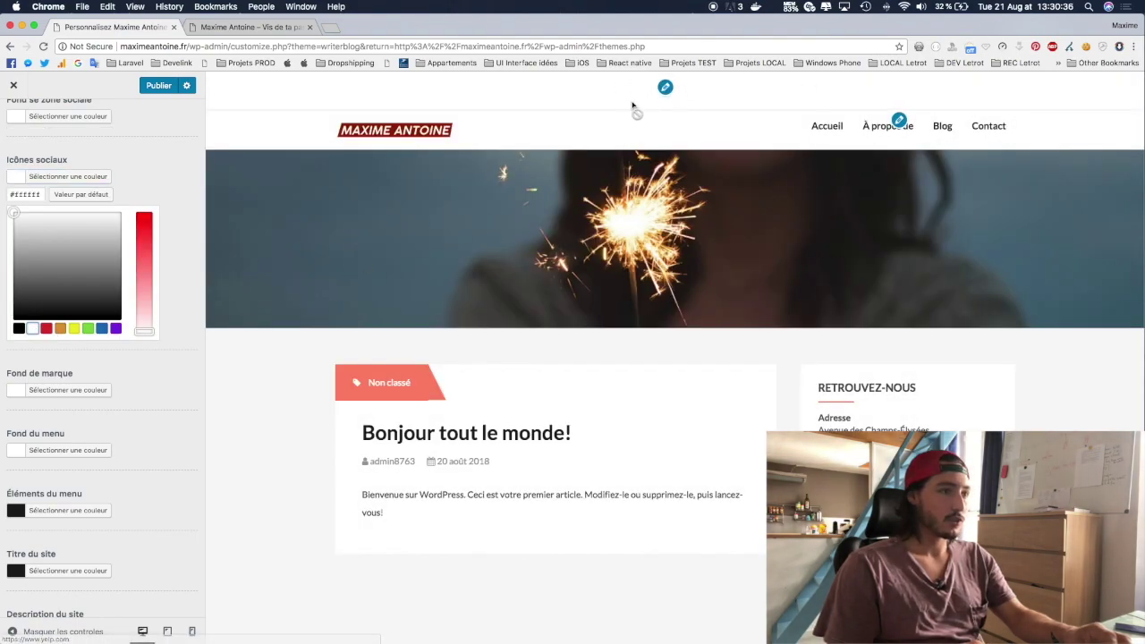
pyautogui.click(47, 329)
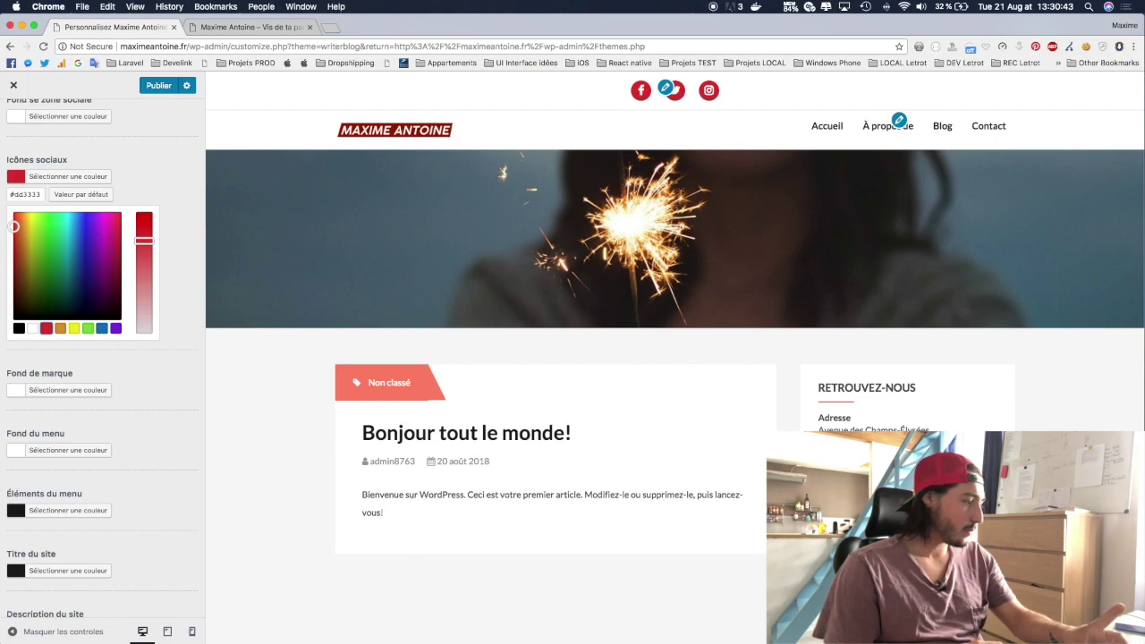
pyautogui.press('super+Tab')
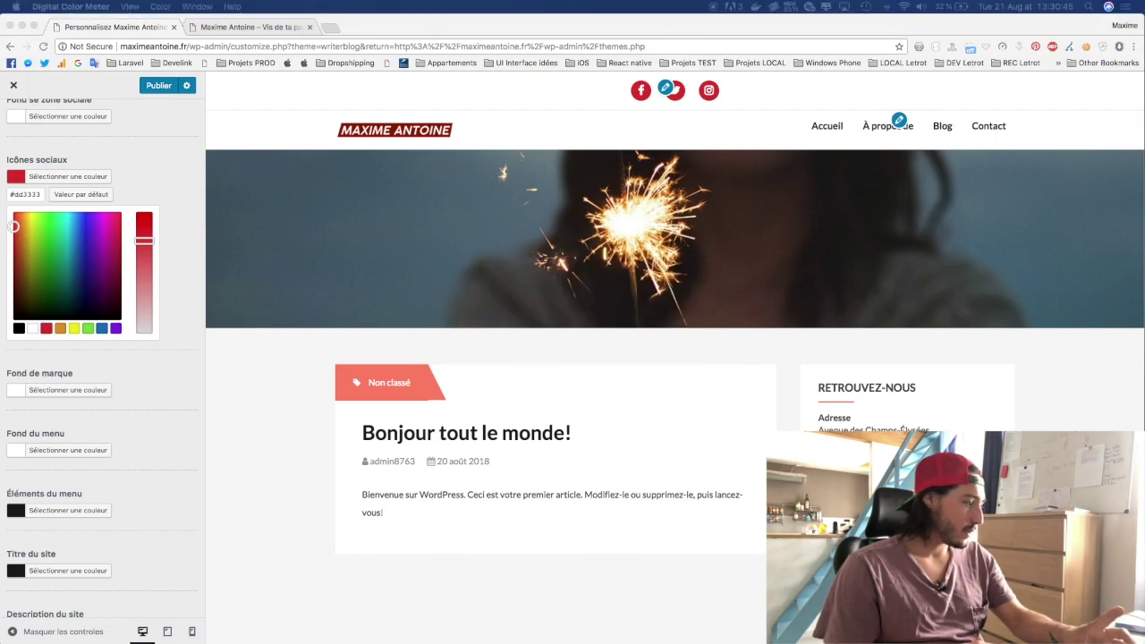
pyautogui.moveTo(0, 190); pyautogui.dragTo(578, 196)
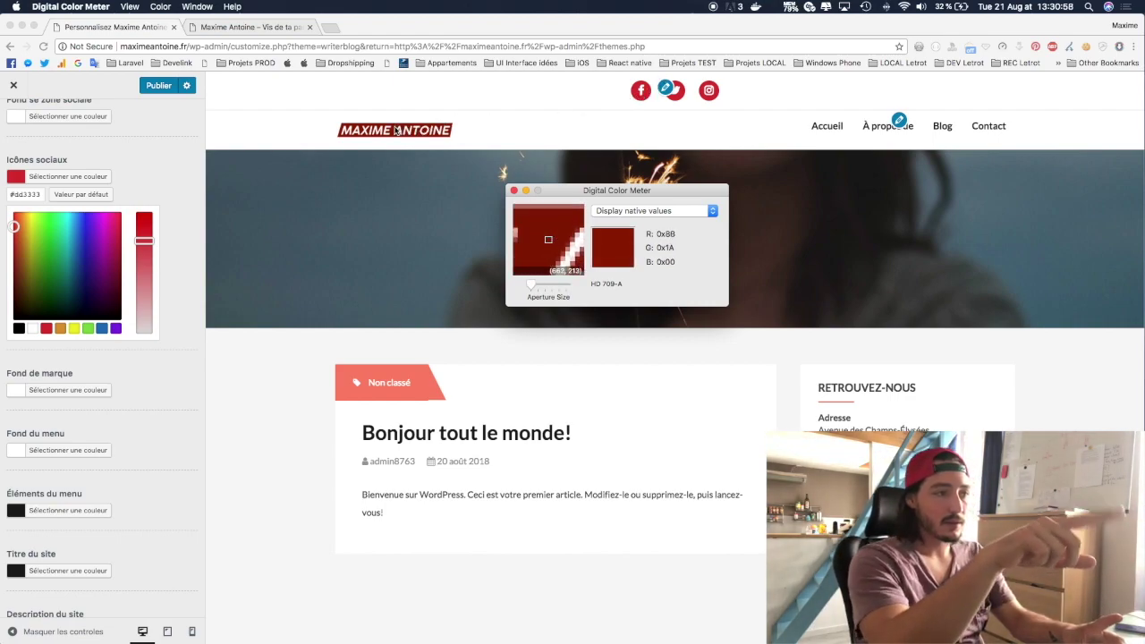
pyautogui.click(132, 151)
pyautogui.click(57, 177)
# Step: Set the Icônes sociaux colour to the logo's dark red, #8b1a00
pyautogui.click(57, 177)
pyautogui.doubleClick(29, 194)
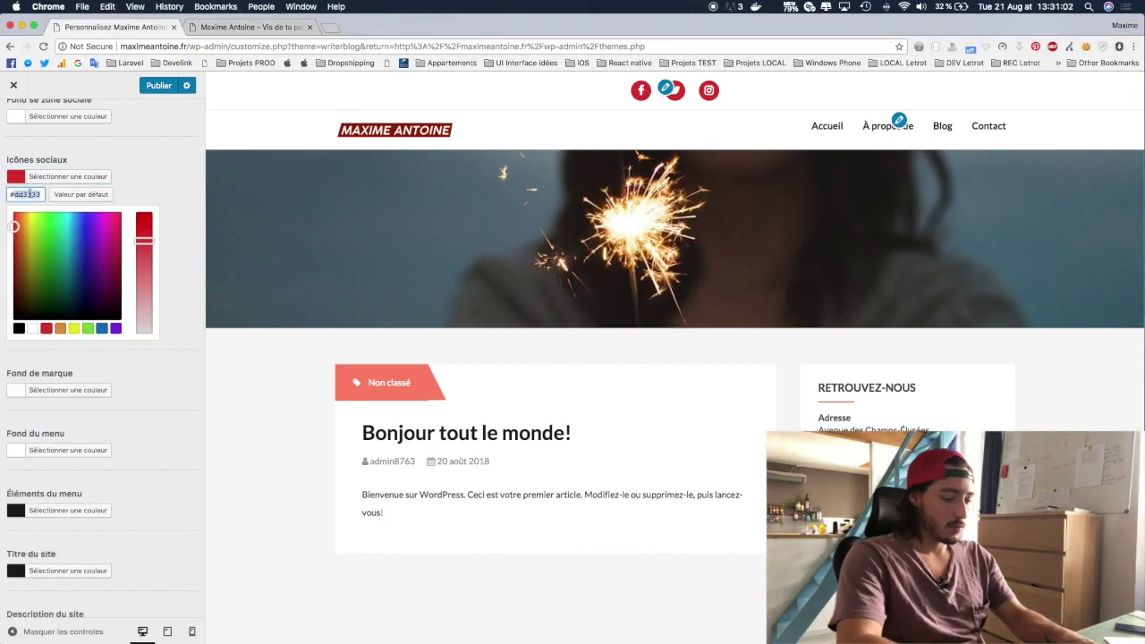
pyautogui.write('#881a00')
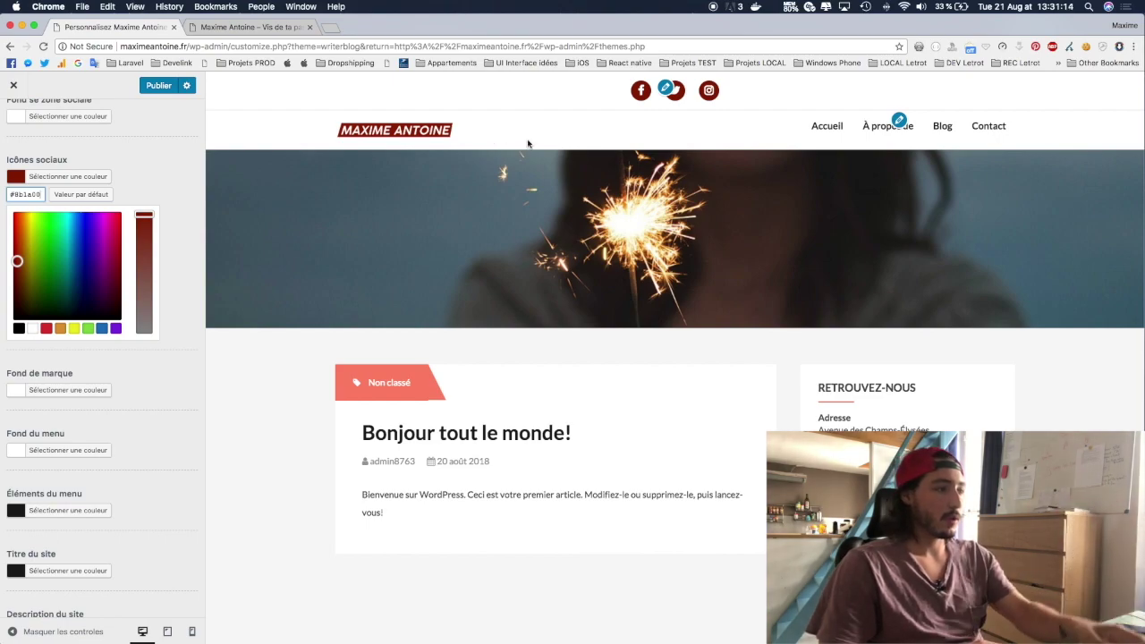
# Step: Scroll through the remaining colour settings and the page footer in the preview
pyautogui.scroll(-3, 87, 387)
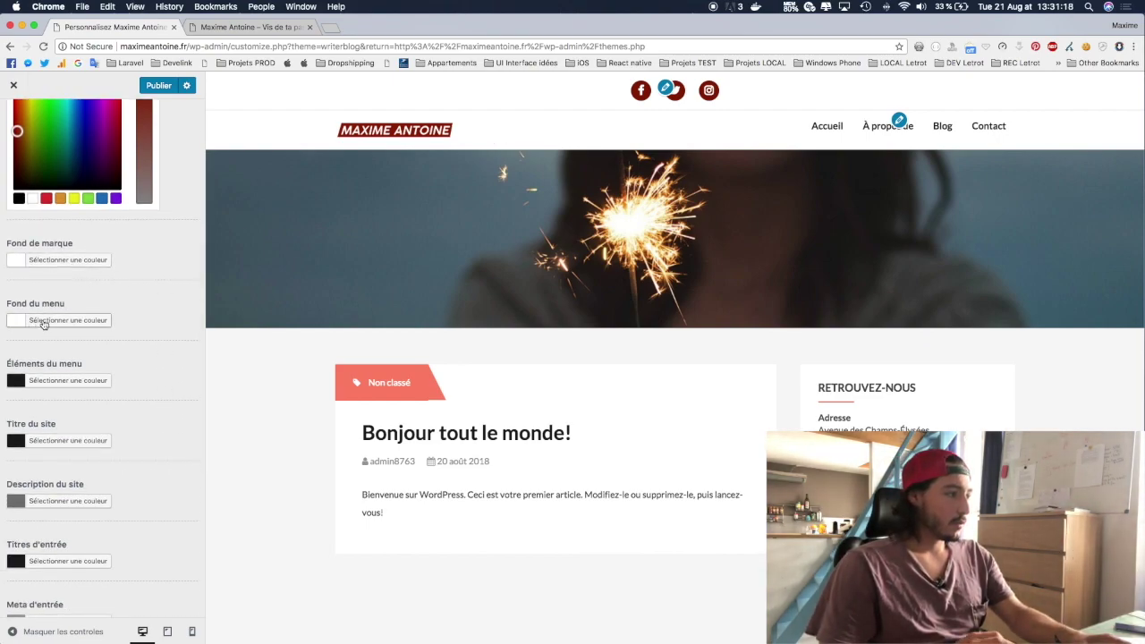
pyautogui.scroll(-8, 74, 399)
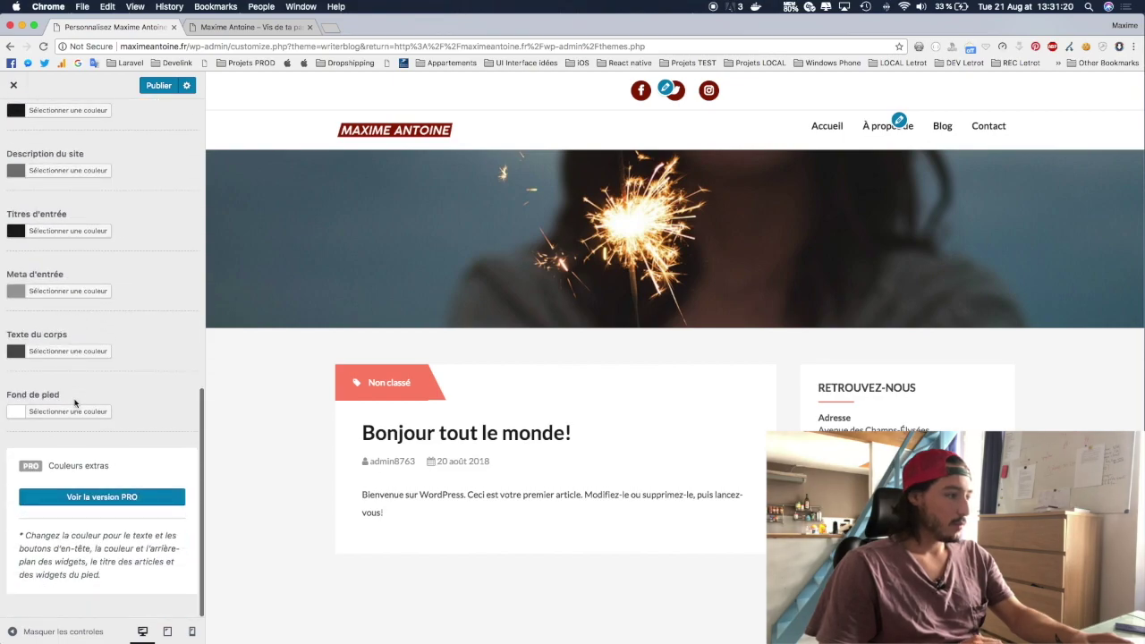
pyautogui.scroll(-5, 634, 334)
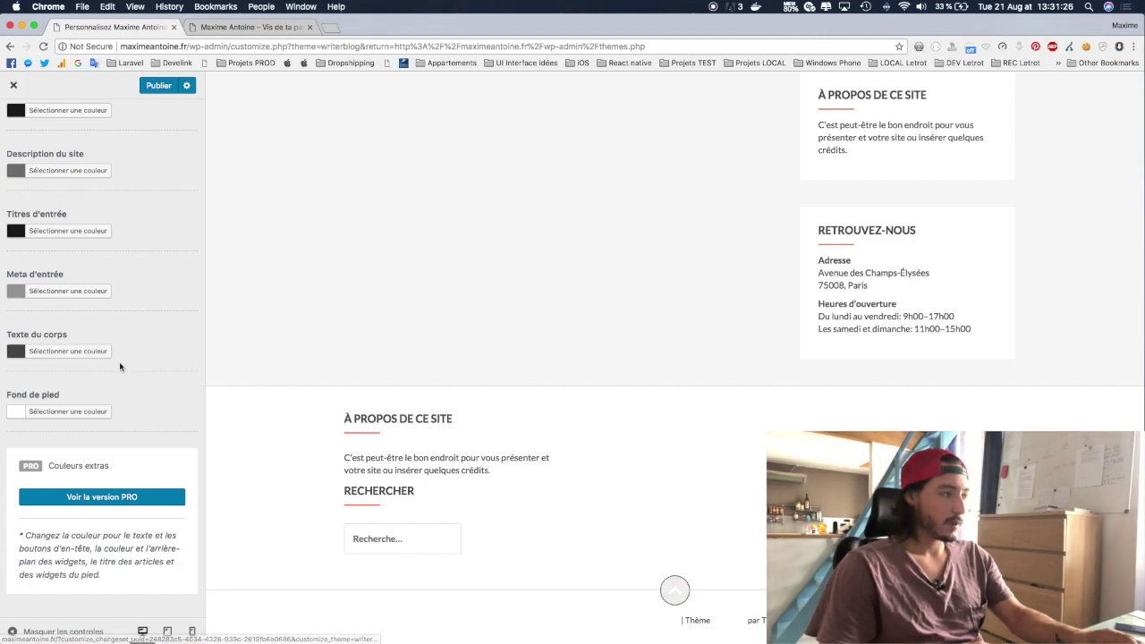
pyautogui.scroll(10, 118, 367)
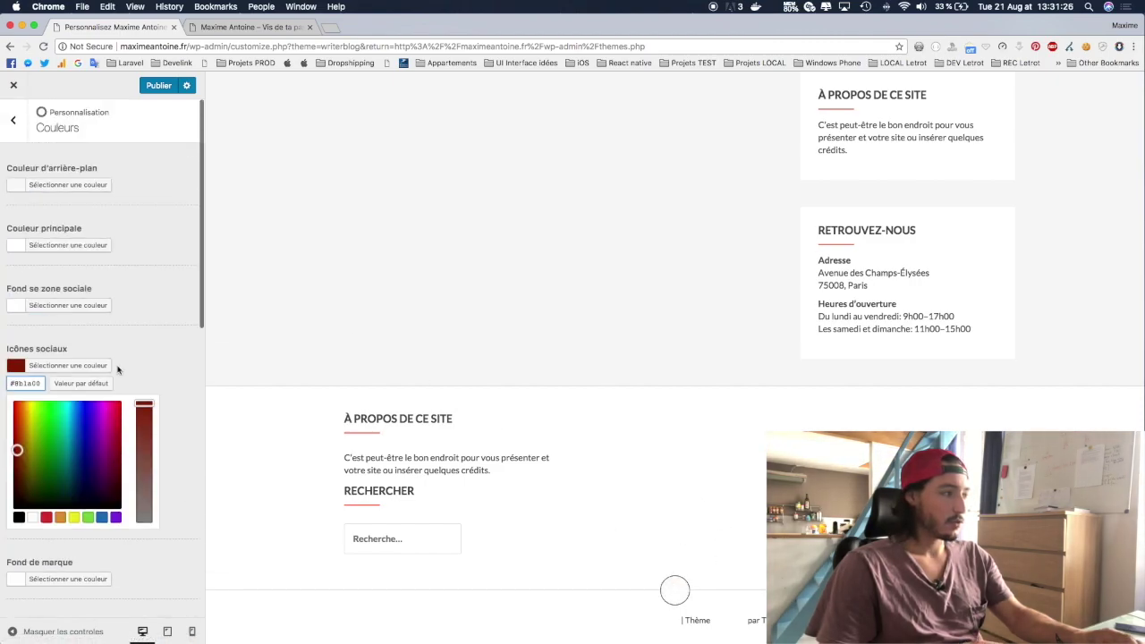
# Step: Set the main colour to the same dark red #8b1a00 used for the social icons
pyautogui.click(50, 248)
pyautogui.click(43, 399)
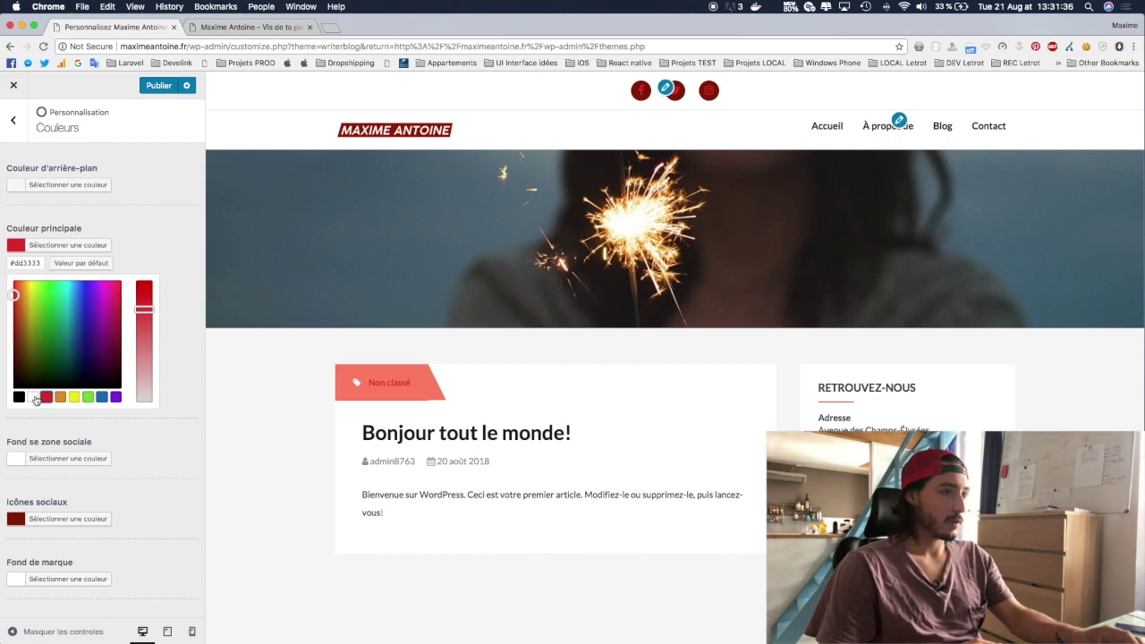
pyautogui.scroll(-10, 782, 338)
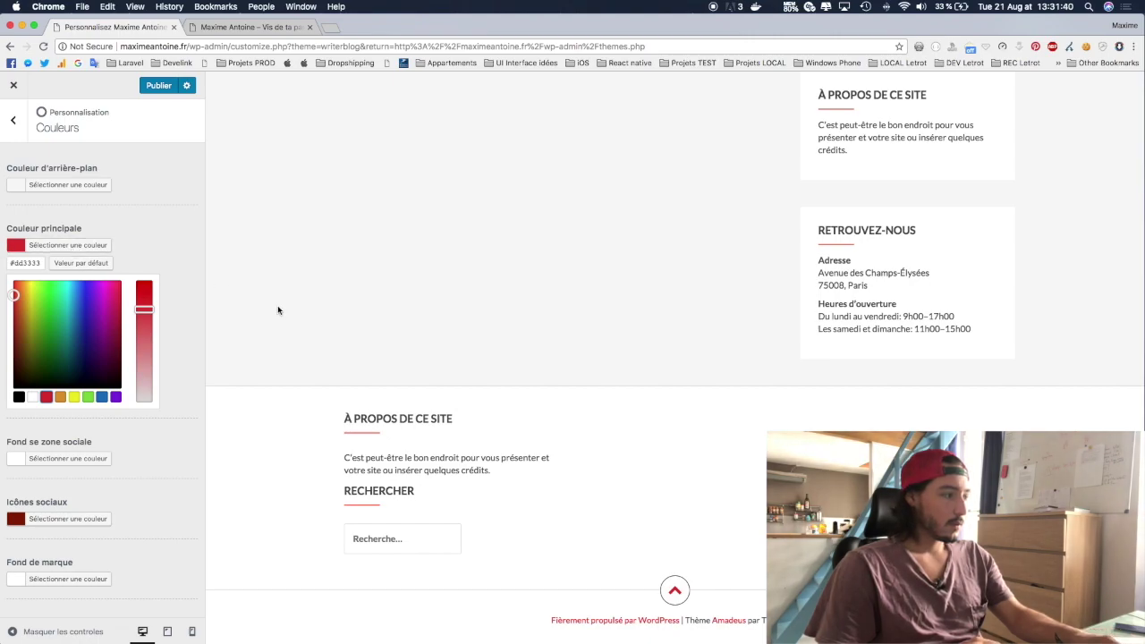
pyautogui.click(75, 520)
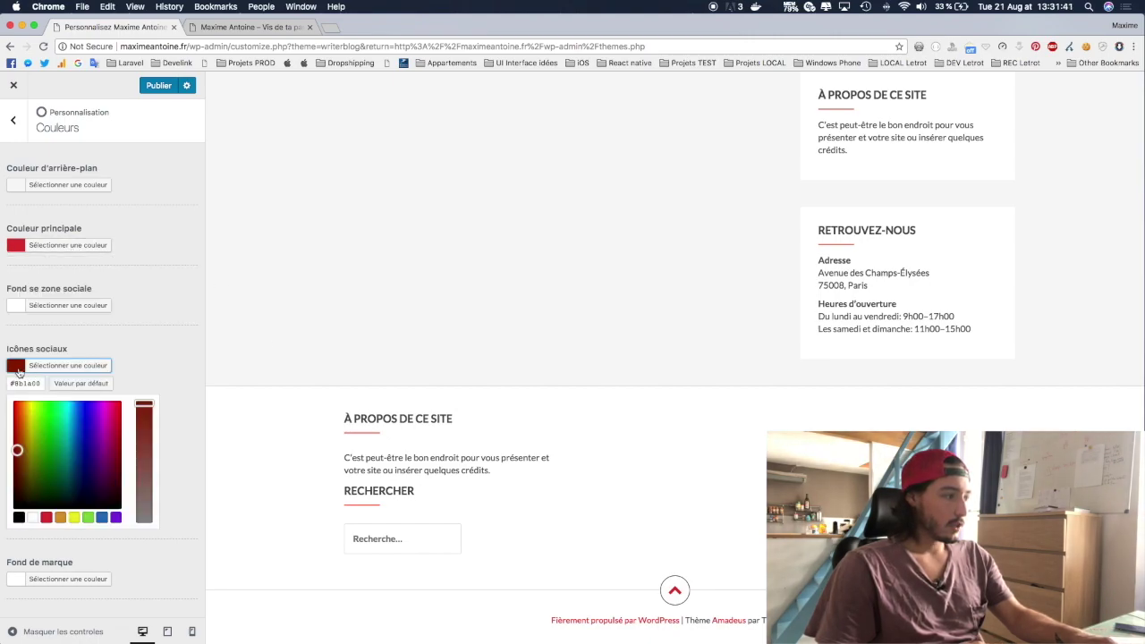
pyautogui.click(34, 244)
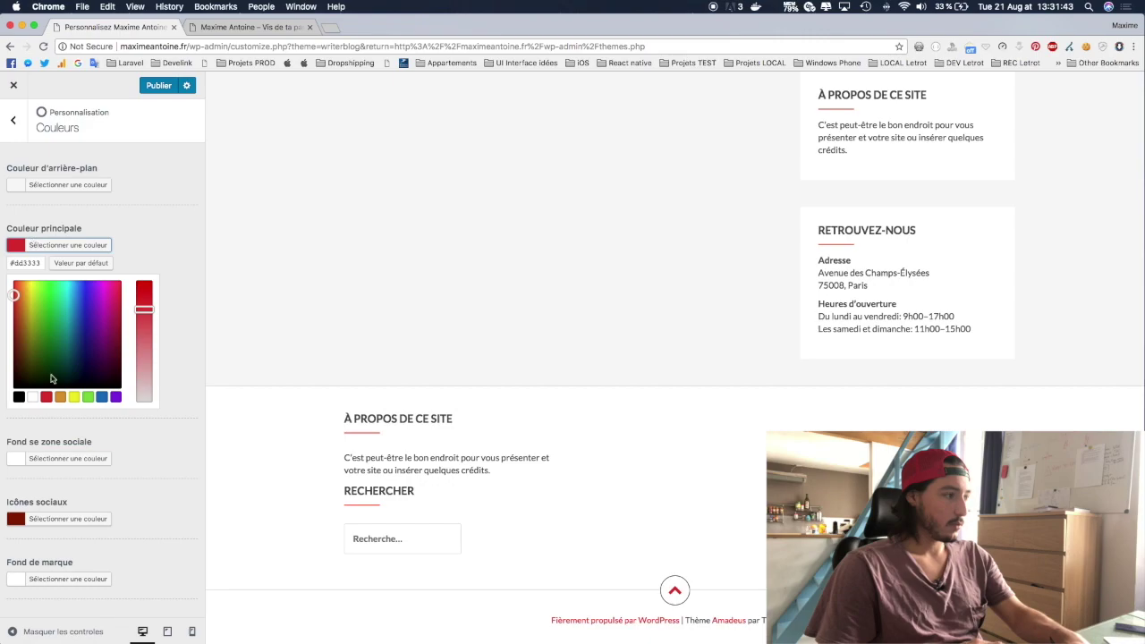
pyautogui.hotkey('ctrl', 'a')
pyautogui.write('#8b1a00')
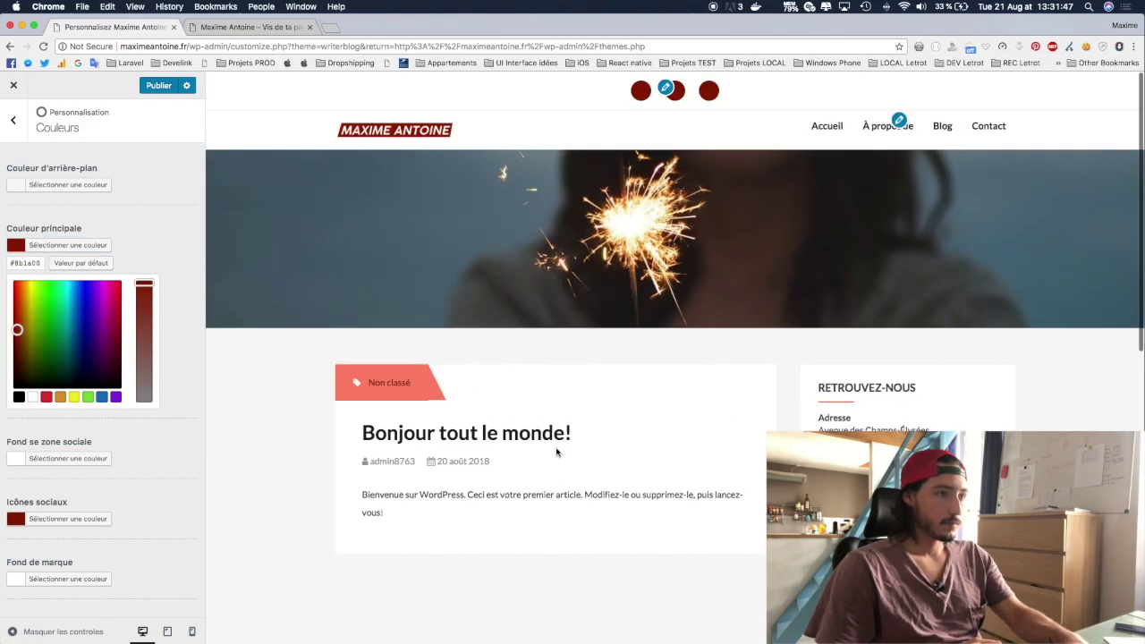
# Step: Change the social icons colour to white
pyautogui.click(36, 522)
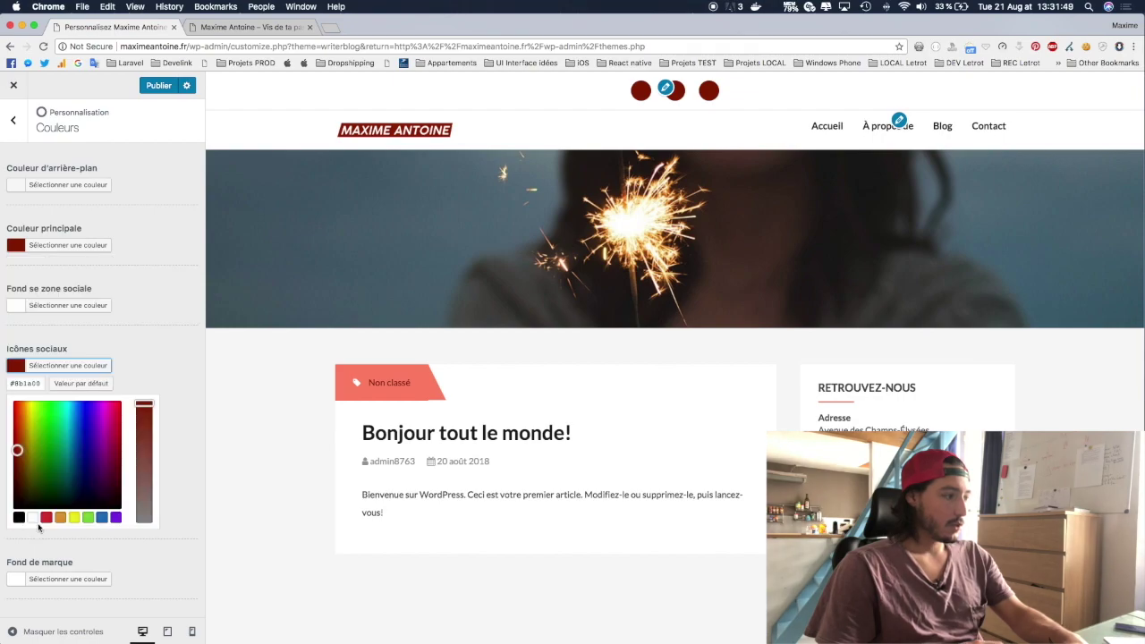
pyautogui.click(32, 517)
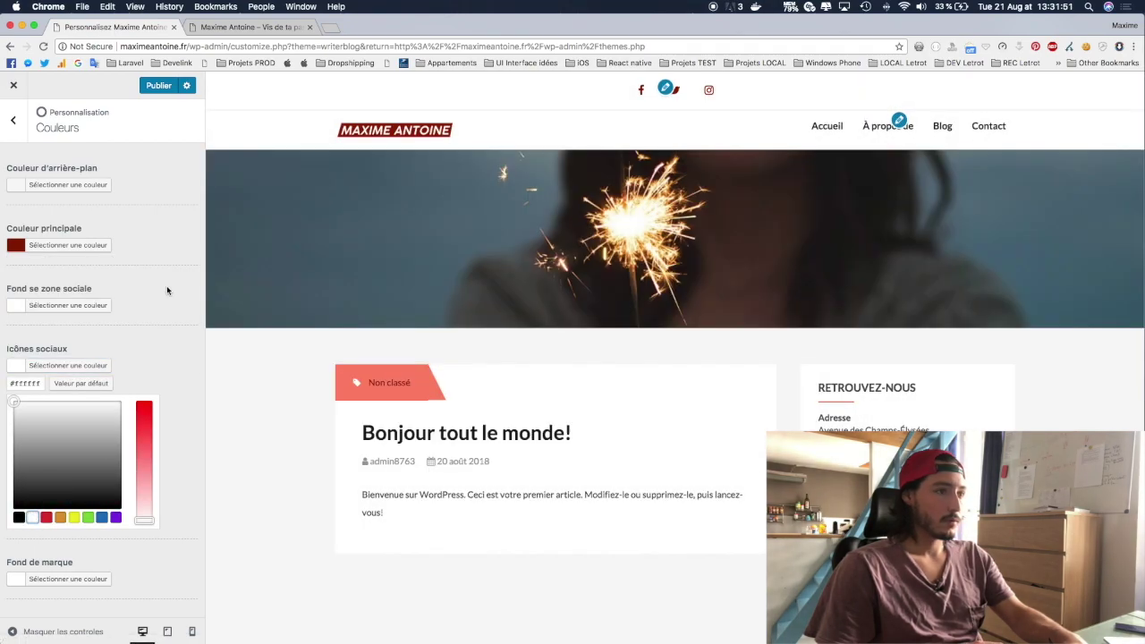
pyautogui.click(167, 290)
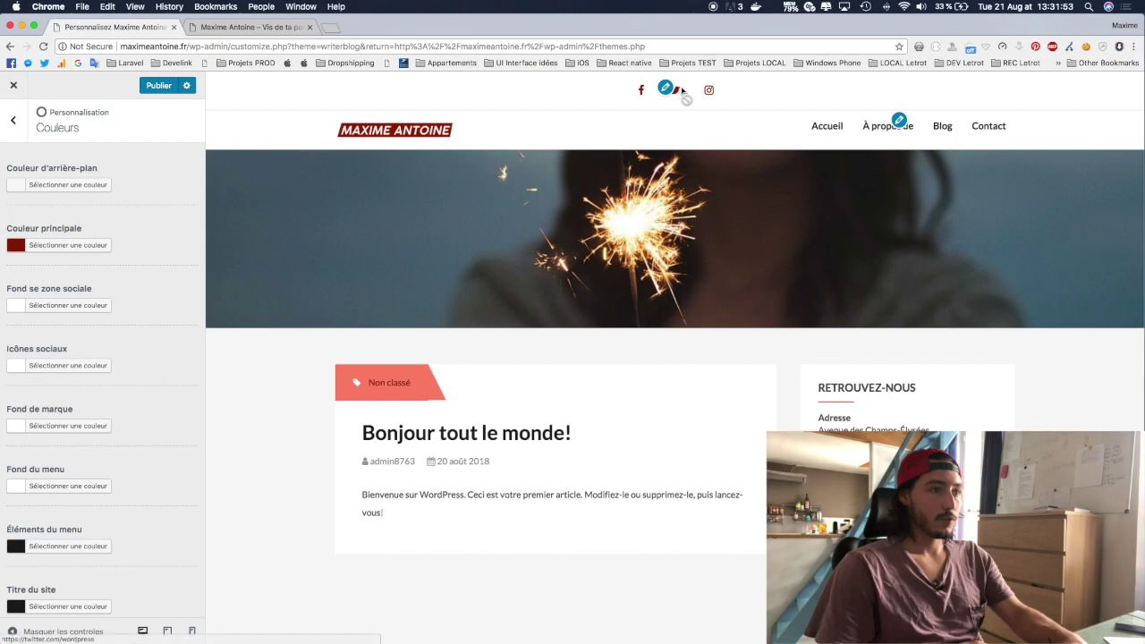
# Step: Check the recoloured preview, then go back to the main Customizer sections list
pyautogui.scroll(-2, 591, 179)
pyautogui.scroll(2, 573, 223)
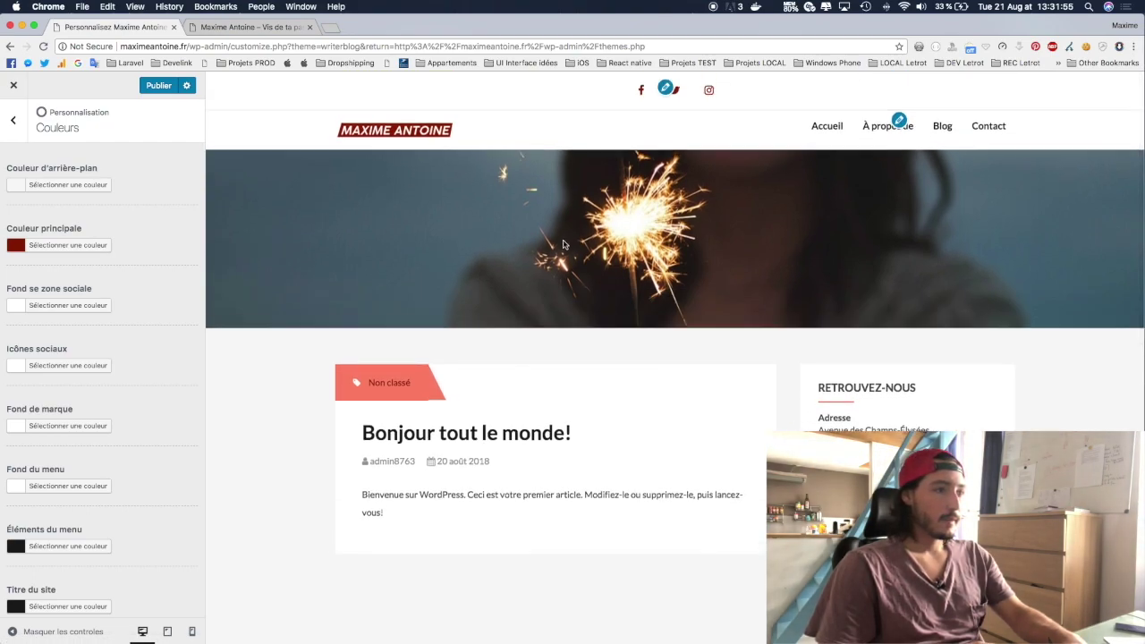
pyautogui.scroll(-3, 753, 251)
pyautogui.scroll(2, 753, 251)
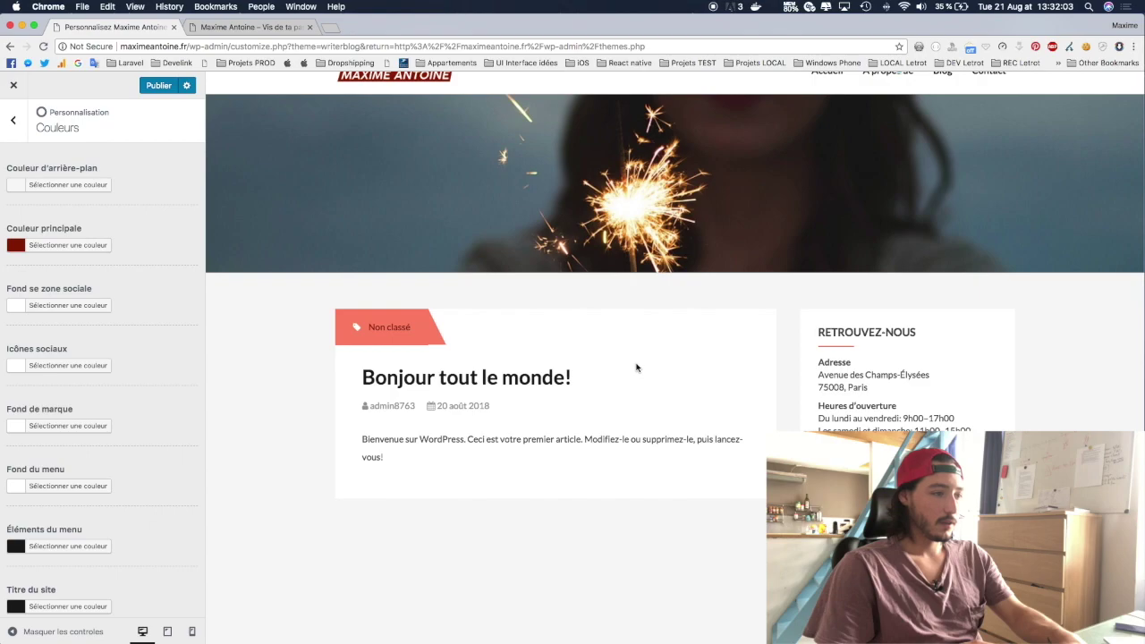
pyautogui.scroll(-10, 674, 324)
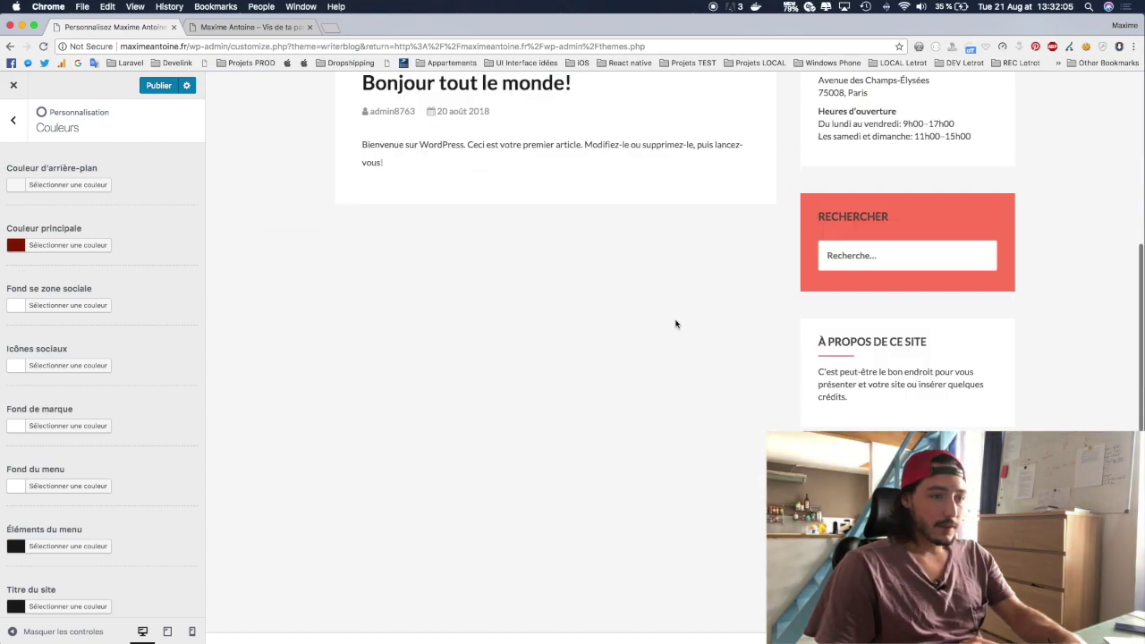
pyautogui.scroll(-5, 38, 345)
pyautogui.scroll(5, 38, 345)
pyautogui.click(12, 120)
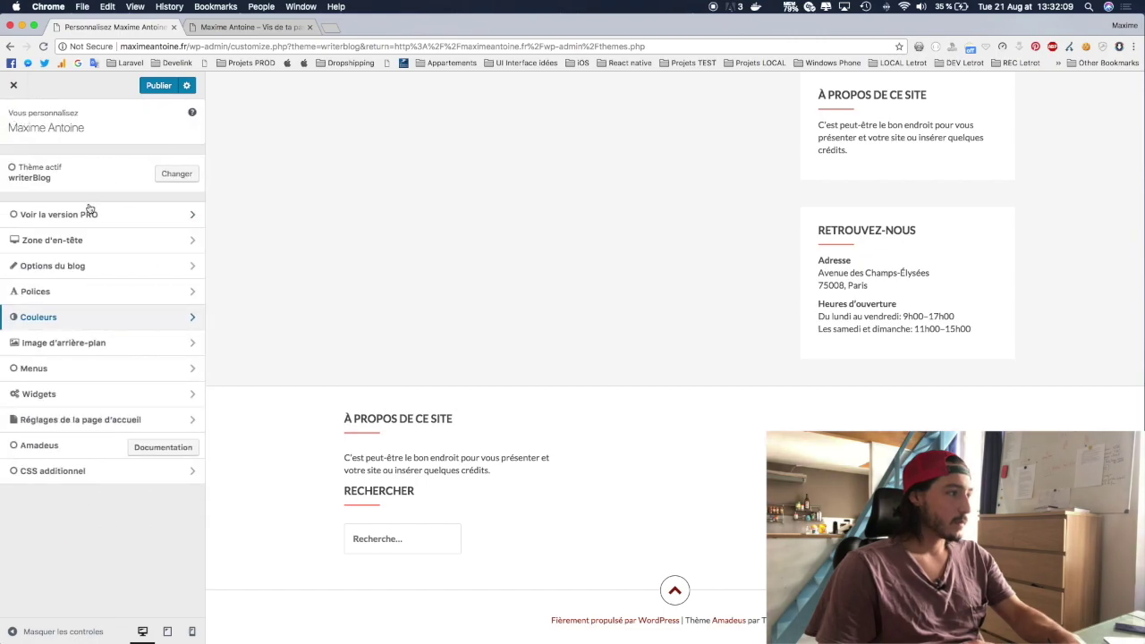
pyautogui.click(76, 352)
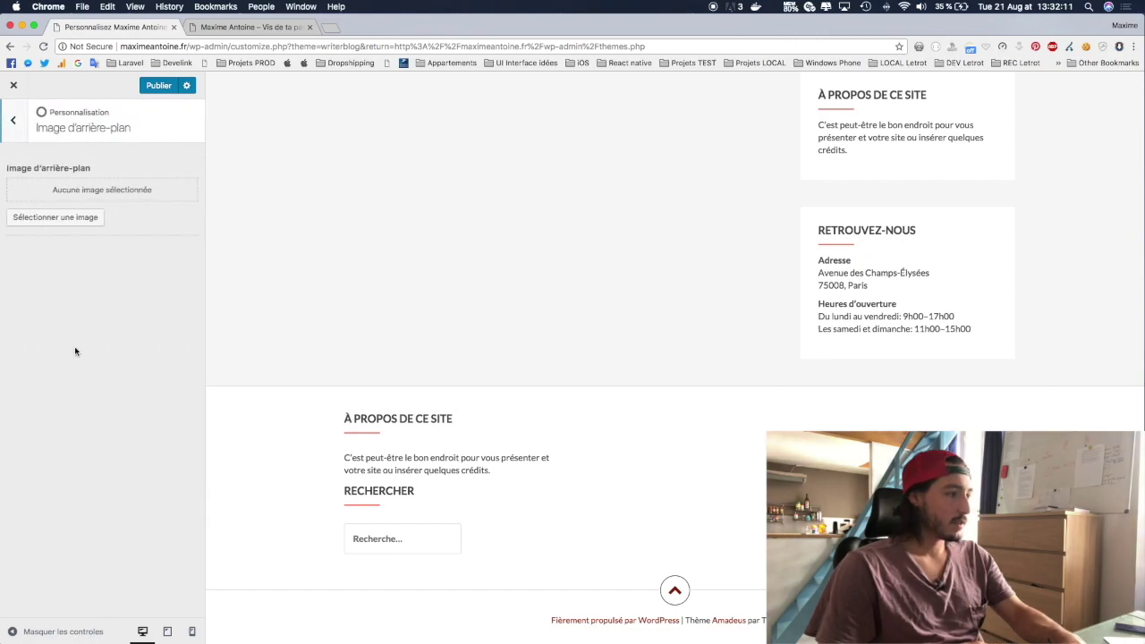
pyautogui.press('Escape')
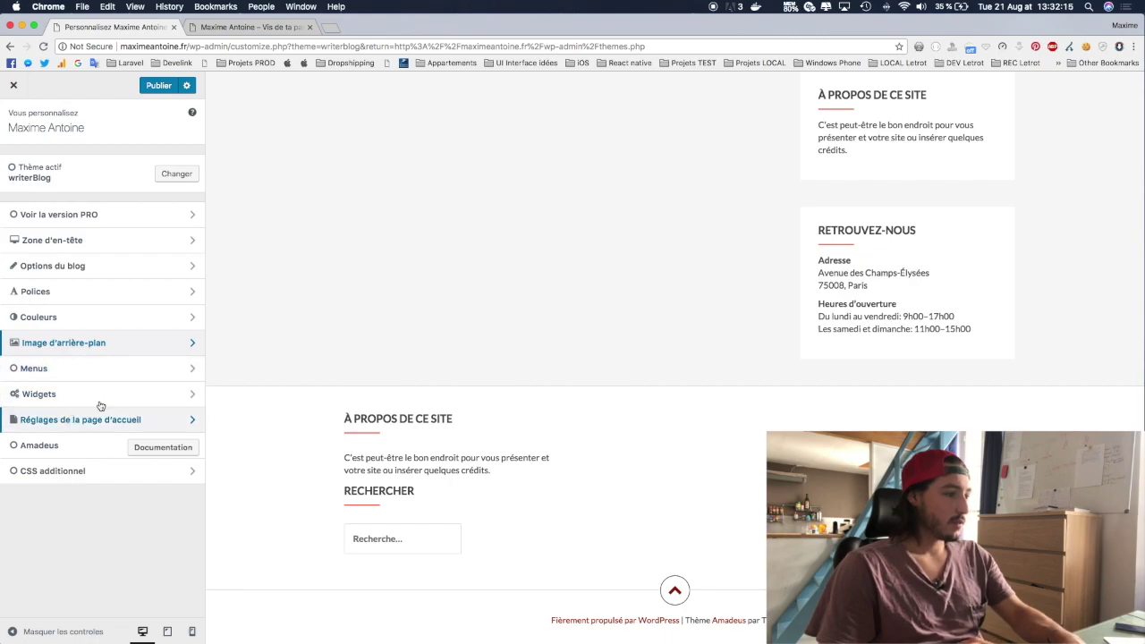
pyautogui.scroll(15, 603, 451)
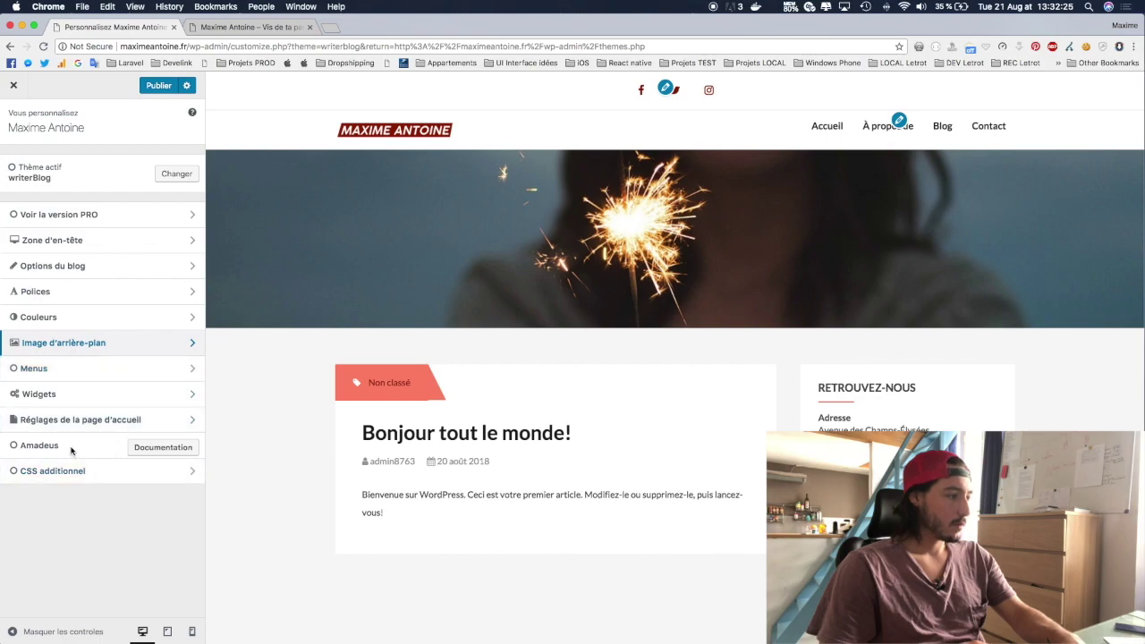
pyautogui.click(75, 218)
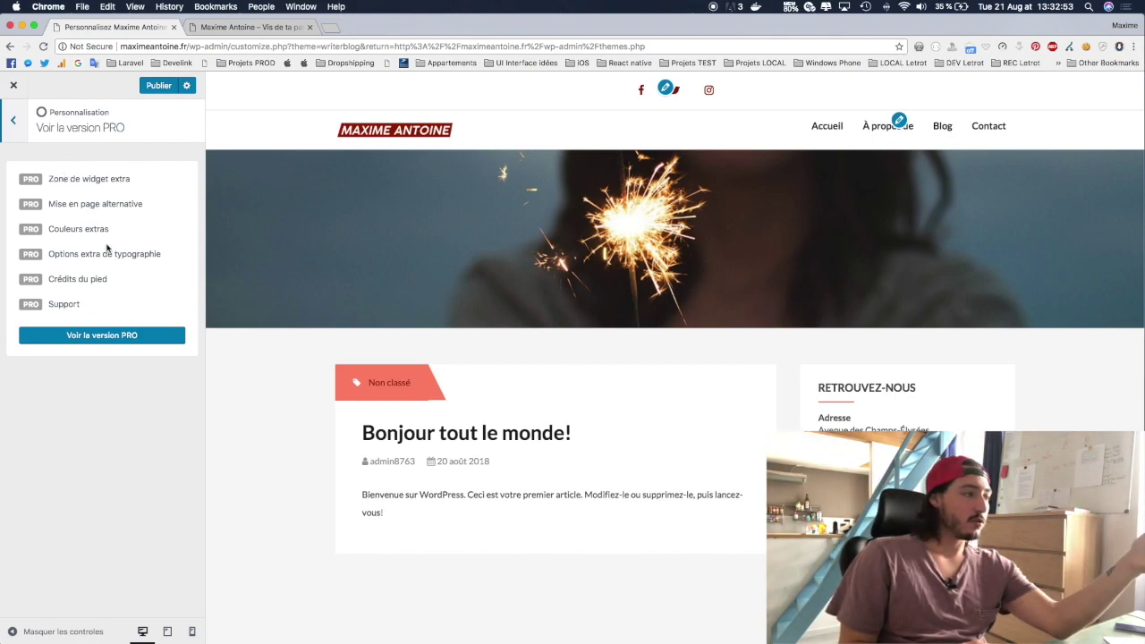
pyautogui.scroll(-10, 815, 328)
pyautogui.scroll(10, 815, 327)
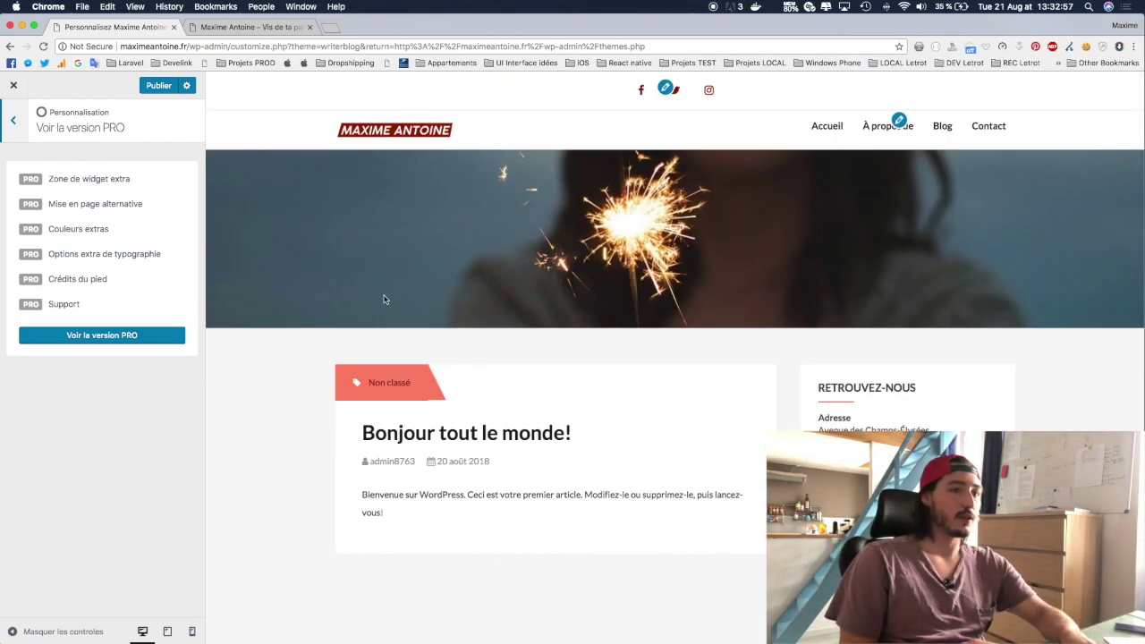
pyautogui.click(12, 117)
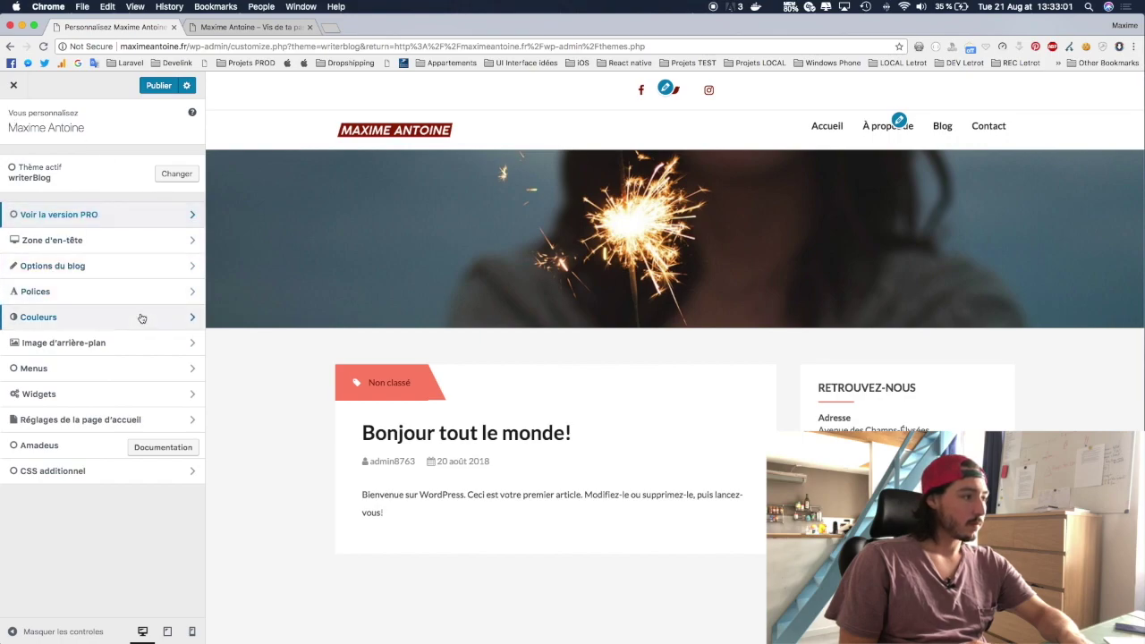
# Step: Cancel closing the Customizer, publish the changes with Publier, and go to the live-site tab
pyautogui.click(114, 365)
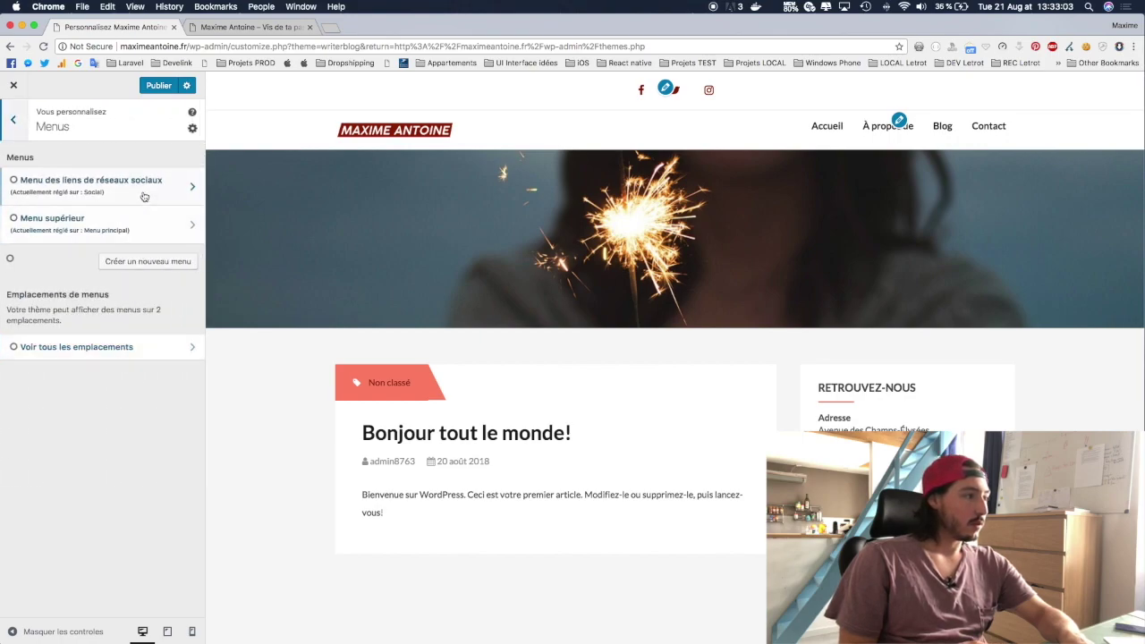
pyautogui.click(13, 85)
pyautogui.click(628, 138)
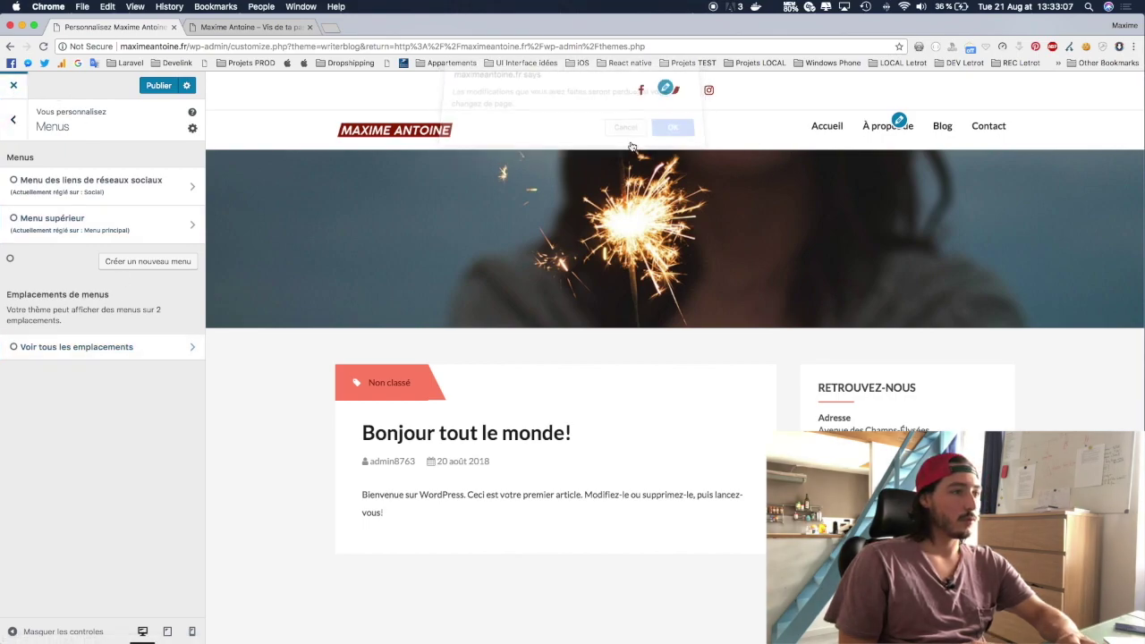
pyautogui.click(154, 92)
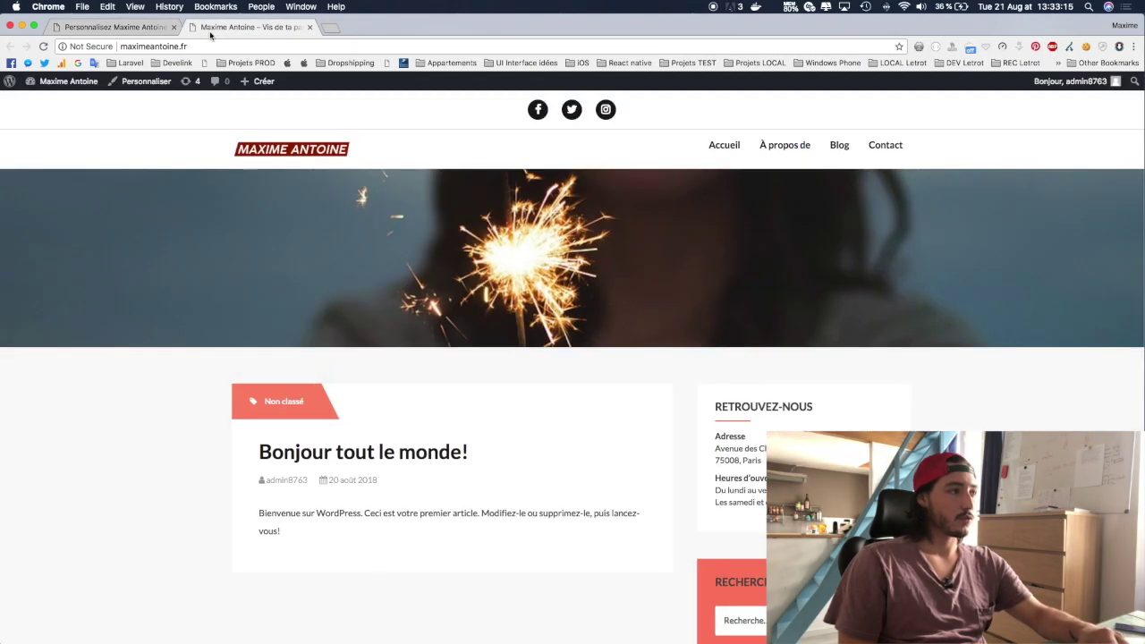
pyautogui.click(250, 27)
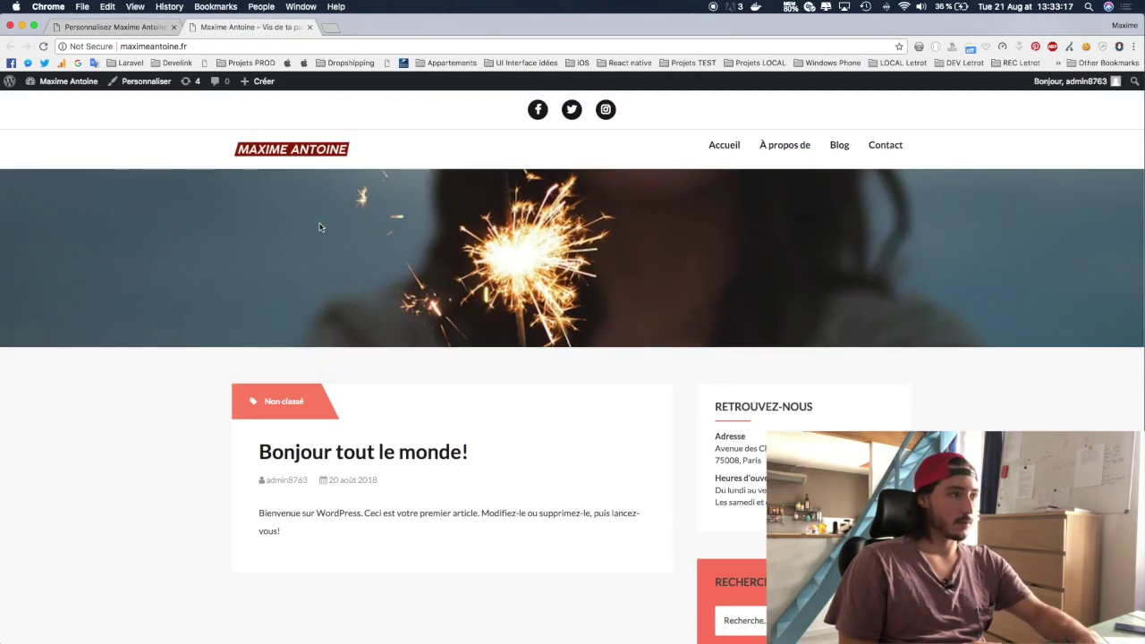
# Step: Reload the live site to check the published design, then open the Tableau de bord
pyautogui.press('super+r')
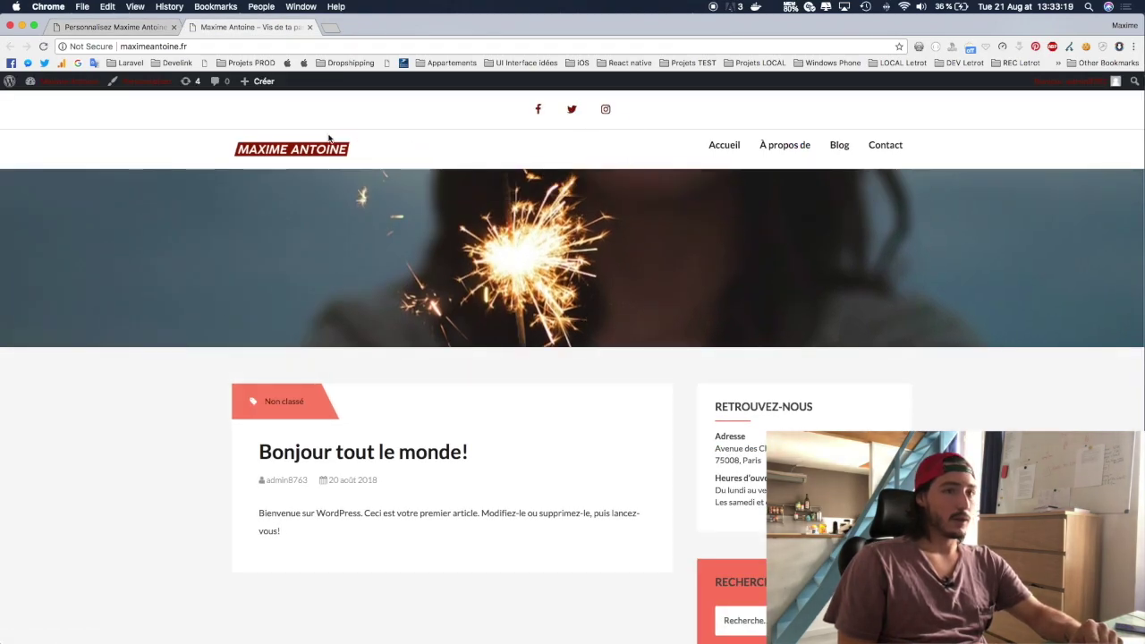
pyautogui.scroll(-2, 849, 160)
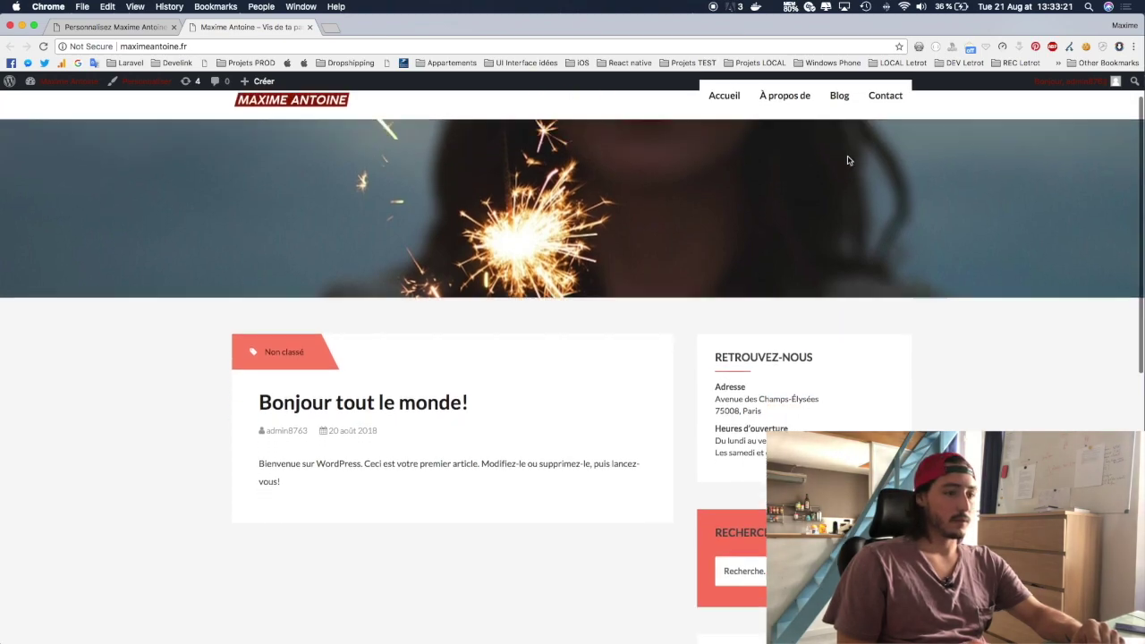
pyautogui.scroll(-10, 849, 160)
pyautogui.scroll(15, 871, 143)
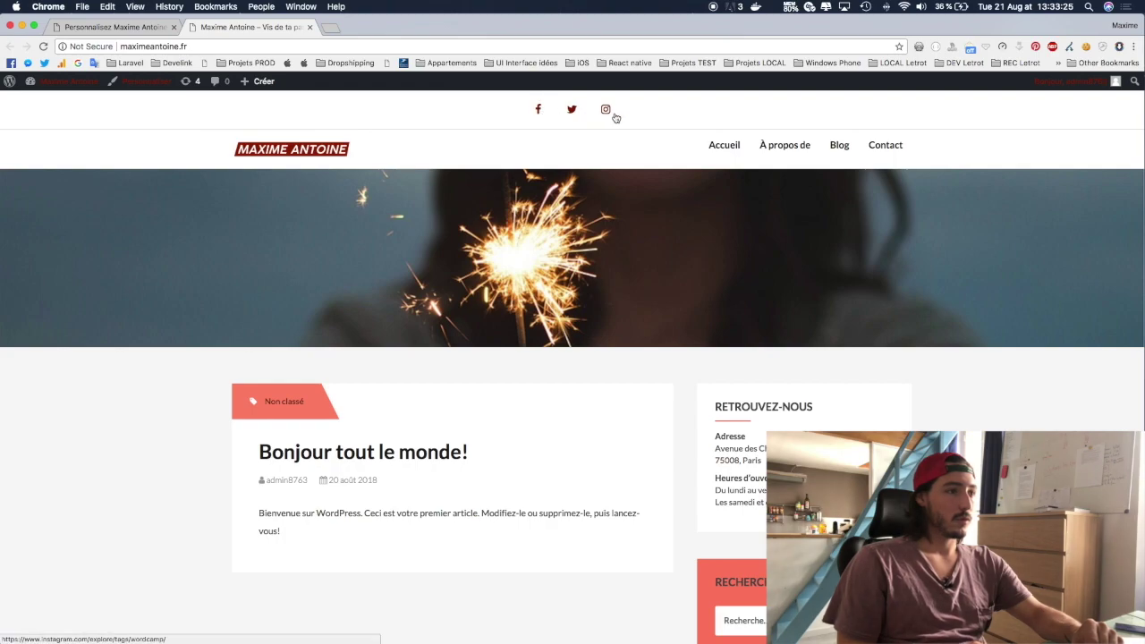
pyautogui.scroll(-5, 616, 187)
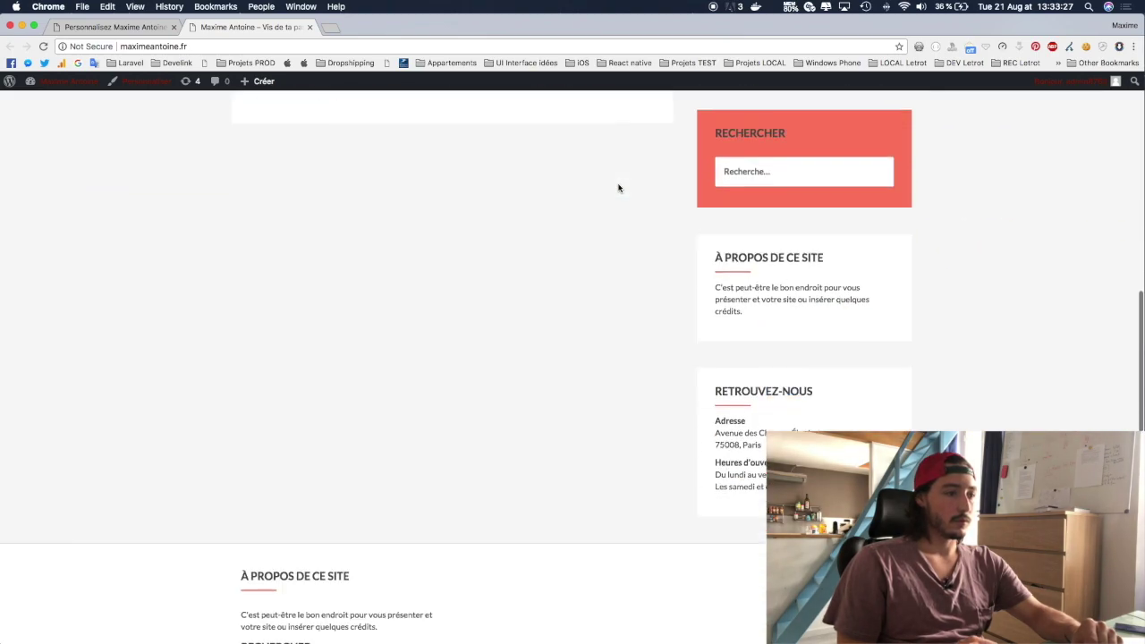
pyautogui.scroll(-3, 618, 187)
pyautogui.scroll(10, 640, 442)
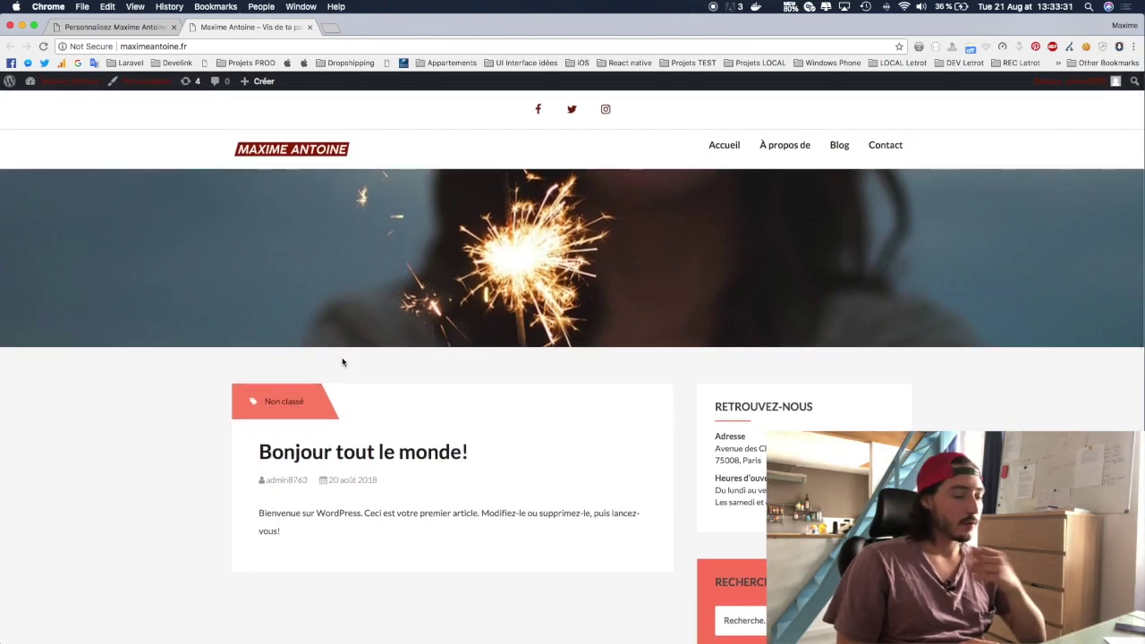
pyautogui.click(77, 86)
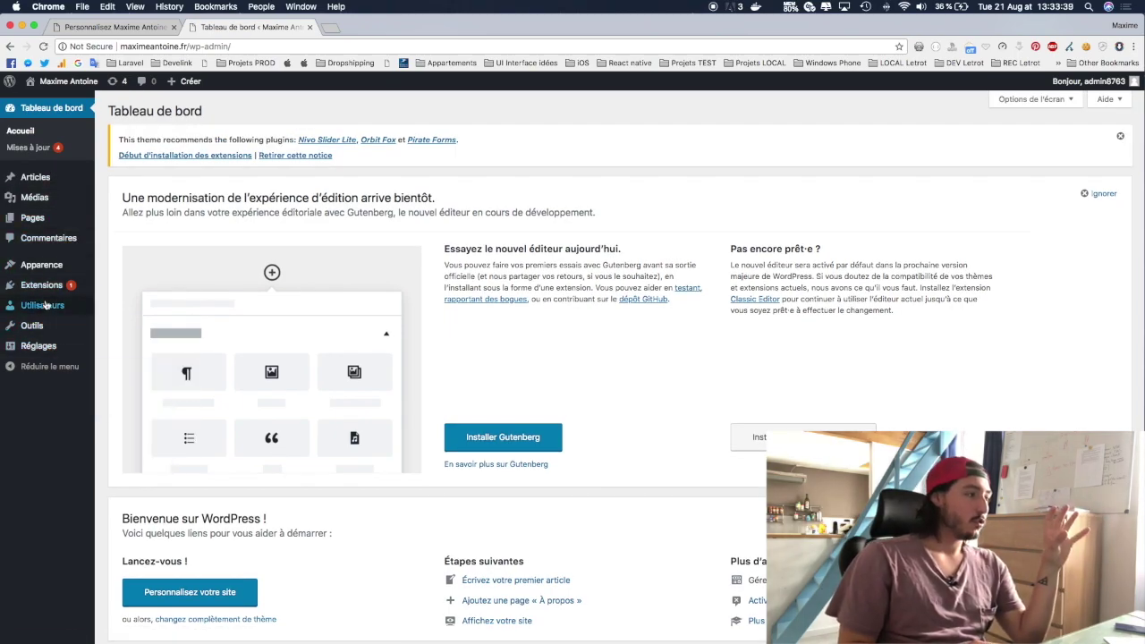
# Step: Open Réglages > Général and look over the site title, slogan and address fields
pyautogui.moveTo(58, 278)
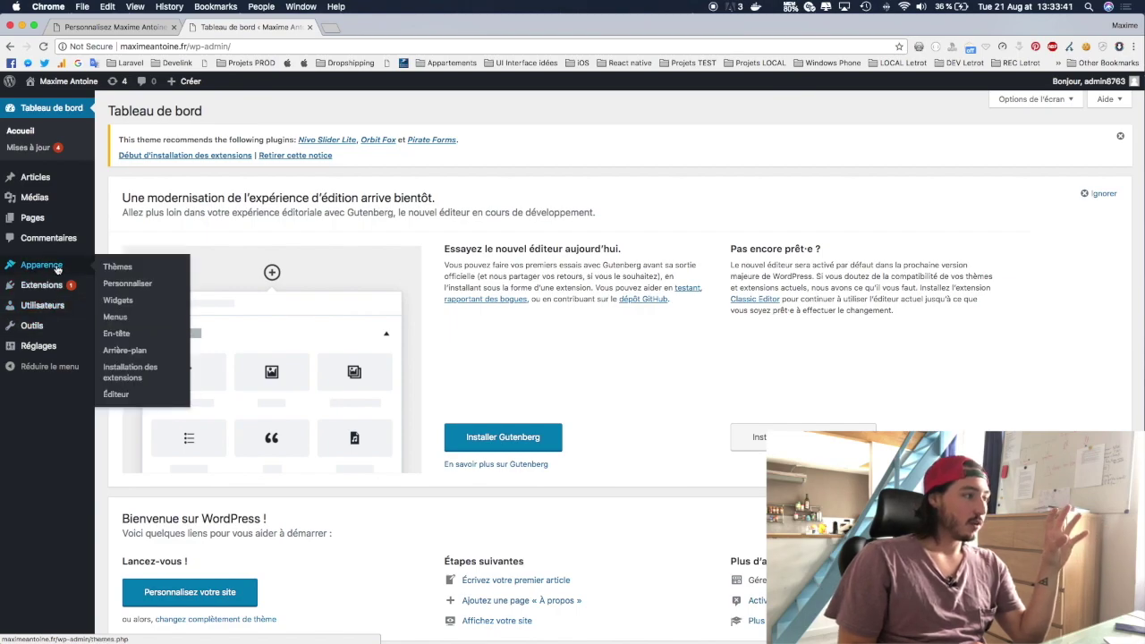
pyautogui.moveTo(38, 350)
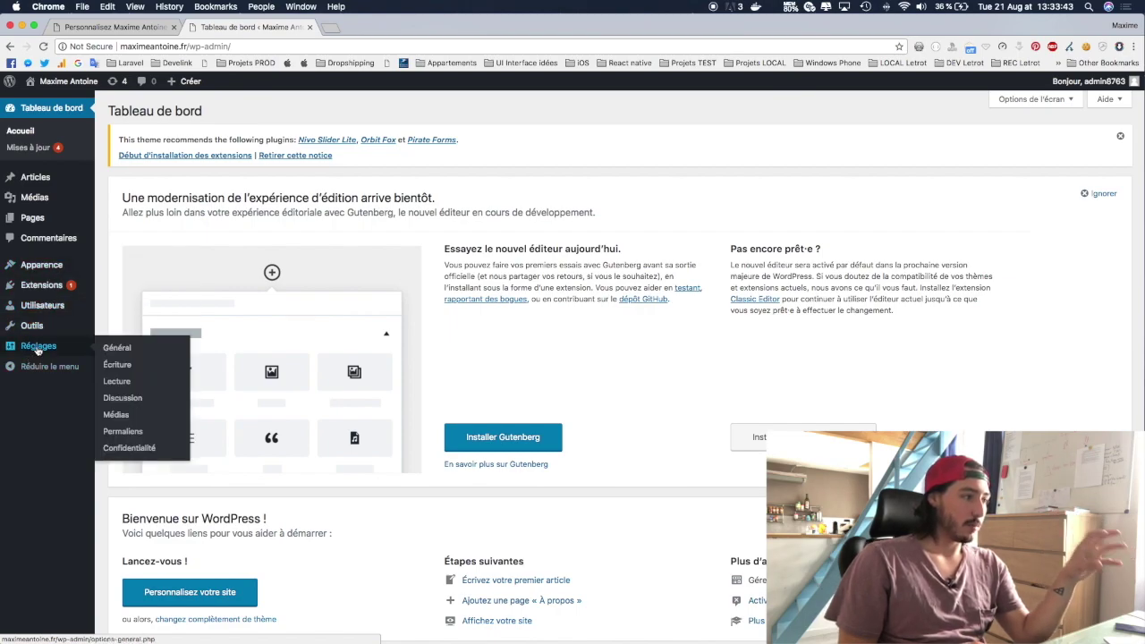
pyautogui.click(115, 348)
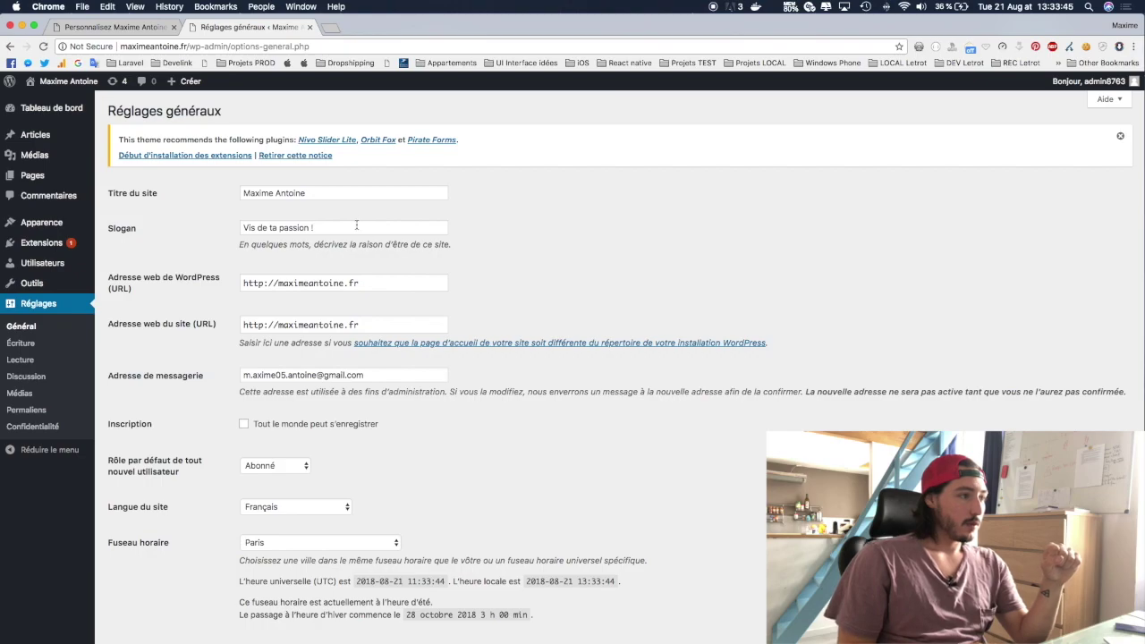
pyautogui.click(307, 192)
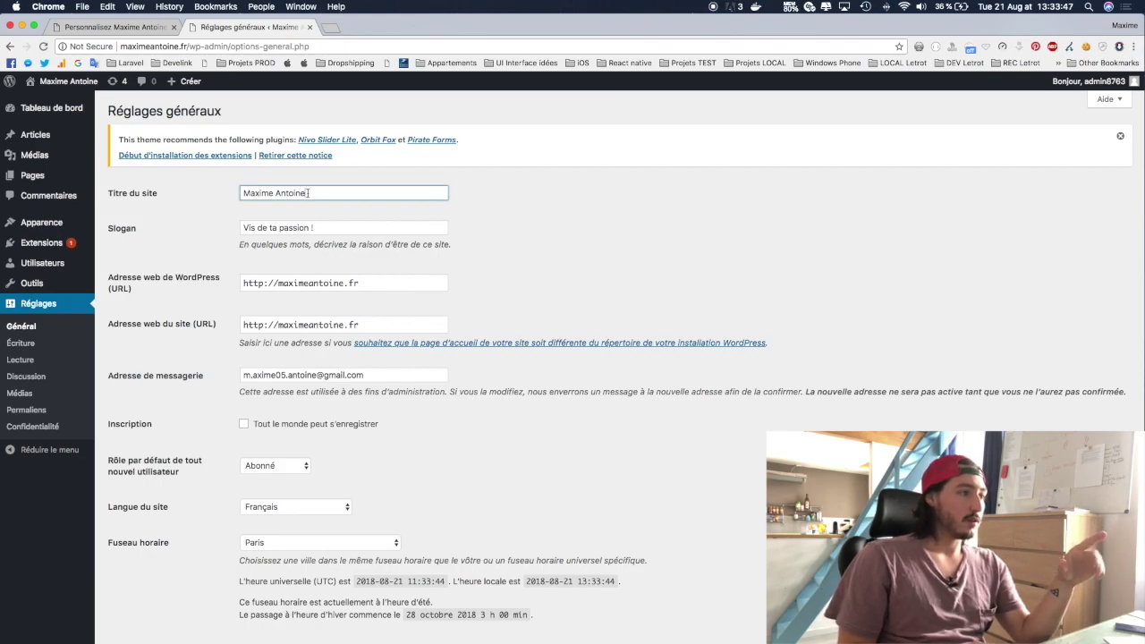
pyautogui.click(299, 228)
pyautogui.click(359, 283)
pyautogui.scroll(-1, 316, 349)
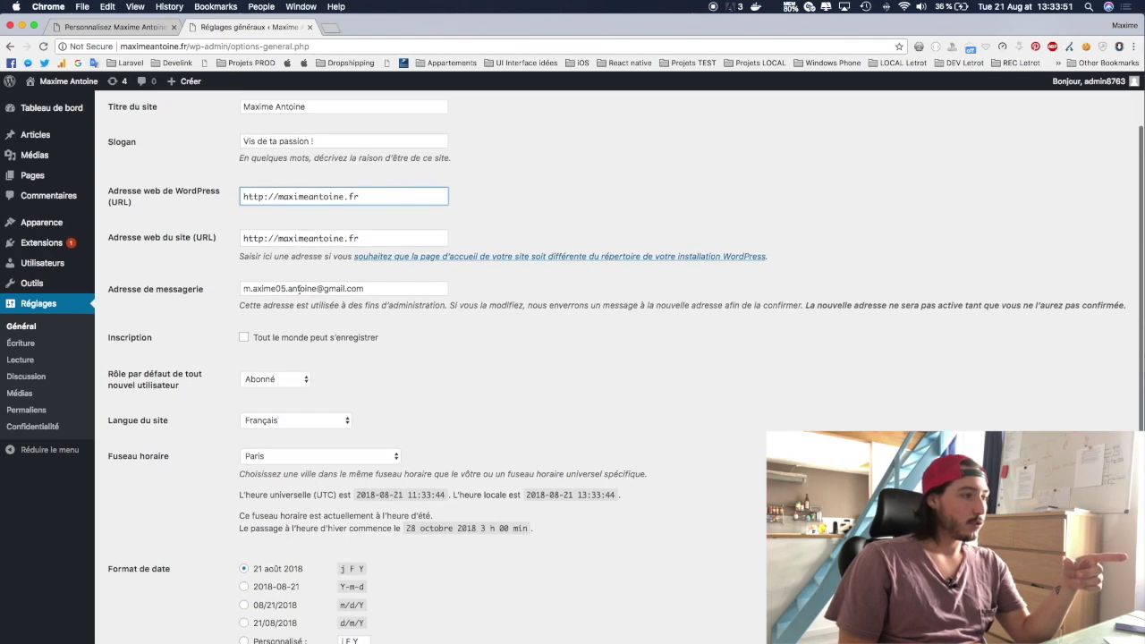
pyautogui.scroll(-5, 383, 324)
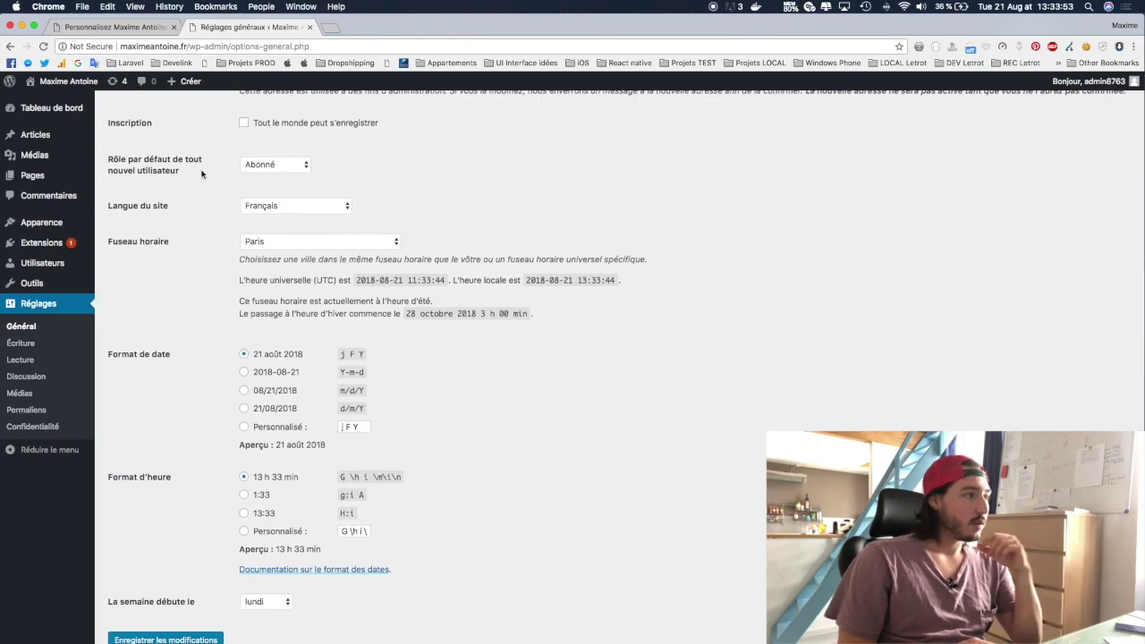
pyautogui.scroll(1, 188, 184)
# Step: Check the default role and timezone lists, keeping Abonné and Paris
pyautogui.click(276, 182)
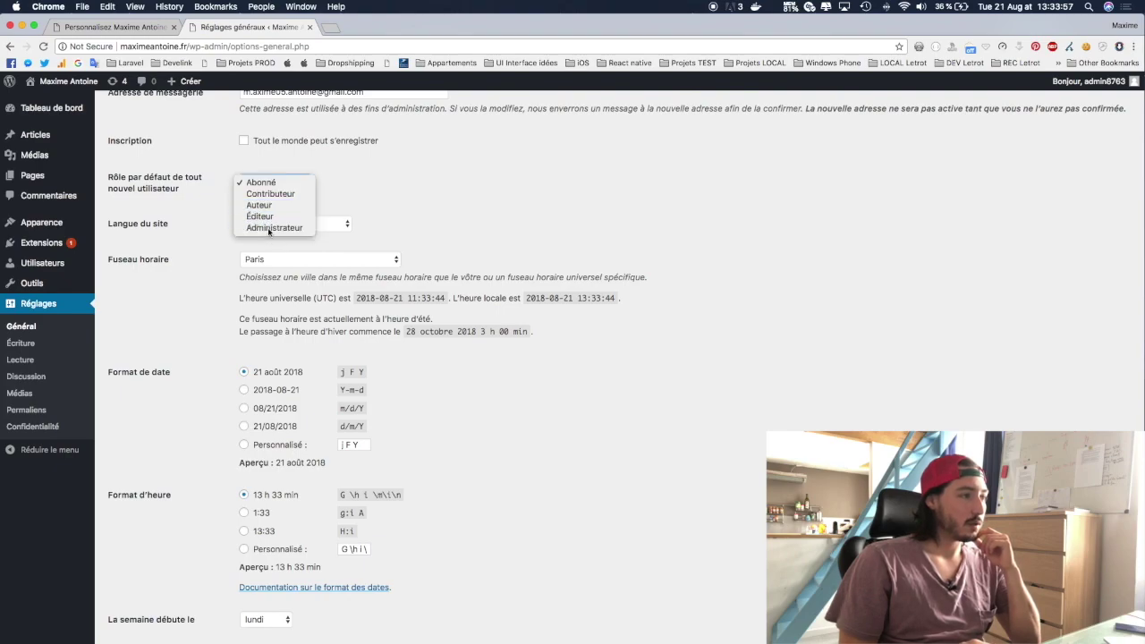
pyautogui.click(269, 183)
pyautogui.click(268, 182)
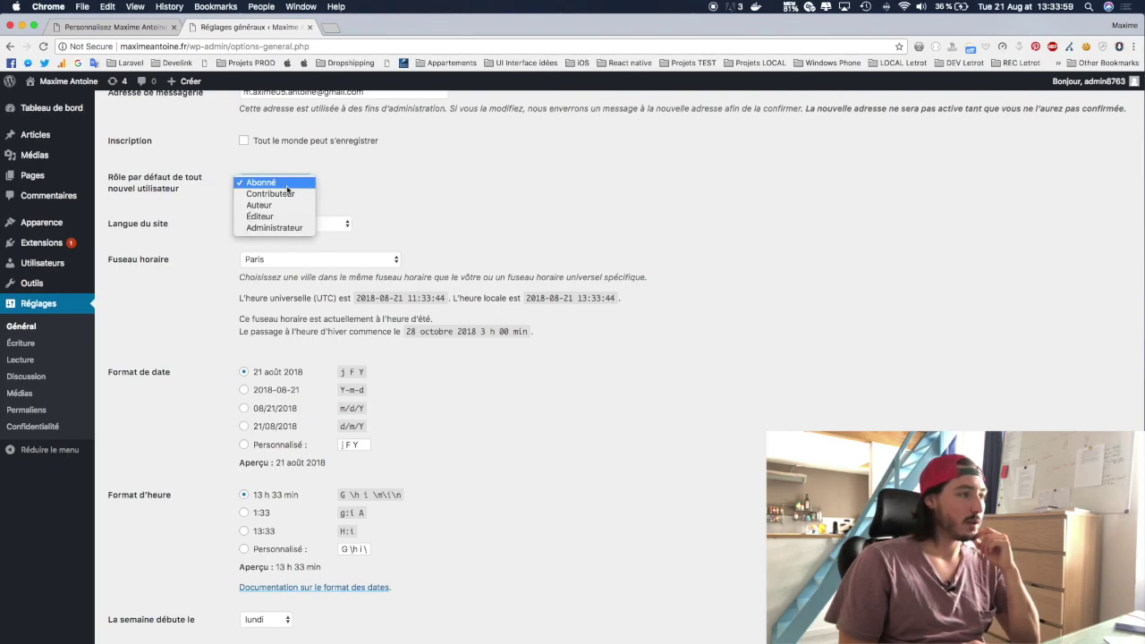
pyautogui.click(370, 185)
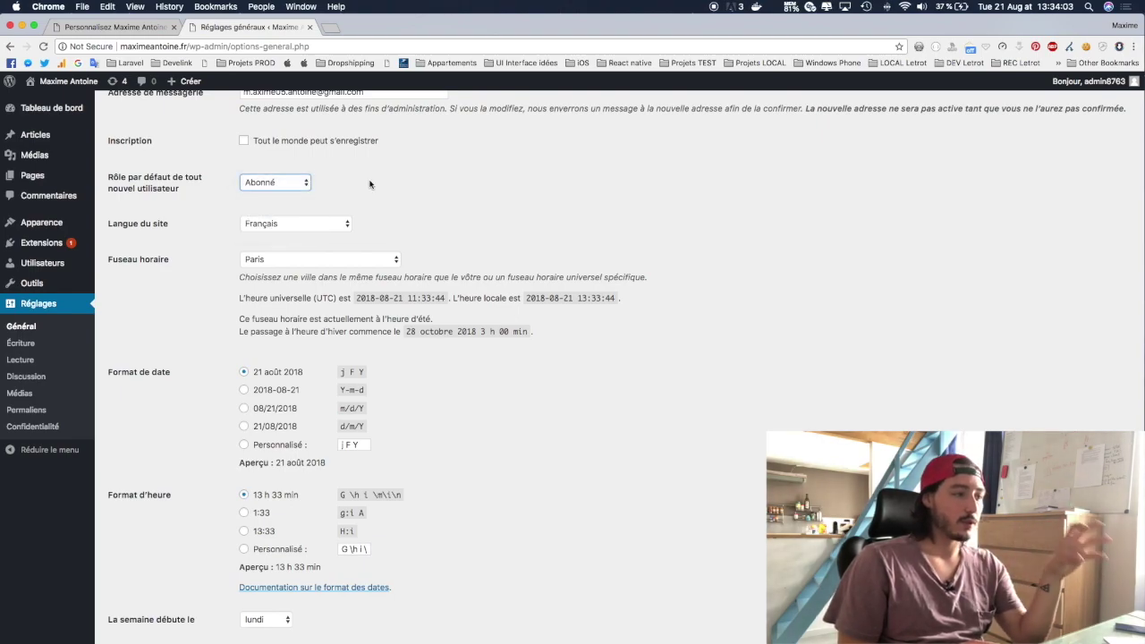
pyautogui.click(247, 265)
pyautogui.click(226, 265)
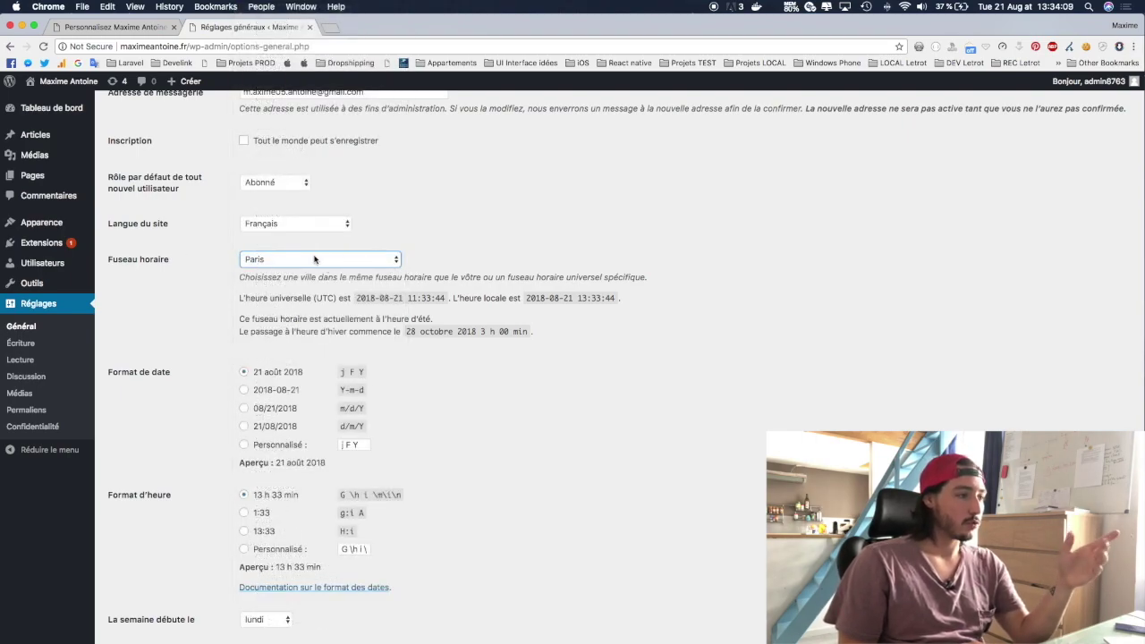
pyautogui.scroll(-2, 280, 375)
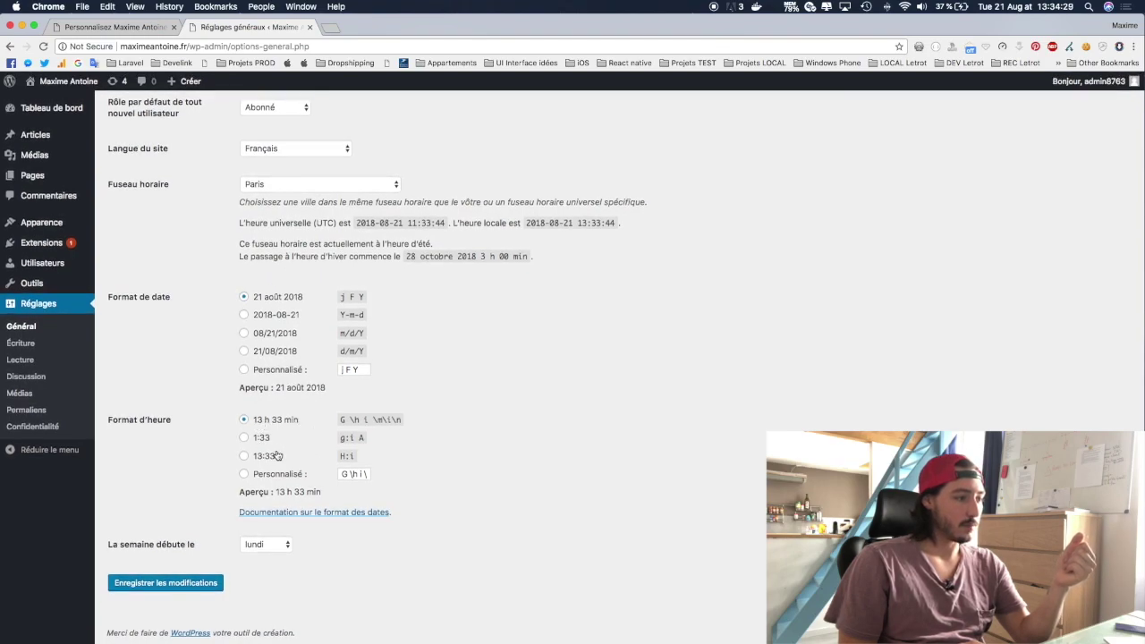
# Step: On the writing settings, keep category Non classé and post format Par défaut, then open Lecture
pyautogui.click(26, 348)
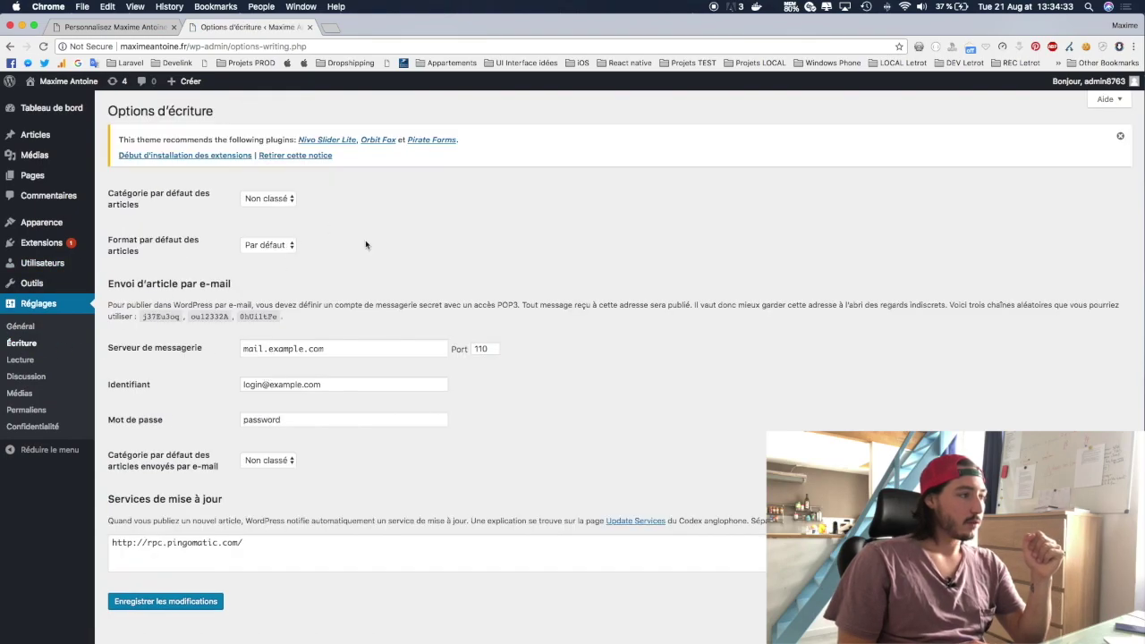
pyautogui.click(261, 199)
pyautogui.click(260, 198)
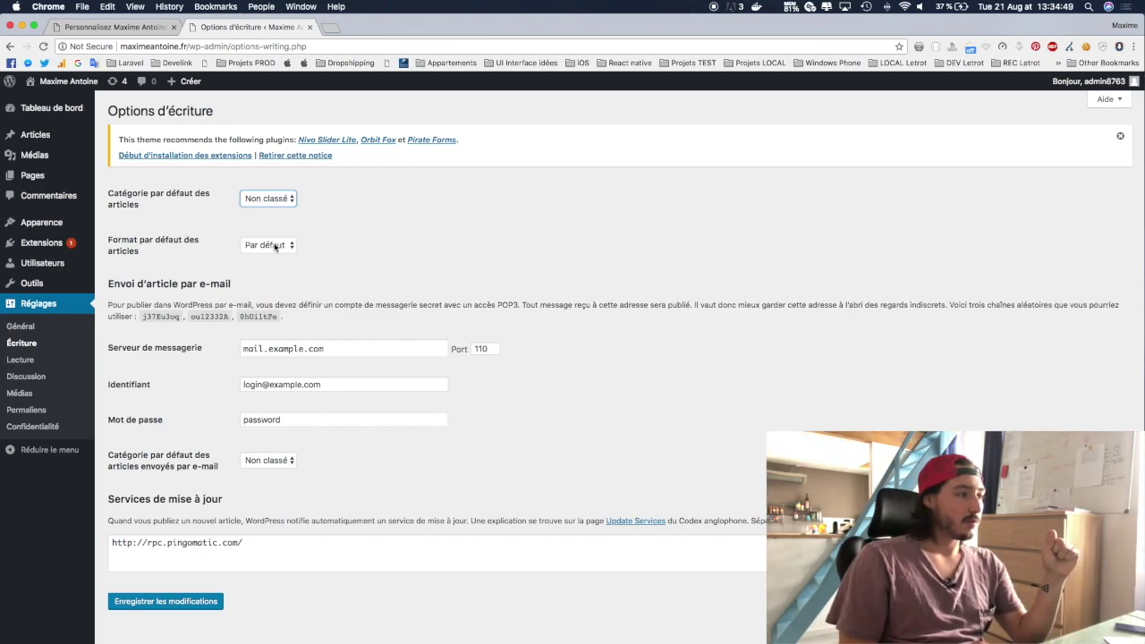
pyautogui.click(273, 246)
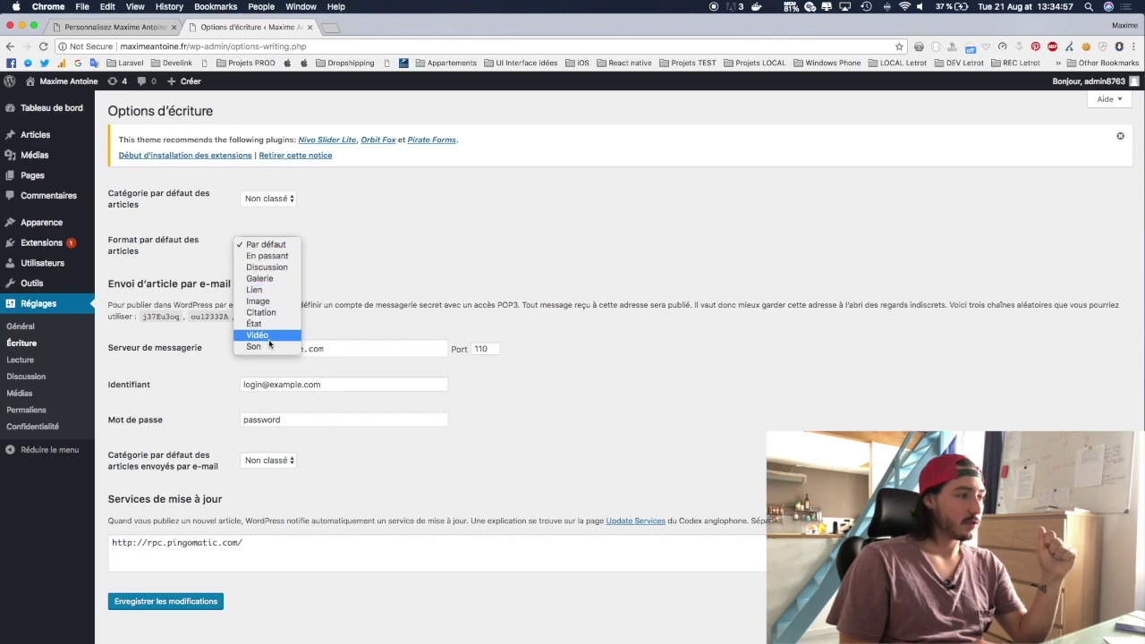
pyautogui.click(266, 244)
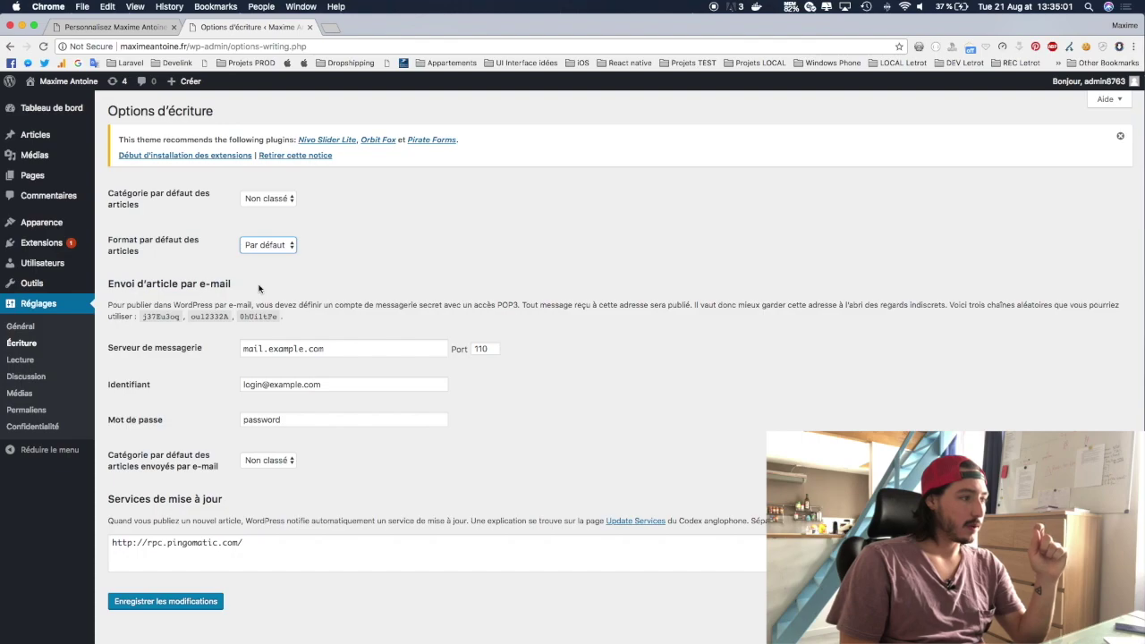
pyautogui.scroll(-1, 127, 398)
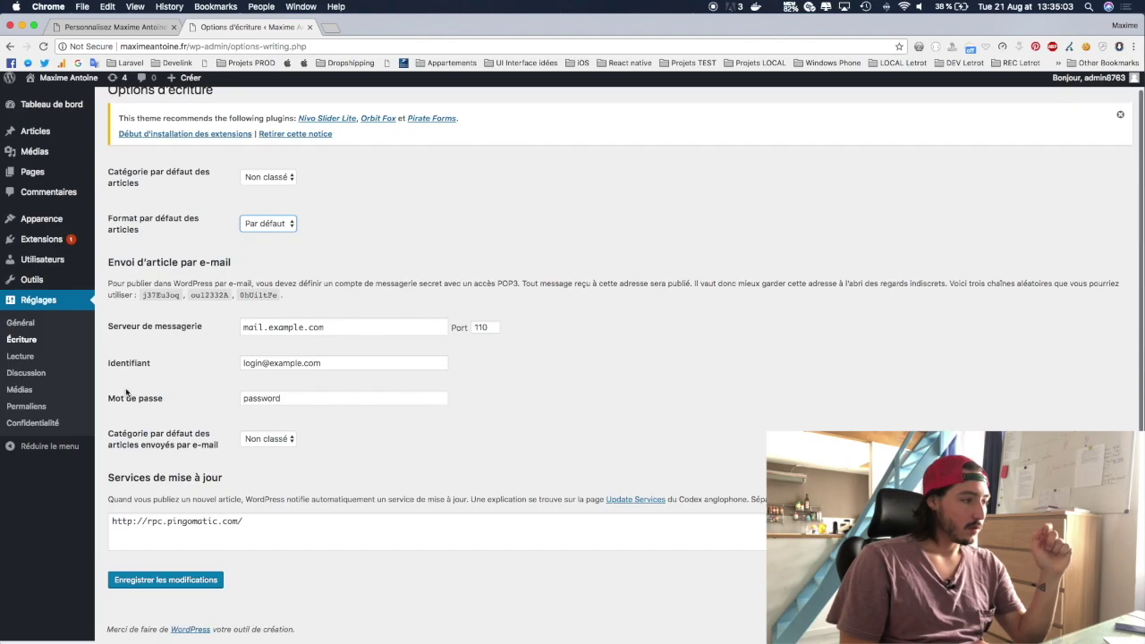
pyautogui.click(20, 358)
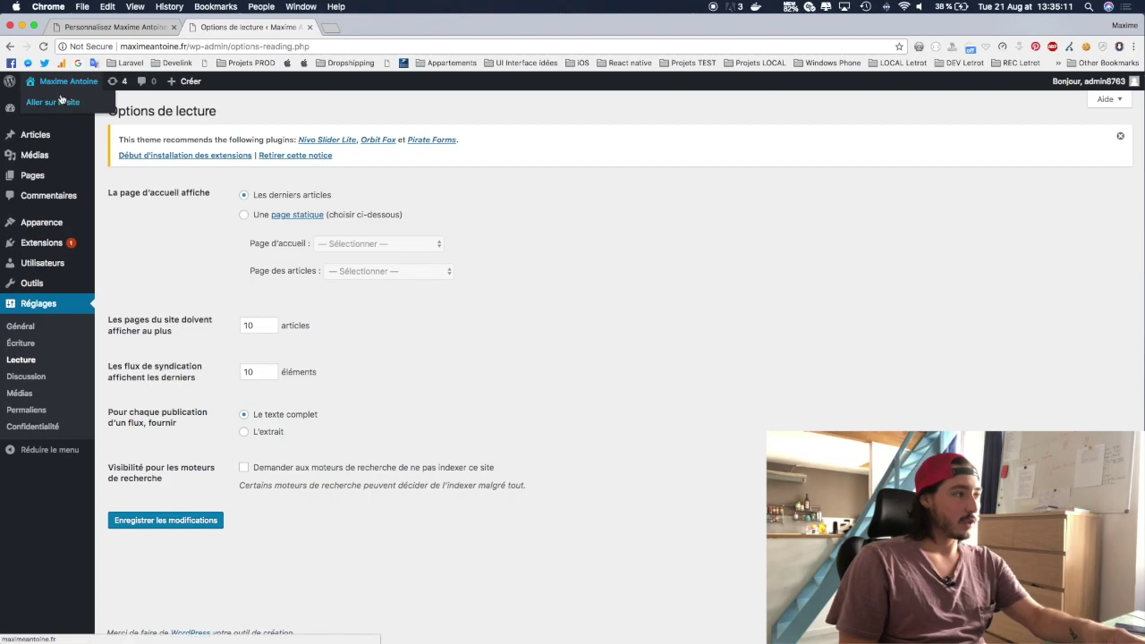
# Step: View the current live site in the other tab before changing the front page
pyautogui.keyDown('super'); pyautogui.click(61, 101); pyautogui.keyUp('super')
pyautogui.click(407, 28)
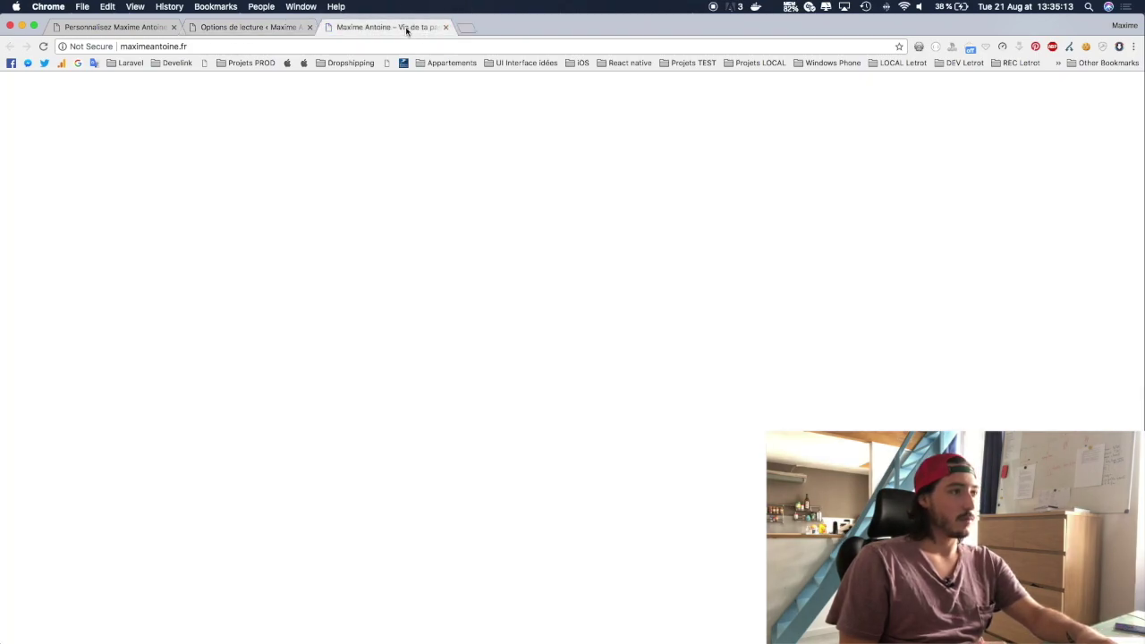
pyautogui.scroll(-5, 582, 289)
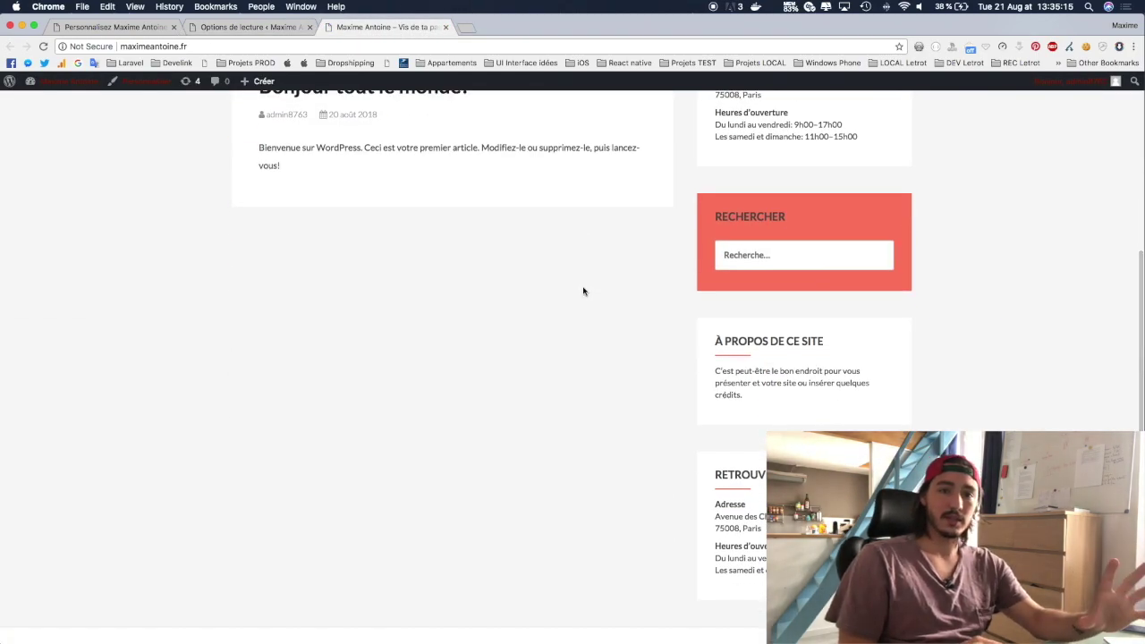
pyautogui.scroll(6, 583, 291)
pyautogui.click(286, 29)
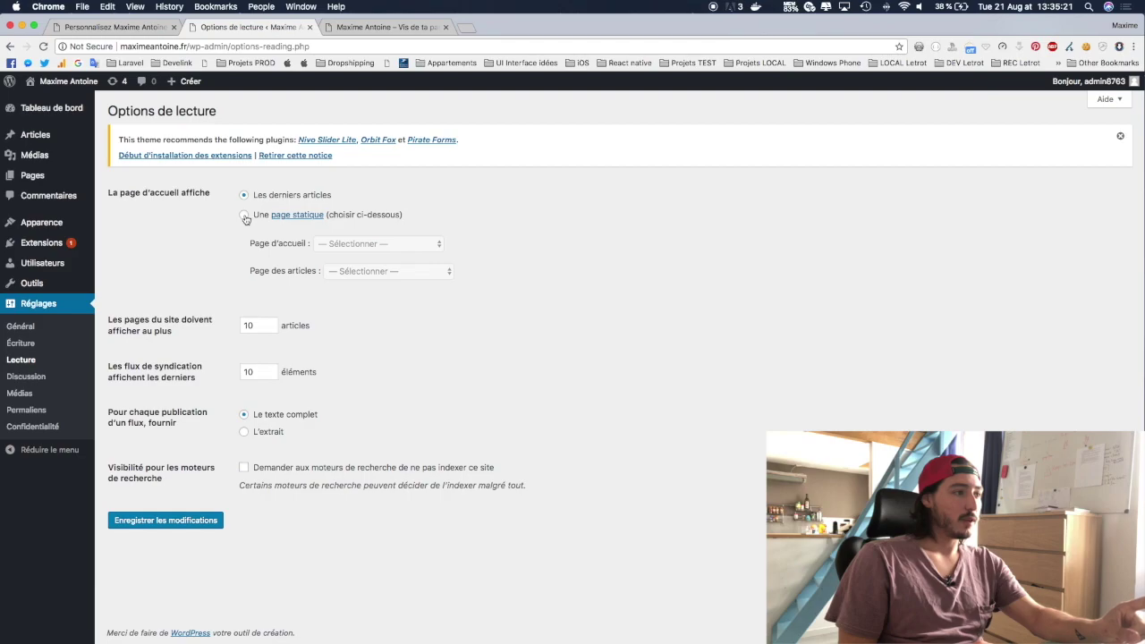
# Step: Set a static front page of Contact, leave the posts page unset, and save
pyautogui.click(244, 216)
pyautogui.click(348, 243)
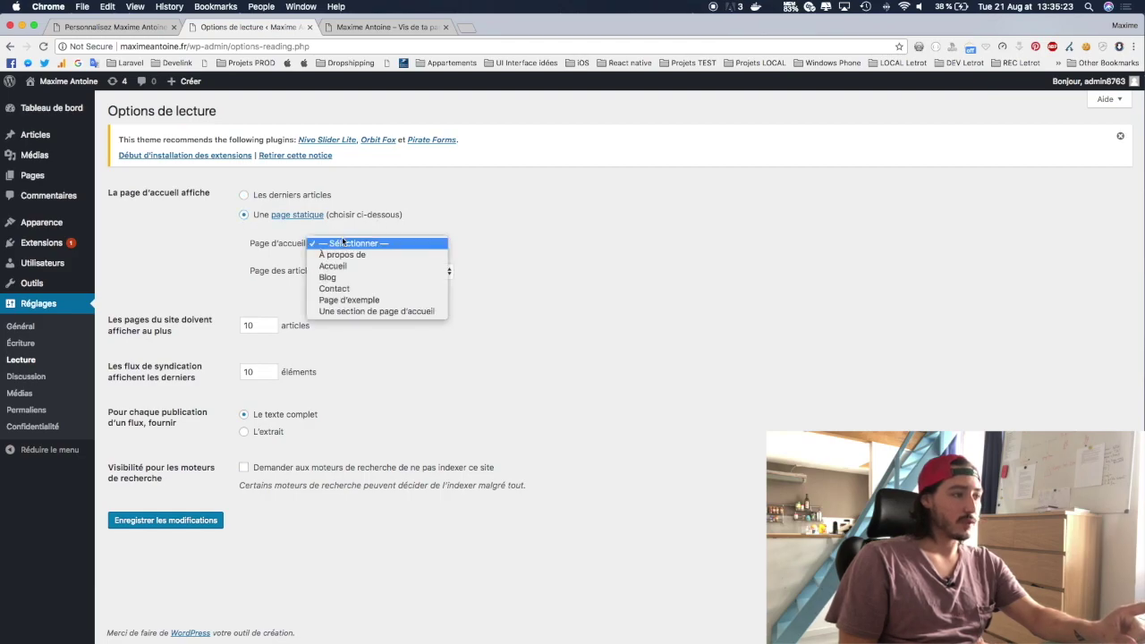
pyautogui.click(358, 289)
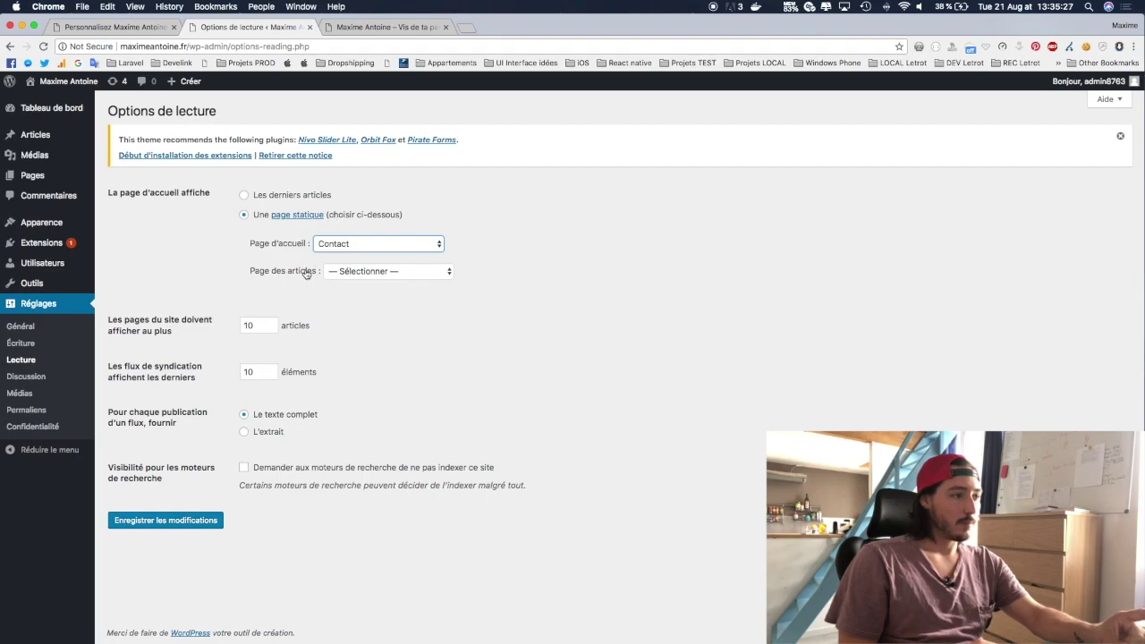
pyautogui.click(341, 272)
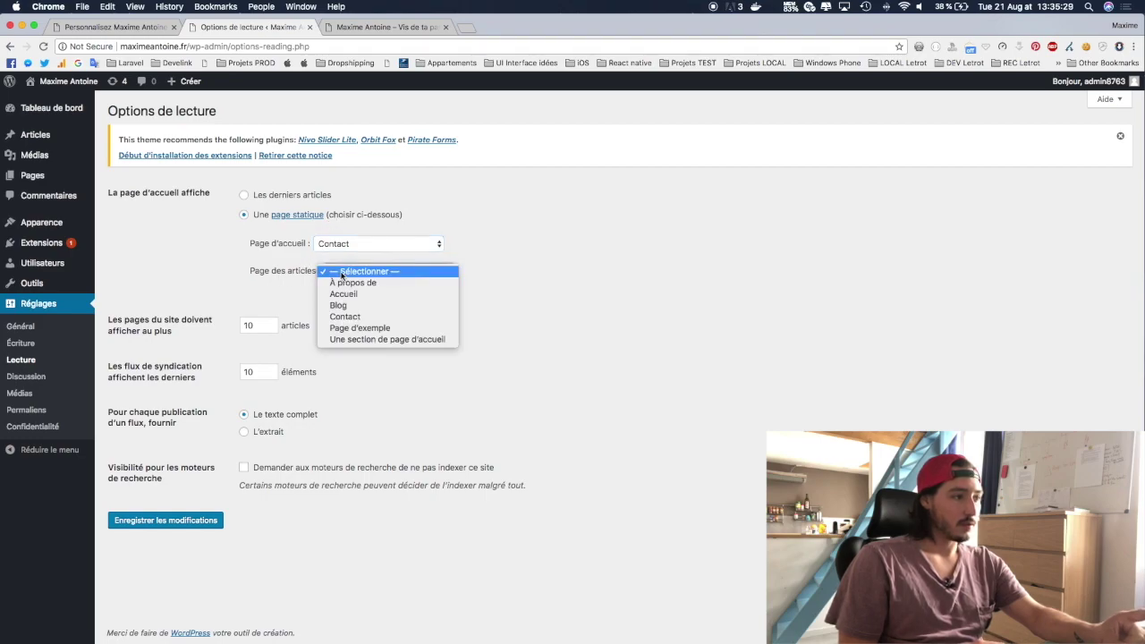
pyautogui.click(341, 276)
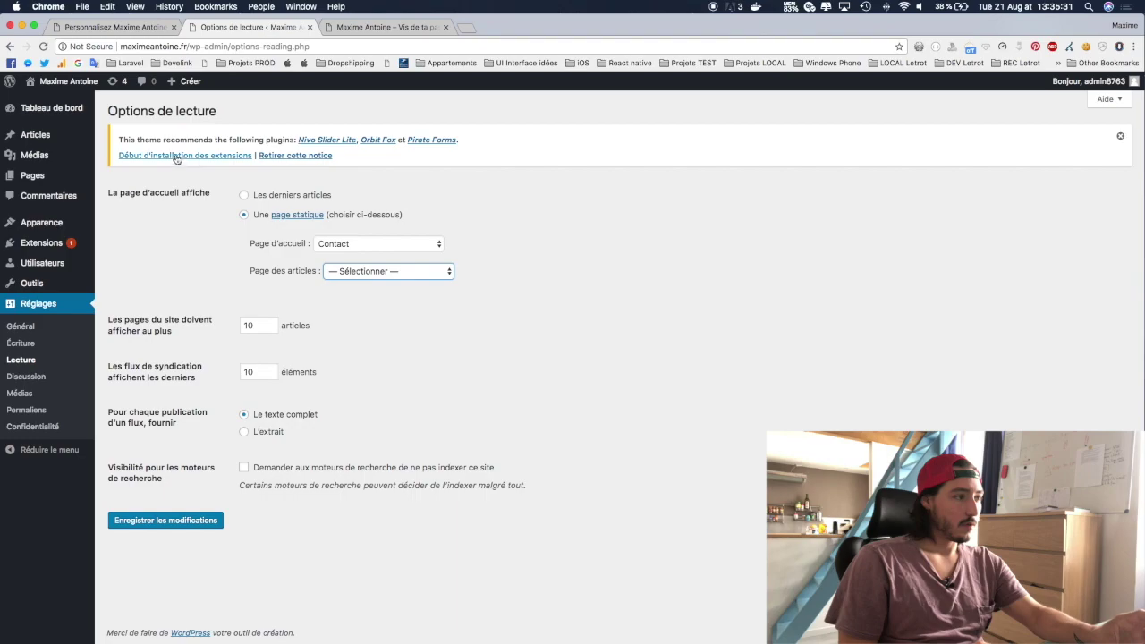
pyautogui.click(156, 527)
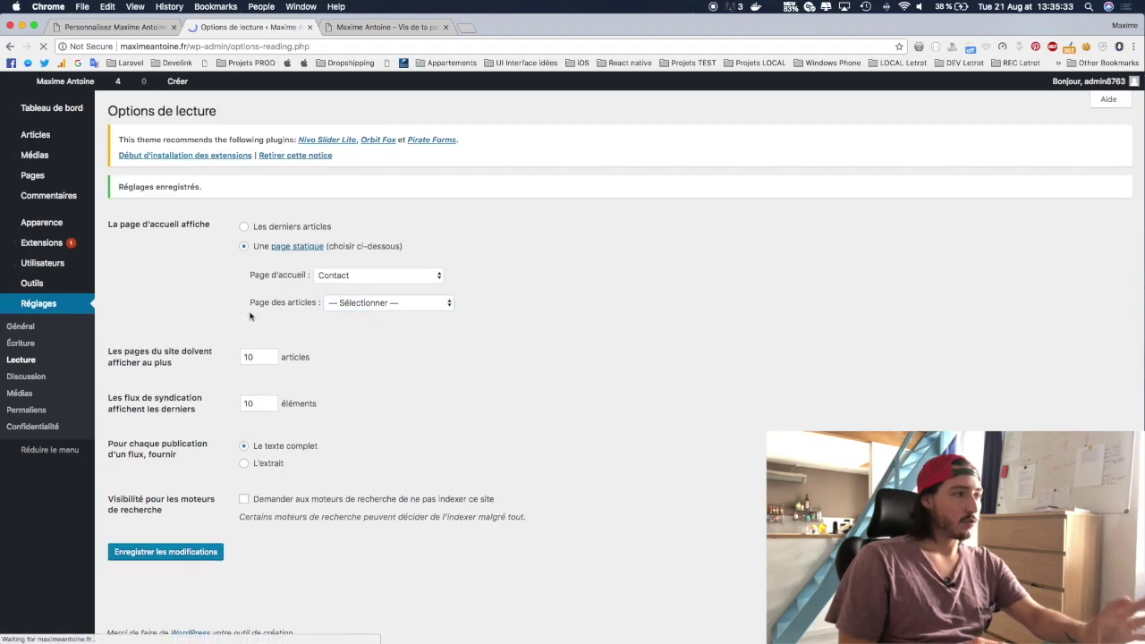
# Step: Reload the live site to confirm it opens on Contact
pyautogui.click(342, 21)
pyautogui.press('super+r')
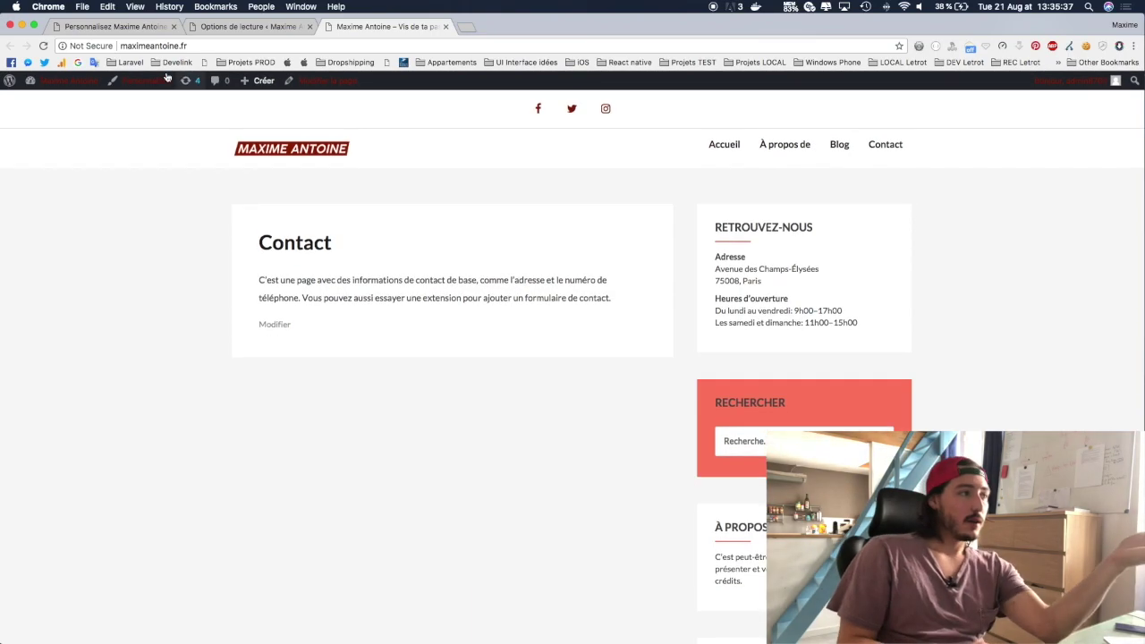
pyautogui.click(249, 26)
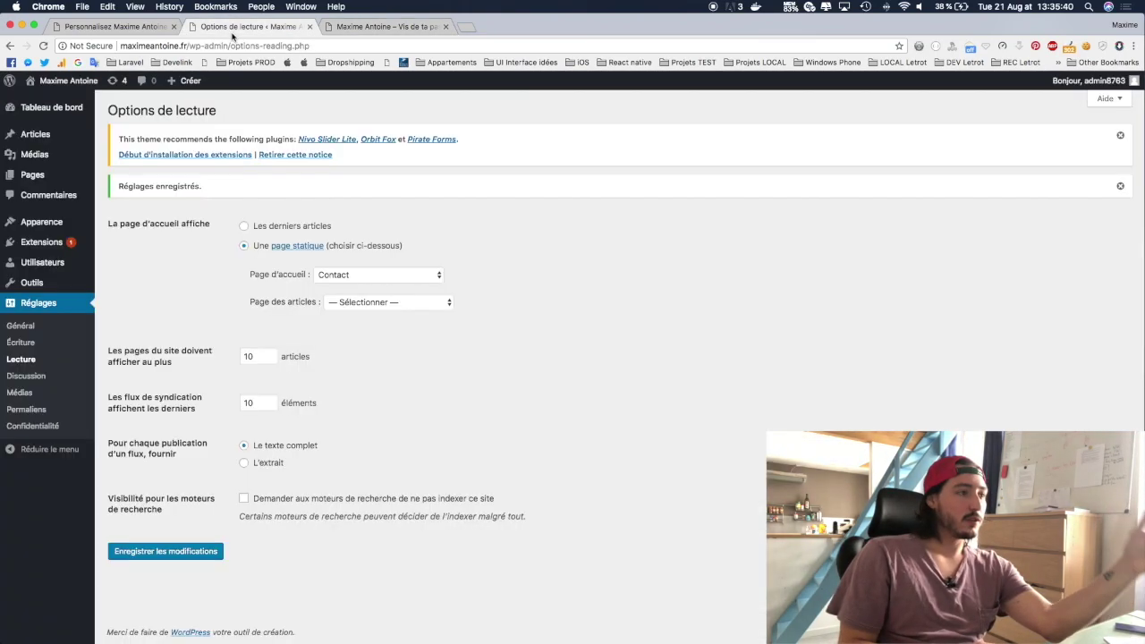
# Step: Switch the front page back to Les derniers articles and save the reading settings
pyautogui.click(252, 229)
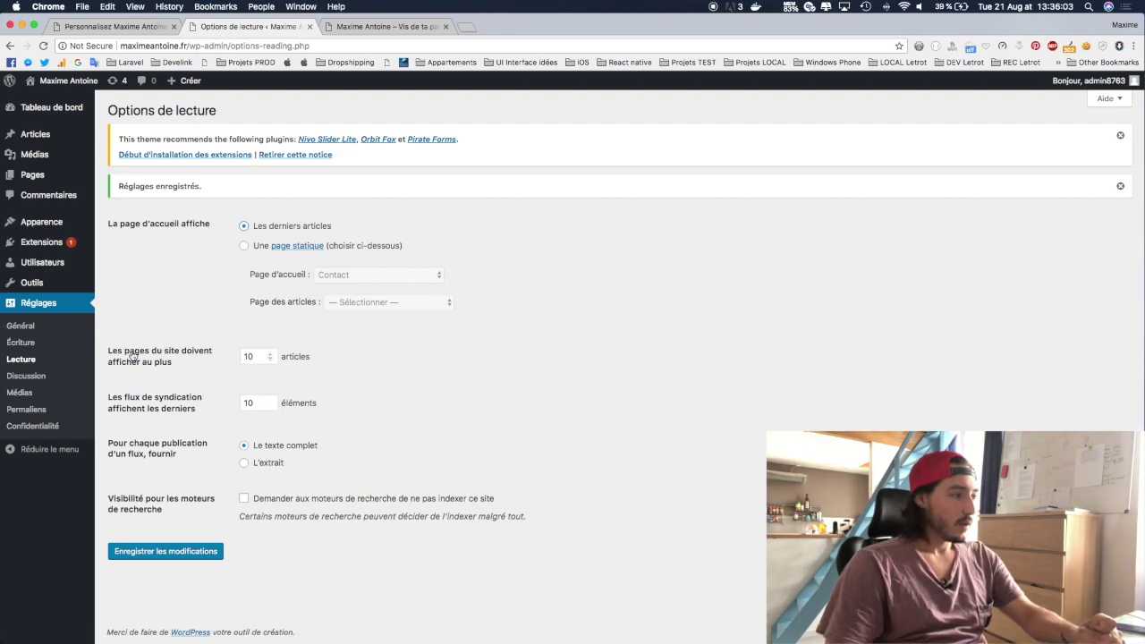
pyautogui.click(264, 357)
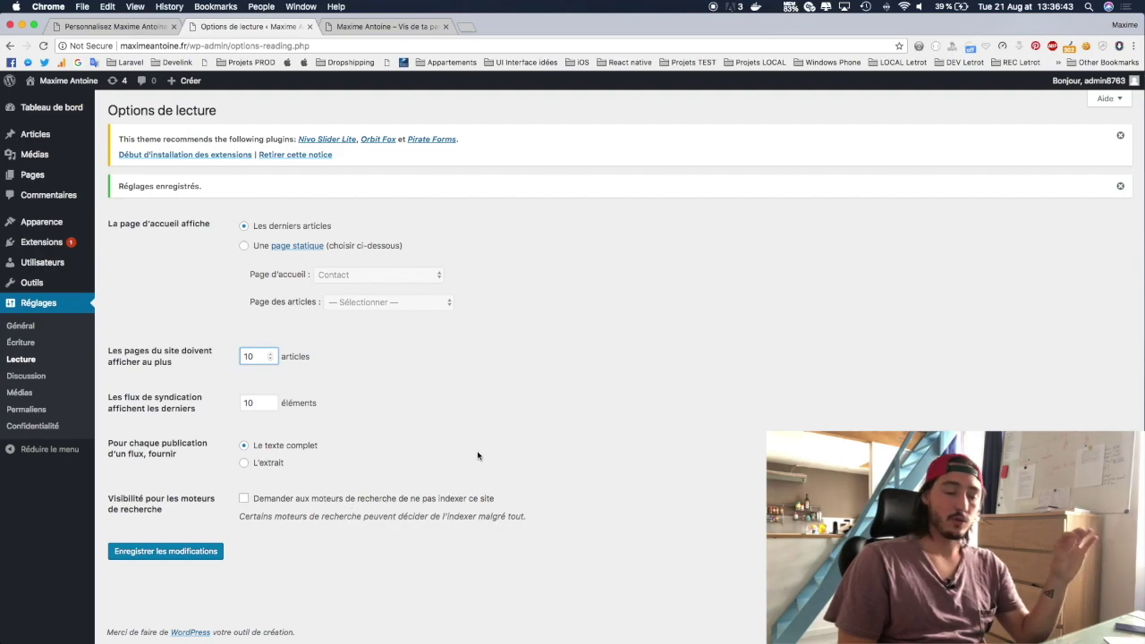
pyautogui.click(124, 553)
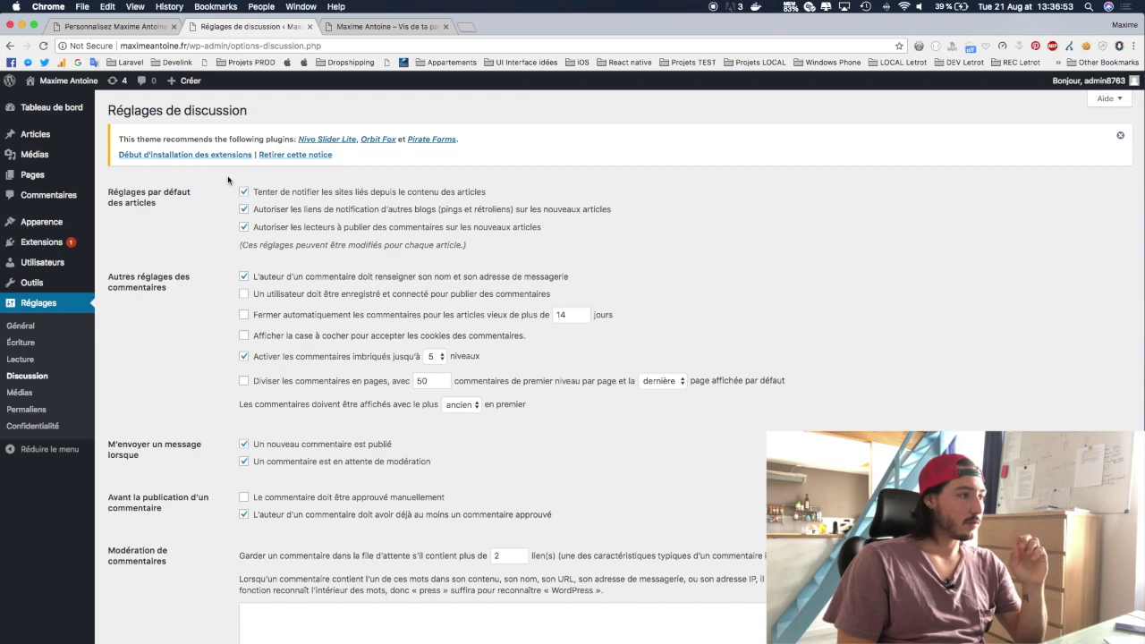
# Step: Scroll through the Réglages de discussion comment options, then open Réglages > Médias
pyautogui.scroll(-1, 228, 180)
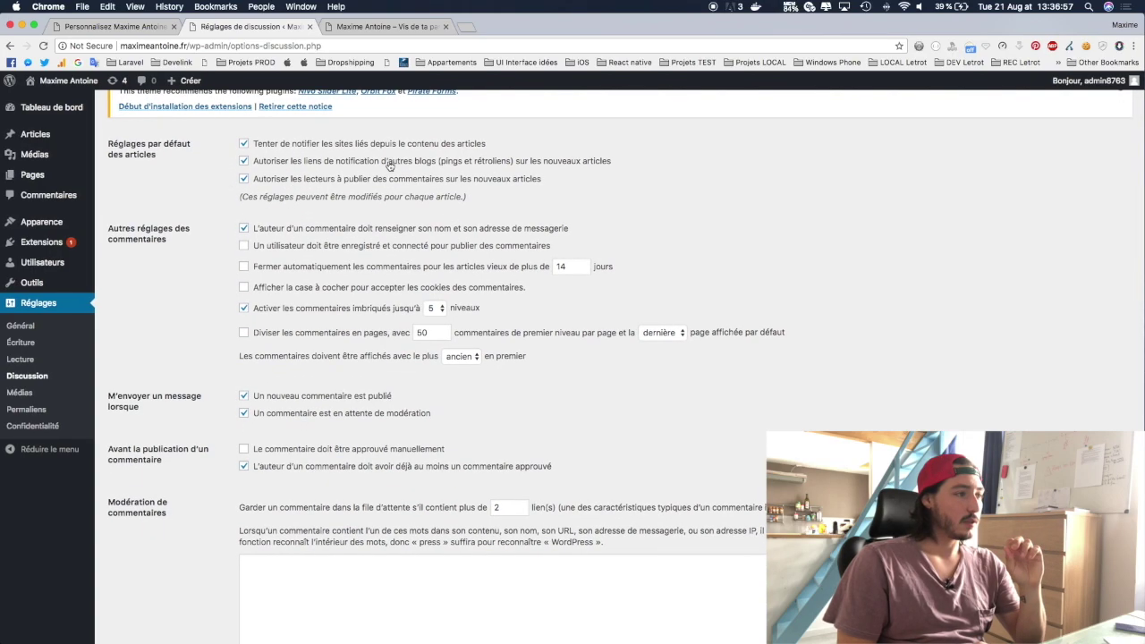
pyautogui.scroll(1, 341, 257)
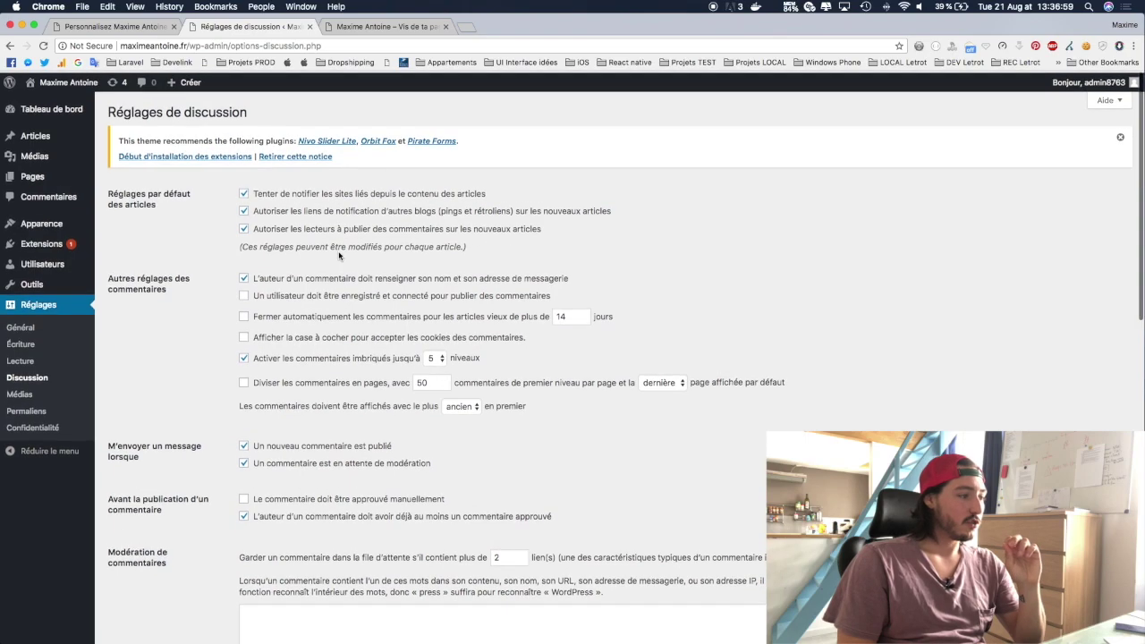
pyautogui.scroll(-6, 338, 256)
pyautogui.scroll(-1, 339, 256)
pyautogui.scroll(5, 338, 256)
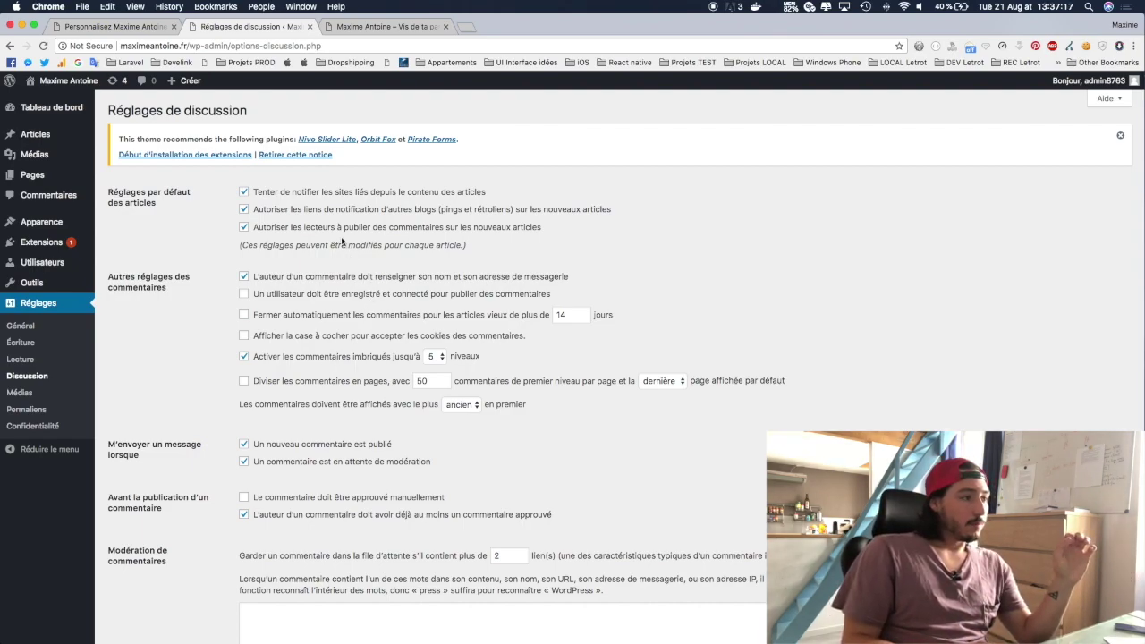
pyautogui.scroll(-3, 355, 300)
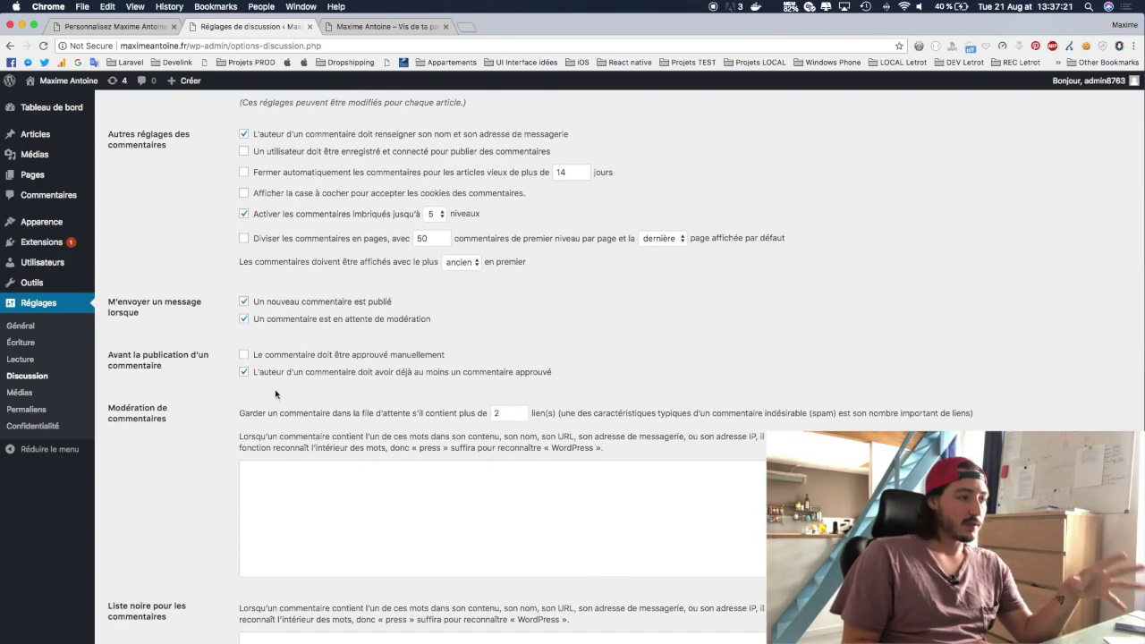
pyautogui.scroll(3, 331, 362)
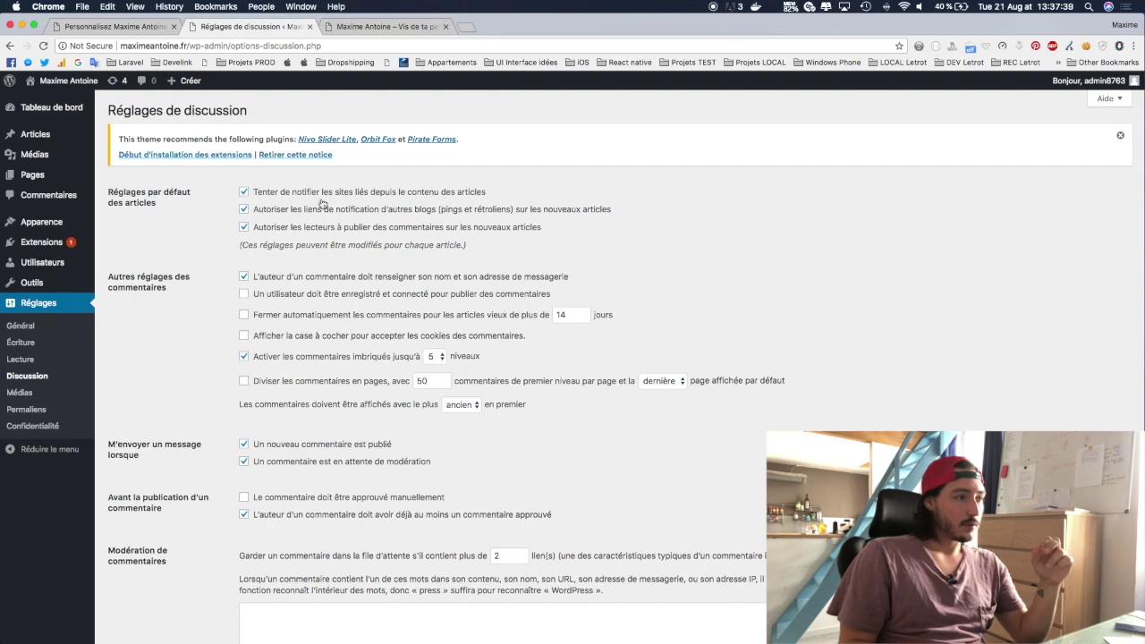
pyautogui.scroll(-3, 341, 399)
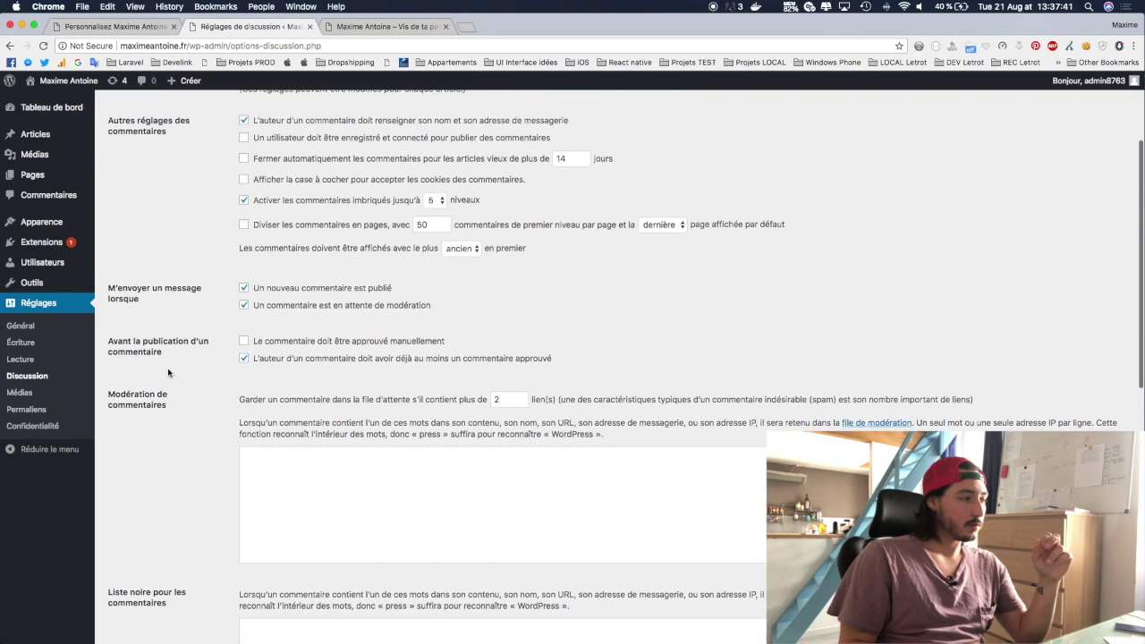
pyautogui.click(20, 393)
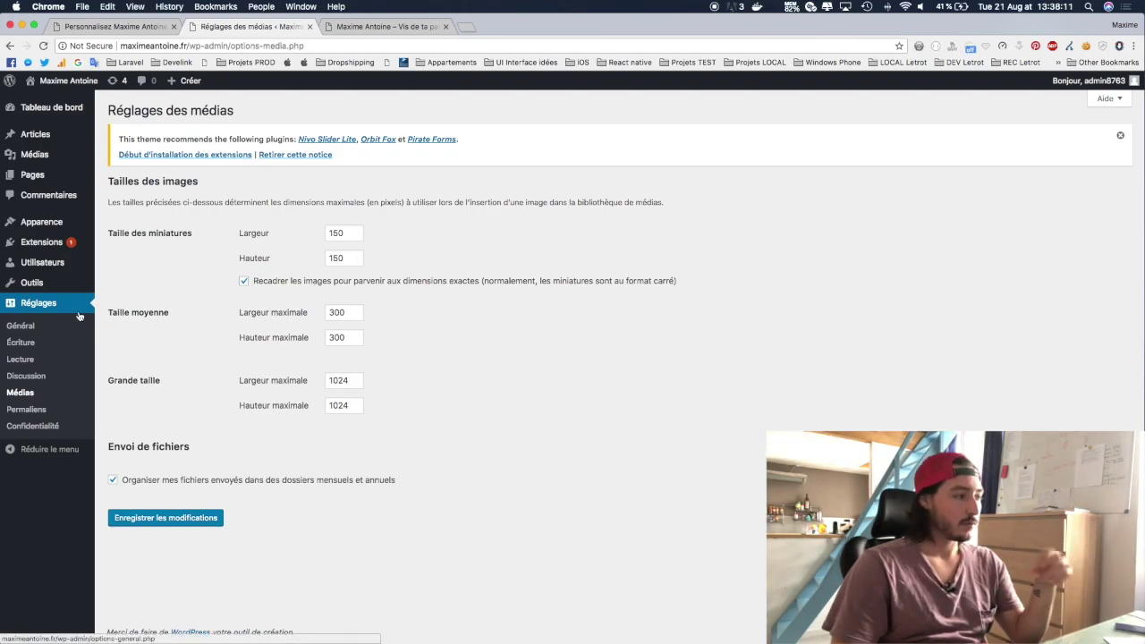
# Step: Open Réglages > Permaliens to see the available link structures
pyautogui.click(39, 412)
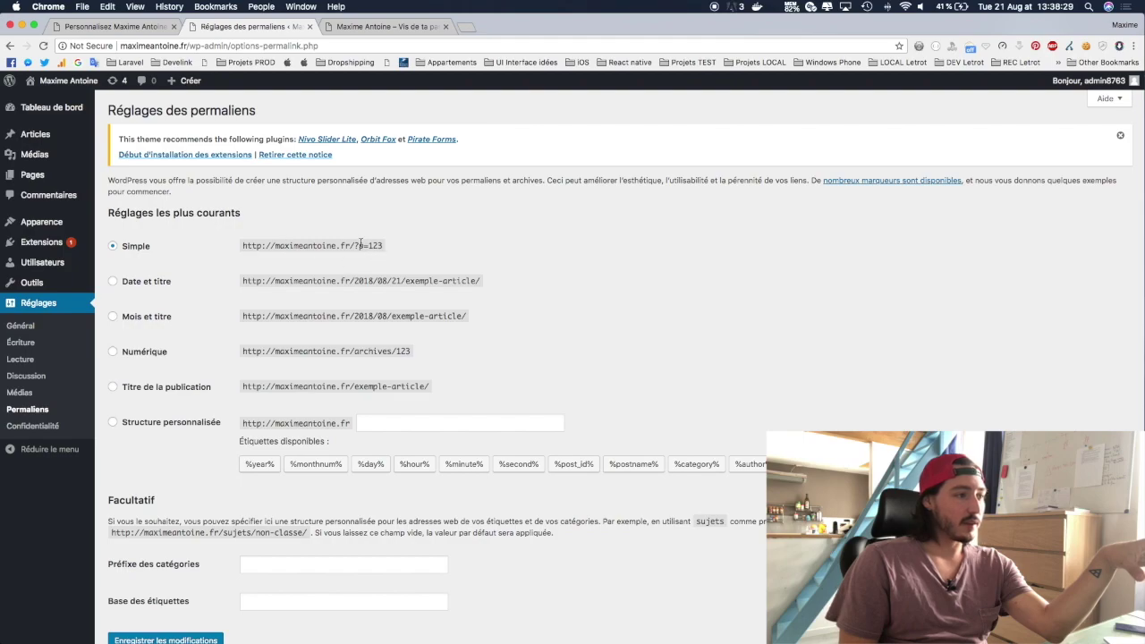
# Step: Compare the example permalink formats, then pick Post name and switch to a custom /%postname%/ structure
pyautogui.moveTo(355, 245); pyautogui.dragTo(401, 247)
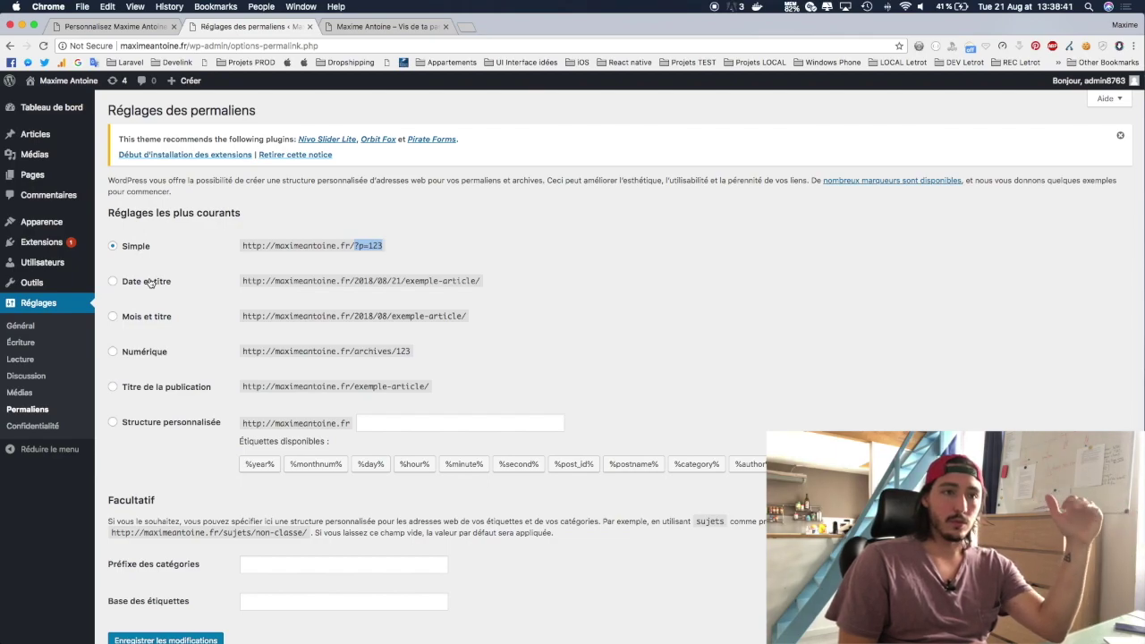
pyautogui.click(150, 283)
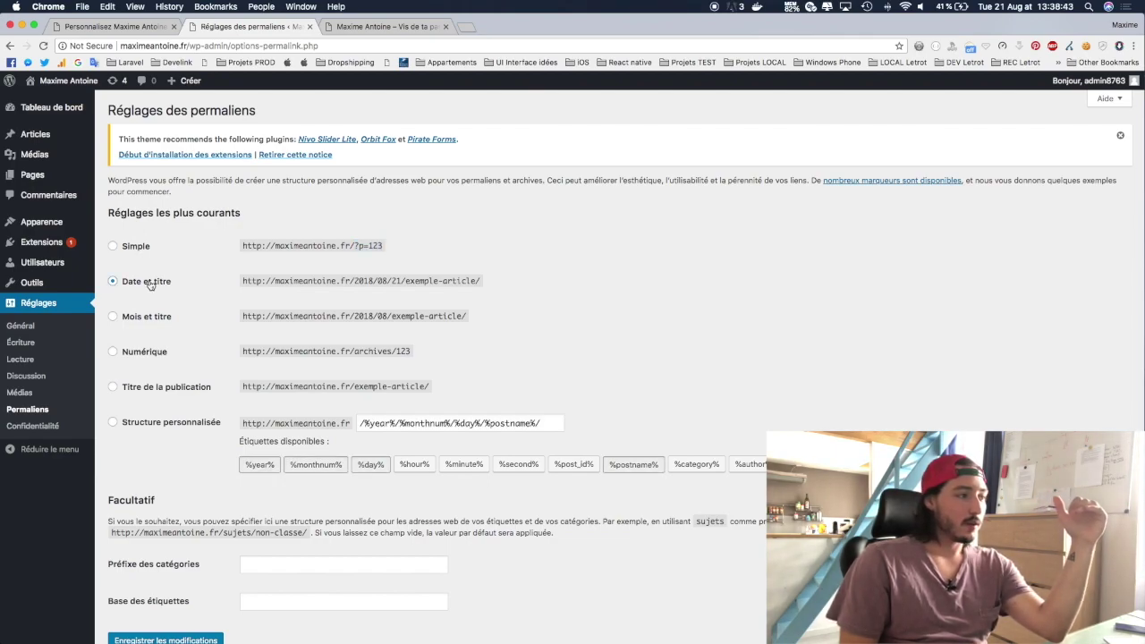
pyautogui.moveTo(355, 281); pyautogui.dragTo(376, 281)
pyautogui.click(384, 281)
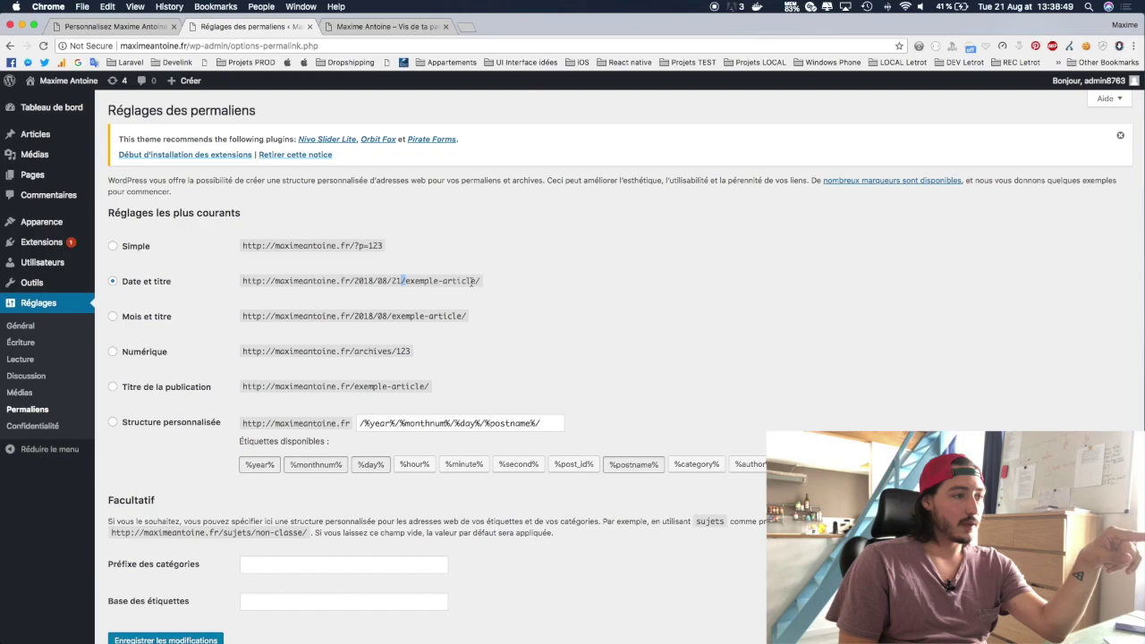
pyautogui.moveTo(481, 280); pyautogui.dragTo(404, 282)
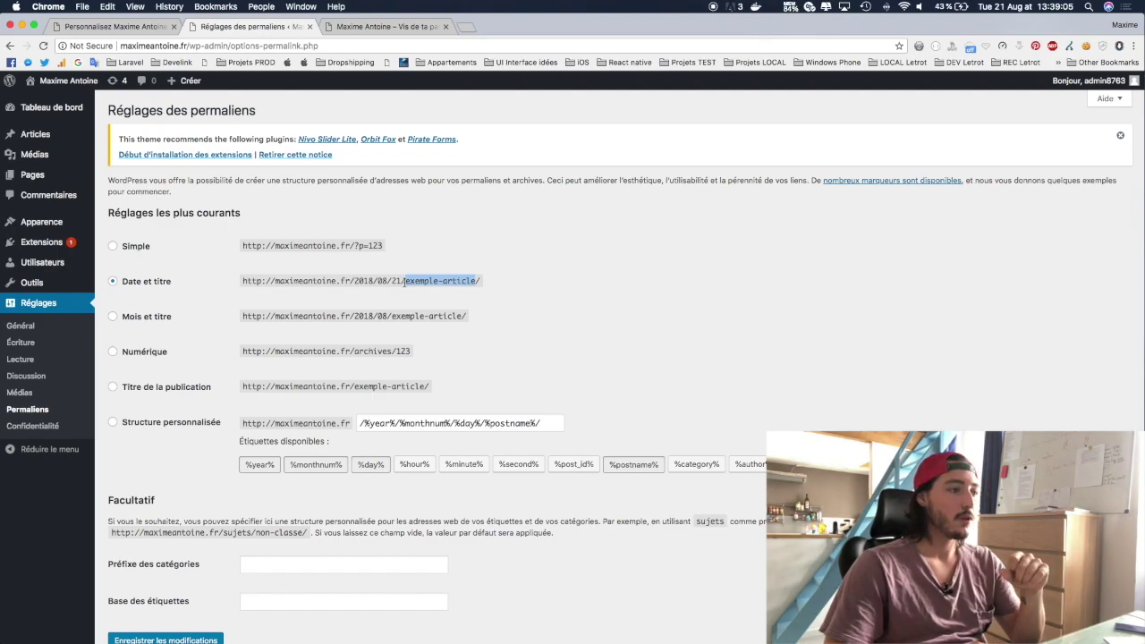
pyautogui.click(444, 283)
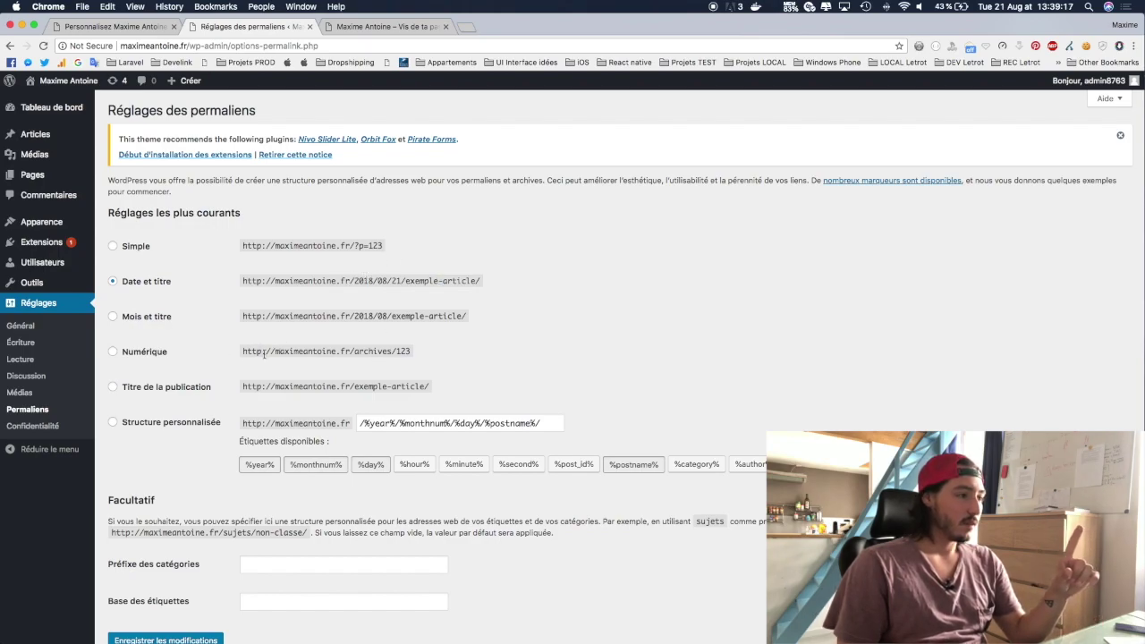
pyautogui.click(112, 387)
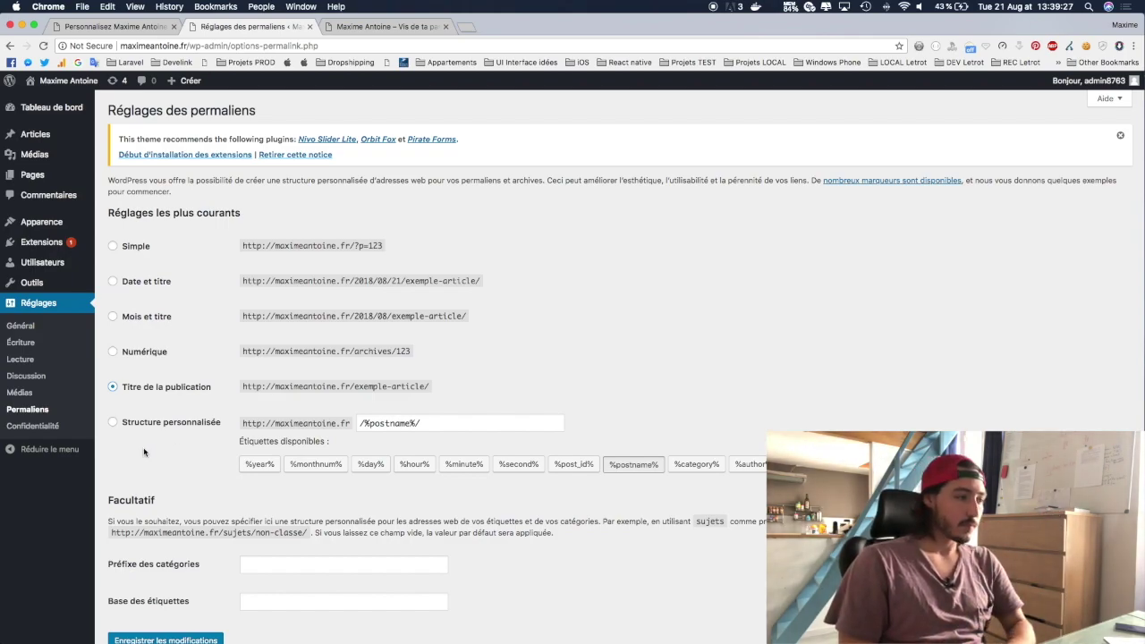
pyautogui.click(185, 425)
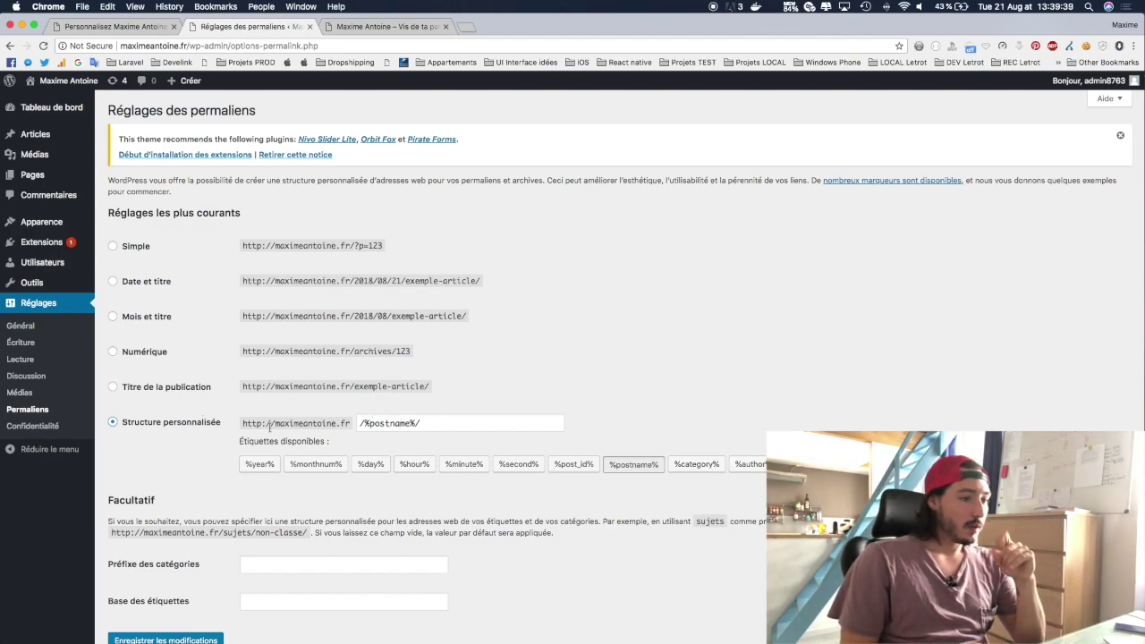
# Step: Add %category% to save permalinks as /%category%/%postname%/, then go to Réglages > Confidentialité
pyautogui.click(359, 424)
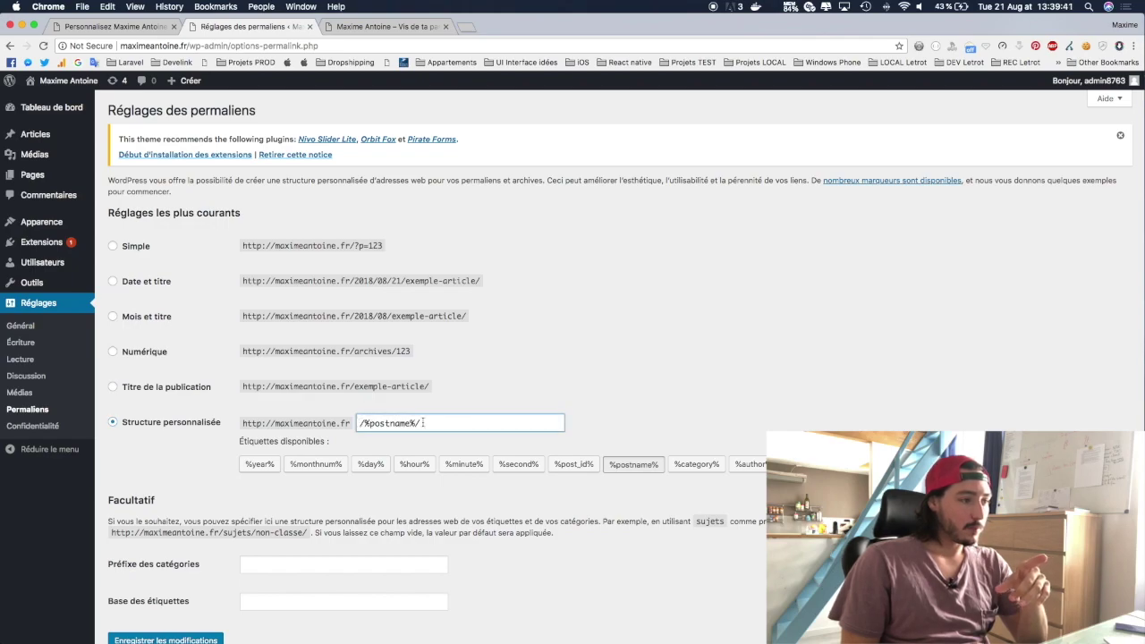
pyautogui.click(694, 465)
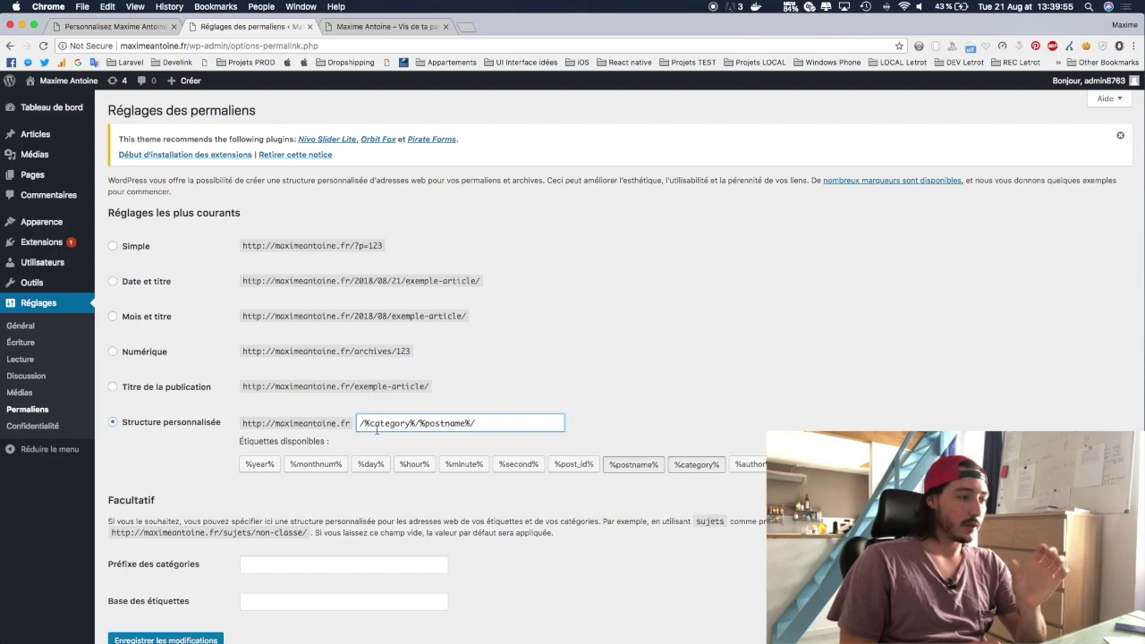
pyautogui.scroll(-2, 181, 429)
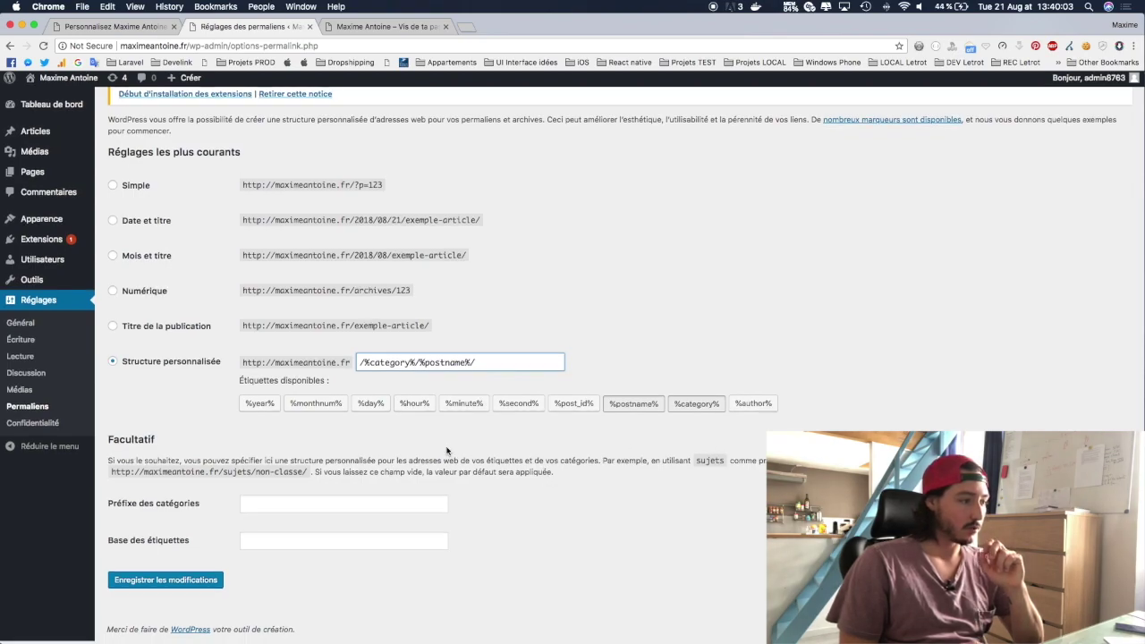
pyautogui.click(166, 582)
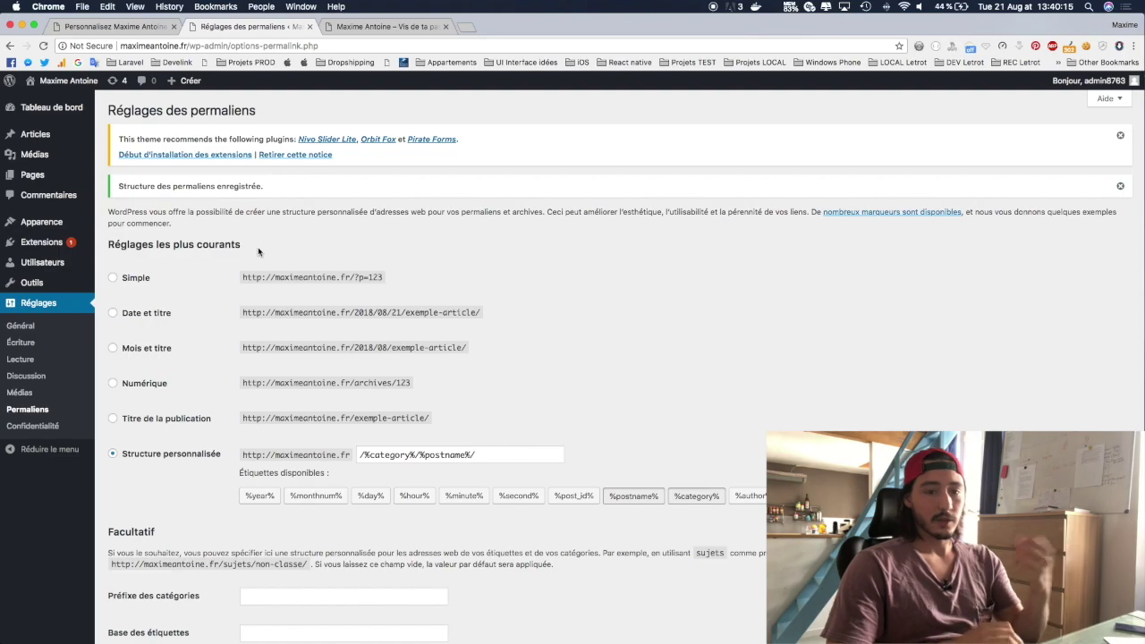
pyautogui.click(34, 426)
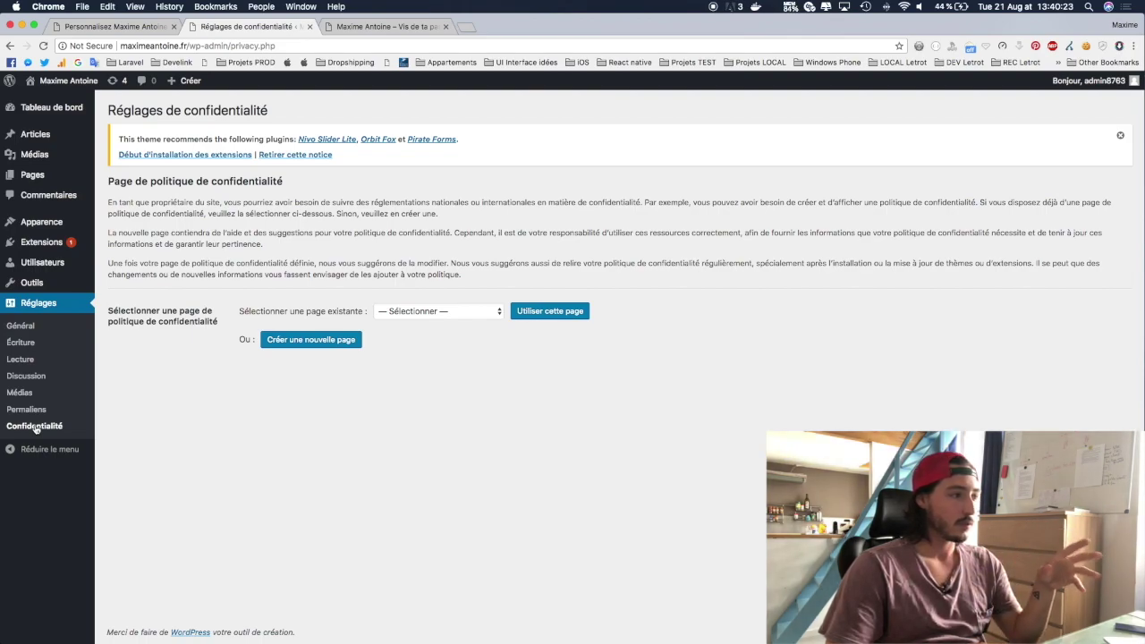
# Step: Browse the existing-page list and check the live site before choosing a privacy page
pyautogui.click(466, 312)
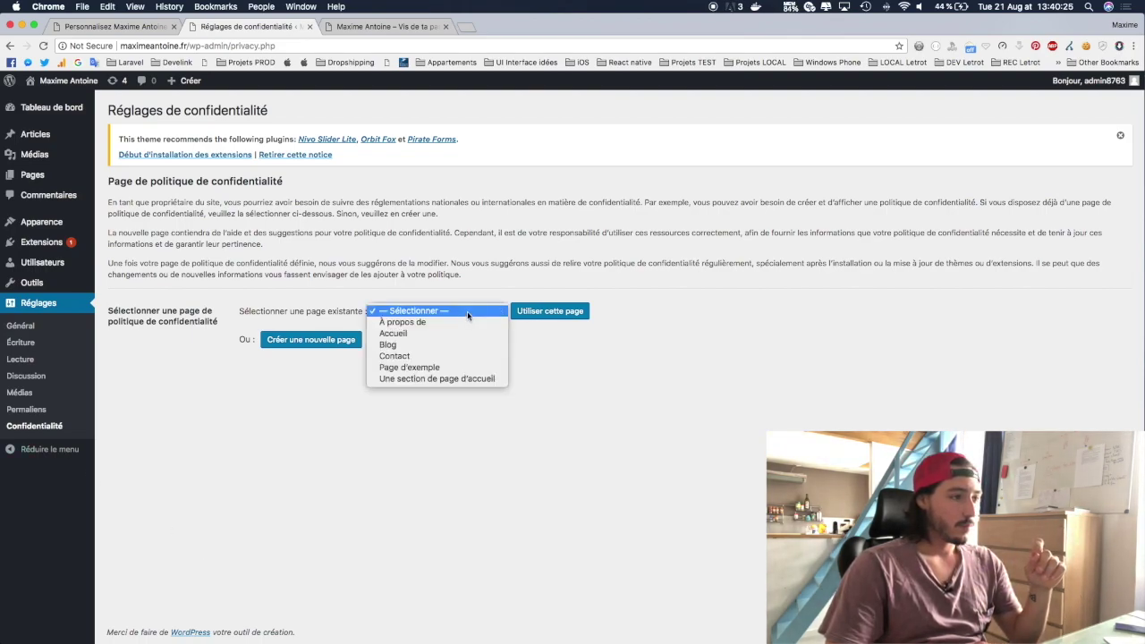
pyautogui.click(469, 310)
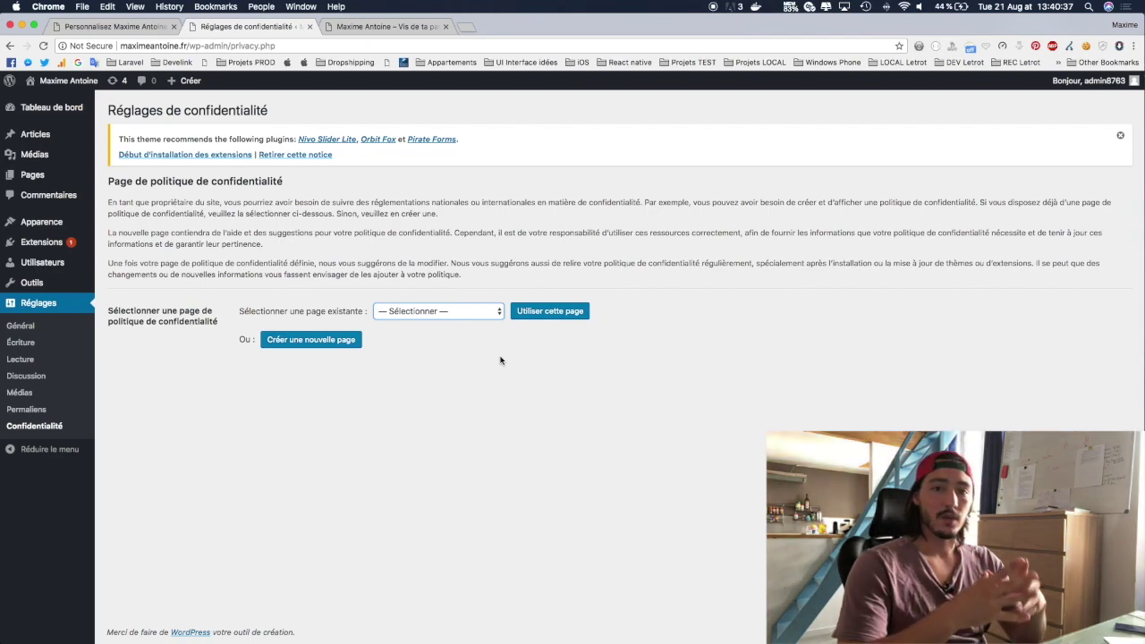
pyautogui.click(471, 312)
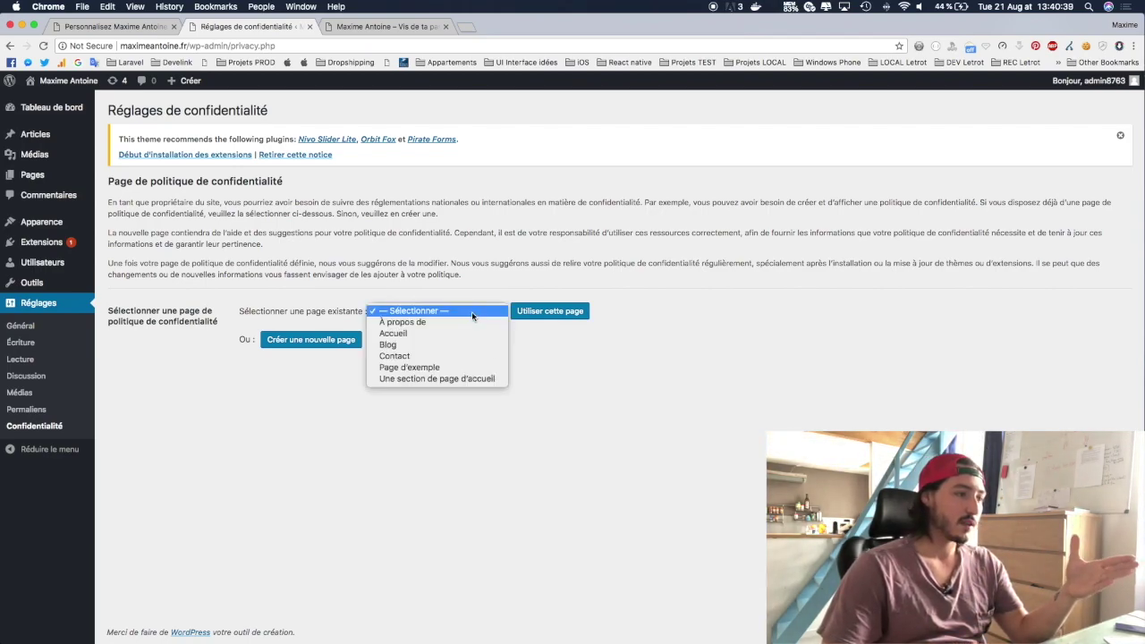
pyautogui.click(540, 389)
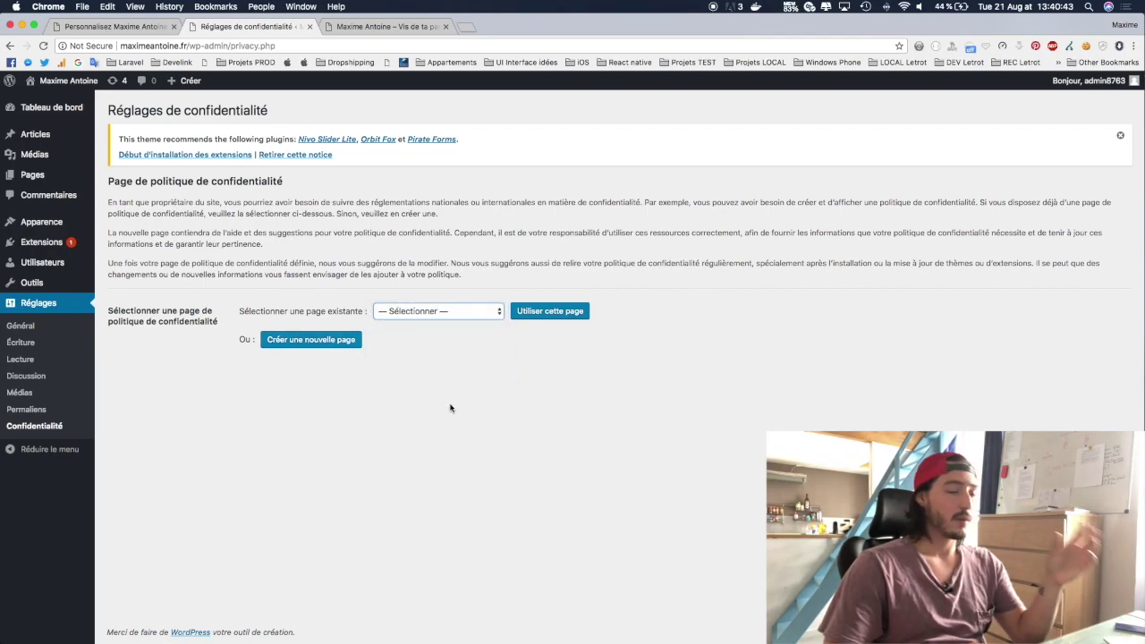
pyautogui.click(387, 26)
pyautogui.scroll(-5, 512, 318)
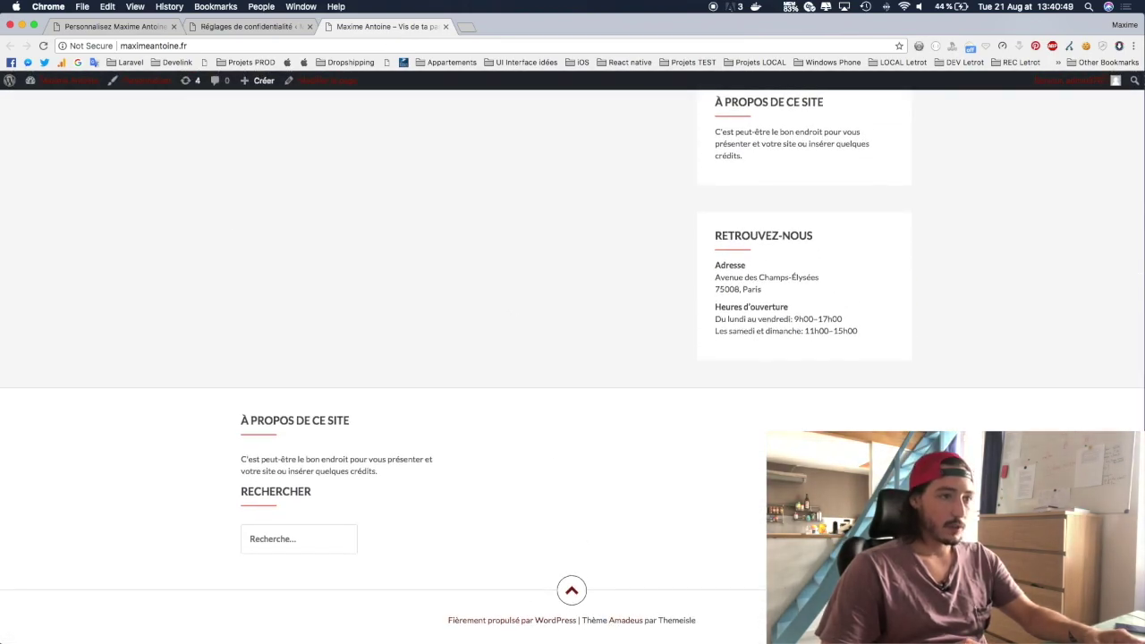
pyautogui.scroll(10, 897, 227)
pyautogui.click(255, 26)
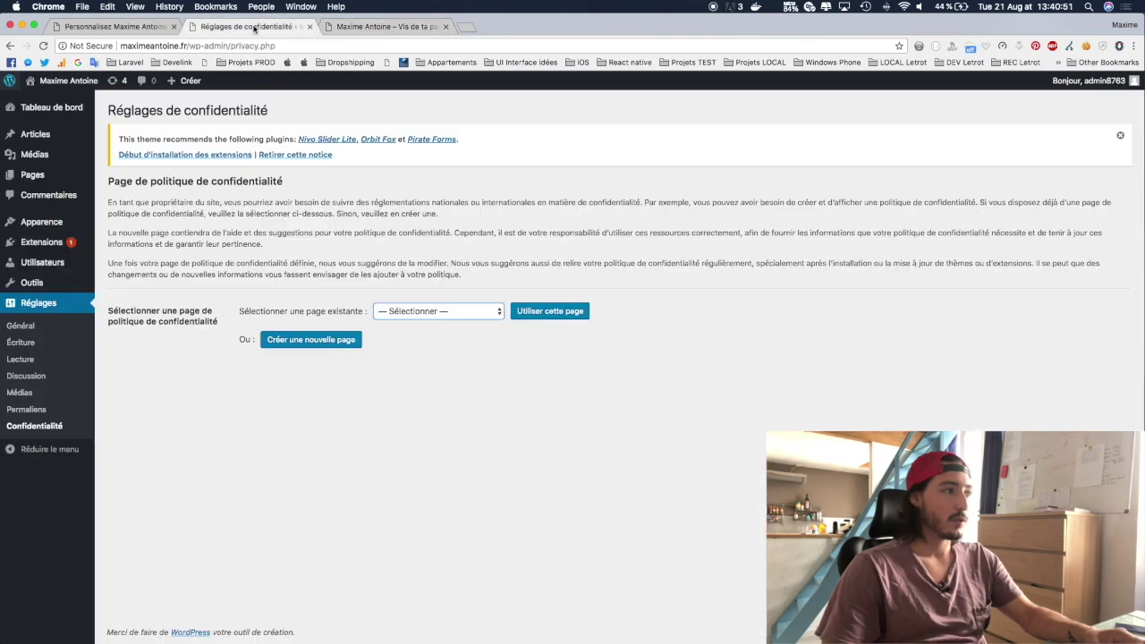
# Step: Choose 'À propos de' as the privacy policy page and apply it
pyautogui.click(446, 312)
pyautogui.click(445, 324)
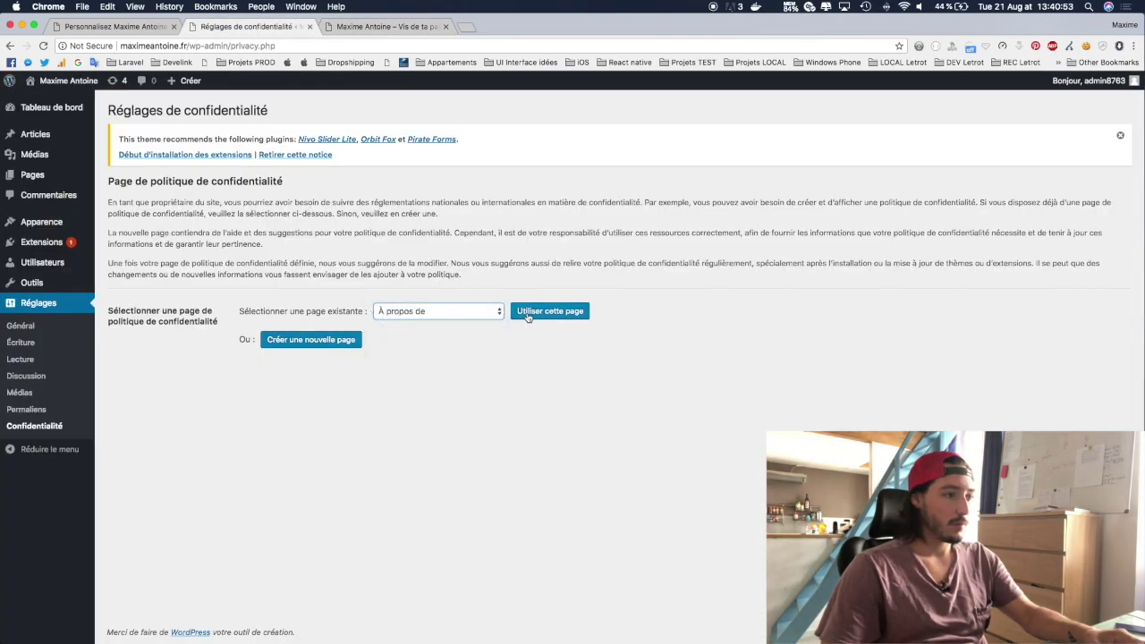
pyautogui.click(529, 315)
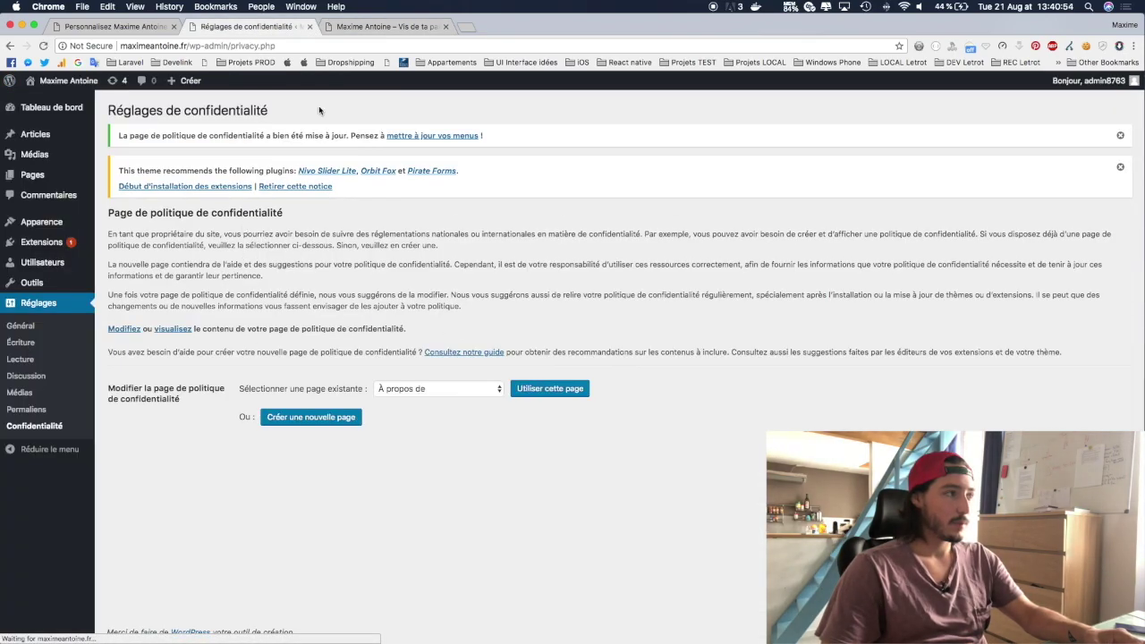
pyautogui.click(383, 30)
pyautogui.press('super+r')
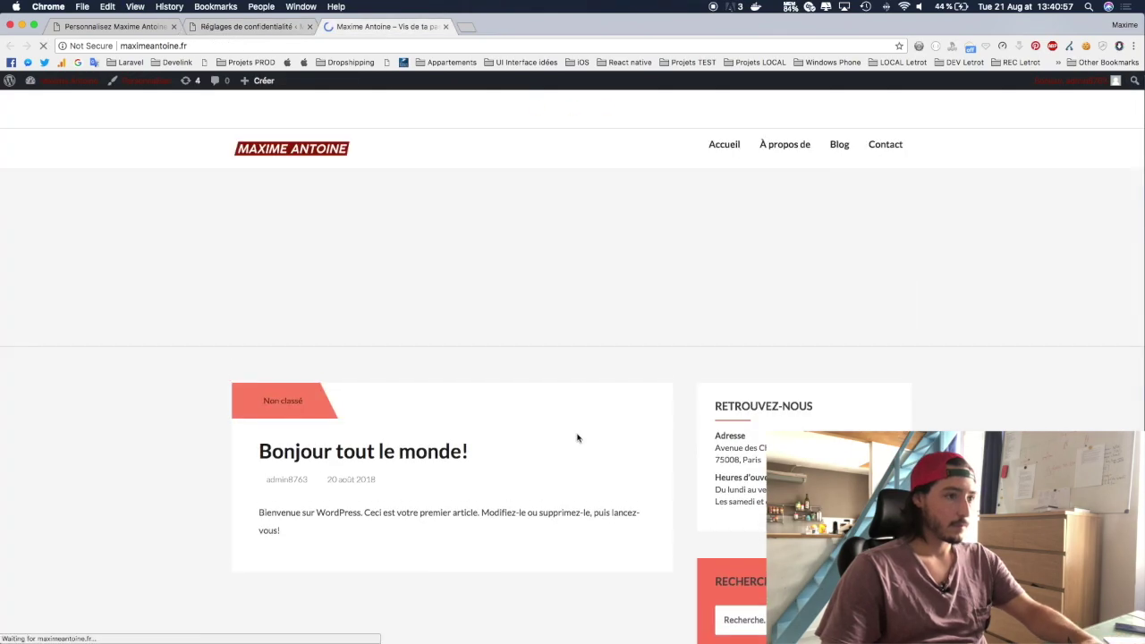
pyautogui.scroll(-15, 577, 438)
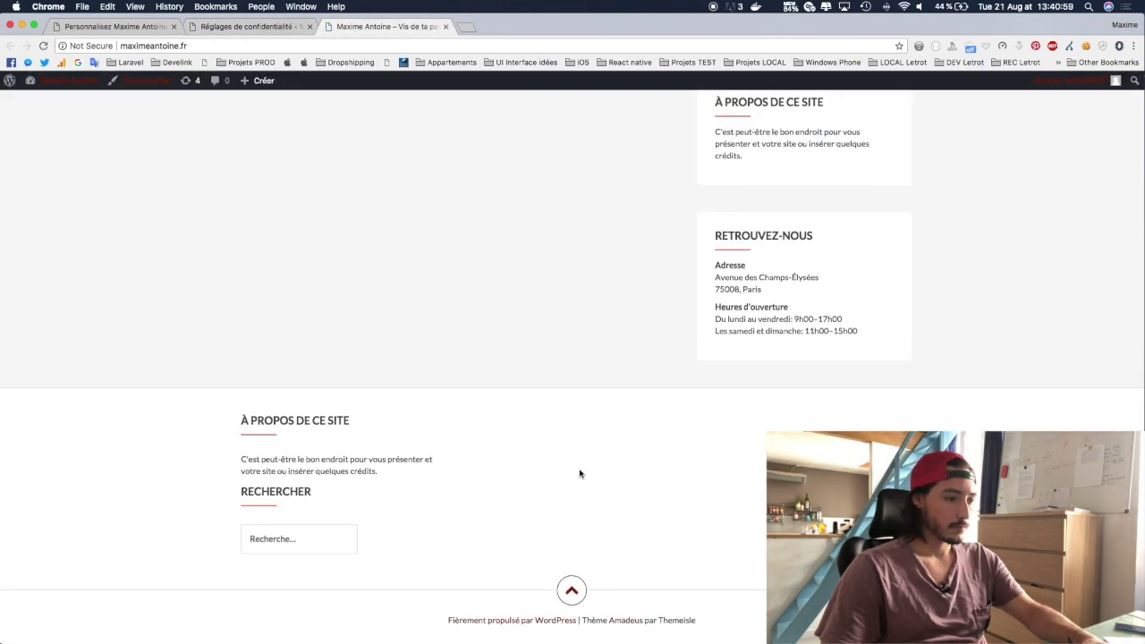
pyautogui.scroll(15, 738, 607)
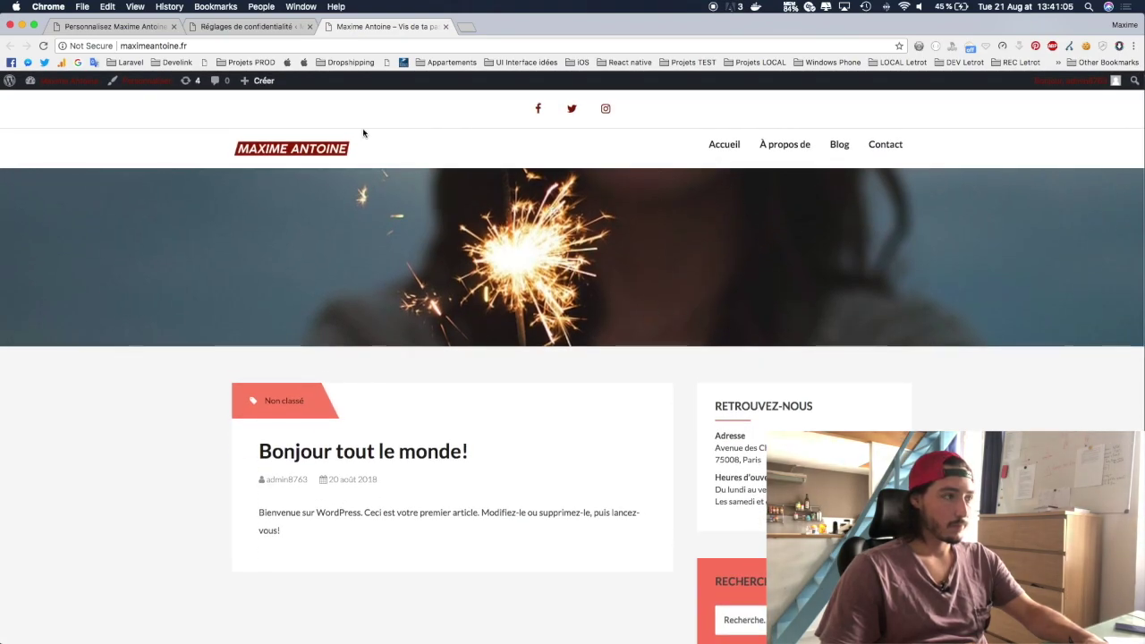
pyautogui.scroll(-15, 363, 133)
pyautogui.scroll(15, 358, 97)
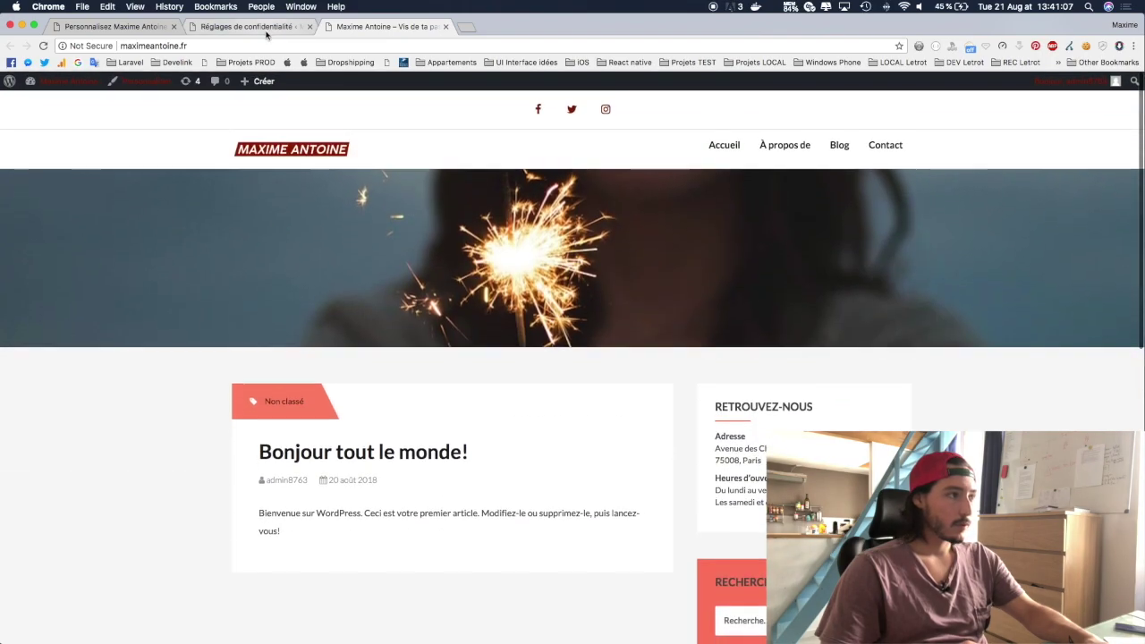
pyautogui.click(277, 29)
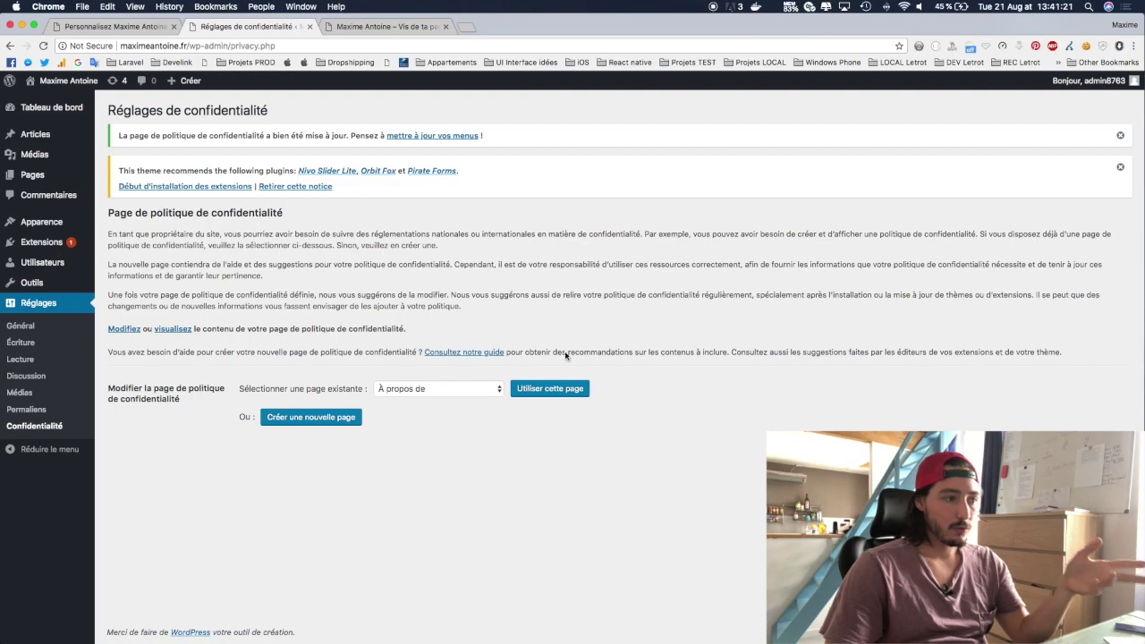
# Step: Reset the privacy policy page to '— Sélectionner —' and apply the empty choice
pyautogui.click(464, 390)
pyautogui.click(470, 374)
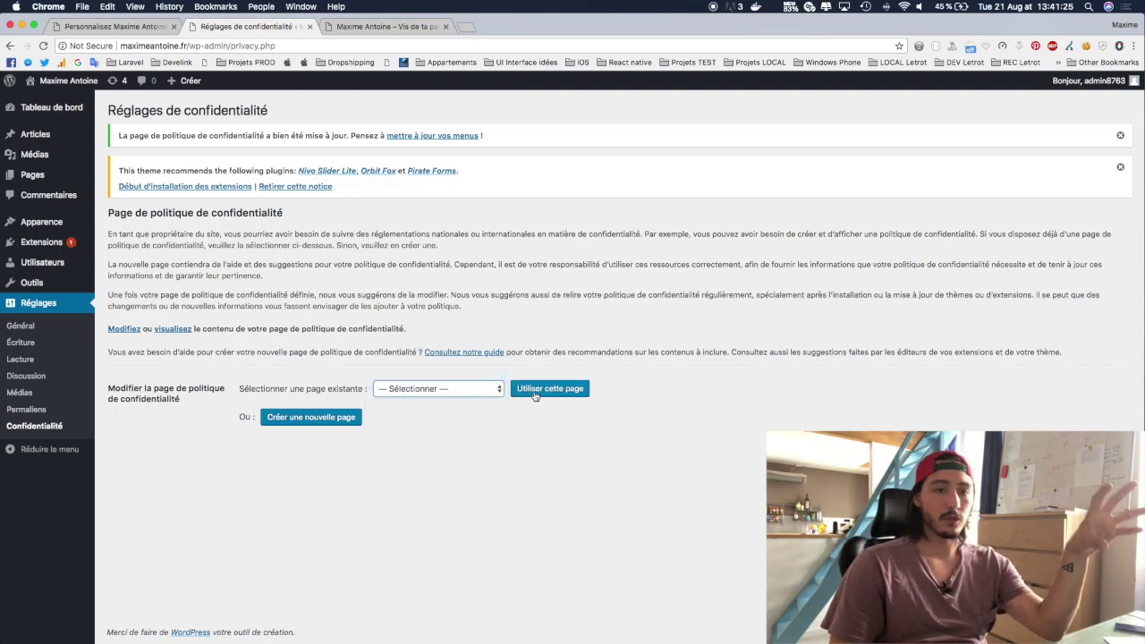
pyautogui.click(535, 396)
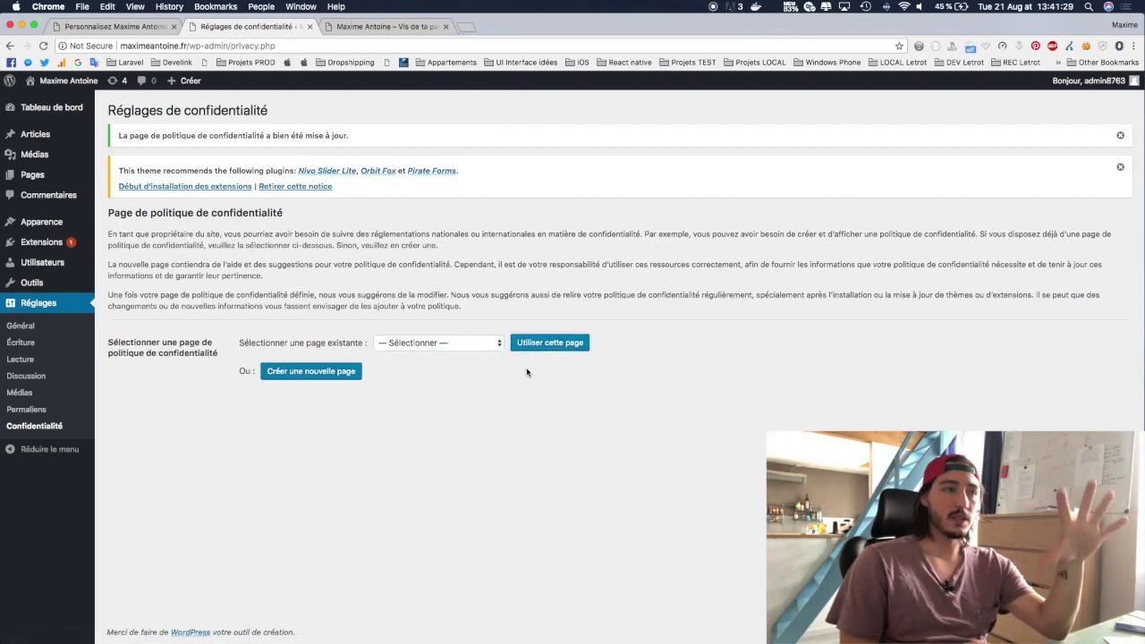
# Step: Check the live site, then return to the WordPress admin
pyautogui.hotkey('ctrl', 'Tab')
pyautogui.scroll(-10, 553, 406)
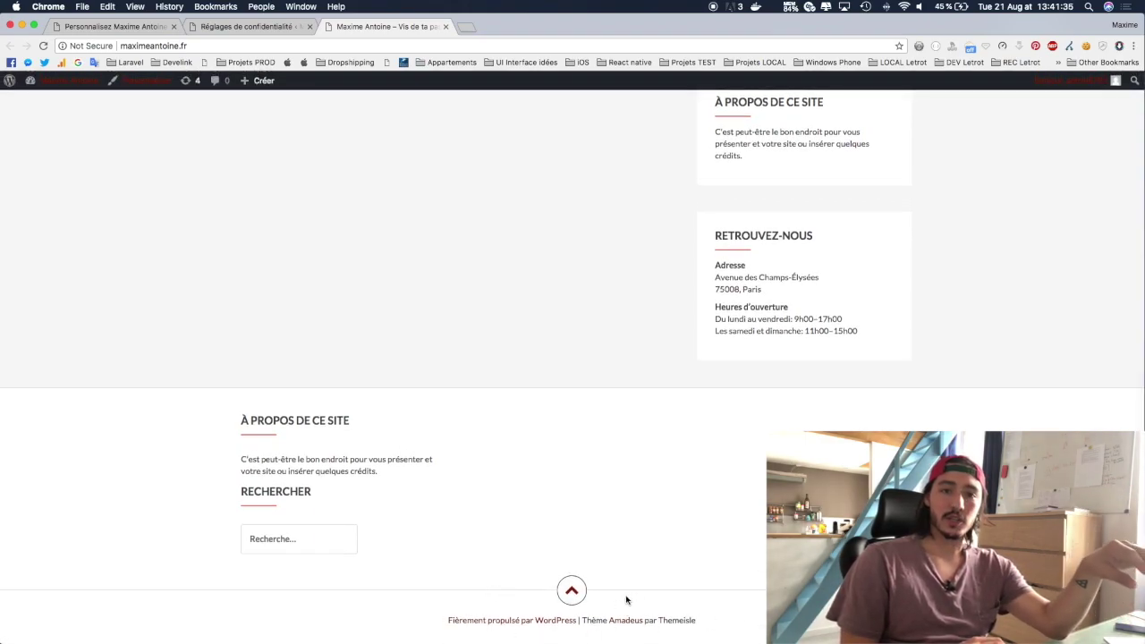
pyautogui.click(249, 26)
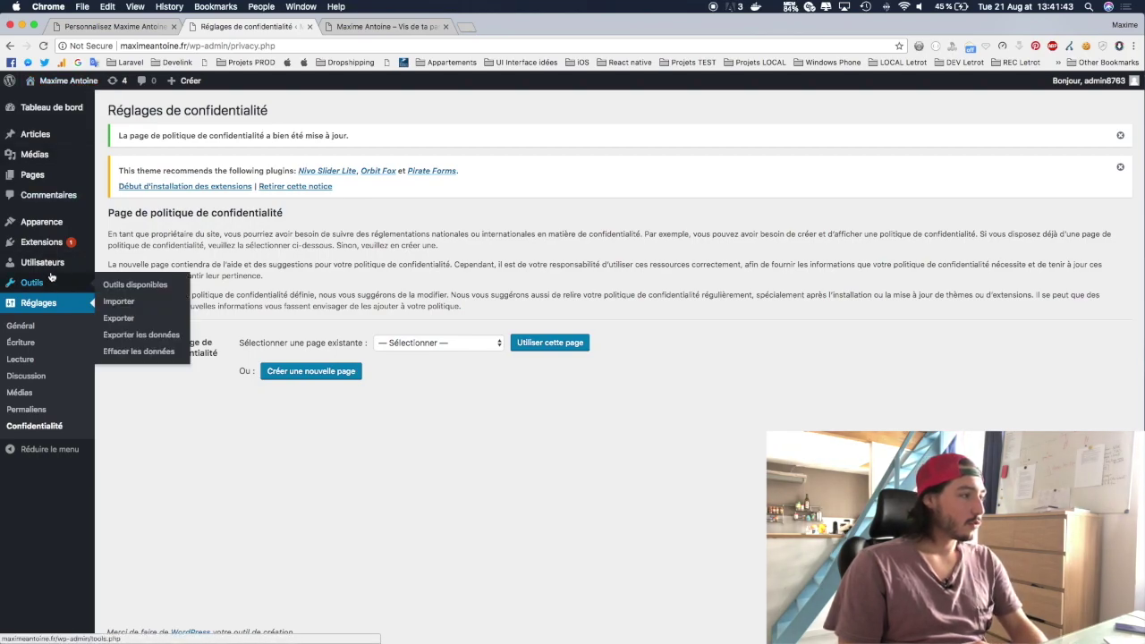
pyautogui.moveTo(50, 253)
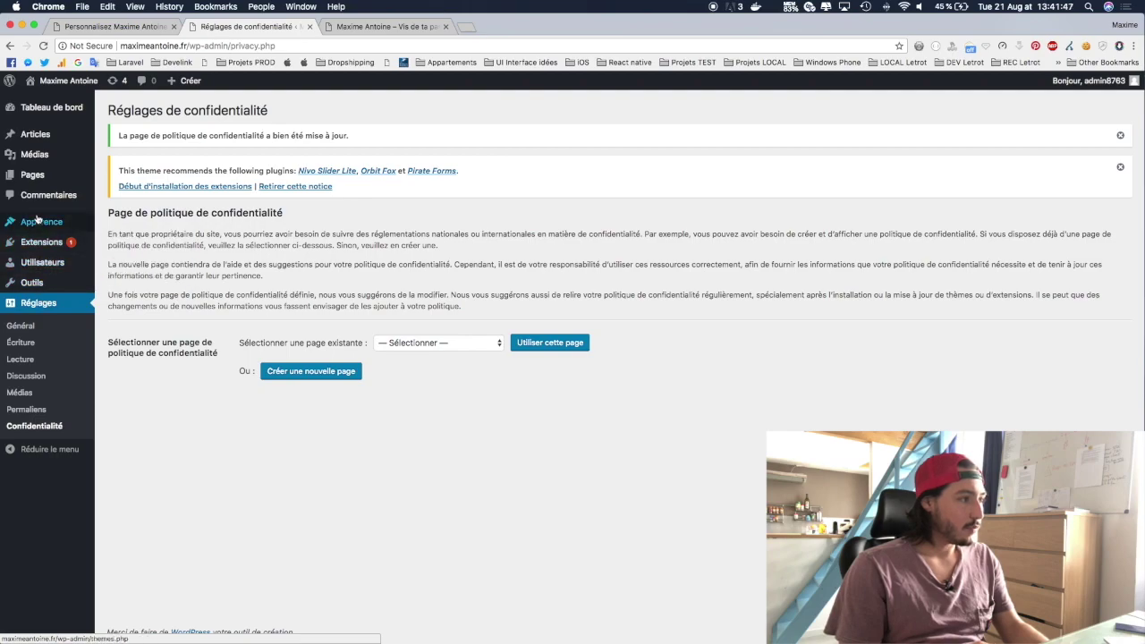
pyautogui.moveTo(37, 221)
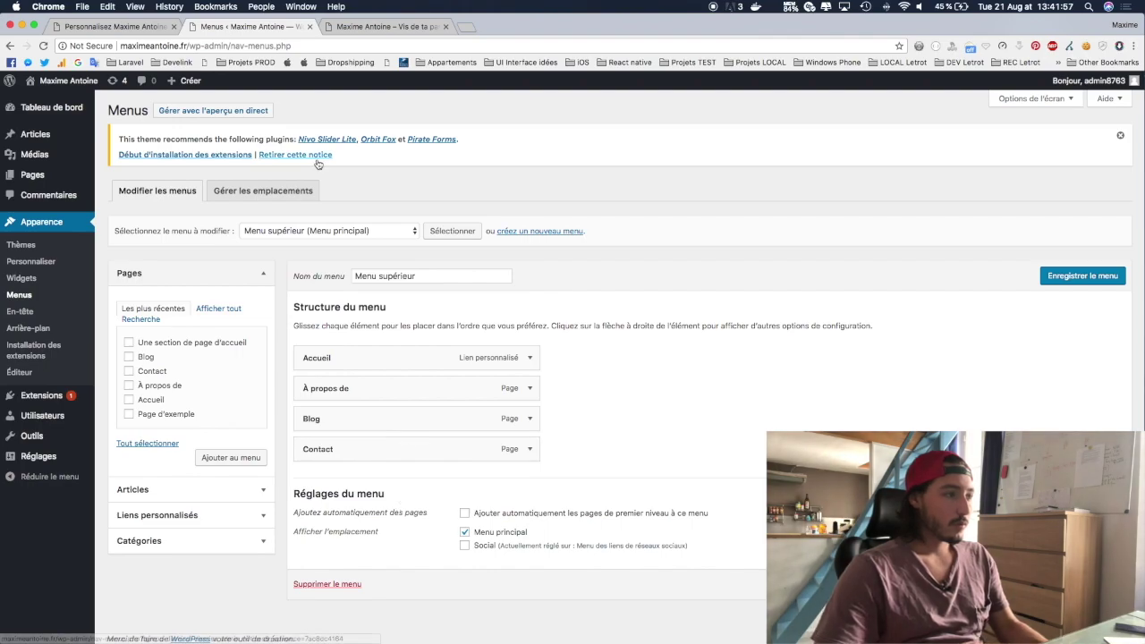
# Step: Load Menu supérieur in the menu editor and compare it with the live site's header
pyautogui.click(364, 230)
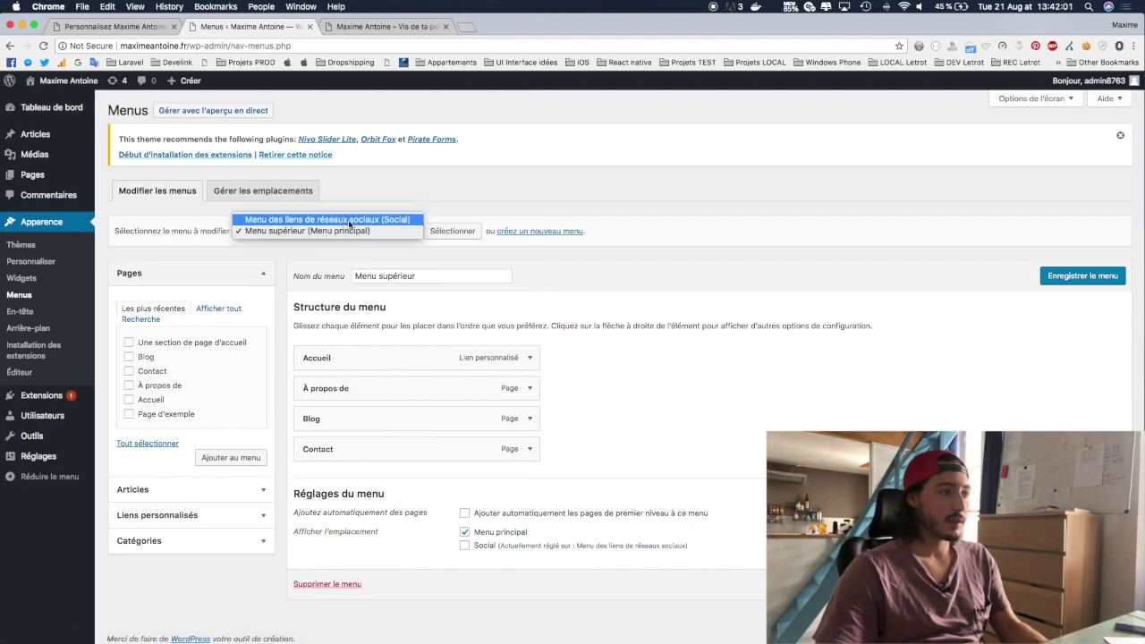
pyautogui.click(349, 232)
pyautogui.click(462, 229)
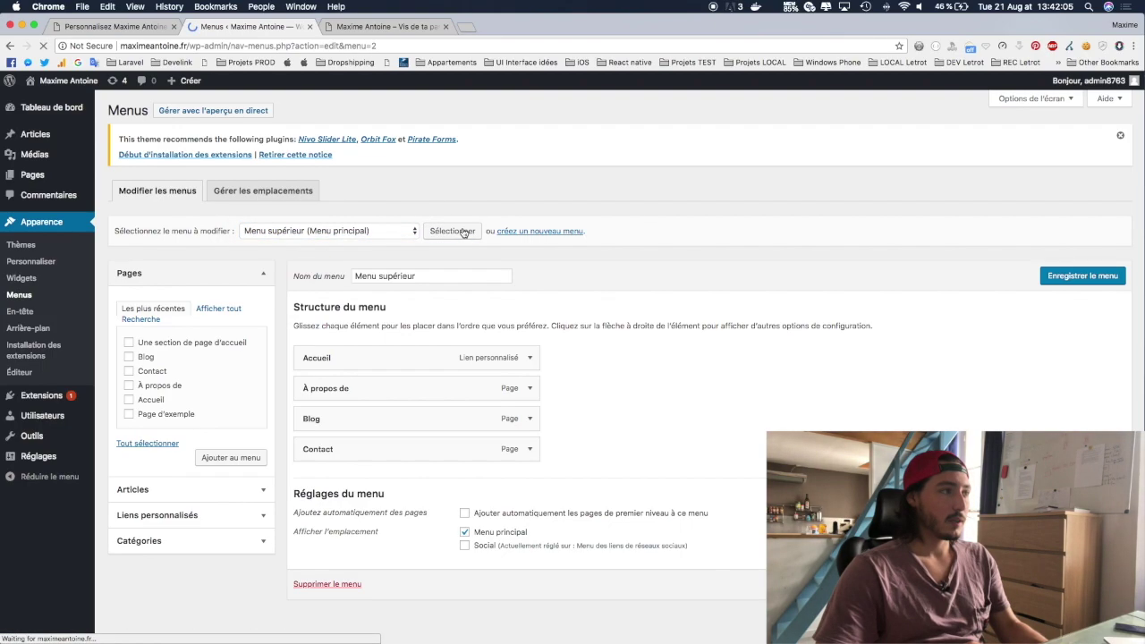
pyautogui.click(358, 26)
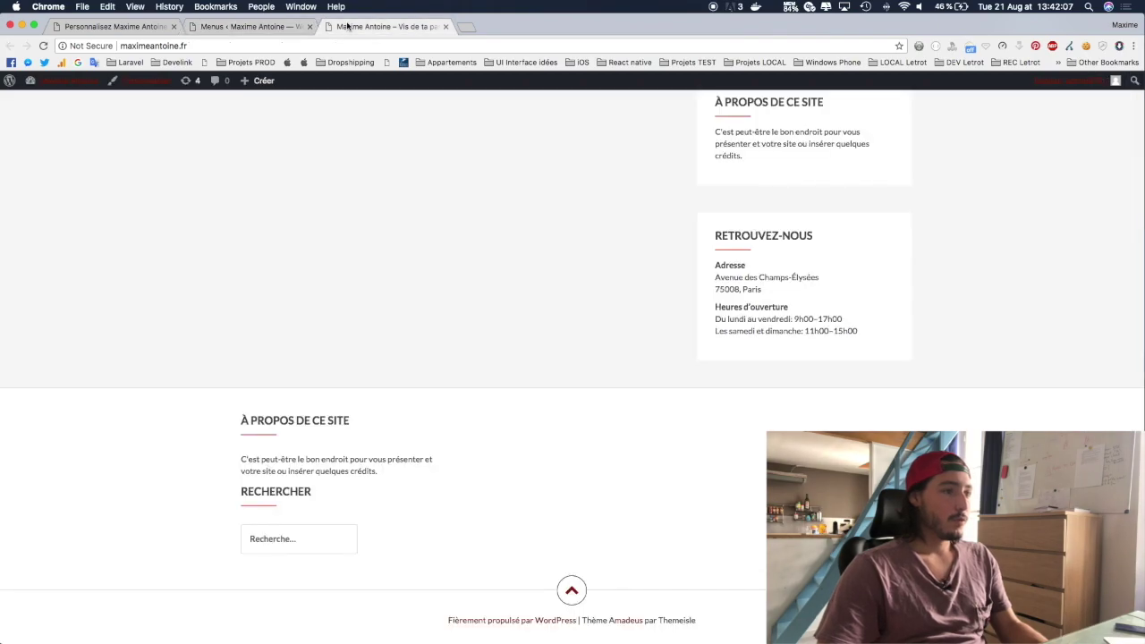
pyautogui.scroll(10, 767, 288)
pyautogui.scroll(3, 767, 289)
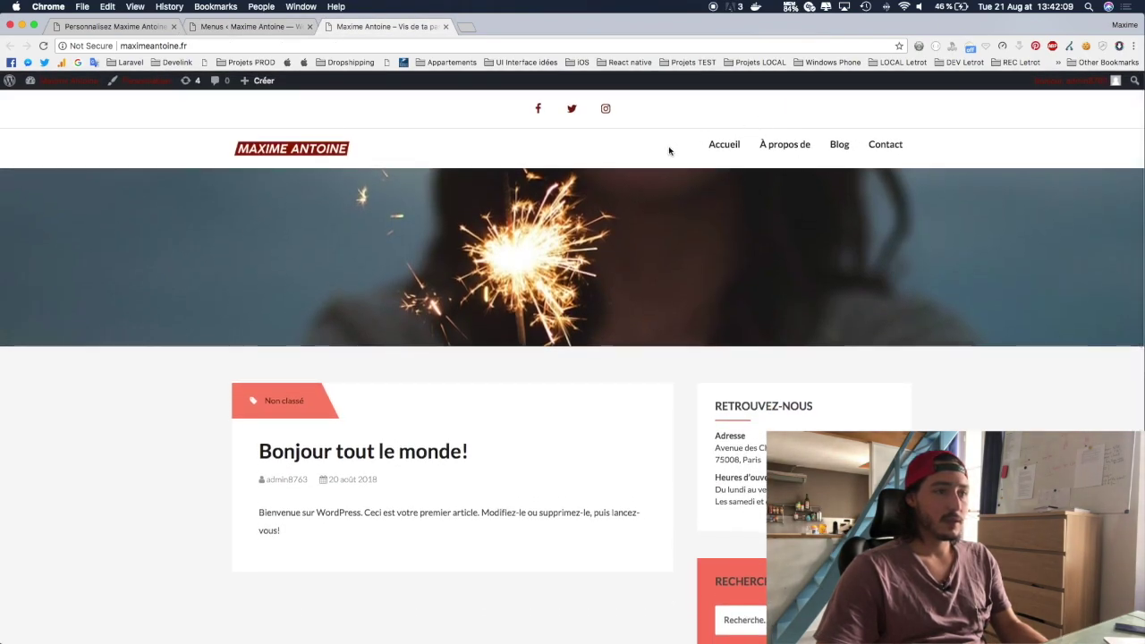
pyautogui.click(246, 26)
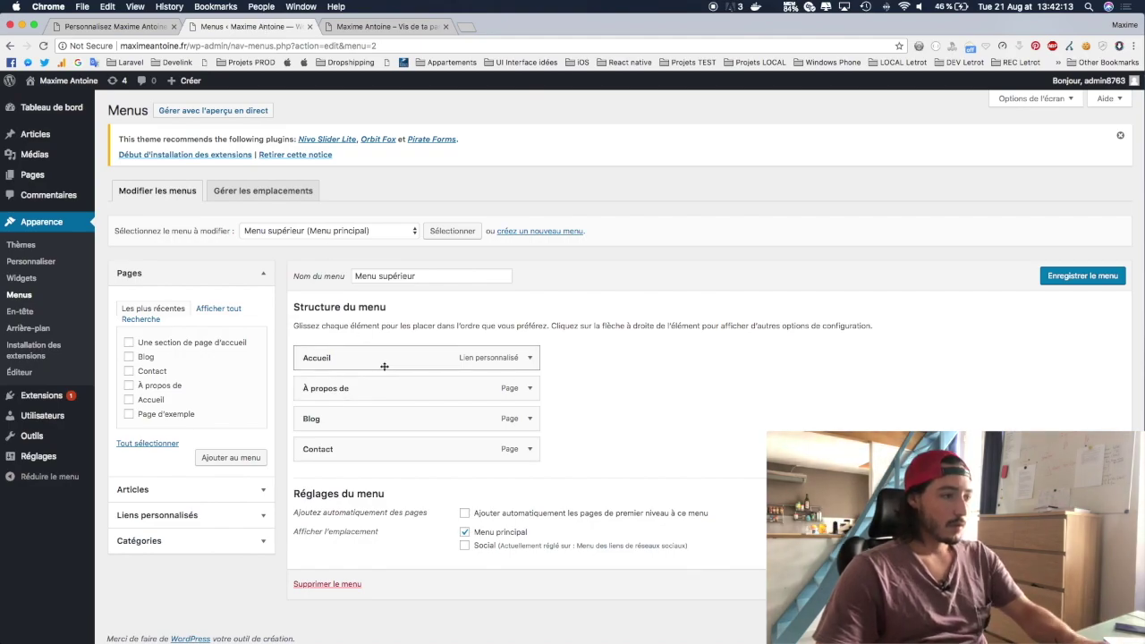
# Step: Inspect the Accueil item's URL and remove À propos de from the menu
pyautogui.click(530, 358)
pyautogui.scroll(-3, 528, 358)
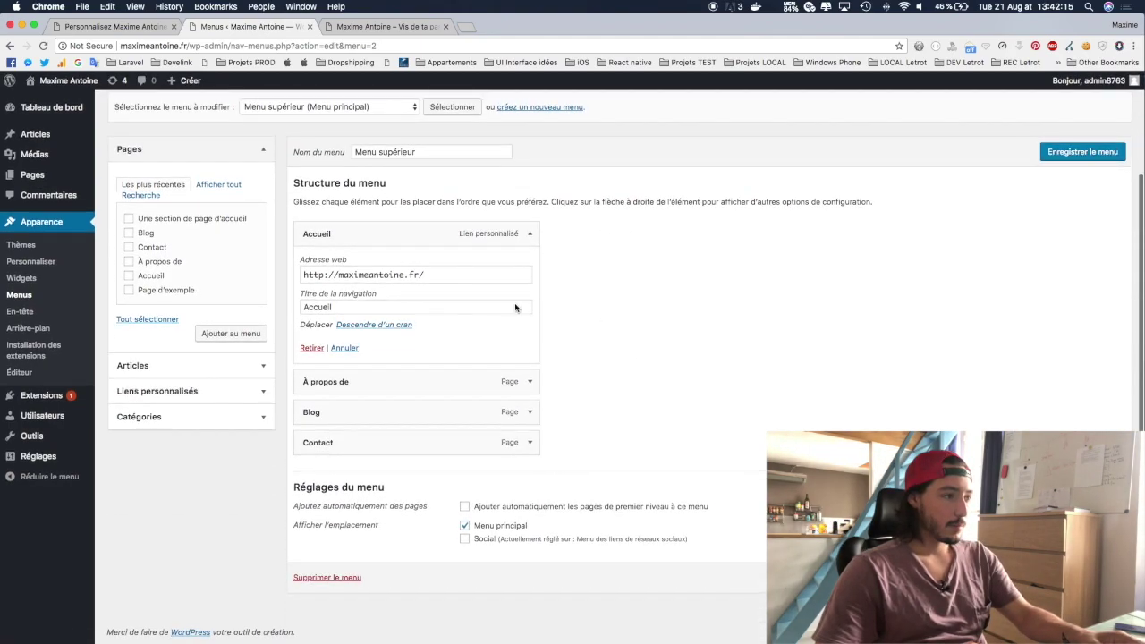
pyautogui.moveTo(301, 274); pyautogui.dragTo(437, 275)
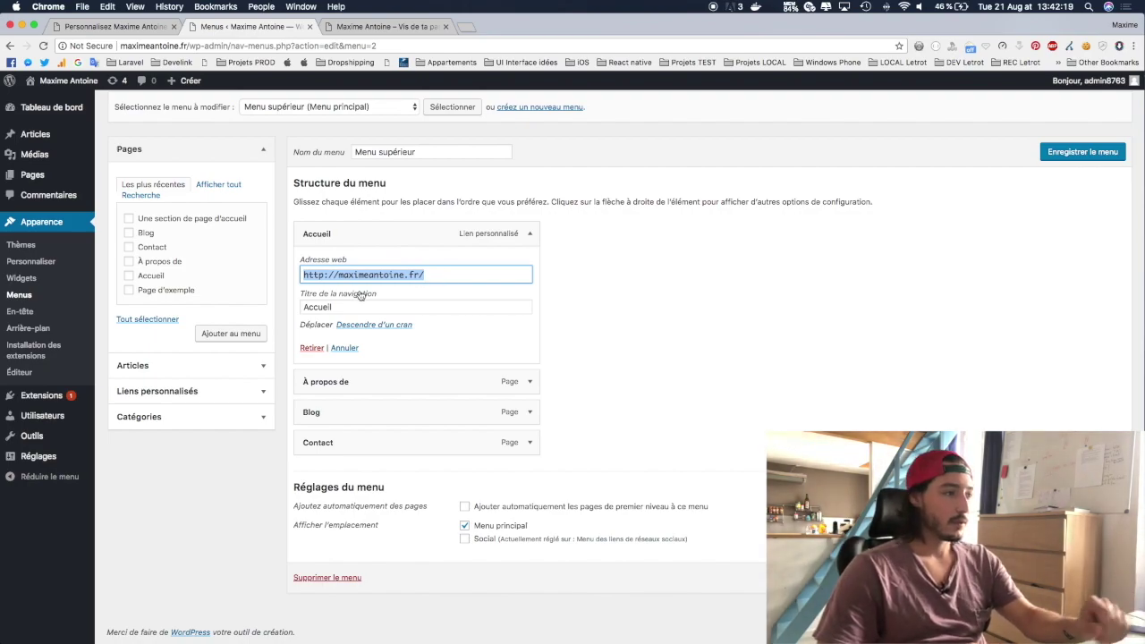
pyautogui.click(531, 382)
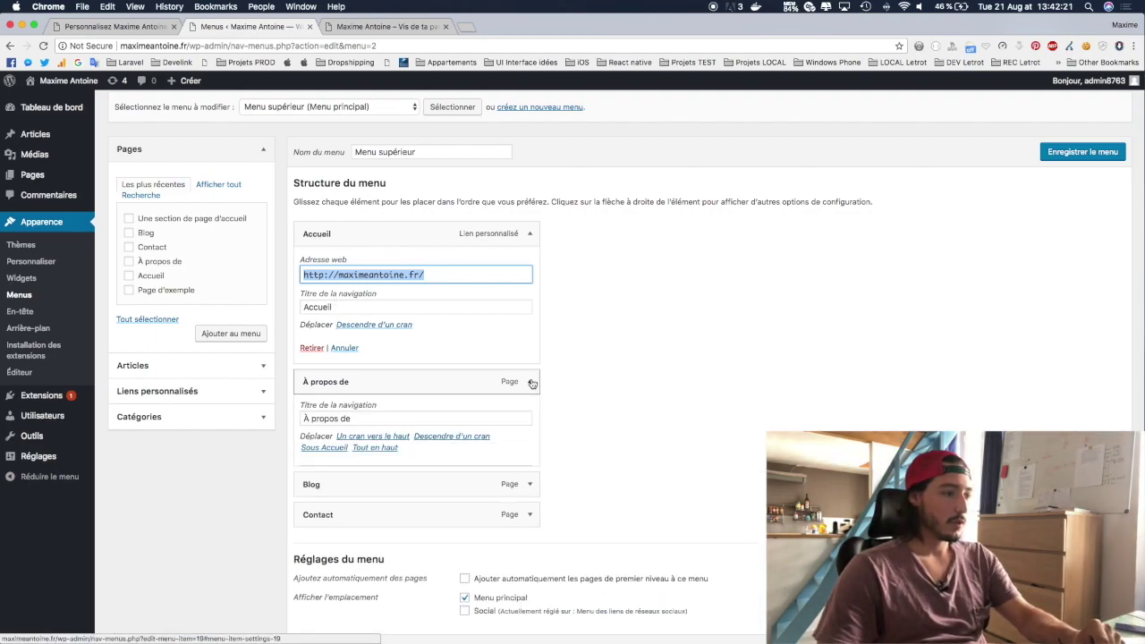
pyautogui.scroll(-3, 639, 333)
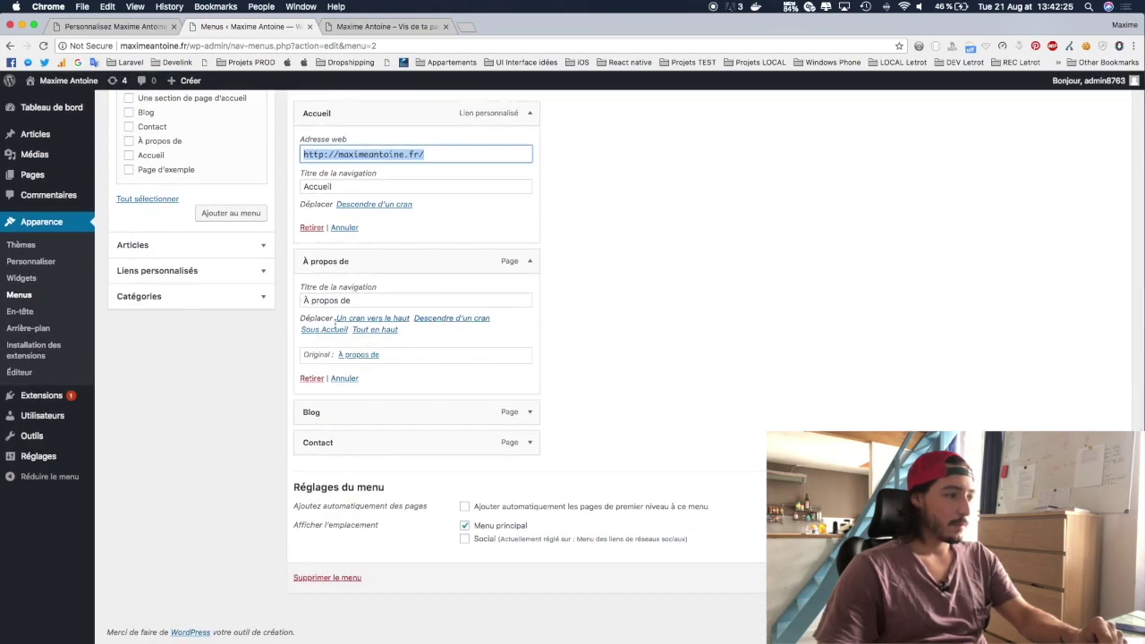
pyautogui.click(320, 379)
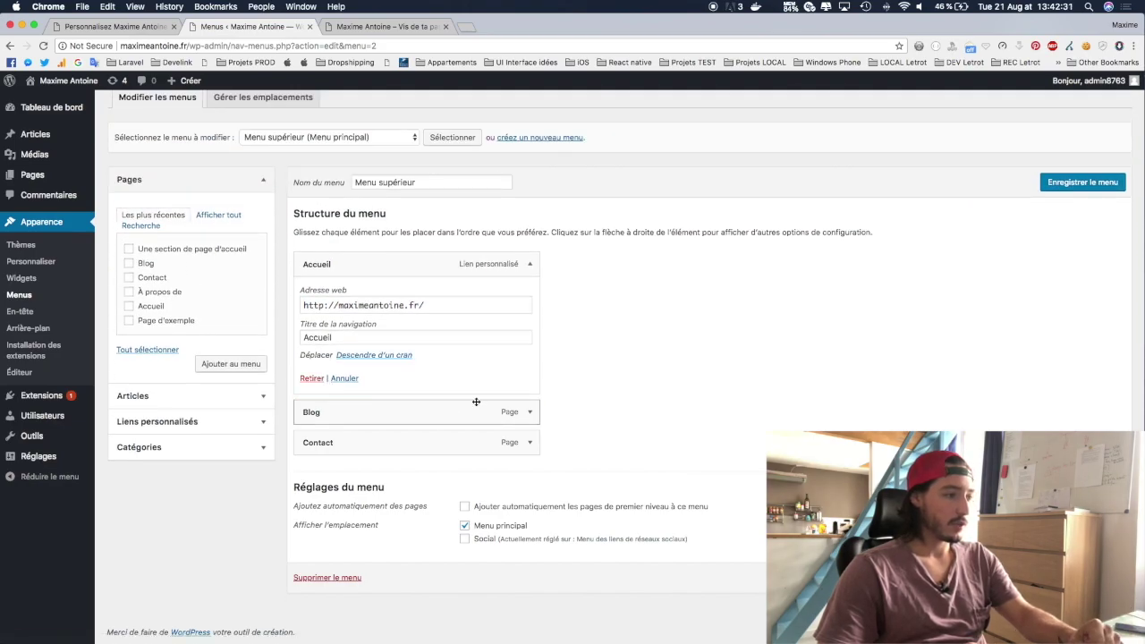
# Step: Remove the Contact item from Menu supérieur
pyautogui.click(530, 412)
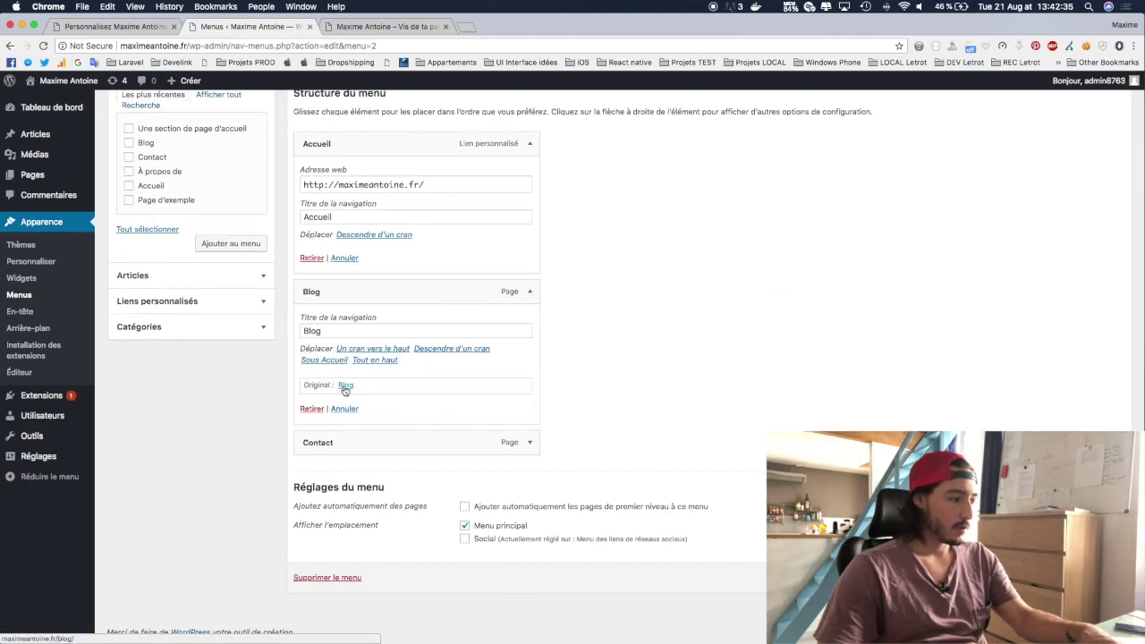
pyautogui.scroll(1, 531, 440)
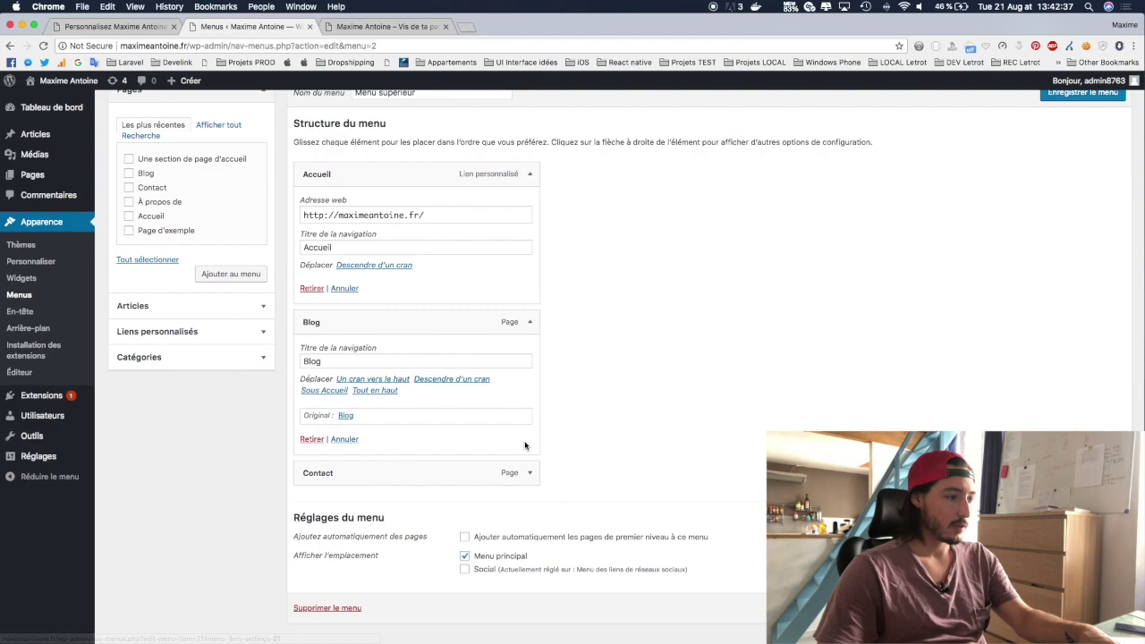
pyautogui.click(531, 474)
pyautogui.scroll(-2, 530, 473)
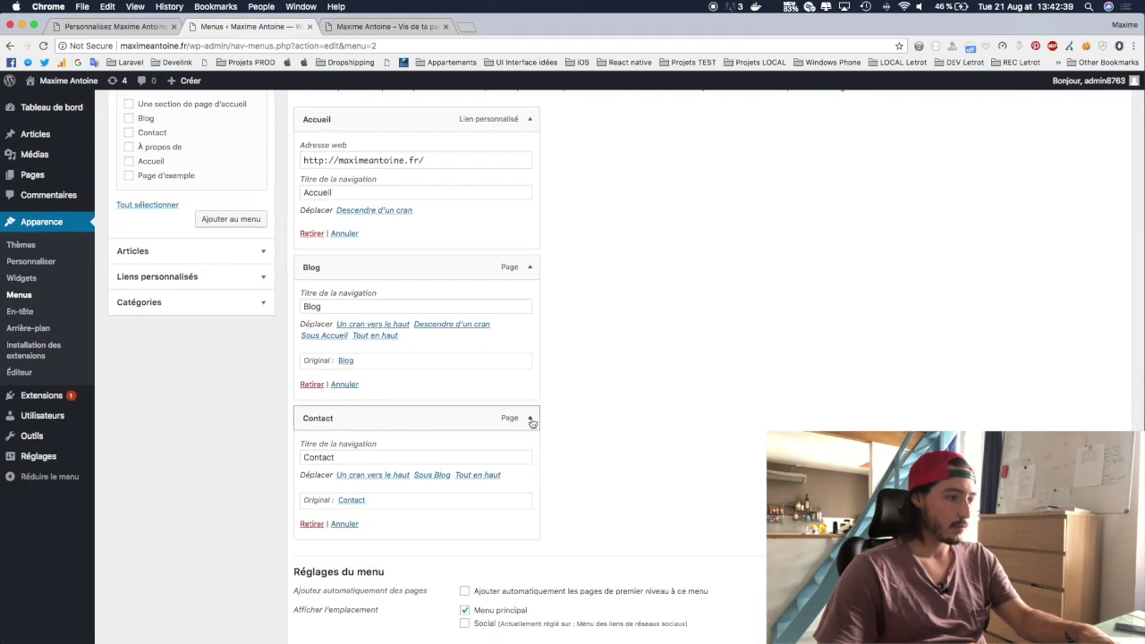
pyautogui.click(312, 523)
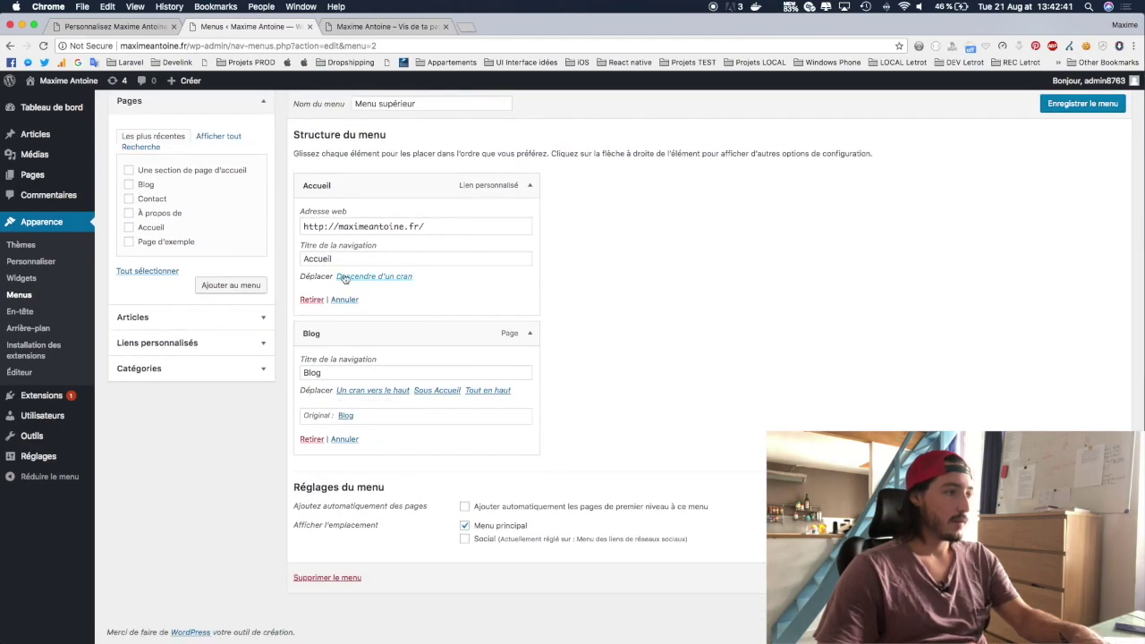
# Step: Save the menu and confirm the live header shows only Accueil and Blog
pyautogui.scroll(3, 519, 313)
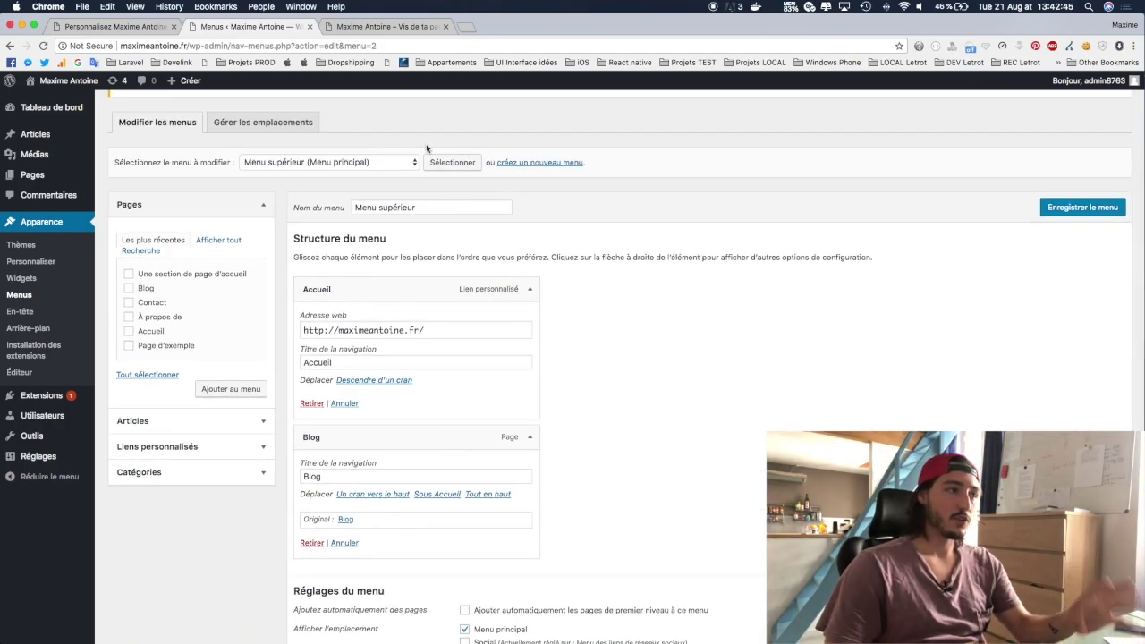
pyautogui.click(1083, 207)
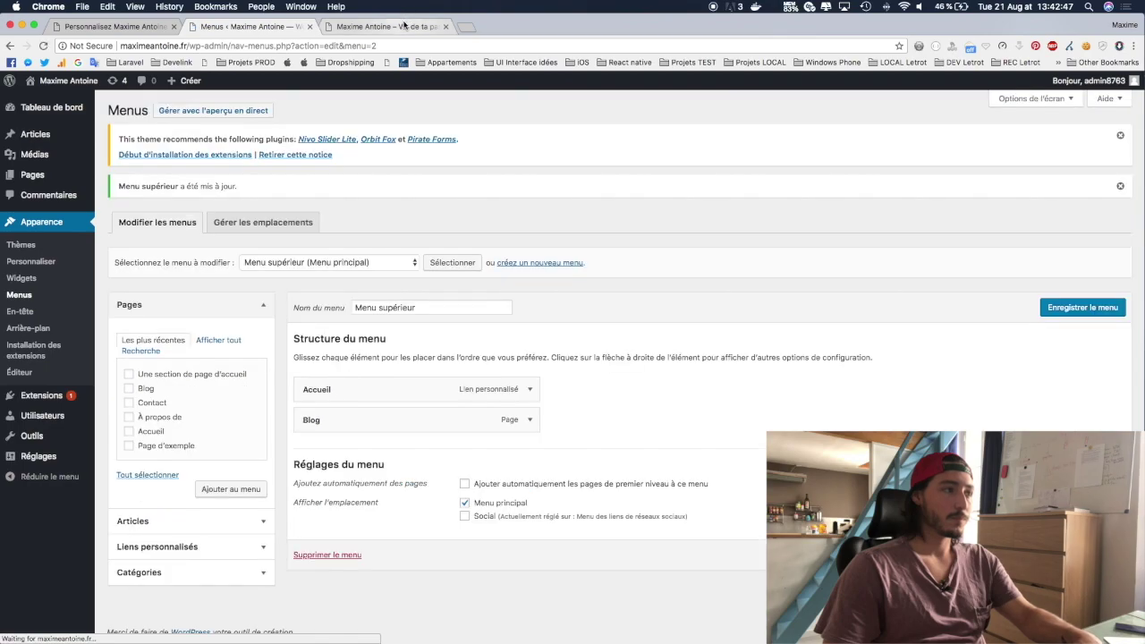
pyautogui.click(403, 27)
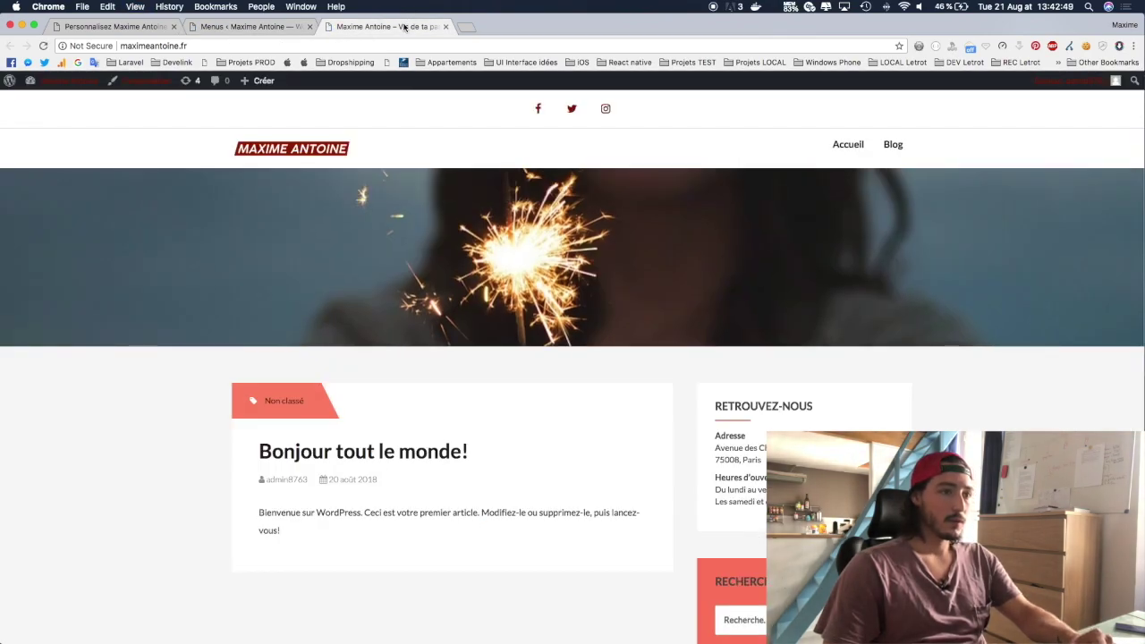
# Step: Browse the Catégories, Liens personnalisés and Pages boxes in the menu editor
pyautogui.click(255, 26)
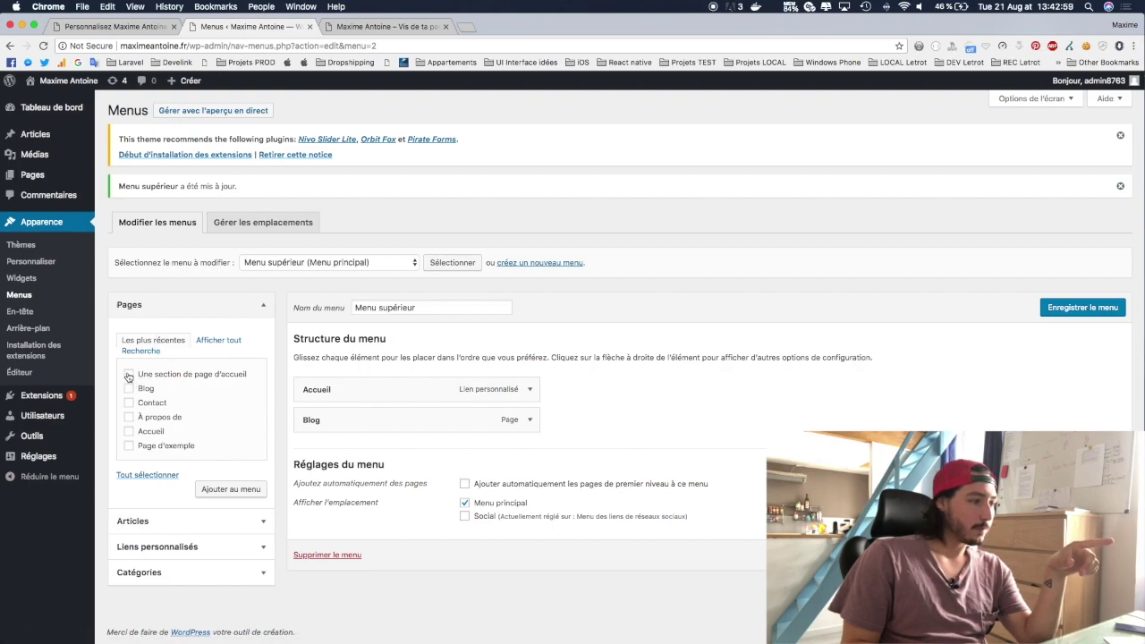
pyautogui.click(161, 573)
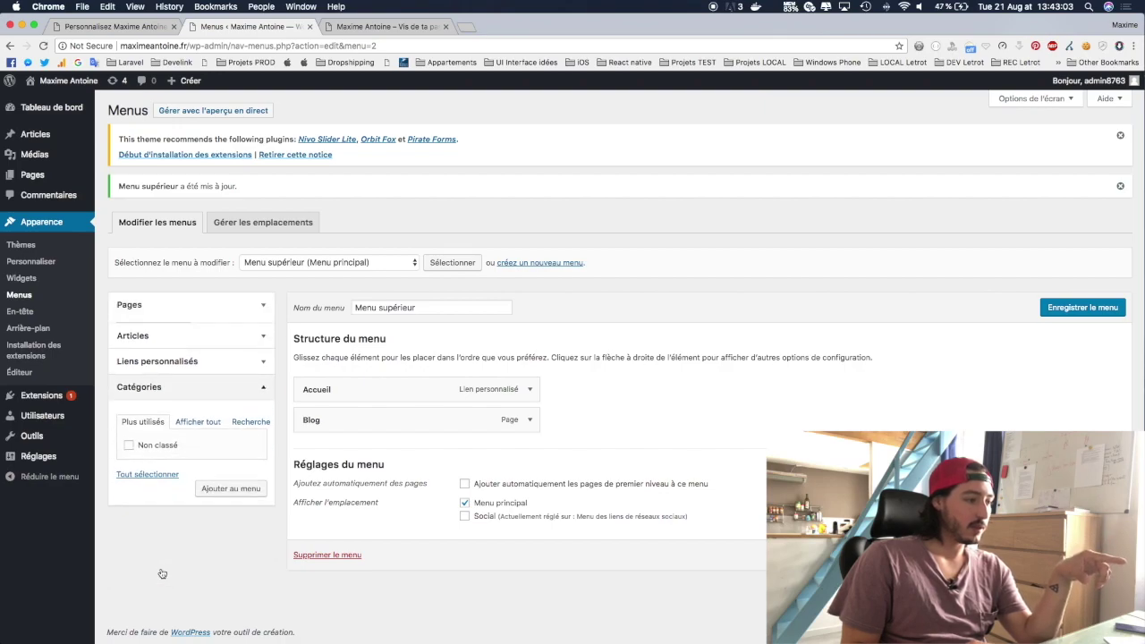
pyautogui.click(166, 357)
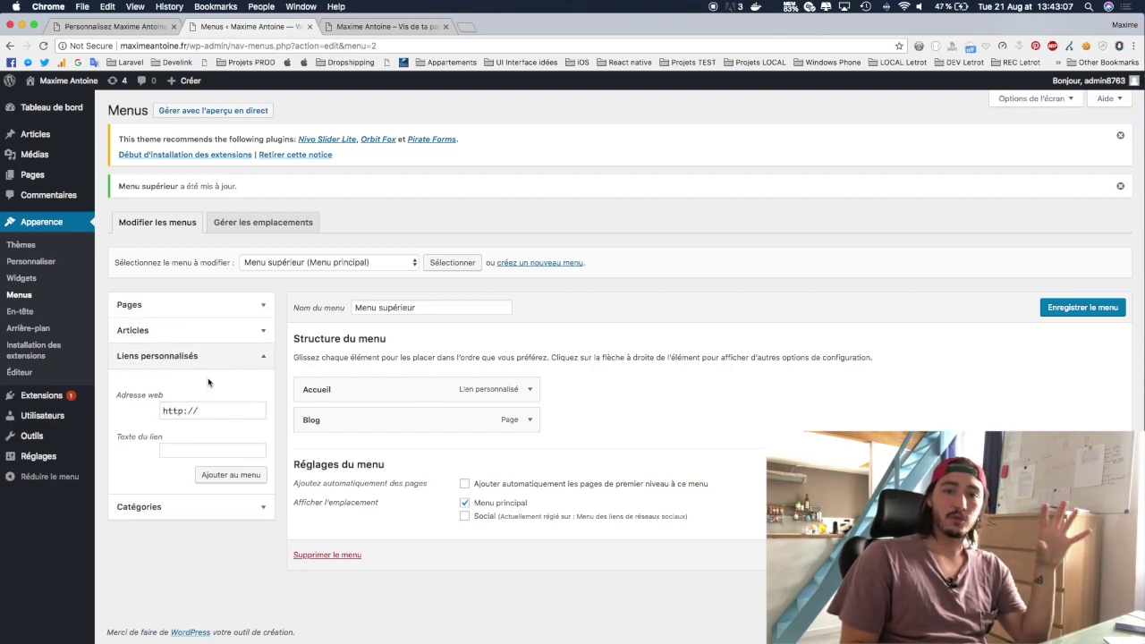
pyautogui.click(193, 315)
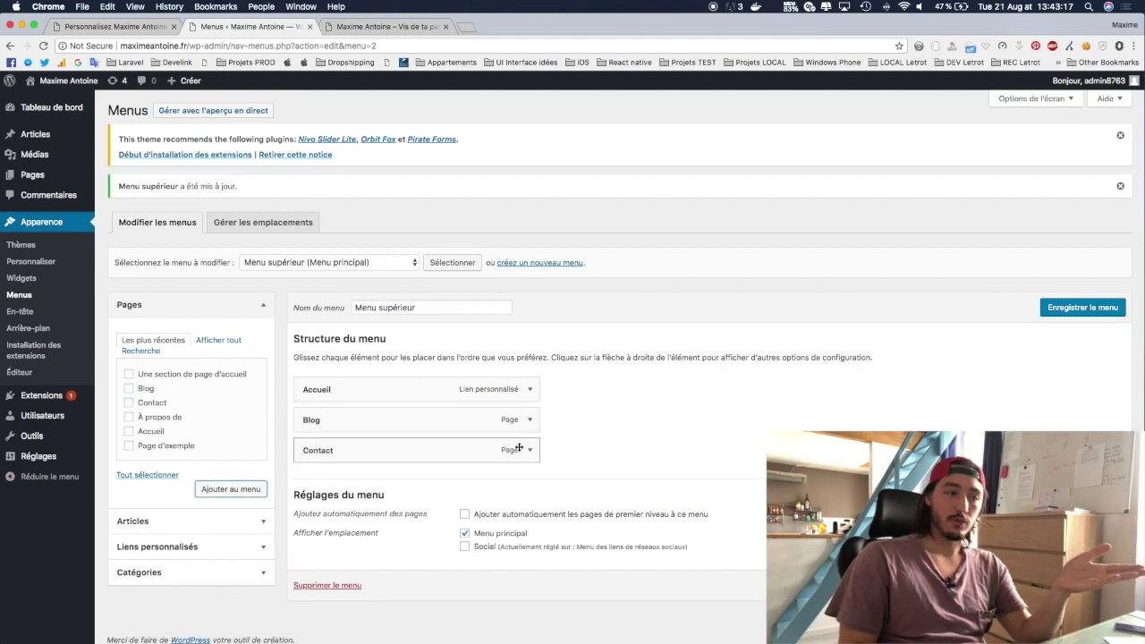
# Step: Save the menu with Contact added at the end and check the live header
pyautogui.click(1079, 307)
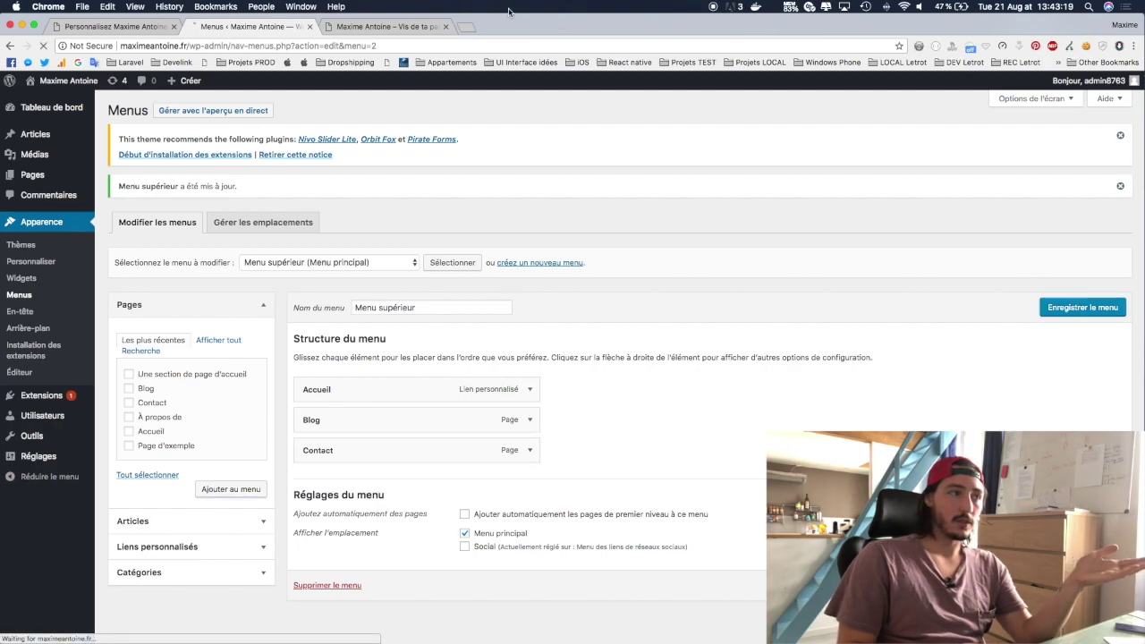
pyautogui.click(375, 27)
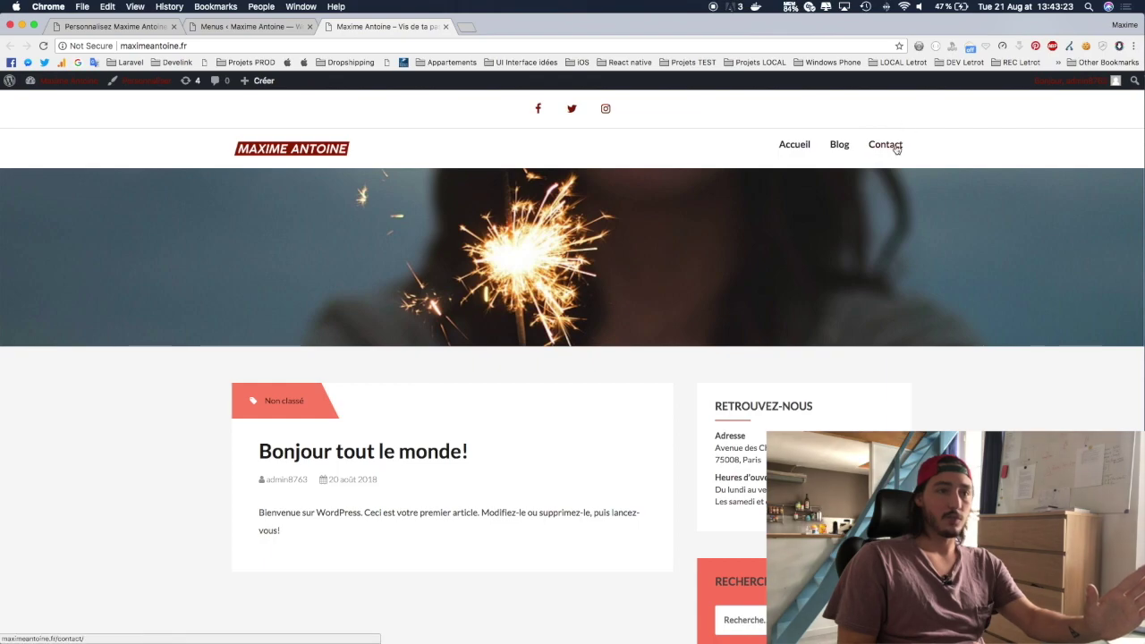
pyautogui.click(250, 25)
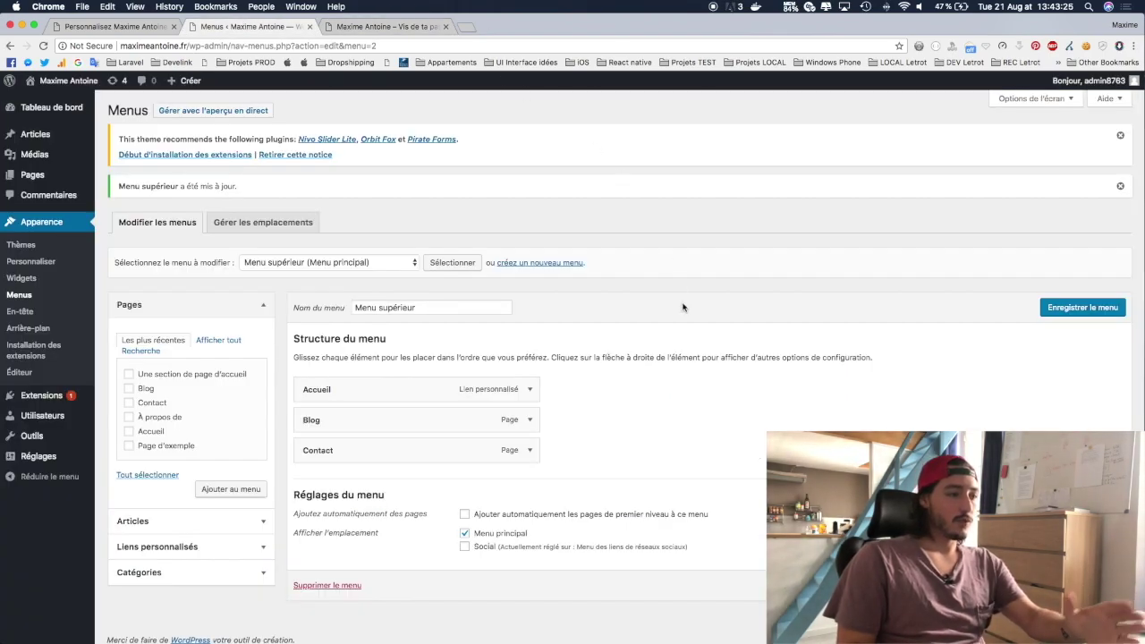
# Step: Move Contact to the top of the menu, save, and reload the site to check the order
pyautogui.moveTo(315, 449); pyautogui.dragTo(318, 373)
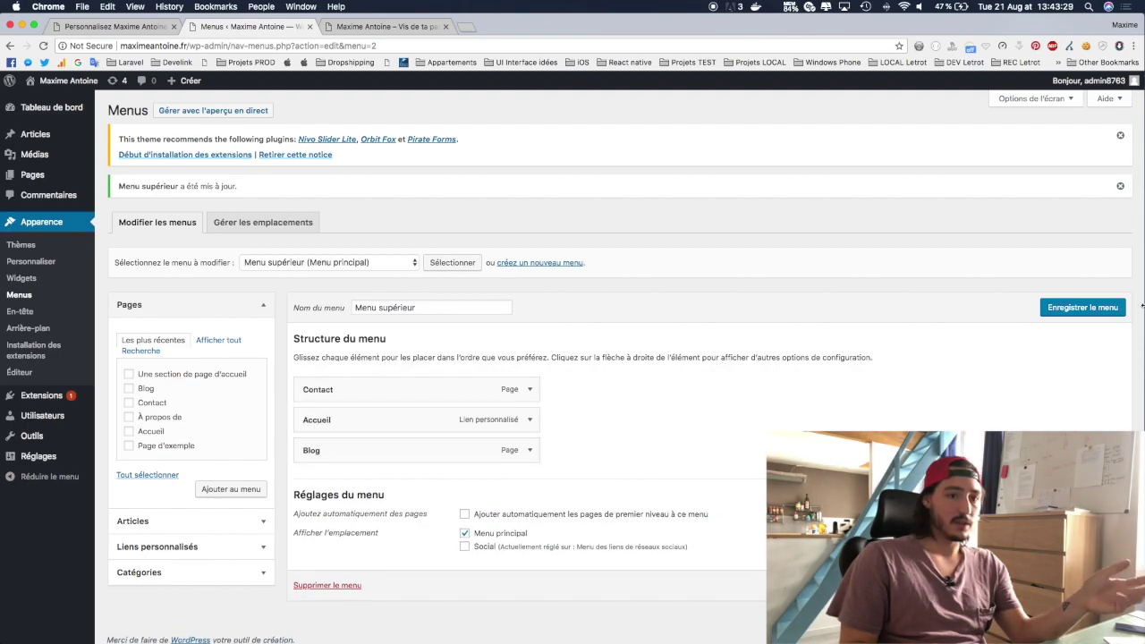
pyautogui.click(1109, 309)
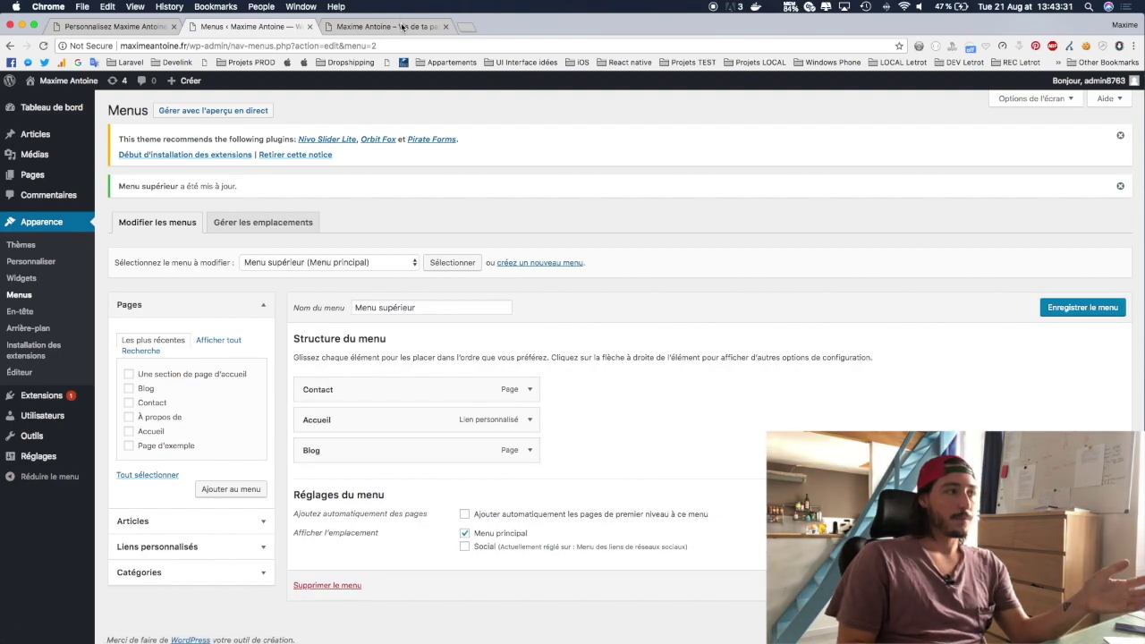
pyautogui.click(402, 27)
pyautogui.press('super+r')
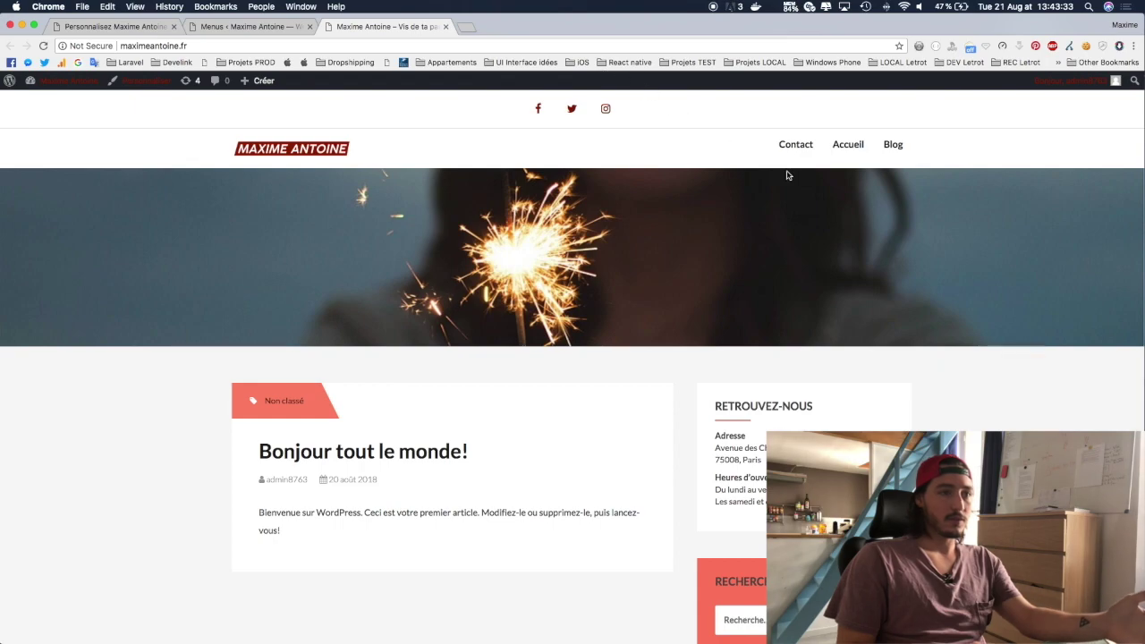
pyautogui.click(209, 27)
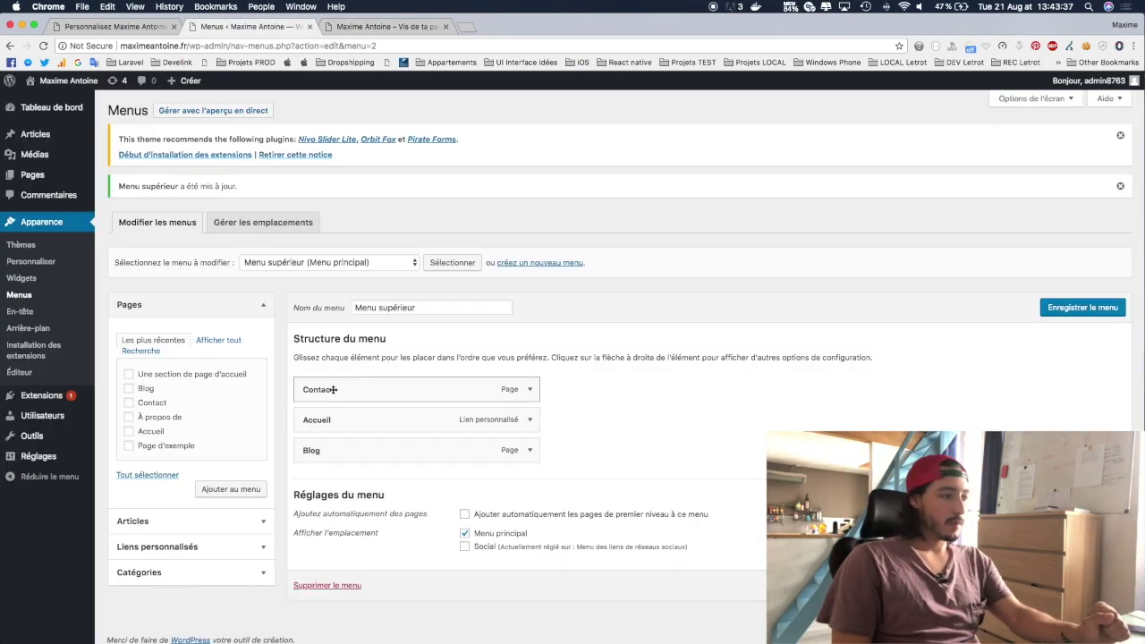
# Step: Nest Contact under Blog, view the dropdown on the site, then make it top-level after Blog
pyautogui.moveTo(332, 389); pyautogui.dragTo(372, 454)
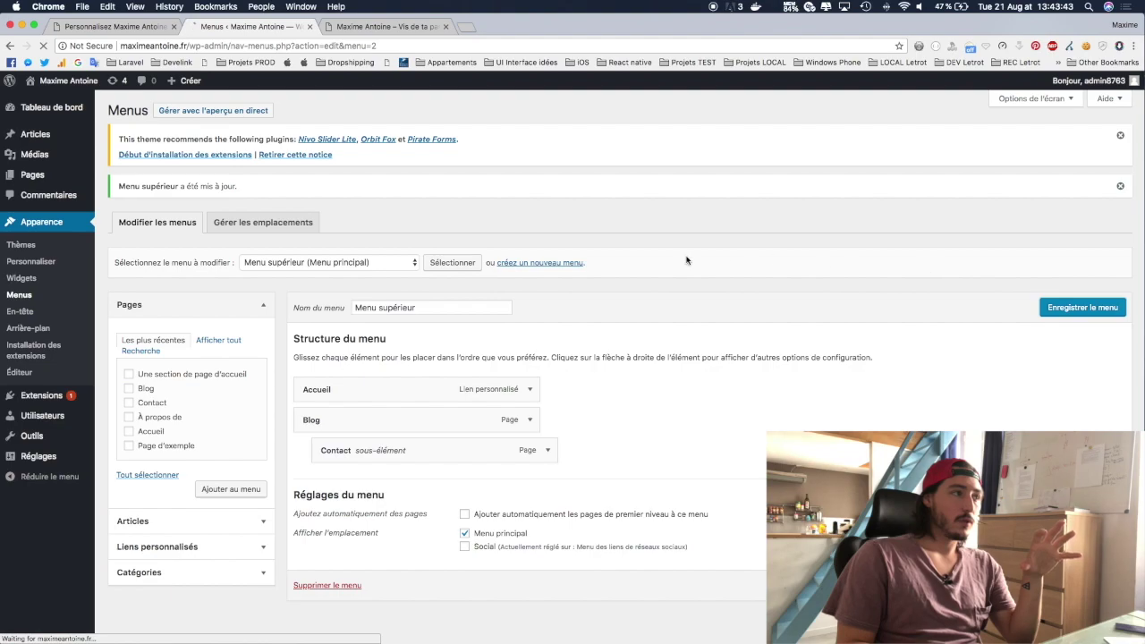
pyautogui.click(366, 27)
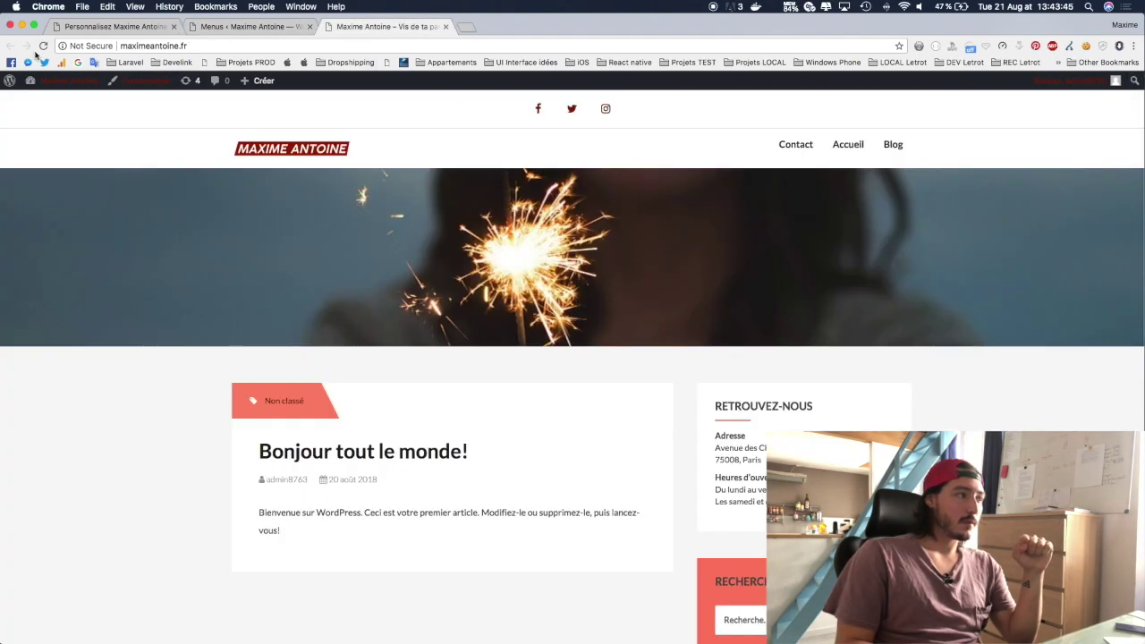
pyautogui.moveTo(893, 150)
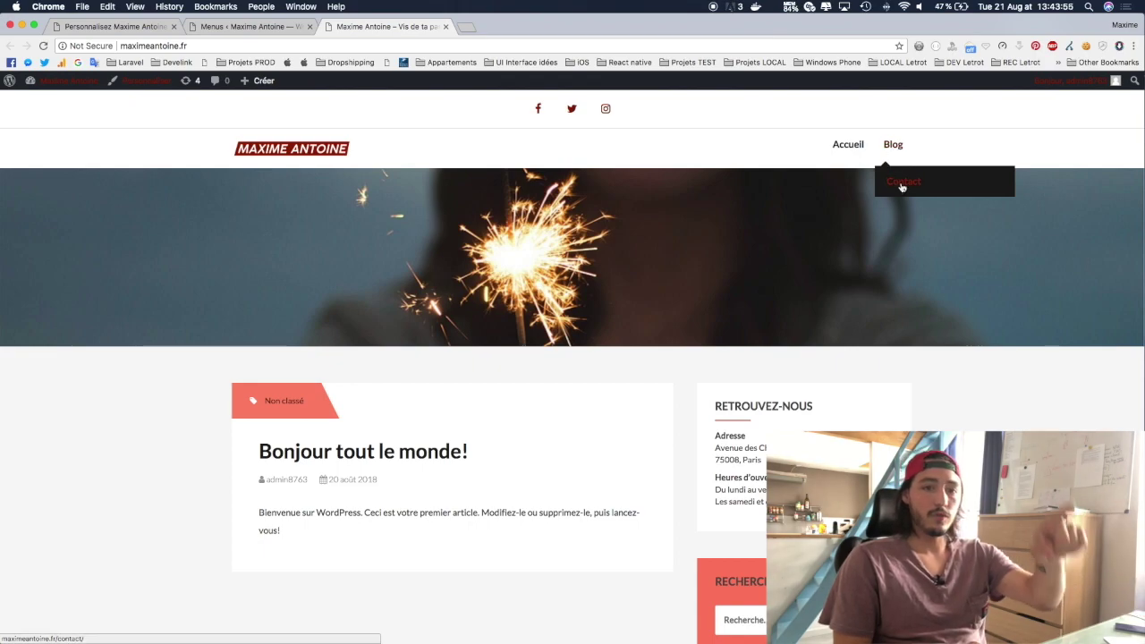
pyautogui.click(279, 34)
pyautogui.moveTo(468, 449); pyautogui.dragTo(452, 448)
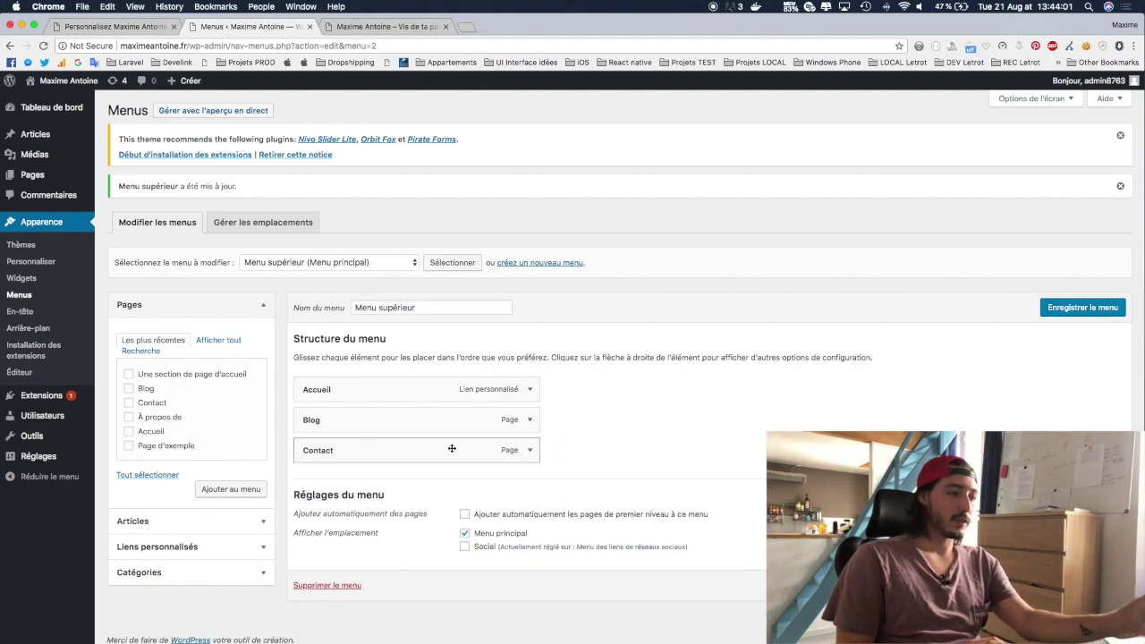
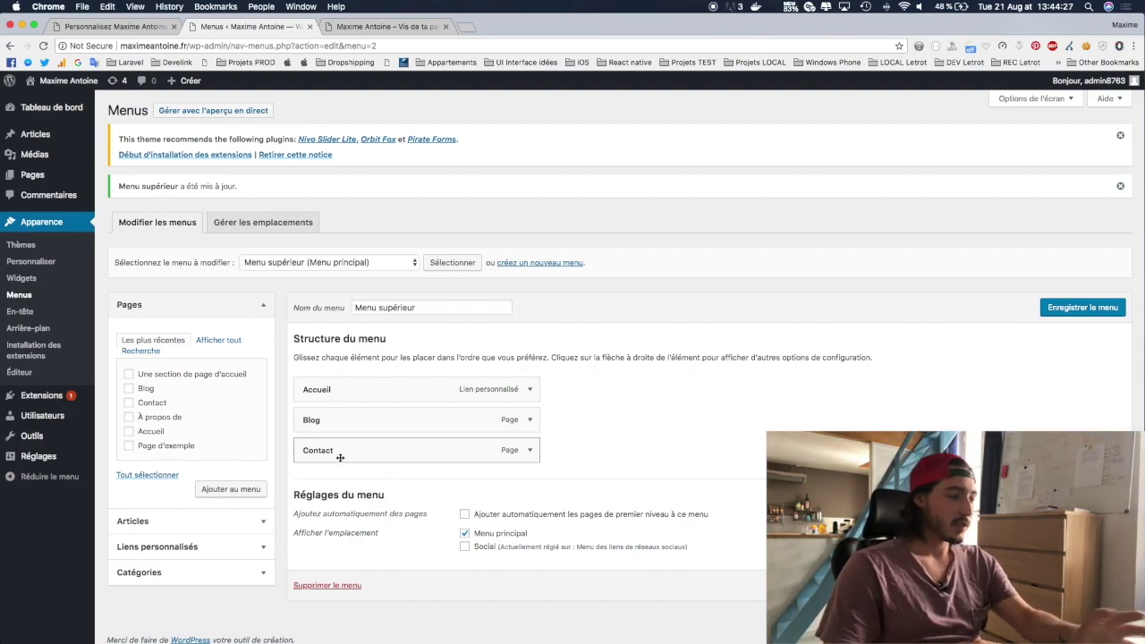
# Step: Save the menu with Contact as a top-level item, then open Contact on the refreshed live site
pyautogui.click(1048, 307)
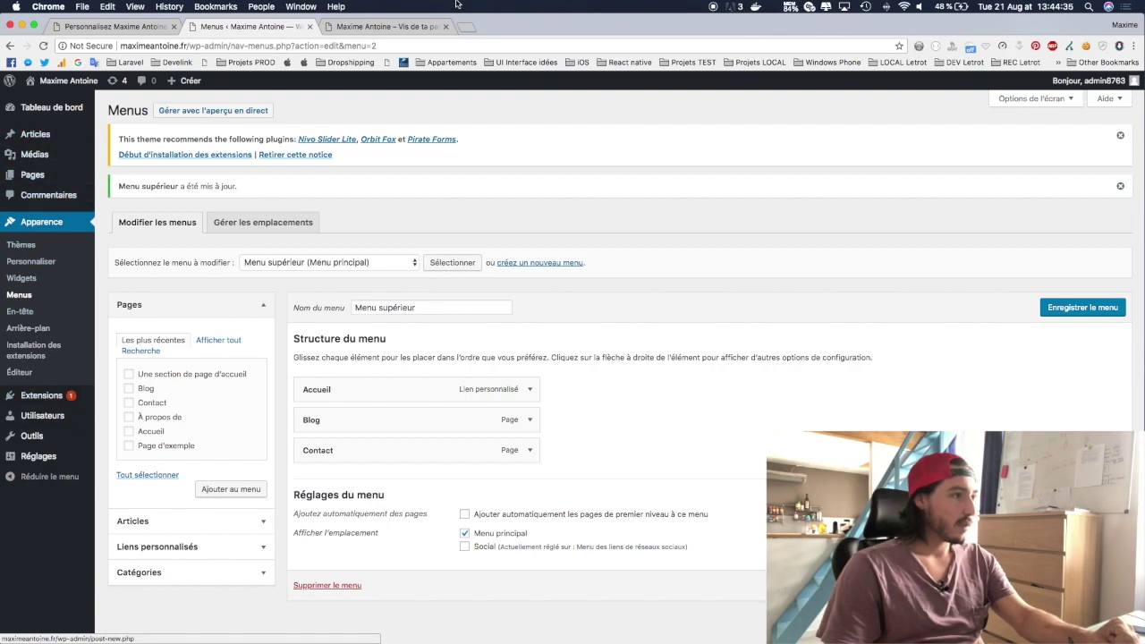
pyautogui.click(425, 27)
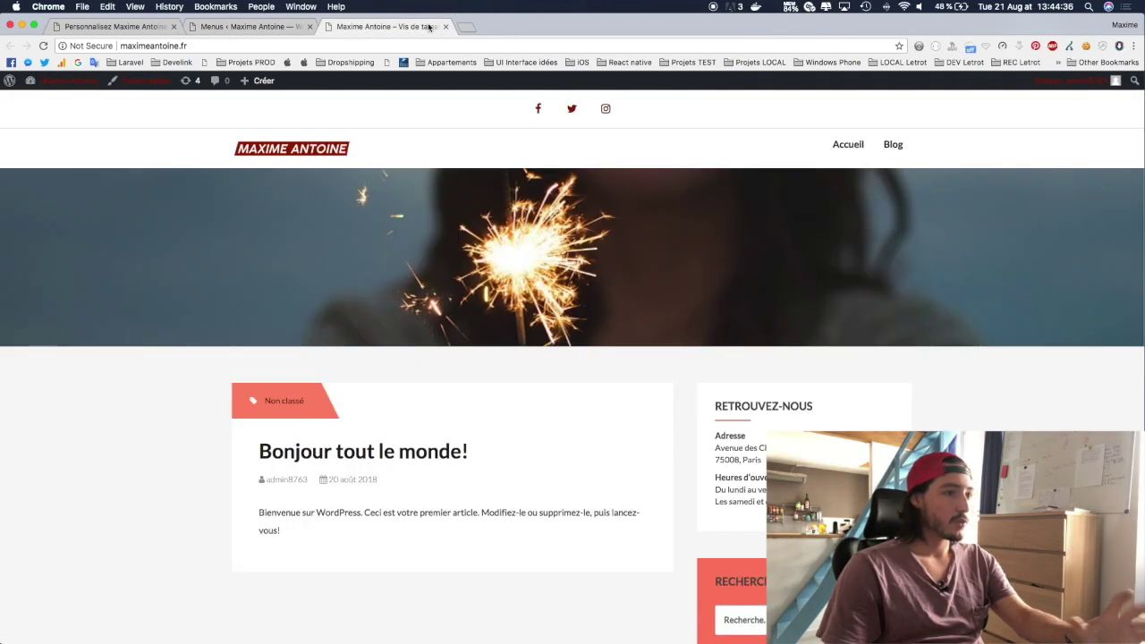
pyautogui.press('super+r')
pyautogui.click(885, 145)
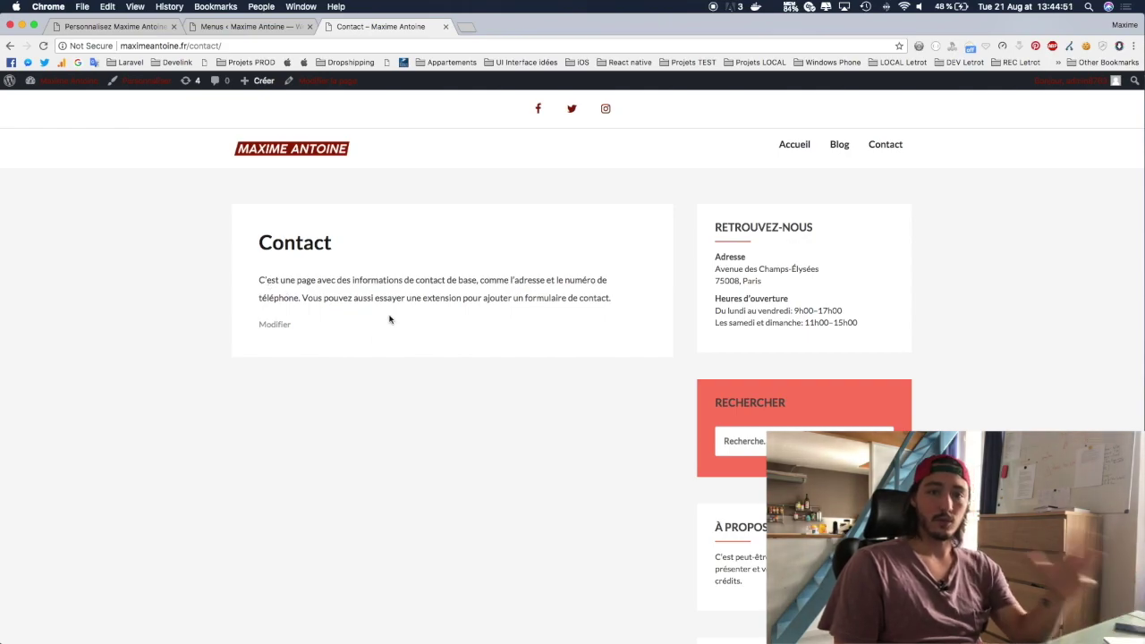
pyautogui.click(211, 28)
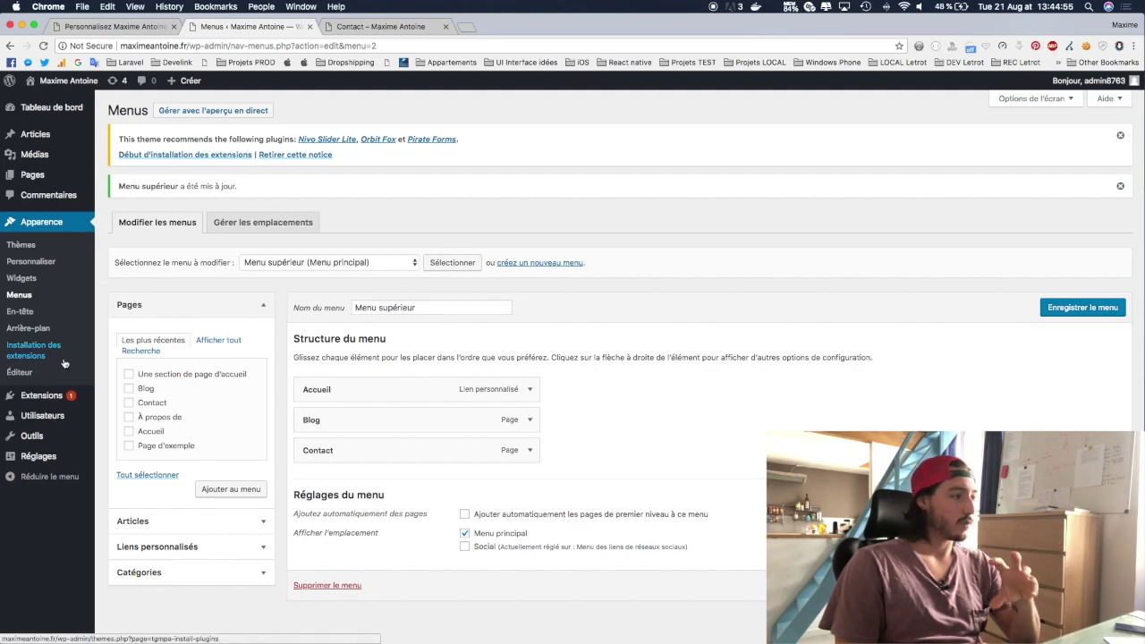
# Step: Open Extensions > Ajouter and browse featured plugins like Akismet, Jetpack and Gutenberg
pyautogui.moveTo(55, 399)
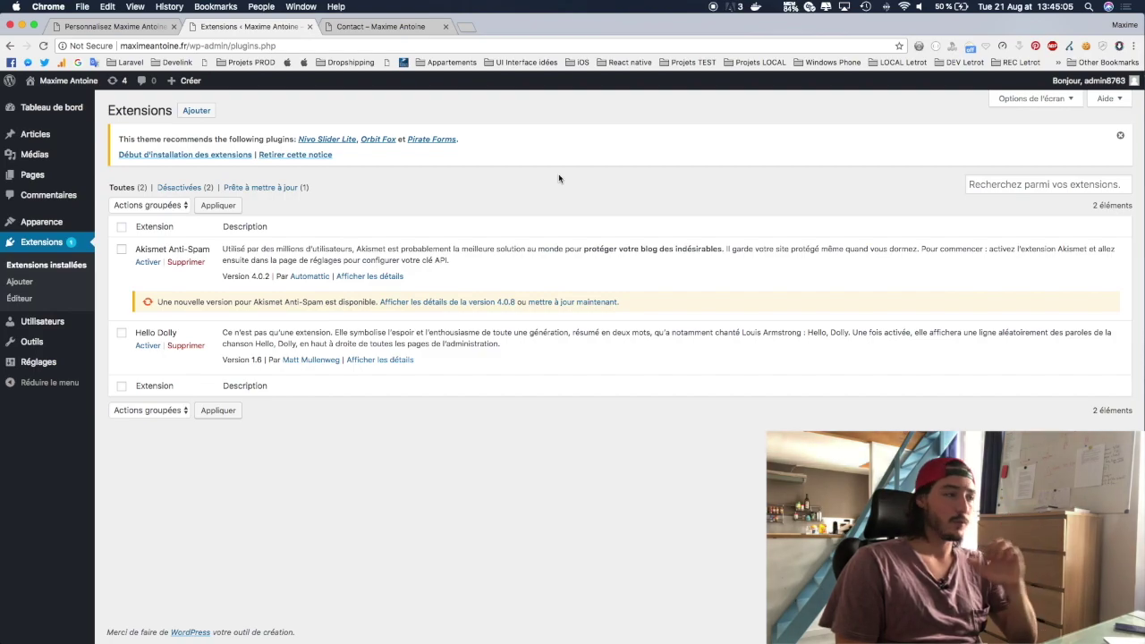
pyautogui.click(192, 112)
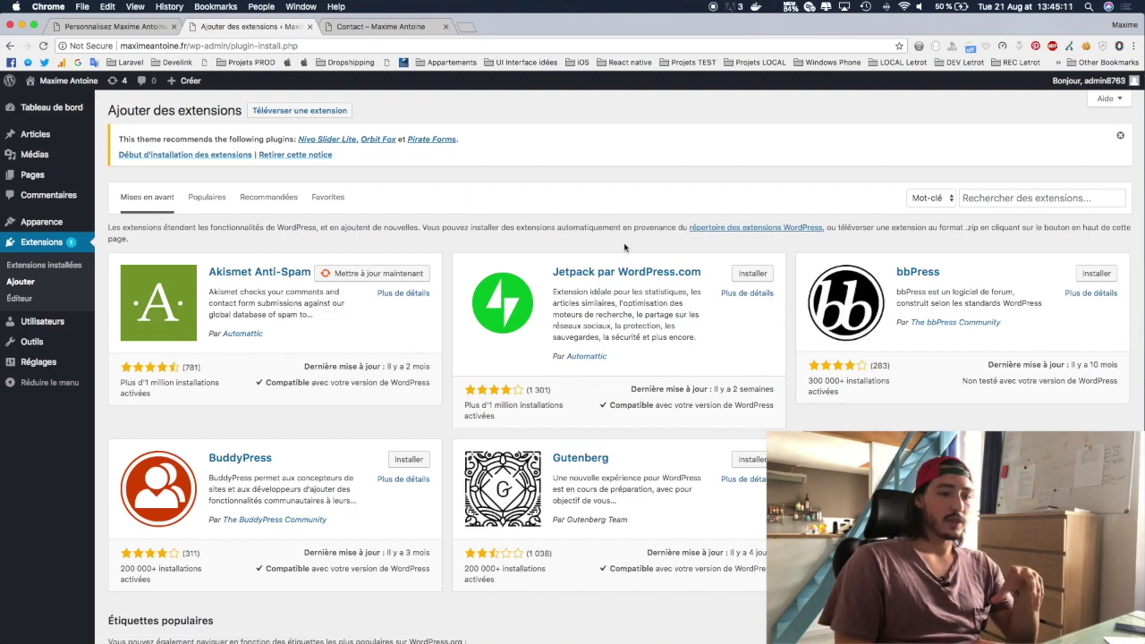
pyautogui.scroll(-4, 365, 196)
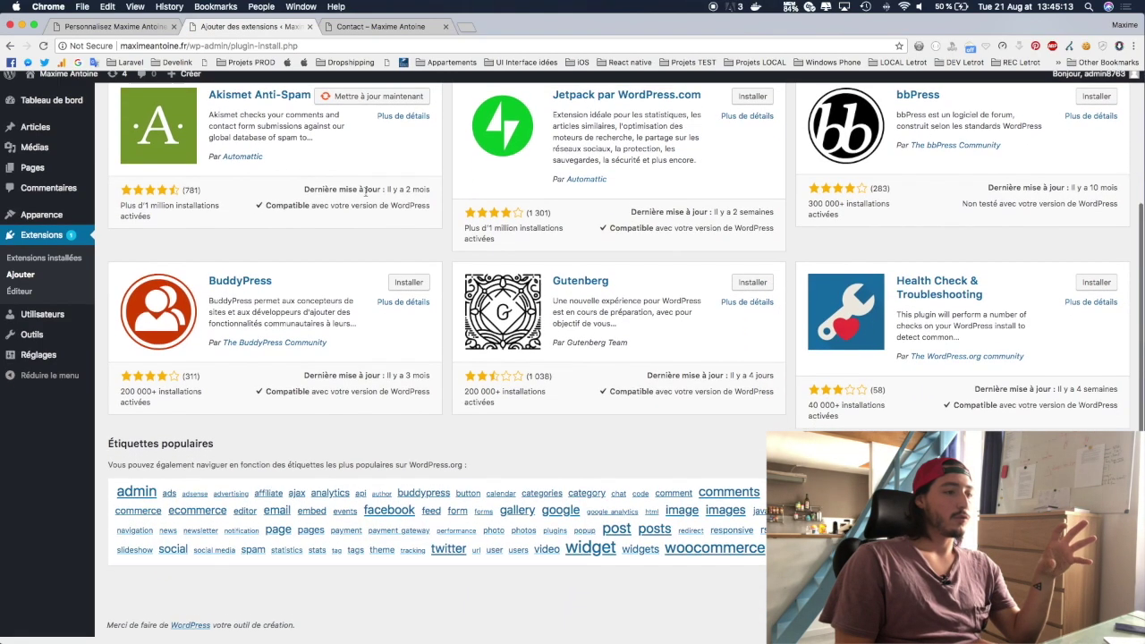
pyautogui.scroll(4, 365, 196)
pyautogui.scroll(-2, 365, 195)
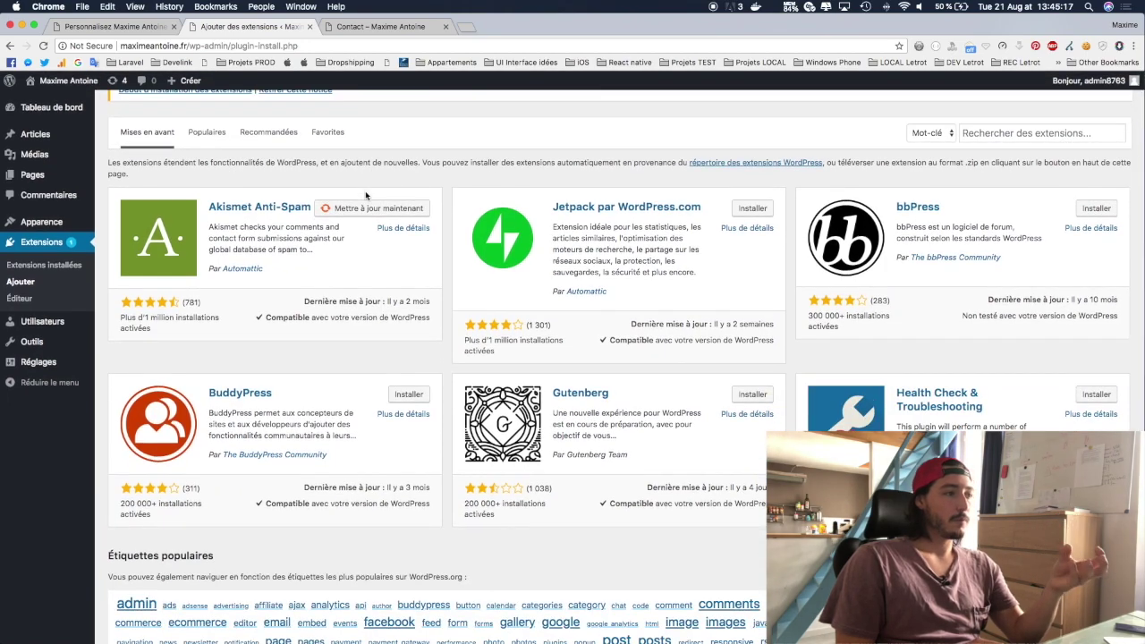
pyautogui.scroll(2, 365, 193)
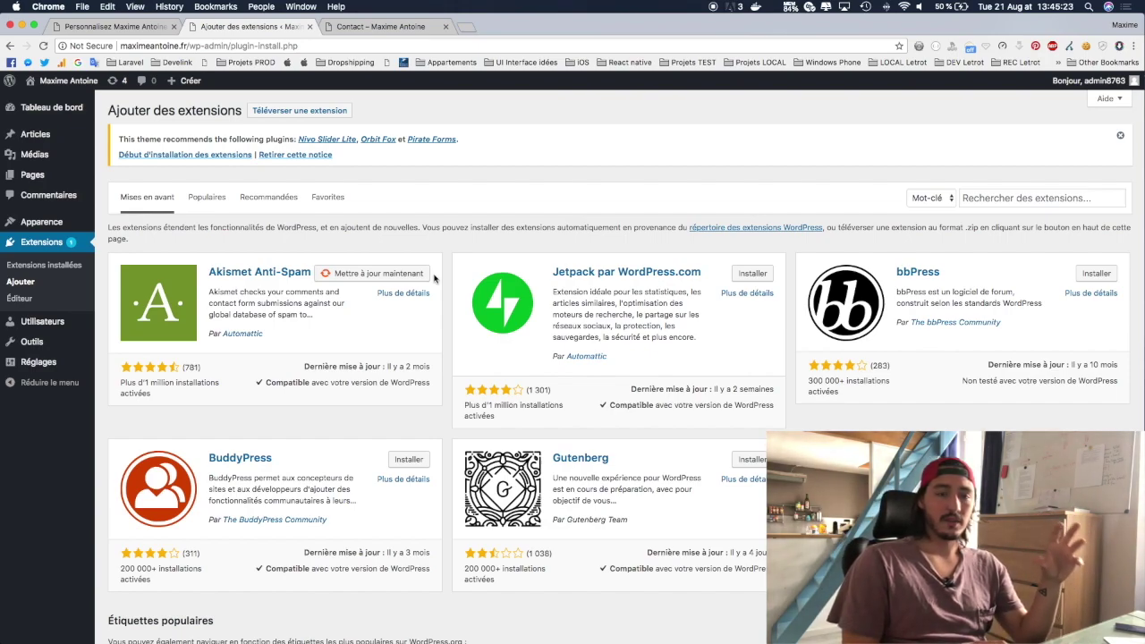
pyautogui.click(981, 192)
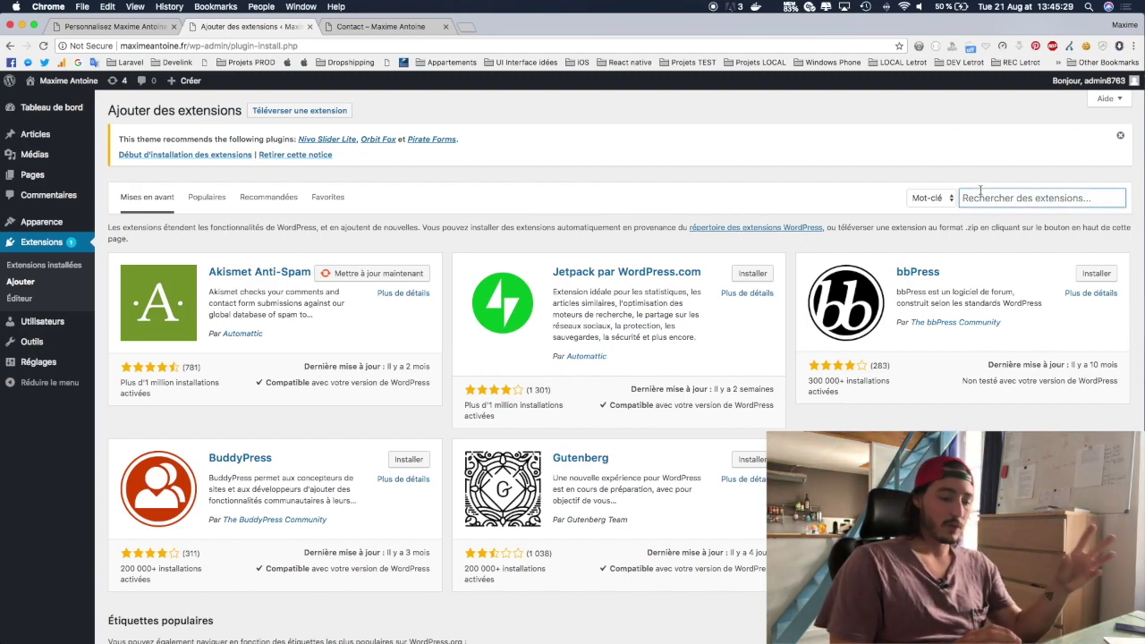
# Step: Search extensions for 'contact', then install and activate Contact Form 7
pyautogui.write('contact')
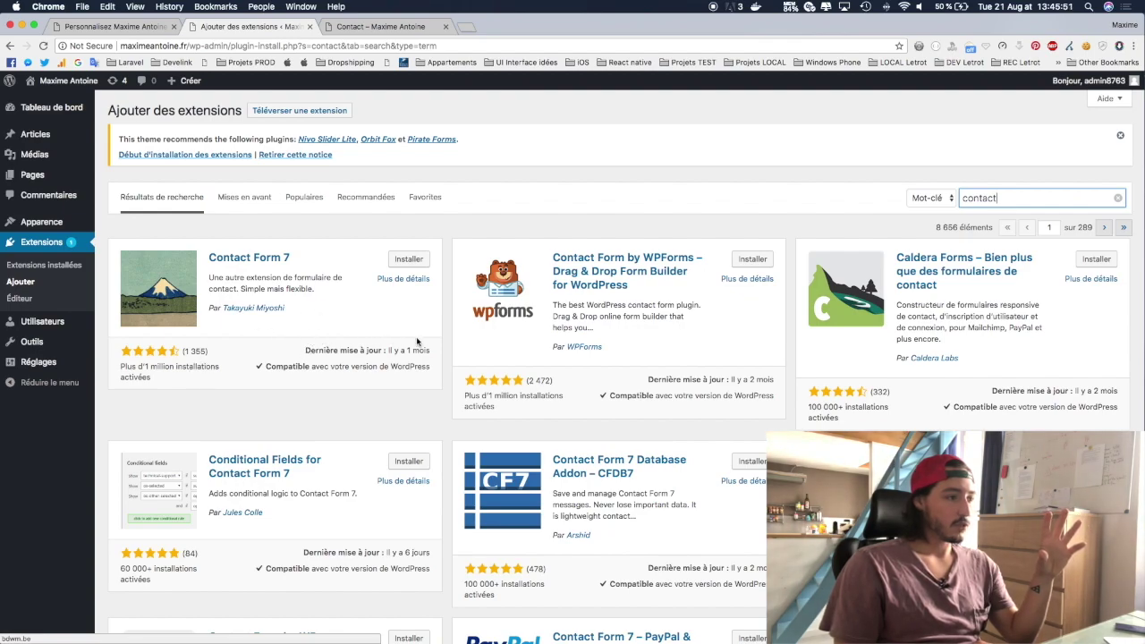
pyautogui.click(400, 260)
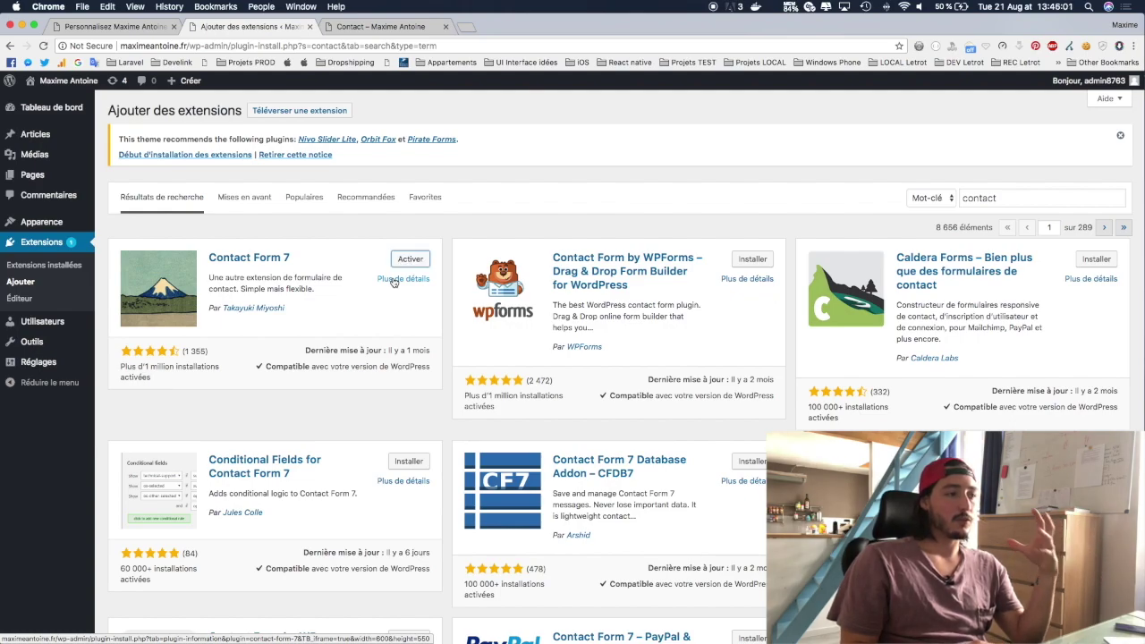
pyautogui.click(417, 261)
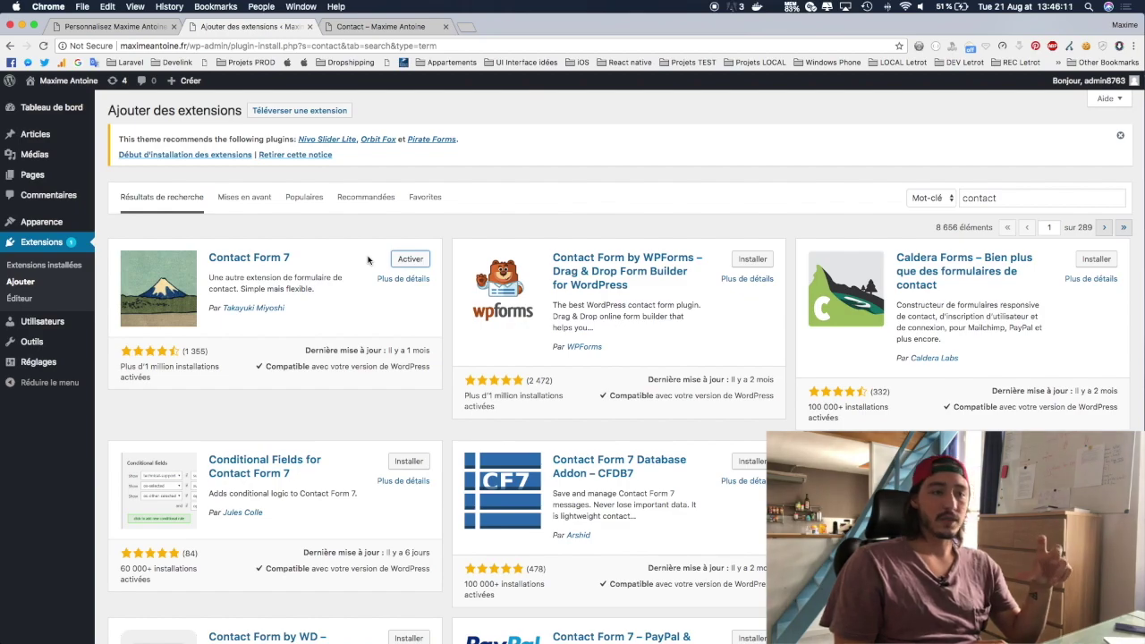
pyautogui.click(405, 258)
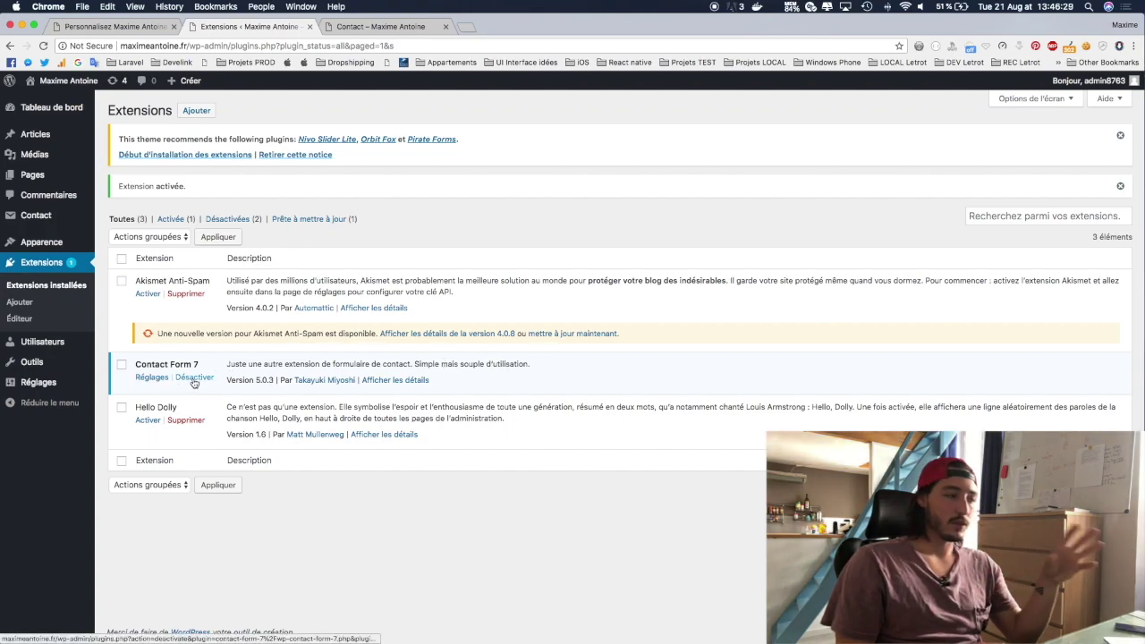
# Step: Create a new Contact Form 7 form from its default name, email, subject and message template
pyautogui.click(151, 378)
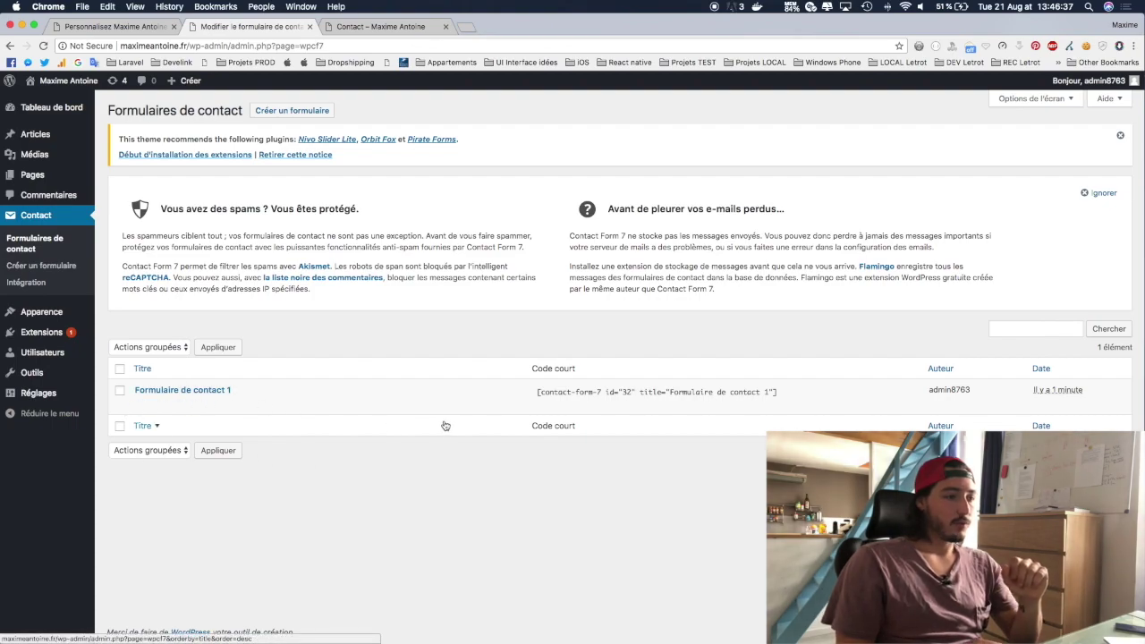
pyautogui.click(300, 114)
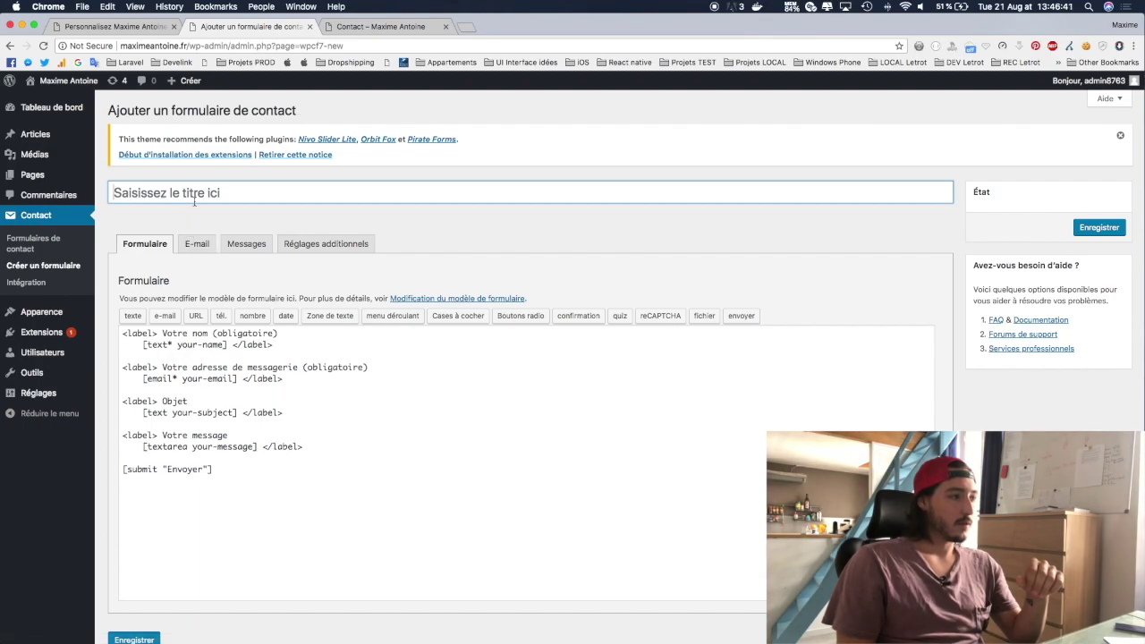
pyautogui.scroll(-3, 243, 175)
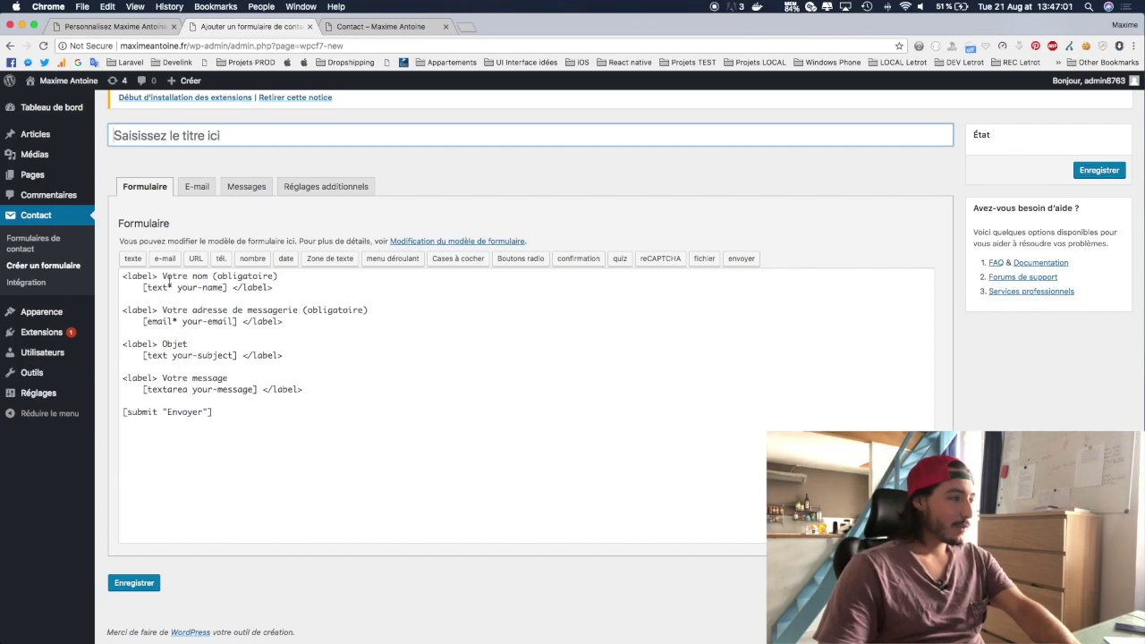
# Step: Relabel the form fields in French: Nom *, Email *, Ton message, and an 'Envoyer mon message' button
pyautogui.moveTo(162, 276); pyautogui.dragTo(277, 278)
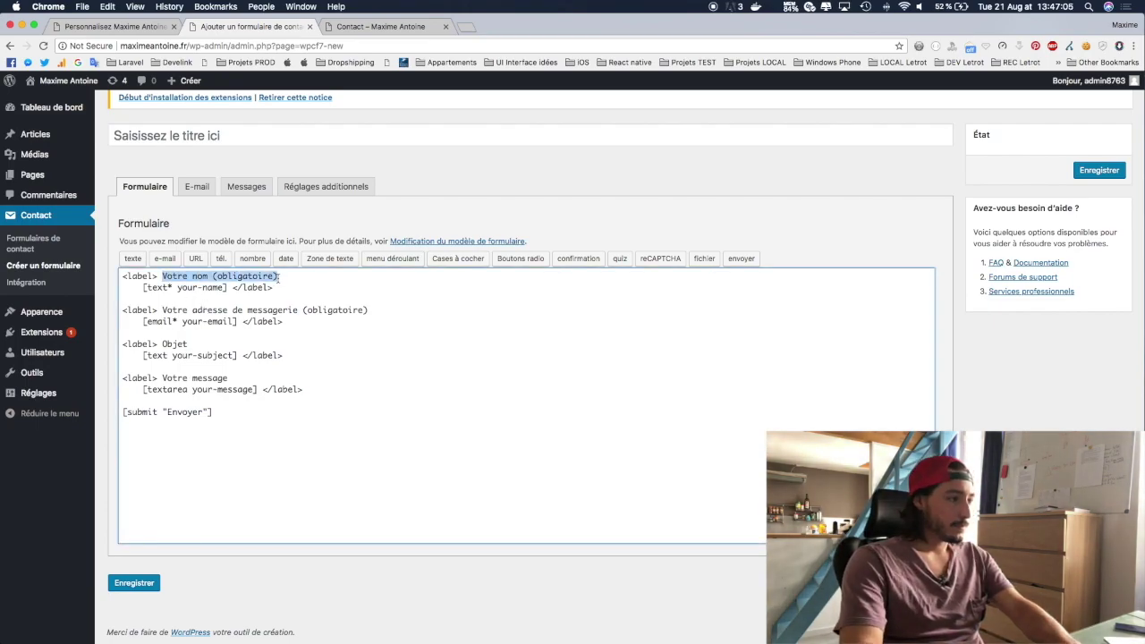
pyautogui.write('N')
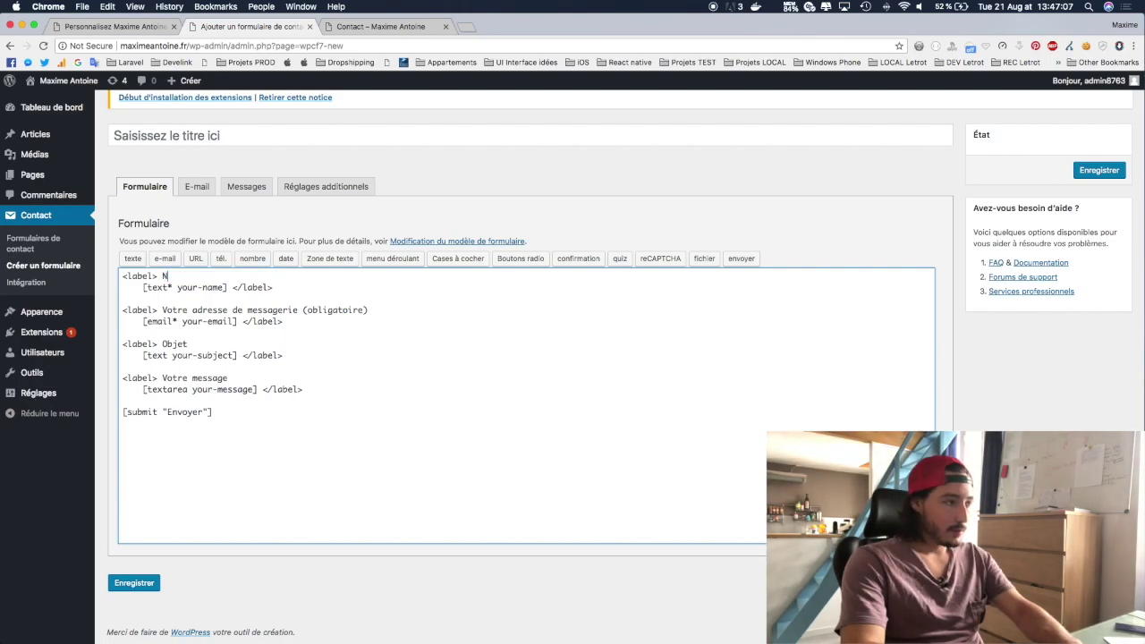
pyautogui.write('om *')
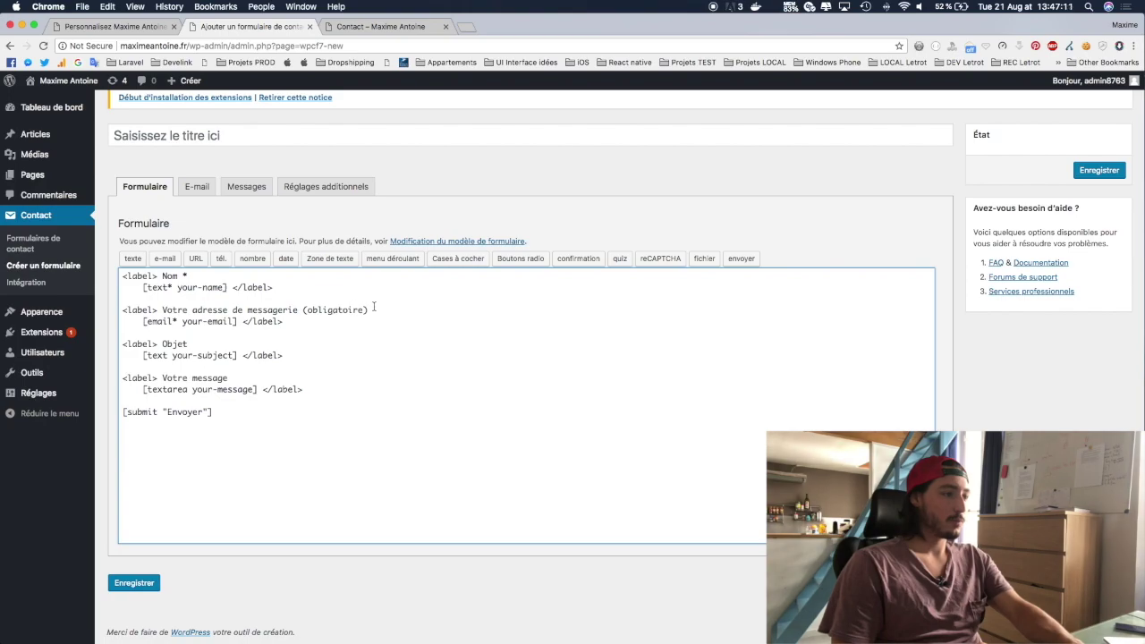
pyautogui.moveTo(367, 310); pyautogui.dragTo(161, 310)
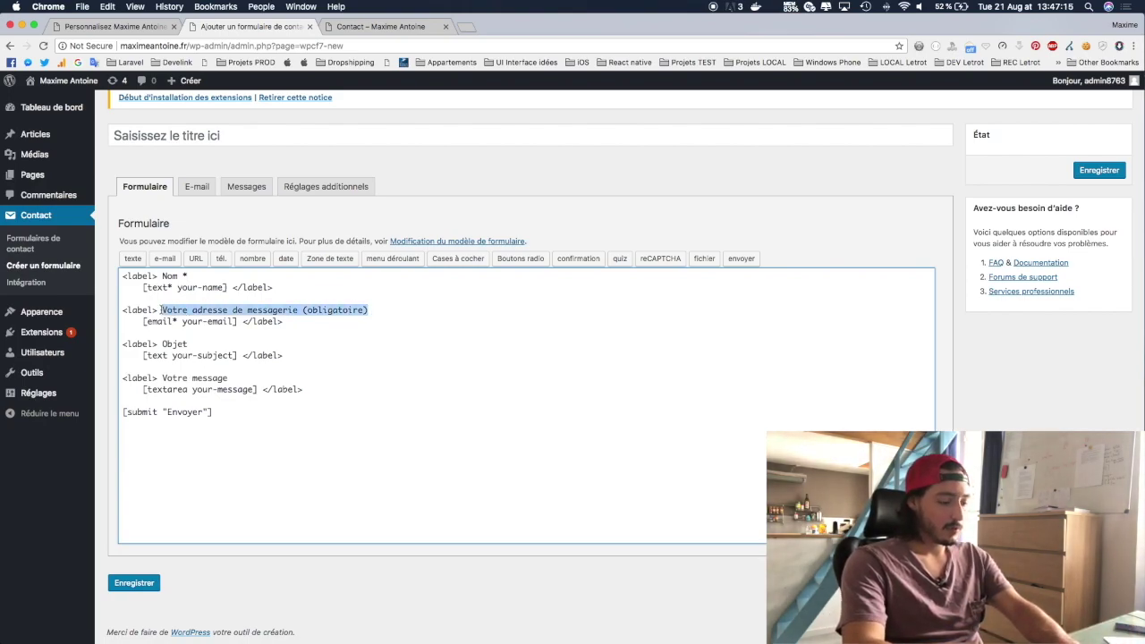
pyautogui.write('Email *')
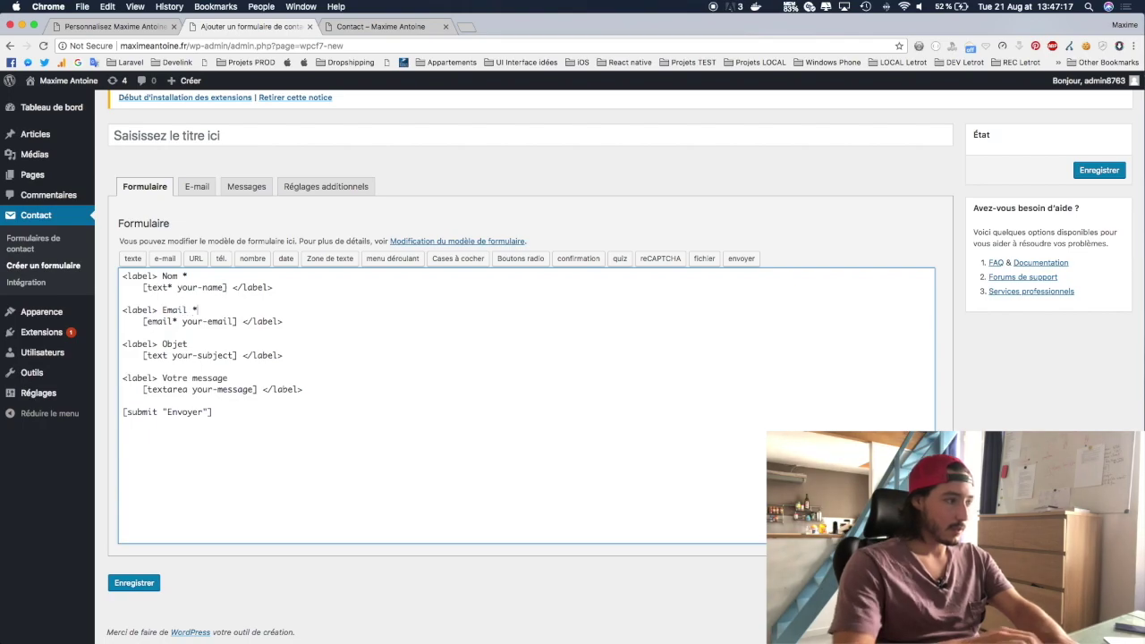
pyautogui.doubleClick(170, 343)
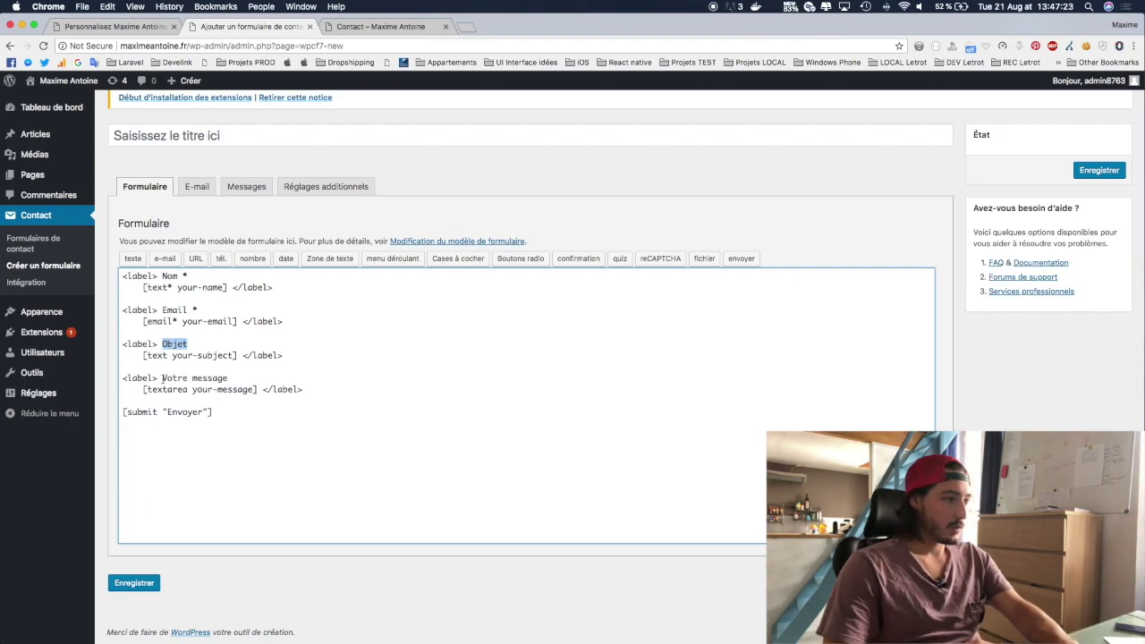
pyautogui.moveTo(162, 378); pyautogui.dragTo(248, 379)
pyautogui.write('Ton m')
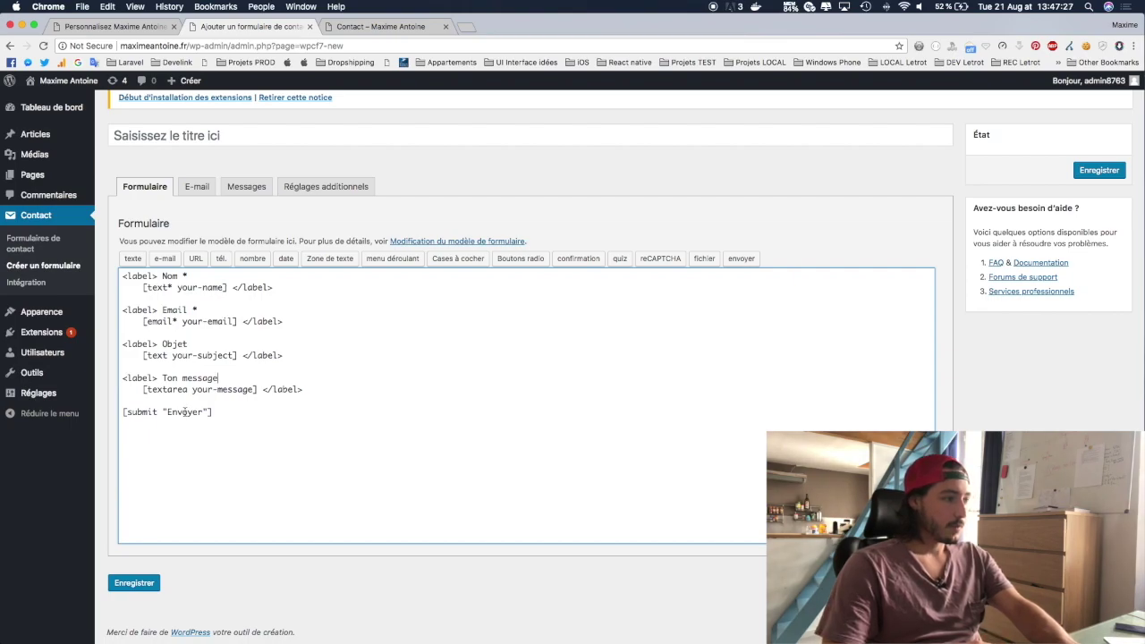
pyautogui.doubleClick(190, 411)
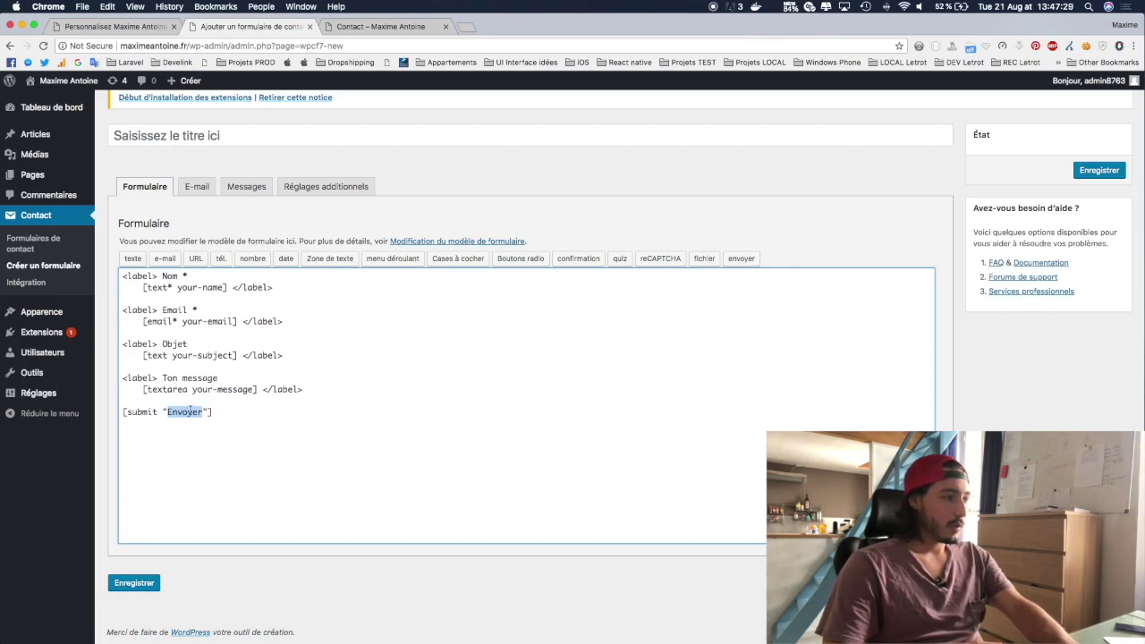
pyautogui.press('Right')
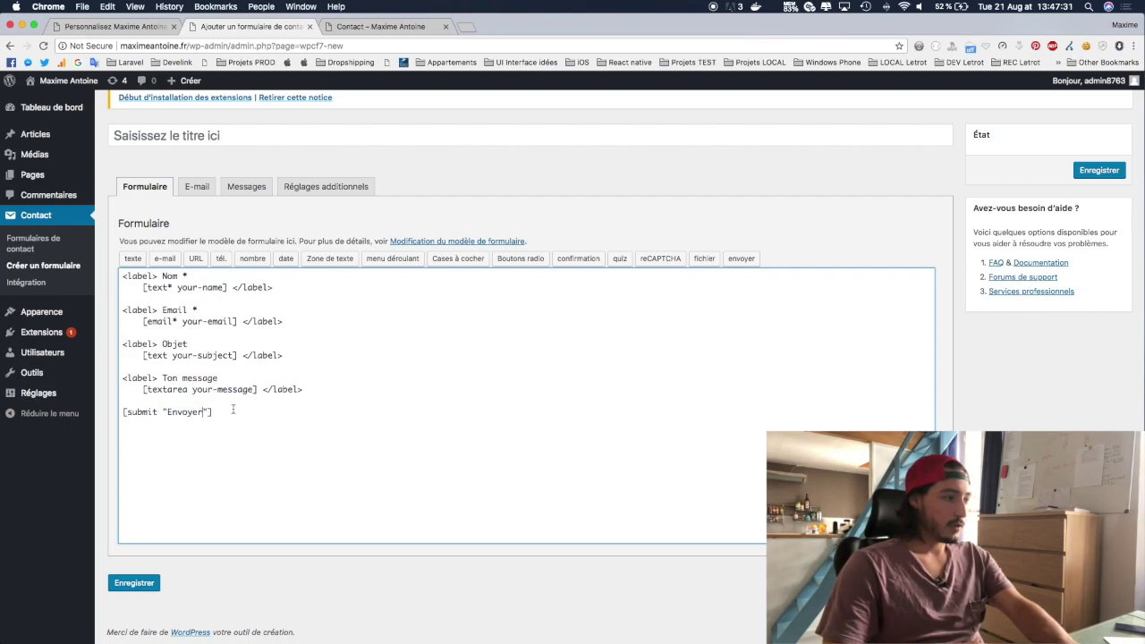
pyautogui.doubleClick(184, 412)
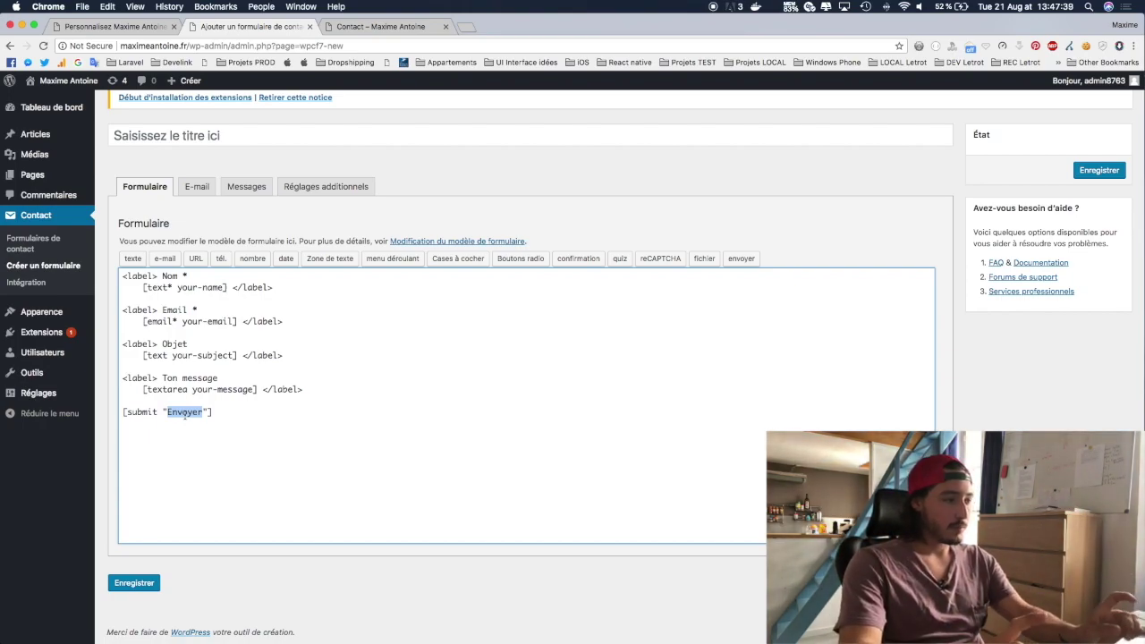
pyautogui.press('Right')
pyautogui.write('mo')
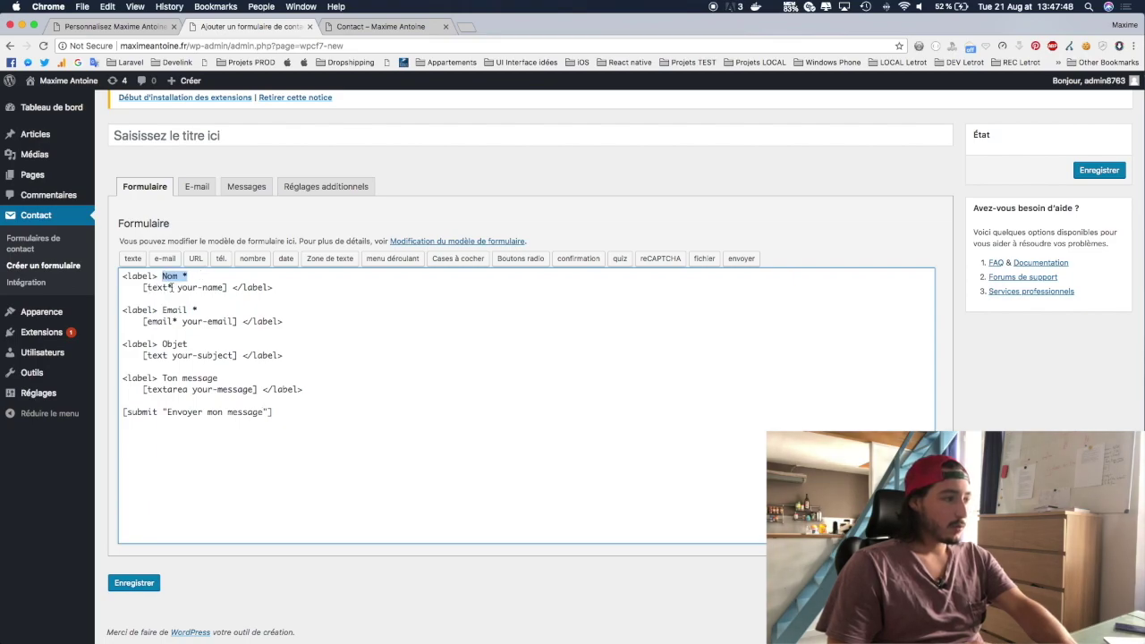
# Step: Make the name, subject and message fields required and add blank lines above [submit]
pyautogui.click(171, 288)
pyautogui.press('BackSpace')
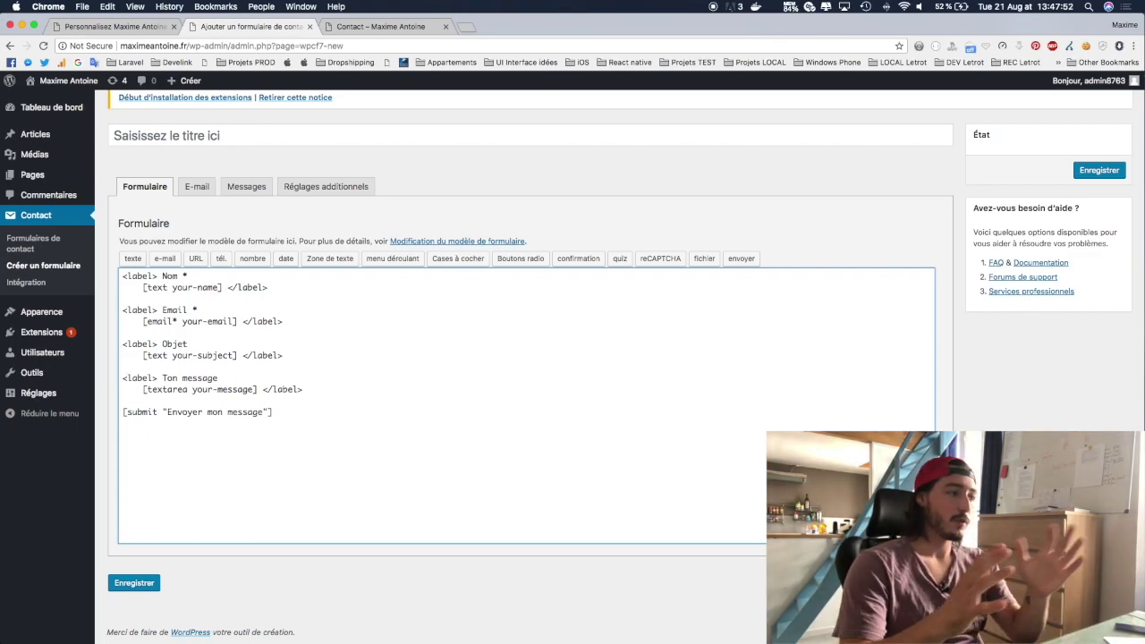
pyautogui.write('*')
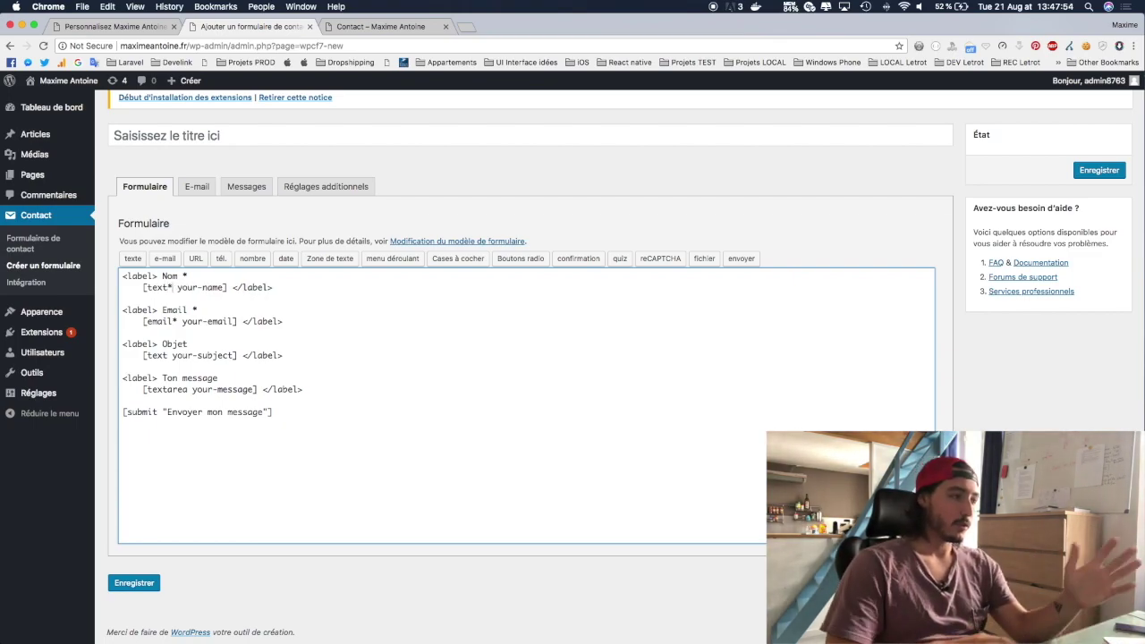
pyautogui.click(167, 356)
pyautogui.write('*')
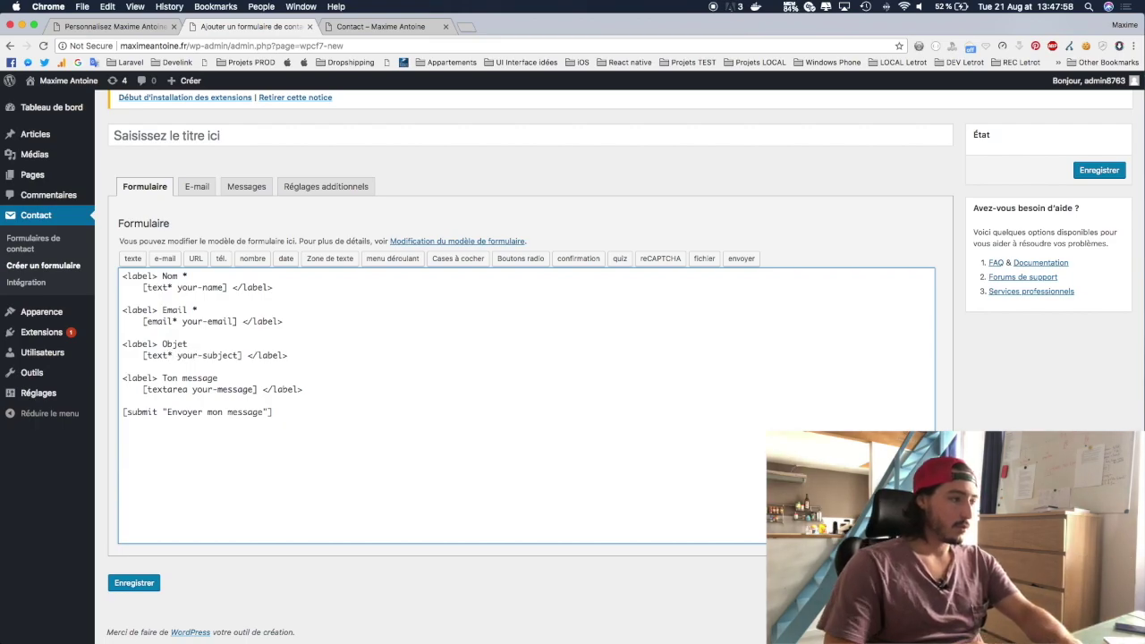
pyautogui.click(187, 390)
pyautogui.write('*')
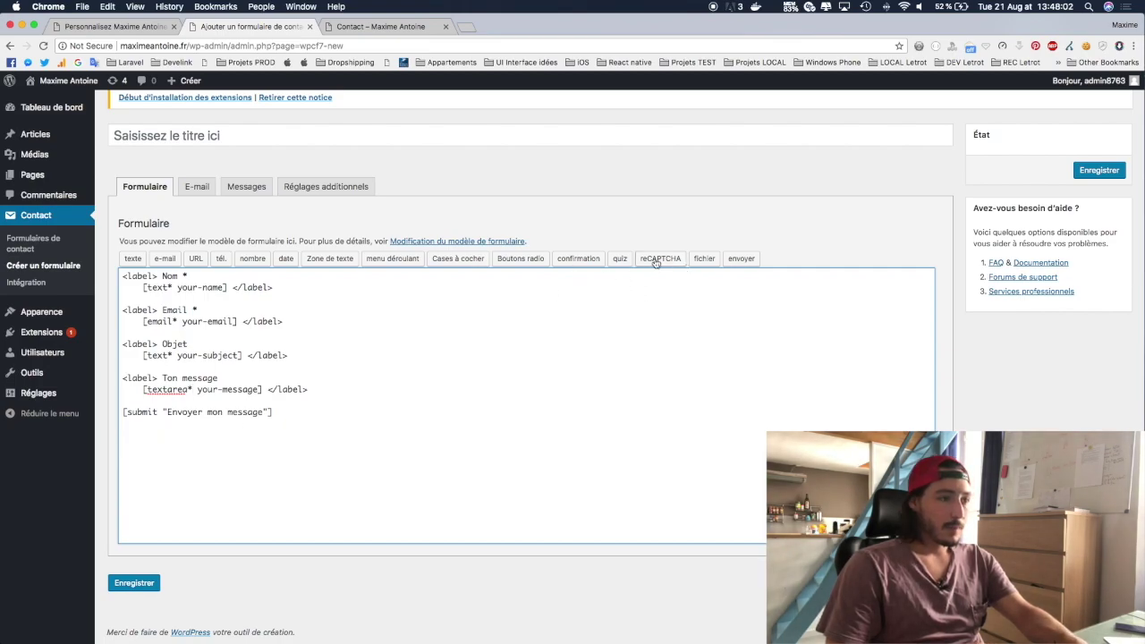
pyautogui.press('Return')
pyautogui.press('Return')
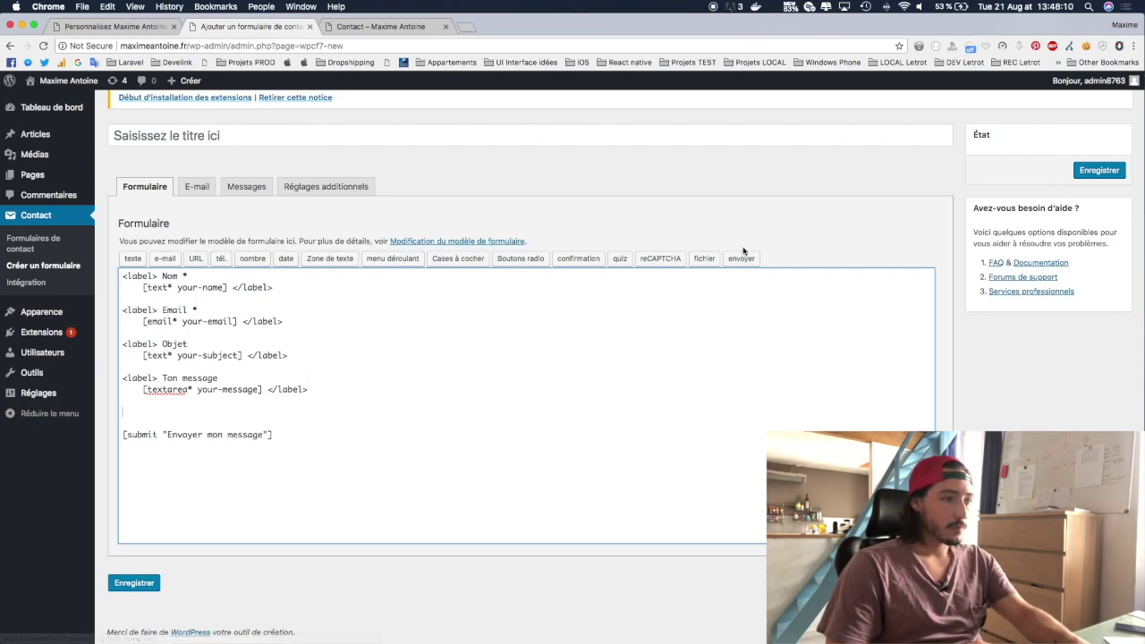
# Step: Generate an optional phone field tag [tel tel-26] and insert it into the form template
pyautogui.click(221, 260)
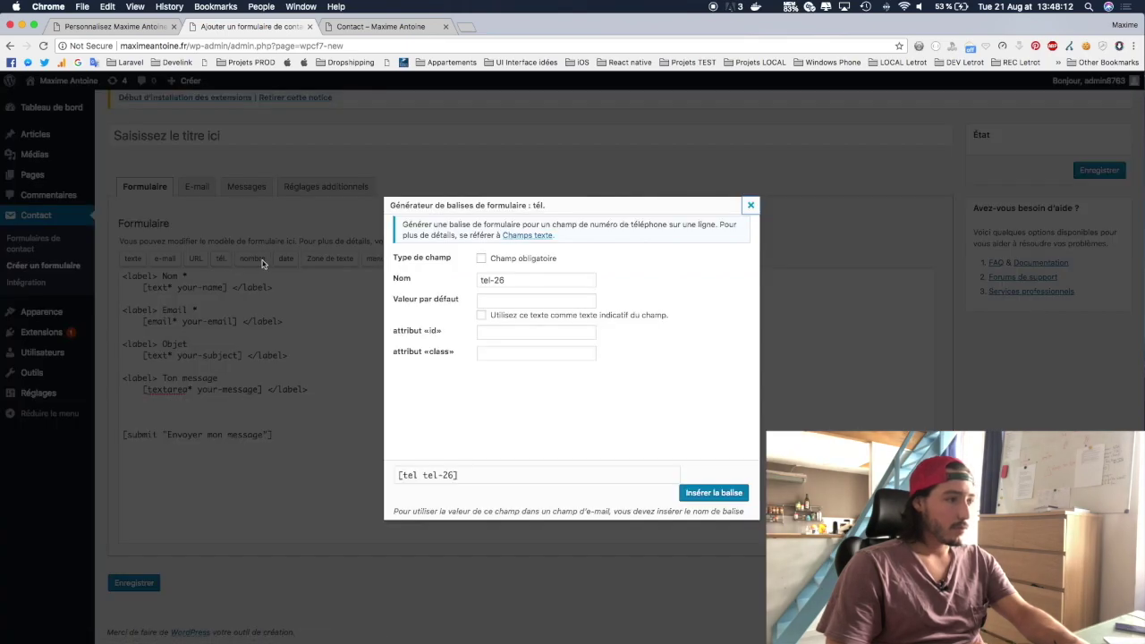
pyautogui.click(480, 260)
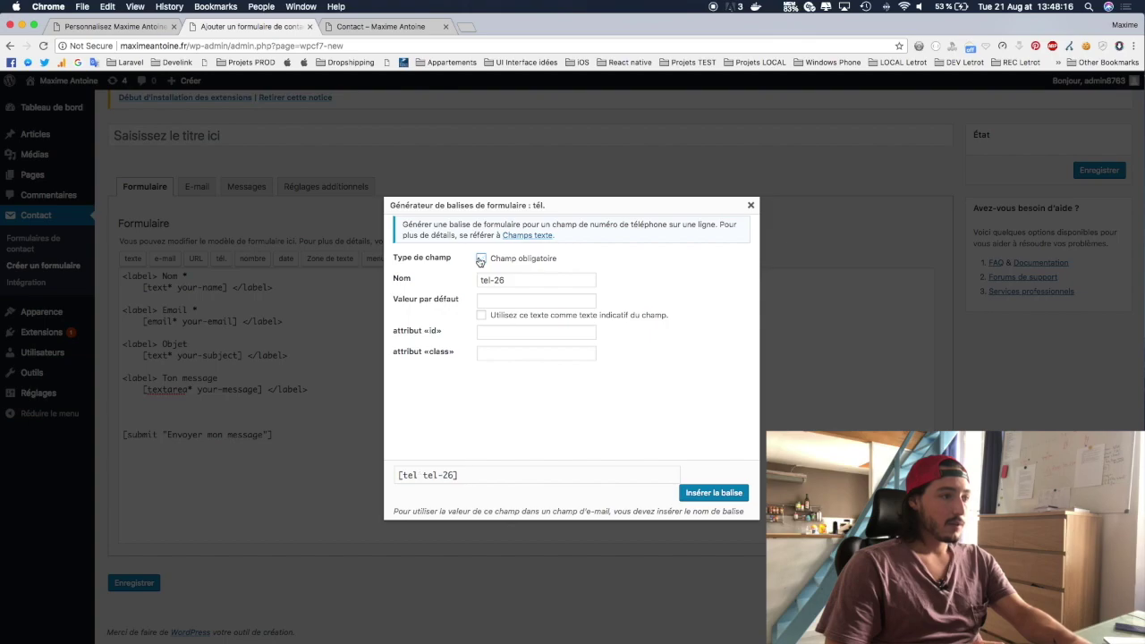
pyautogui.click(480, 259)
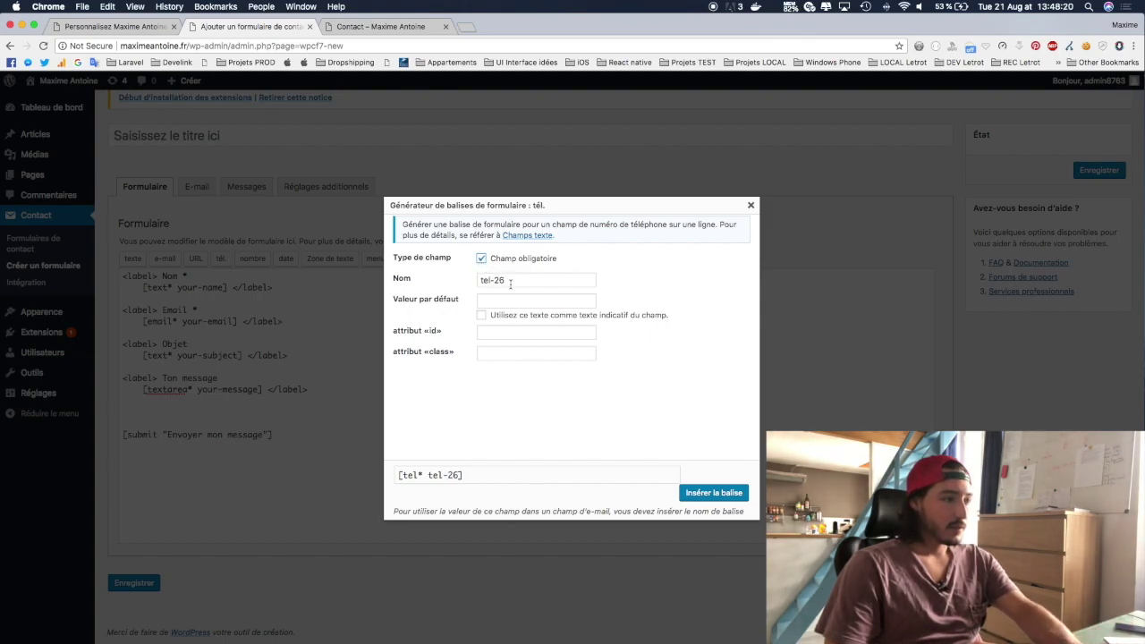
pyautogui.click(509, 280)
pyautogui.click(496, 297)
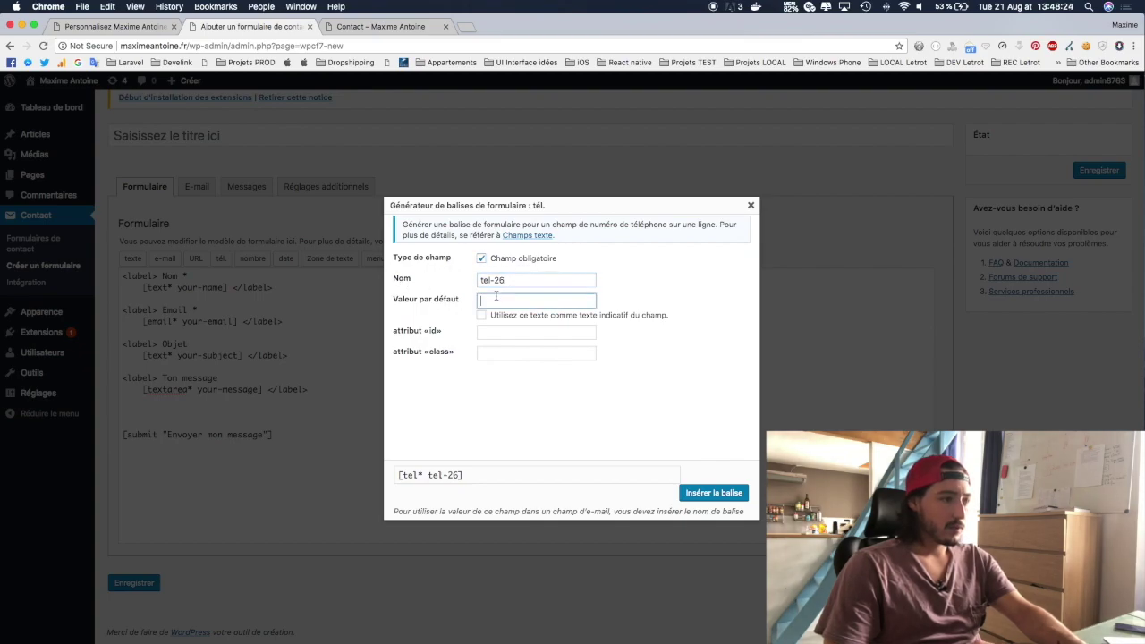
pyautogui.click(477, 332)
pyautogui.click(496, 353)
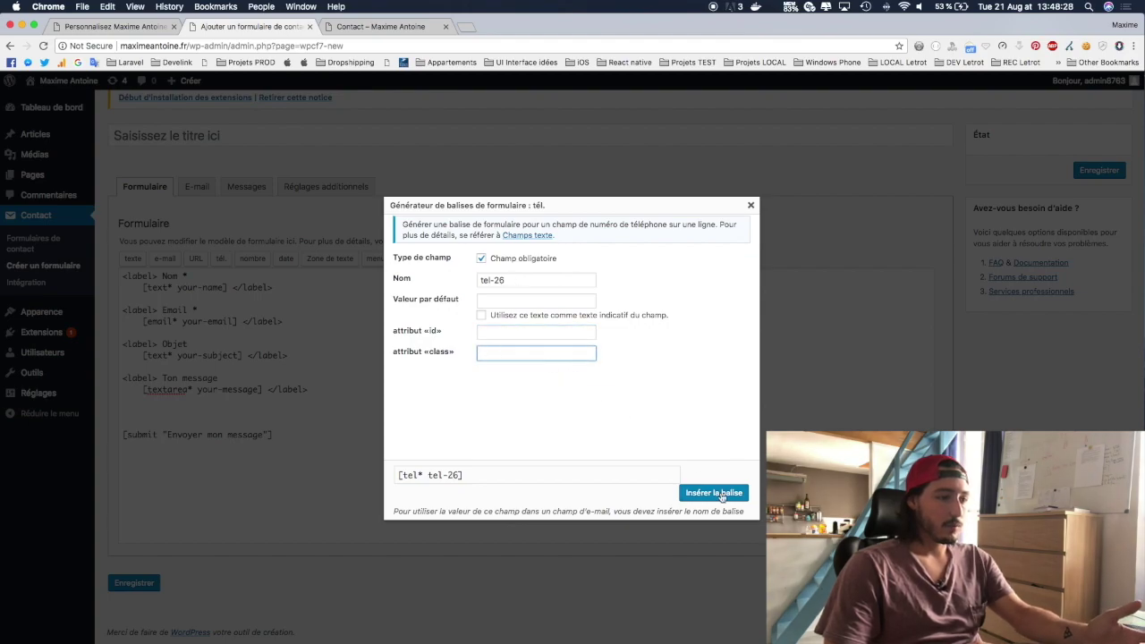
pyautogui.click(481, 259)
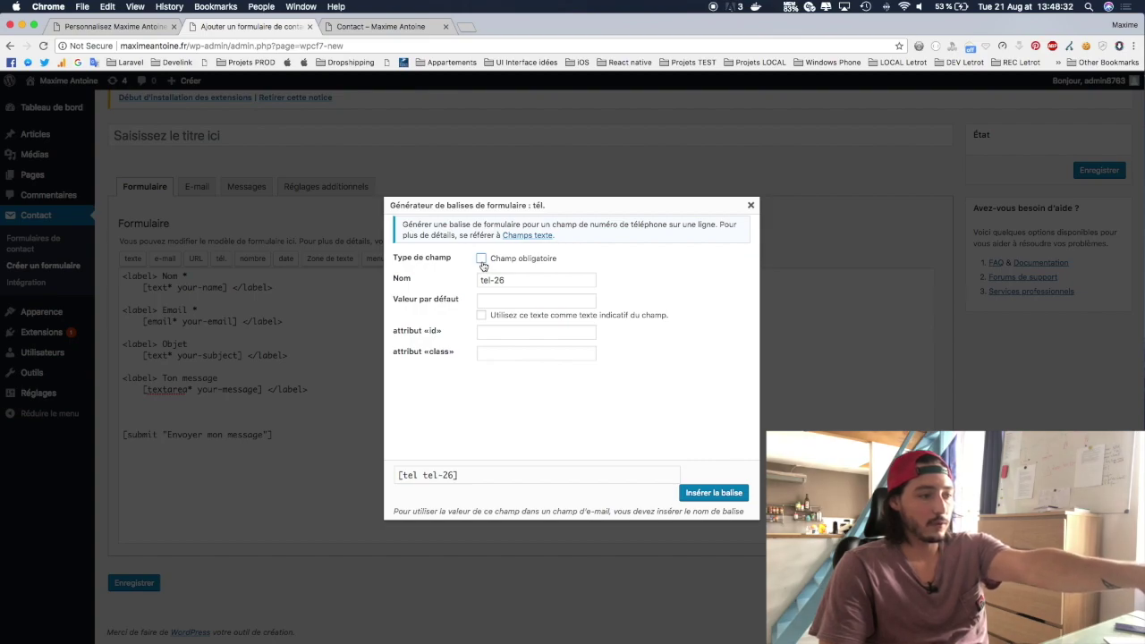
pyautogui.click(482, 260)
pyautogui.click(482, 260)
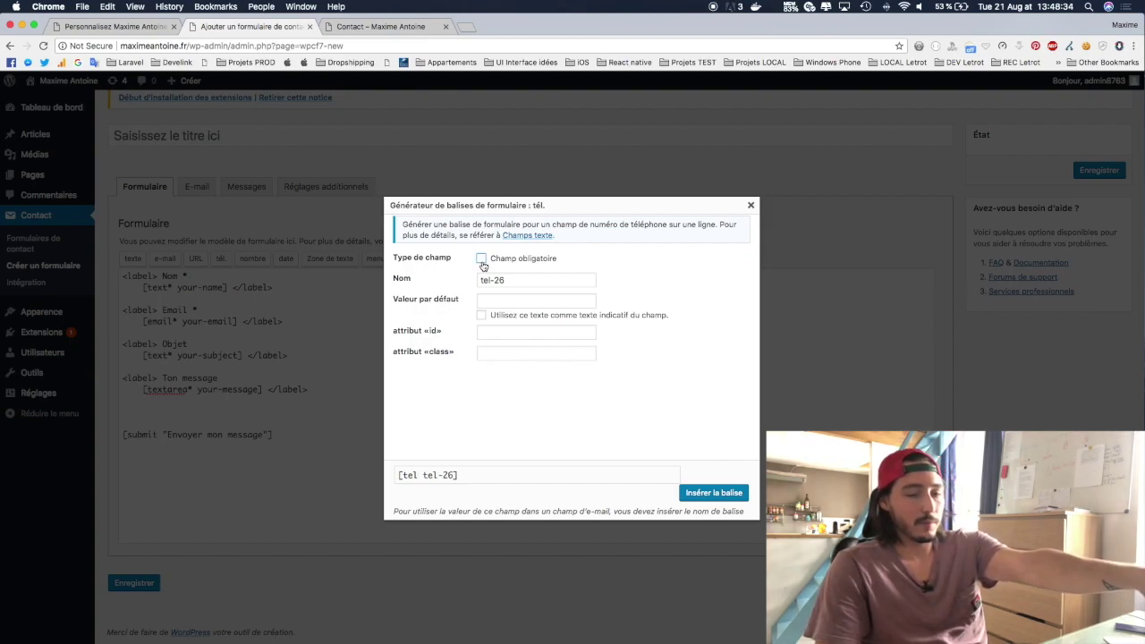
pyautogui.click(482, 260)
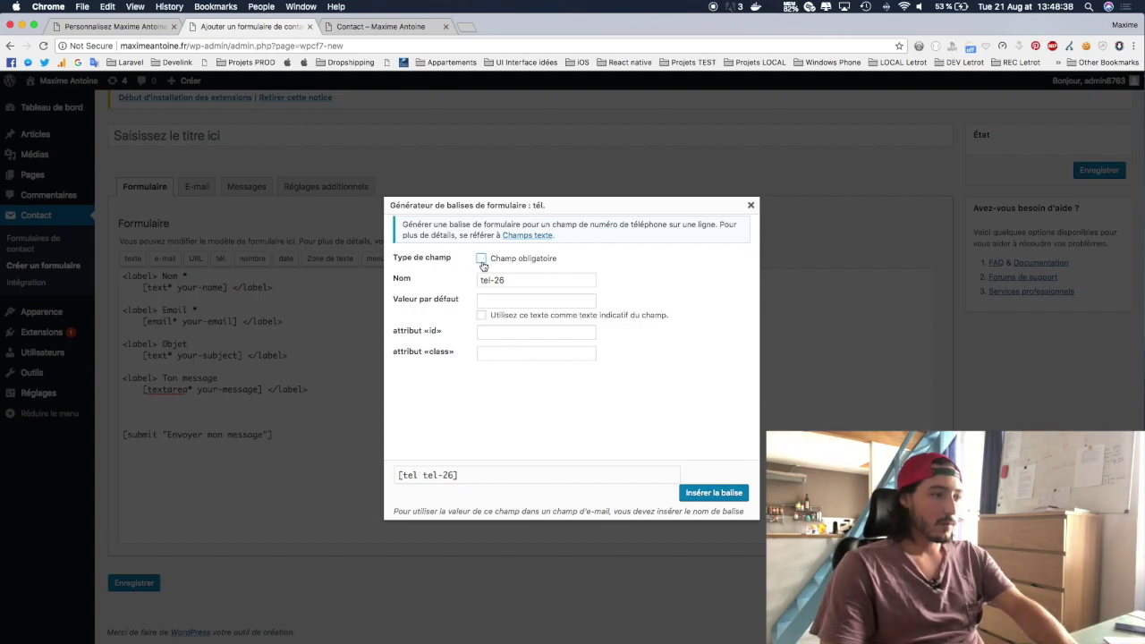
pyautogui.click(712, 493)
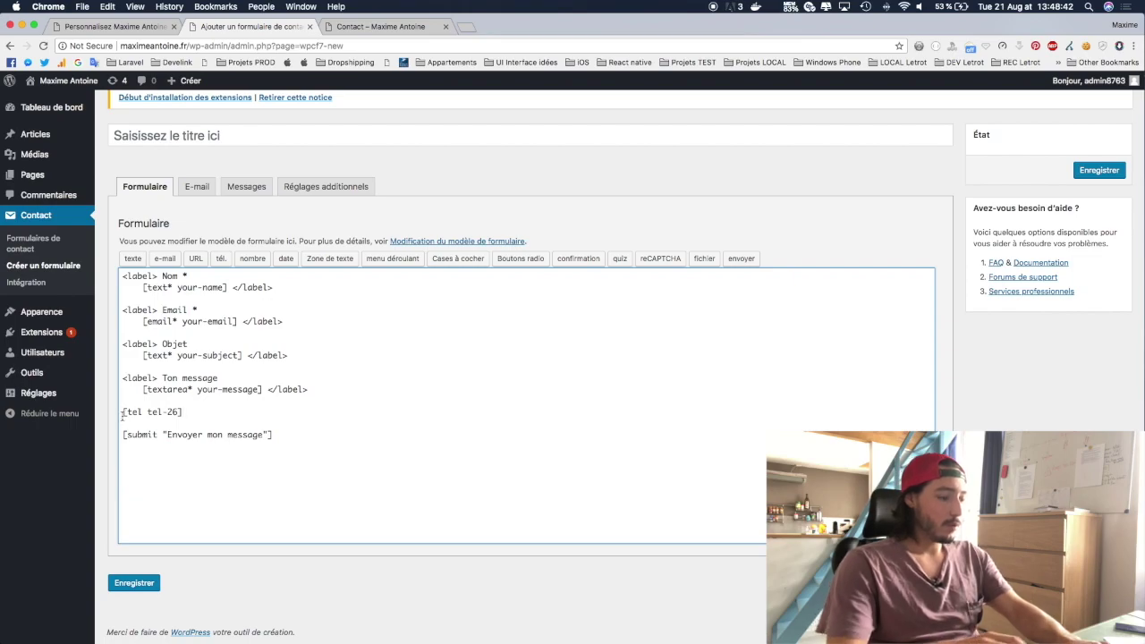
# Step: Wrap the phone field in a 'Téléphone' label on its own line and save the form
pyautogui.write('<label>')
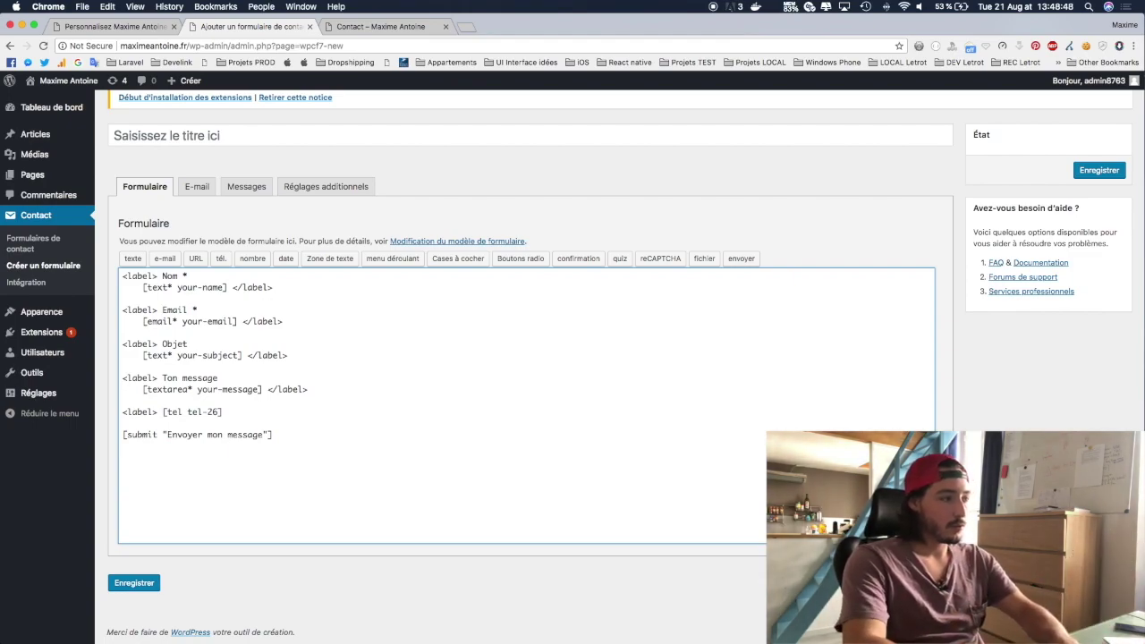
pyautogui.write(' Téléph')
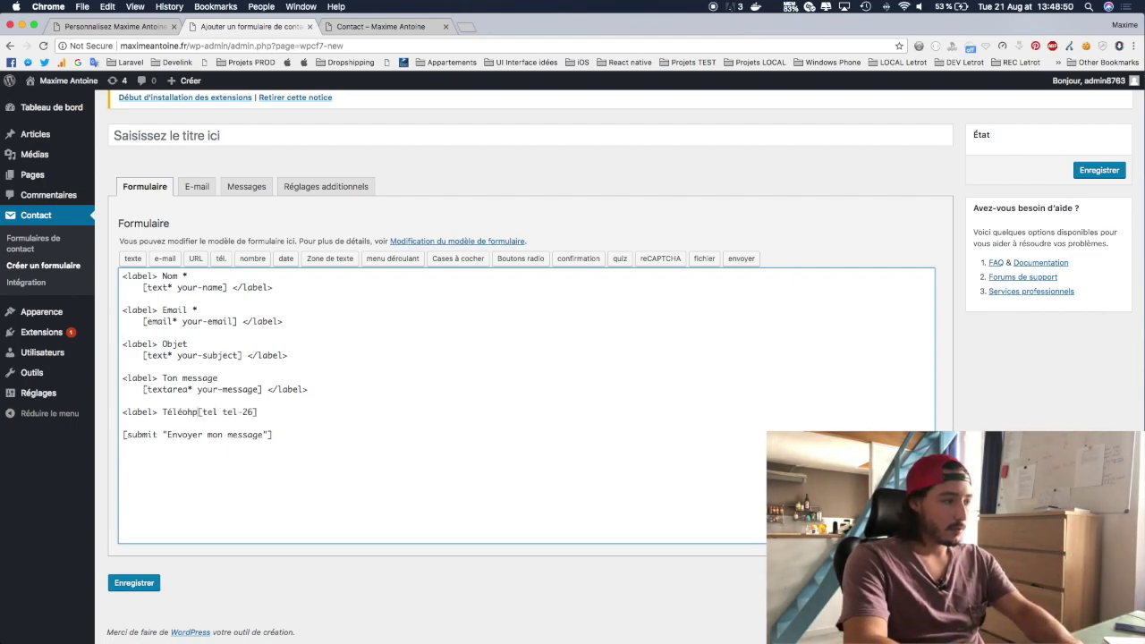
pyautogui.write('one')
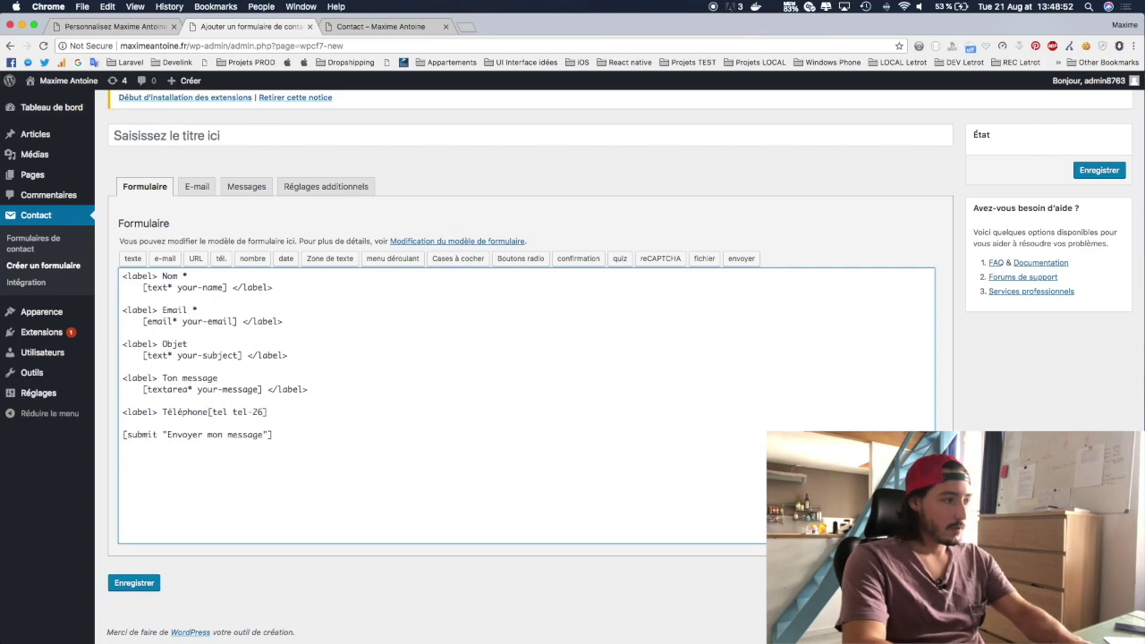
pyautogui.press('Return')
pyautogui.press('Tab')
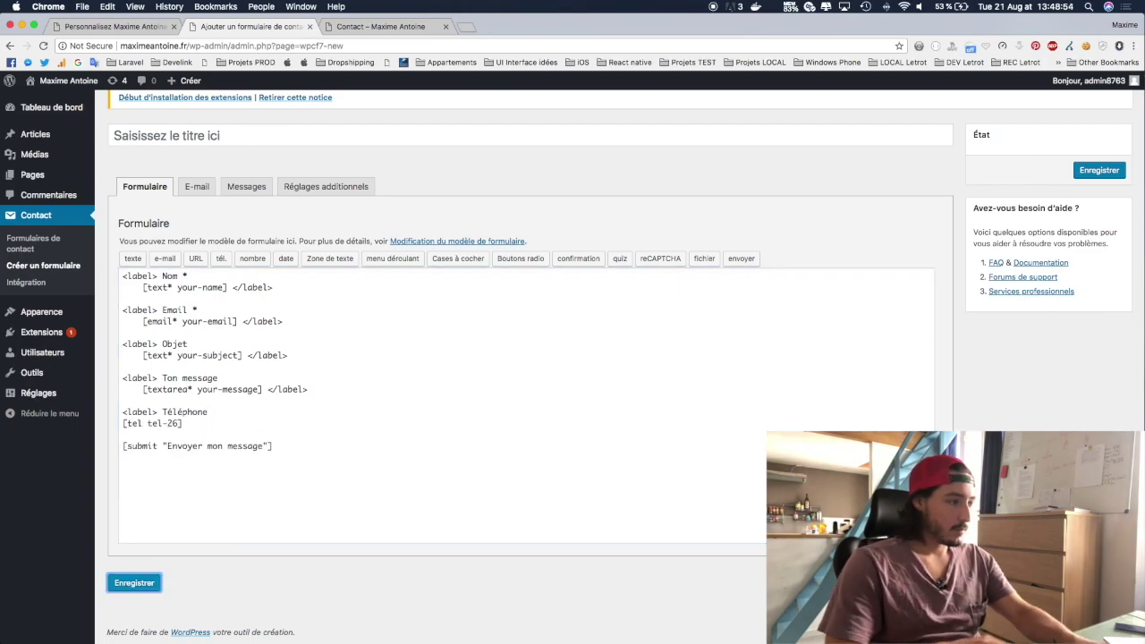
pyautogui.click(126, 425)
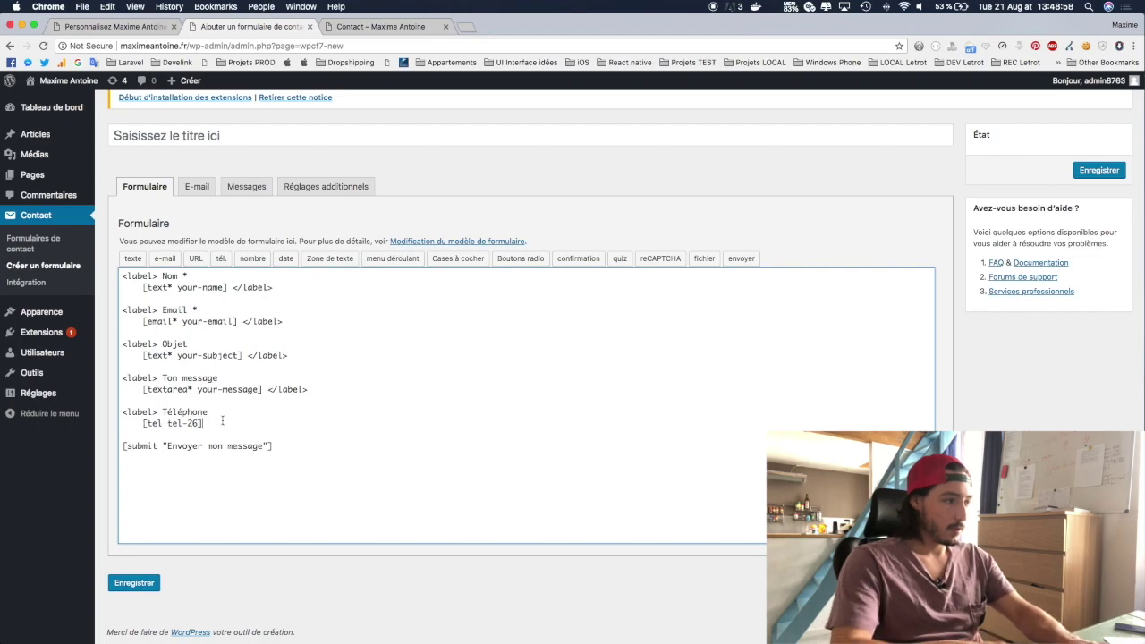
pyautogui.write('>')
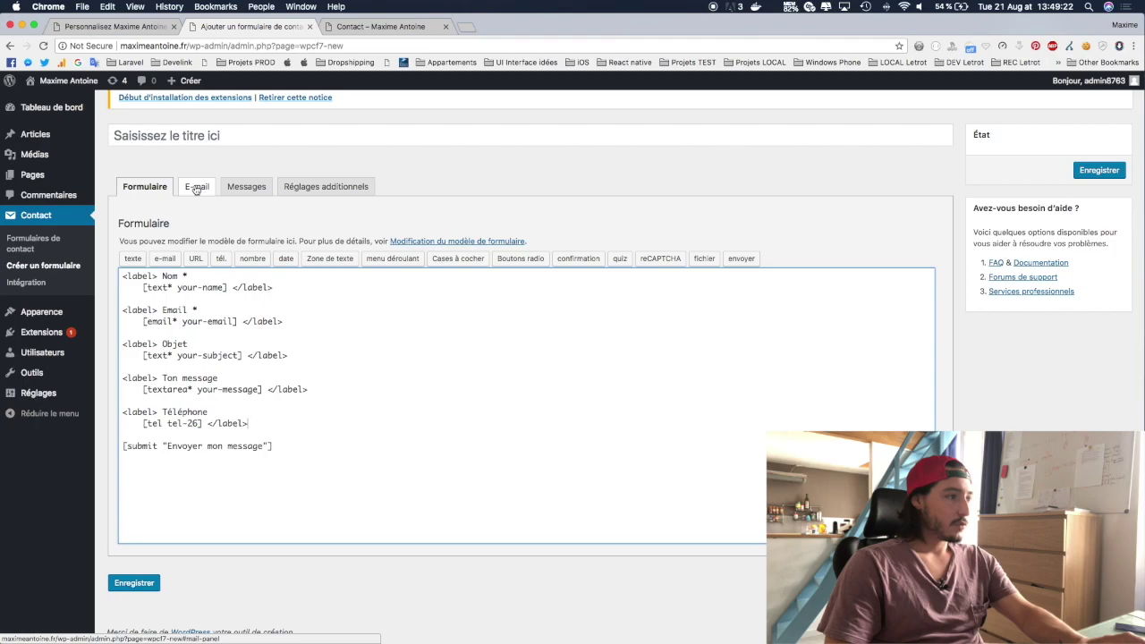
pyautogui.click(136, 583)
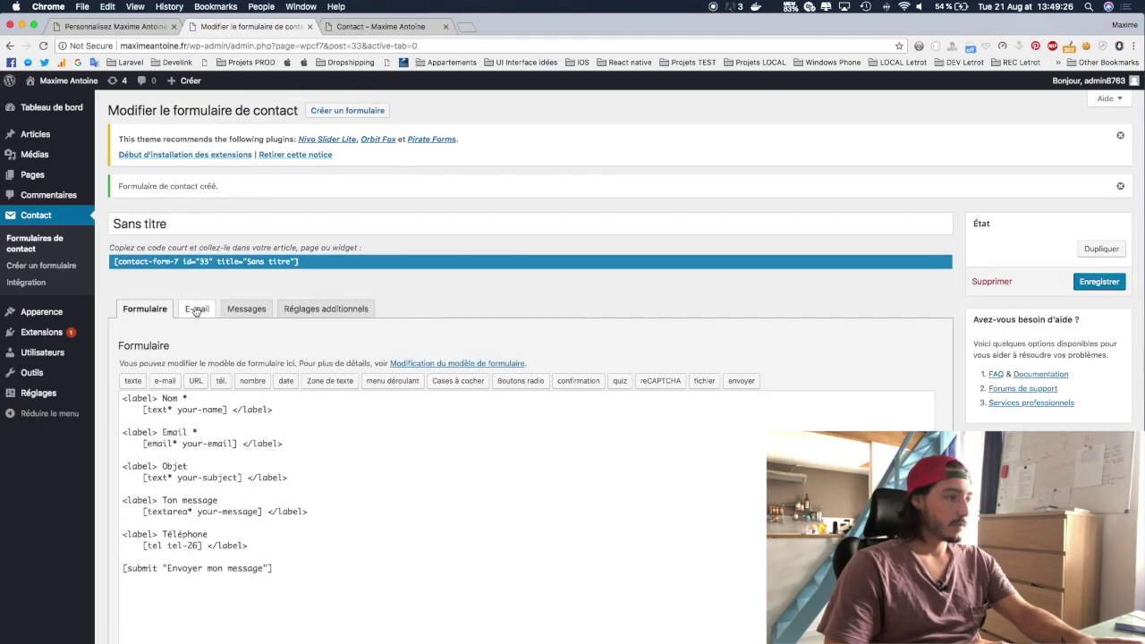
# Step: Review the E-mail tab's recipient, sender, subject and [your-email] reply-to settings
pyautogui.click(197, 313)
pyautogui.scroll(-3, 269, 331)
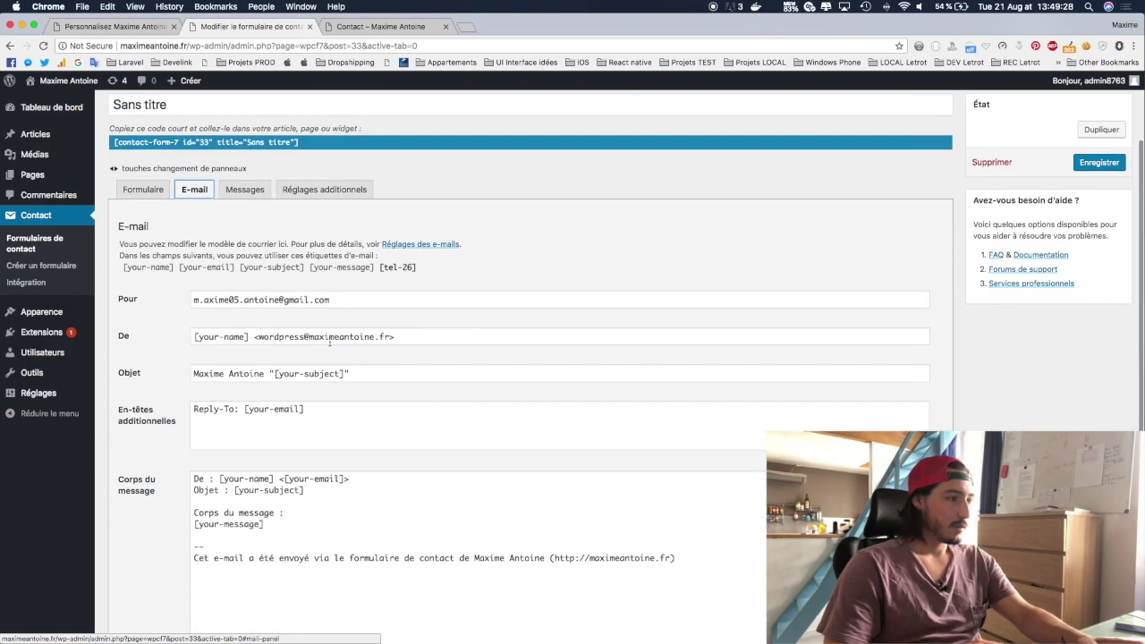
pyautogui.scroll(-1, 331, 341)
pyautogui.click(157, 161)
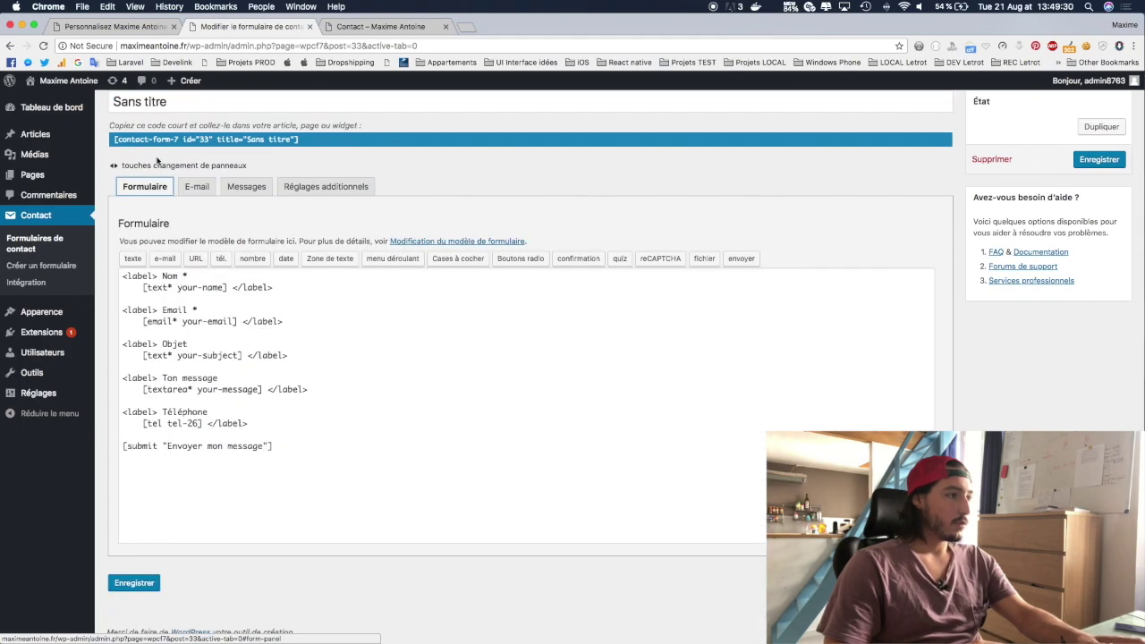
pyautogui.click(198, 187)
pyautogui.moveTo(192, 262); pyautogui.dragTo(331, 261)
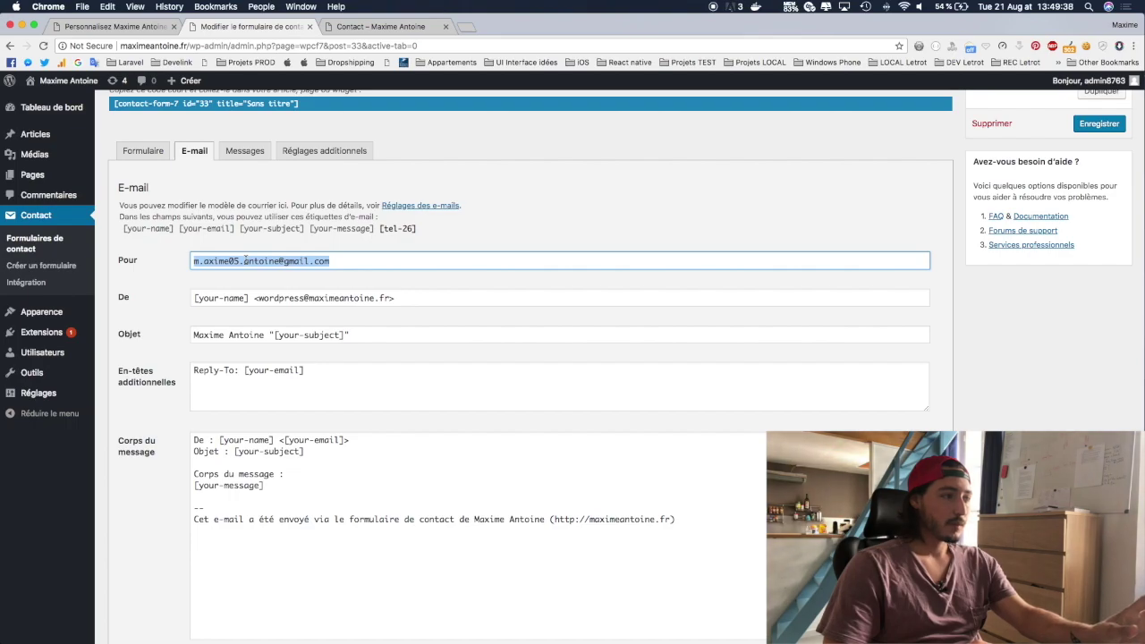
pyautogui.moveTo(337, 261); pyautogui.dragTo(160, 267)
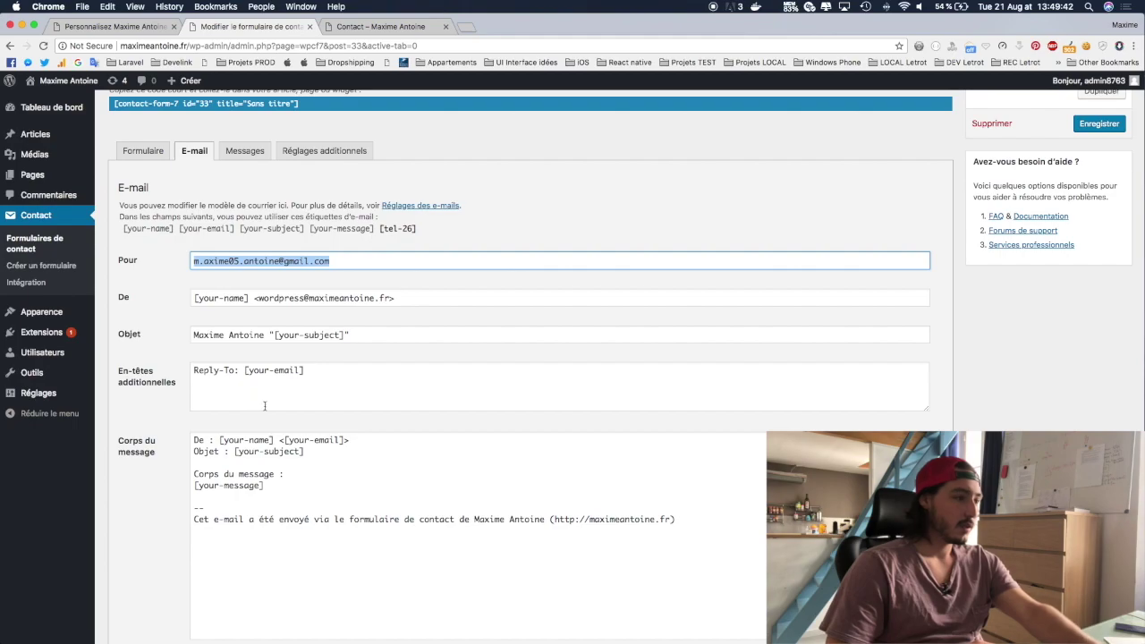
pyautogui.moveTo(245, 370); pyautogui.dragTo(322, 369)
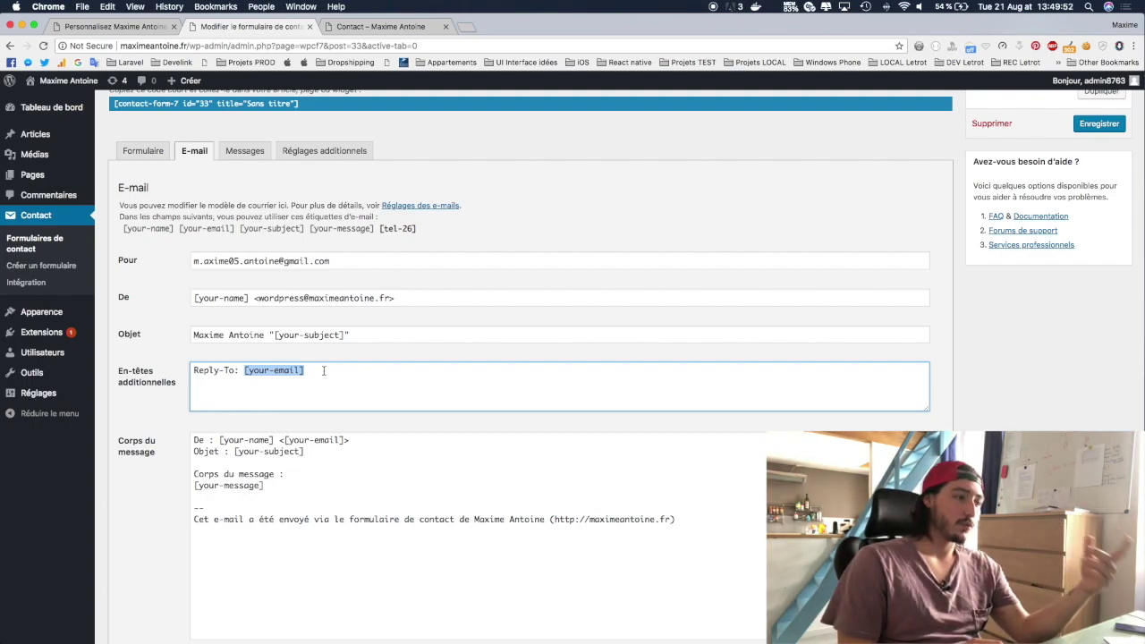
pyautogui.click(244, 370)
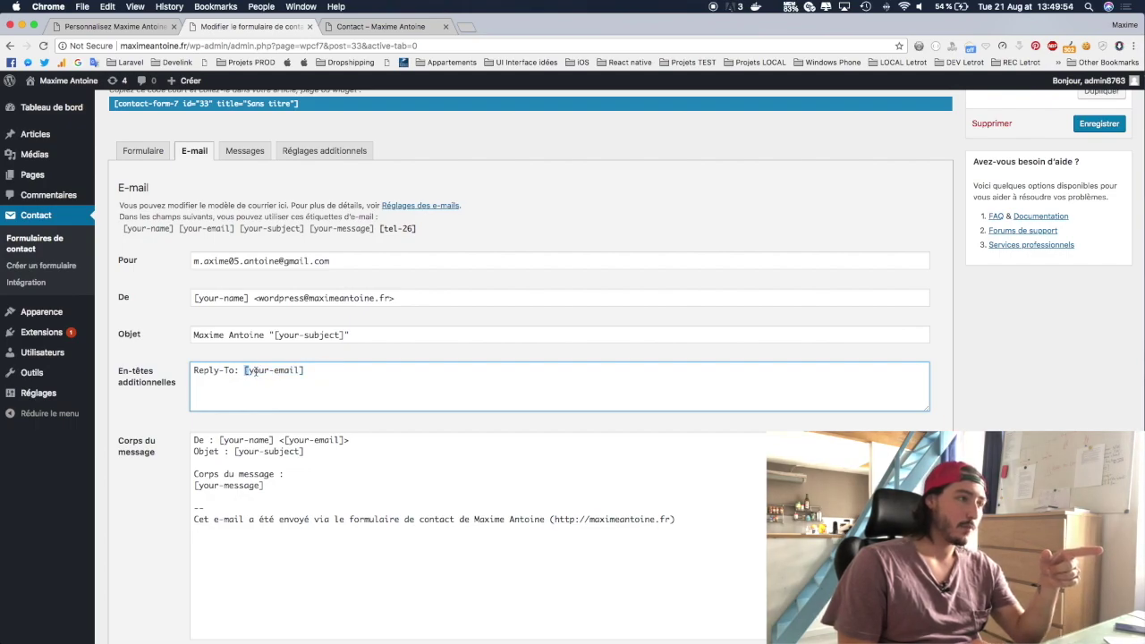
pyautogui.moveTo(245, 371); pyautogui.dragTo(317, 371)
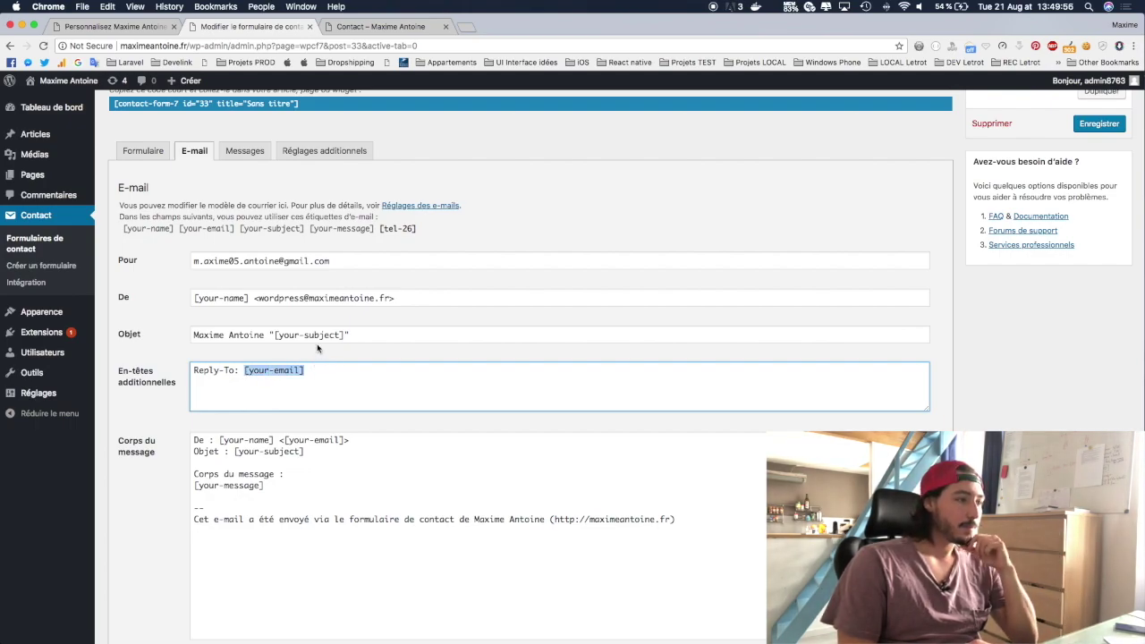
pyautogui.moveTo(275, 334); pyautogui.dragTo(300, 334)
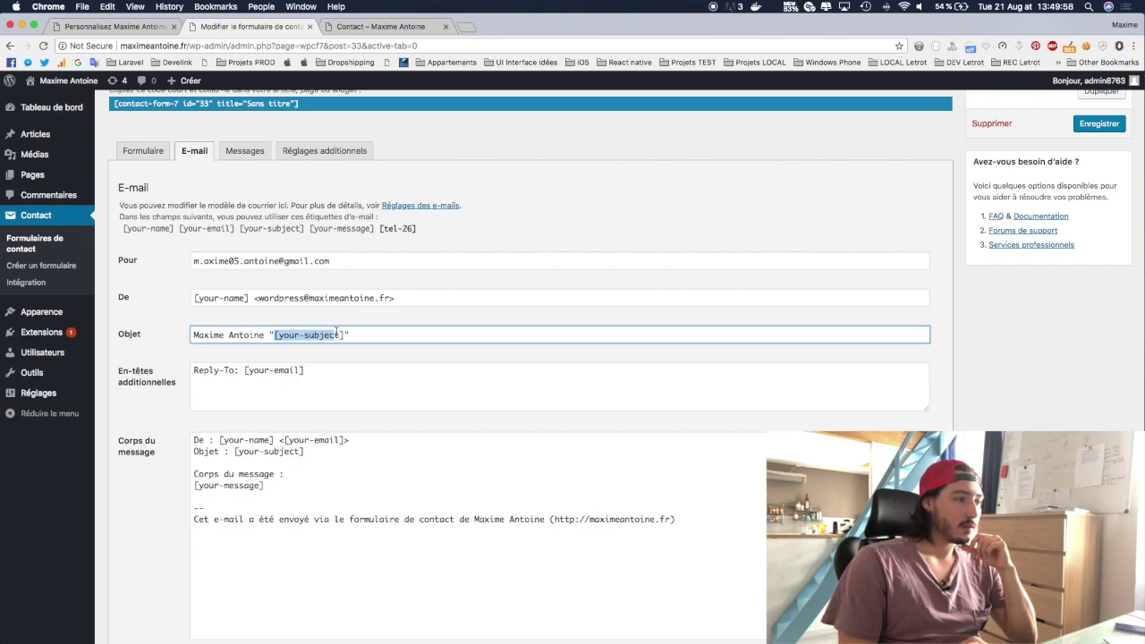
pyautogui.moveTo(249, 298); pyautogui.dragTo(189, 300)
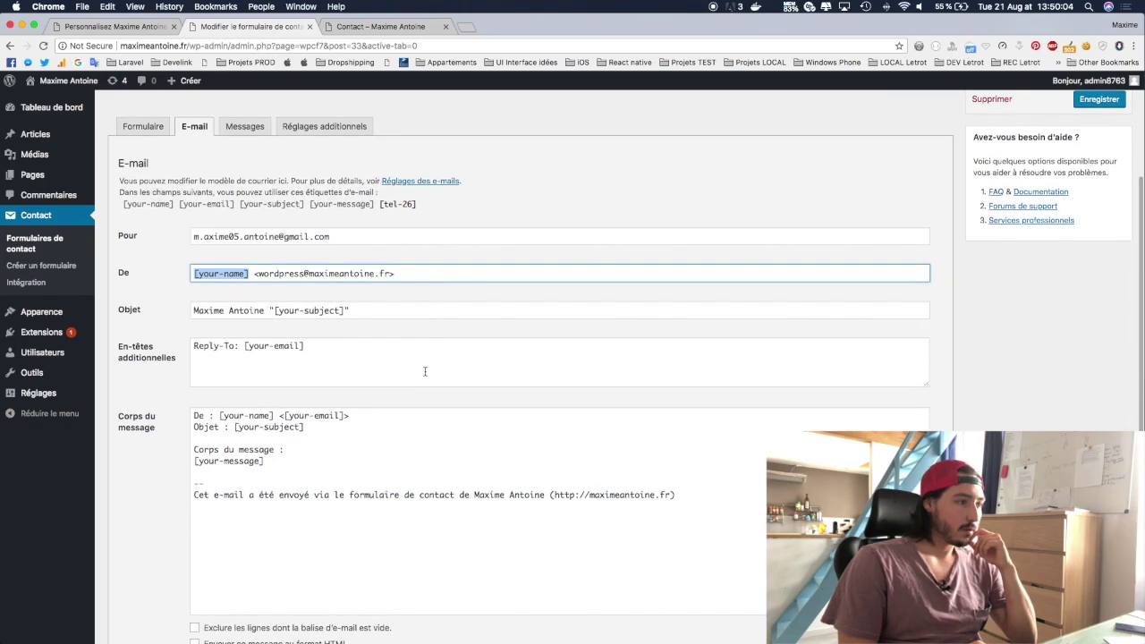
pyautogui.scroll(-3, 425, 371)
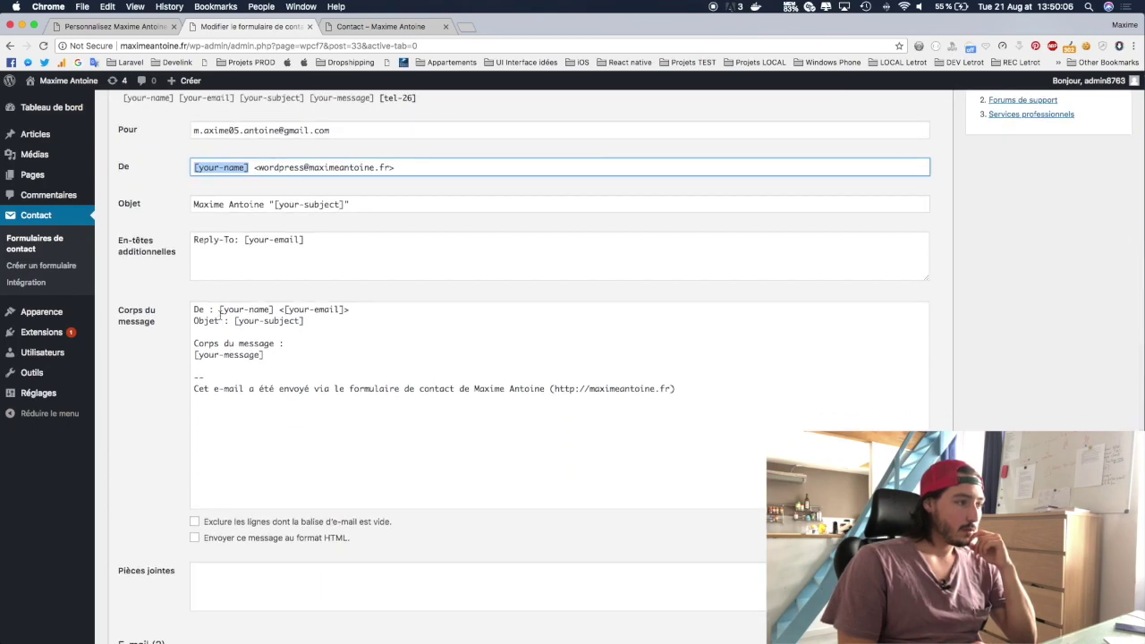
# Step: Inspect the email message body and attachments field
pyautogui.click(220, 312)
pyautogui.moveTo(346, 306); pyautogui.dragTo(348, 309)
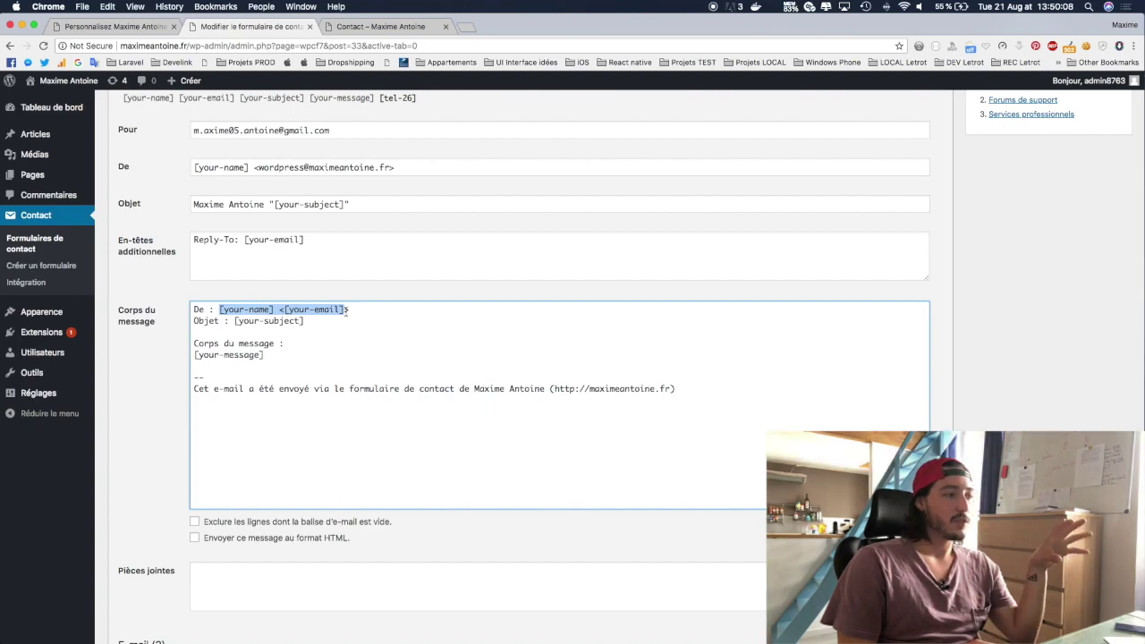
pyautogui.click(269, 356)
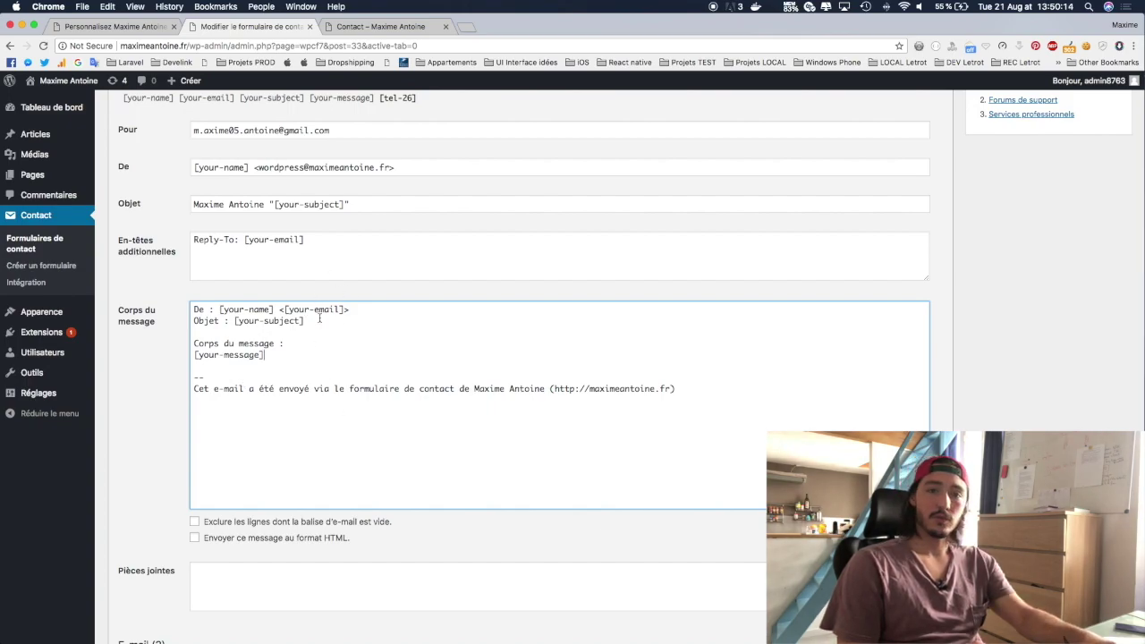
pyautogui.scroll(-2, 335, 362)
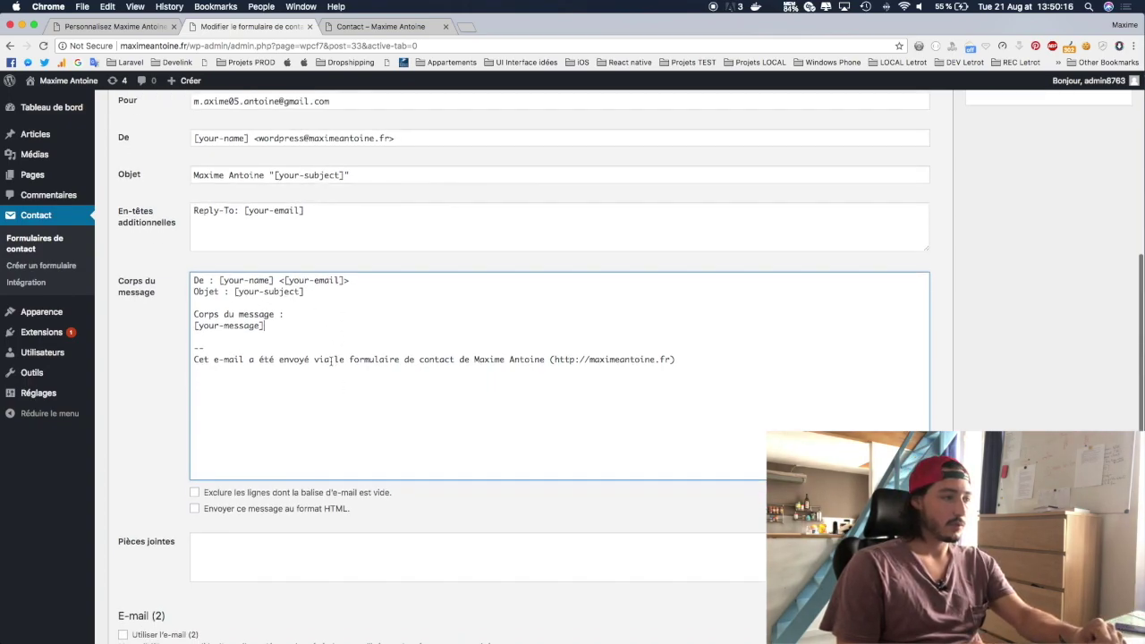
pyautogui.scroll(-4, 330, 360)
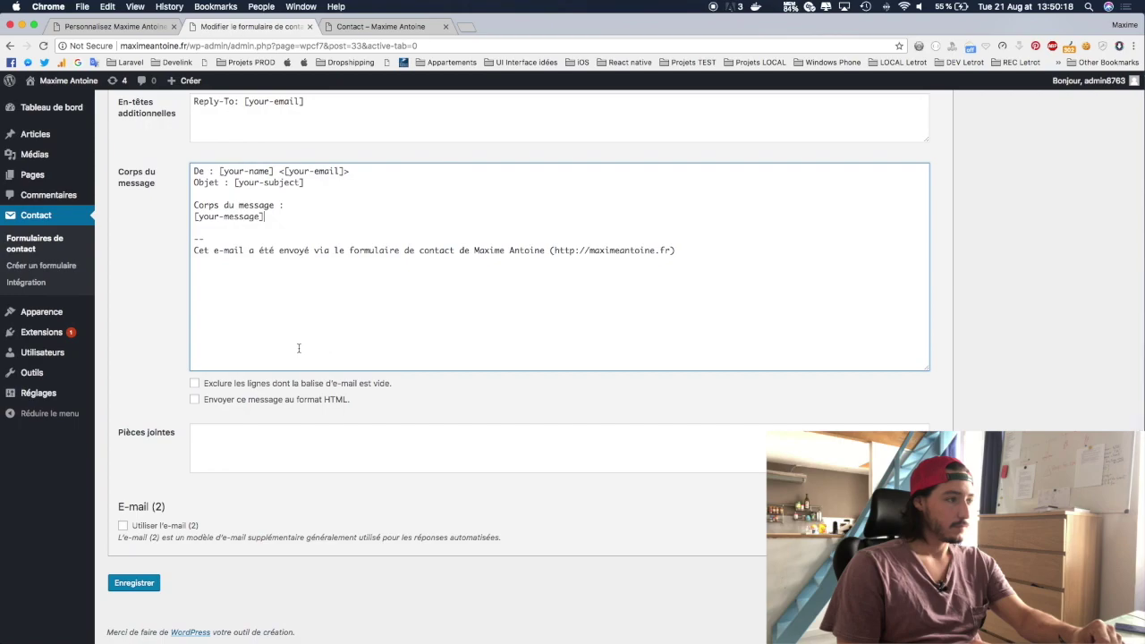
pyautogui.click(240, 432)
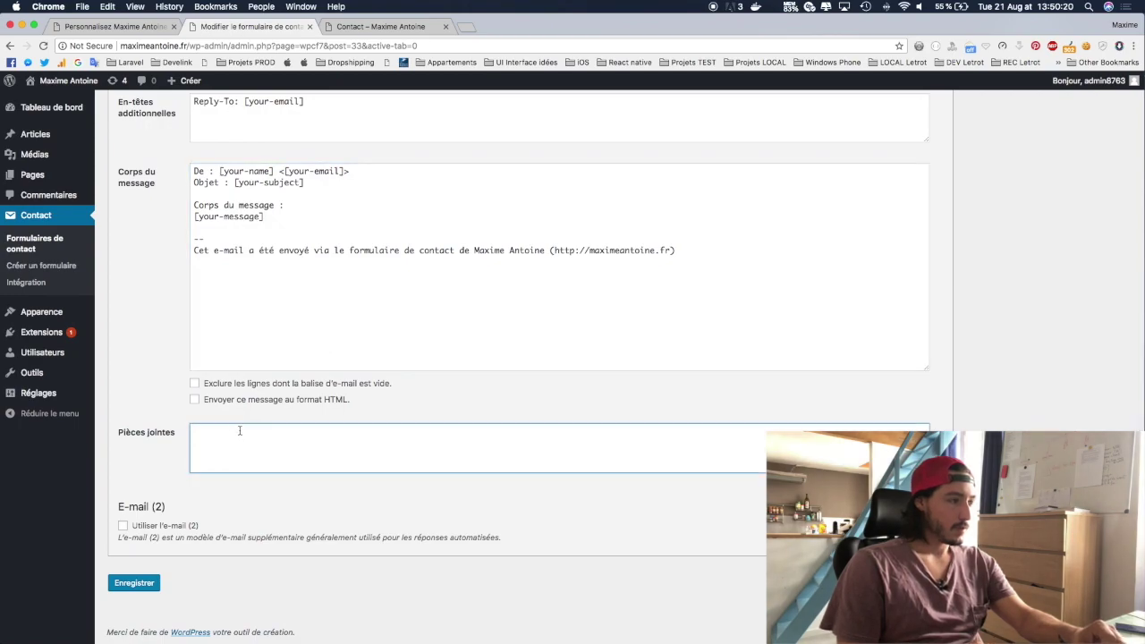
pyautogui.scroll(15, 231, 423)
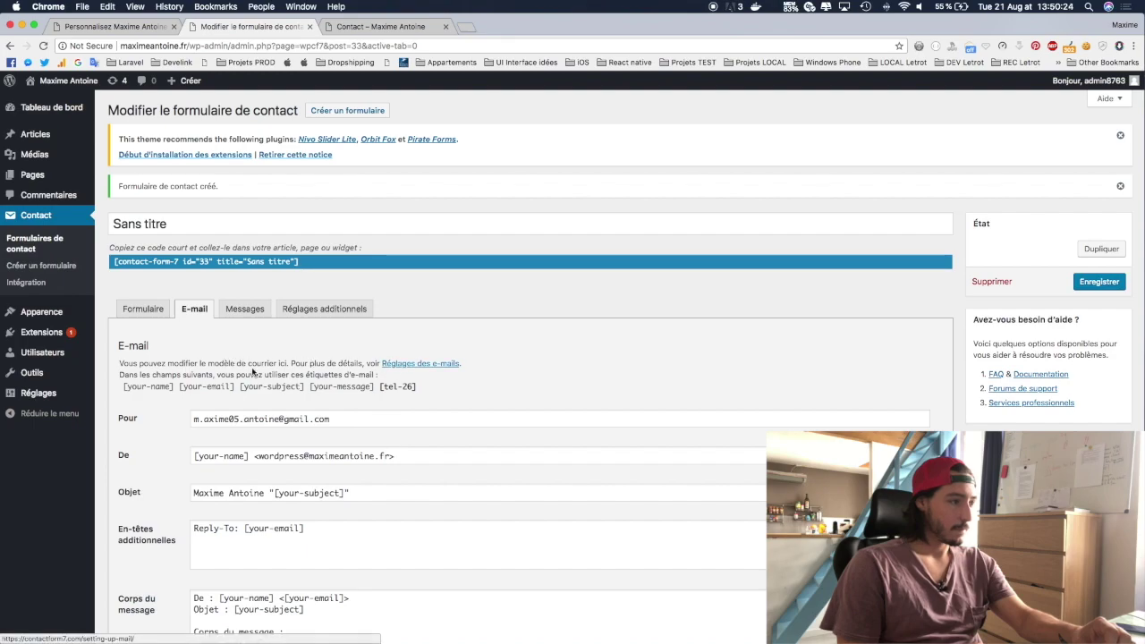
pyautogui.scroll(-6, 437, 370)
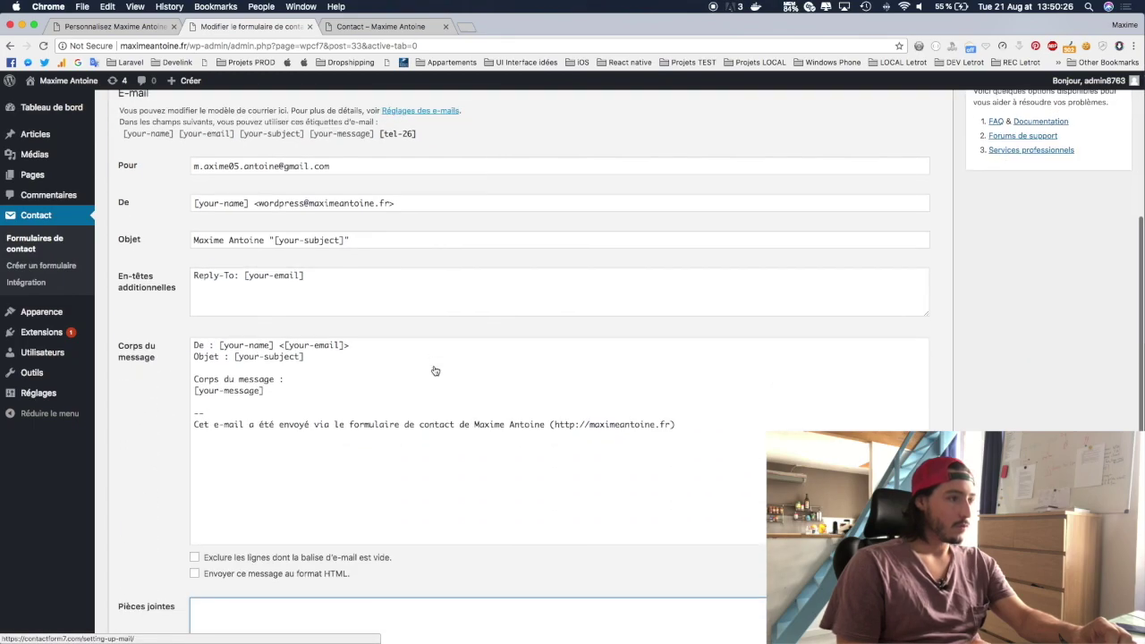
pyautogui.scroll(1, 437, 370)
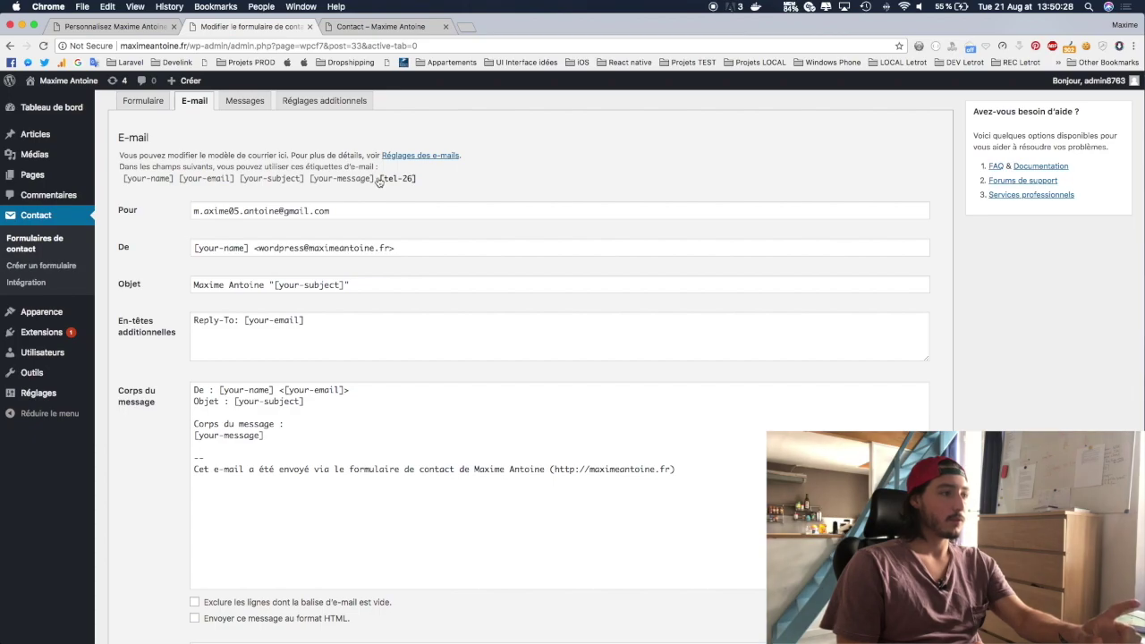
# Step: Add a 'Téléphone : [tel-26]' line to the message body and save the form
pyautogui.moveTo(382, 179); pyautogui.dragTo(417, 179)
pyautogui.press('super+c')
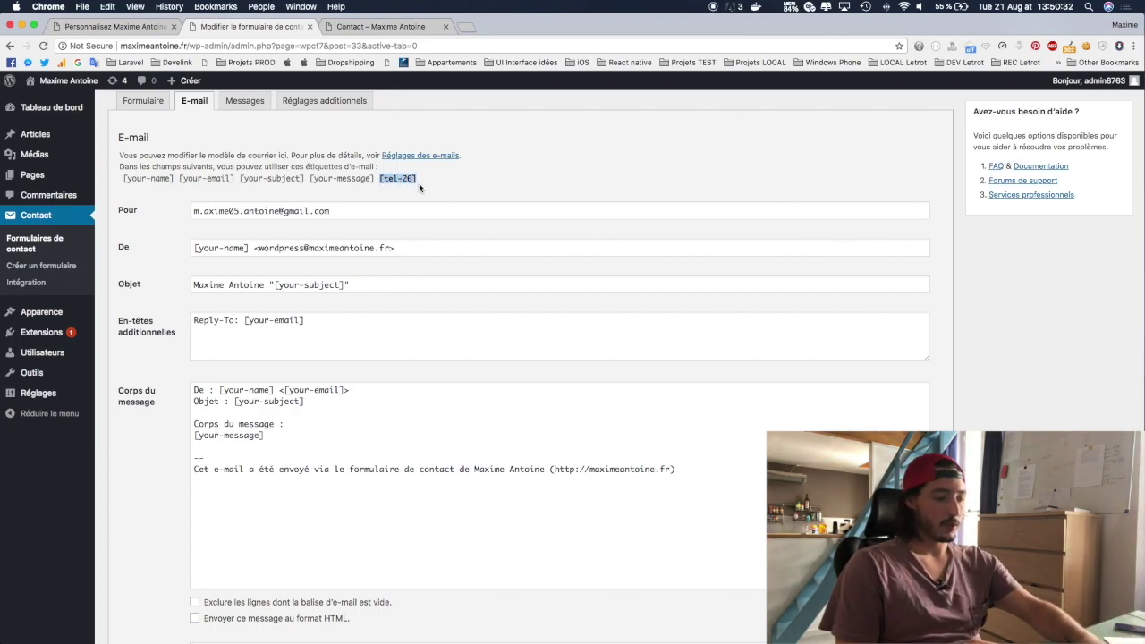
pyautogui.click(223, 446)
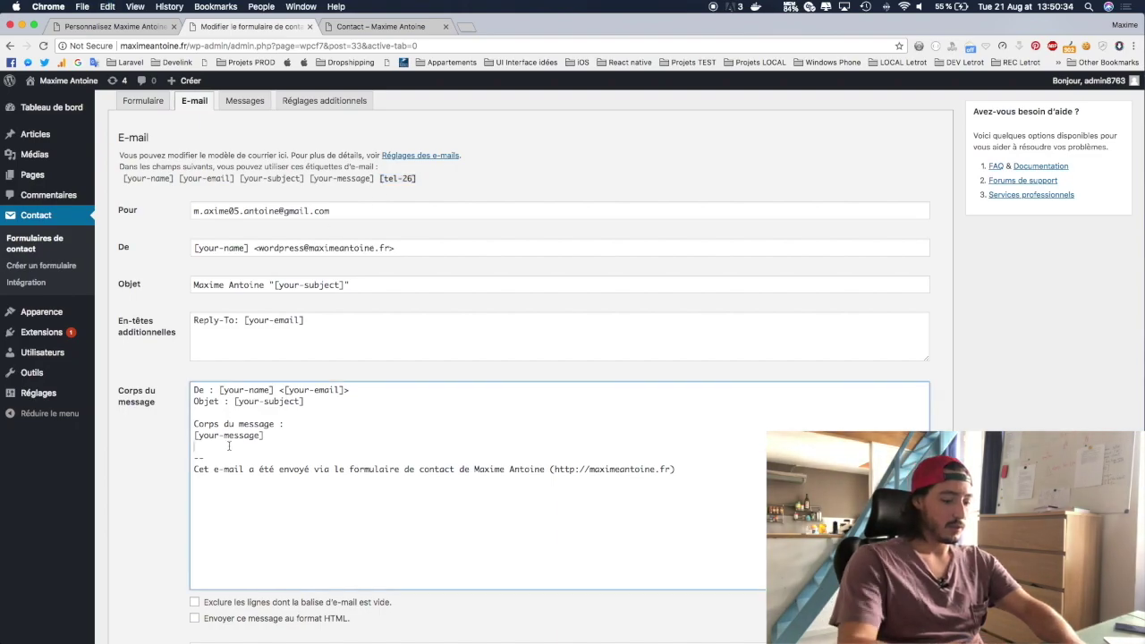
pyautogui.press('Return')
pyautogui.write('Téléphone :')
pyautogui.press('super+v')
pyautogui.press('Return')
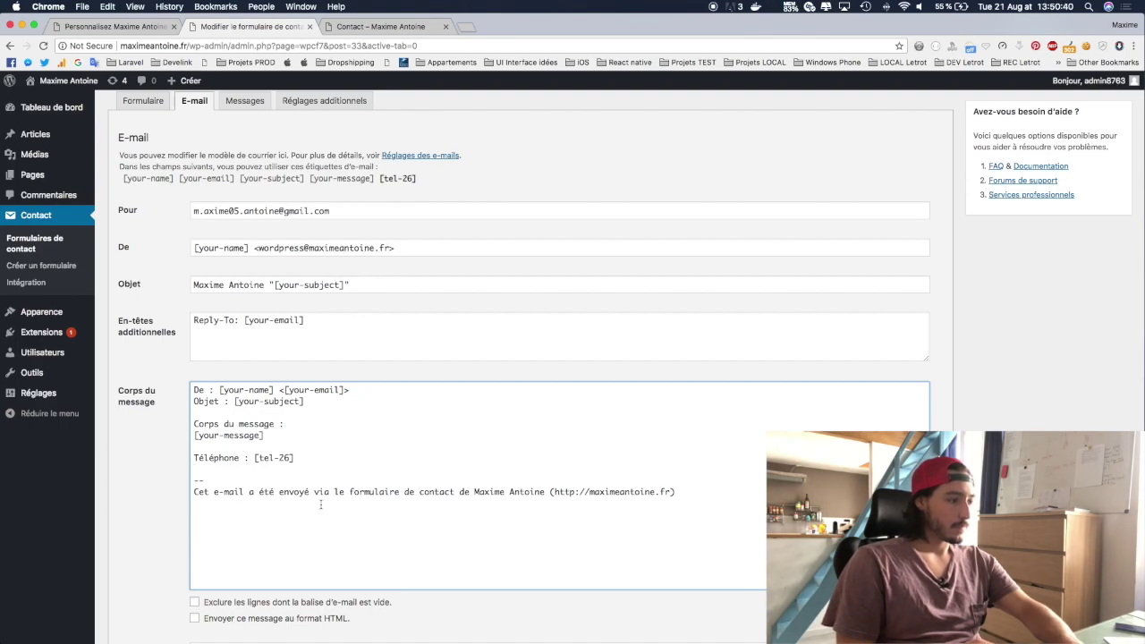
pyautogui.scroll(-5, 320, 505)
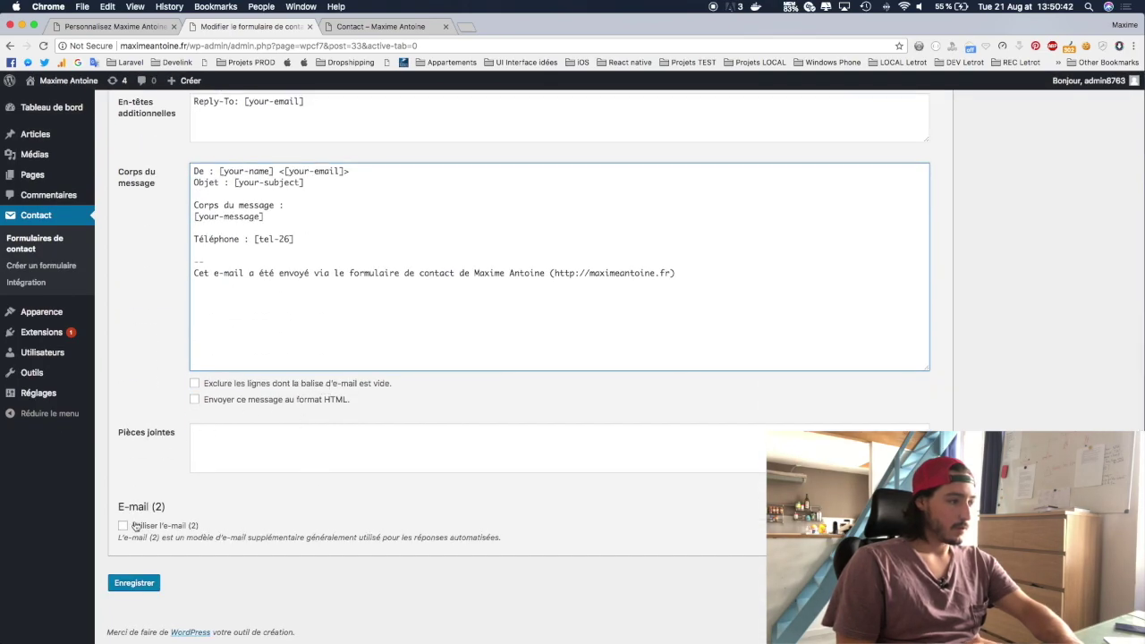
pyautogui.click(139, 591)
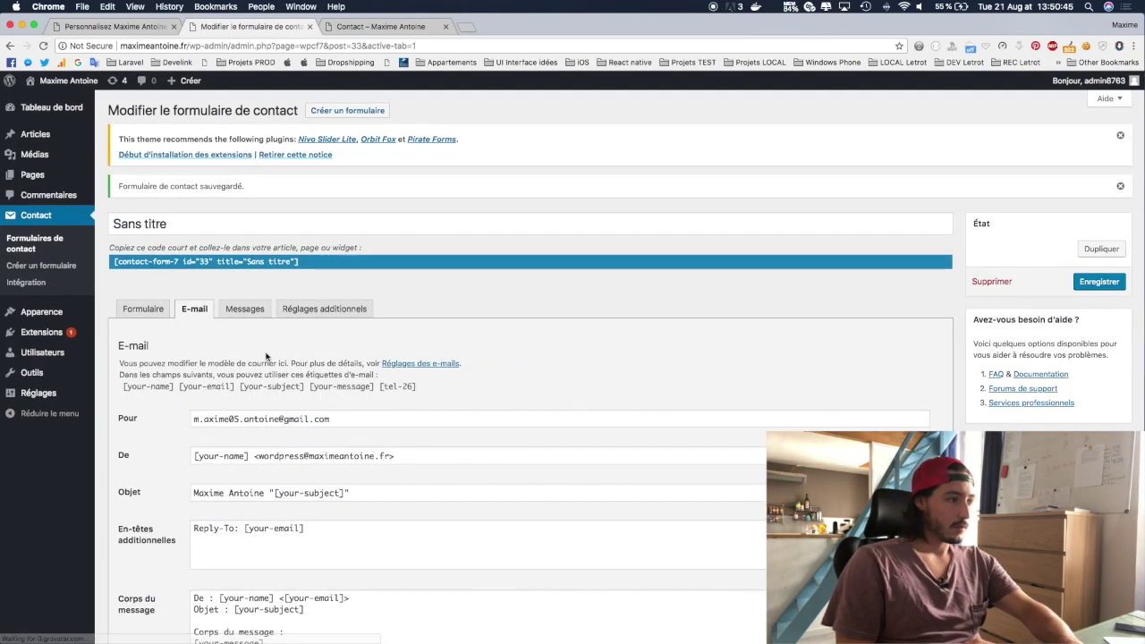
# Step: Review the form's Messages and Réglages additionnels settings, then return to the Formulaire template
pyautogui.click(243, 309)
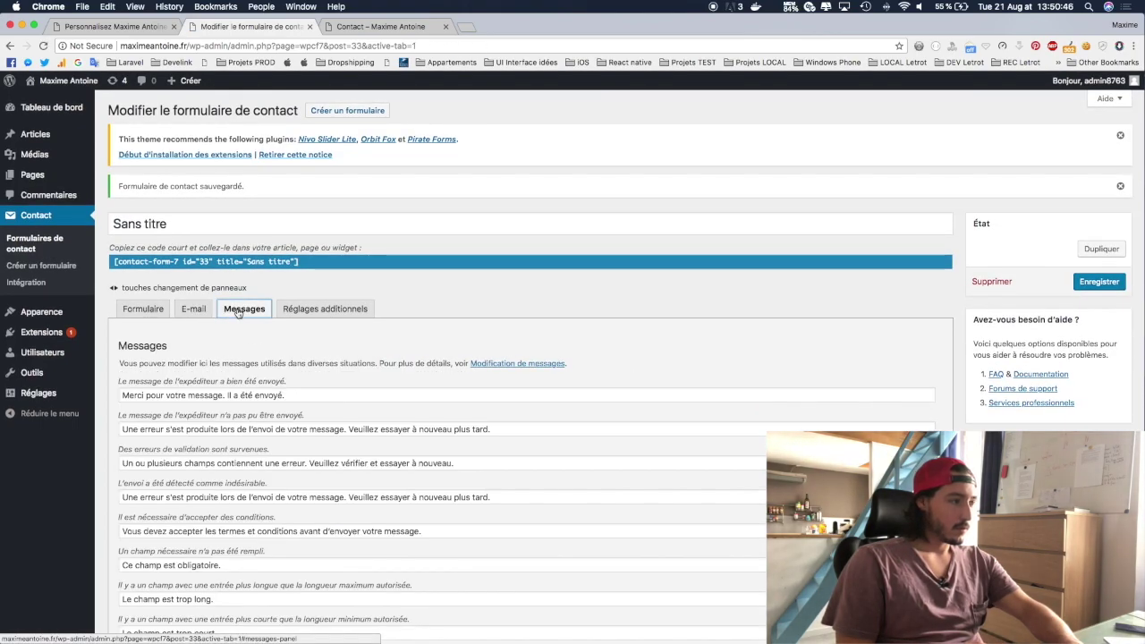
pyautogui.scroll(-4, 238, 313)
pyautogui.scroll(-2, 240, 295)
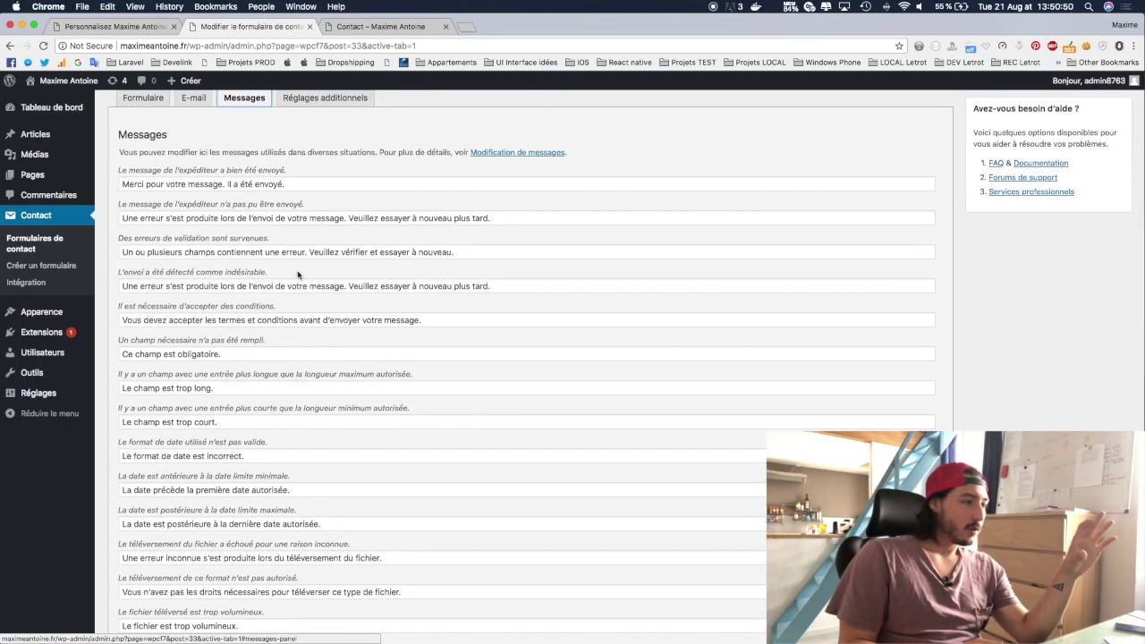
pyautogui.scroll(2, 298, 274)
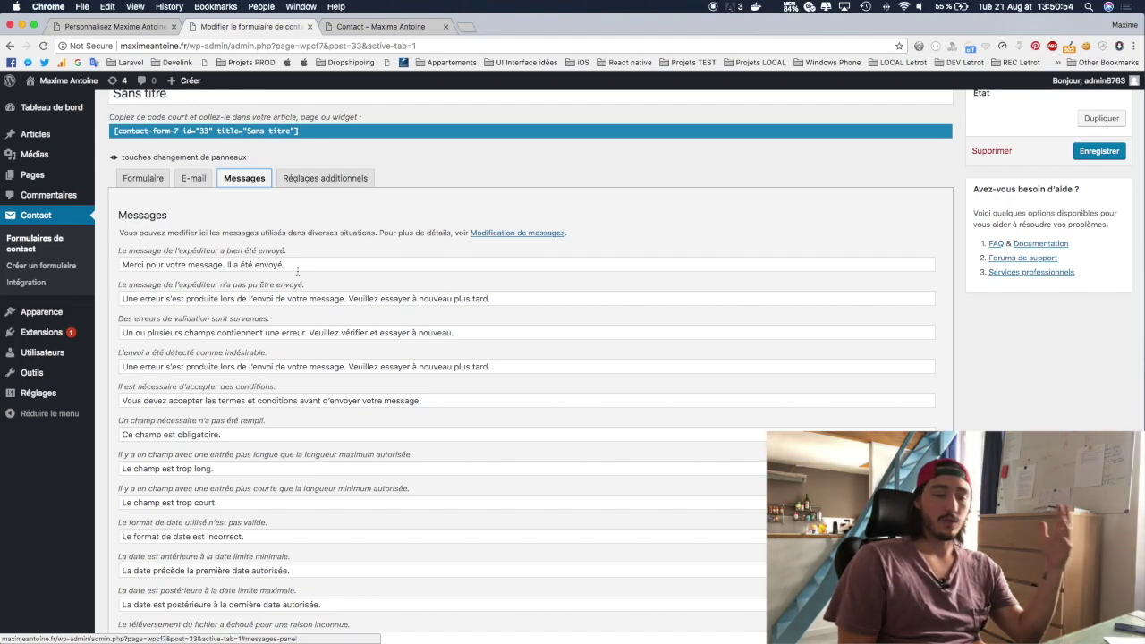
pyautogui.scroll(-10, 214, 417)
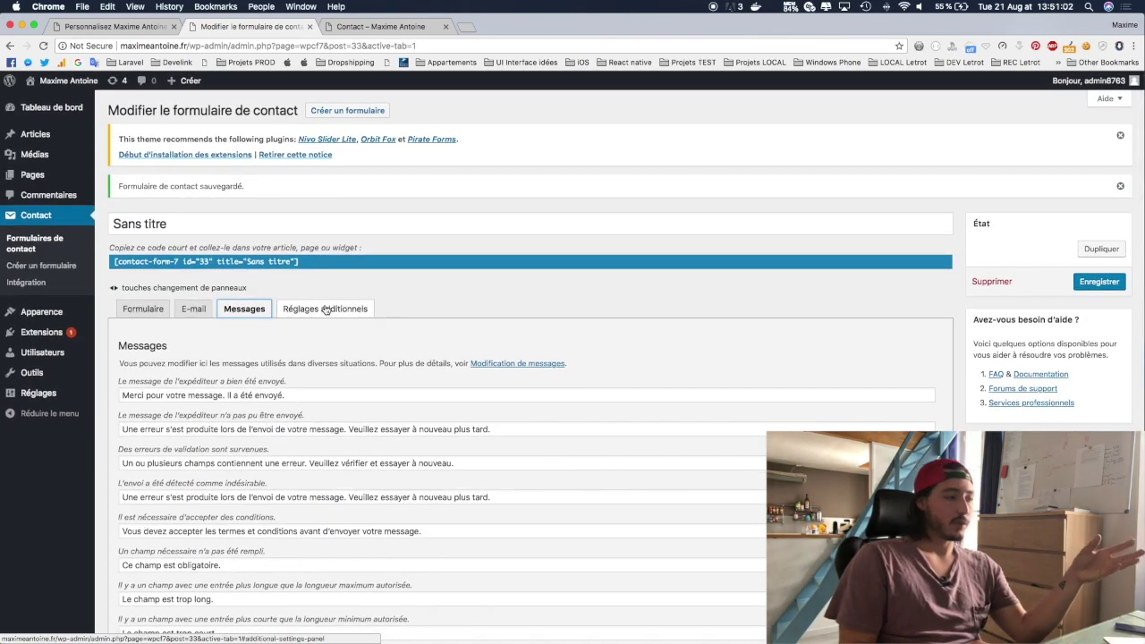
pyautogui.click(326, 309)
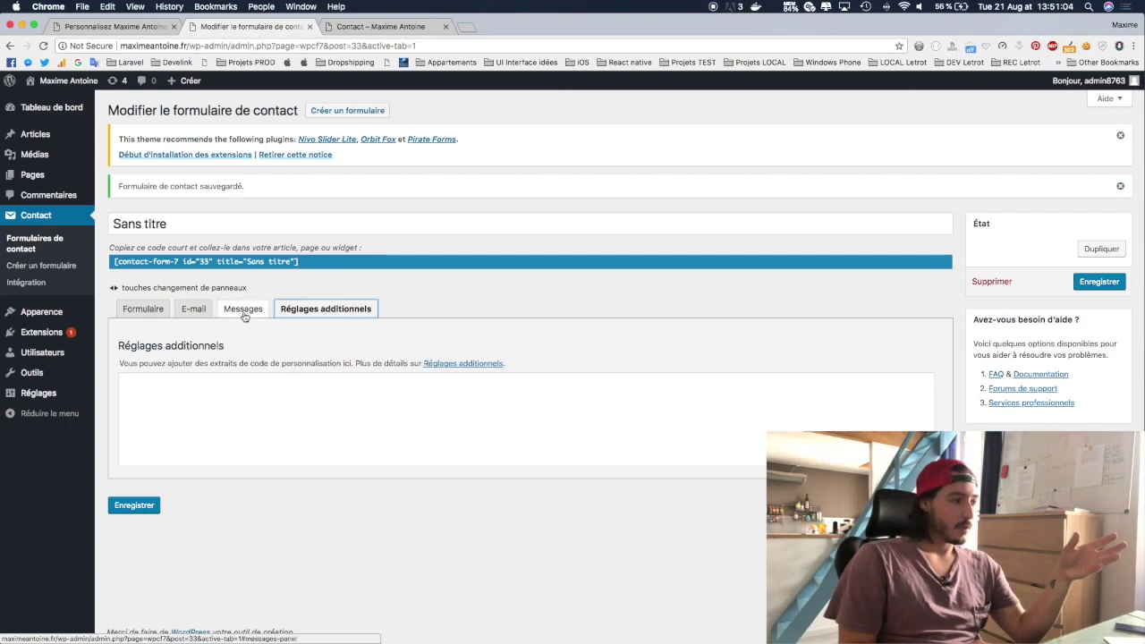
pyautogui.click(132, 309)
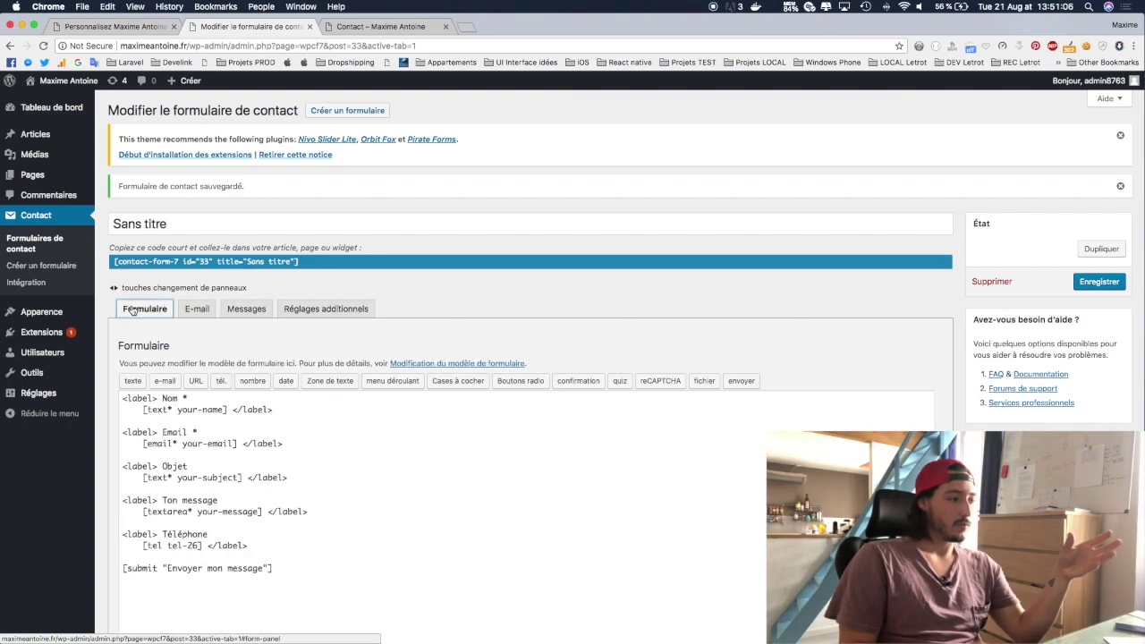
# Step: Save the form again and select its id 33 shortcode for copying
pyautogui.click(1099, 282)
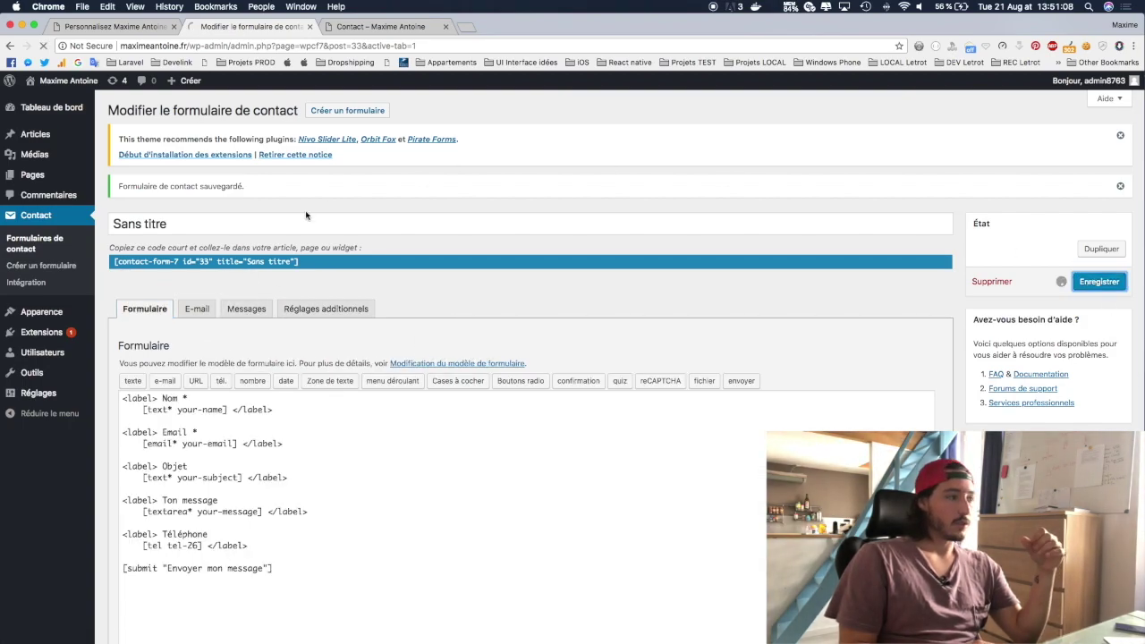
pyautogui.click(204, 262)
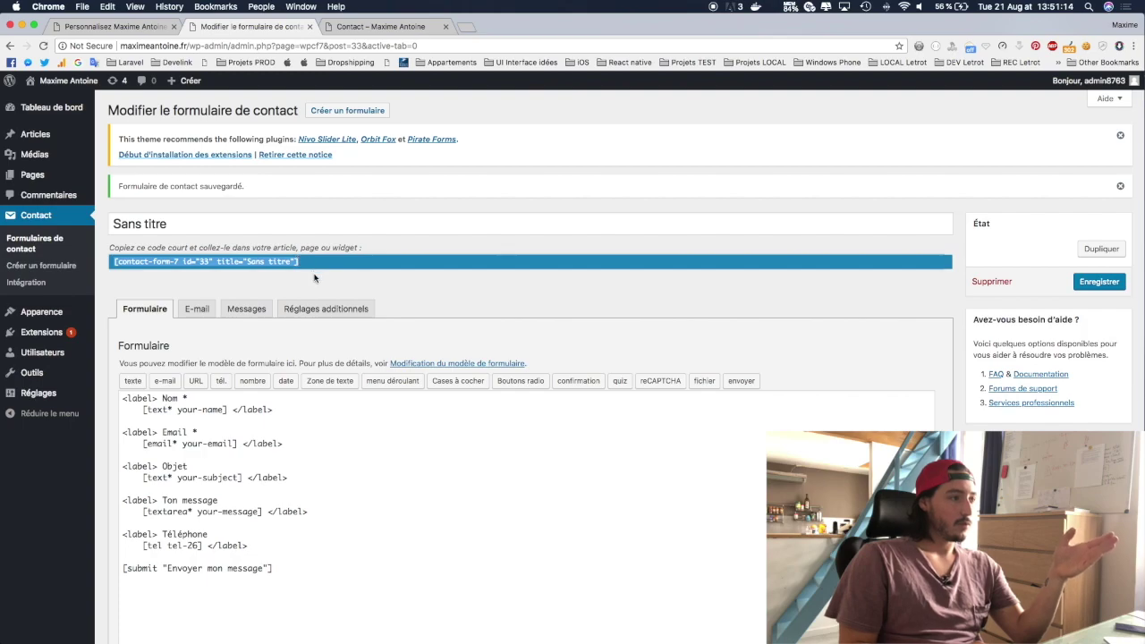
pyautogui.scroll(-1, 314, 279)
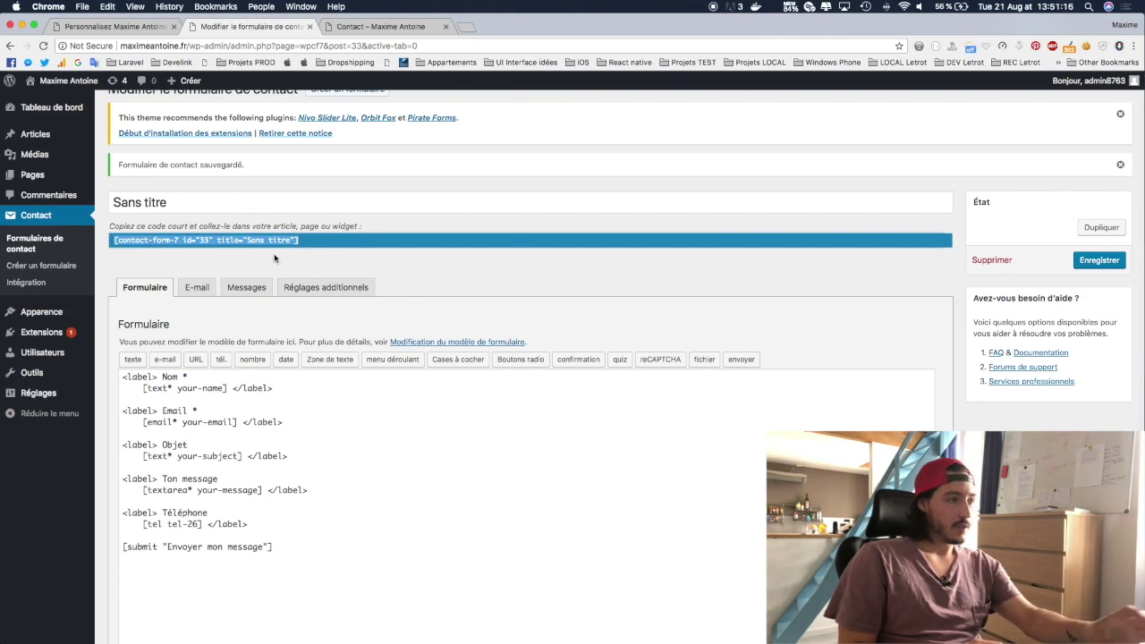
pyautogui.scroll(1, 274, 255)
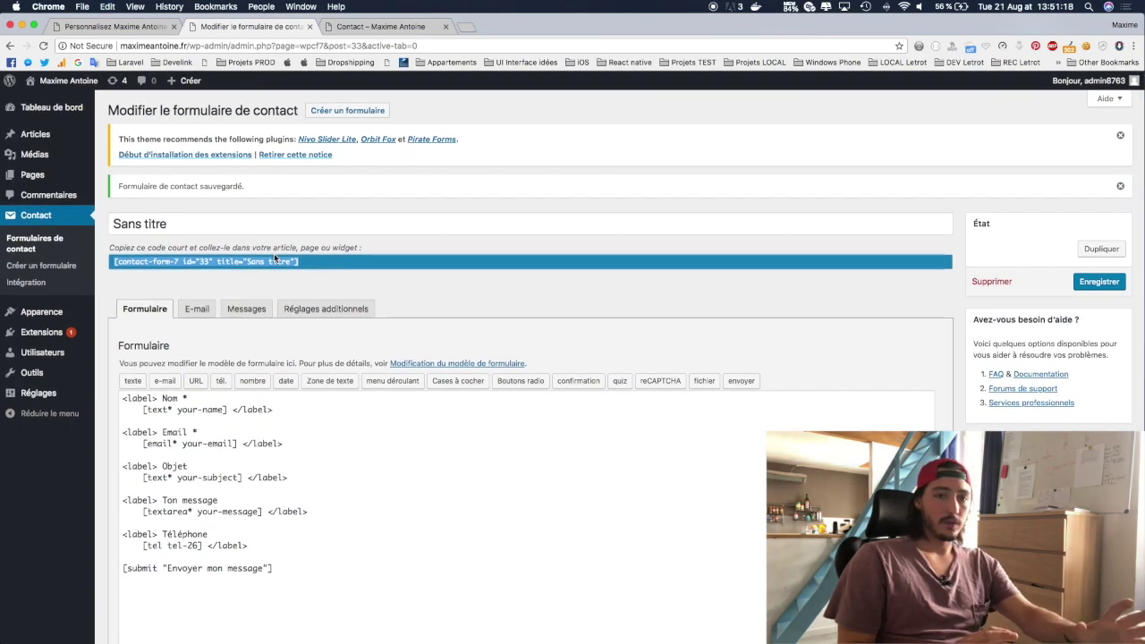
# Step: Retitle Formulaire de contact 1 'Formulaire de contact : Page contact', save it and copy its shortcode
pyautogui.click(33, 242)
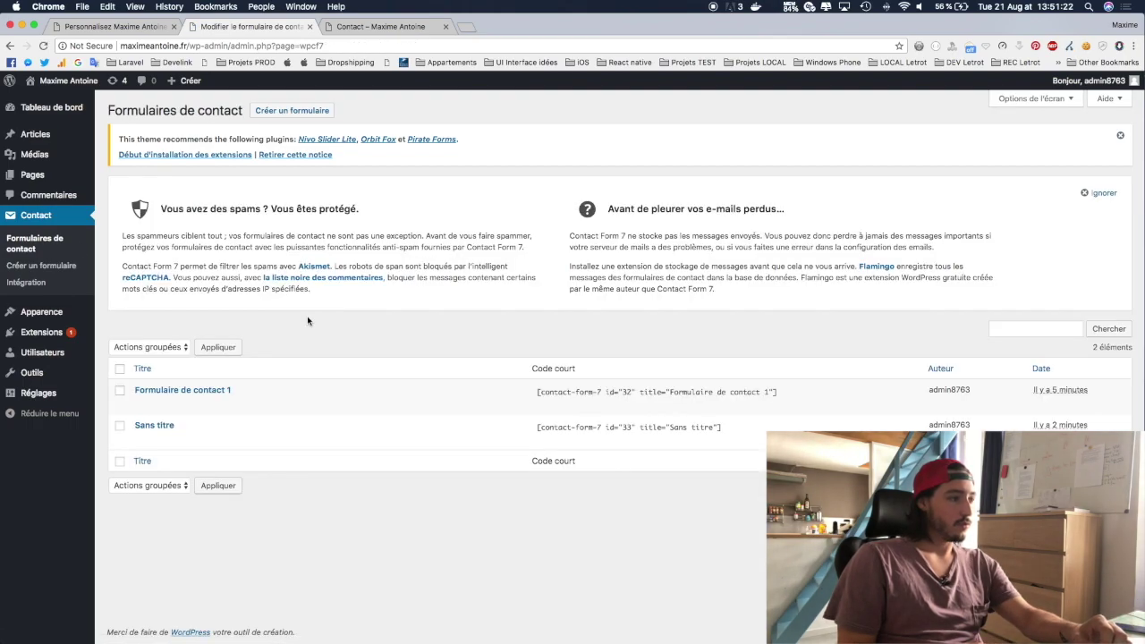
pyautogui.click(149, 405)
pyautogui.tripleClick(216, 190)
pyautogui.write('Formulaire de contact : Page contact')
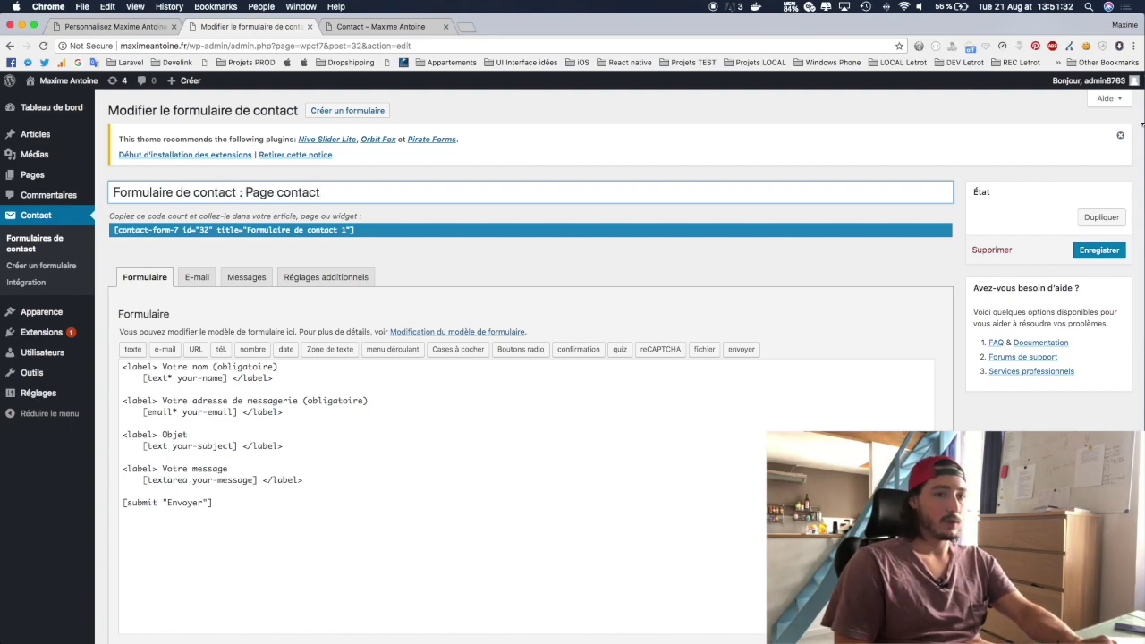
pyautogui.click(1099, 250)
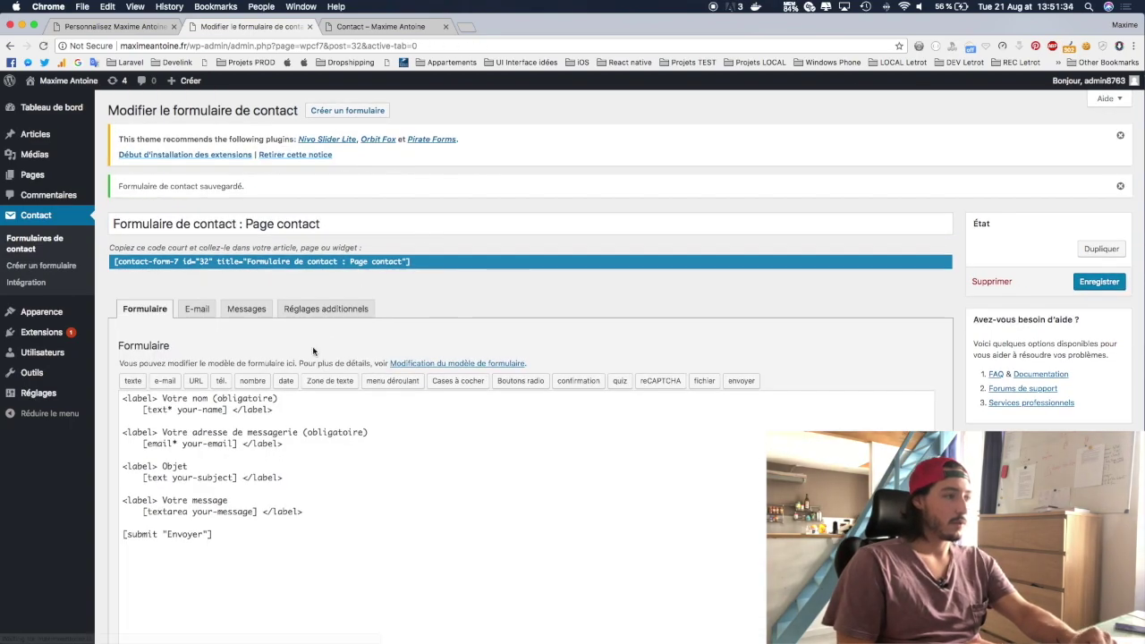
pyautogui.click(235, 259)
pyautogui.press('super+c')
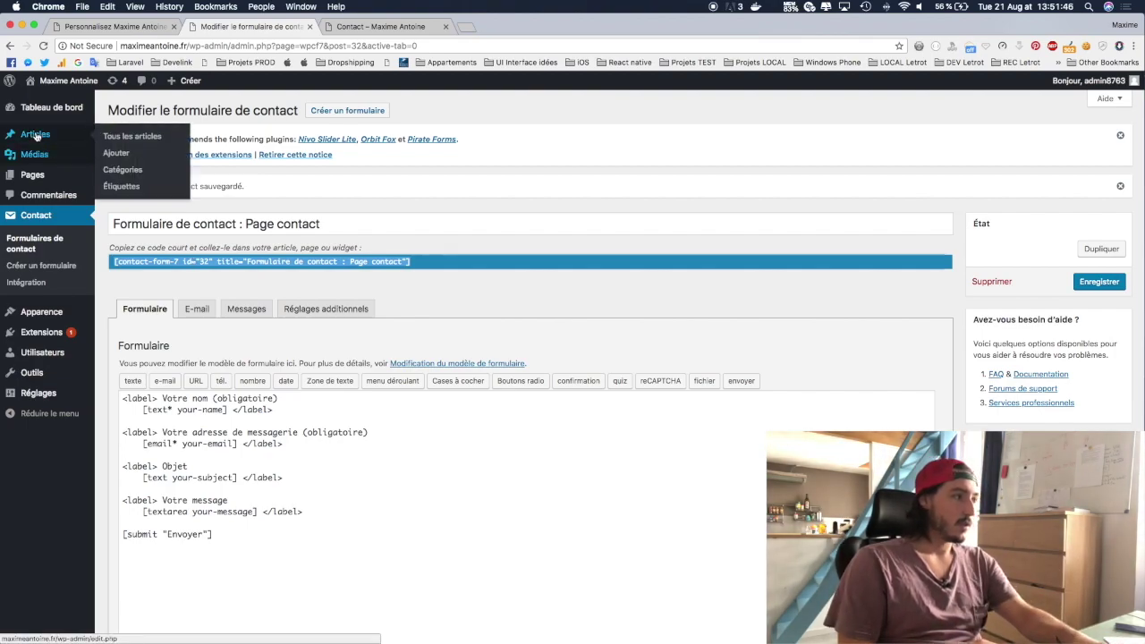
pyautogui.moveTo(67, 179)
pyautogui.click(130, 178)
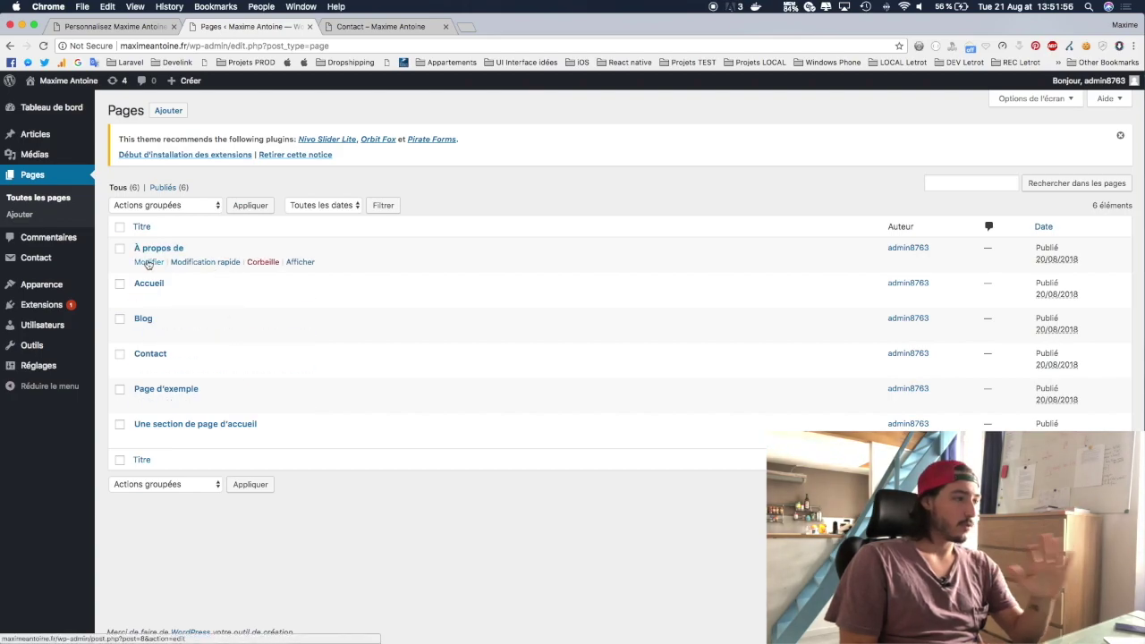
# Step: Replace the Contact page text with a short greeting and the contact-form-7 shortcode, then update it
pyautogui.click(147, 369)
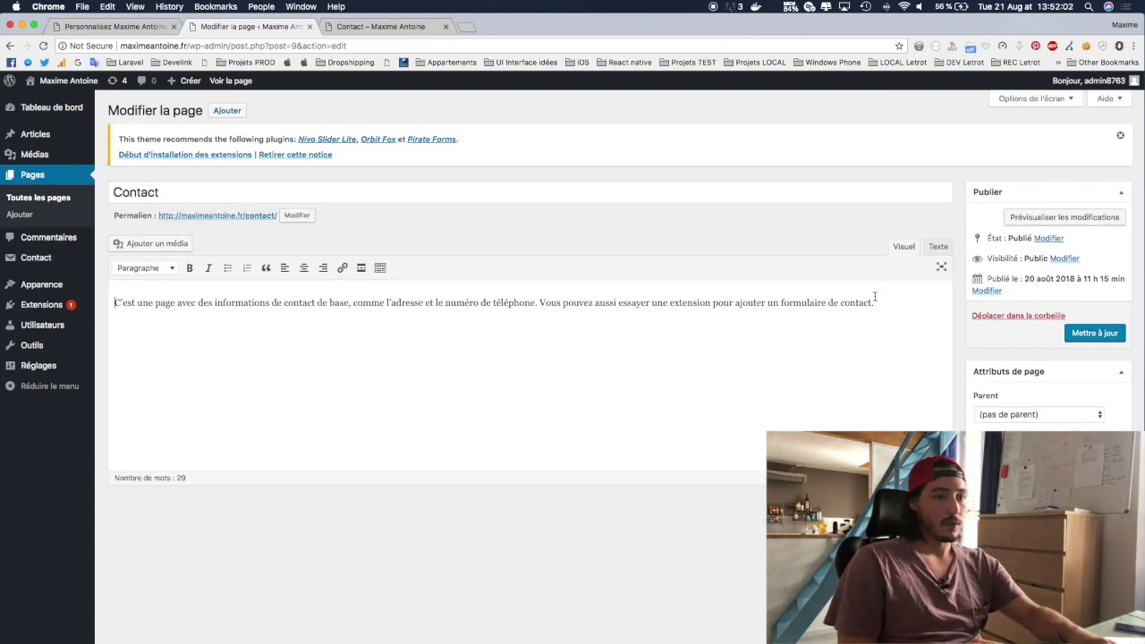
pyautogui.tripleClick(875, 301)
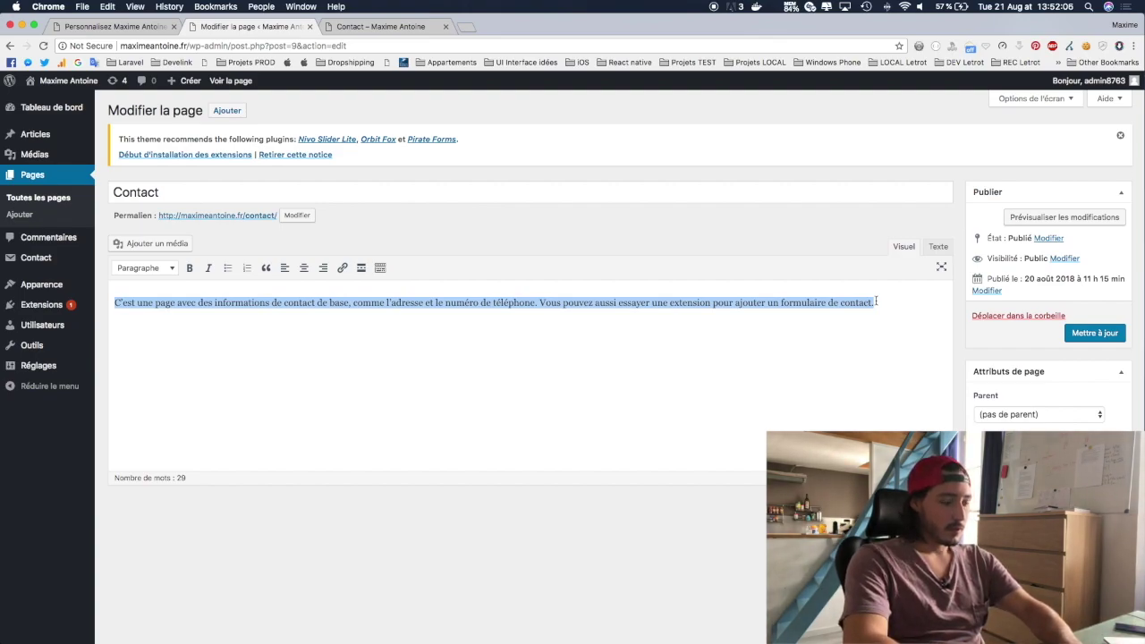
pyautogui.write('Salut')
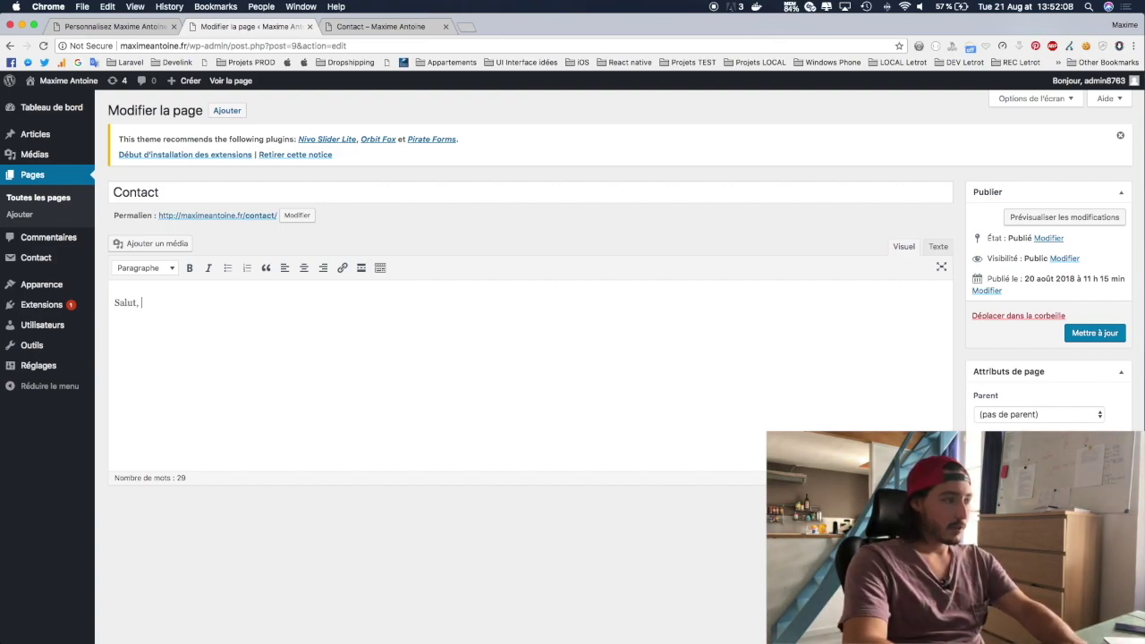
pyautogui.write(', si tu veux me contacter tu peux remplir le formulaire ci-dessous.')
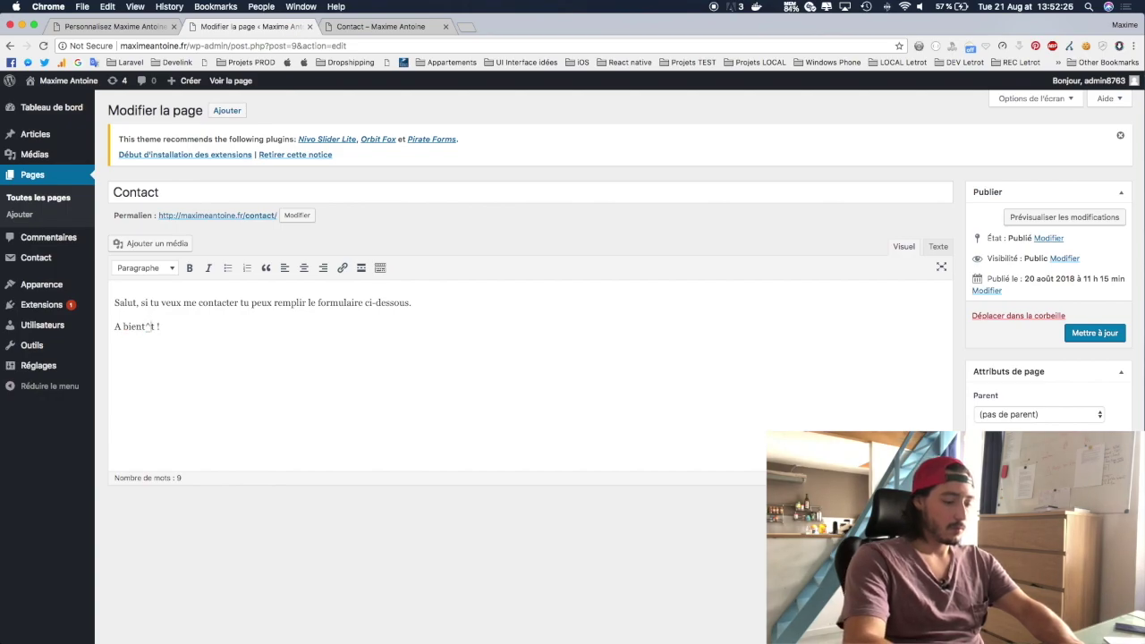
pyautogui.press('super+v')
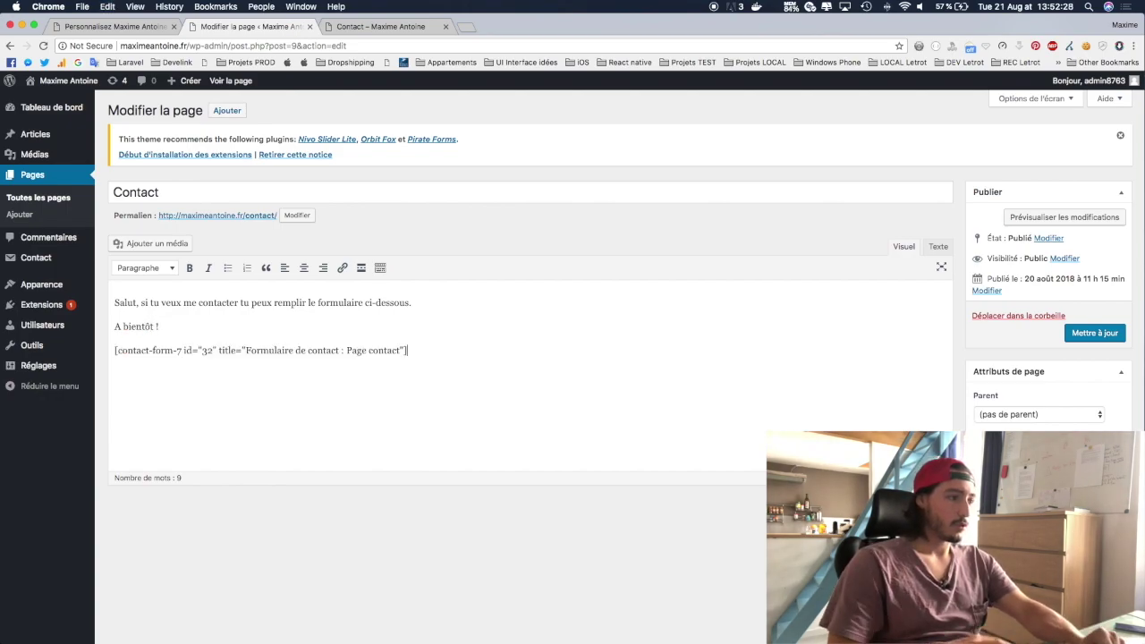
pyautogui.click(1106, 332)
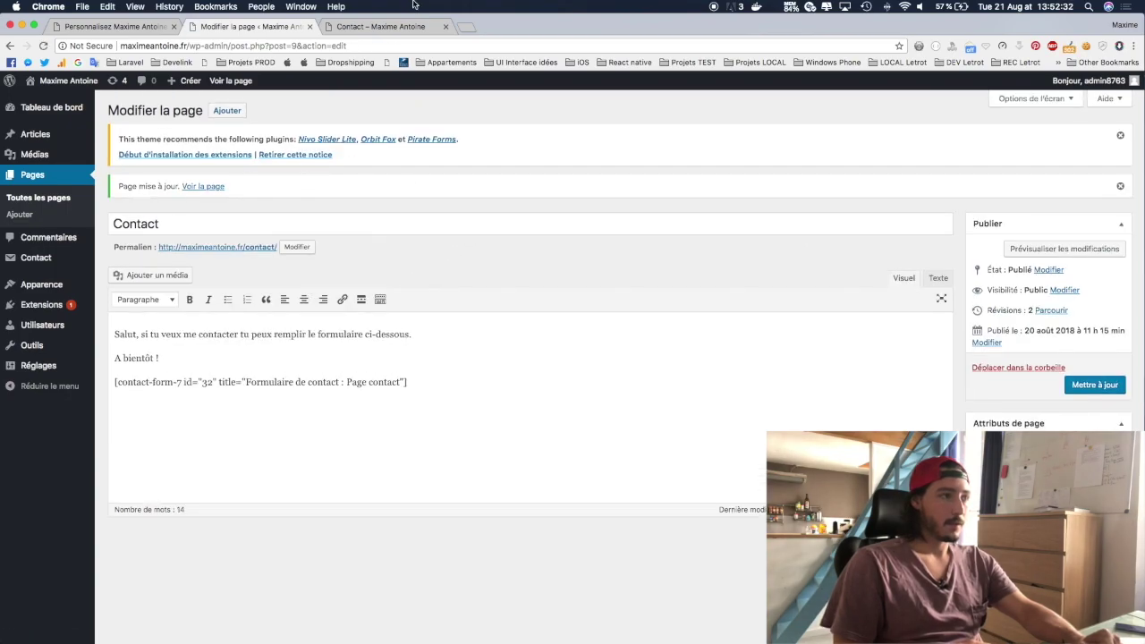
pyautogui.click(398, 27)
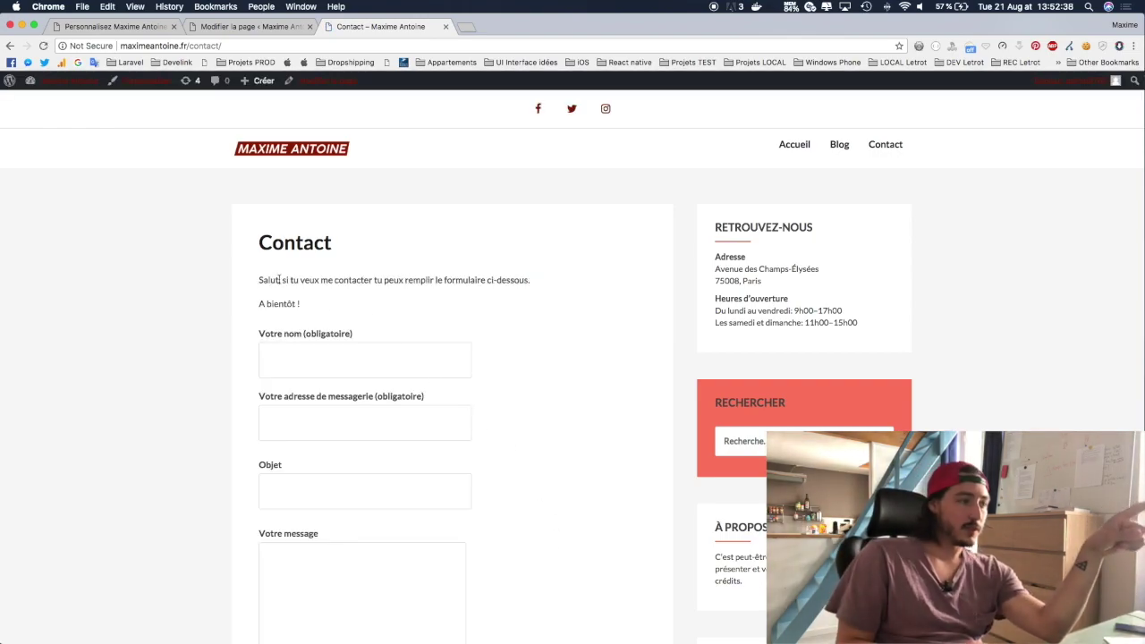
pyautogui.scroll(-5, 376, 295)
pyautogui.click(353, 198)
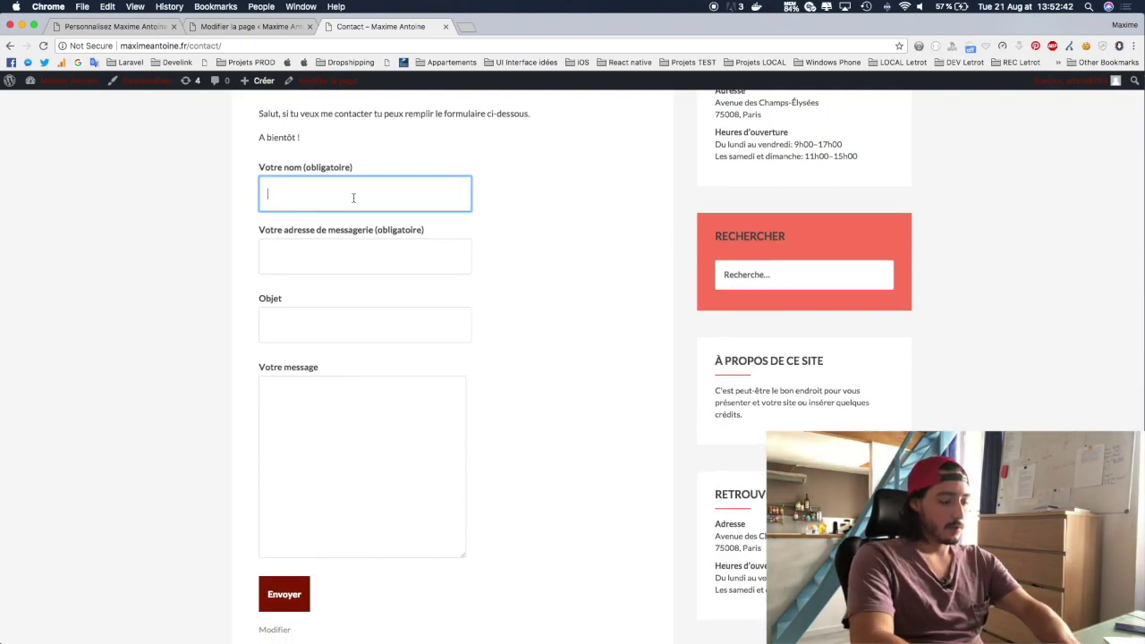
pyautogui.write('Maxime')
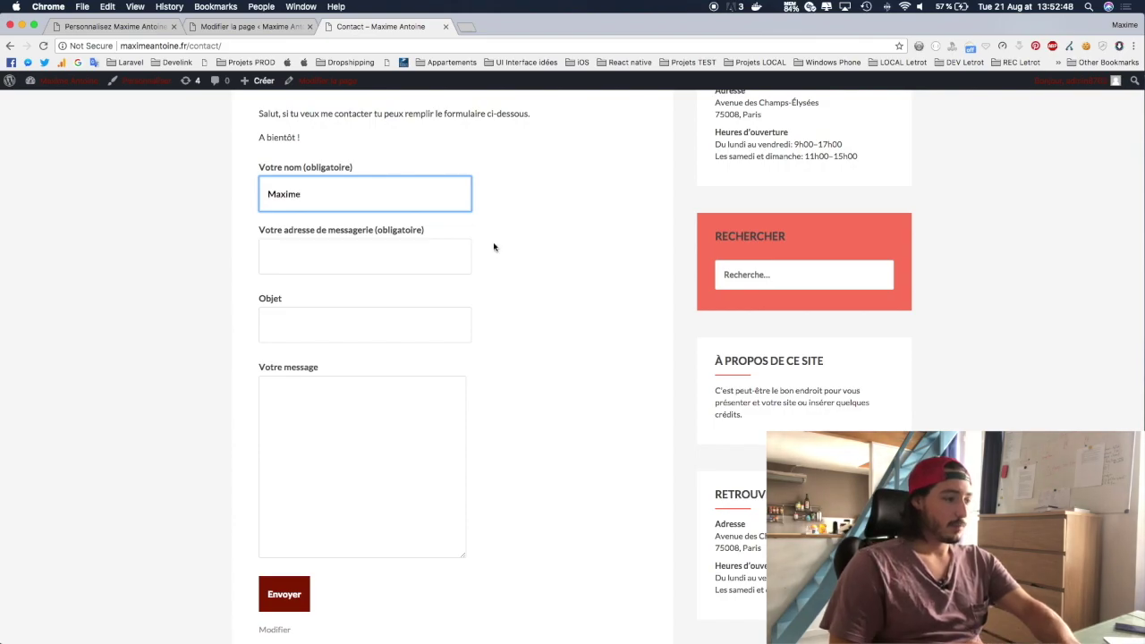
pyautogui.scroll(-3, 494, 247)
pyautogui.scroll(6, 493, 248)
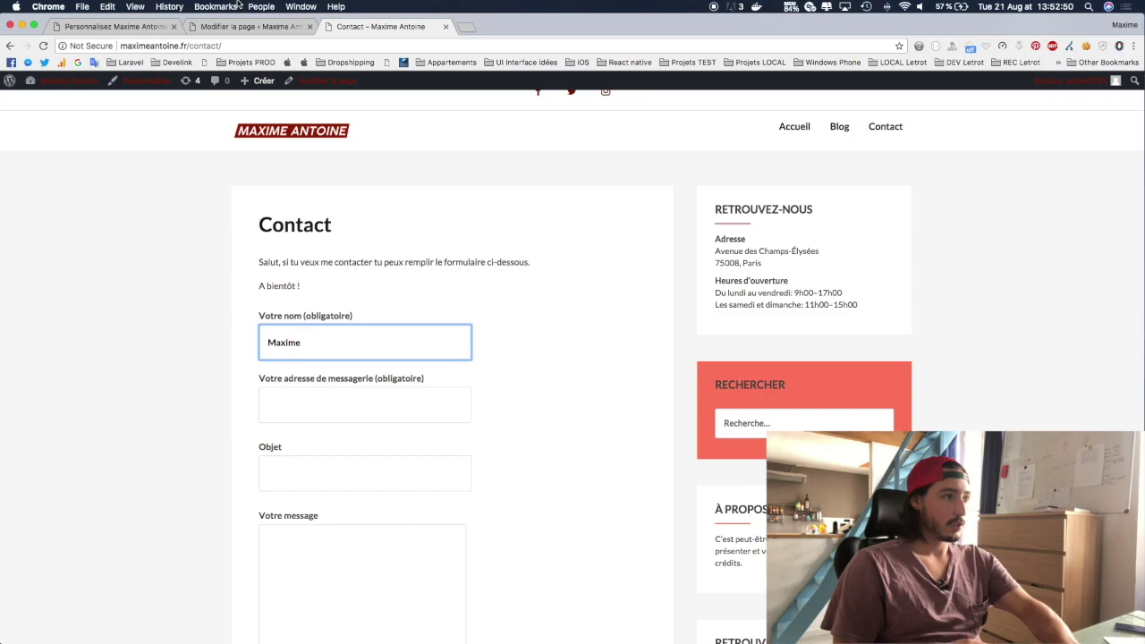
pyautogui.click(243, 25)
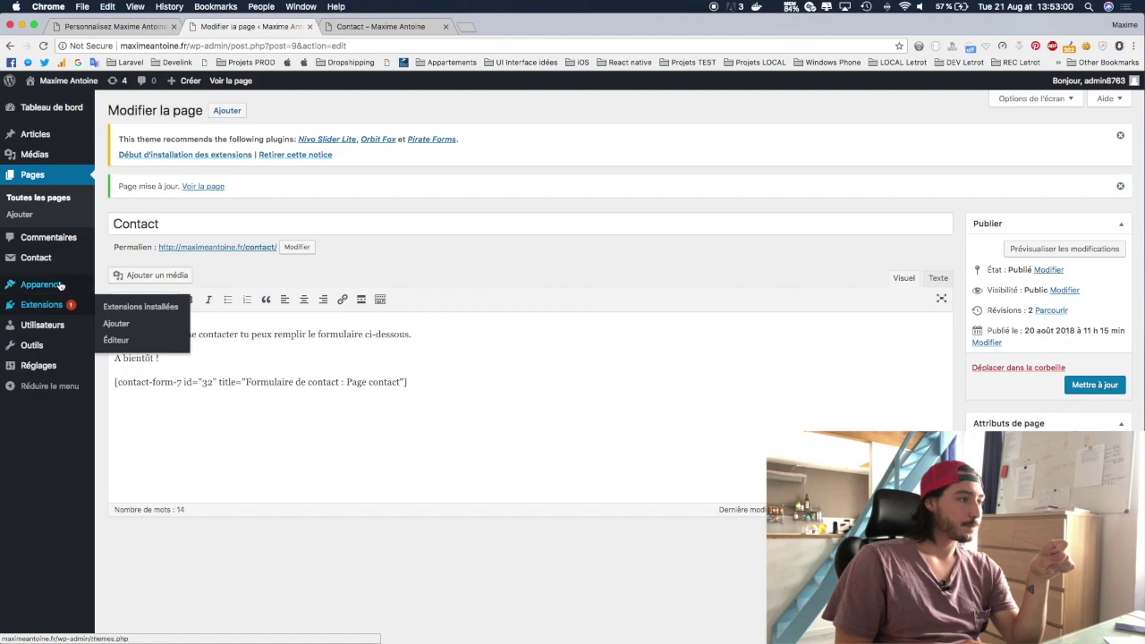
# Step: Rename the Sans titre contact form to 'Formulaire de contact : Page contact' and save it
pyautogui.moveTo(42, 259)
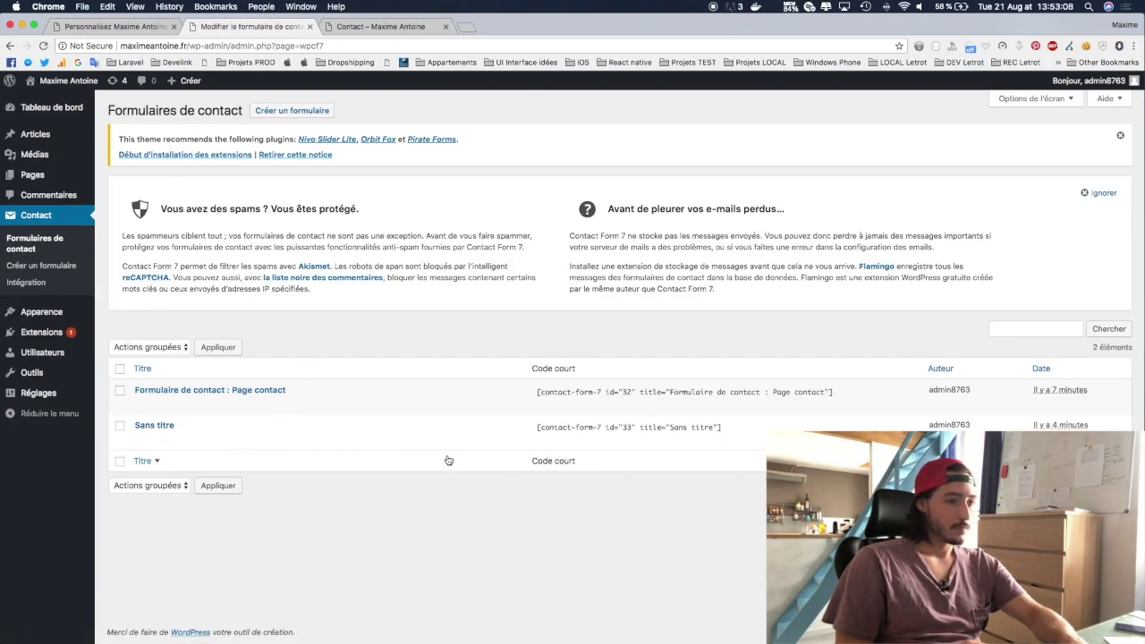
pyautogui.click(141, 403)
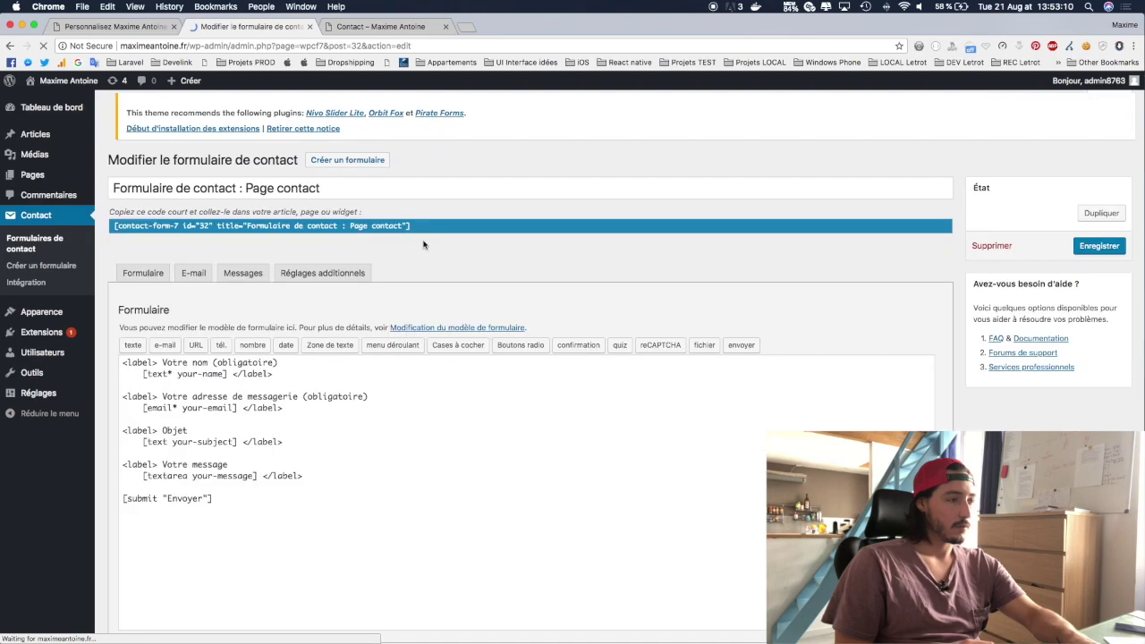
pyautogui.tripleClick(372, 193)
pyautogui.press('super+c')
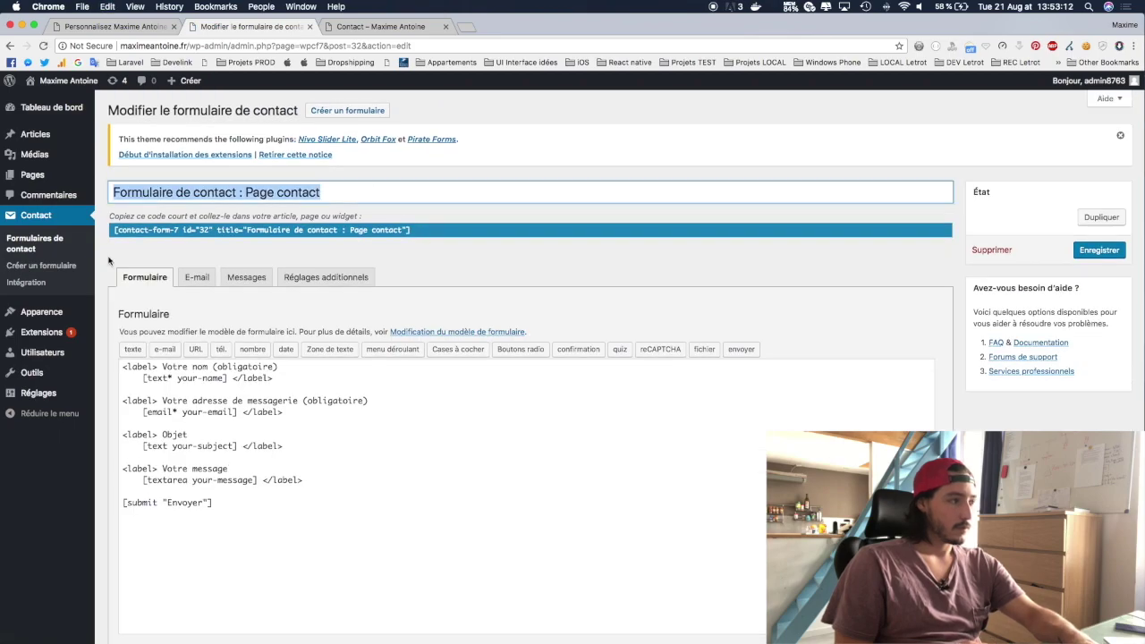
pyautogui.click(34, 243)
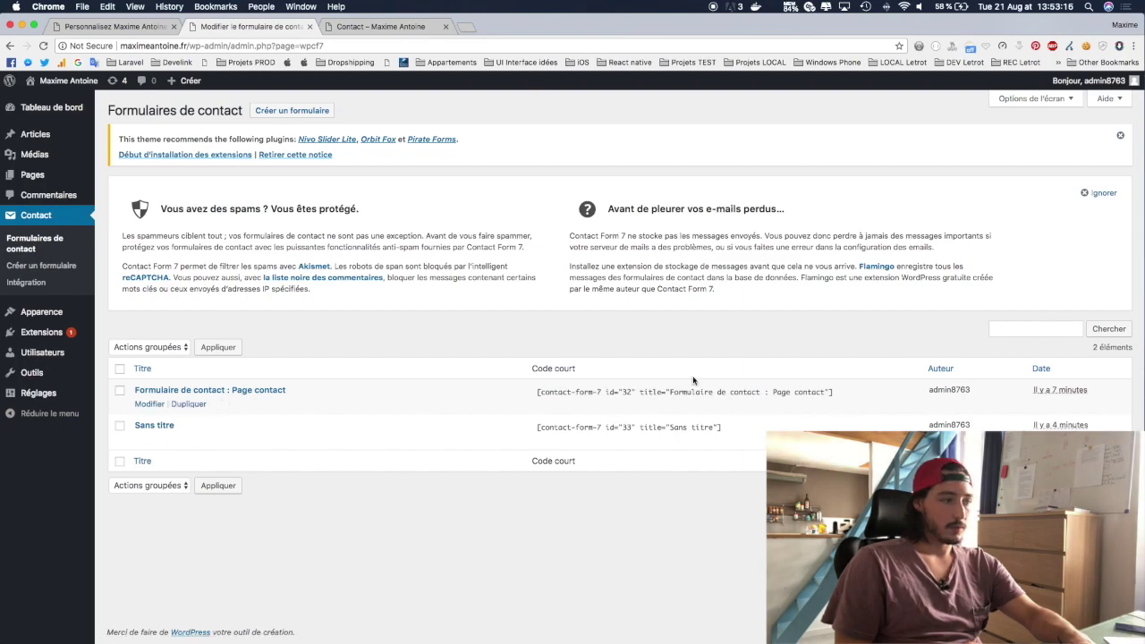
pyautogui.click(150, 439)
pyautogui.click(280, 192)
pyautogui.press('super+a')
pyautogui.press('super+v')
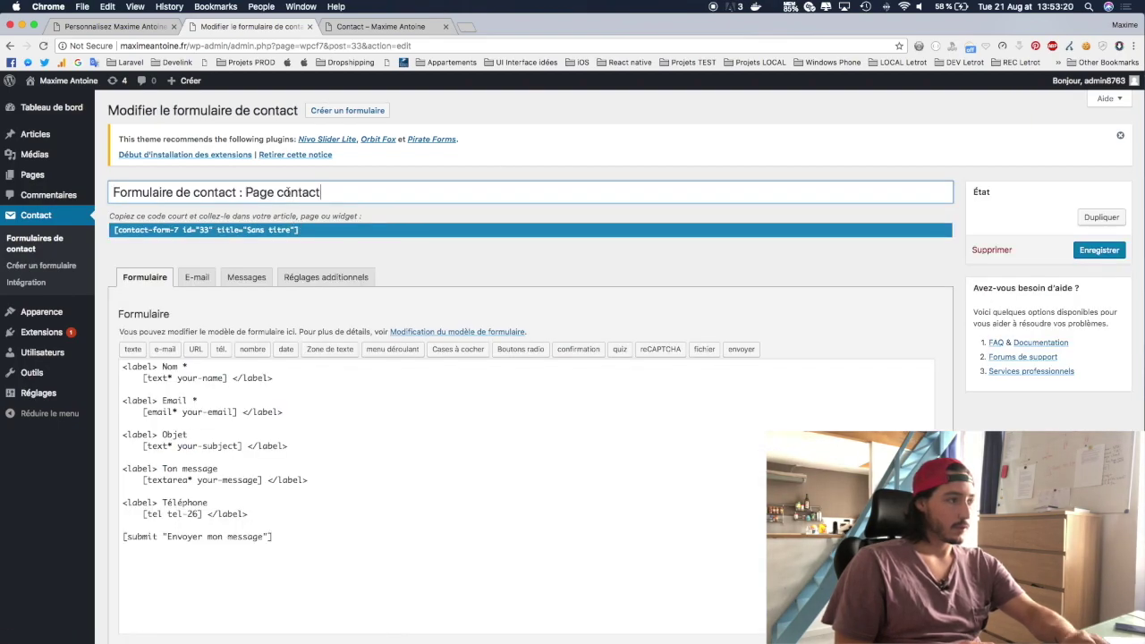
pyautogui.click(1087, 251)
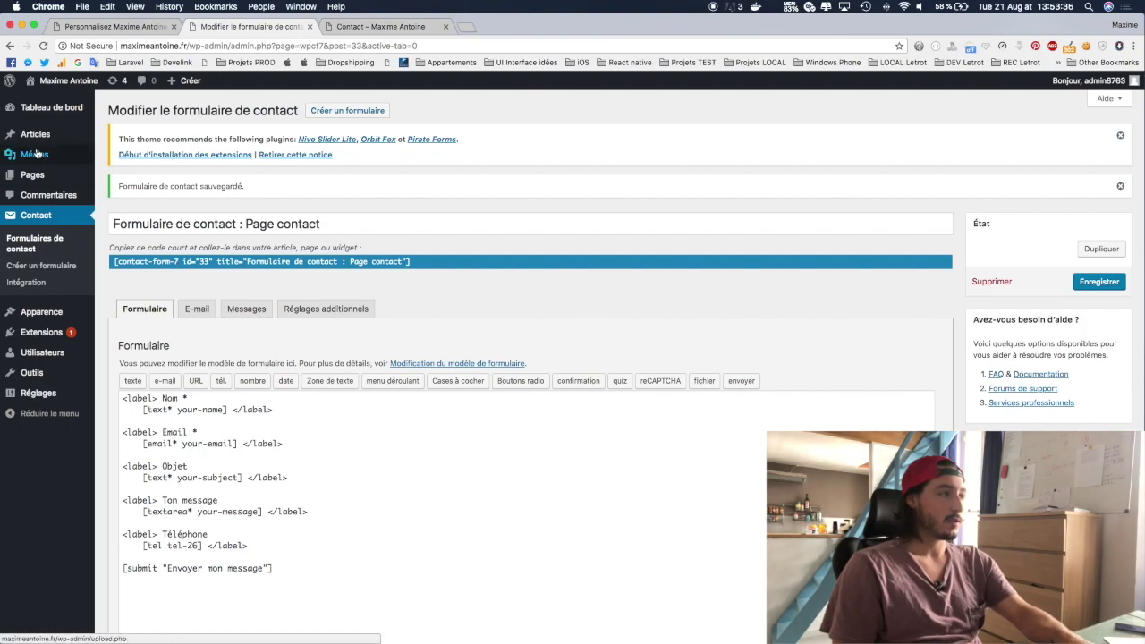
# Step: Swap the Contact page's shortcode for the id 33 form's, update it, and reload the live page
pyautogui.moveTo(33, 177)
pyautogui.click(116, 177)
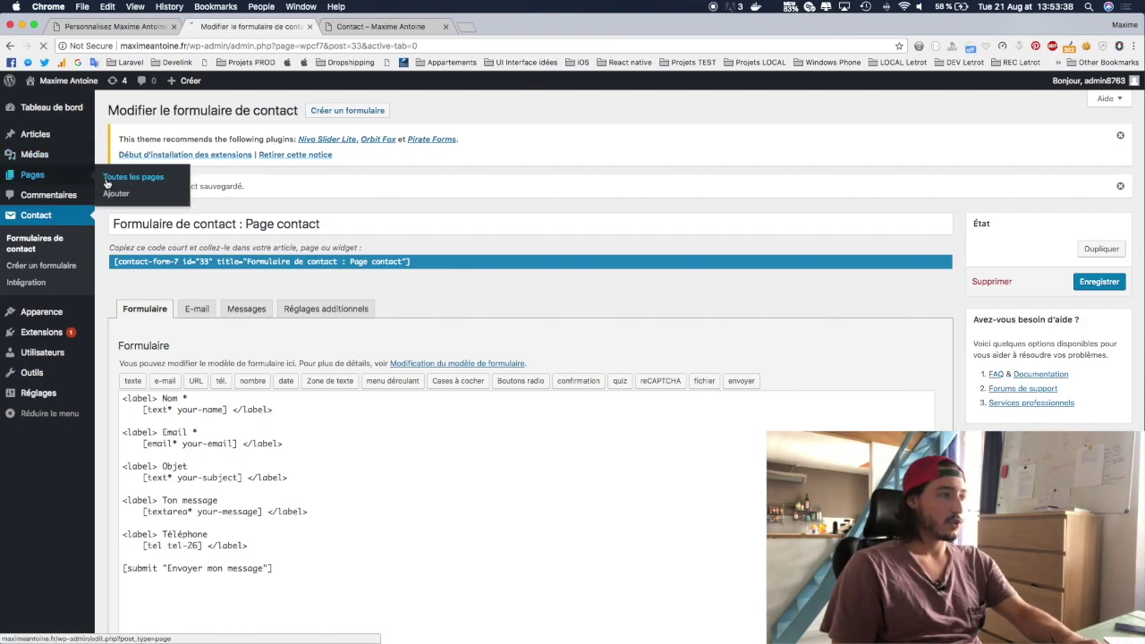
pyautogui.click(148, 367)
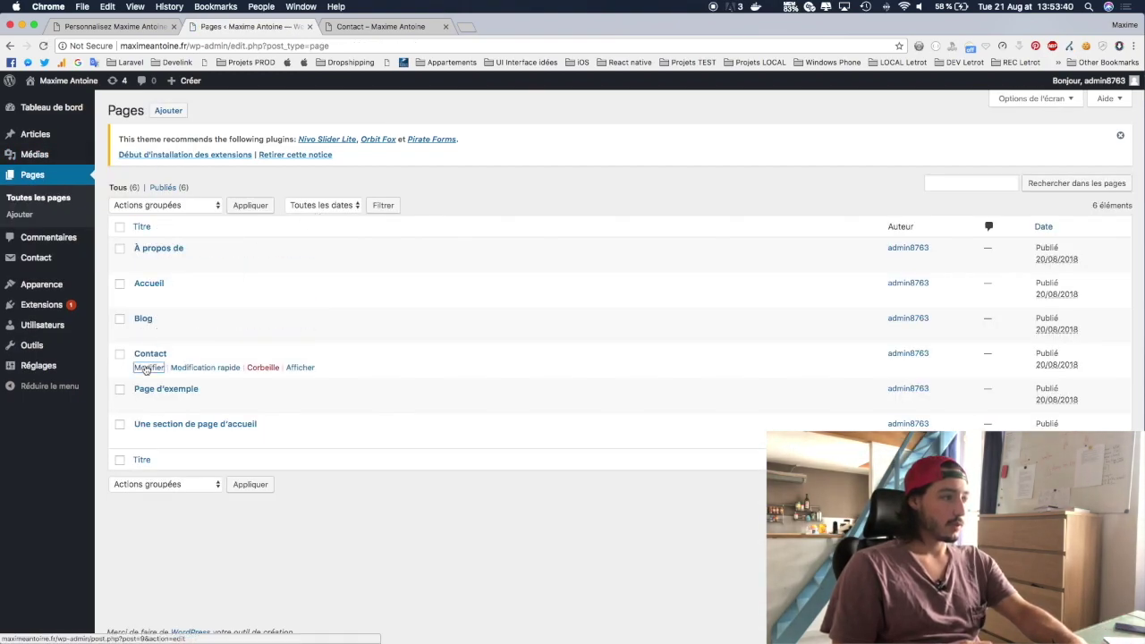
pyautogui.tripleClick(216, 358)
pyautogui.write('[contact-form-7 id="33" title="Sans titre"]')
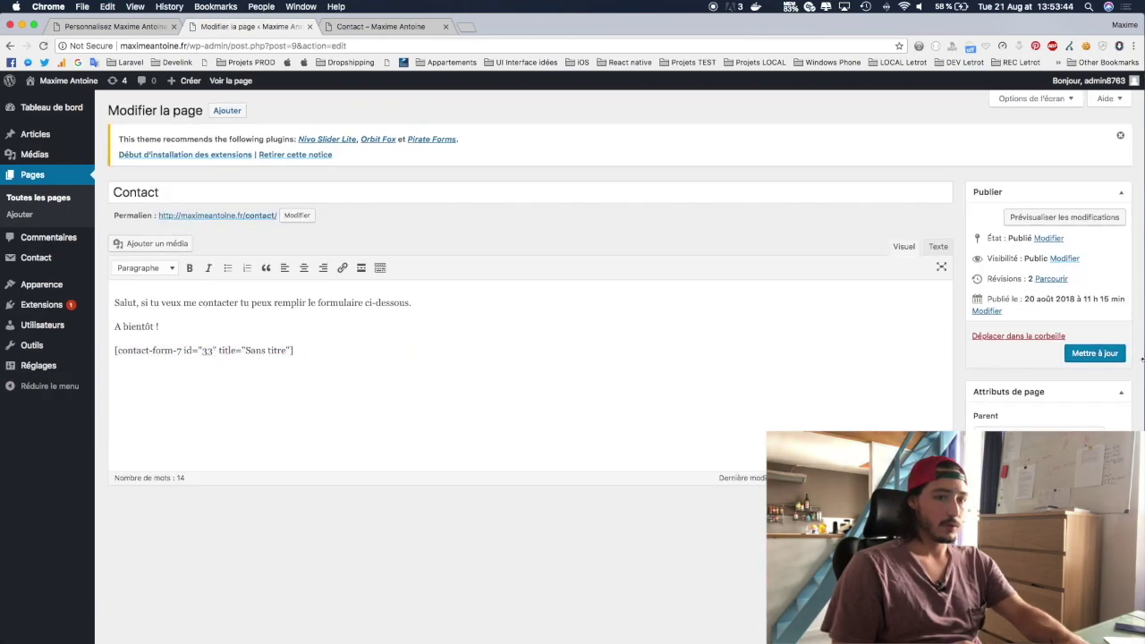
pyautogui.click(1095, 354)
pyautogui.click(381, 25)
pyautogui.press('super+r')
pyautogui.scroll(-5, 598, 373)
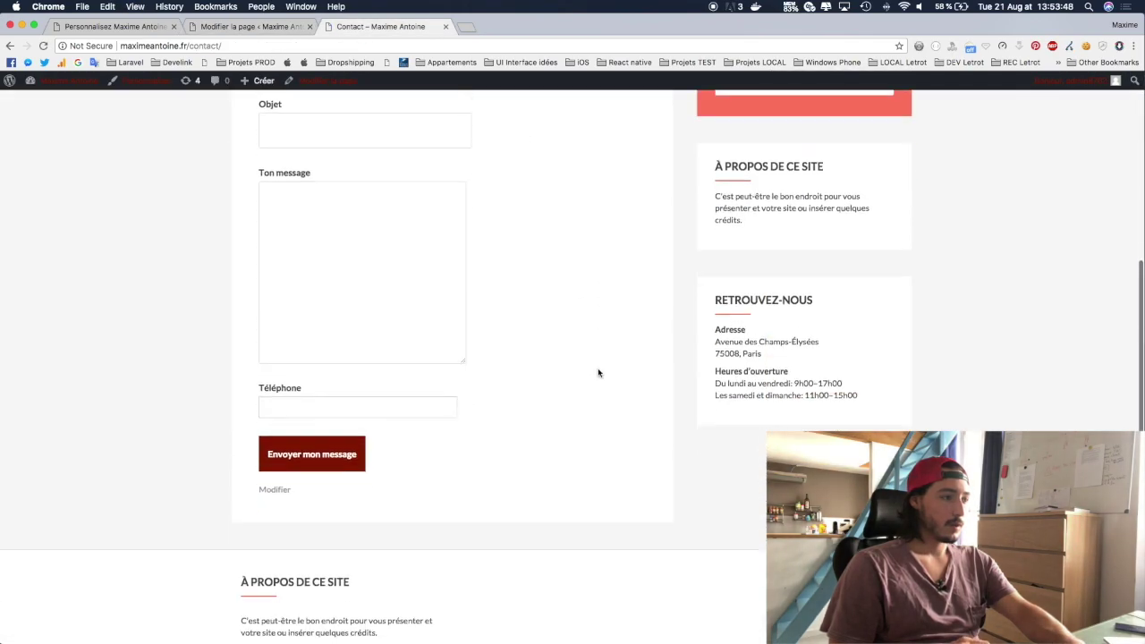
pyautogui.scroll(5, 598, 373)
# Step: Fill the contact form's Nom and Email fields with the sender's name and e-mail address
pyautogui.click(336, 301)
pyautogui.write('Maxime')
pyautogui.press('Tab')
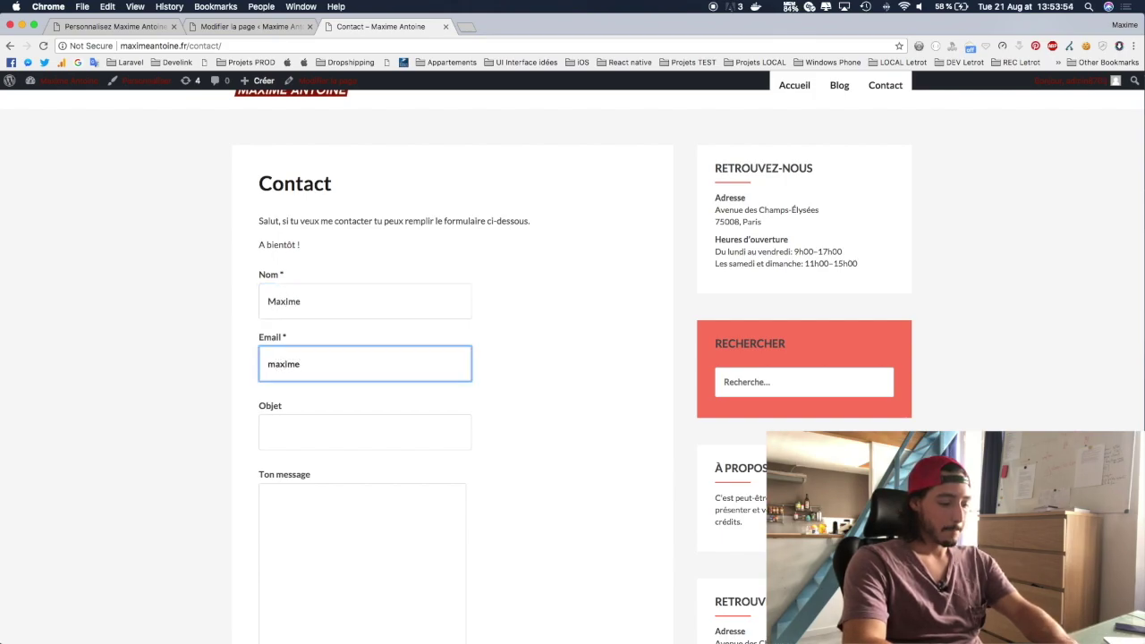
pyautogui.press('Tab')
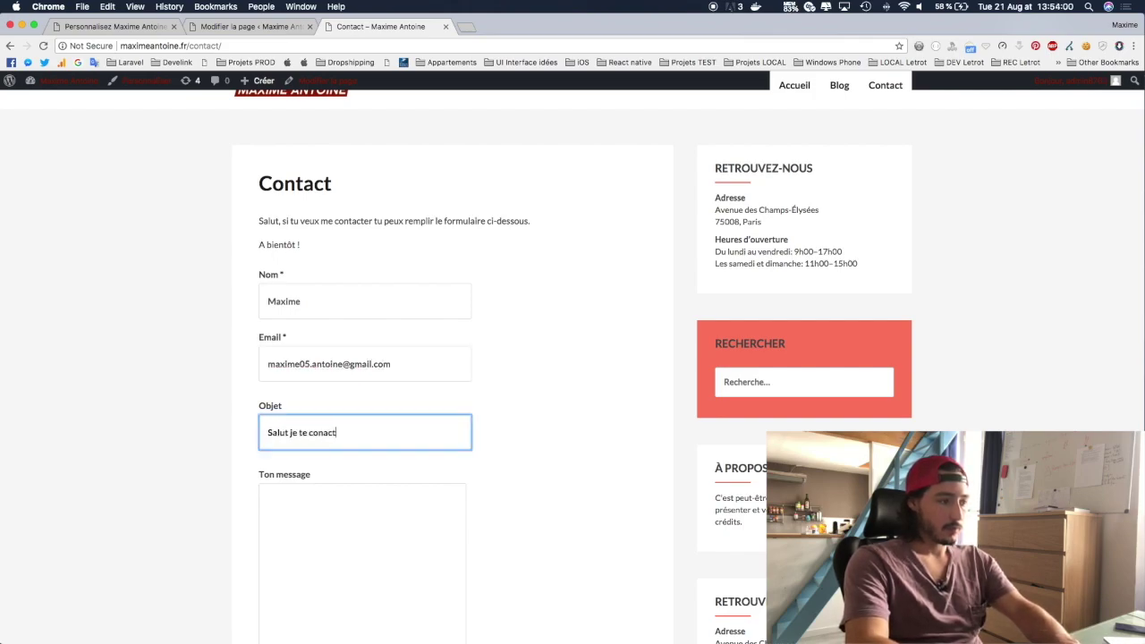
pyautogui.press('Tab')
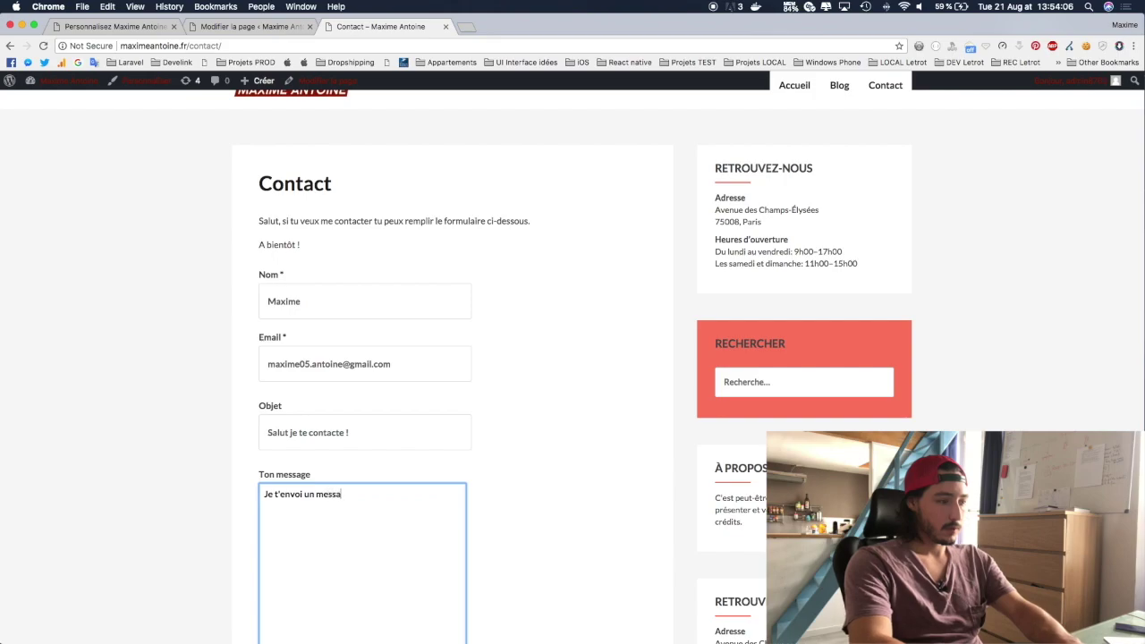
pyautogui.scroll(-5, 447, 243)
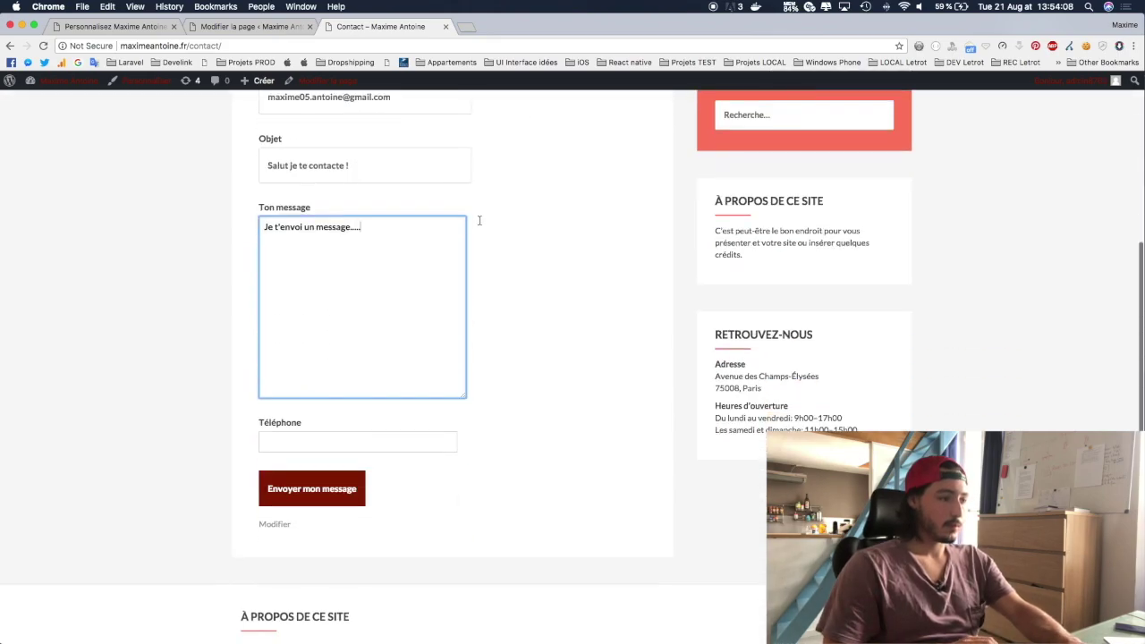
pyautogui.click(329, 409)
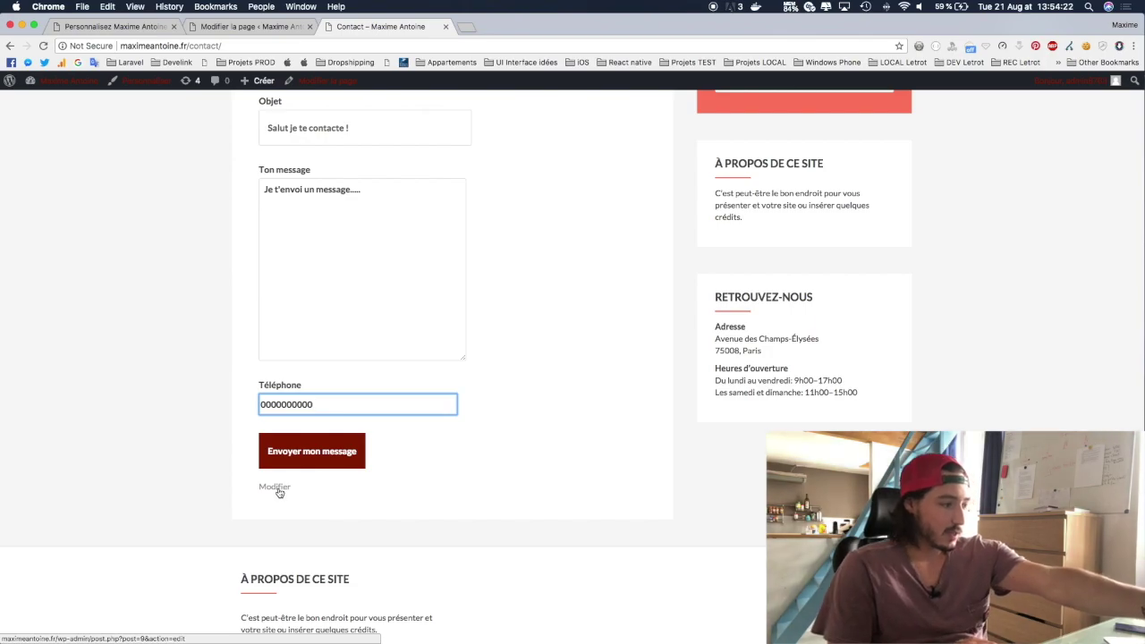
# Step: Submit the test message from the live Contact page, then switch to Mail
pyautogui.keyDown('super'); pyautogui.click(277, 488); pyautogui.keyUp('super')
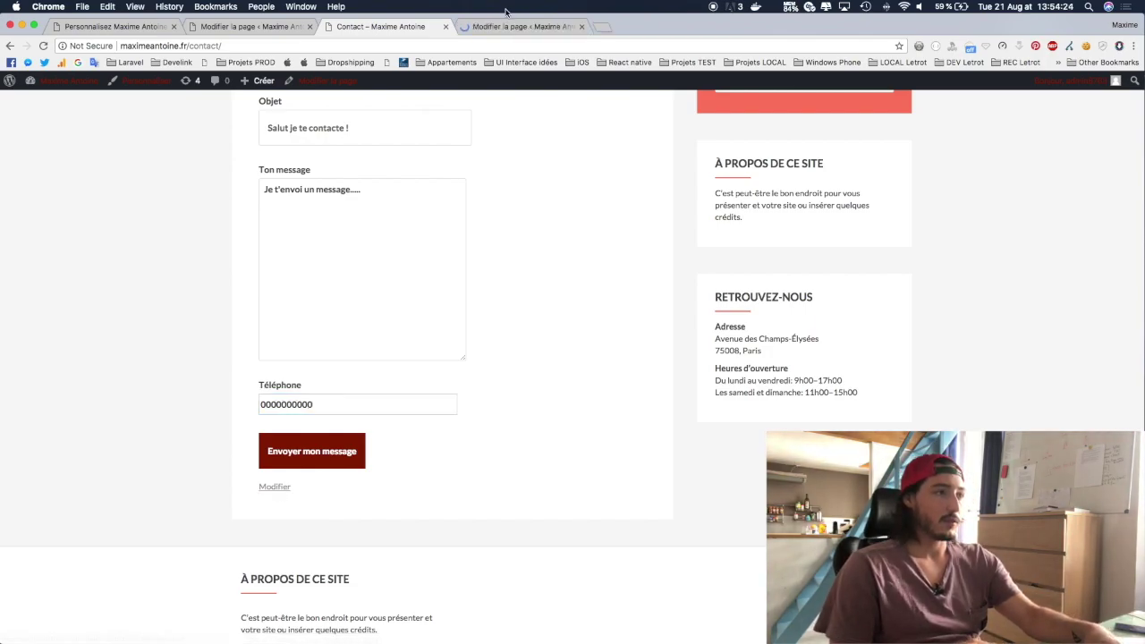
pyautogui.click(506, 27)
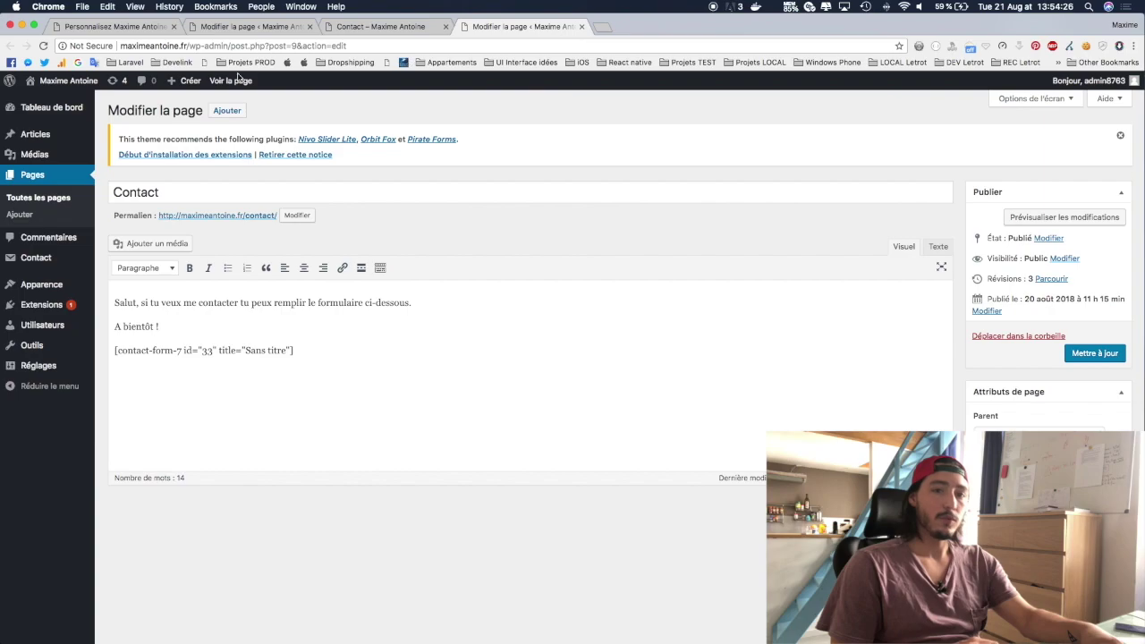
pyautogui.click(380, 27)
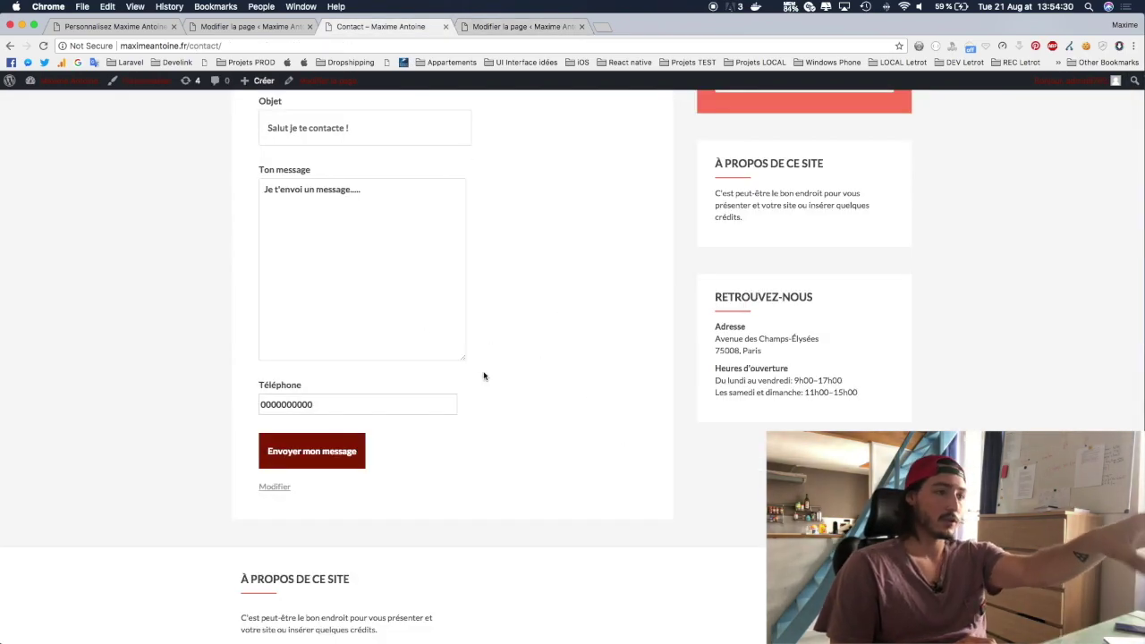
pyautogui.click(300, 449)
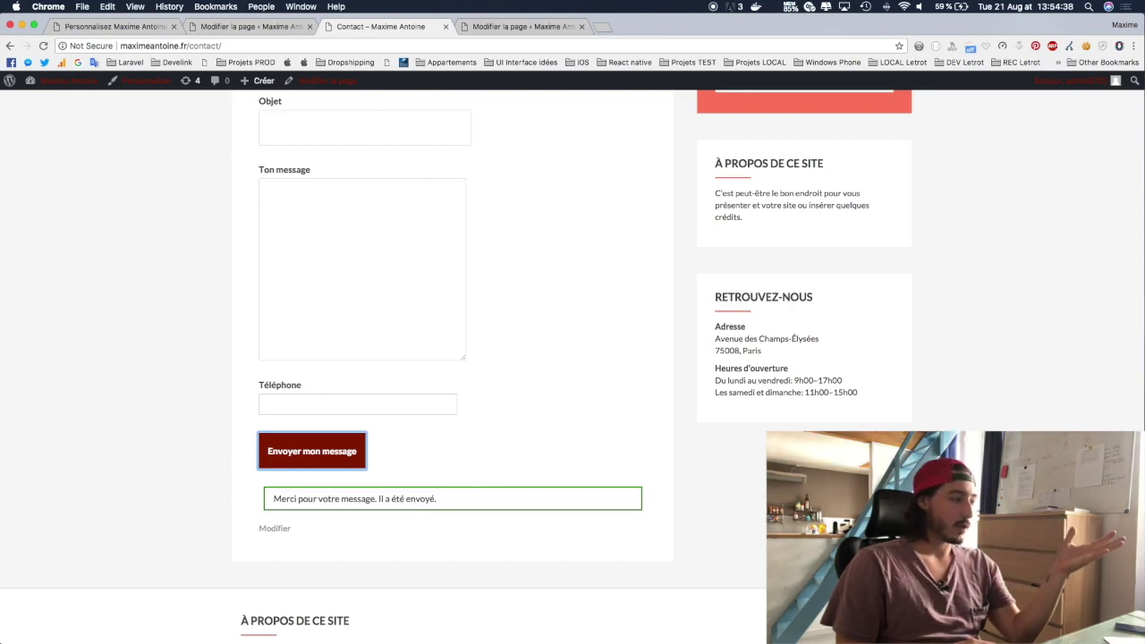
pyautogui.press('super+Tab')
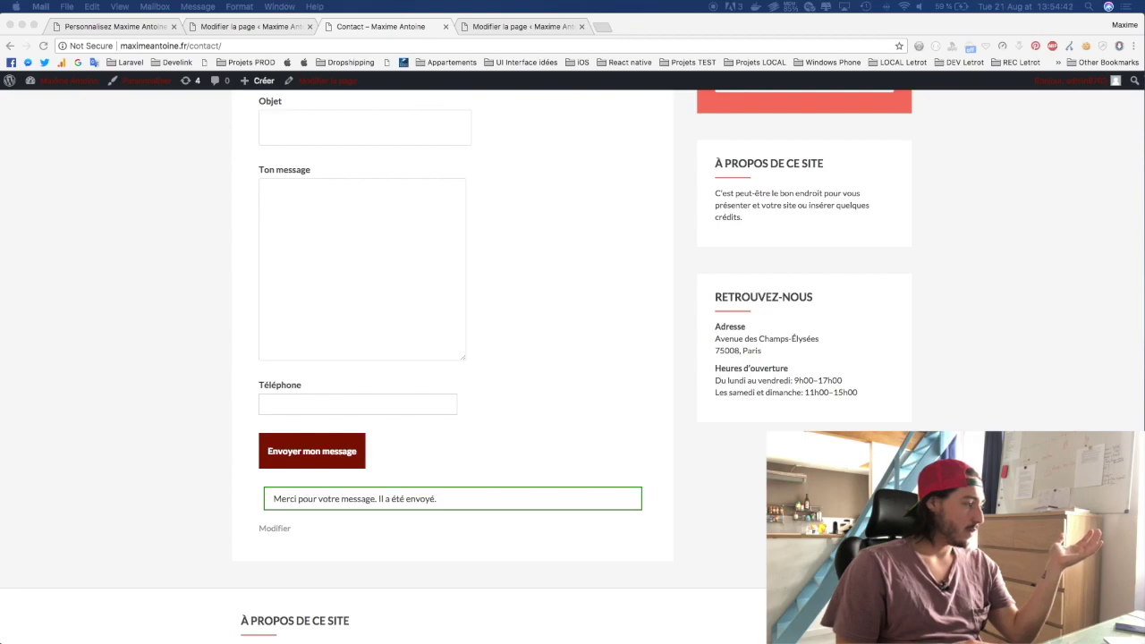
# Step: Bring the received contact-form e-mail window into view and enlarge it
pyautogui.moveTo(2, 315); pyautogui.dragTo(276, 36)
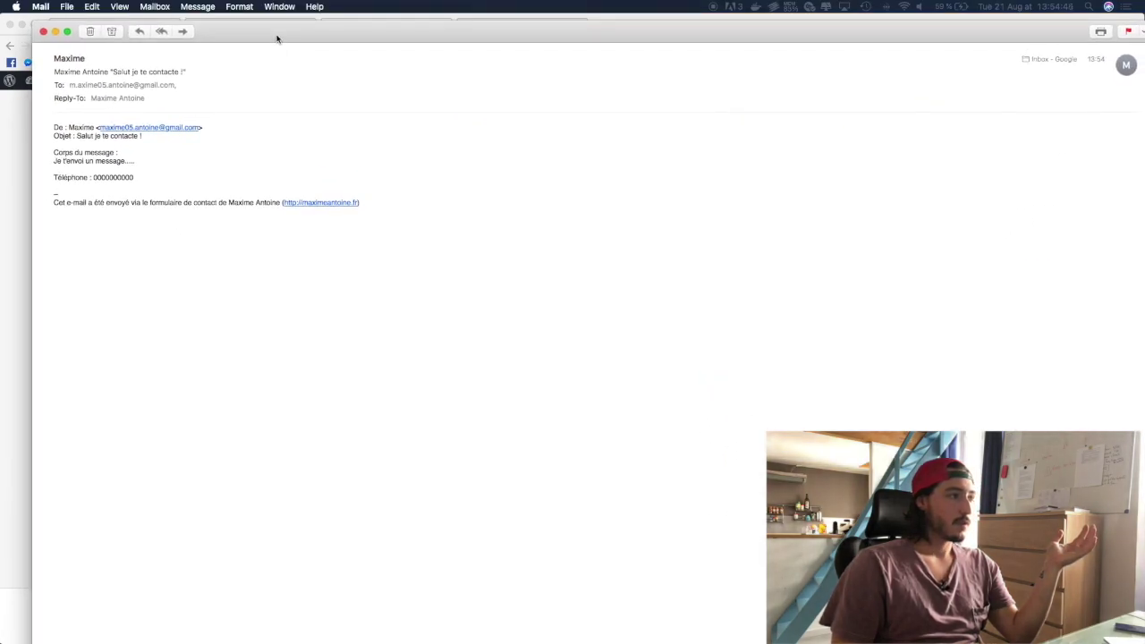
pyautogui.doubleClick(276, 36)
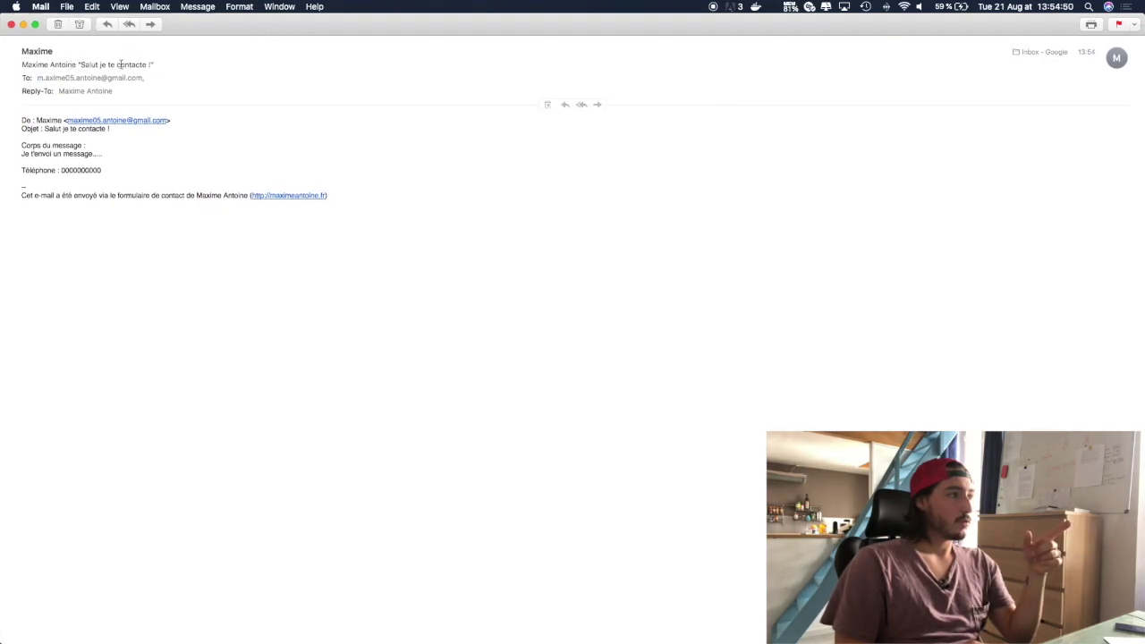
pyautogui.moveTo(211, 29)
pyautogui.mouseDown()
pyautogui.moveTo(368, 320)
pyautogui.moveTo(703, 159)
pyautogui.moveTo(484, 144)
pyautogui.moveTo(235, 64)
pyautogui.moveTo(206, 23)
pyautogui.mouseUp()
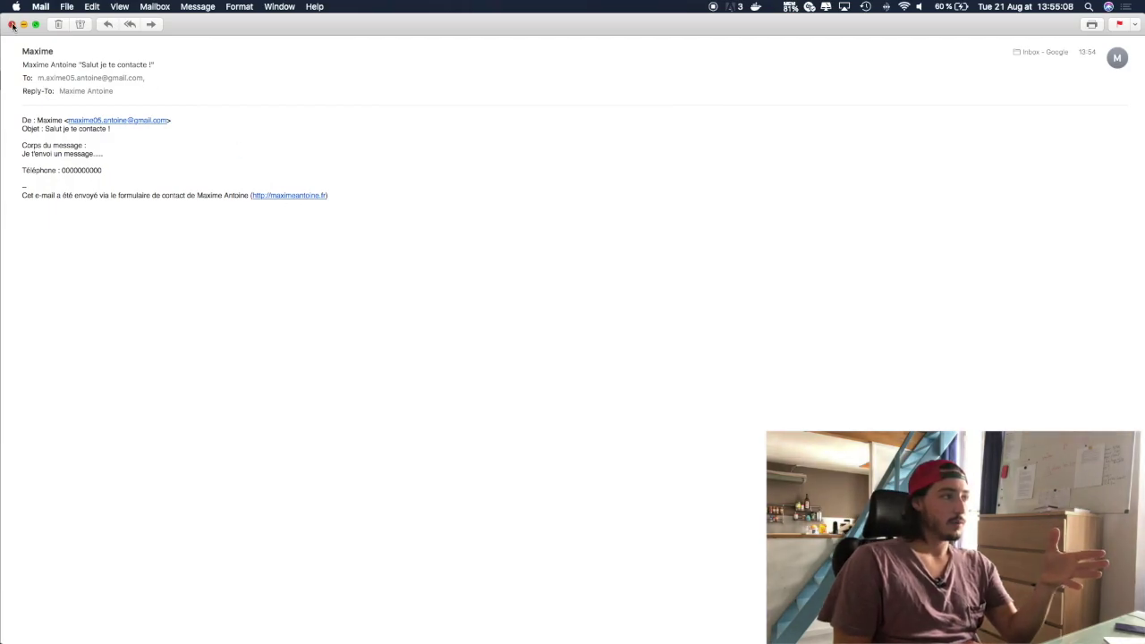
# Step: Start a reply to the e-mail, check its recipient options, then close it unsent
pyautogui.click(109, 25)
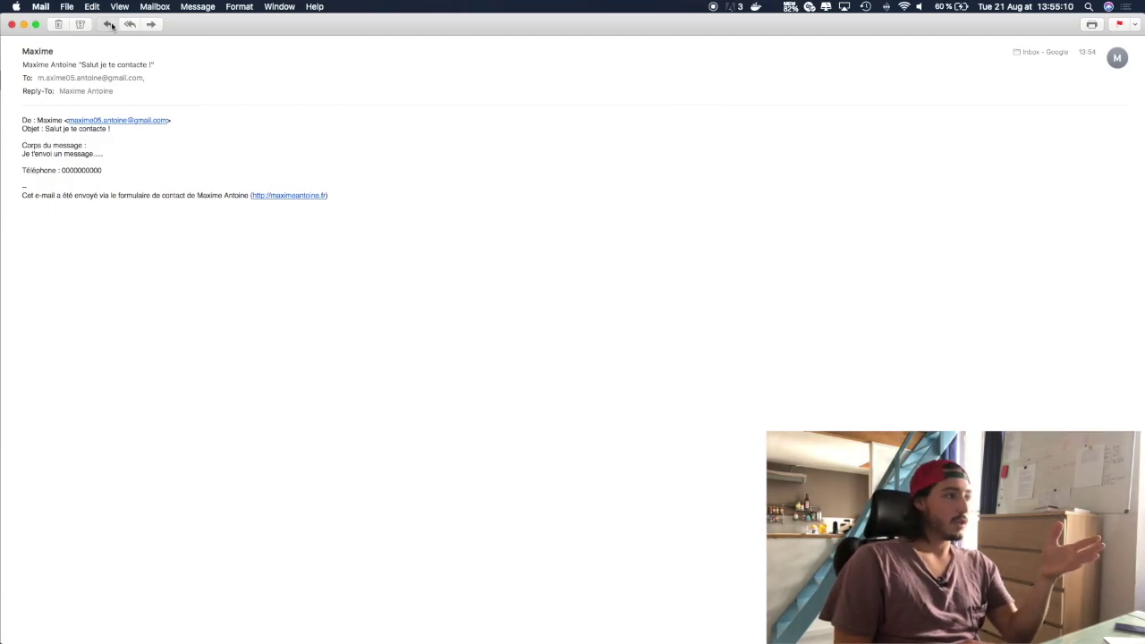
pyautogui.click(93, 66)
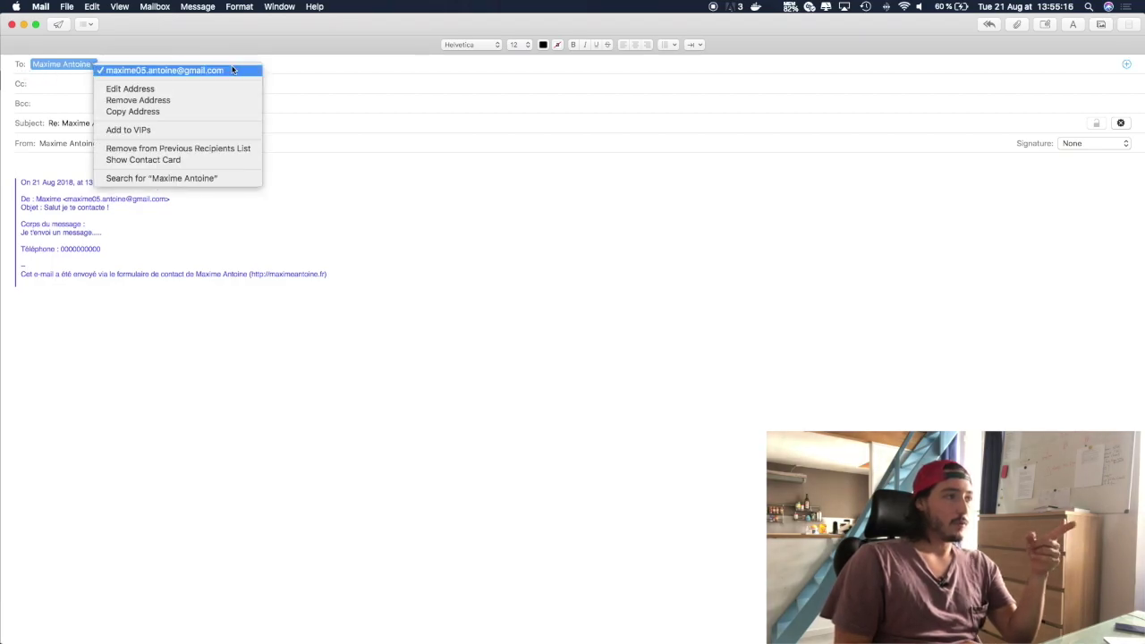
pyautogui.click(468, 236)
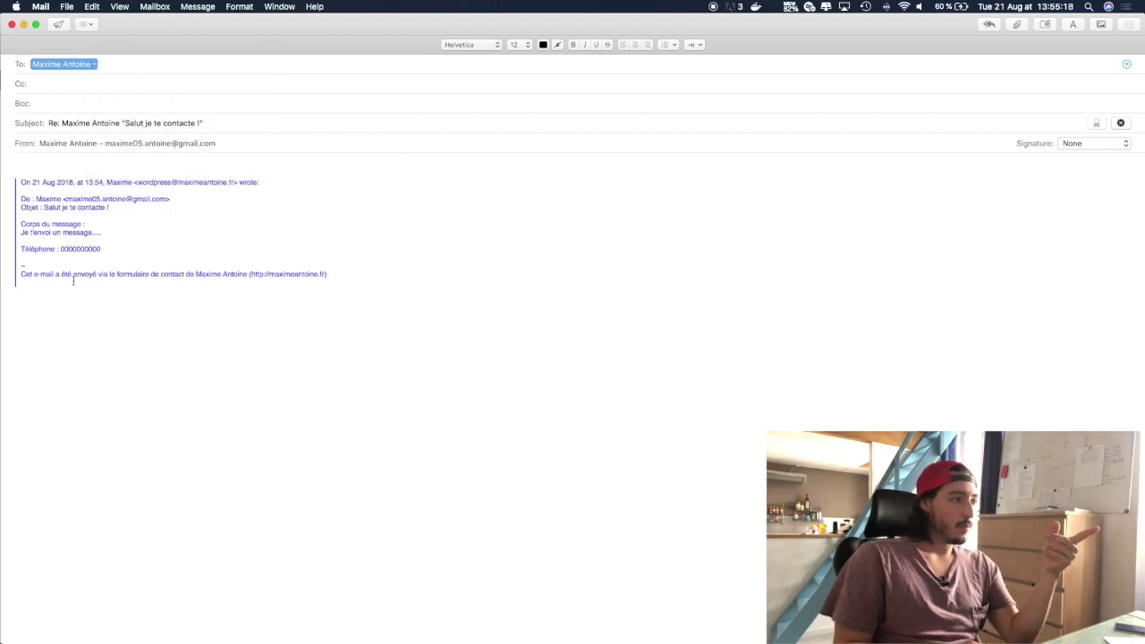
pyautogui.click(35, 169)
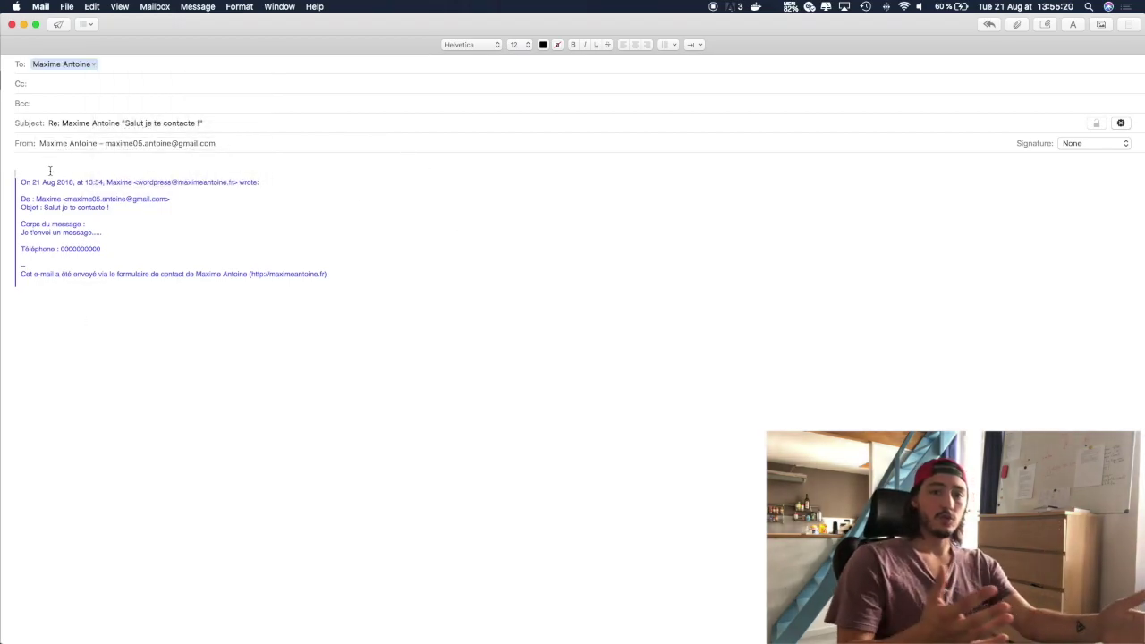
pyautogui.click(11, 25)
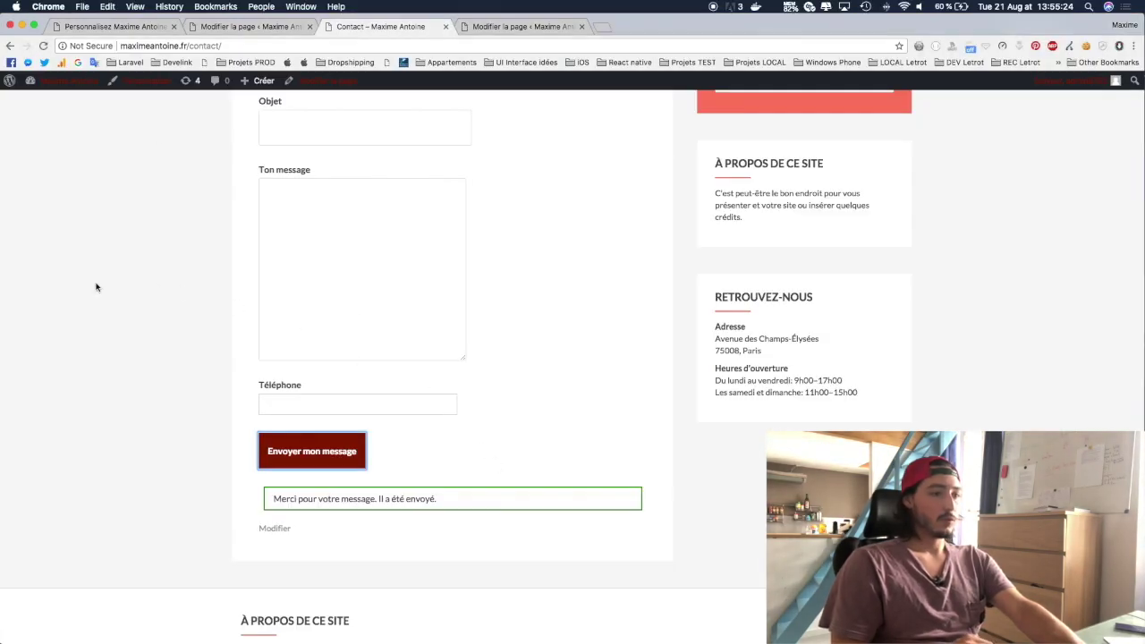
# Step: Reload the Contact page to clear its form and scroll past the sidebar widgets
pyautogui.press('super+r')
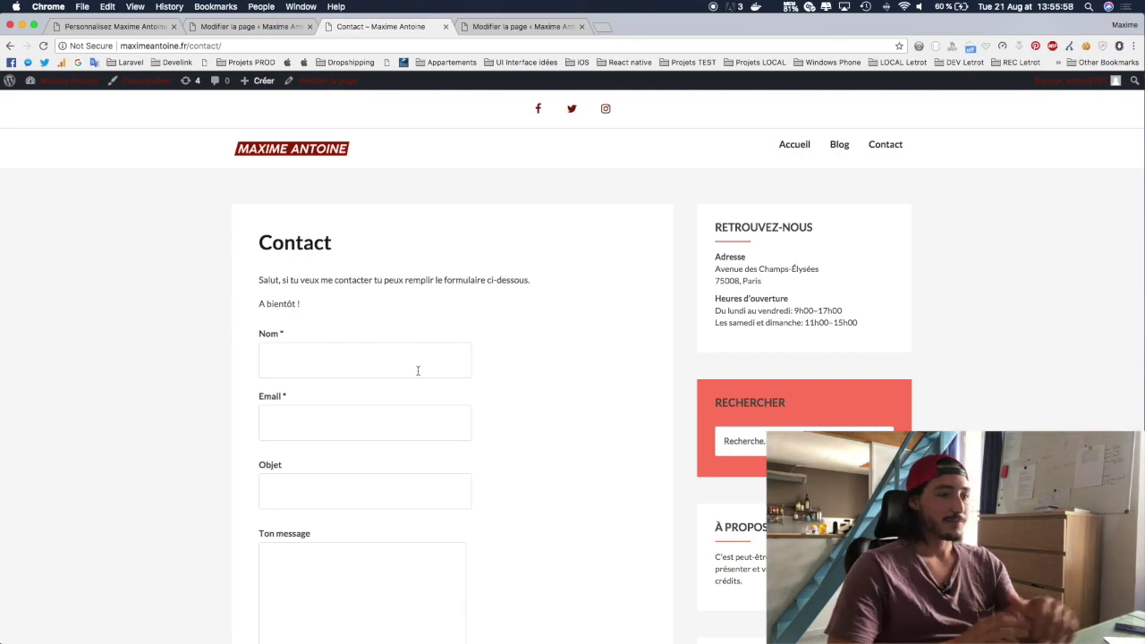
pyautogui.scroll(-1, 855, 397)
pyautogui.scroll(-3, 856, 396)
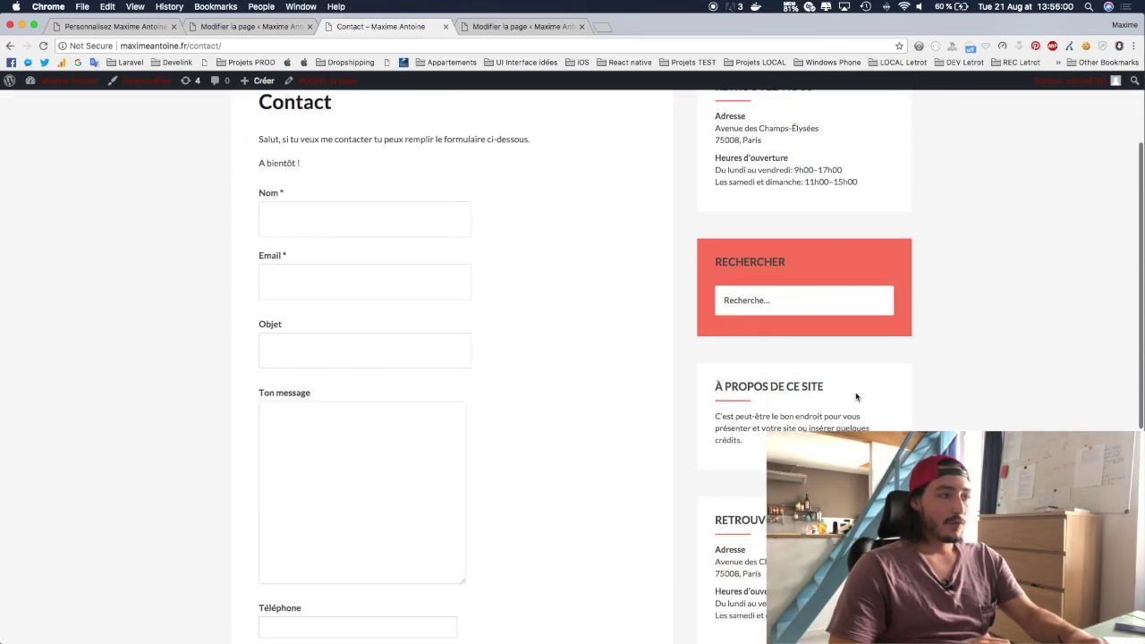
pyautogui.scroll(-5, 856, 396)
pyautogui.scroll(5, 856, 396)
pyautogui.scroll(3, 857, 397)
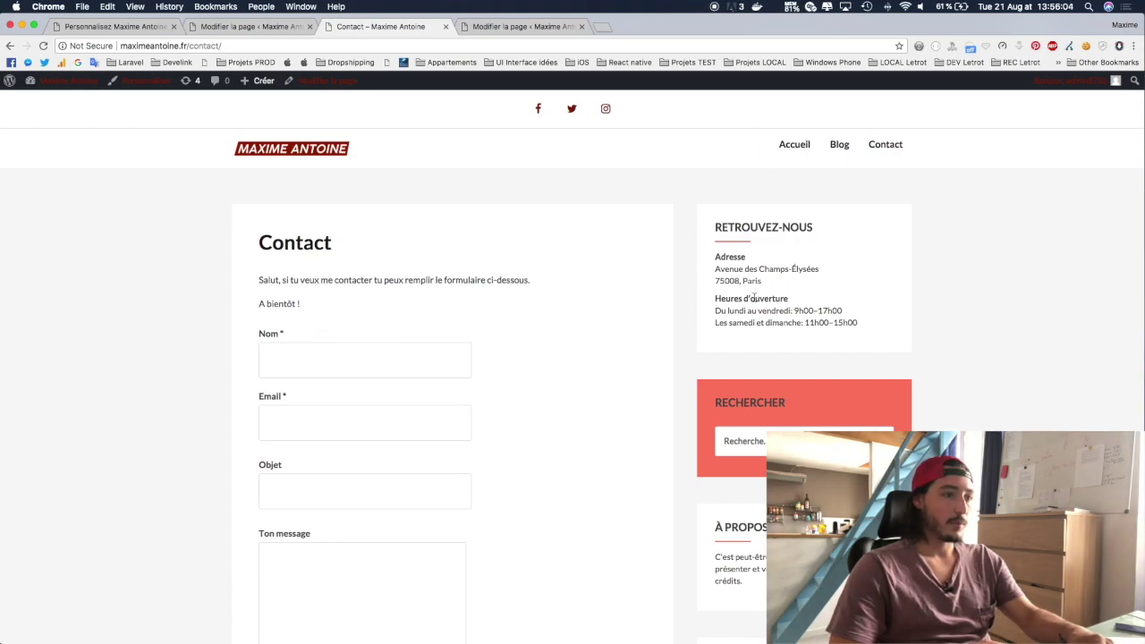
pyautogui.moveTo(63, 82)
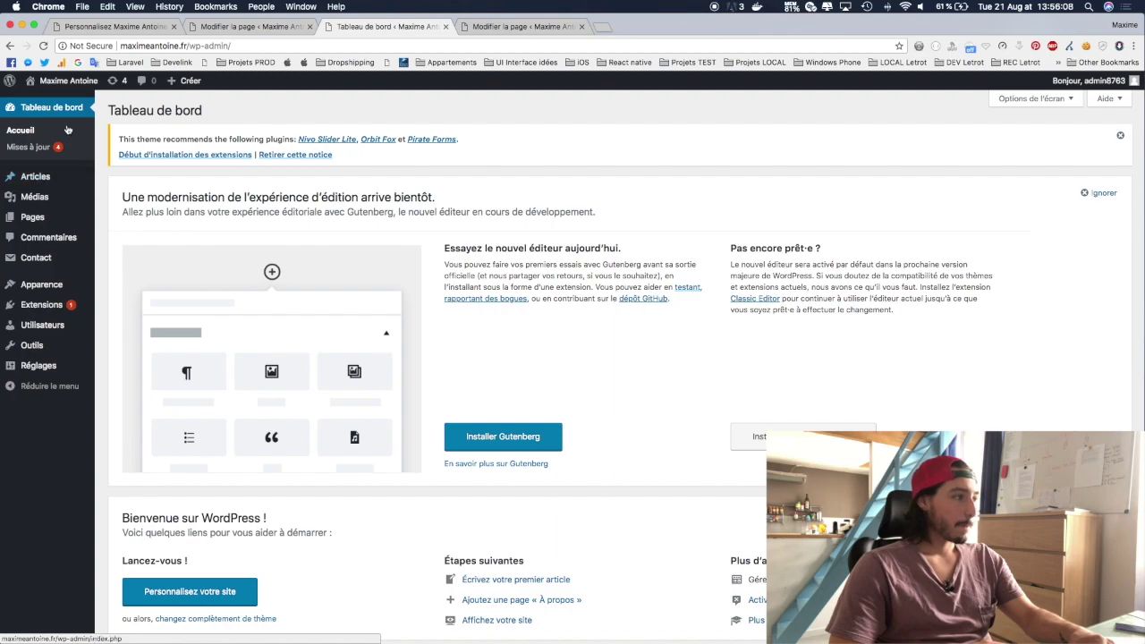
# Step: Open Apparence > Widgets alongside the public homepage tab to compare the sidebar's widgets
pyautogui.moveTo(55, 286)
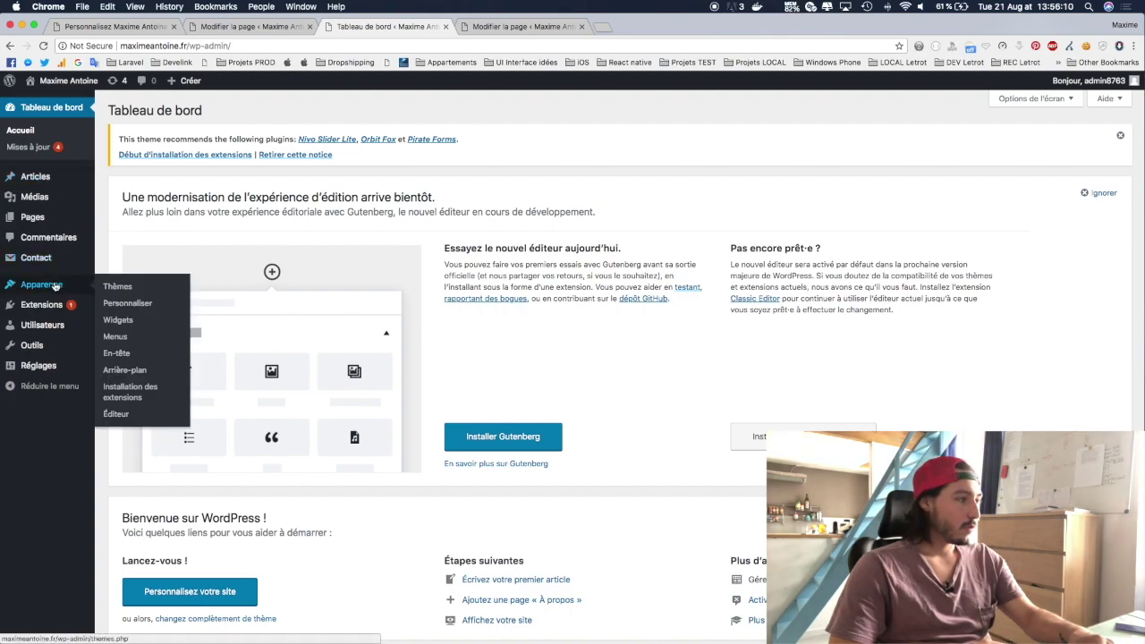
pyautogui.click(119, 321)
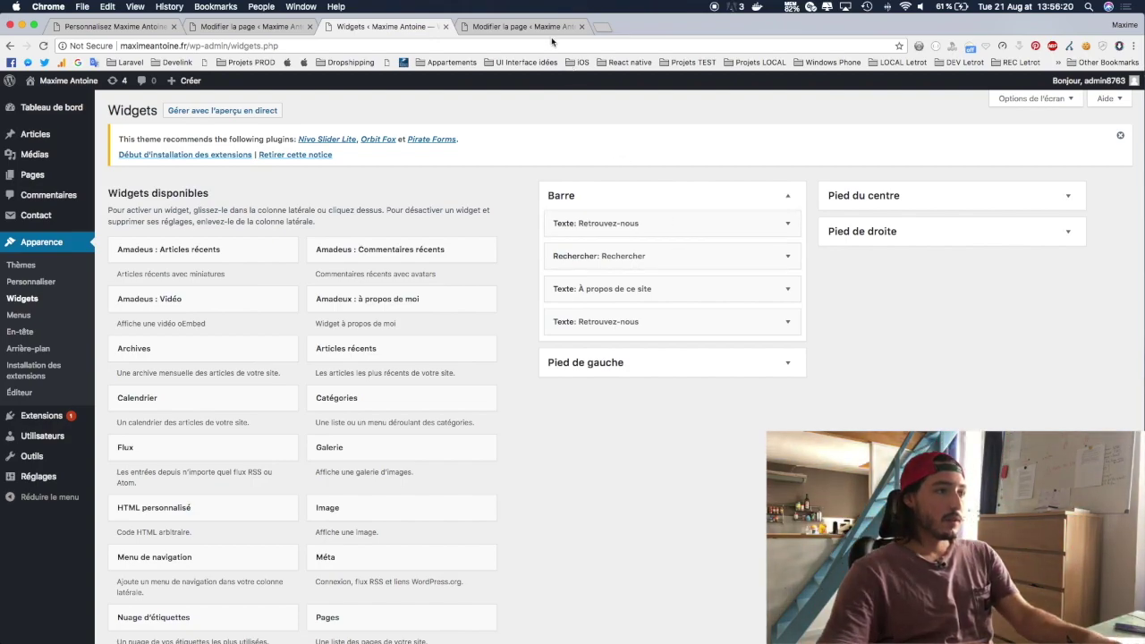
pyautogui.click(537, 27)
pyautogui.click(73, 102)
pyautogui.scroll(-3, 729, 322)
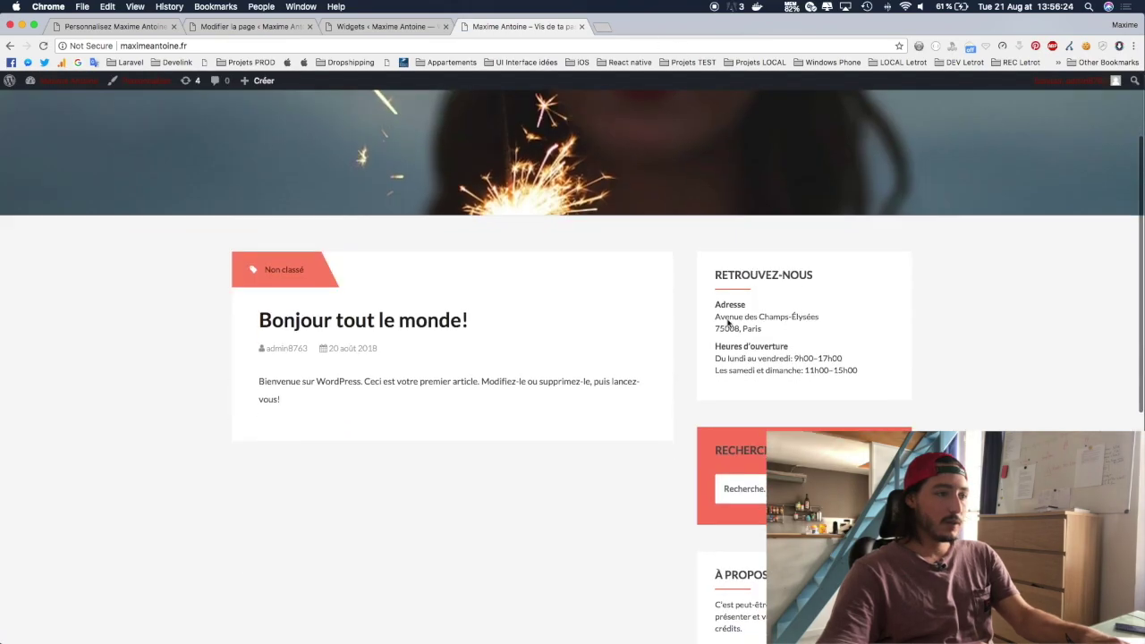
pyautogui.scroll(2, 728, 322)
pyautogui.scroll(-3, 766, 403)
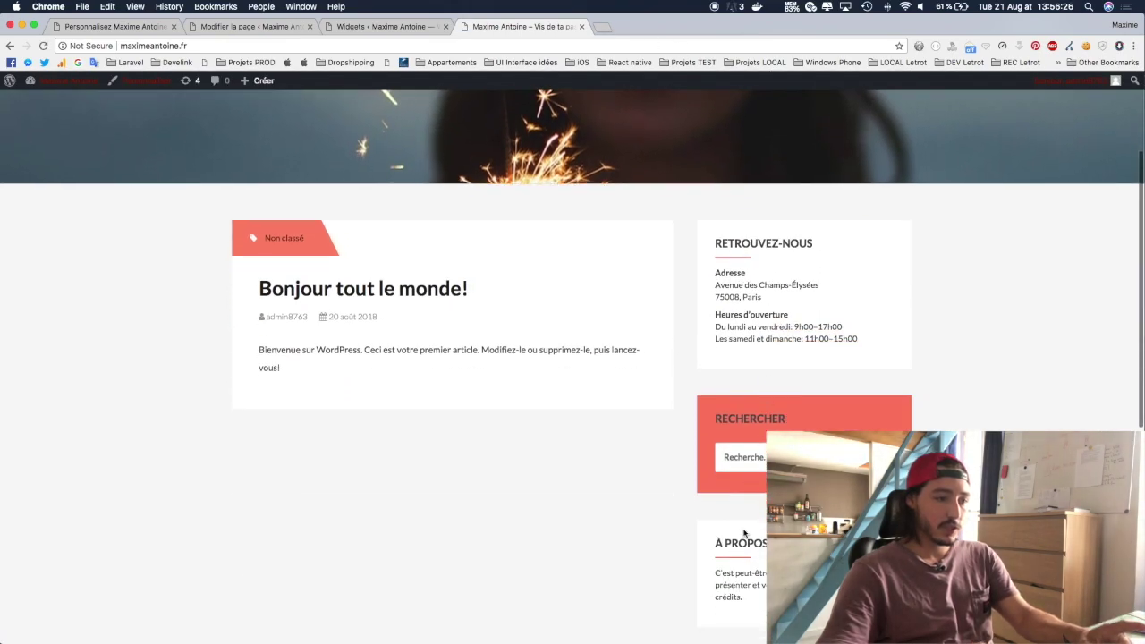
pyautogui.click(362, 28)
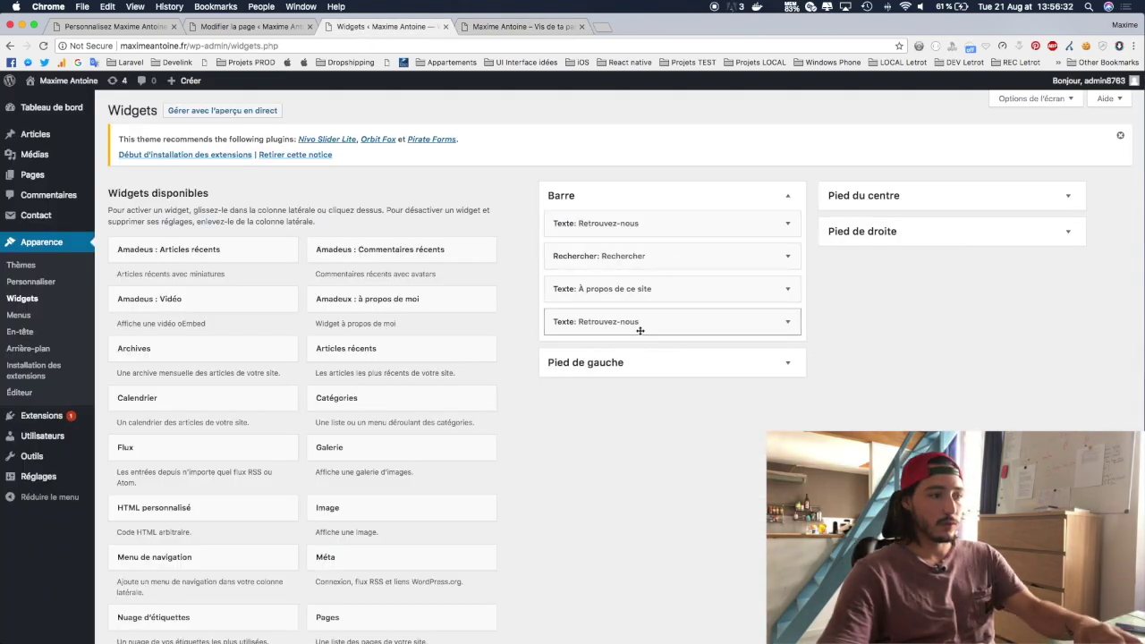
# Step: Delete the duplicate Retrouvez-nous widget from Barre and reload the site to check
pyautogui.click(789, 322)
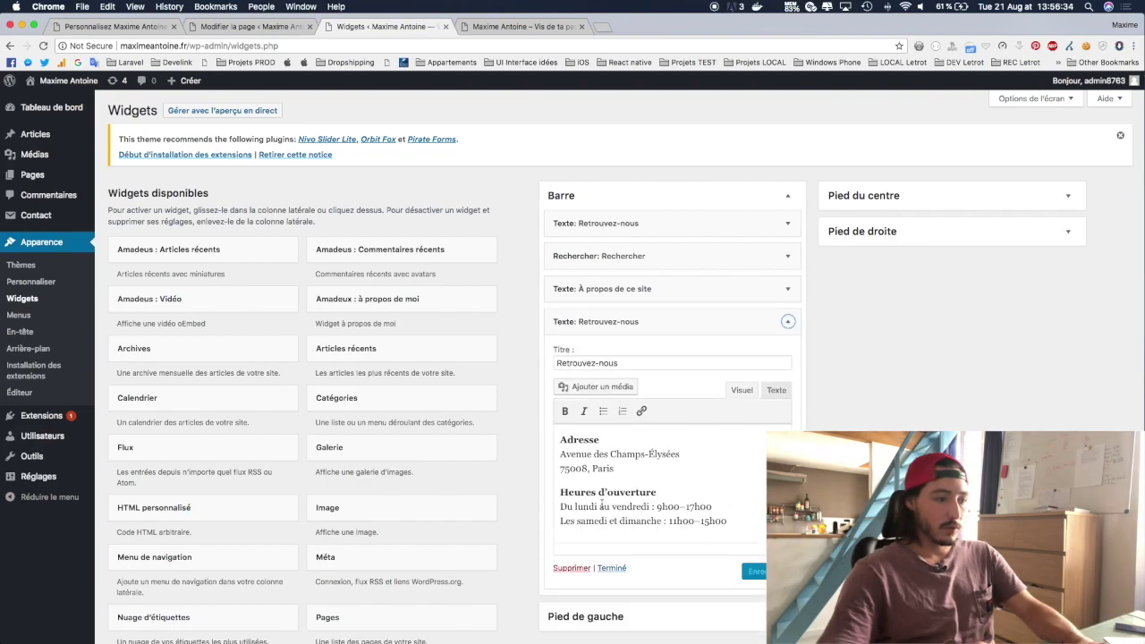
pyautogui.click(570, 570)
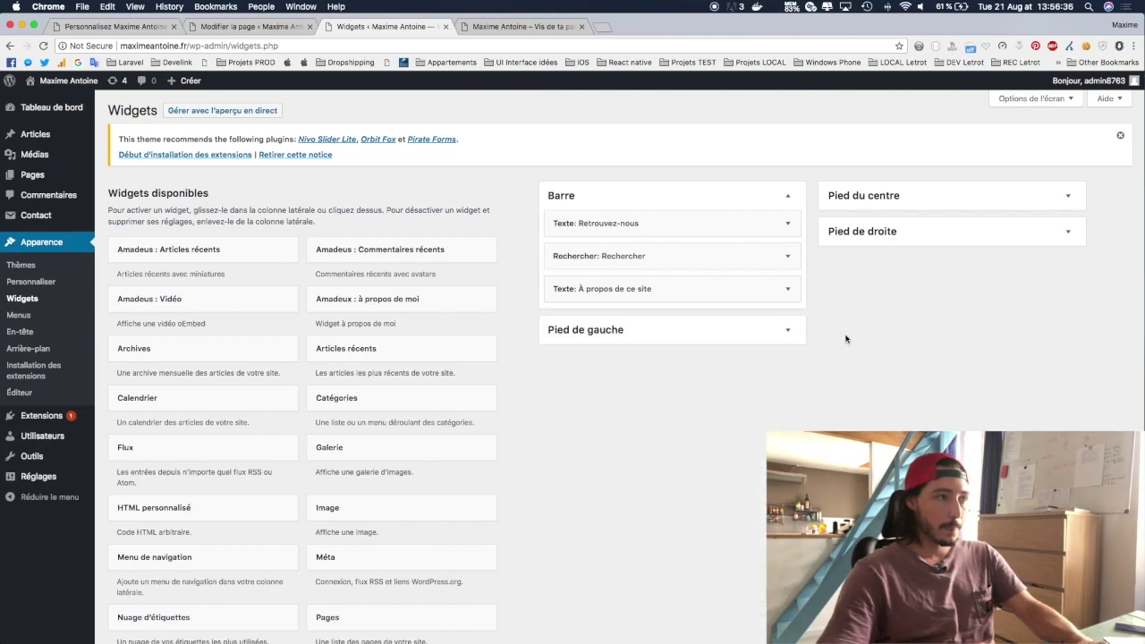
pyautogui.click(524, 26)
pyautogui.press('super+r')
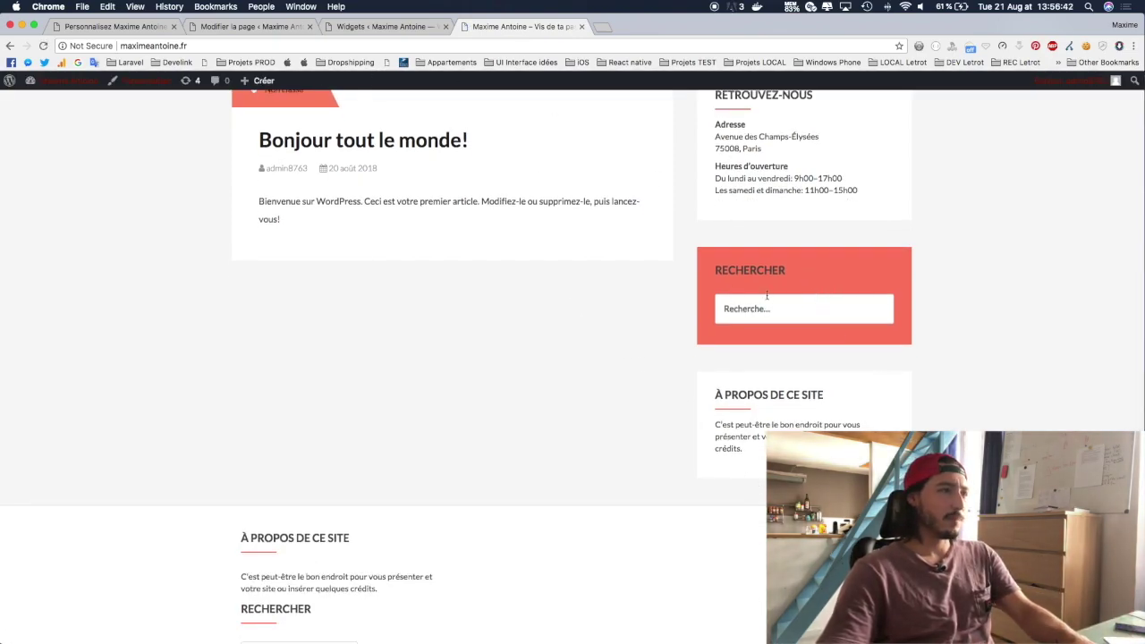
pyautogui.click(412, 30)
# Step: Delete the Rechercher widget from Barre and reload the homepage to check the sidebar
pyautogui.click(788, 256)
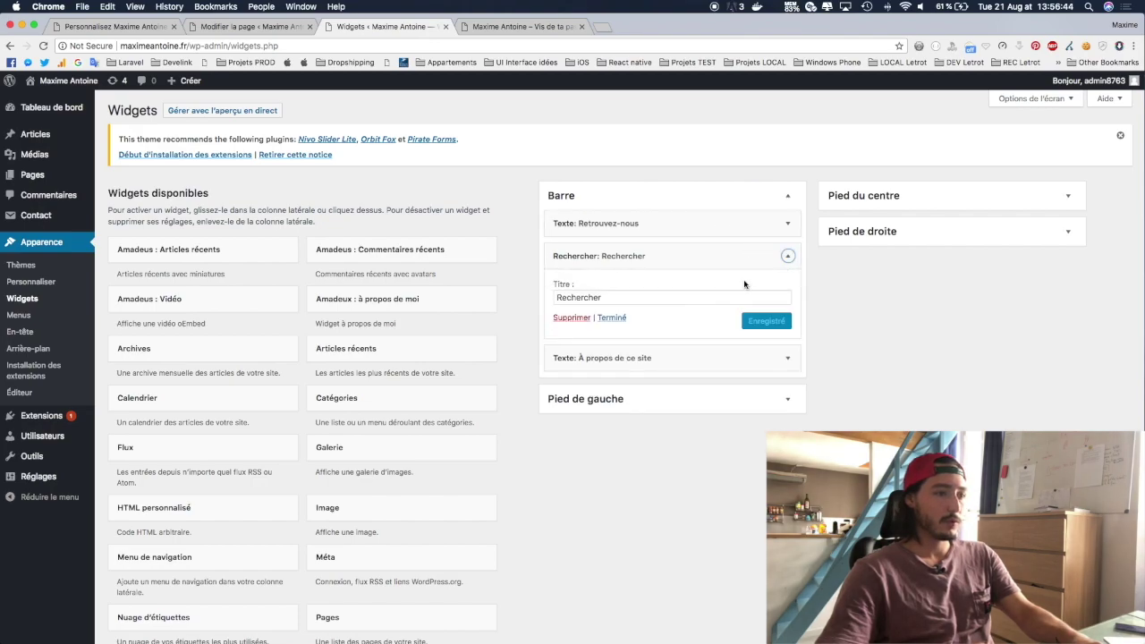
pyautogui.click(570, 318)
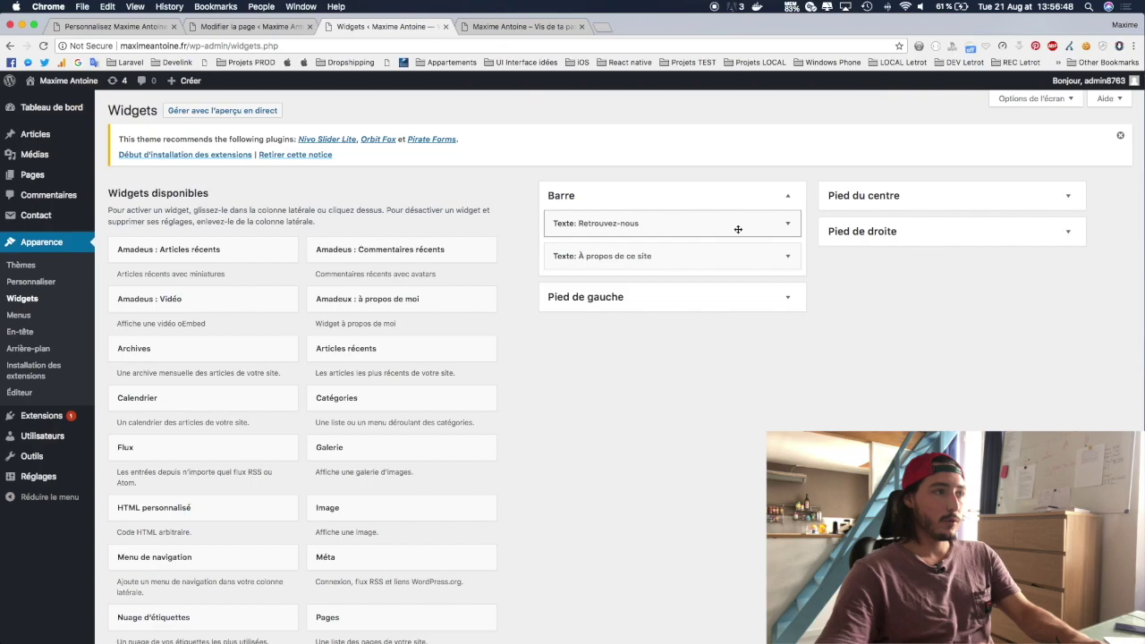
pyautogui.hotkey('ctrl', 'Tab')
pyautogui.scroll(5, 573, 358)
pyautogui.scroll(-3, 861, 402)
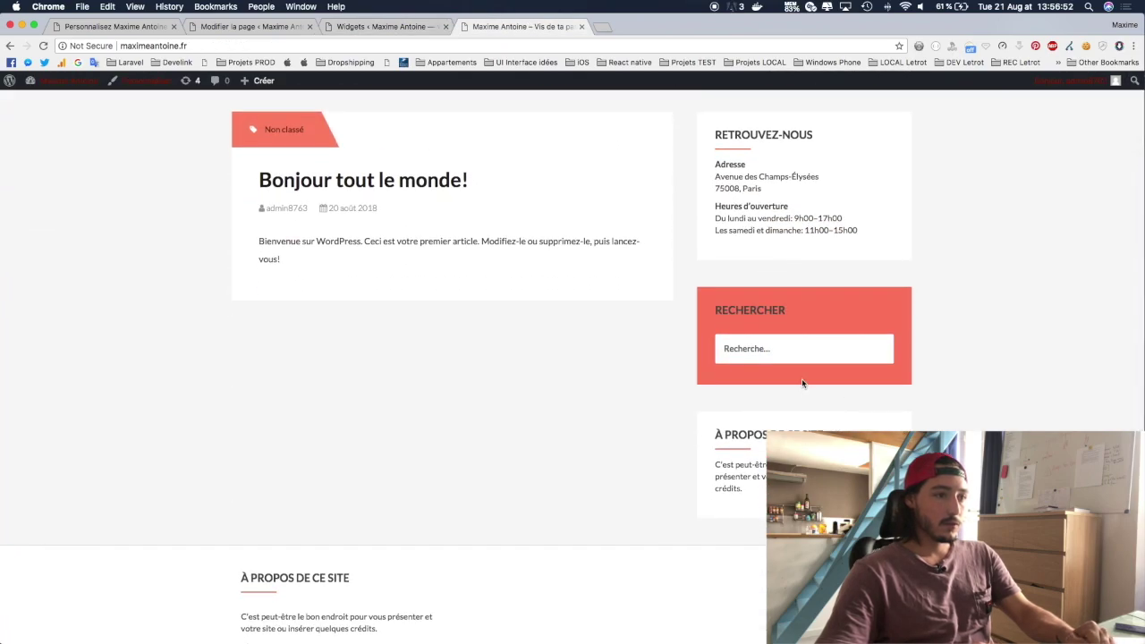
pyautogui.press('super+r')
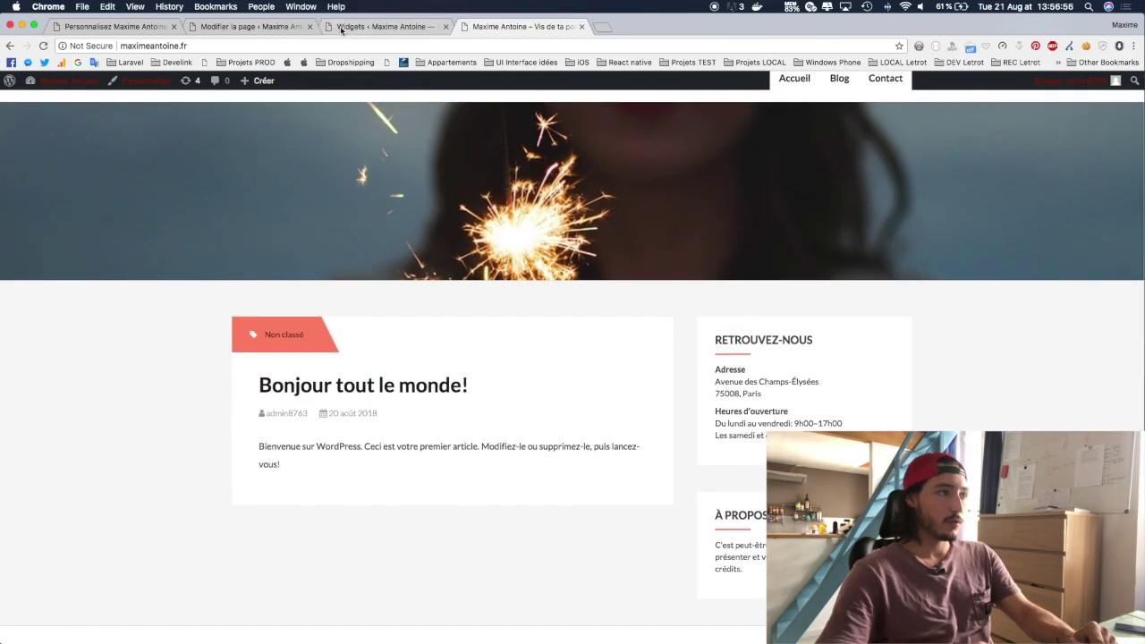
pyautogui.click(342, 27)
# Step: Delete the remaining Retrouvez-nous and À propos de ce site widgets from Barre
pyautogui.click(784, 224)
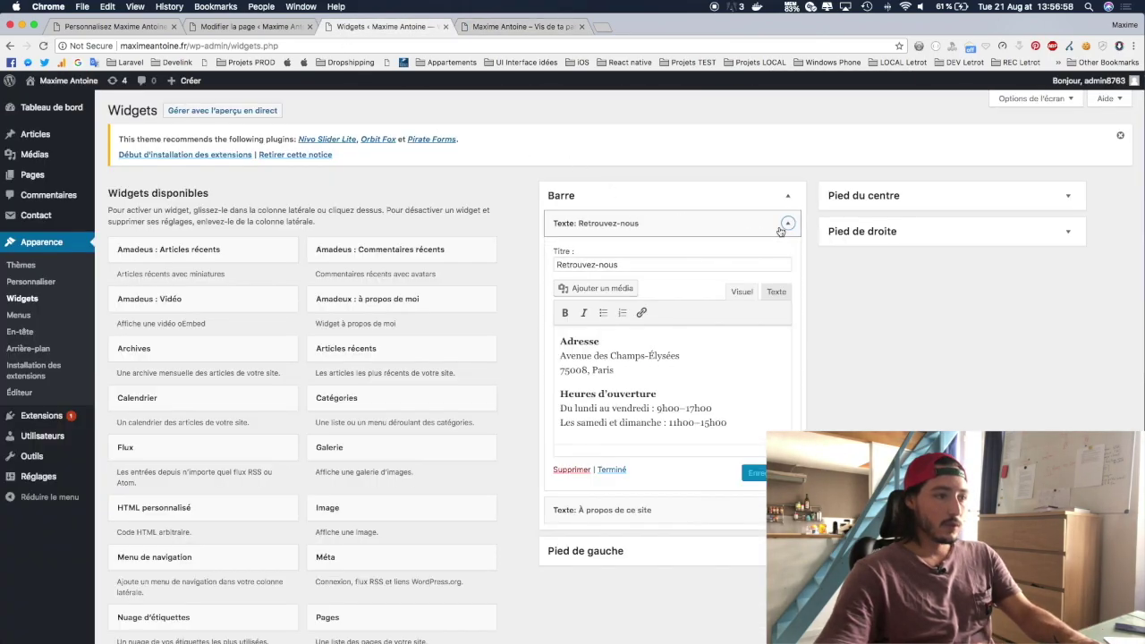
pyautogui.click(571, 470)
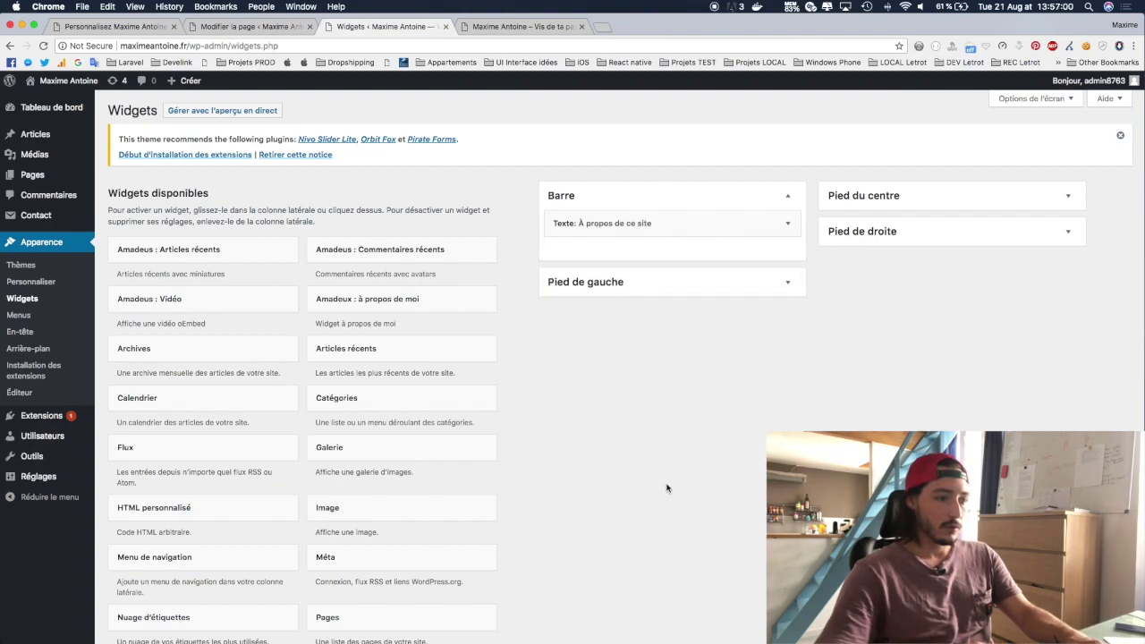
pyautogui.click(788, 226)
pyautogui.click(571, 470)
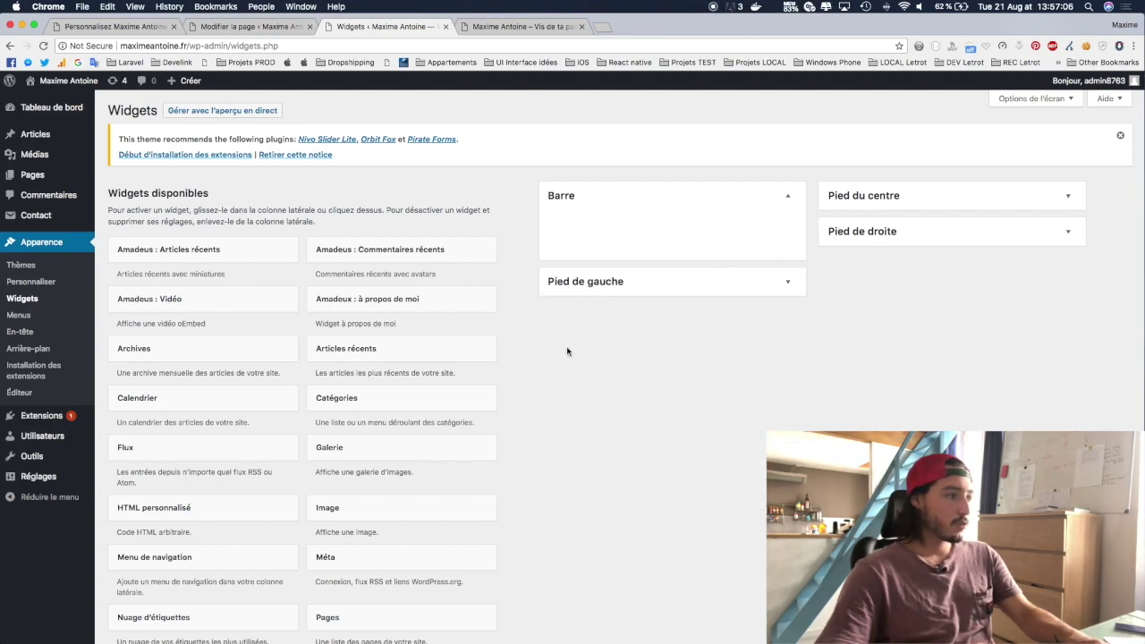
pyautogui.scroll(-1, 674, 388)
# Step: Pick the Texte widget from the available widgets and add it to the Barre sidebar
pyautogui.scroll(-3, 675, 388)
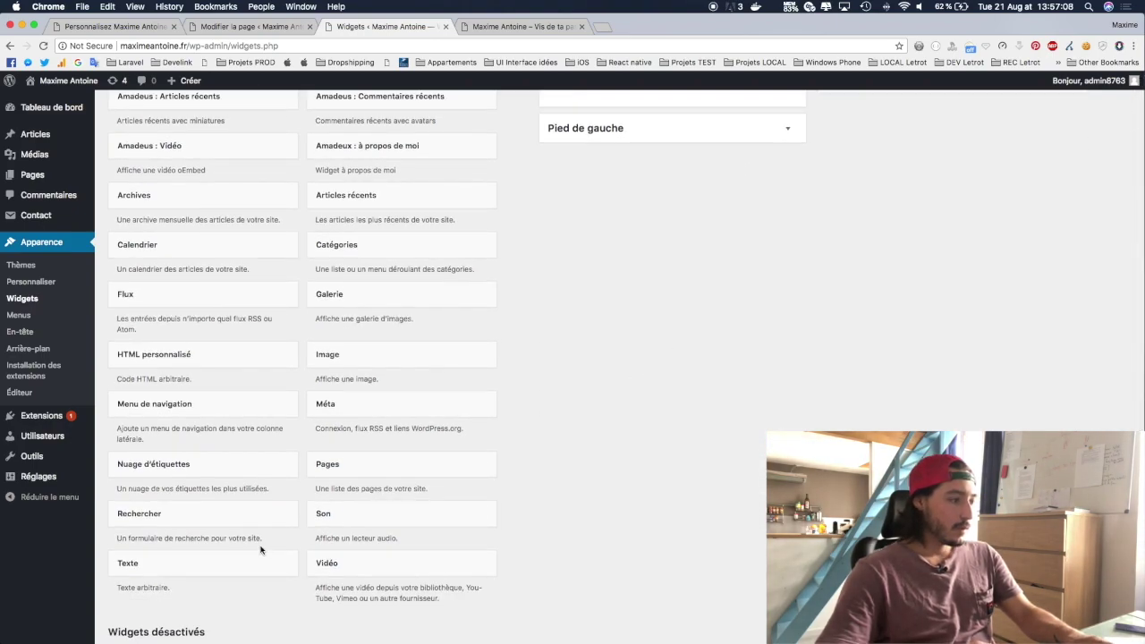
pyautogui.scroll(5, 205, 394)
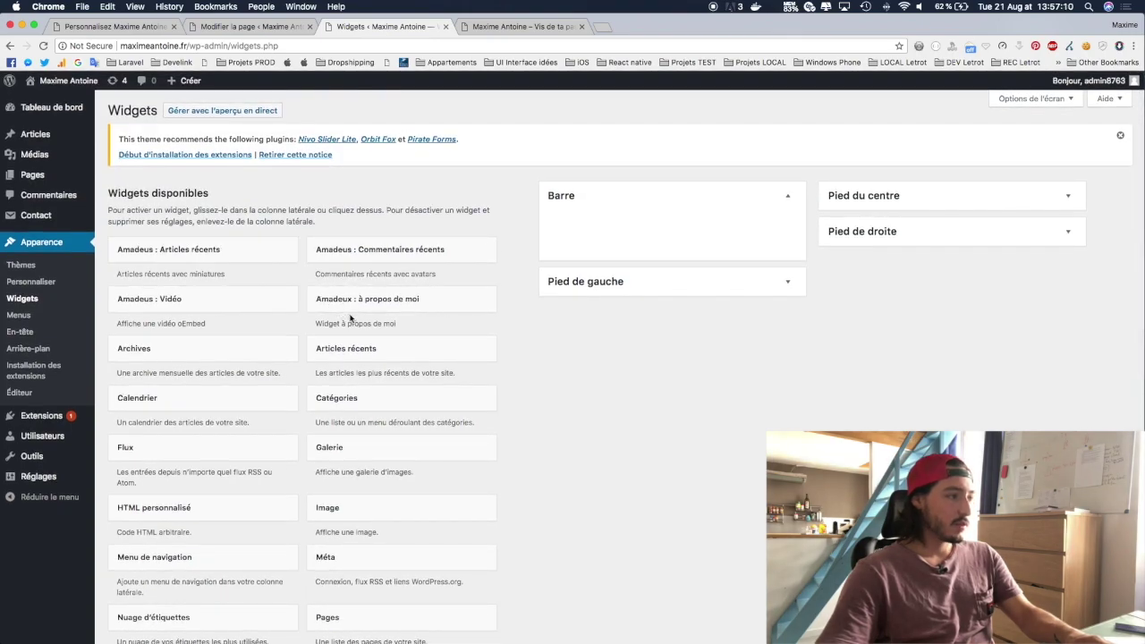
pyautogui.scroll(-5, 351, 317)
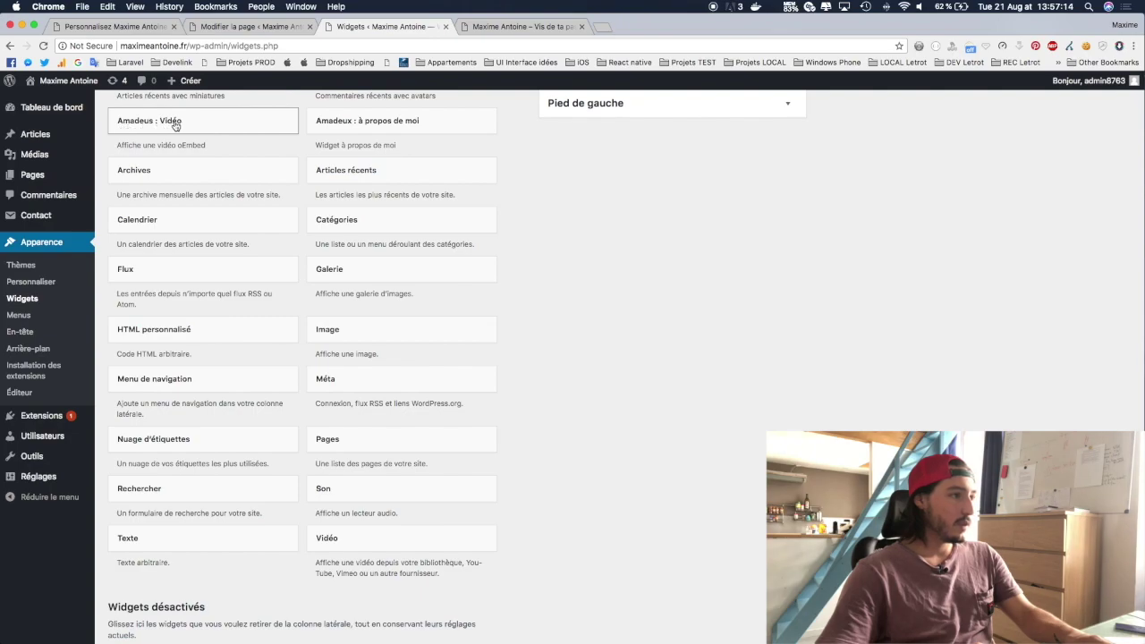
pyautogui.scroll(1, 185, 128)
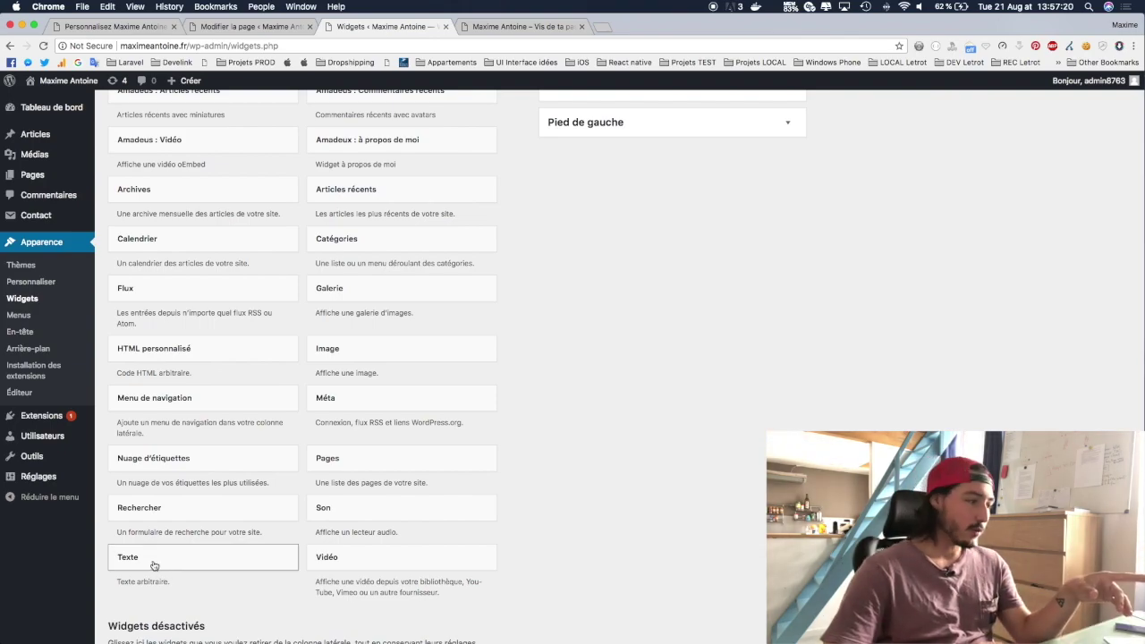
pyautogui.click(154, 565)
pyautogui.scroll(-2, 154, 566)
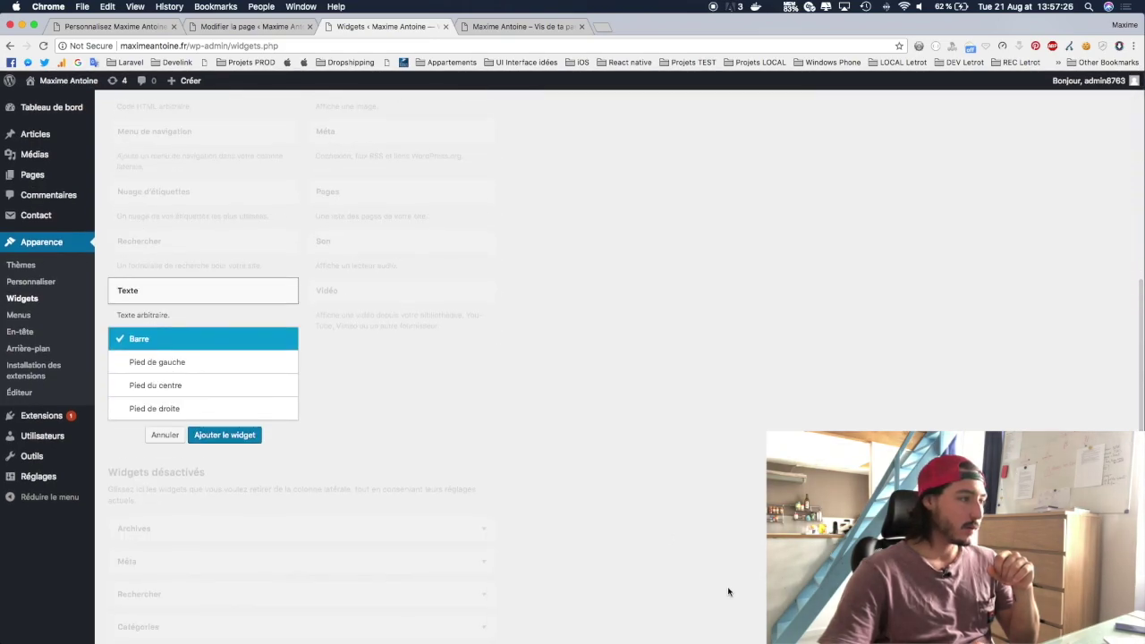
pyautogui.click(221, 436)
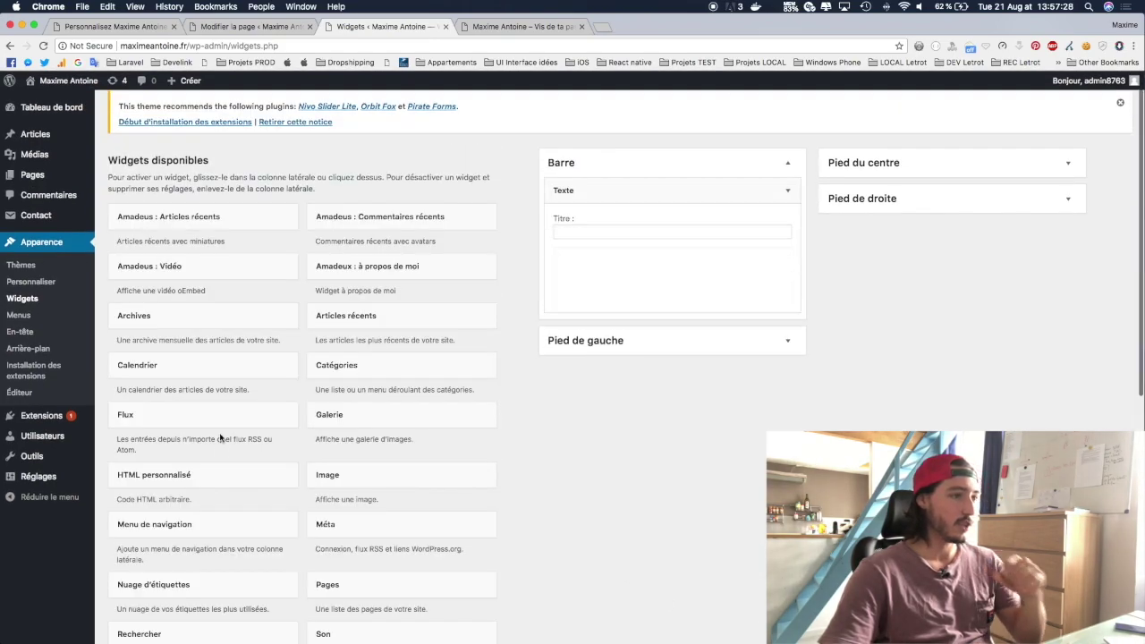
pyautogui.click(624, 233)
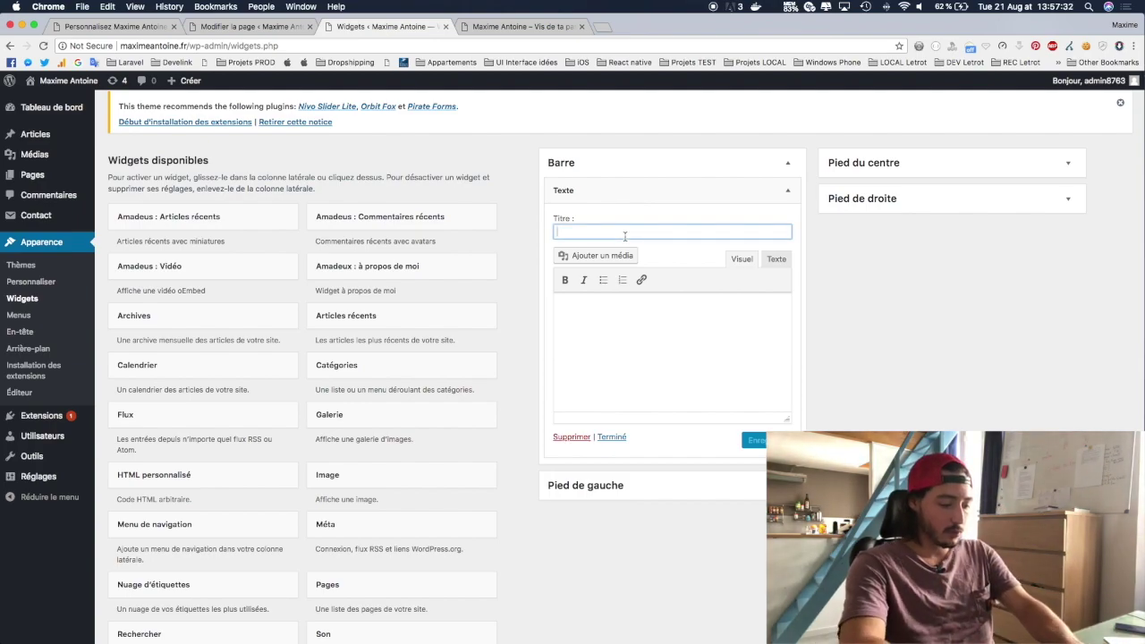
# Step: Title the widget 'Qui je suis ?' and write a short self-introduction with the name in bold
pyautogui.write('Qui je suis ')
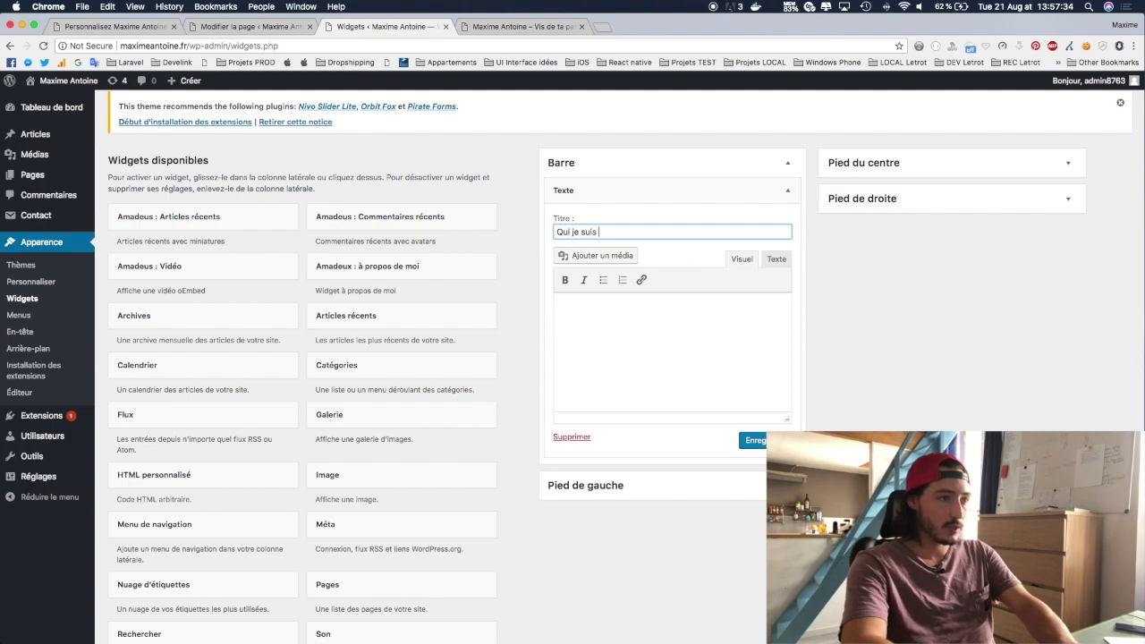
pyautogui.write('?')
pyautogui.click(673, 338)
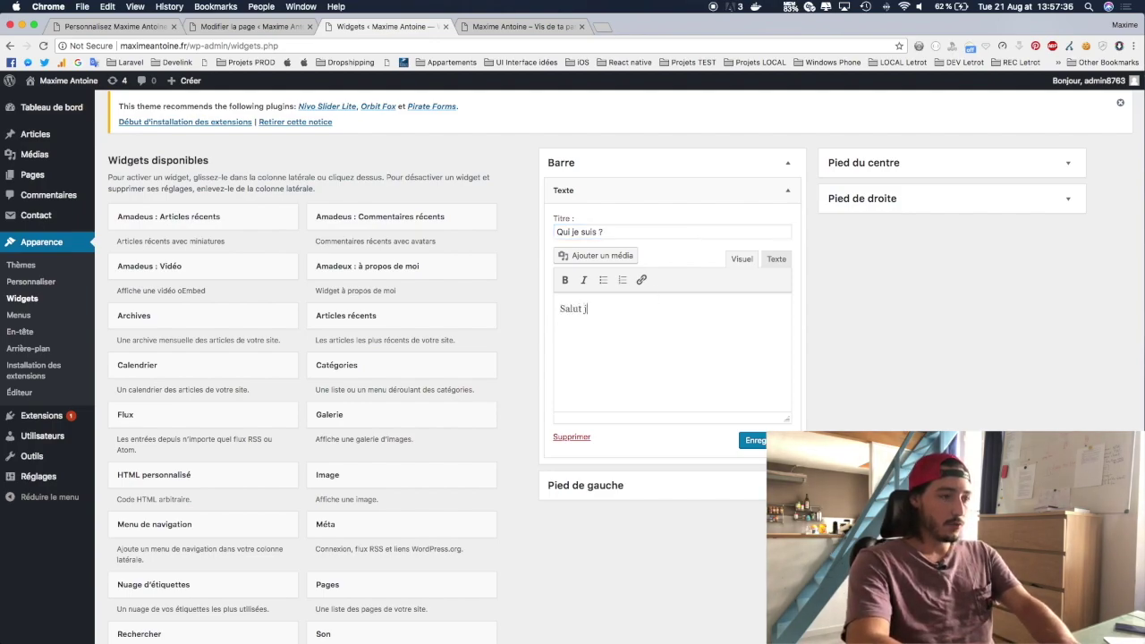
pyautogui.write('Salut je suis Maxime et je te montre comment créer ton site avec Wordpress !')
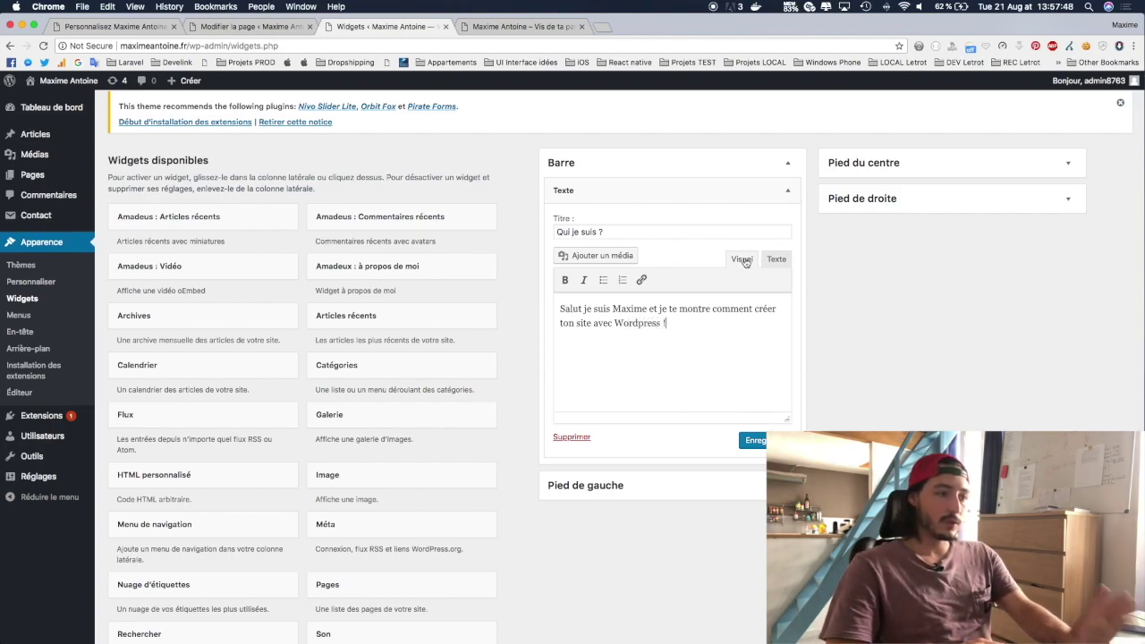
pyautogui.doubleClick(625, 309)
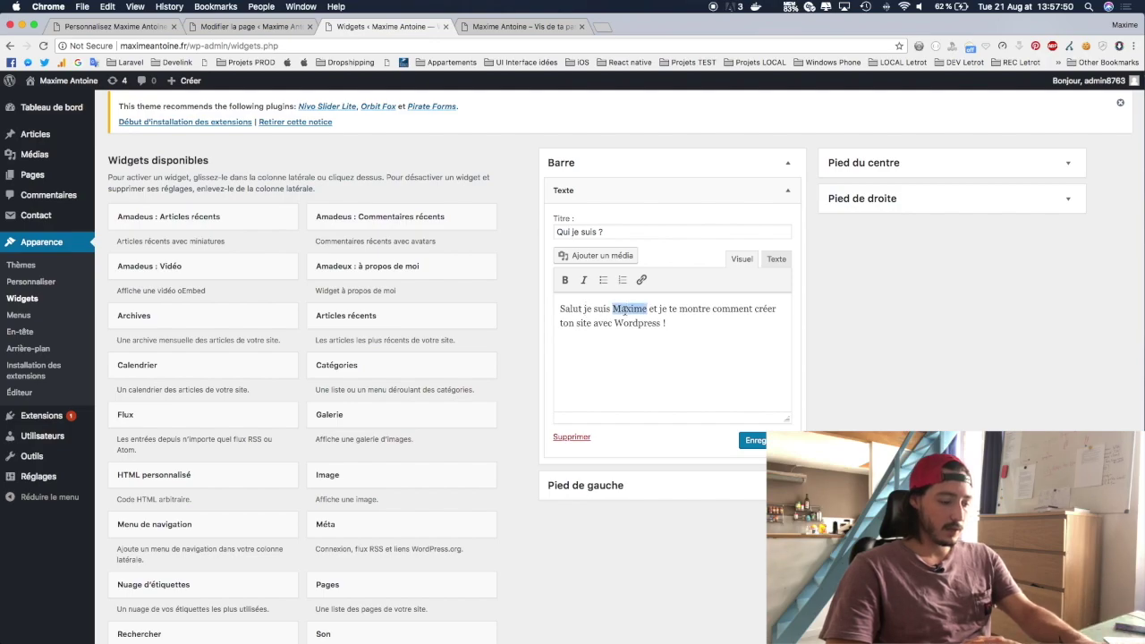
pyautogui.click(565, 280)
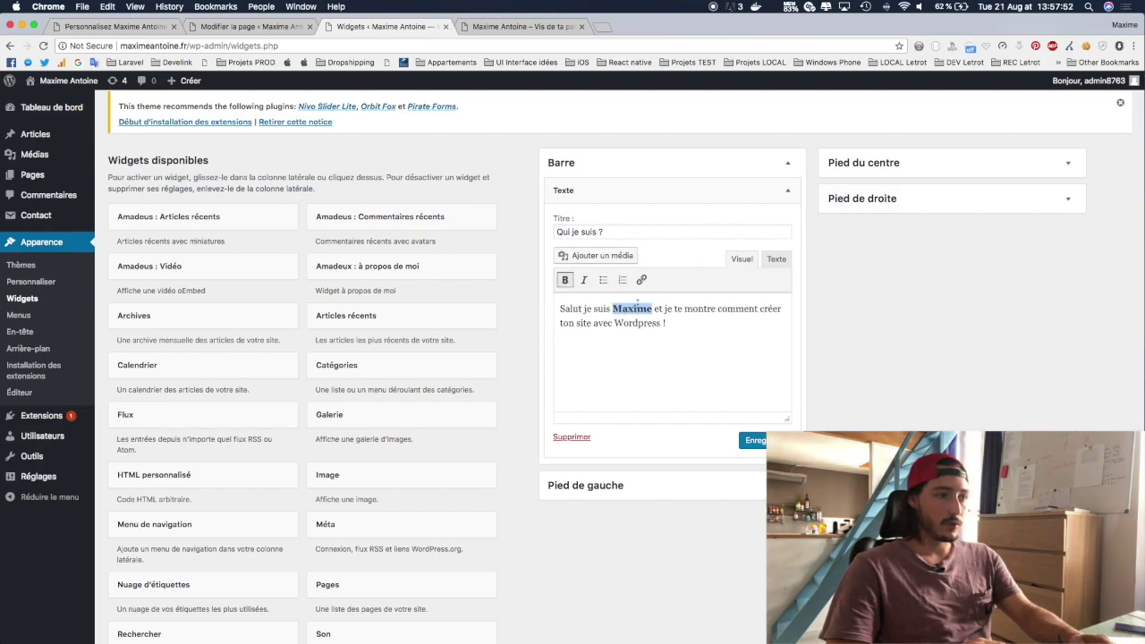
pyautogui.click(685, 335)
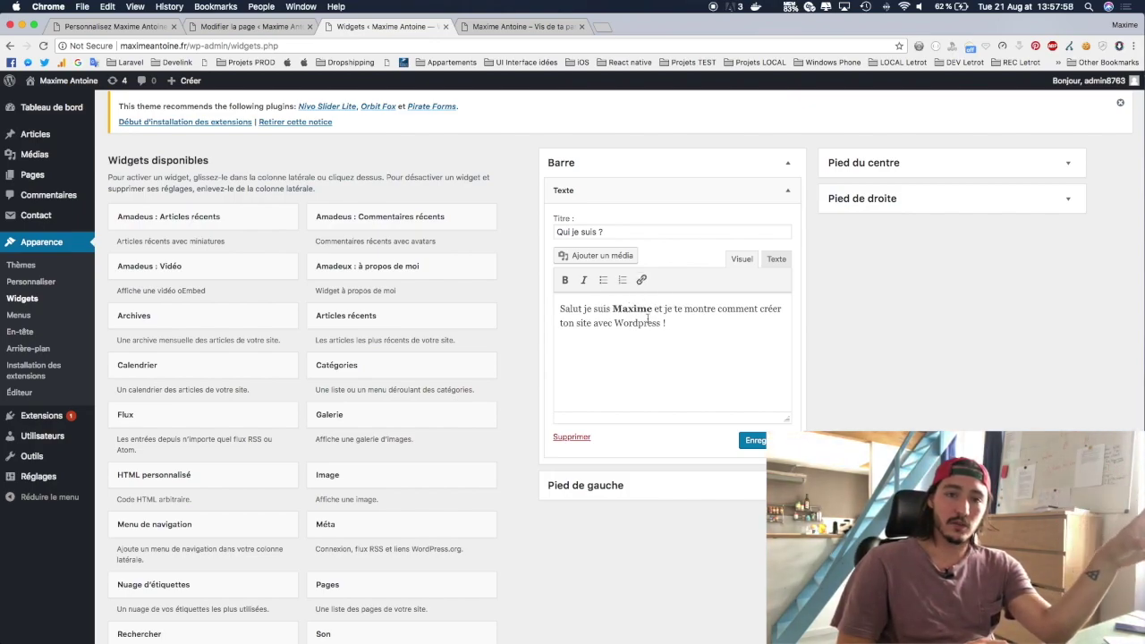
# Step: Save the widget and check it in the live homepage sidebar
pyautogui.click(754, 440)
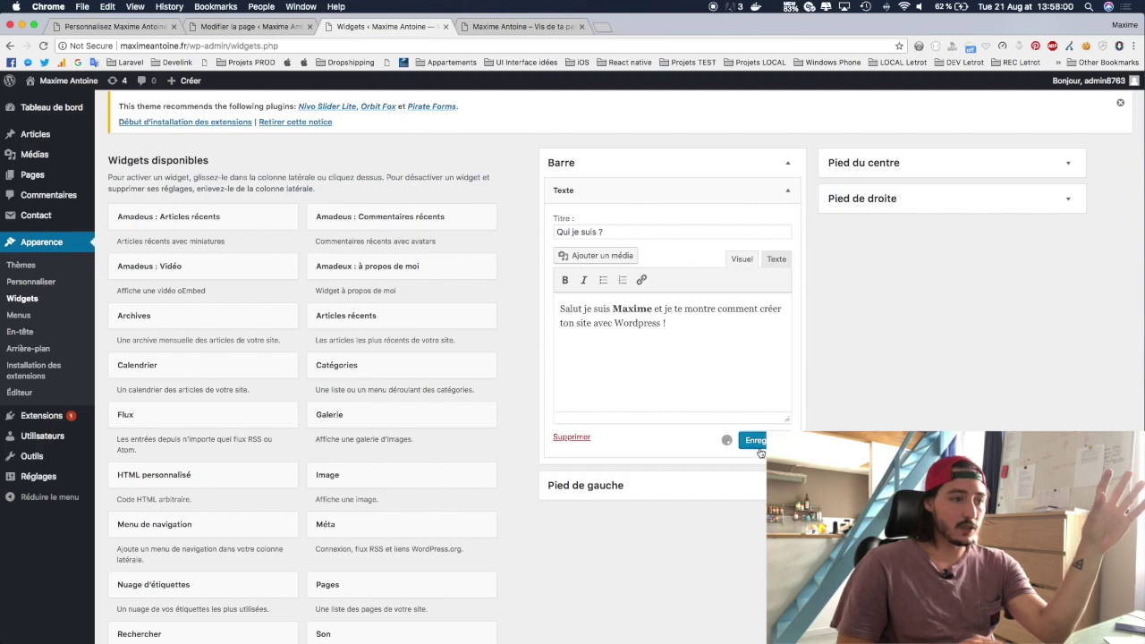
pyautogui.click(479, 25)
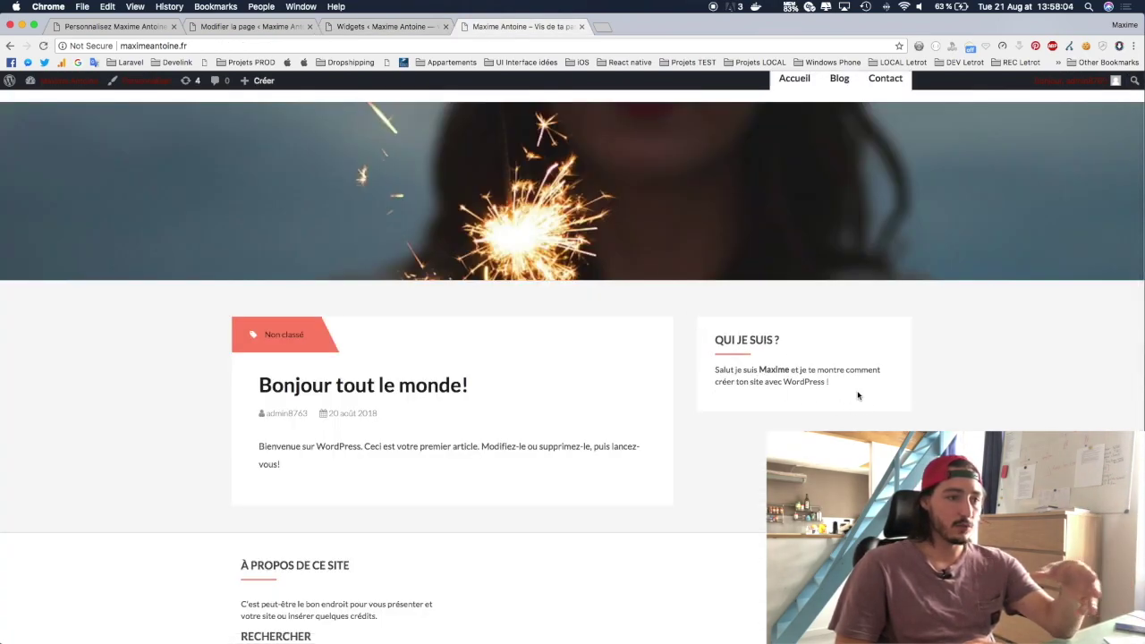
pyautogui.click(360, 28)
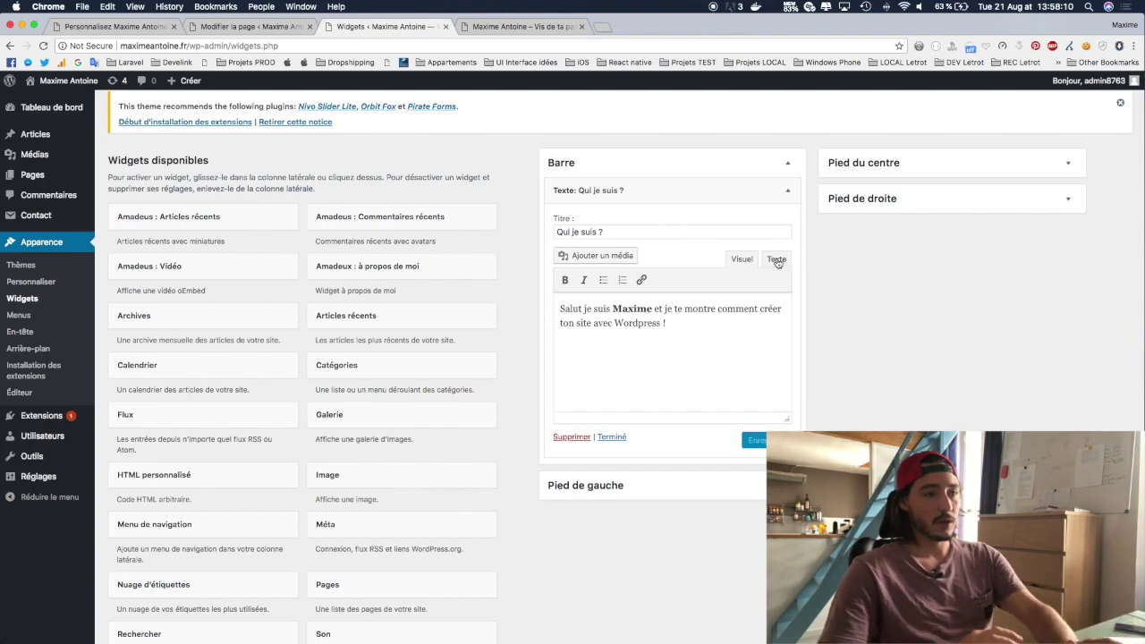
# Step: Switch the widget to its HTML view and inspect the <strong> tag around the name
pyautogui.click(776, 260)
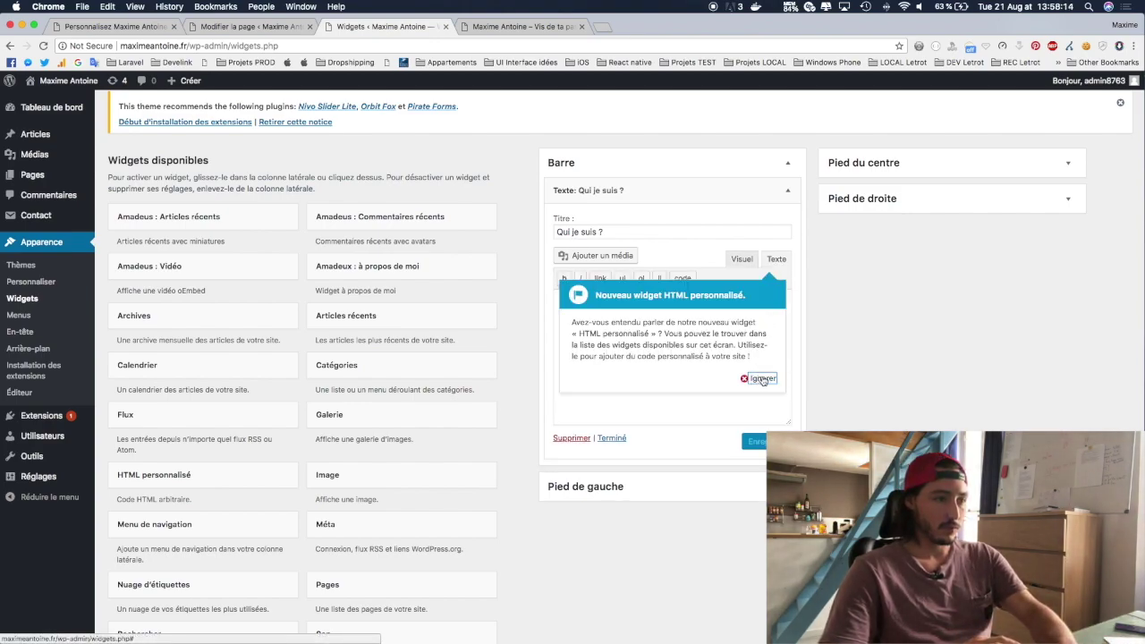
pyautogui.click(763, 380)
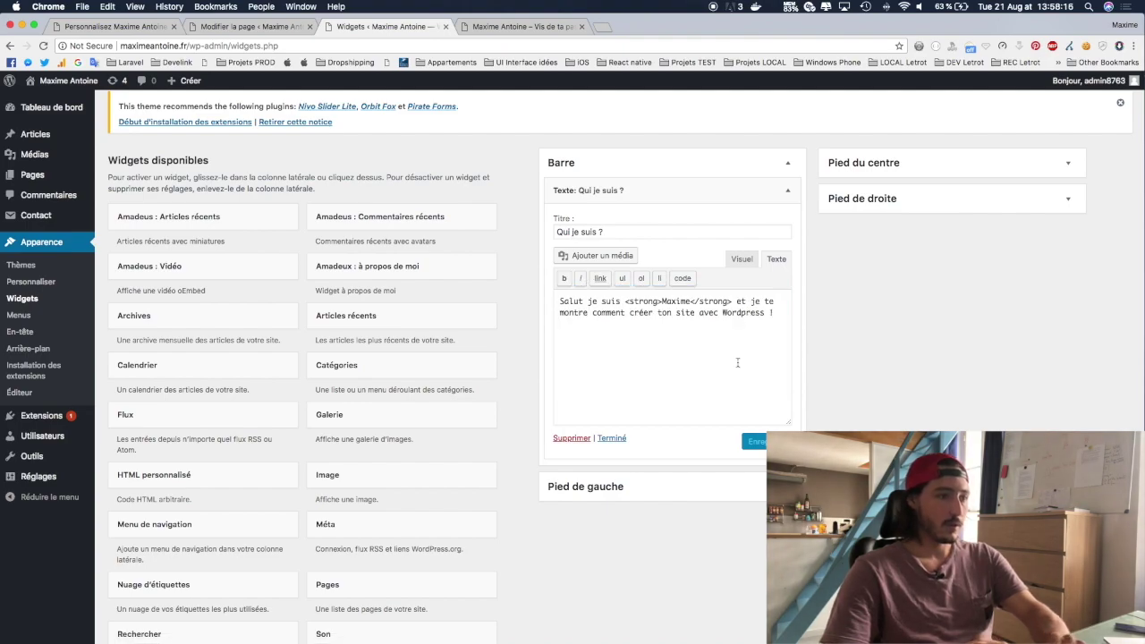
pyautogui.moveTo(660, 342); pyautogui.dragTo(545, 301)
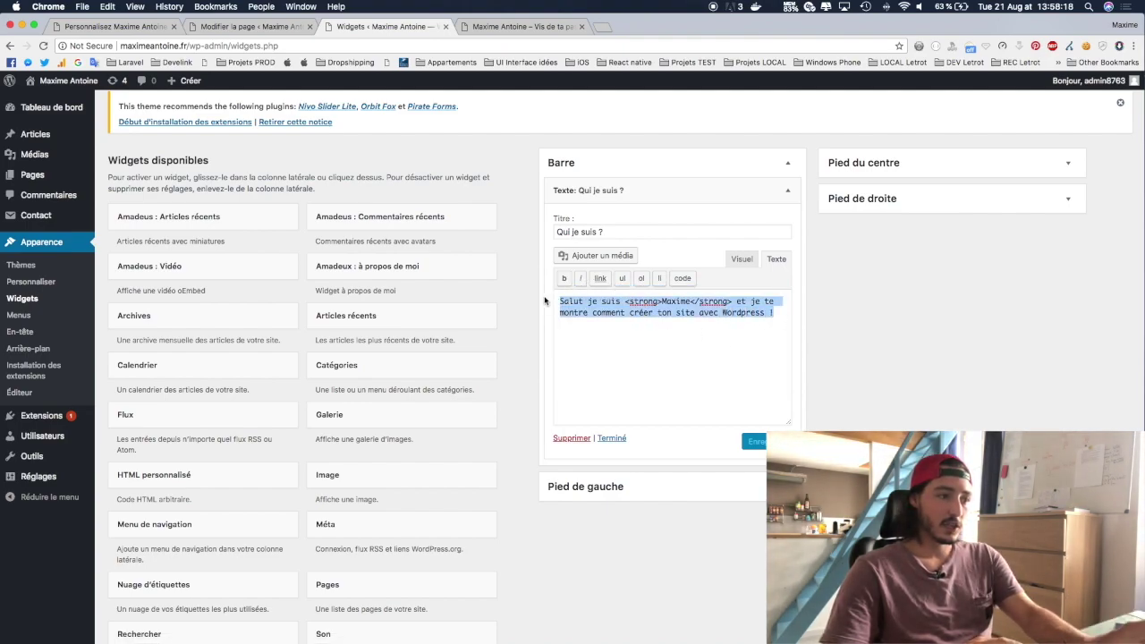
pyautogui.doubleClick(651, 302)
pyautogui.moveTo(661, 301); pyautogui.dragTo(625, 301)
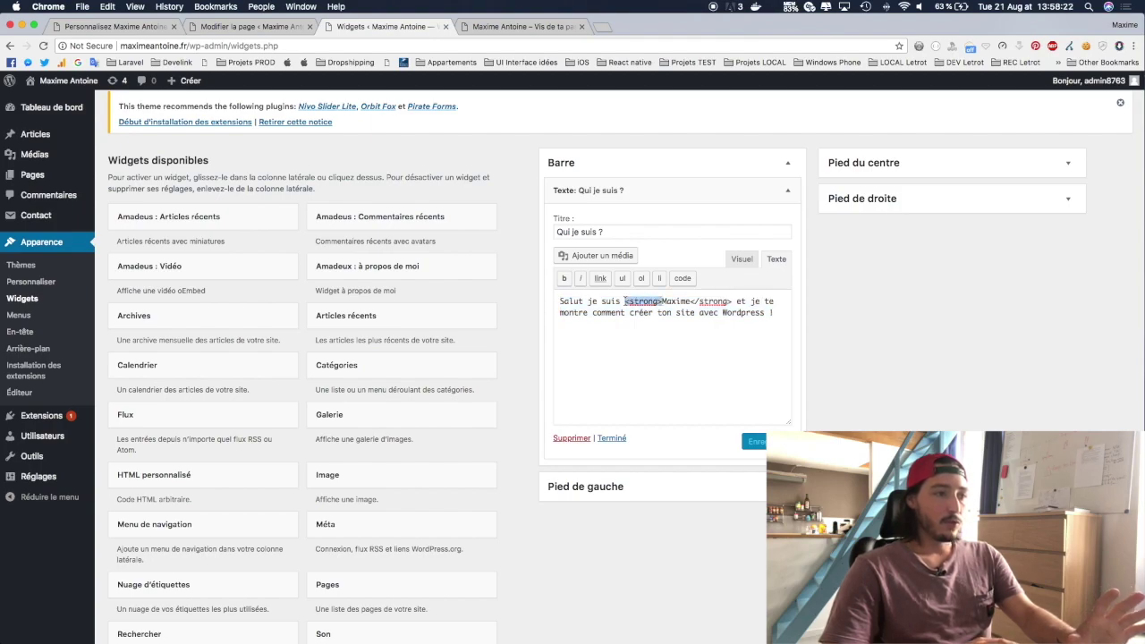
pyautogui.click(647, 343)
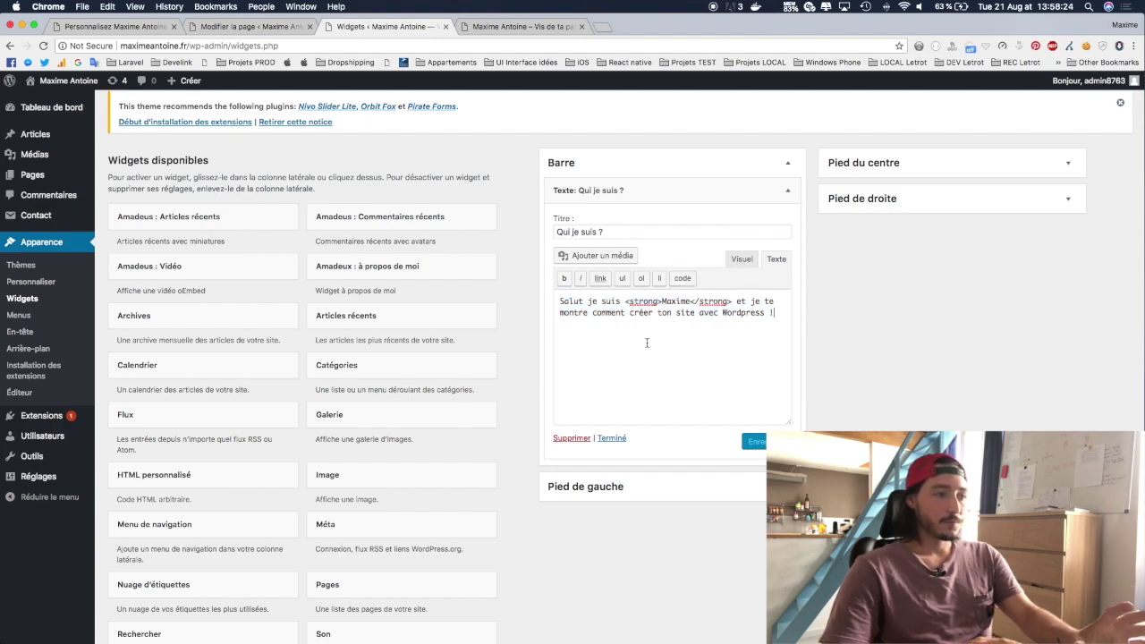
# Step: Wrap the word Wordpress in <strong> tags and preview both words bold
pyautogui.click(722, 312)
pyautogui.write('<strng')
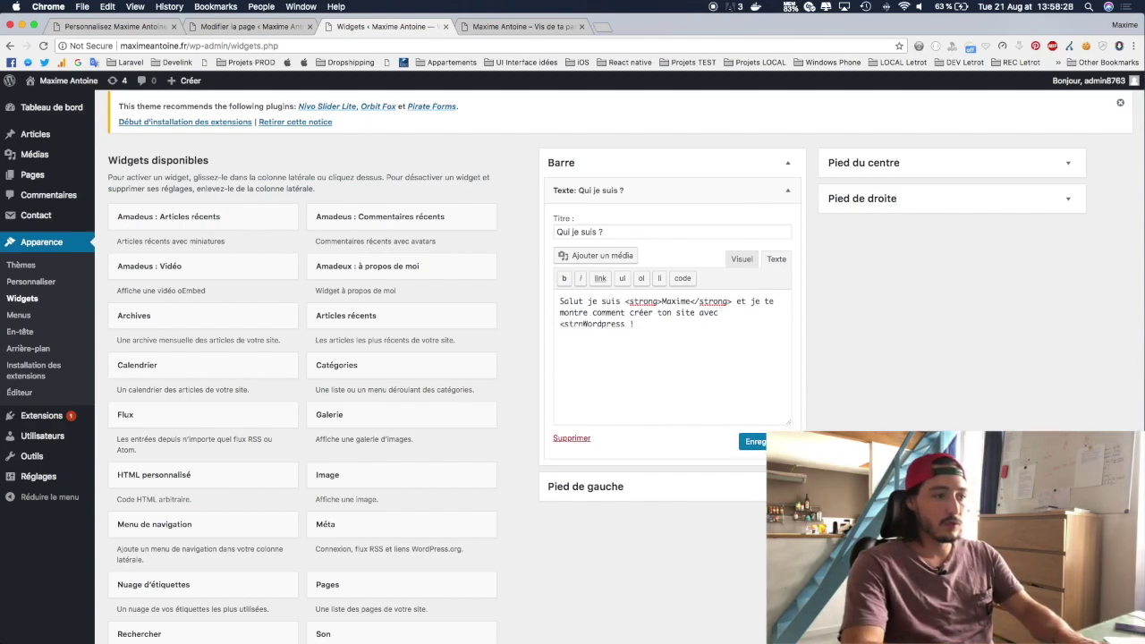
pyautogui.press('BackSpace')
pyautogui.write('ong>')
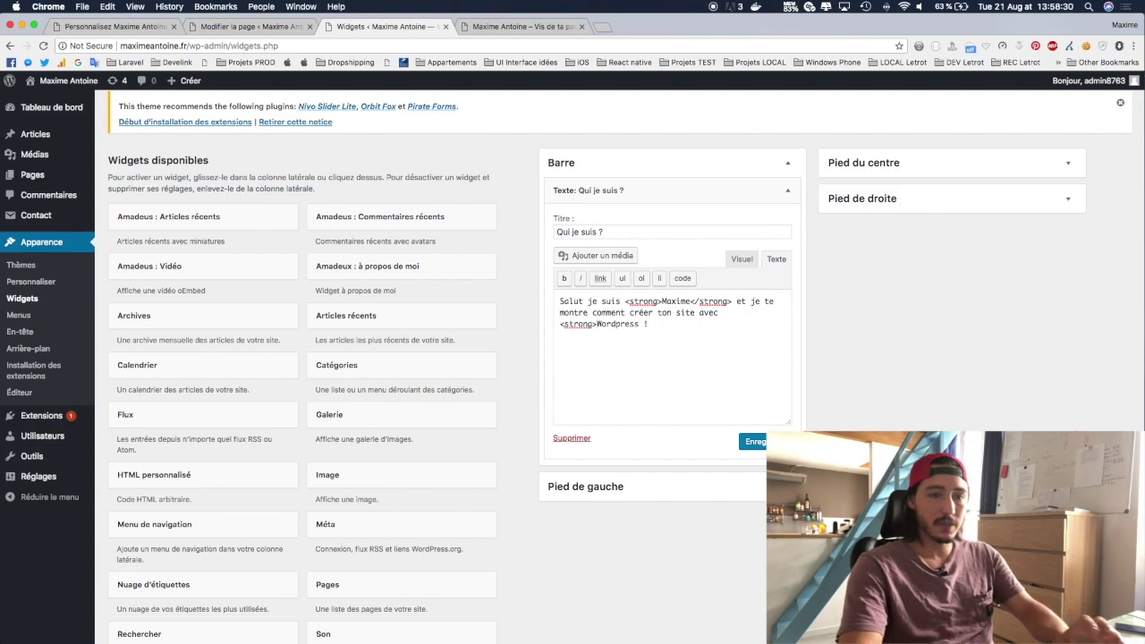
pyautogui.click(640, 324)
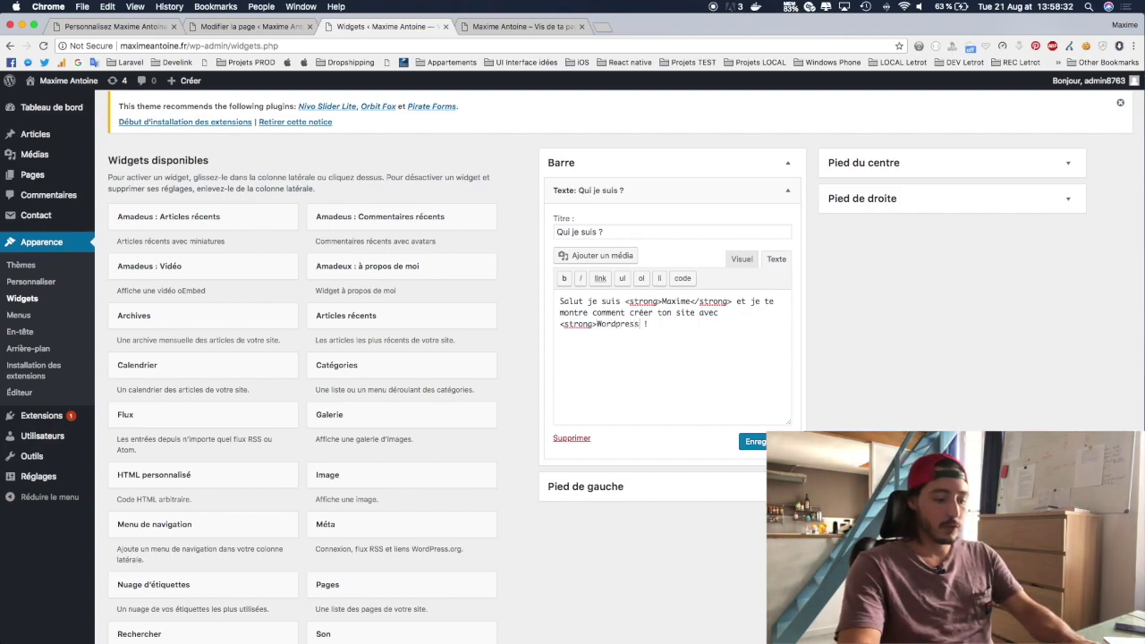
pyautogui.write('</strong>')
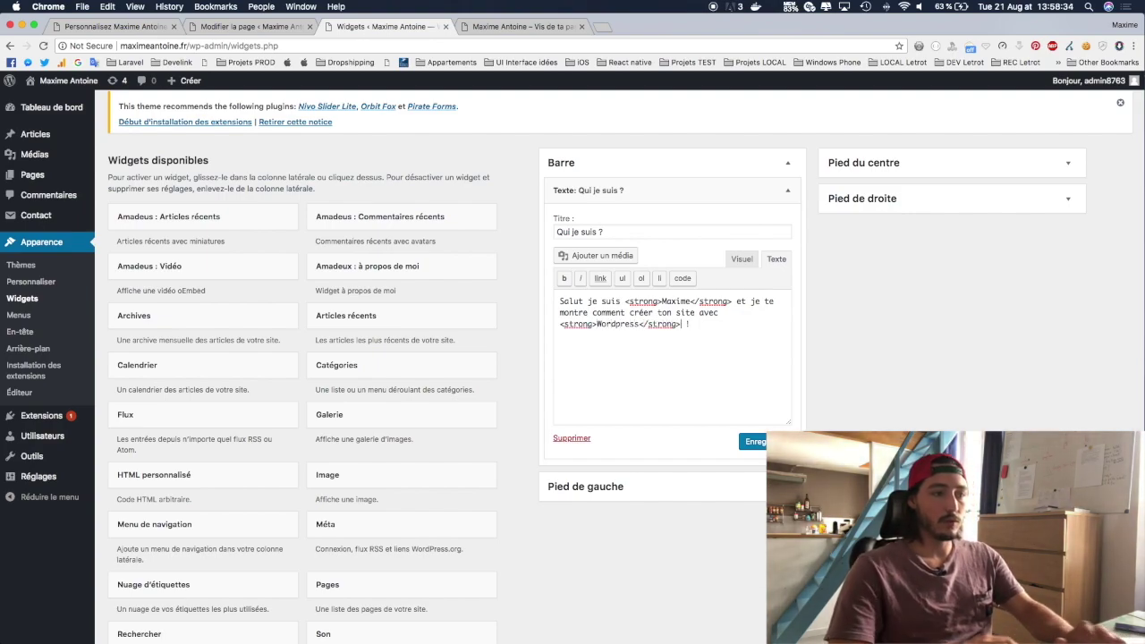
pyautogui.click(742, 259)
pyautogui.click(778, 259)
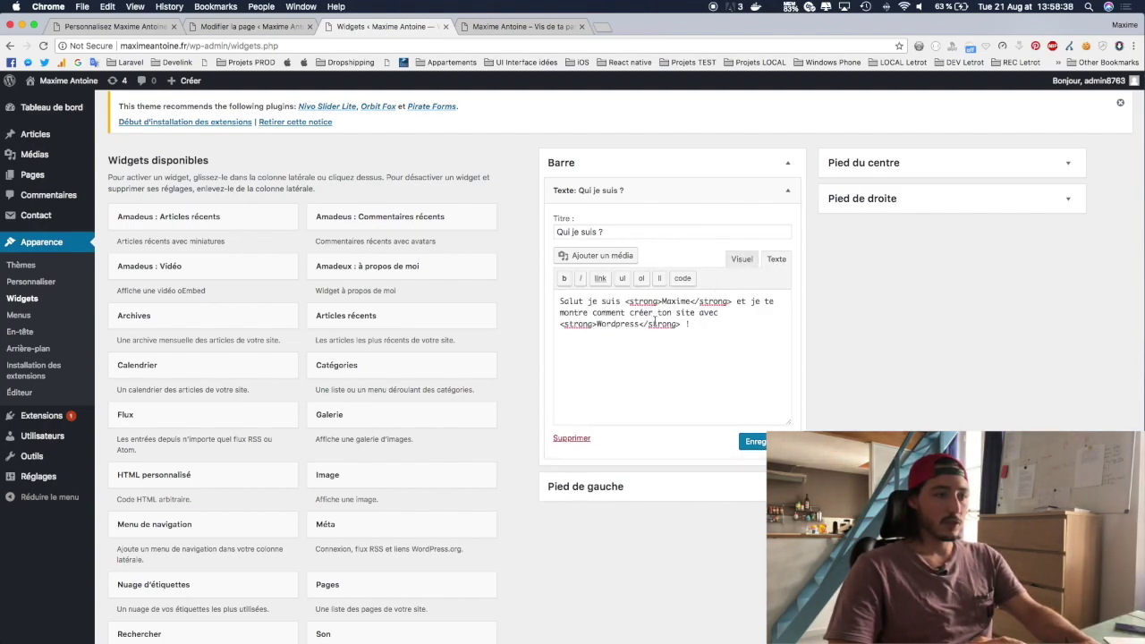
pyautogui.click(739, 261)
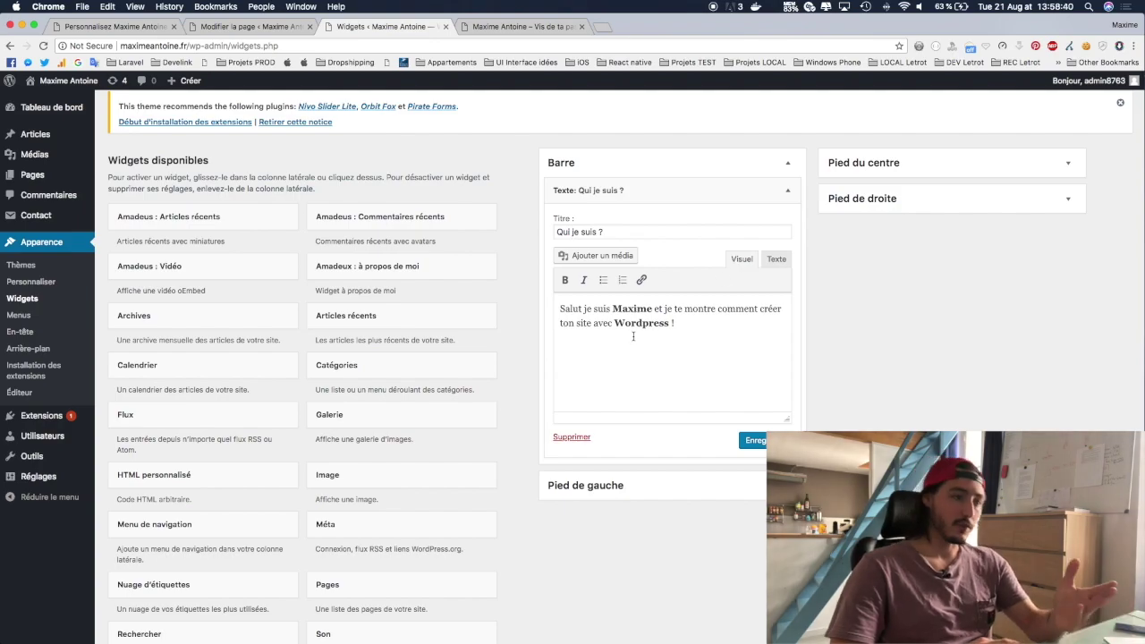
pyautogui.click(777, 262)
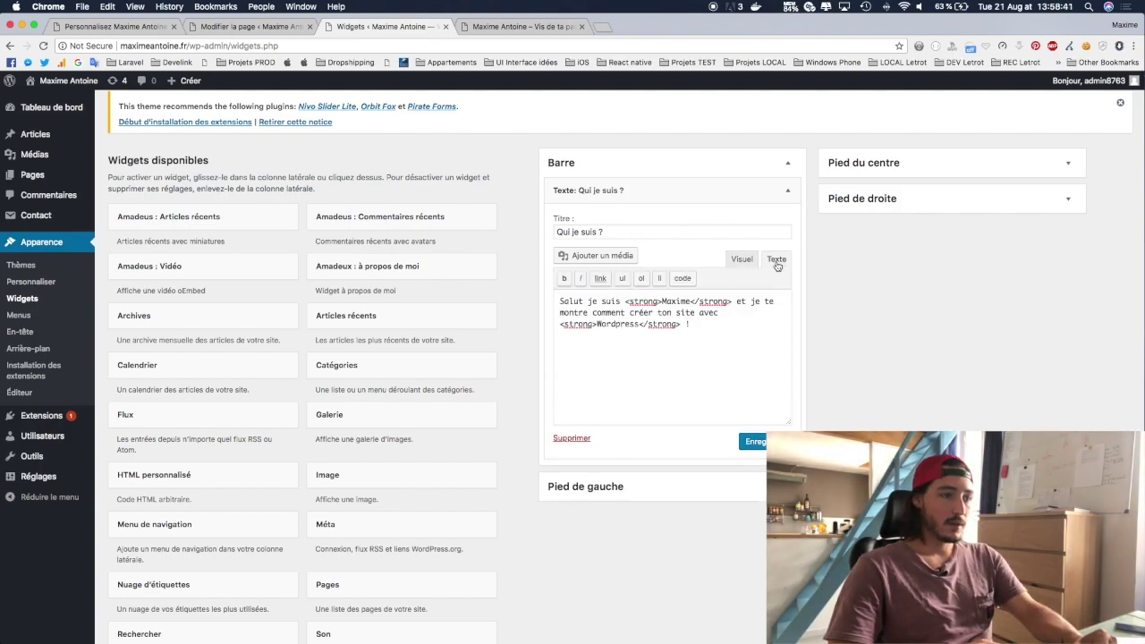
# Step: Add style="color:red;" to the name's strong tag, preview it, then delete it again
pyautogui.click(660, 301)
pyautogui.write('s')
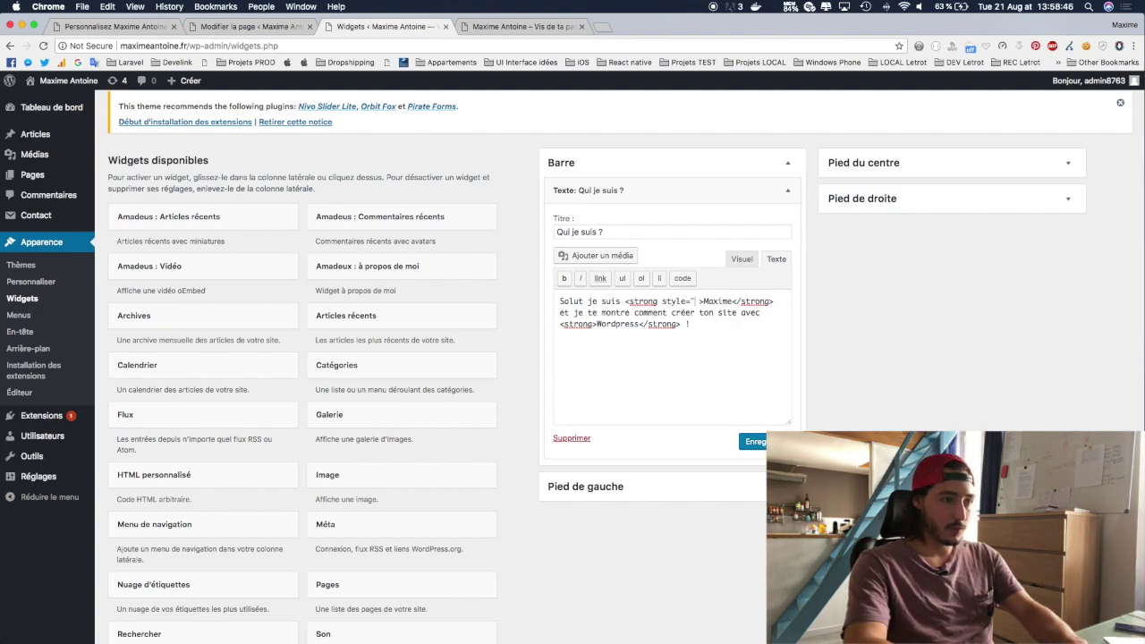
pyautogui.write('tyle="color:red;')
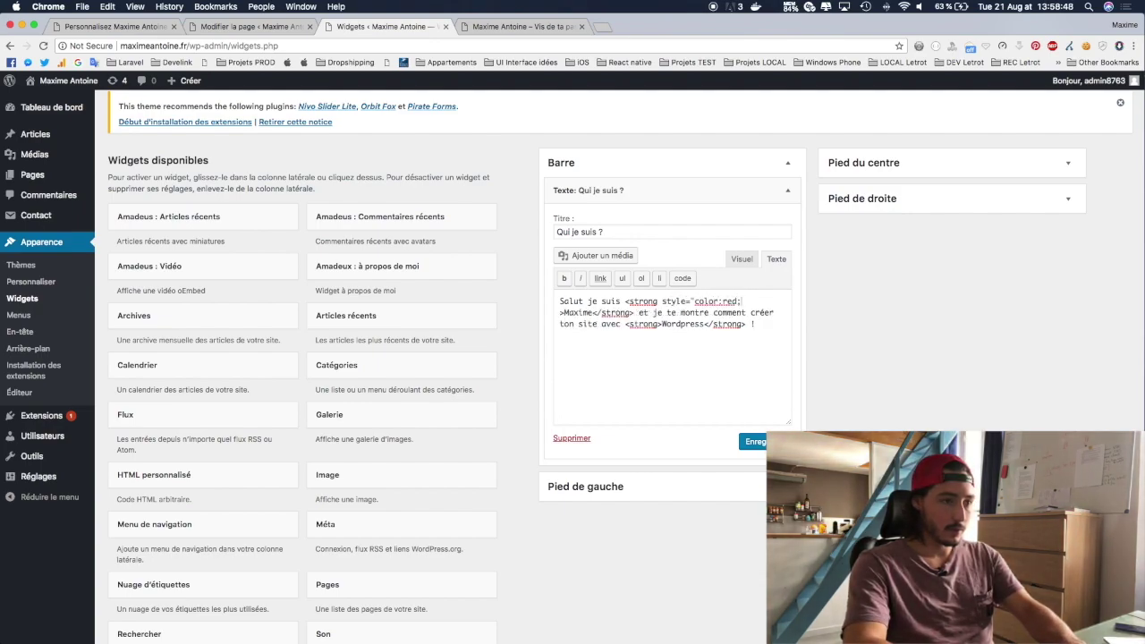
pyautogui.click(741, 259)
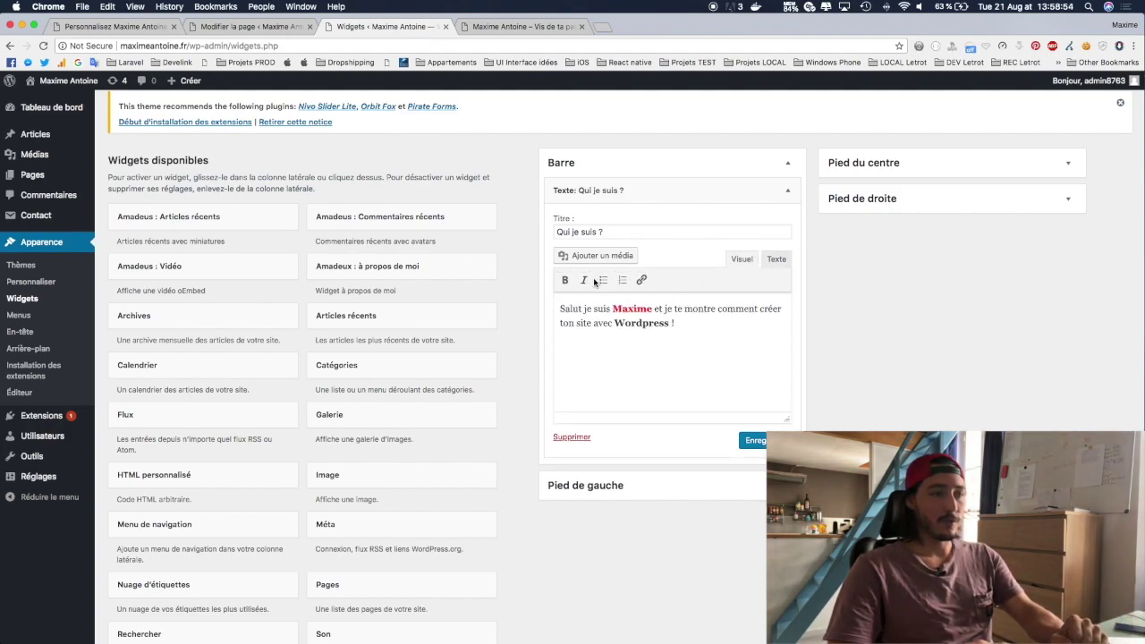
pyautogui.click(775, 259)
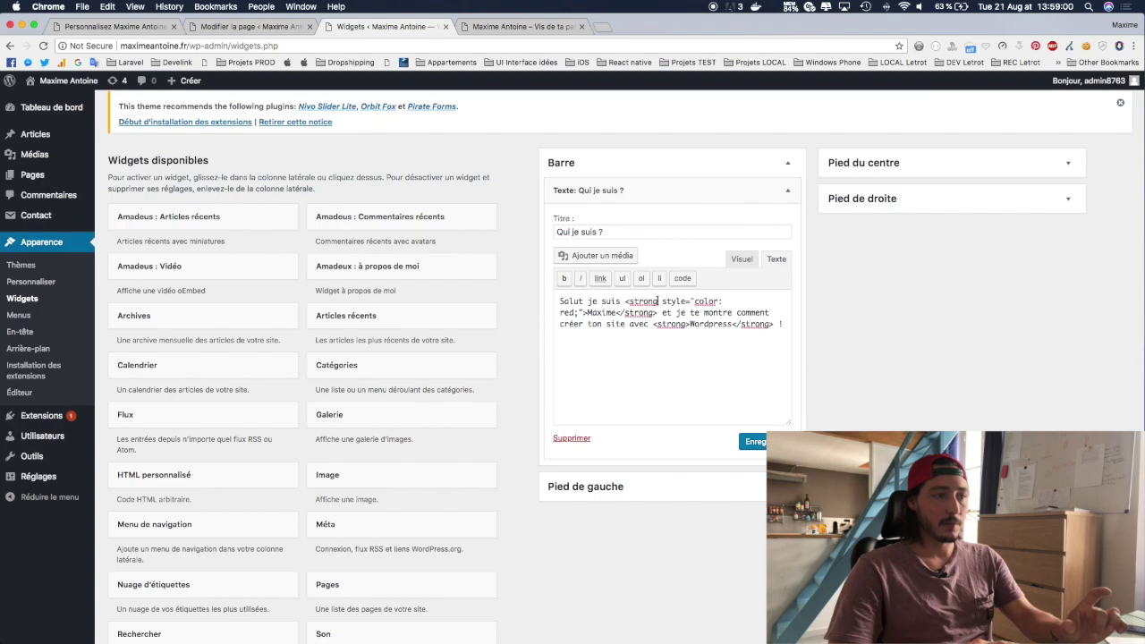
pyautogui.moveTo(660, 302); pyautogui.dragTo(584, 312)
pyautogui.press('BackSpace')
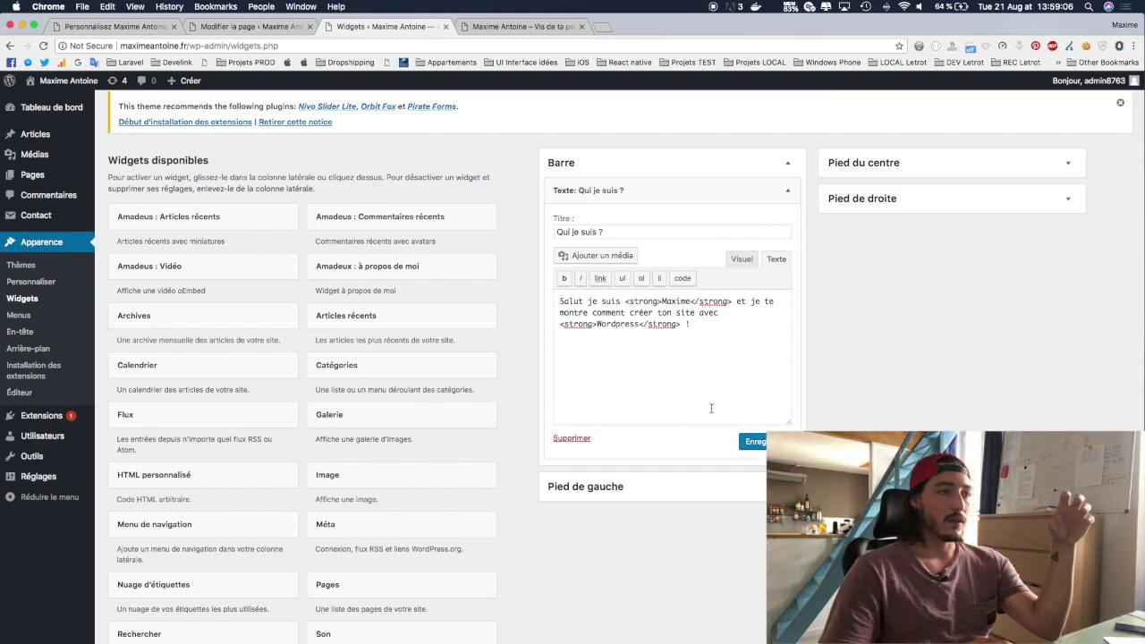
# Step: Save the text widget and drag a Catégories widget into Barre below it
pyautogui.click(749, 442)
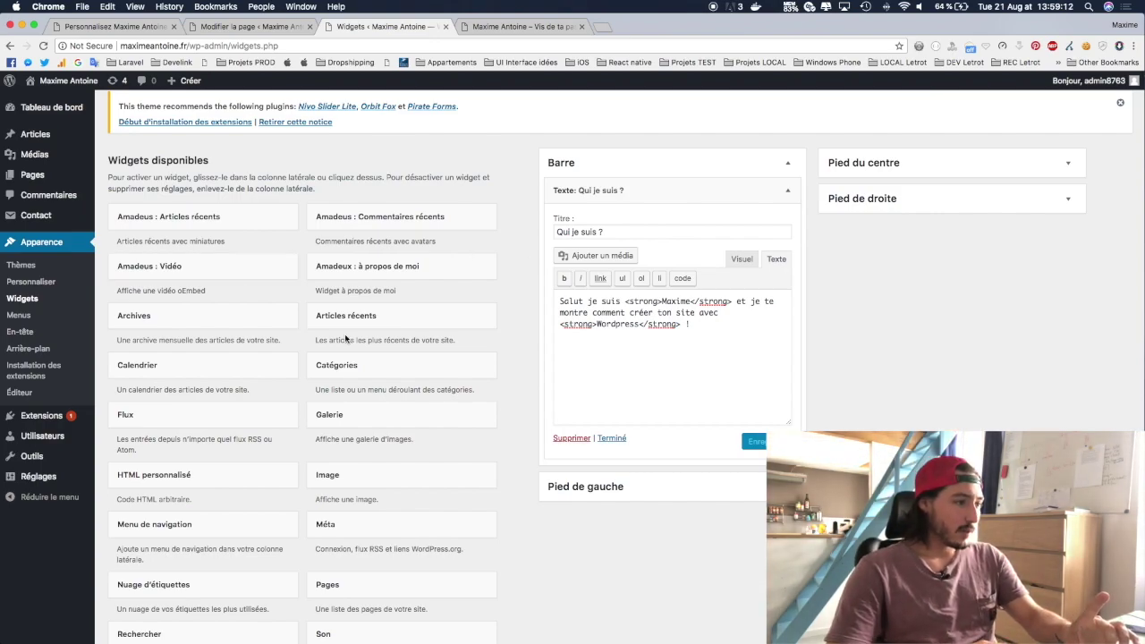
pyautogui.scroll(-3, 343, 358)
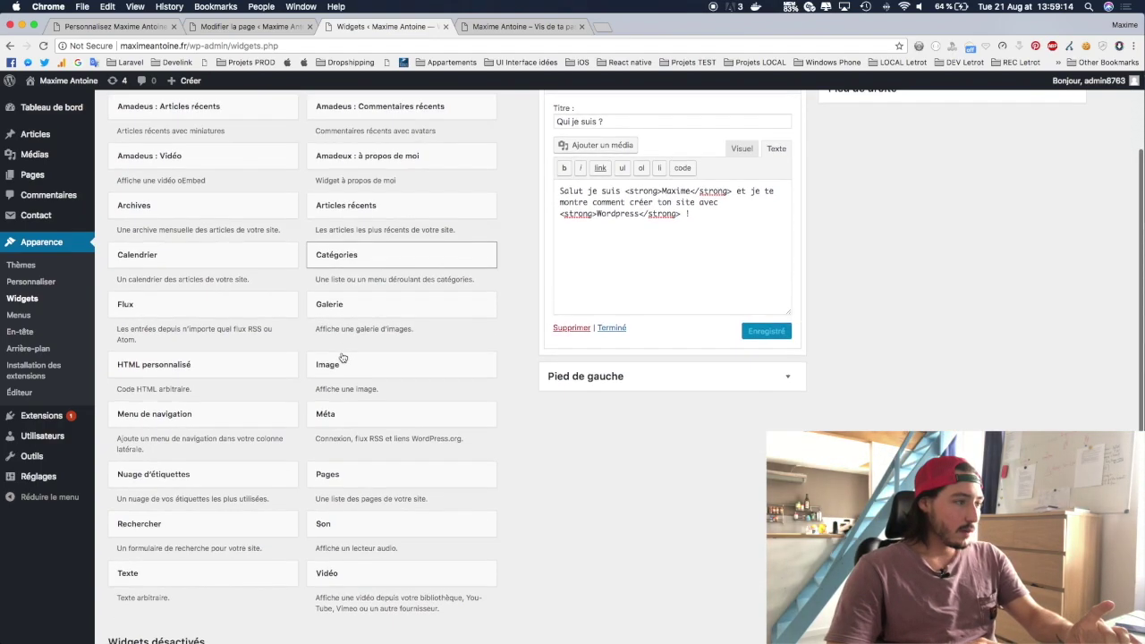
pyautogui.moveTo(325, 261); pyautogui.dragTo(577, 353)
pyautogui.scroll(3, 852, 337)
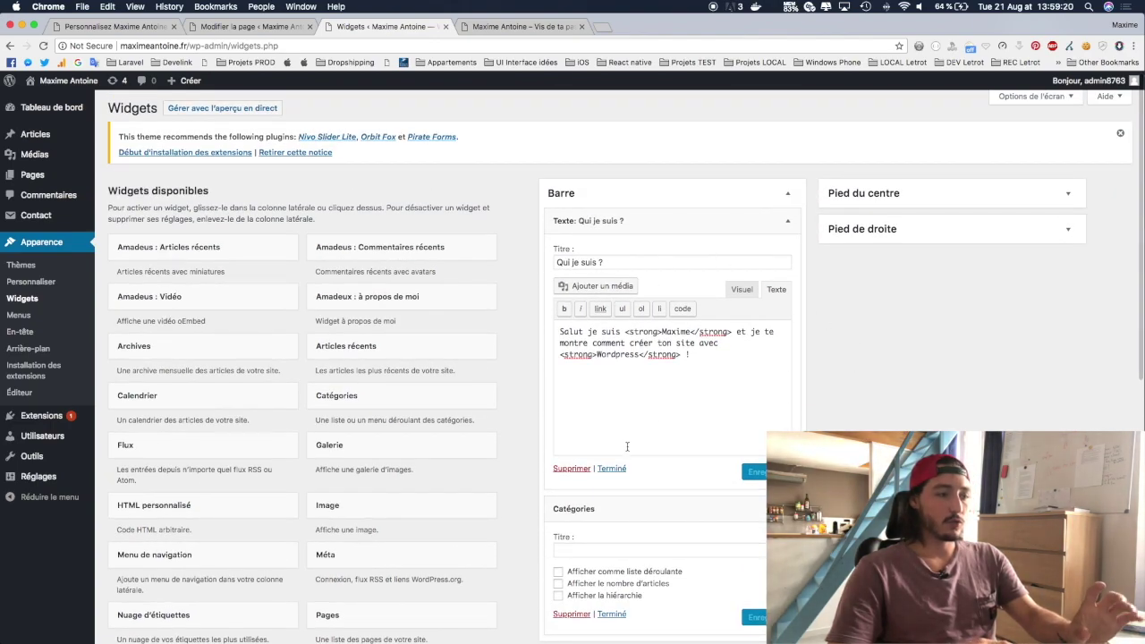
pyautogui.moveTo(608, 503); pyautogui.dragTo(732, 515)
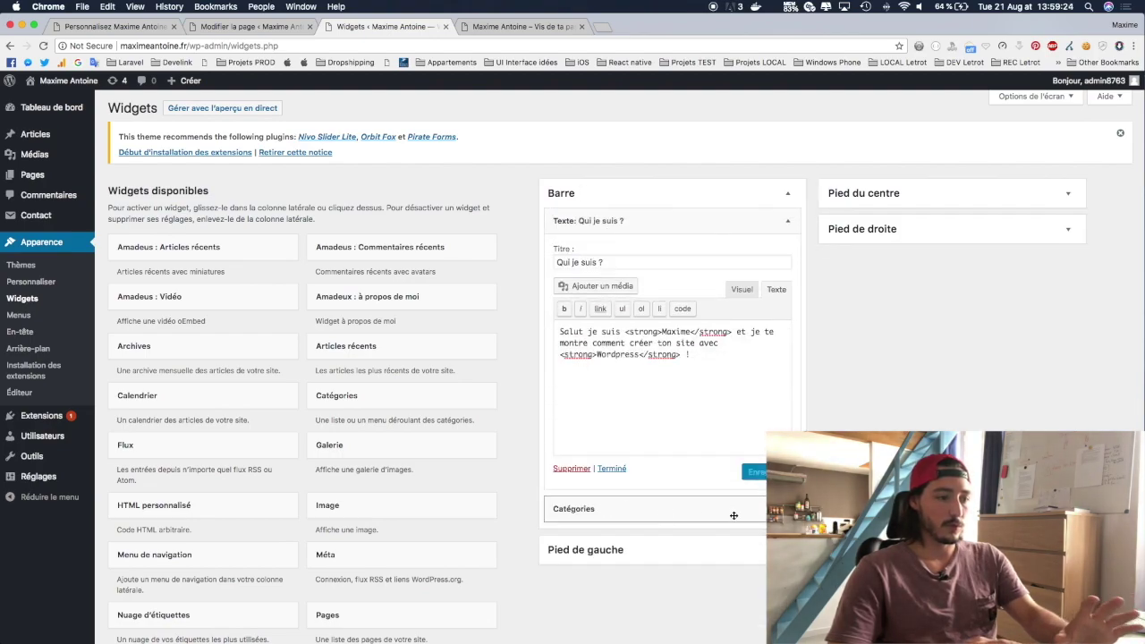
# Step: Title the Catégories widget 'Catégories' and save it
pyautogui.scroll(-5, 680, 402)
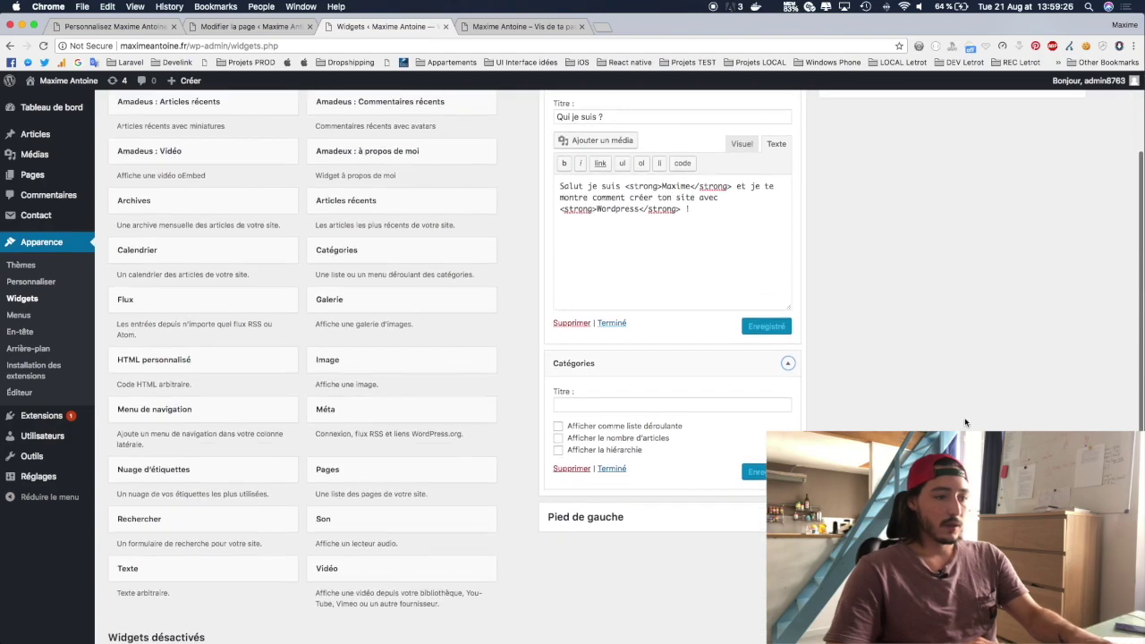
pyautogui.click(682, 362)
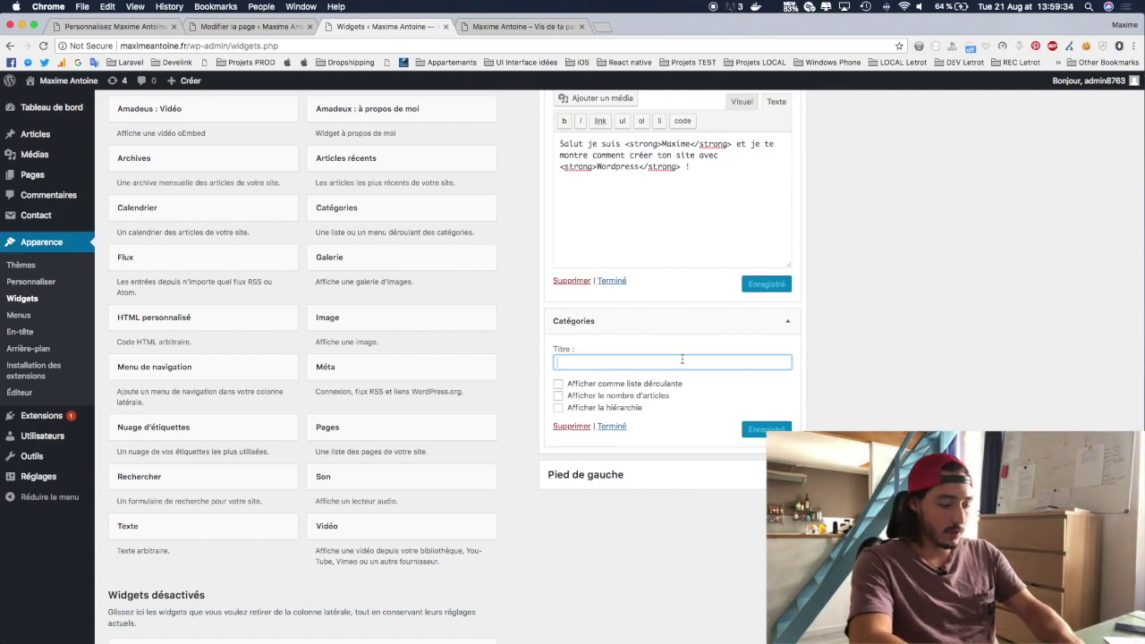
pyautogui.write('Catégories')
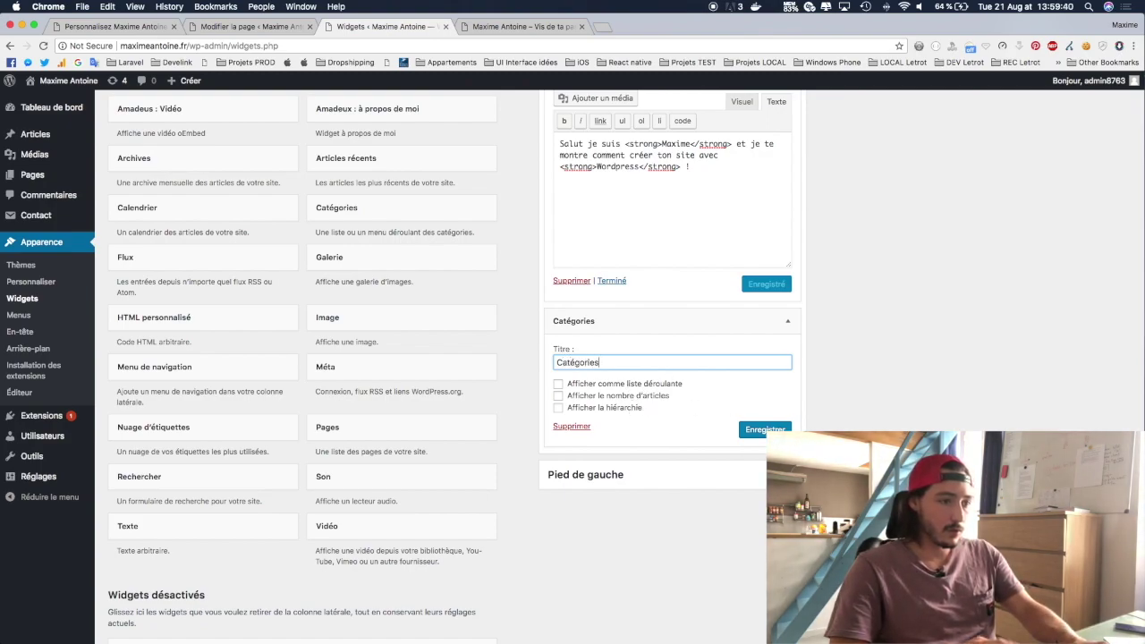
pyautogui.click(765, 430)
# Step: Glance at the live front page, then return to the widgets admin page
pyautogui.click(505, 26)
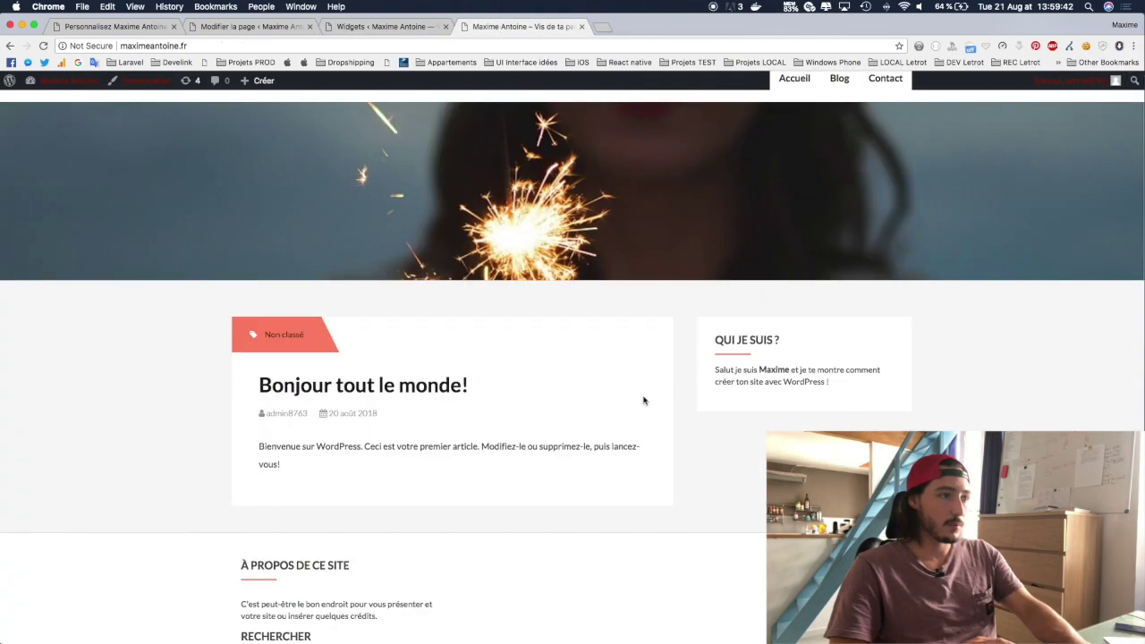
pyautogui.scroll(-2, 742, 420)
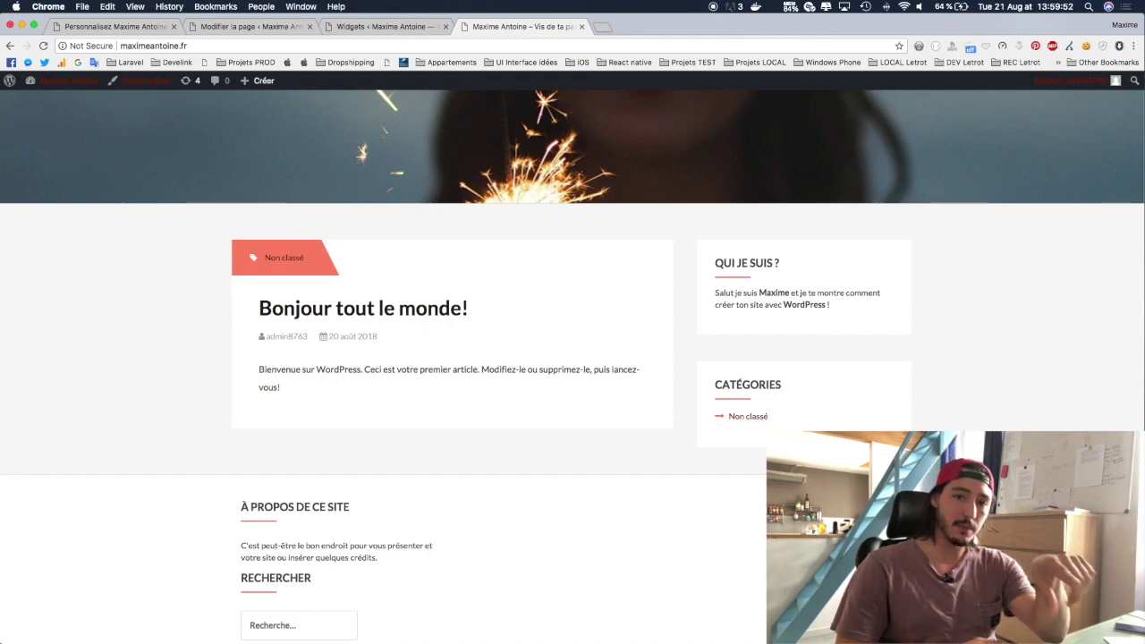
pyautogui.hotkey('ctrl', 'shift', 'Tab')
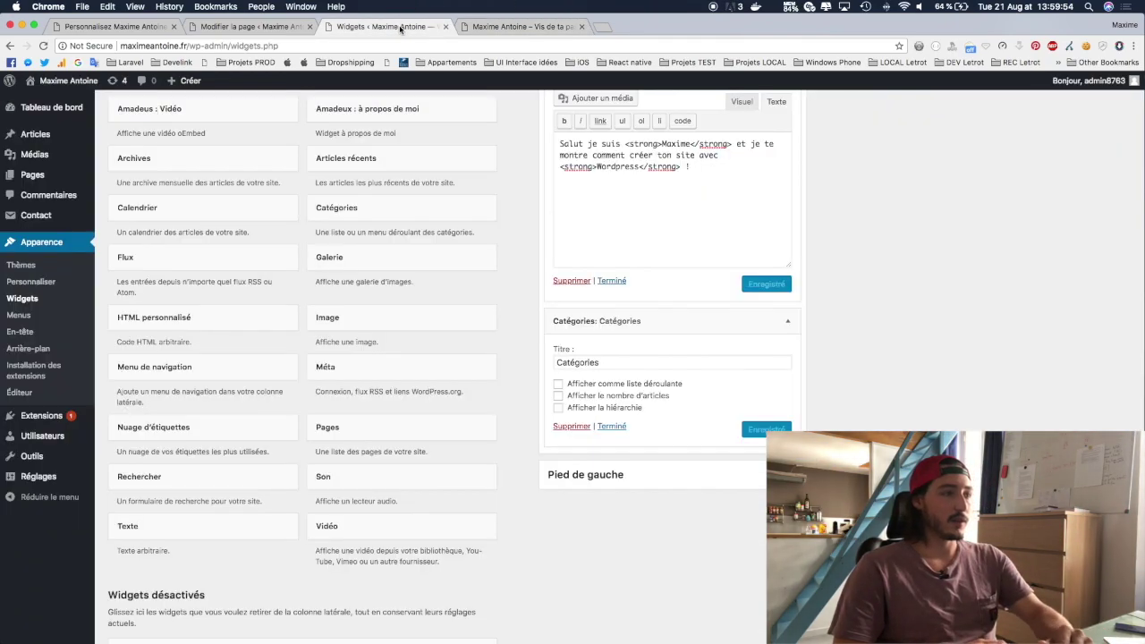
pyautogui.scroll(5, 545, 197)
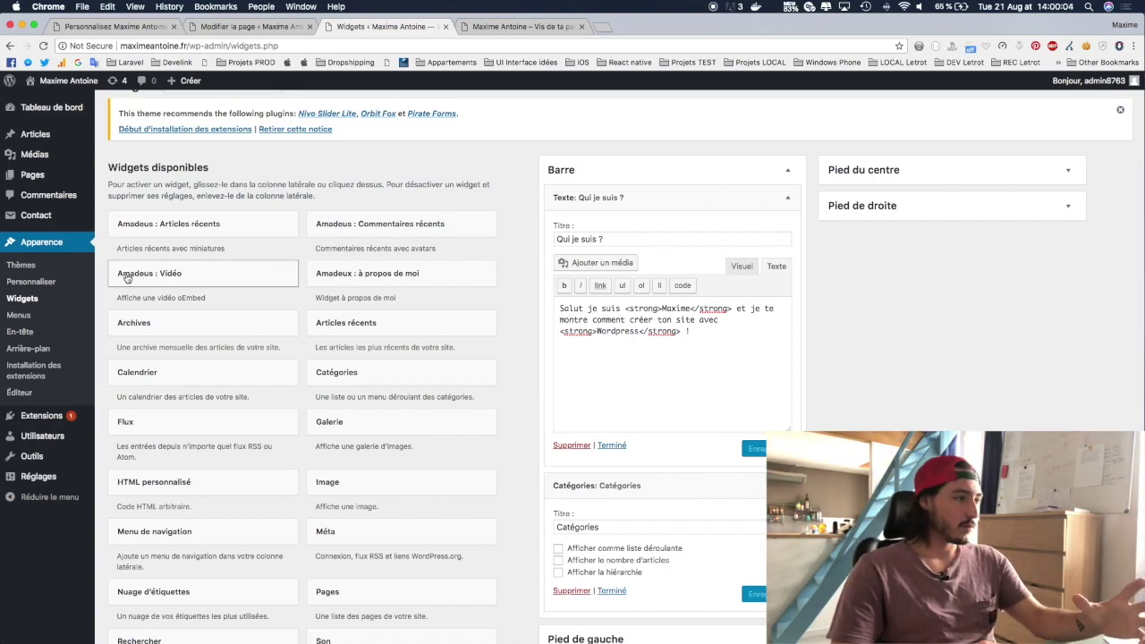
# Step: Add an Amadeus : Vidéo widget to the Barre sidebar, focus its URL field, and open a new browser tab
pyautogui.click(131, 279)
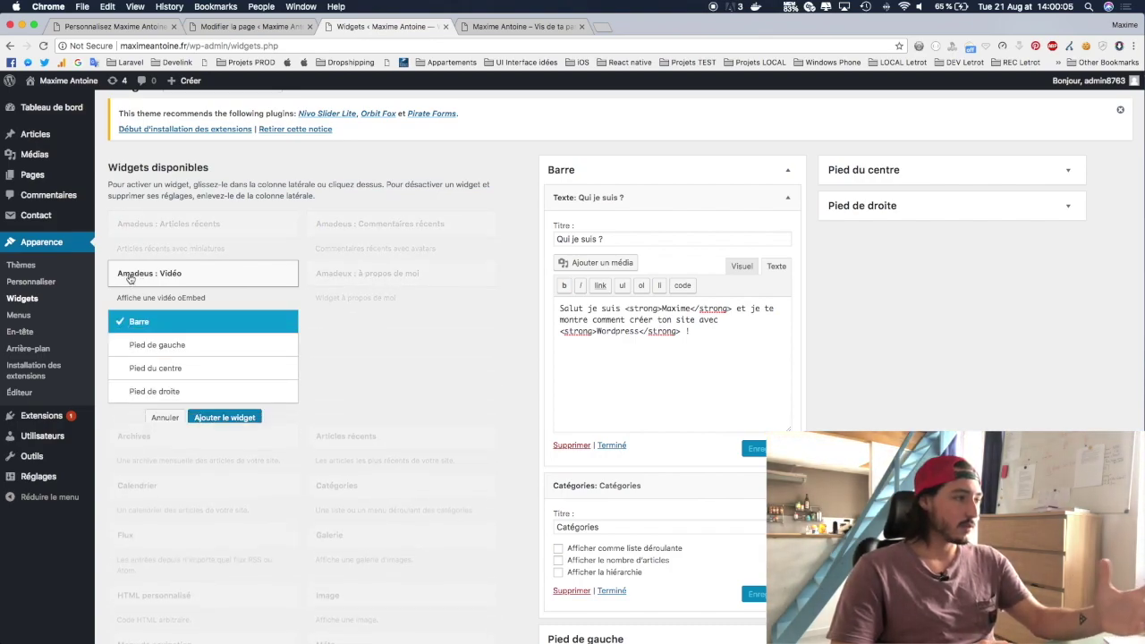
pyautogui.click(206, 414)
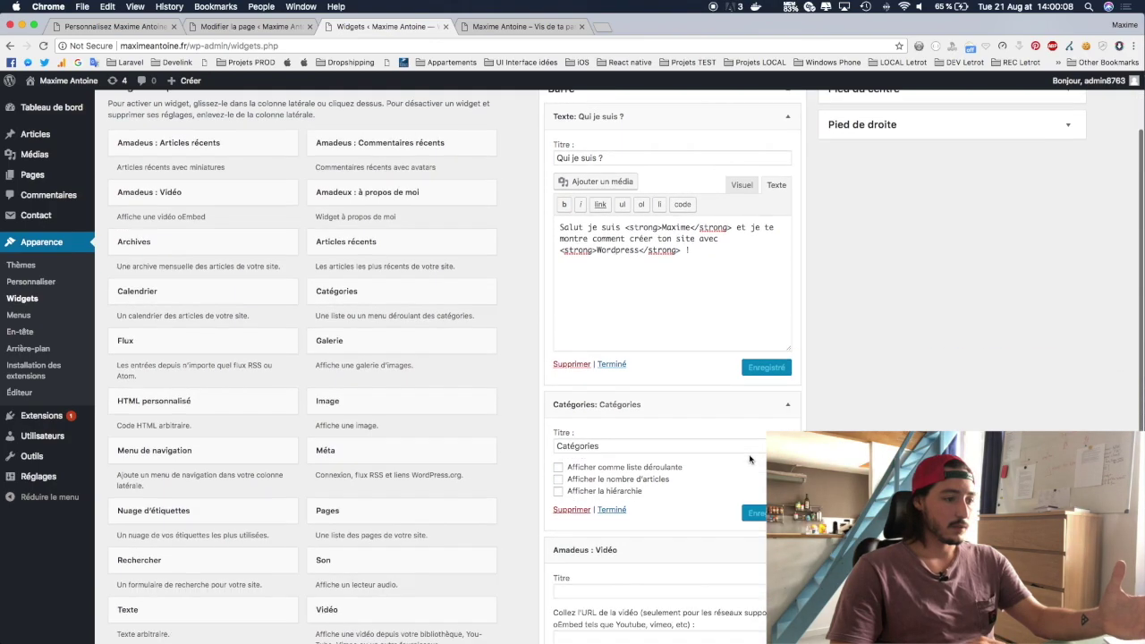
pyautogui.click(623, 411)
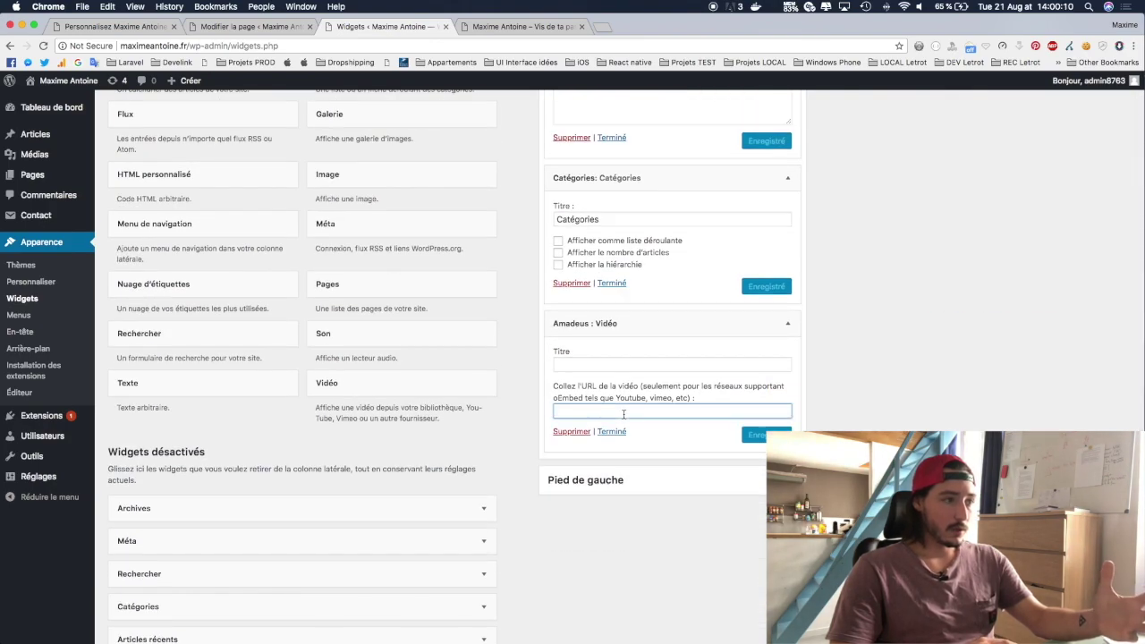
pyautogui.click(601, 27)
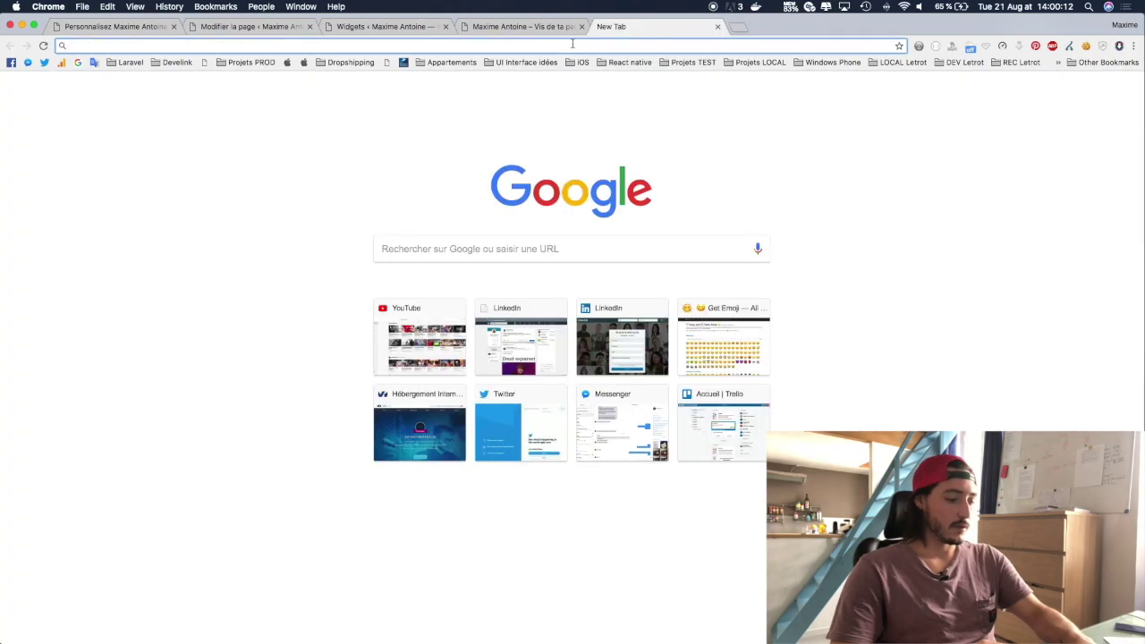
# Step: Go to youtube.com in the new tab, then close the YouTube tab
pyautogui.write('youtube.com')
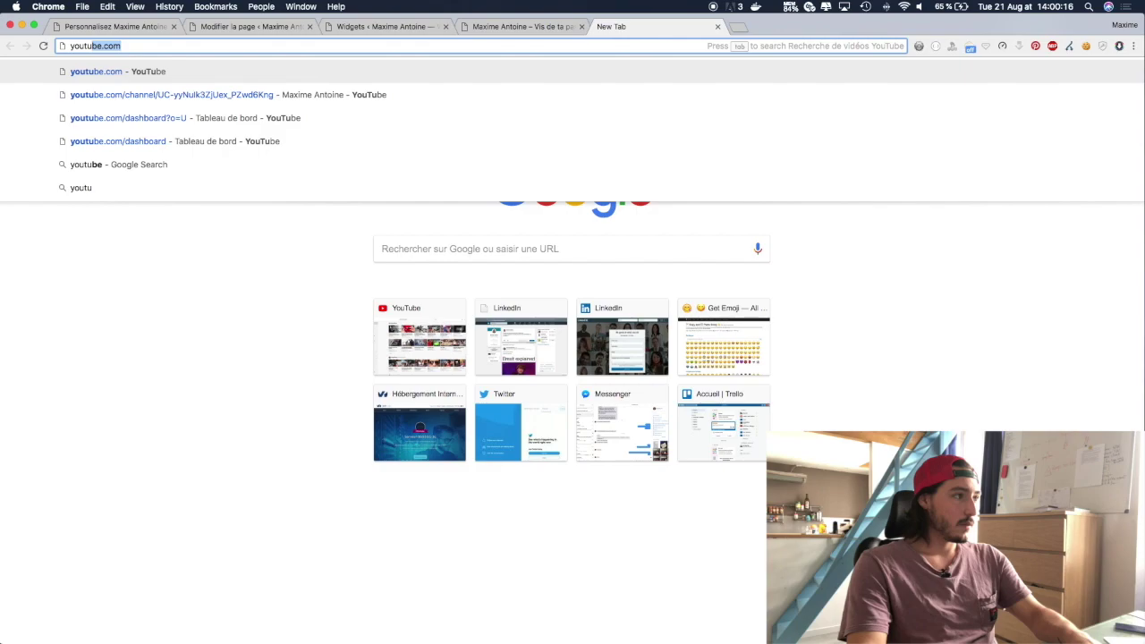
pyautogui.press('Return')
pyautogui.click(677, 28)
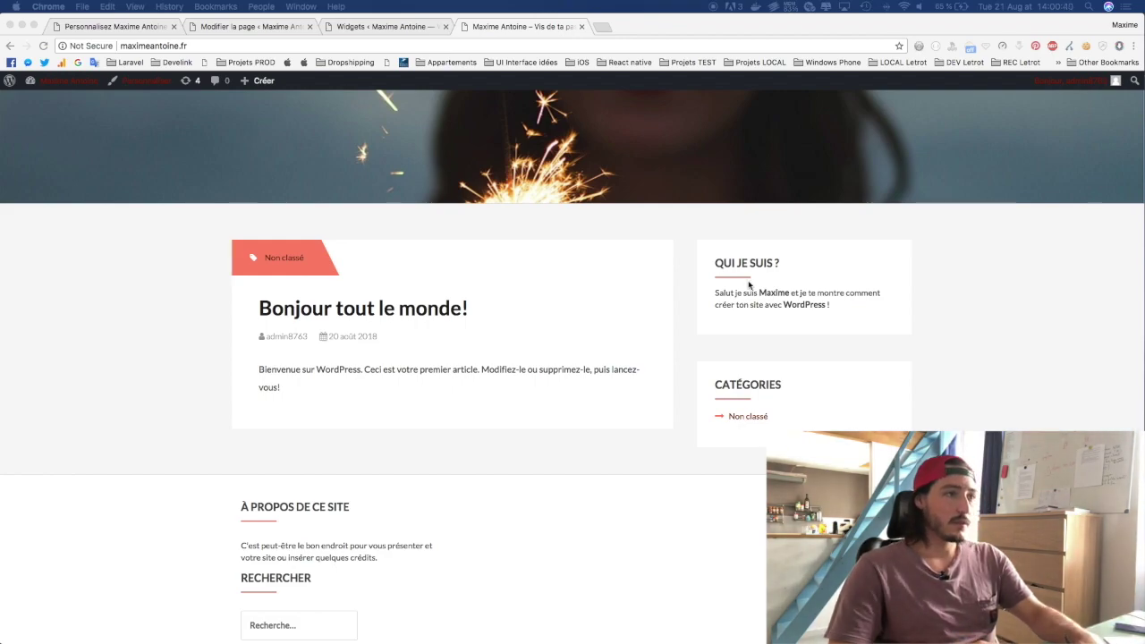
# Step: Paste the YouTube link, title the video widget 'Comment créer son site avec Wordpress ?', save, and view it live
pyautogui.click(382, 26)
pyautogui.write('https://www.youtube.com/watch?v=CI497U9sFH4')
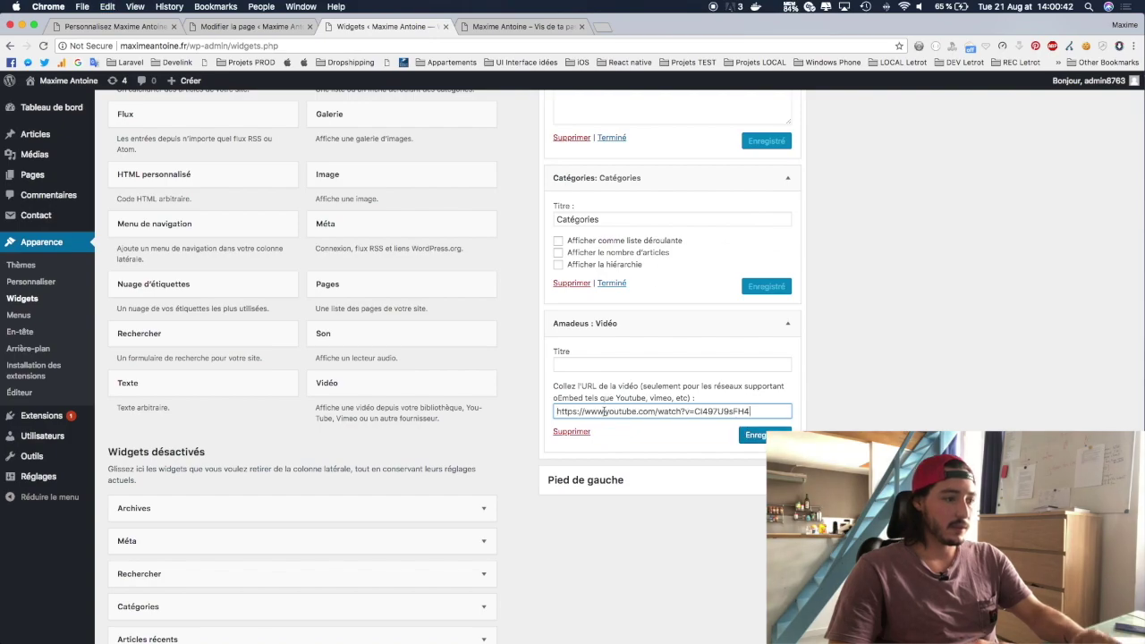
pyautogui.click(596, 365)
pyautogui.write('Comment créer son site avec Wor')
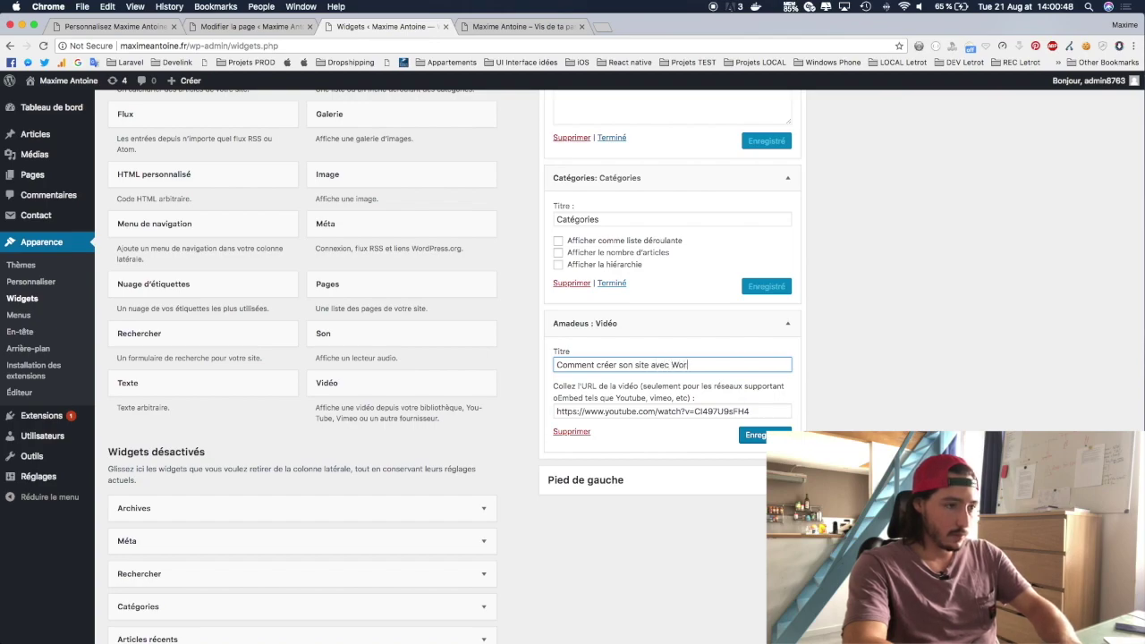
pyautogui.write('dpress ?')
pyautogui.press('Return')
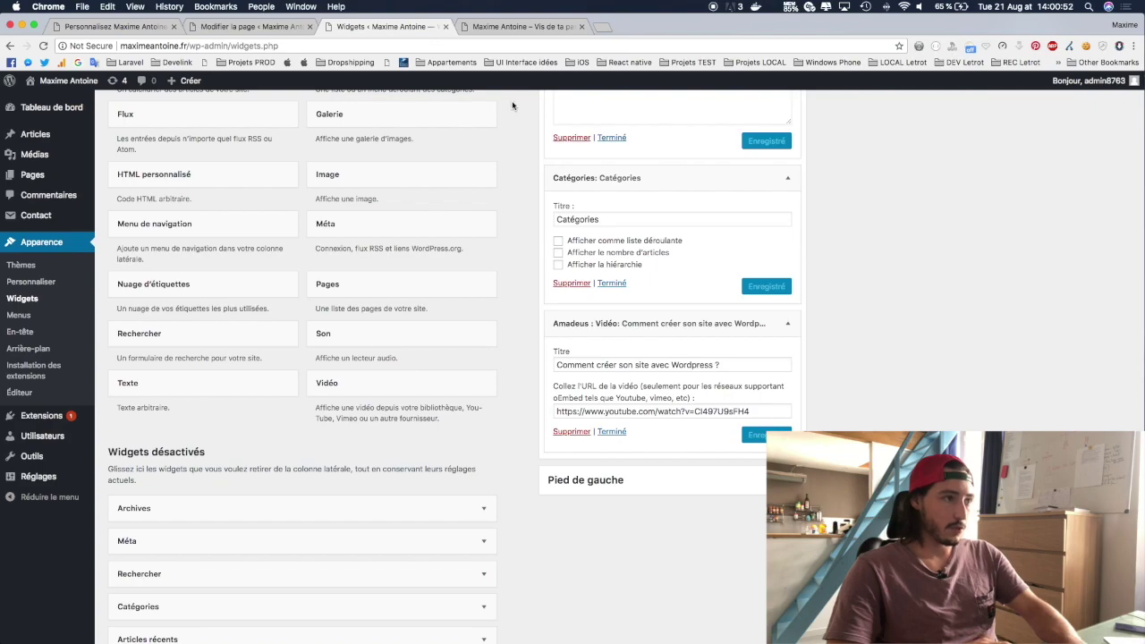
pyautogui.click(518, 29)
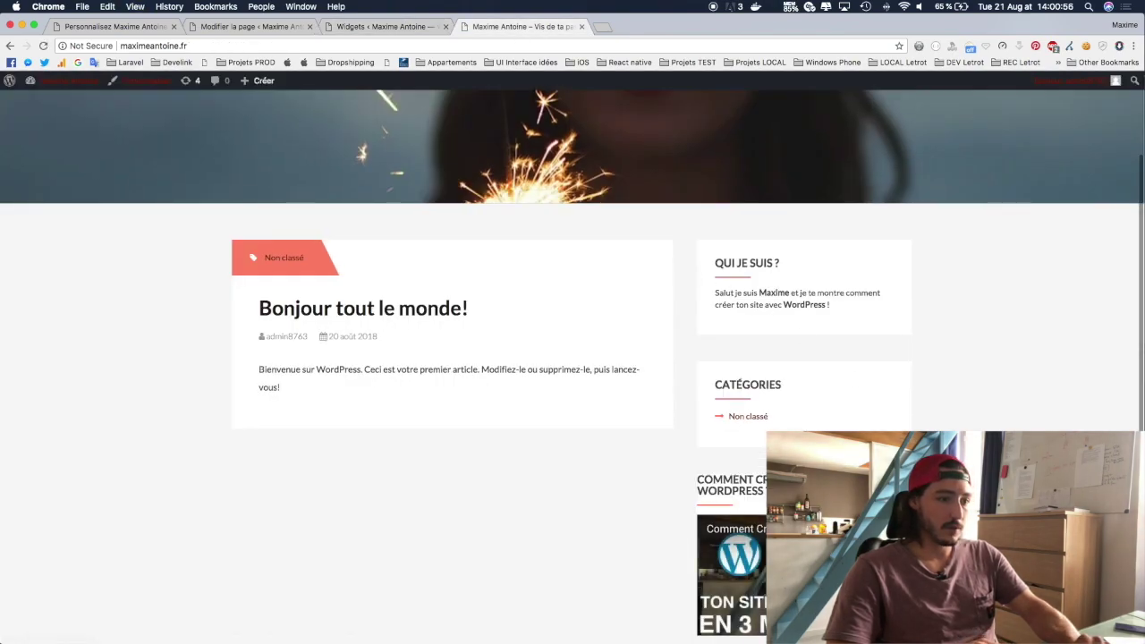
pyautogui.scroll(-3, 683, 270)
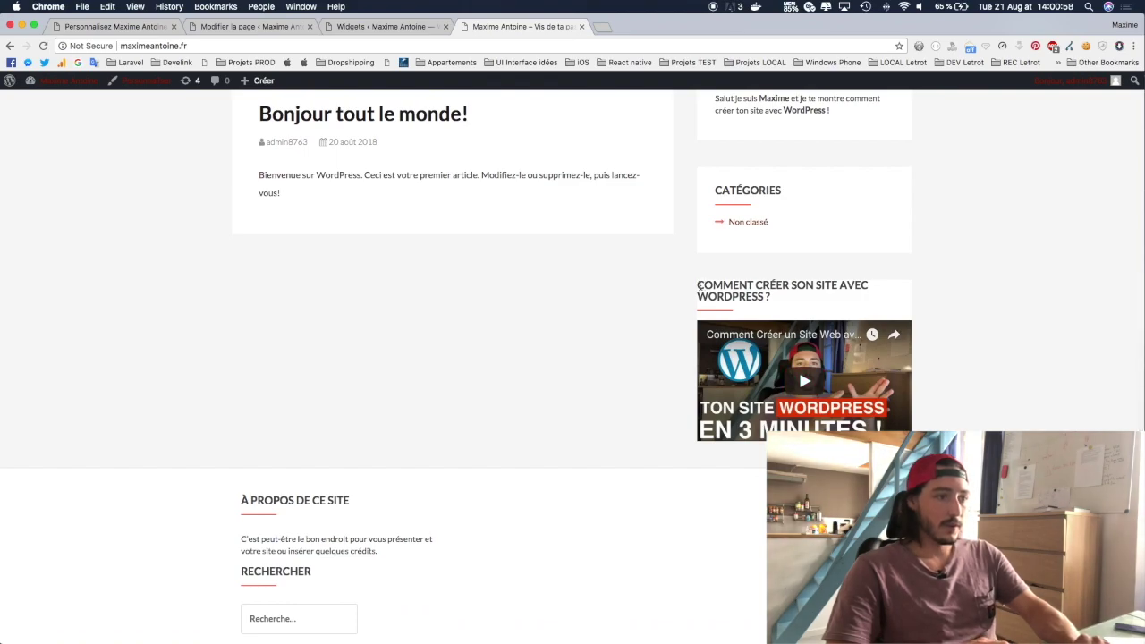
pyautogui.moveTo(699, 285); pyautogui.dragTo(860, 306)
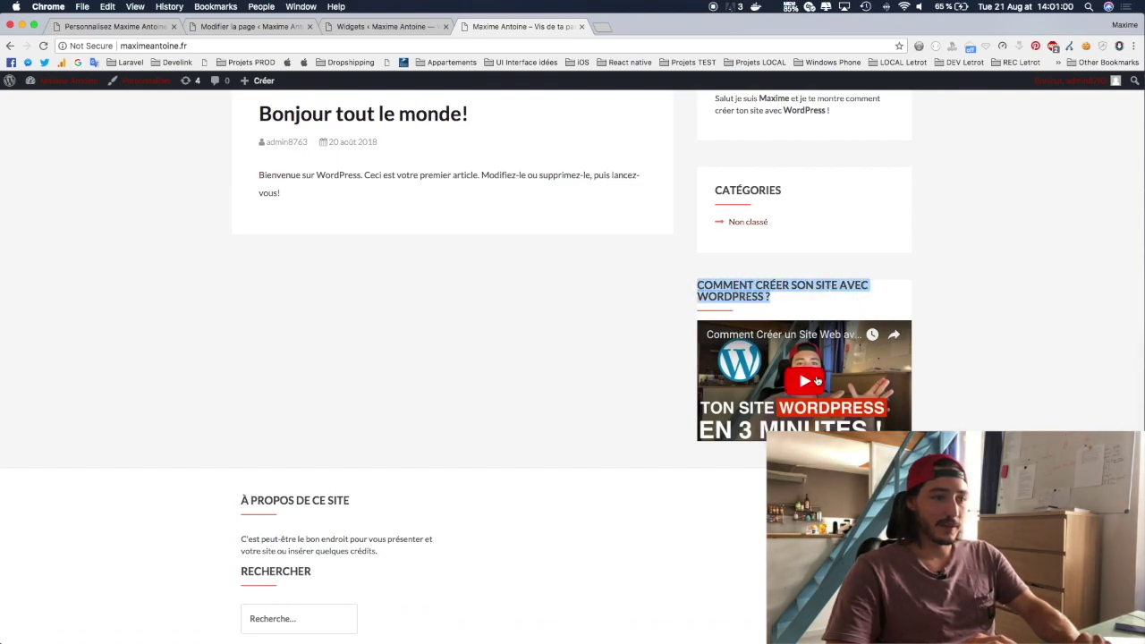
# Step: Clear the video widget's title, save it, and reload the live site to confirm
pyautogui.click(394, 27)
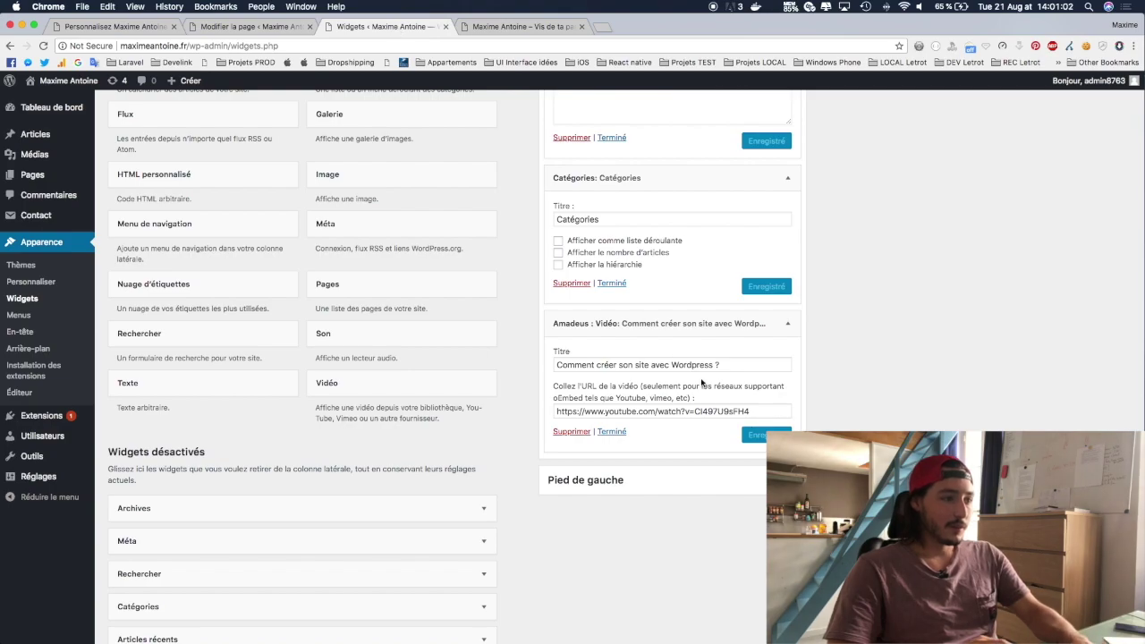
pyautogui.click(587, 362)
pyautogui.hotkey('ctrl', 'a')
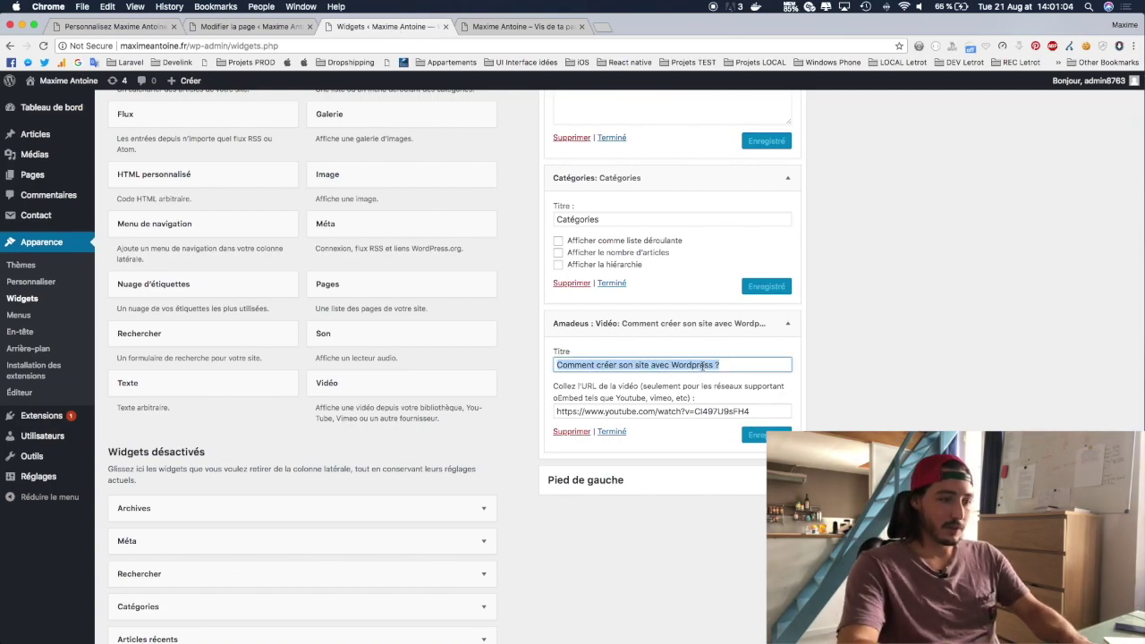
pyautogui.press('BackSpace')
pyautogui.click(756, 436)
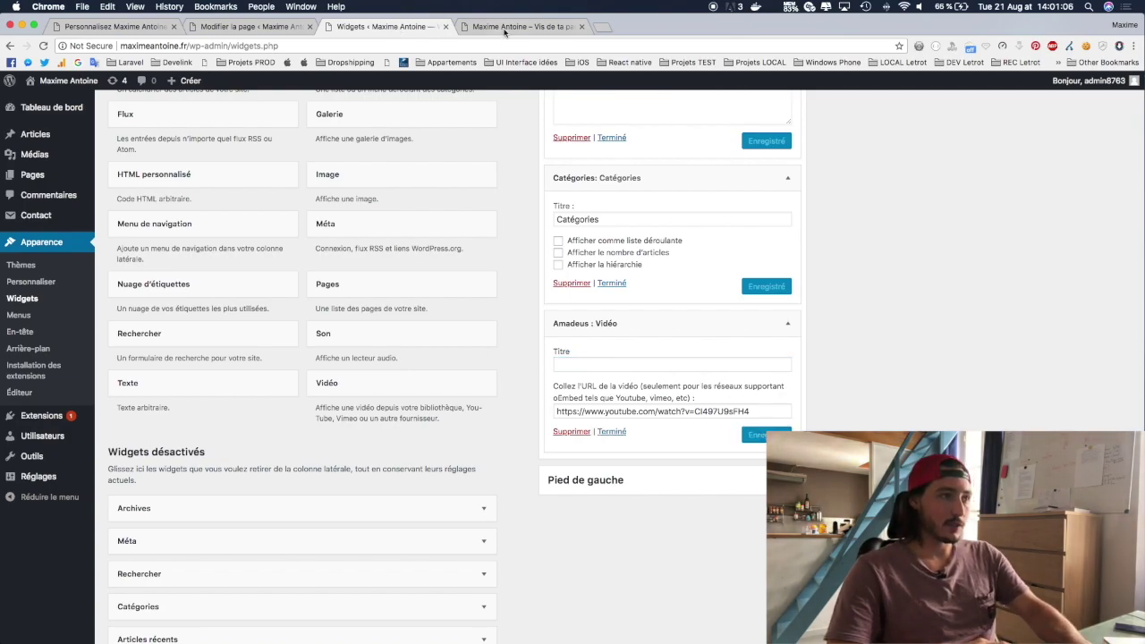
pyautogui.click(506, 28)
pyautogui.press('super+r')
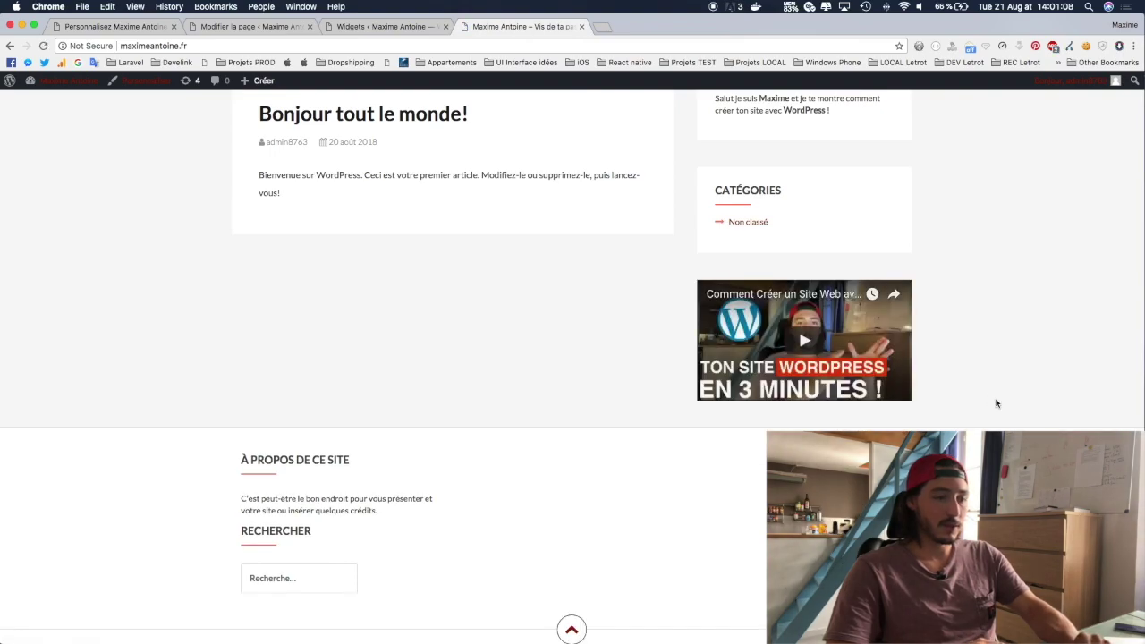
pyautogui.scroll(3, 984, 385)
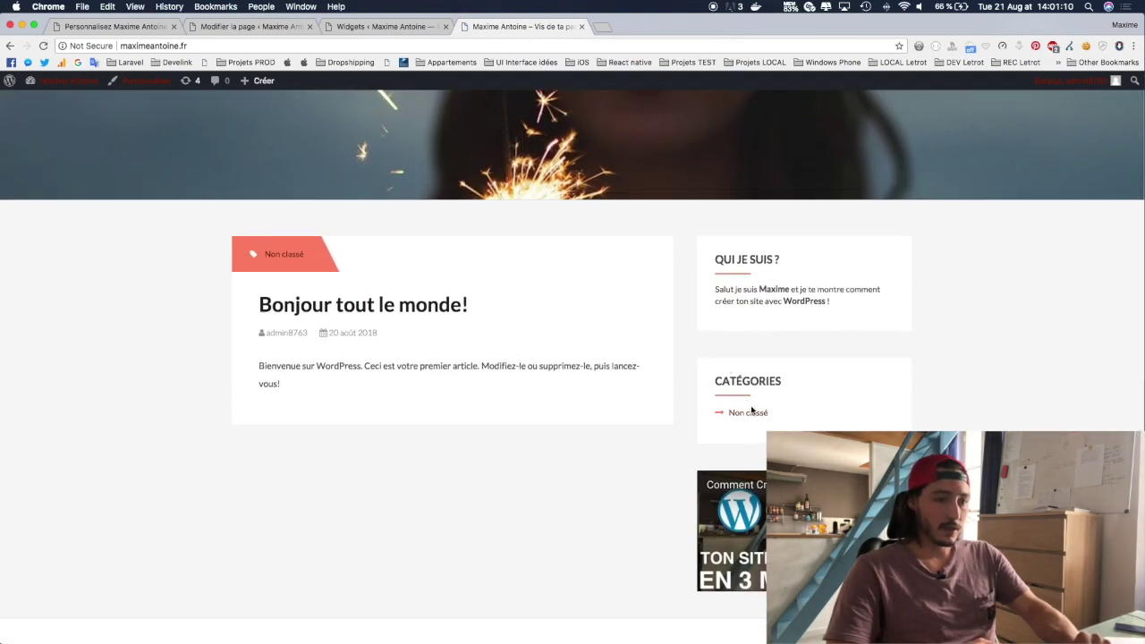
# Step: Drag the Amadeus : Vidéo widget above Qui je suis ? in Barre and play it on the live site
pyautogui.click(386, 26)
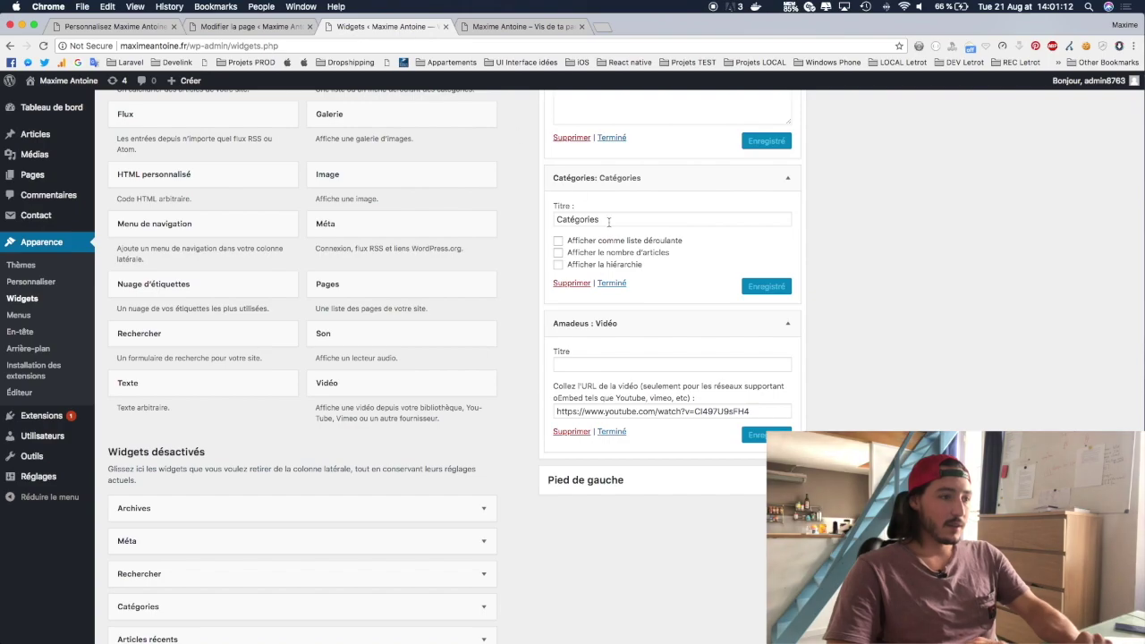
pyautogui.scroll(1, 663, 408)
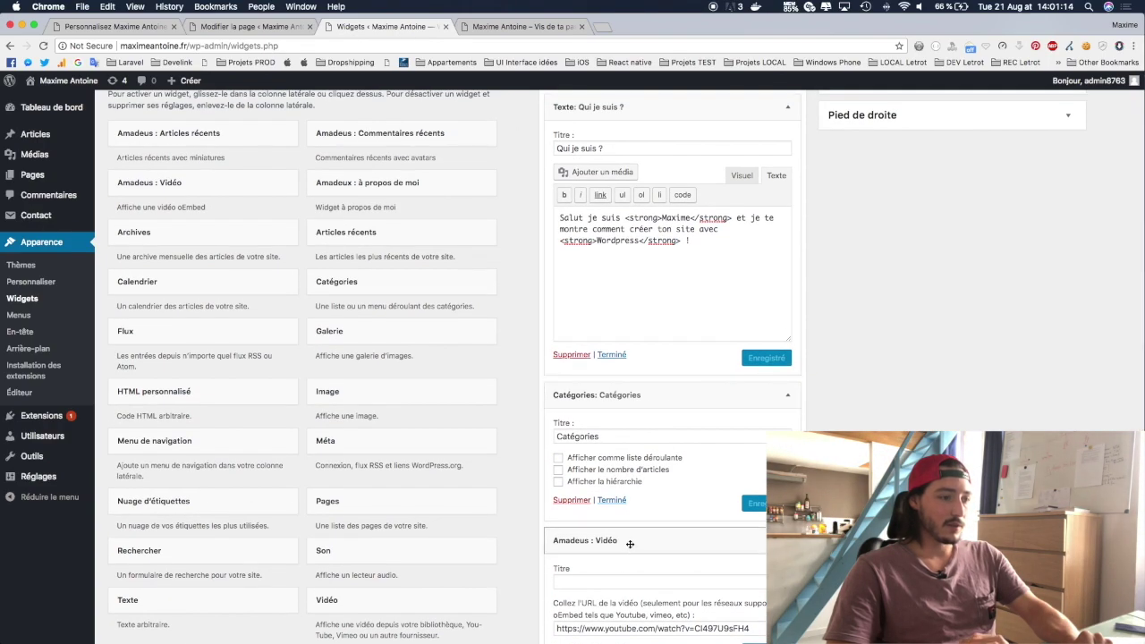
pyautogui.moveTo(618, 472); pyautogui.dragTo(712, 112)
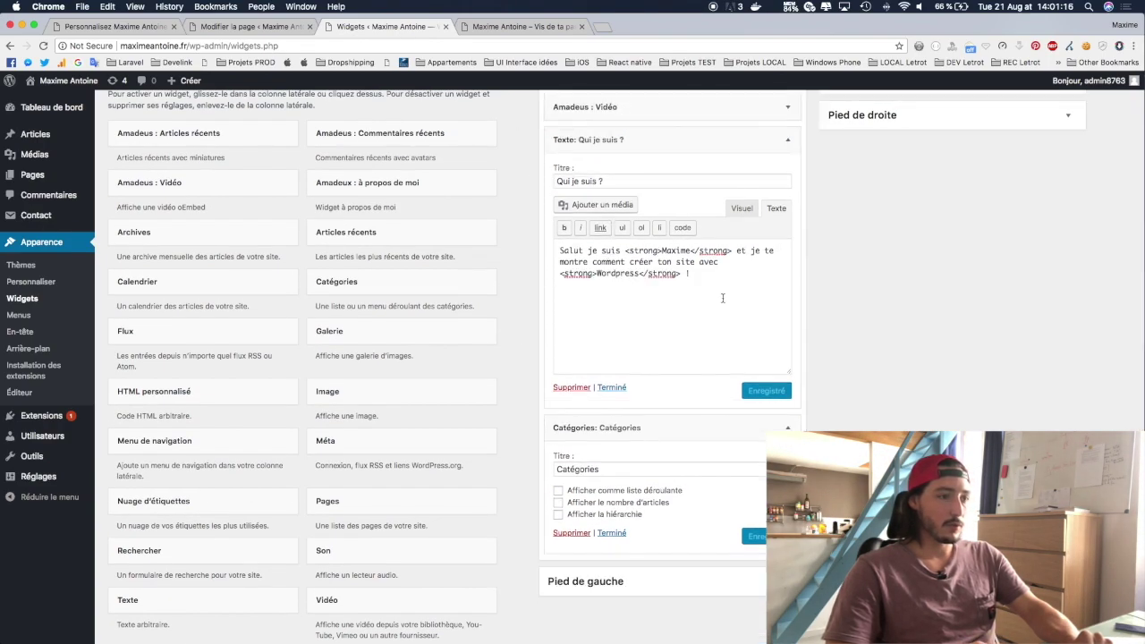
pyautogui.scroll(2, 862, 121)
pyautogui.click(544, 26)
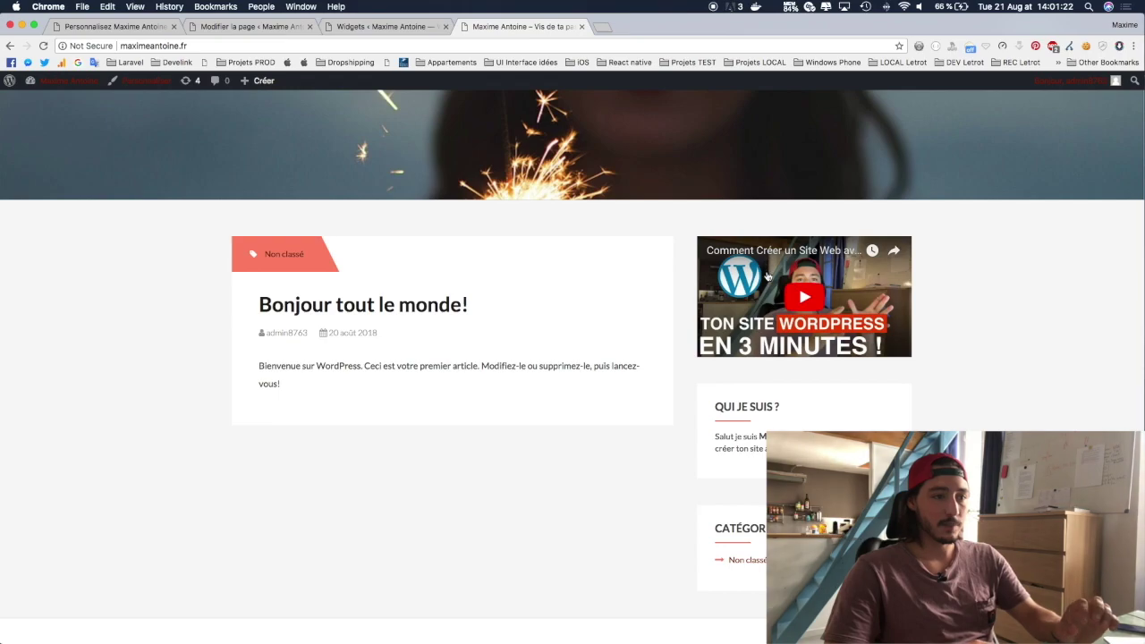
pyautogui.click(807, 300)
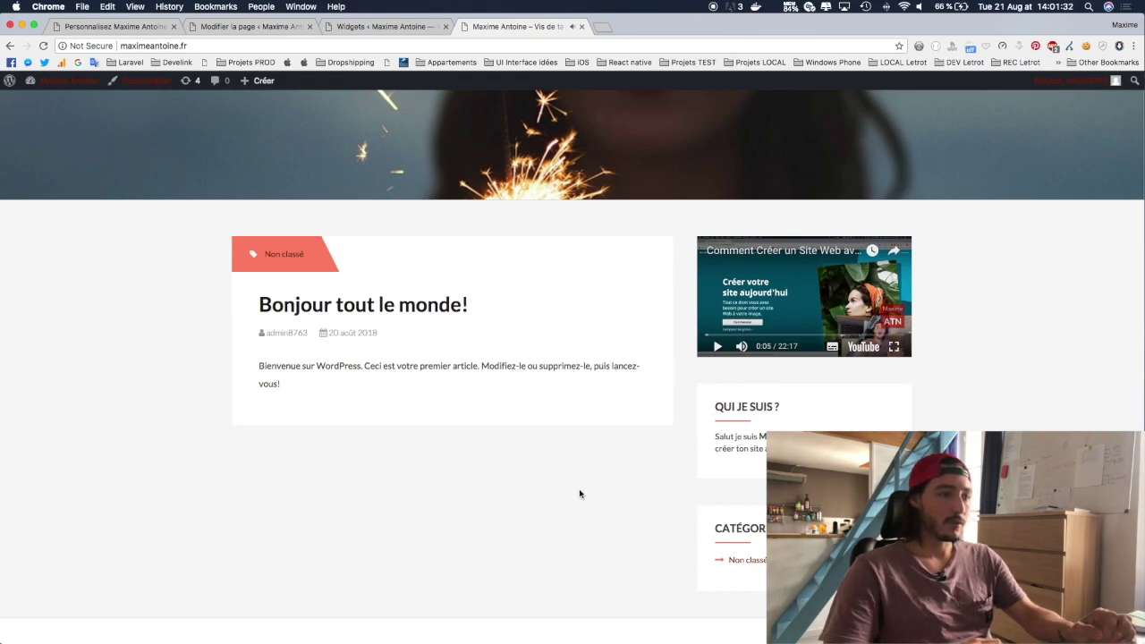
pyautogui.click(393, 26)
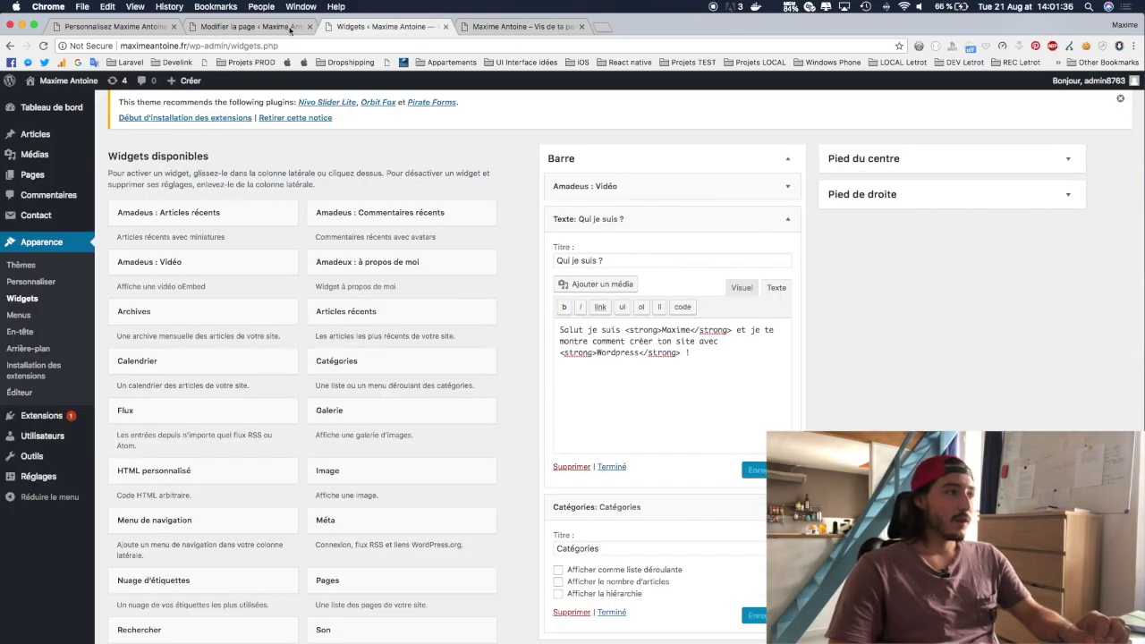
# Step: Expand the Pied du centre and Pied de droite footer areas to confirm both are empty
pyautogui.scroll(-5, 387, 385)
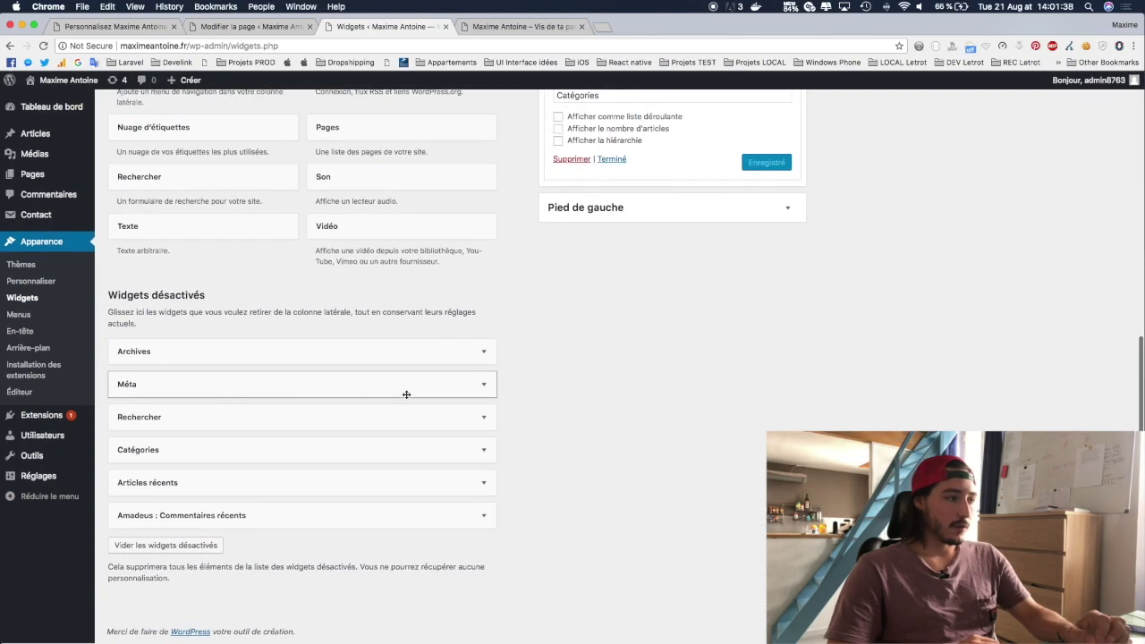
pyautogui.scroll(6, 391, 370)
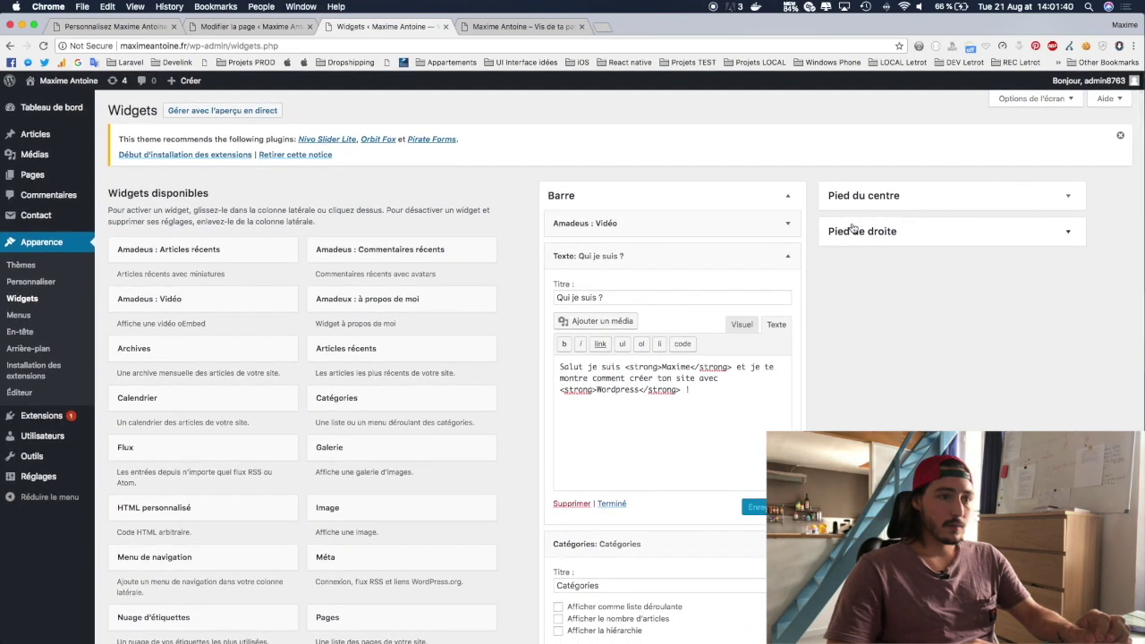
pyautogui.click(861, 201)
pyautogui.click(867, 285)
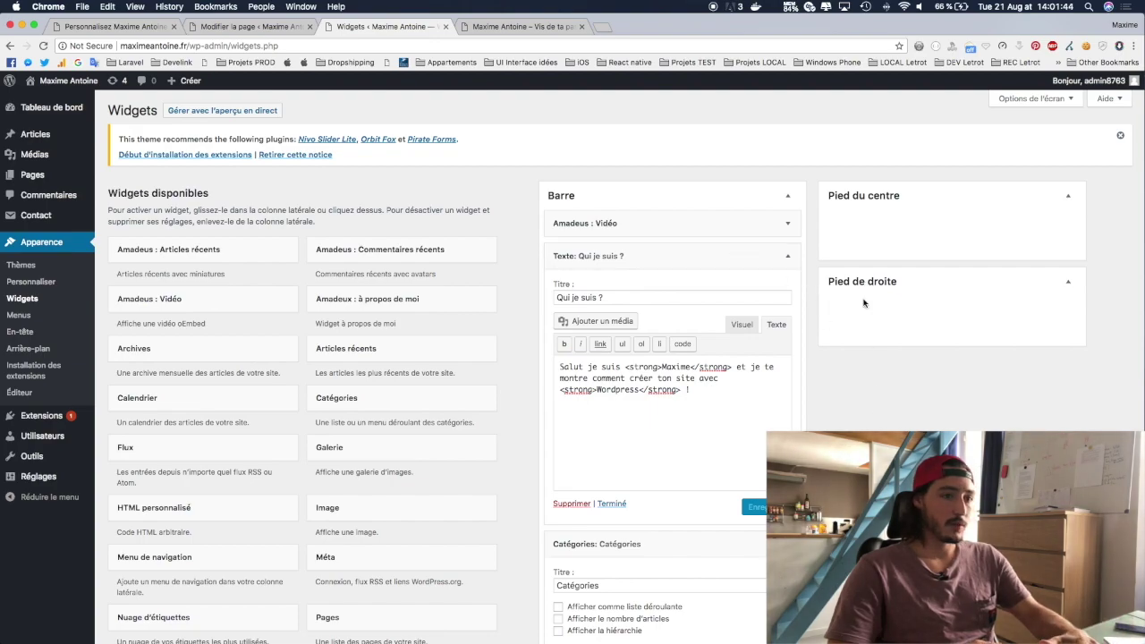
pyautogui.scroll(-2, 403, 385)
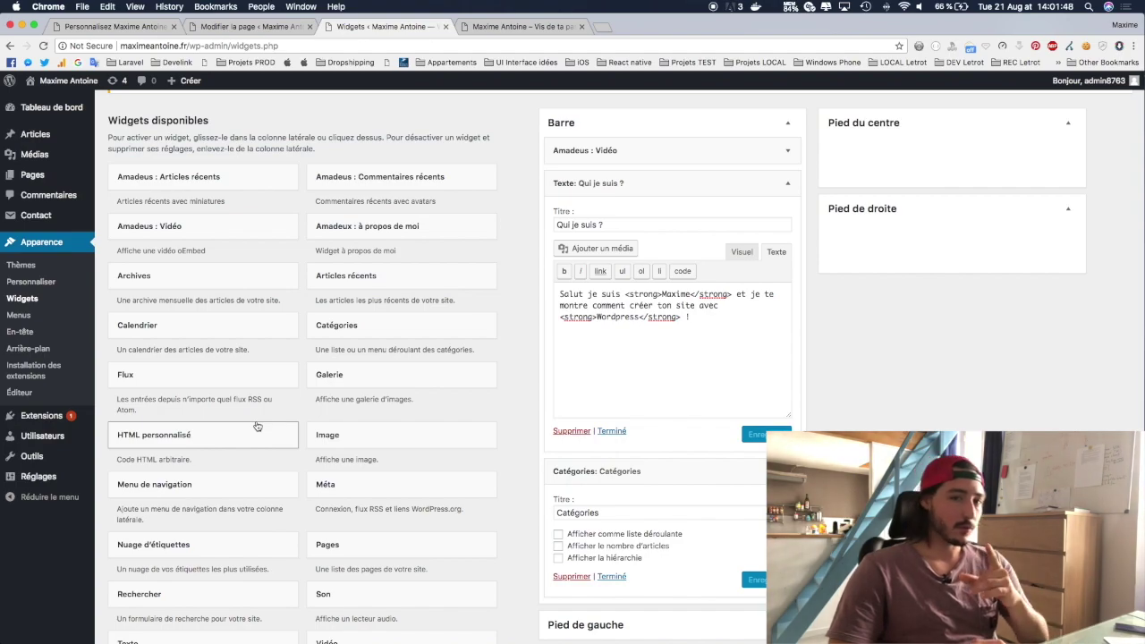
# Step: Add a Texte widget titled 'Pied du centre' to the Pied du centre area and save it
pyautogui.scroll(-5, 246, 490)
pyautogui.moveTo(169, 480); pyautogui.dragTo(948, 235)
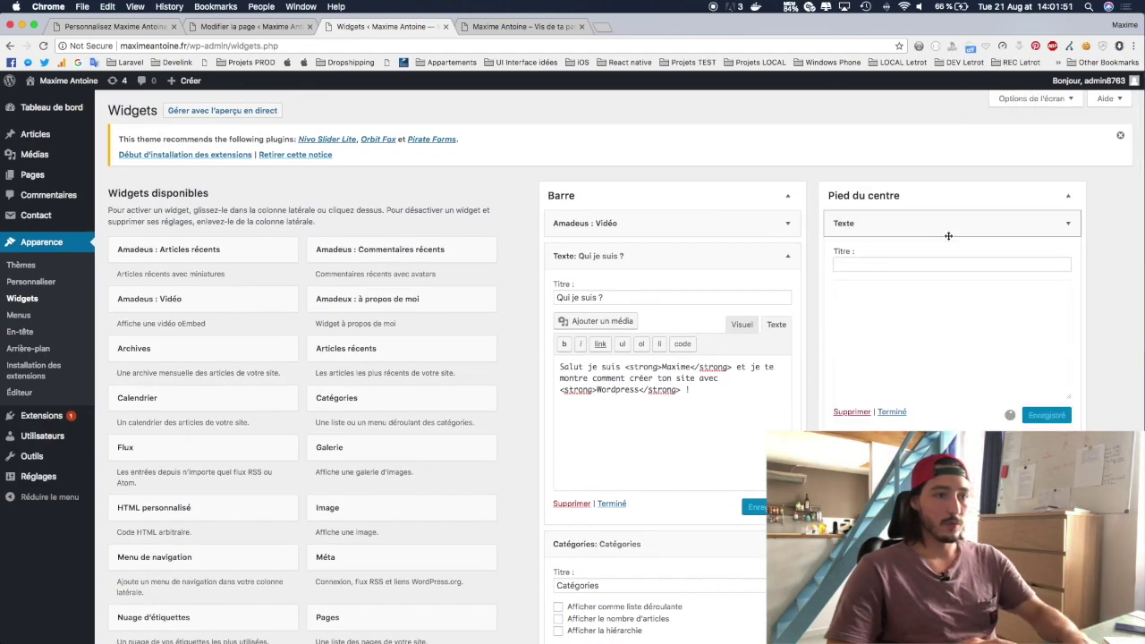
pyautogui.click(876, 265)
pyautogui.write('Pied du cent')
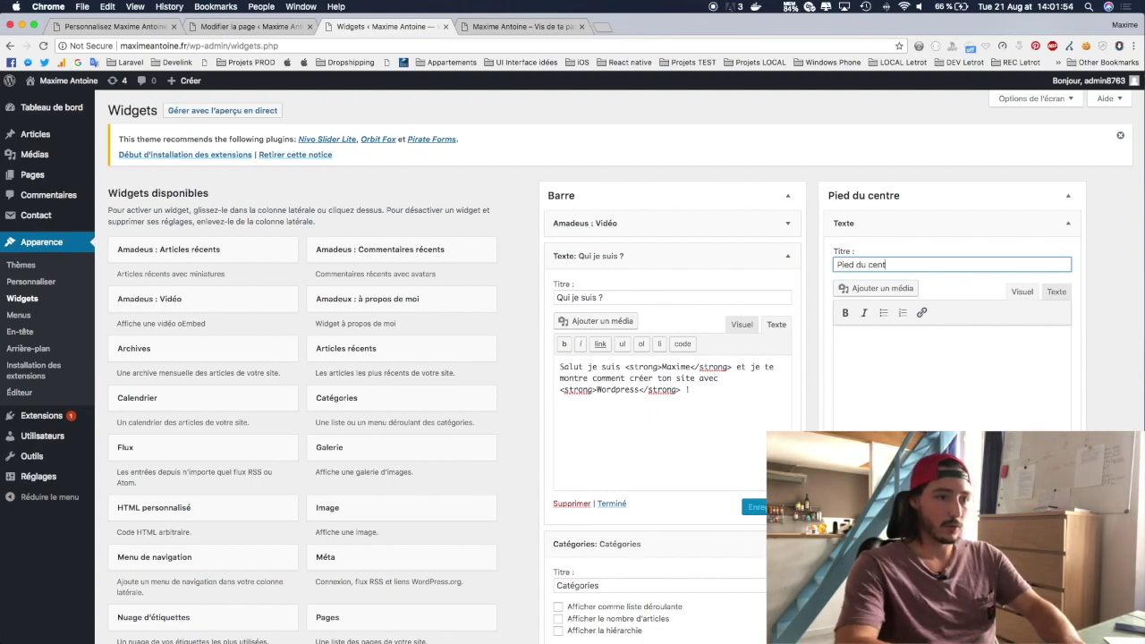
pyautogui.write('re')
pyautogui.click(1047, 461)
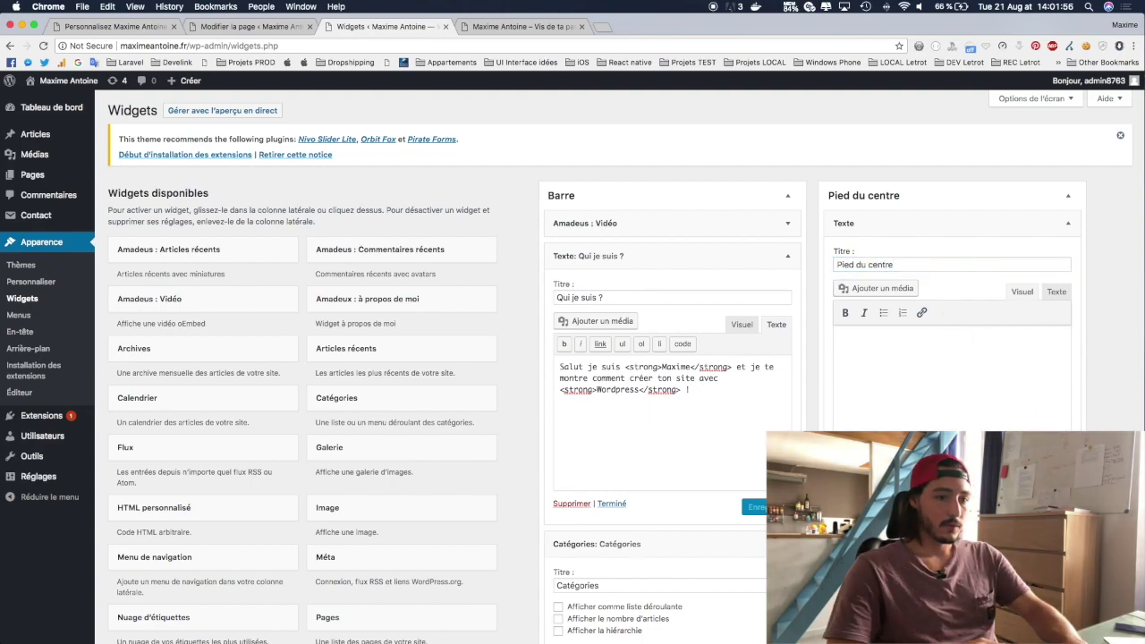
# Step: Add a Texte widget titled 'Pied de droite' to the Pied de droite area
pyautogui.scroll(-1, 178, 401)
pyautogui.scroll(-5, 177, 402)
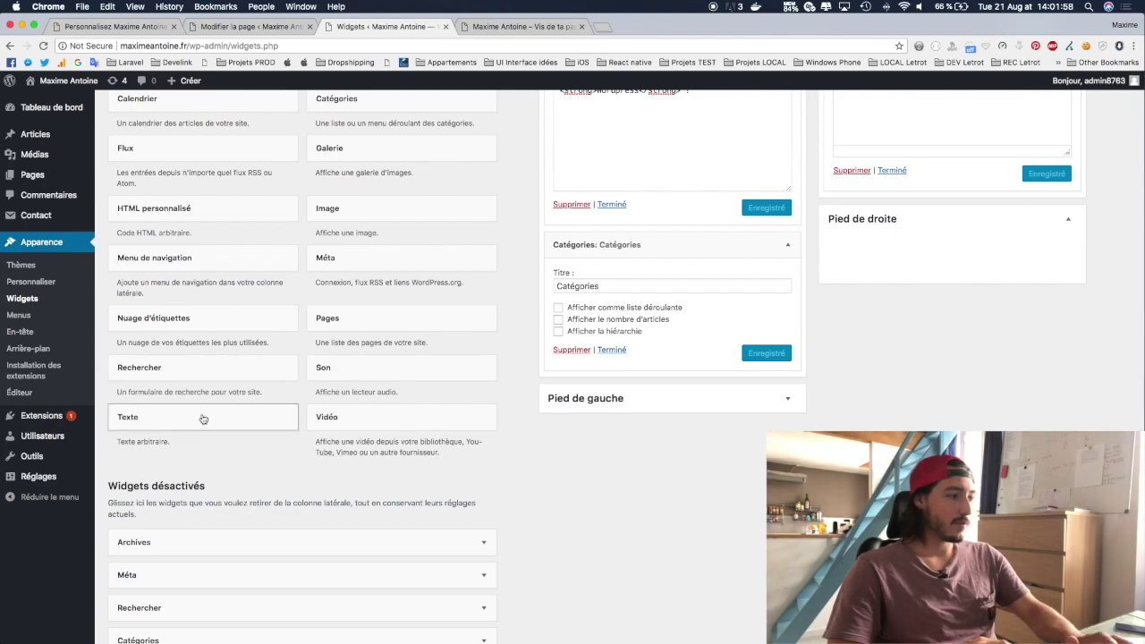
pyautogui.moveTo(161, 423); pyautogui.dragTo(915, 380)
pyautogui.click(884, 394)
pyautogui.write('Pied de droite')
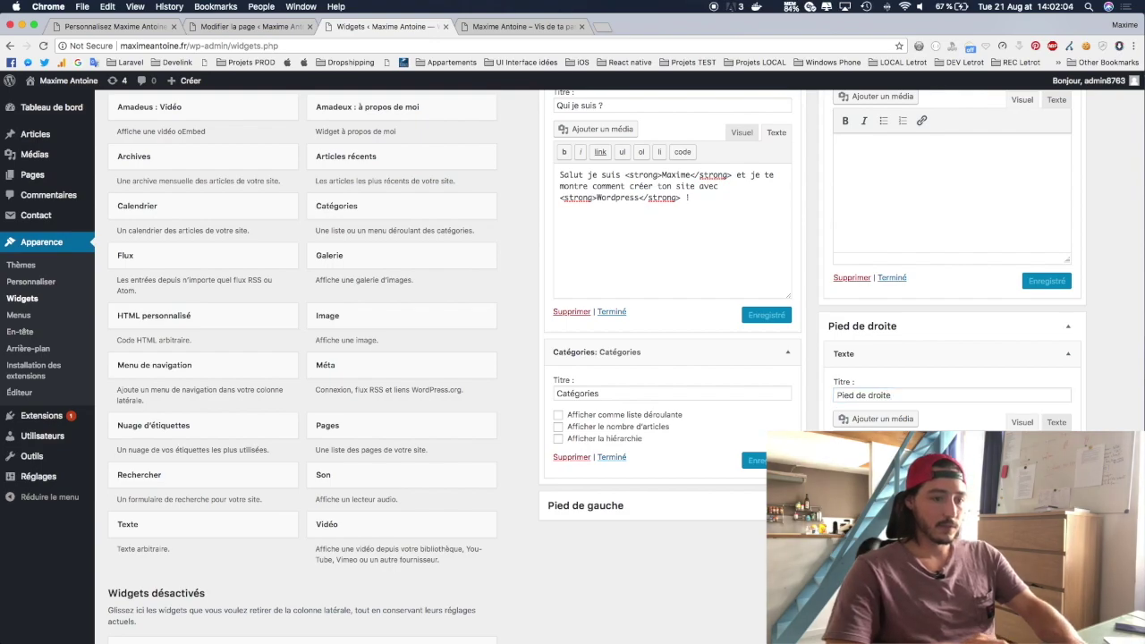
# Step: Reload the live site to see the new footer widget headings, then return to Widgets
pyautogui.click(524, 26)
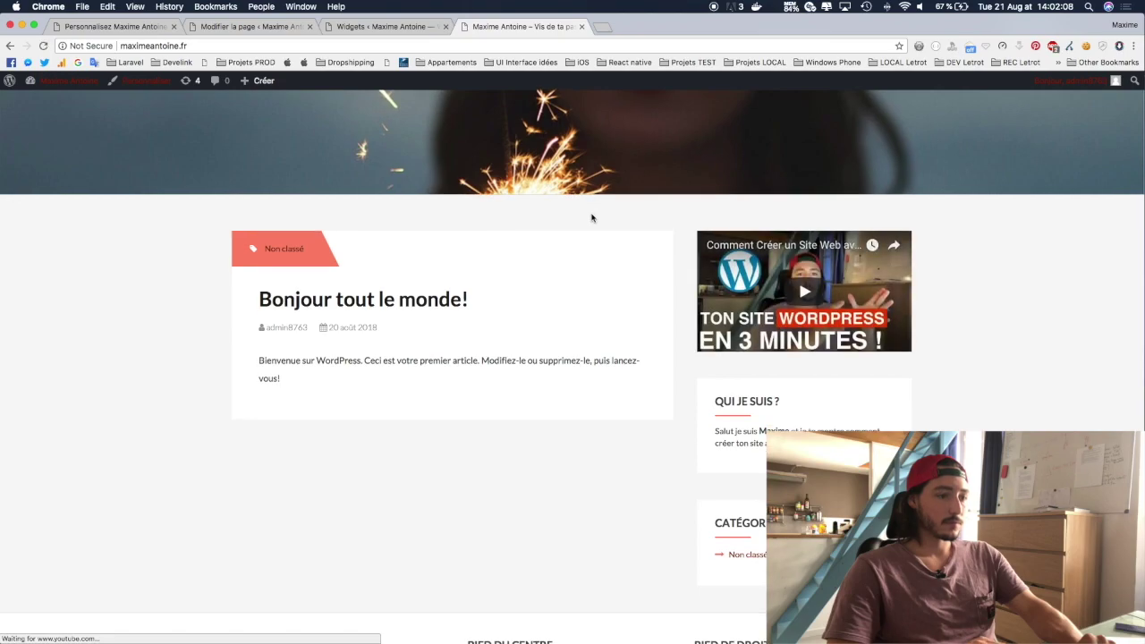
pyautogui.scroll(-5, 590, 217)
pyautogui.press('super+r')
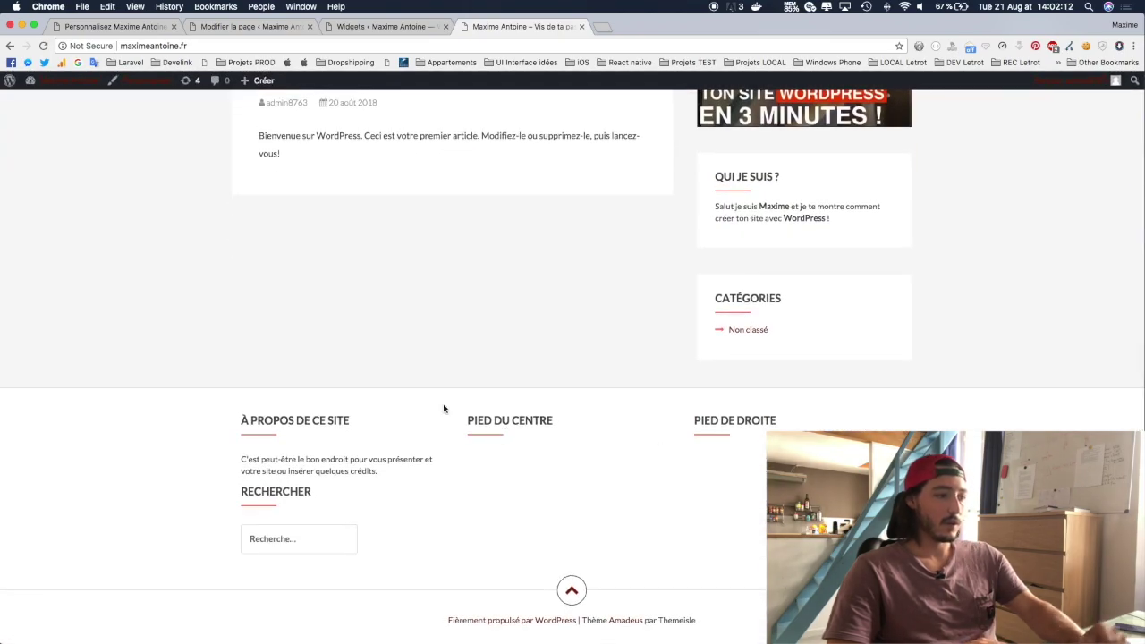
pyautogui.click(371, 26)
pyautogui.scroll(4, 565, 276)
# Step: Expand the Pied de gauche footer area
pyautogui.scroll(-5, 565, 279)
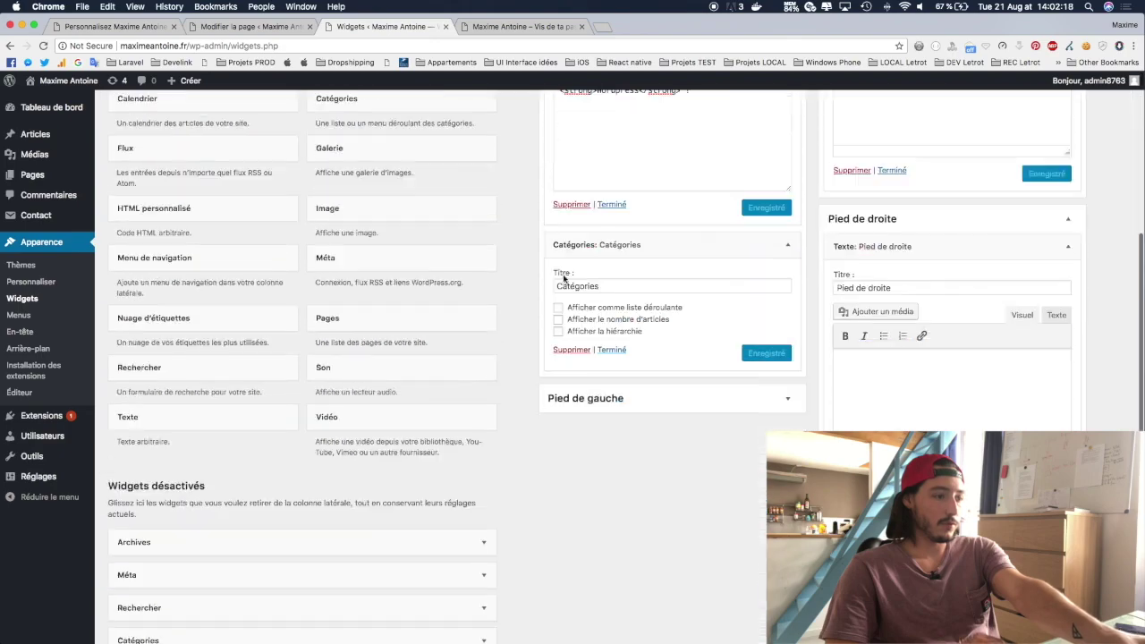
pyautogui.scroll(-2, 565, 275)
pyautogui.click(658, 316)
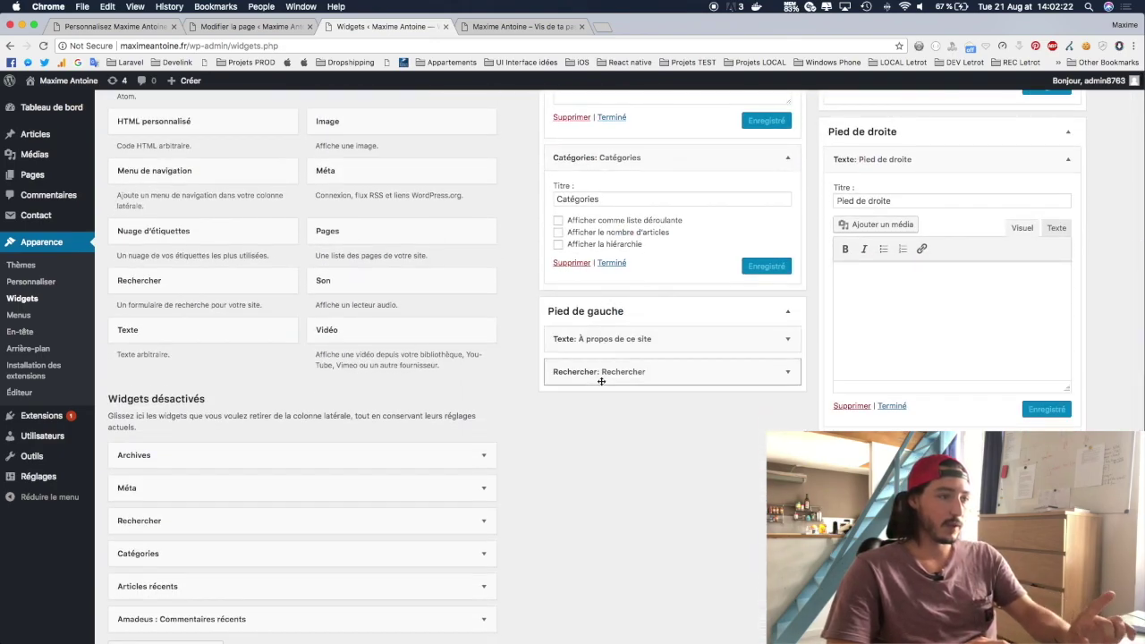
pyautogui.scroll(9, 602, 381)
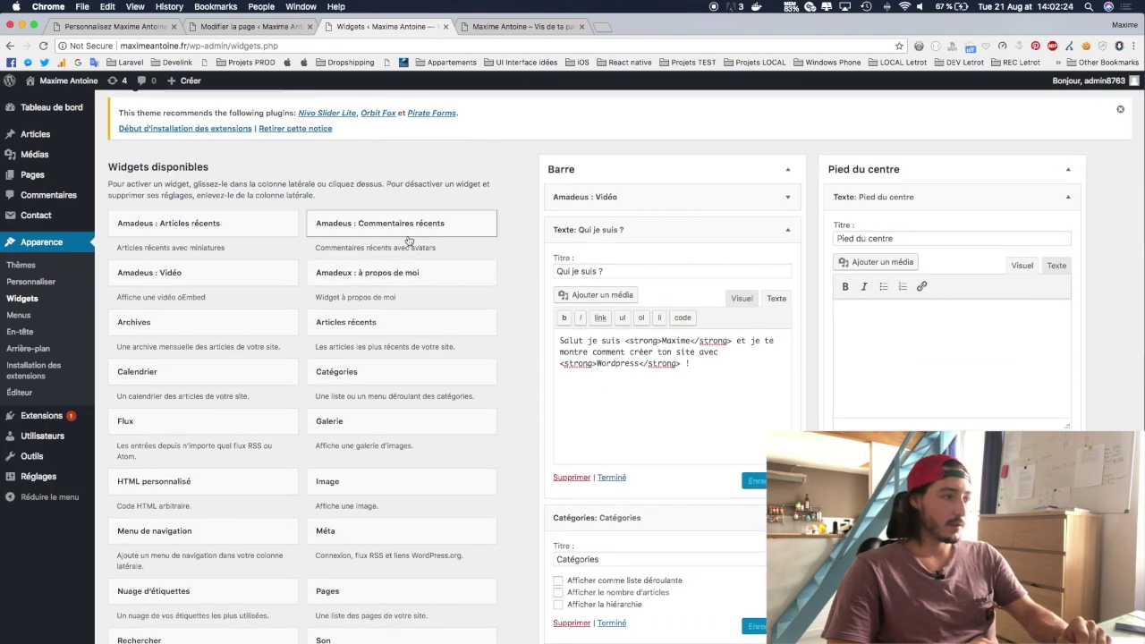
pyautogui.scroll(-6, 409, 242)
pyautogui.scroll(2, 409, 241)
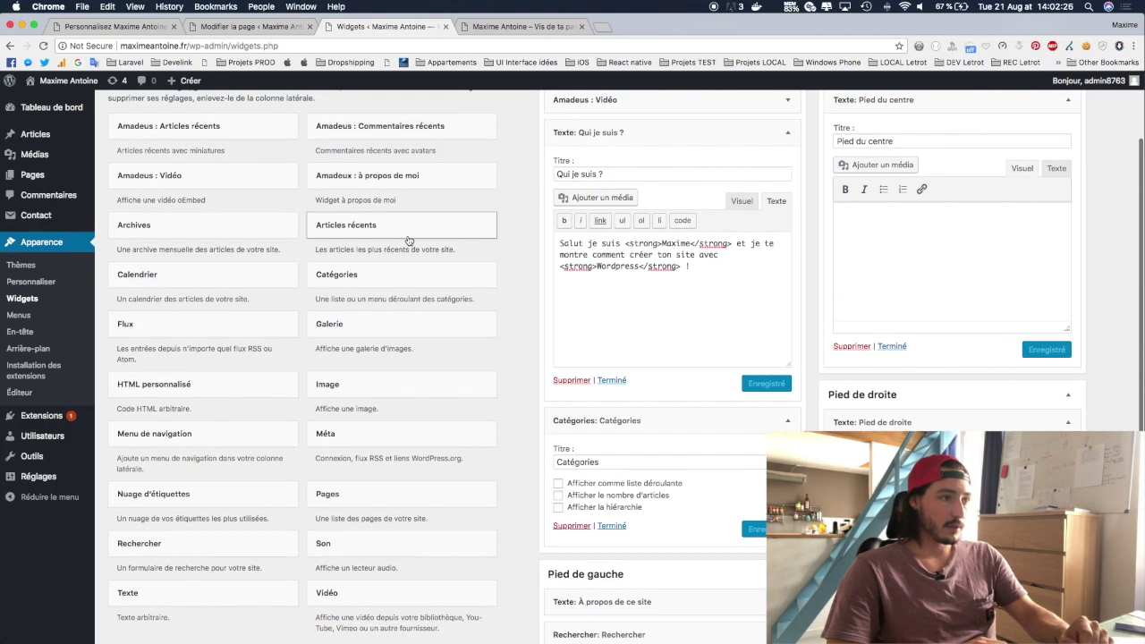
pyautogui.scroll(-3, 356, 359)
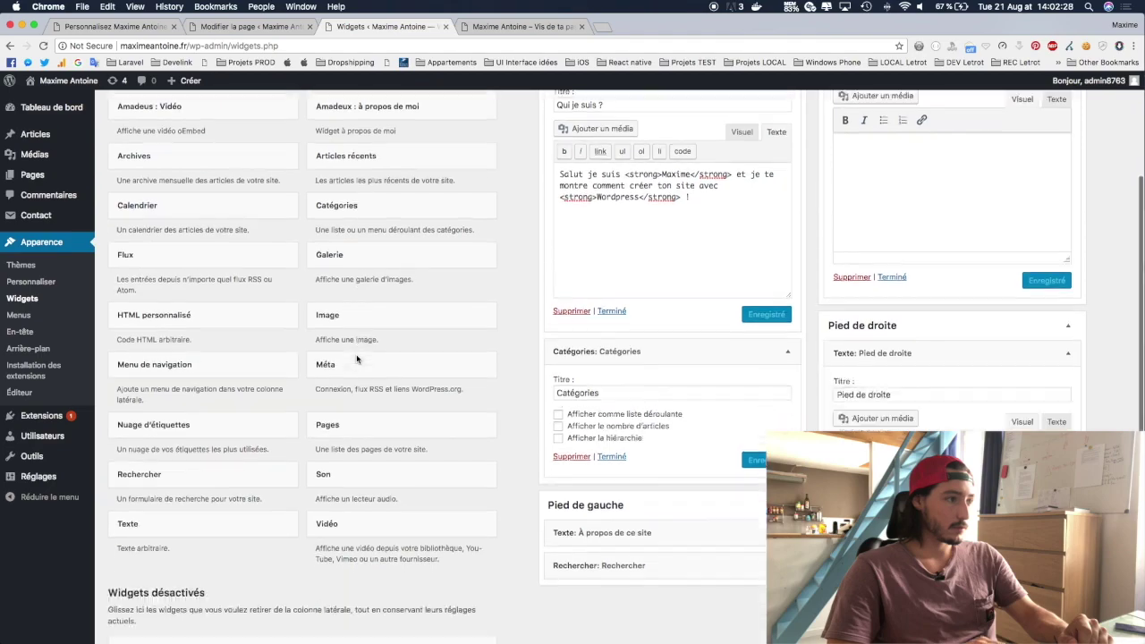
pyautogui.scroll(2, 356, 359)
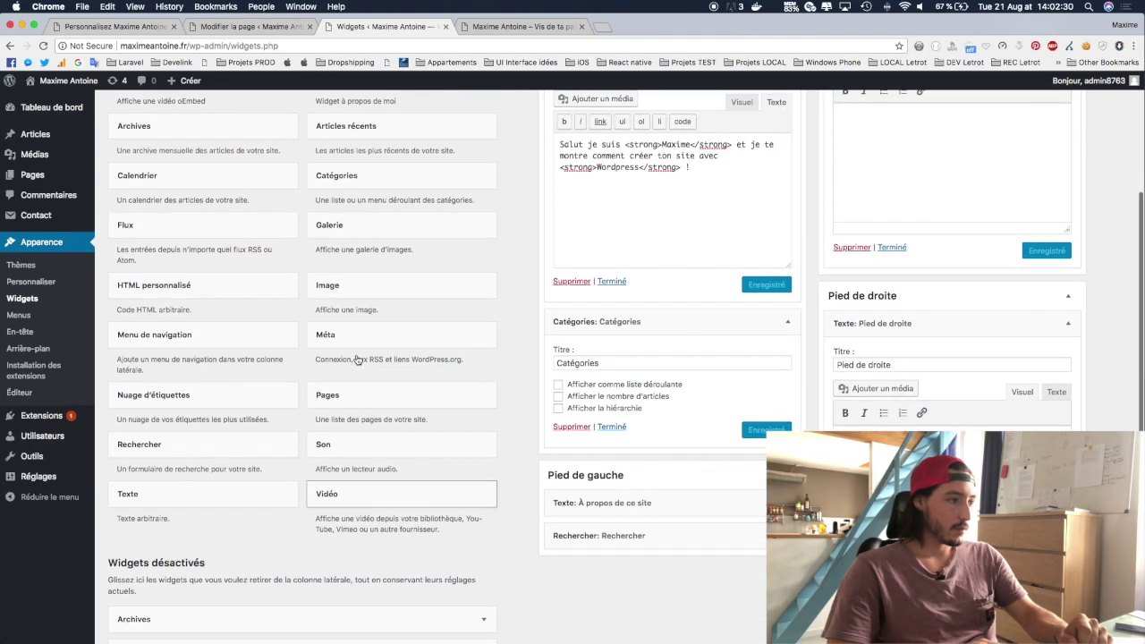
pyautogui.scroll(-3, 339, 439)
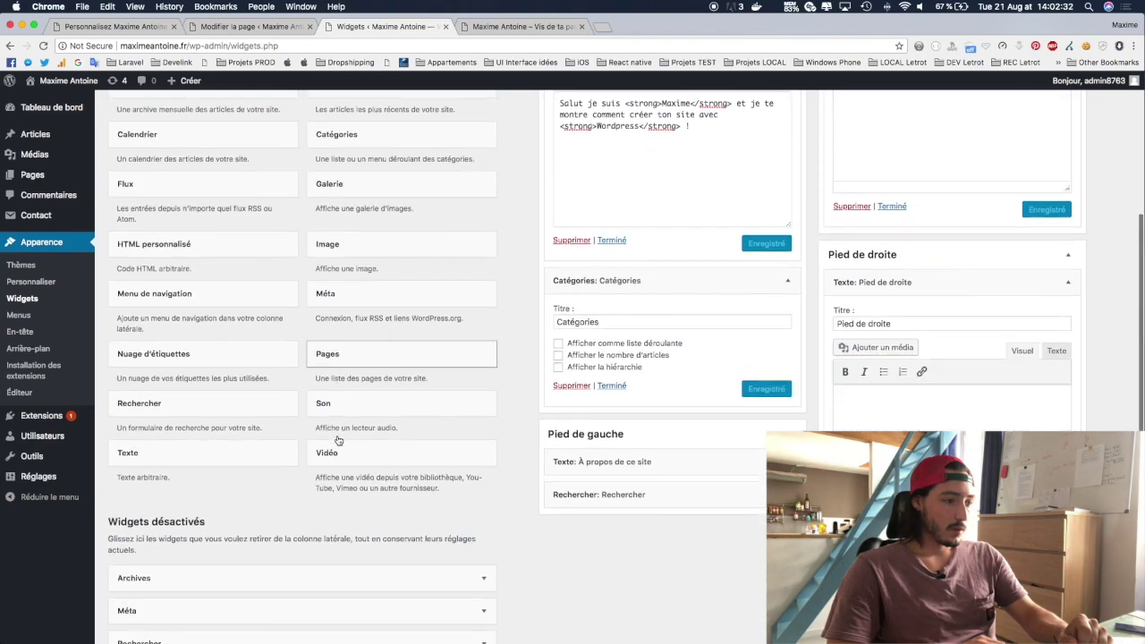
# Step: Add a Pages widget to Pied de gauche, sorted by page title and titled 'Mes pages'
pyautogui.moveTo(340, 325); pyautogui.dragTo(662, 434)
pyautogui.click(559, 467)
pyautogui.write('Contactez moi')
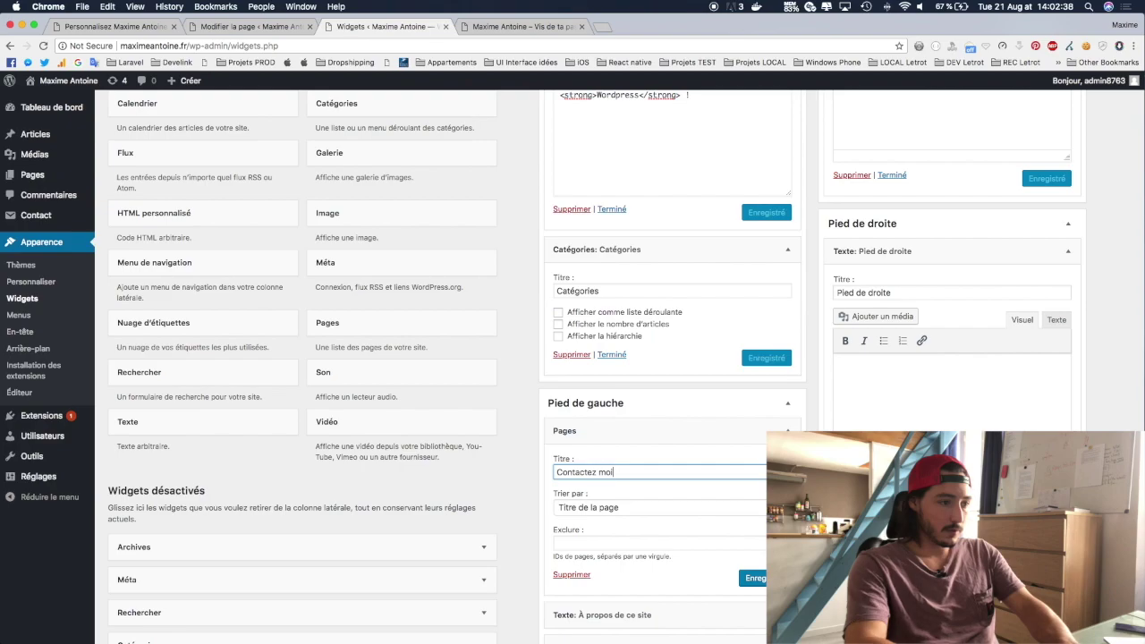
pyautogui.click(596, 506)
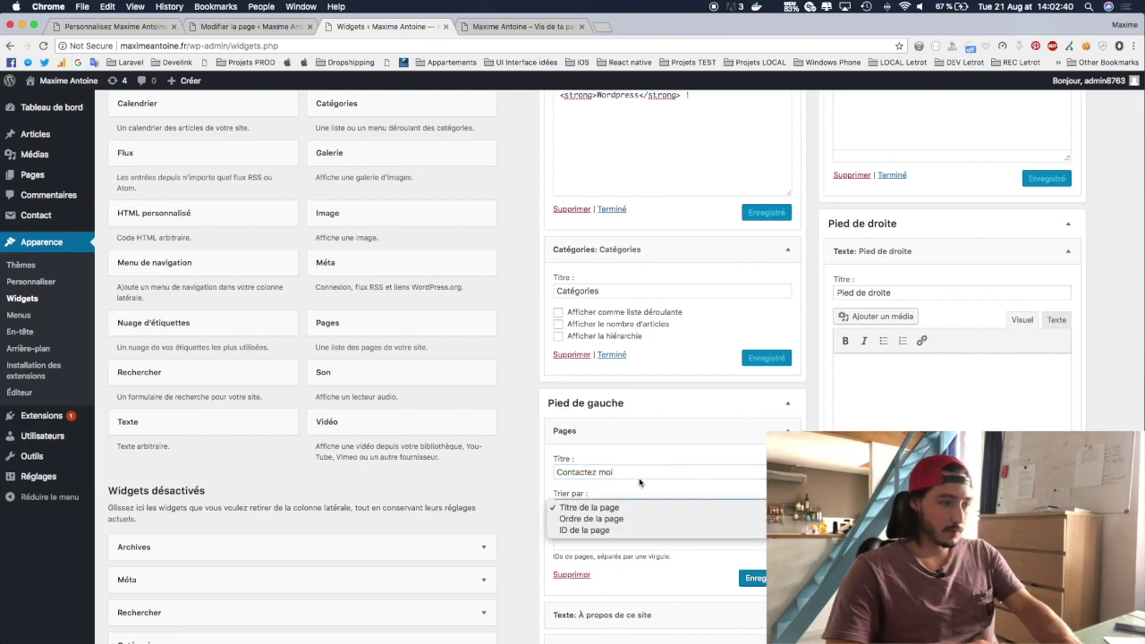
pyautogui.click(634, 491)
pyautogui.click(622, 472)
pyautogui.press('super+a')
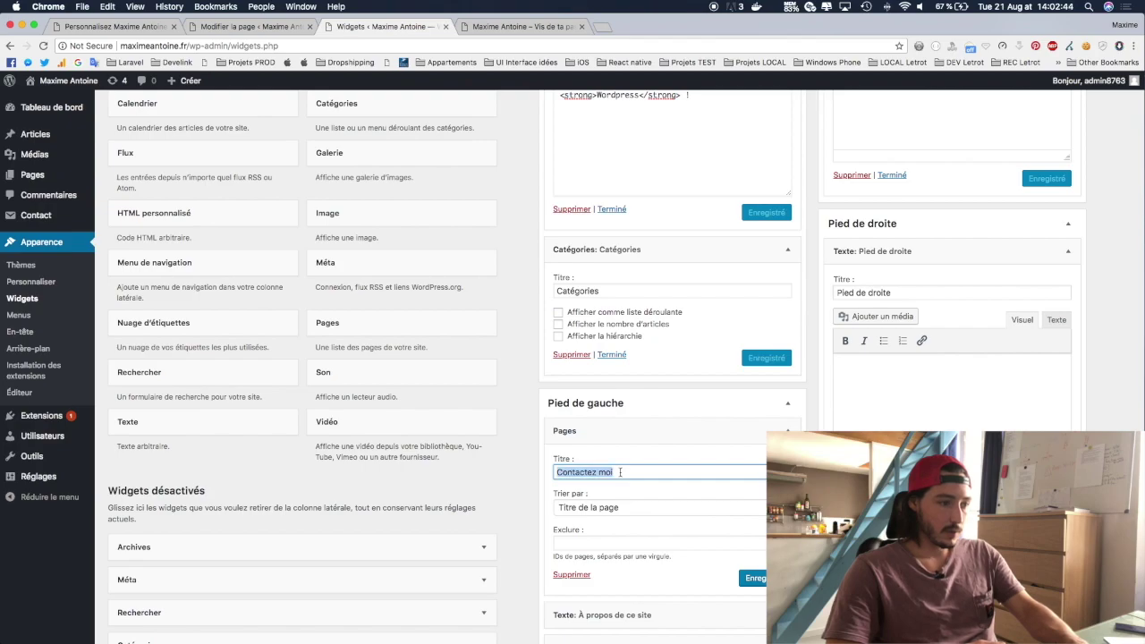
pyautogui.write('Mes')
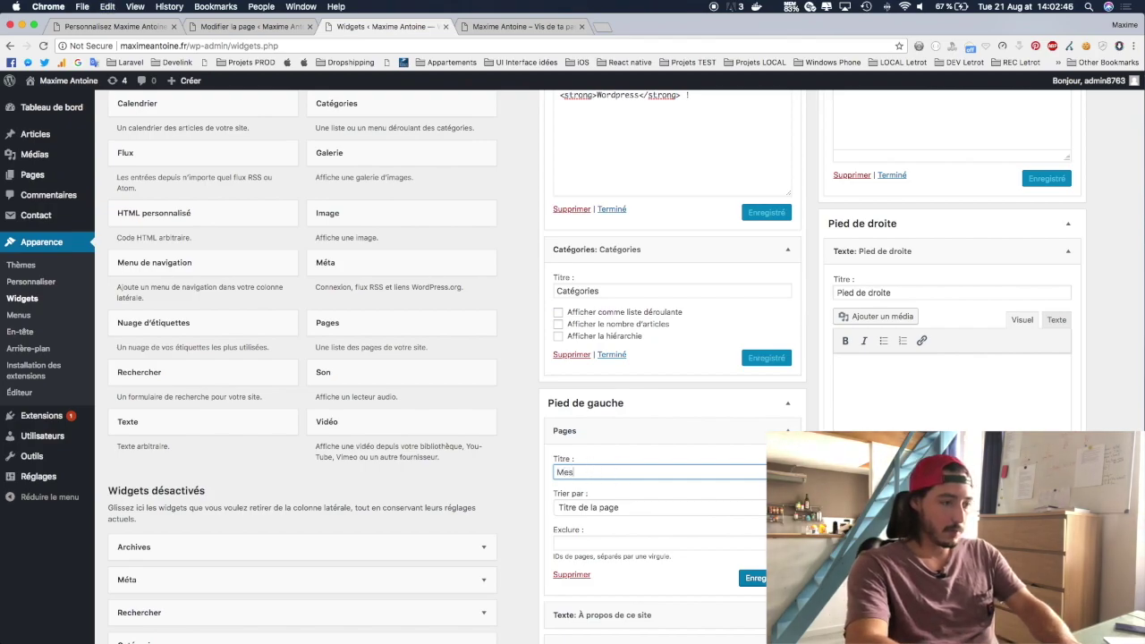
pyautogui.write(' pages')
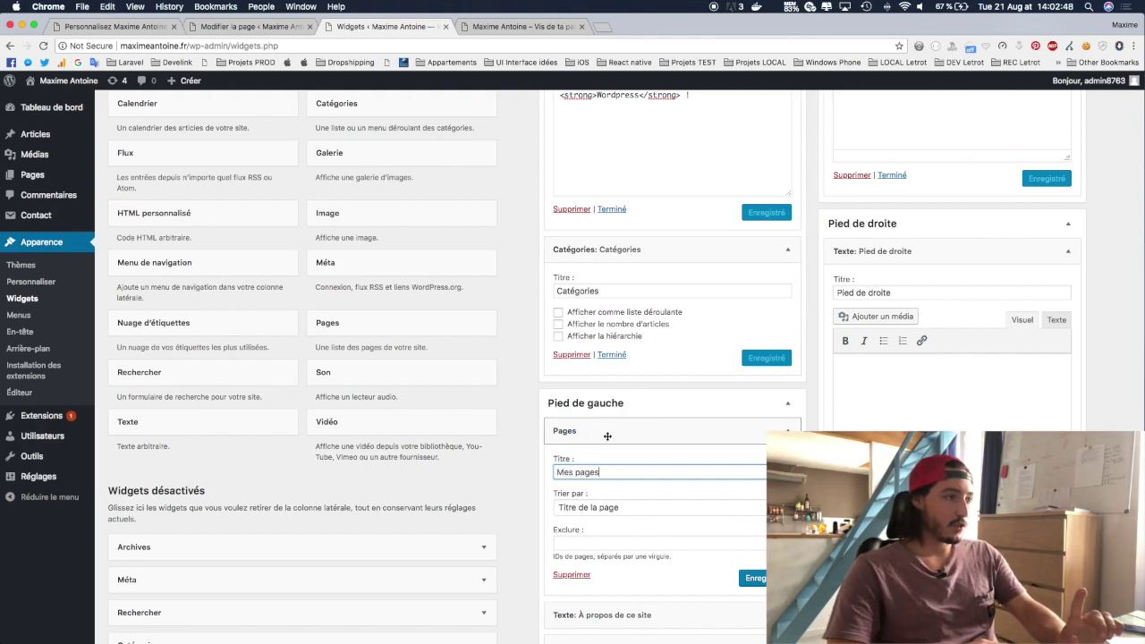
# Step: Save the Mes pages widget and reload the live site to check the footer listing
pyautogui.scroll(5, 412, 429)
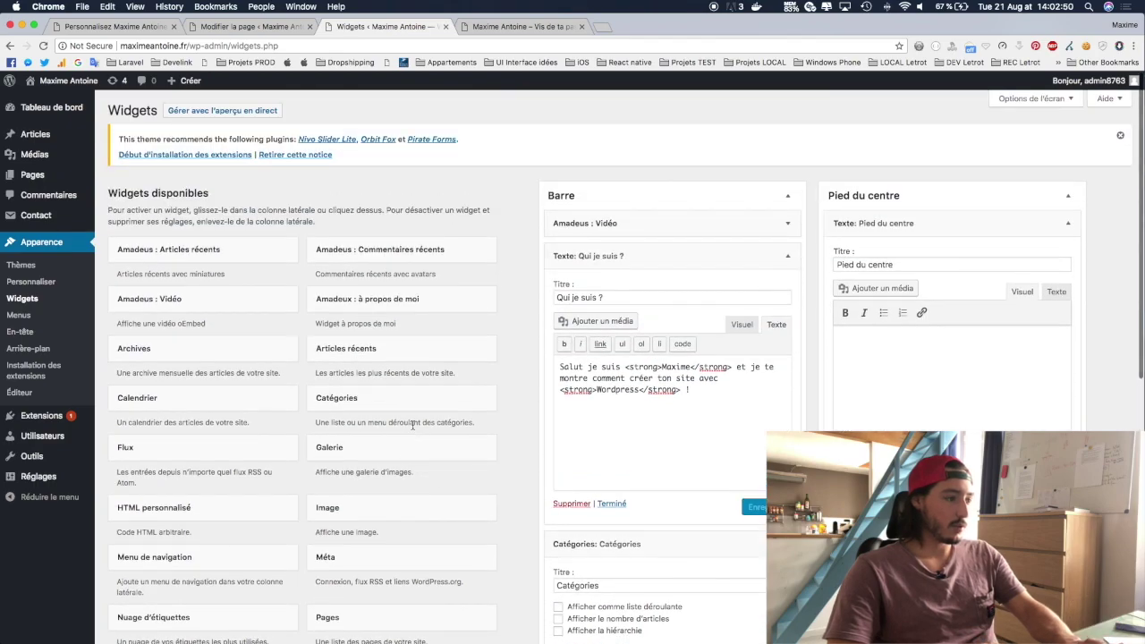
pyautogui.scroll(-5, 412, 426)
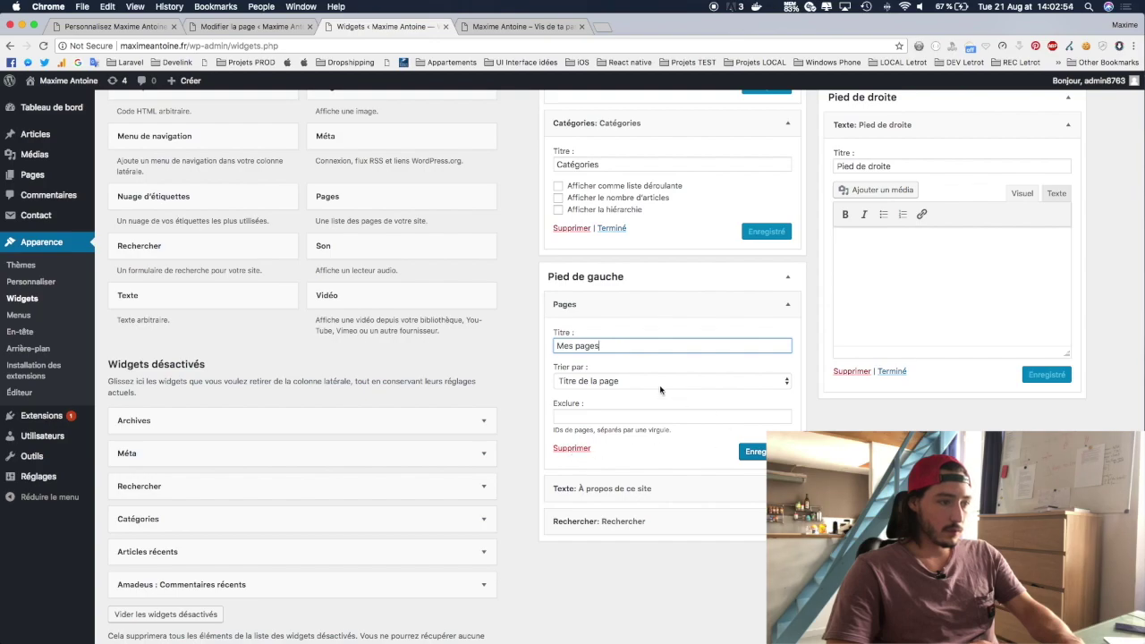
pyautogui.click(756, 453)
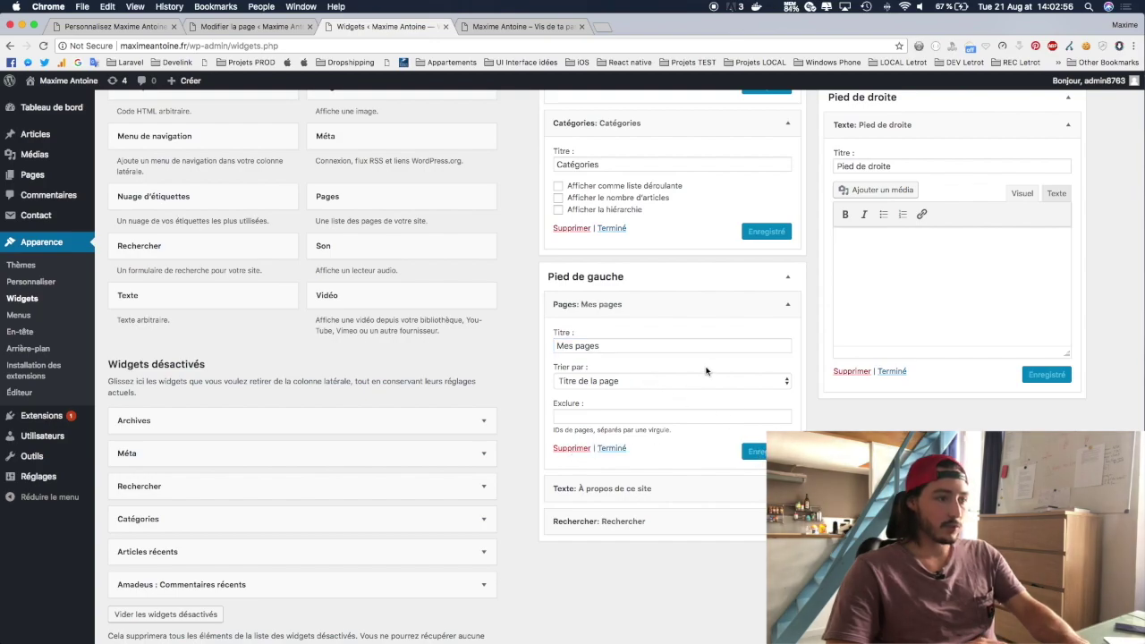
pyautogui.click(458, 27)
pyautogui.press('super+r')
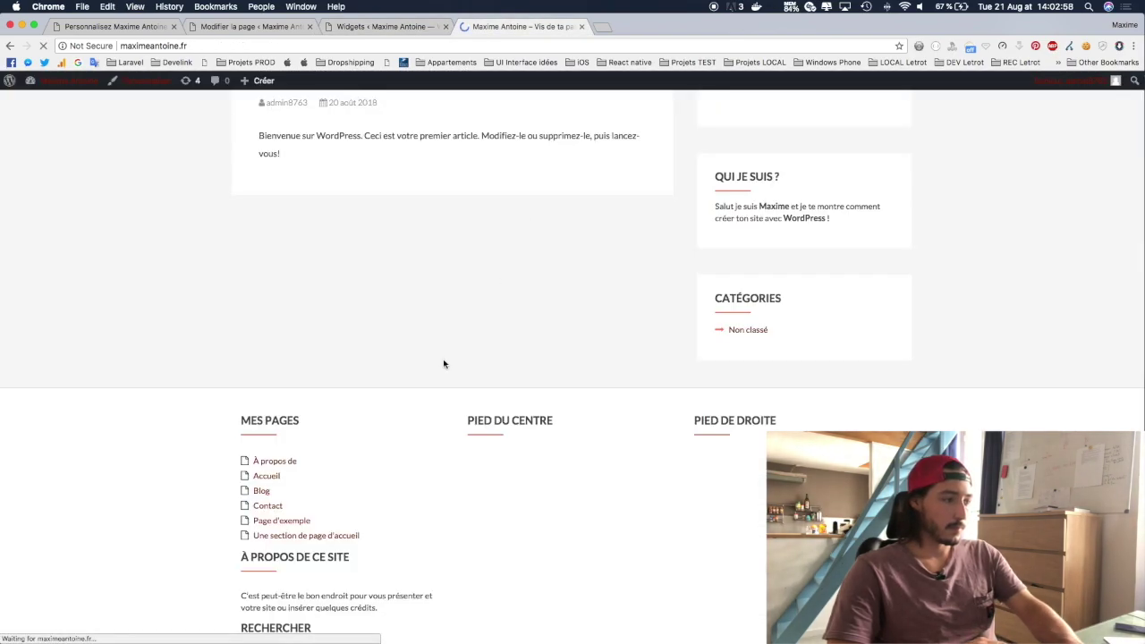
pyautogui.scroll(-2, 435, 387)
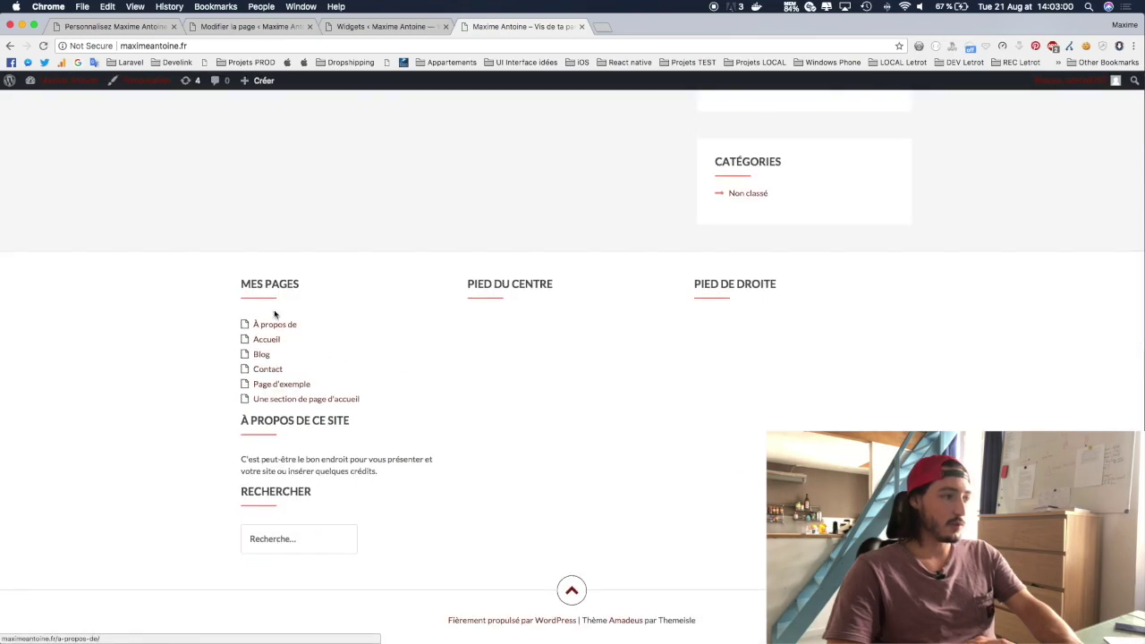
pyautogui.click(401, 27)
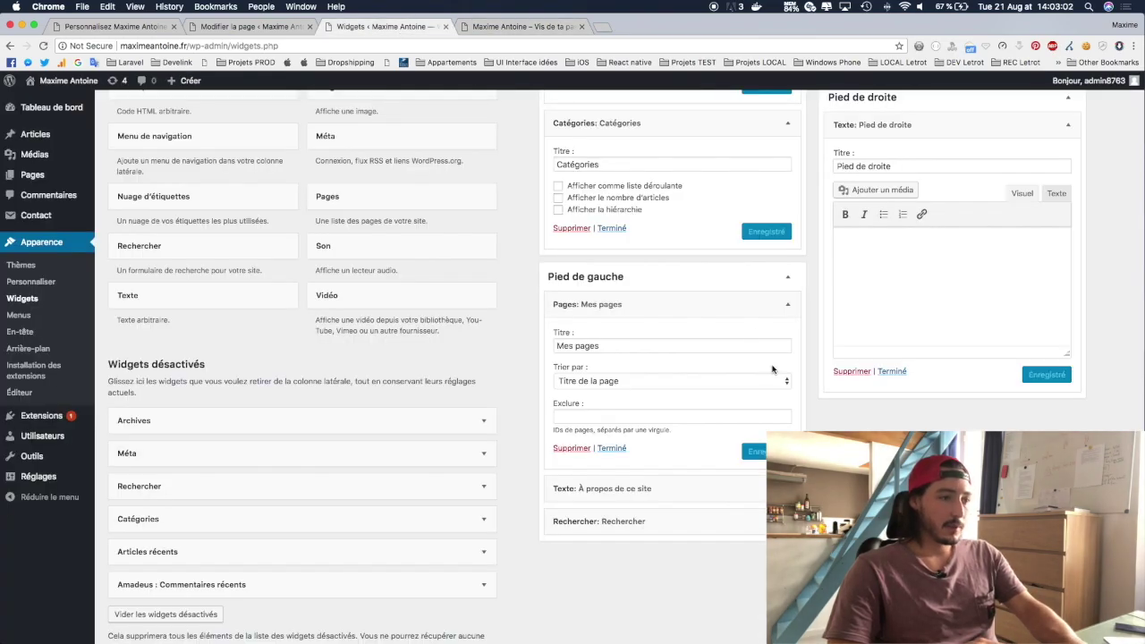
# Step: Delete the Mes pages widget and drag a Rechercher widget into Pied de gauche
pyautogui.click(569, 449)
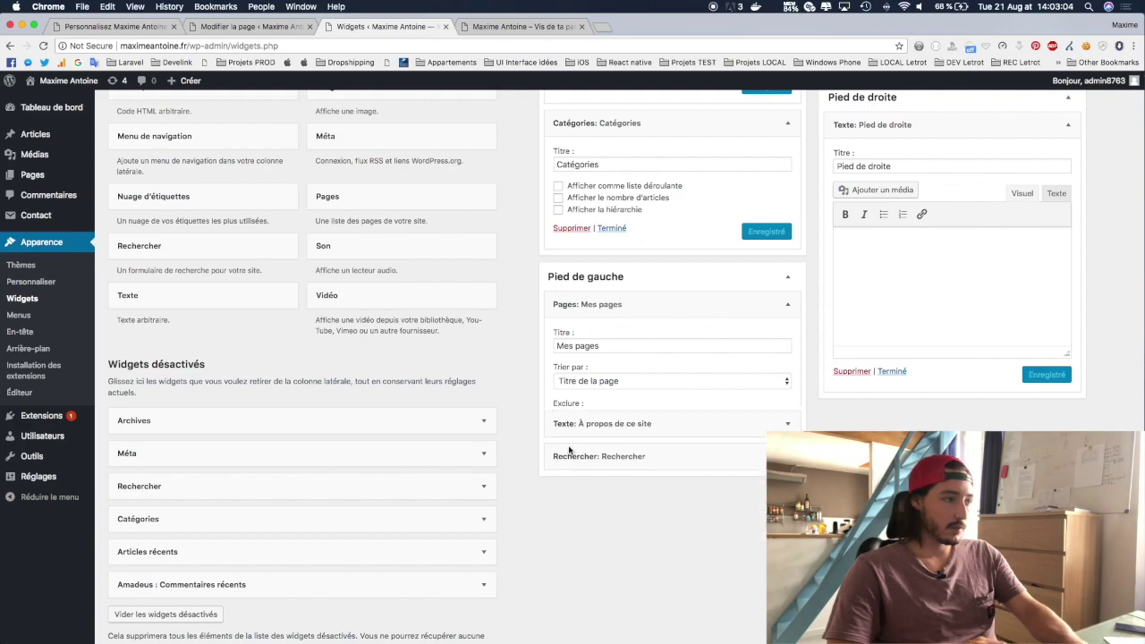
pyautogui.scroll(4, 357, 300)
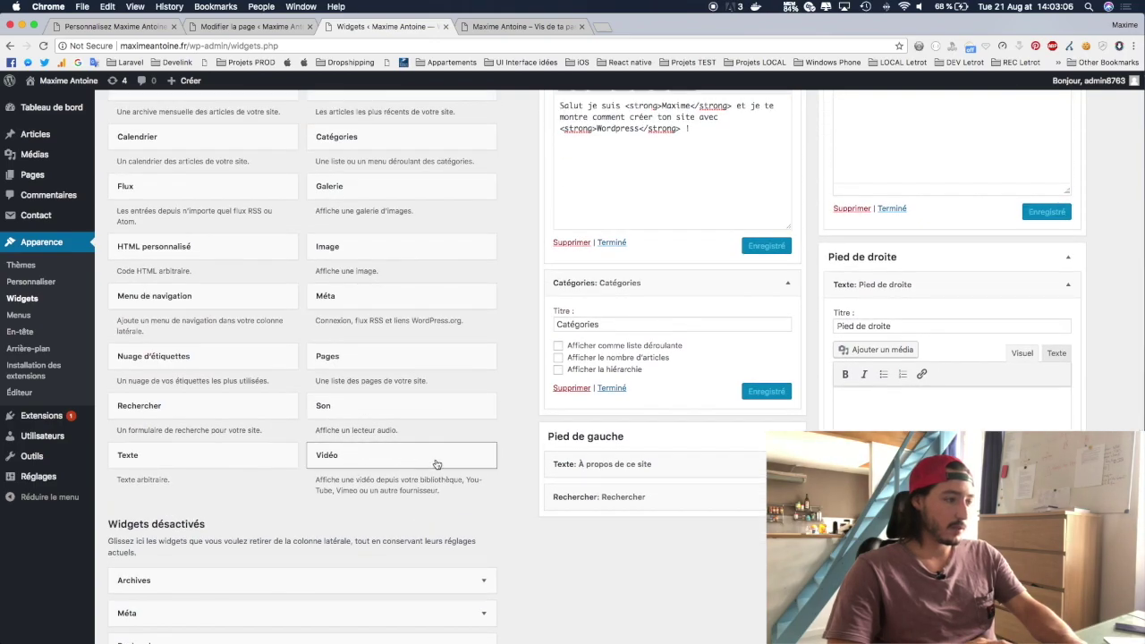
pyautogui.scroll(5, 382, 469)
pyautogui.scroll(-4, 421, 504)
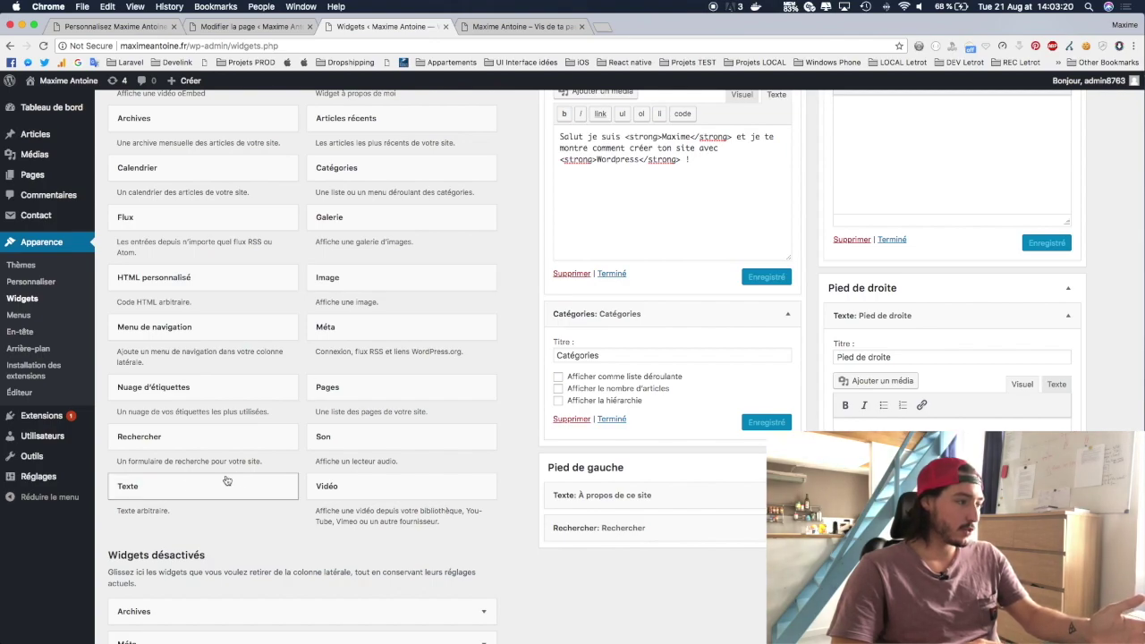
pyautogui.moveTo(216, 446); pyautogui.dragTo(704, 560)
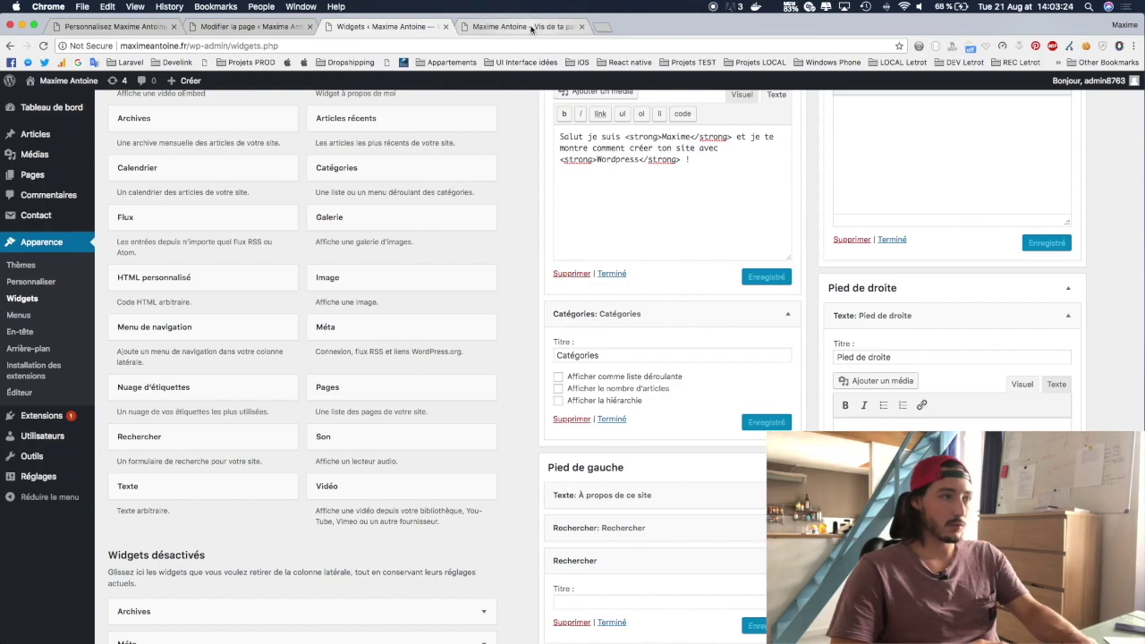
# Step: Try the two footer search boxes on the live site, then delete the extra Rechercher widget
pyautogui.click(531, 27)
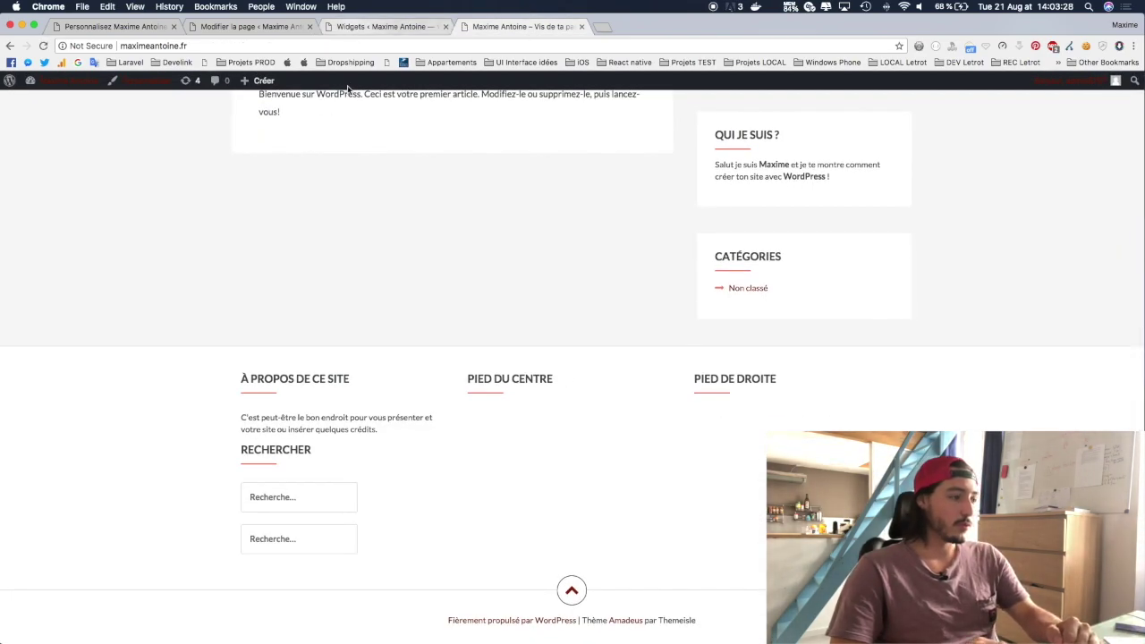
pyautogui.click(299, 503)
pyautogui.click(299, 539)
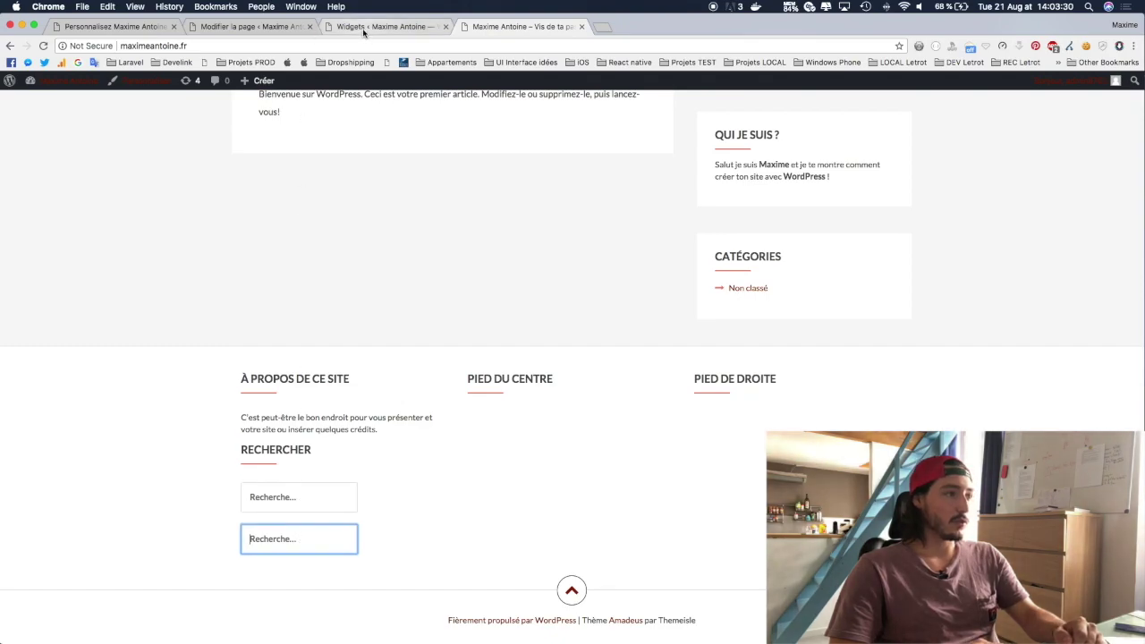
pyautogui.click(385, 27)
pyautogui.click(571, 623)
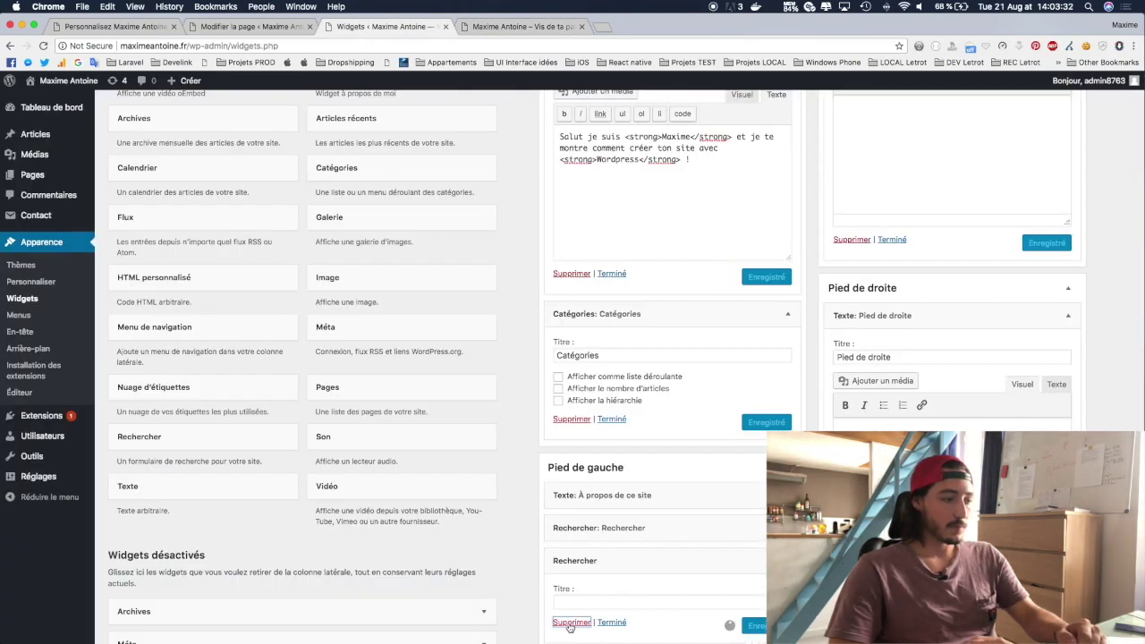
pyautogui.scroll(-5, 546, 478)
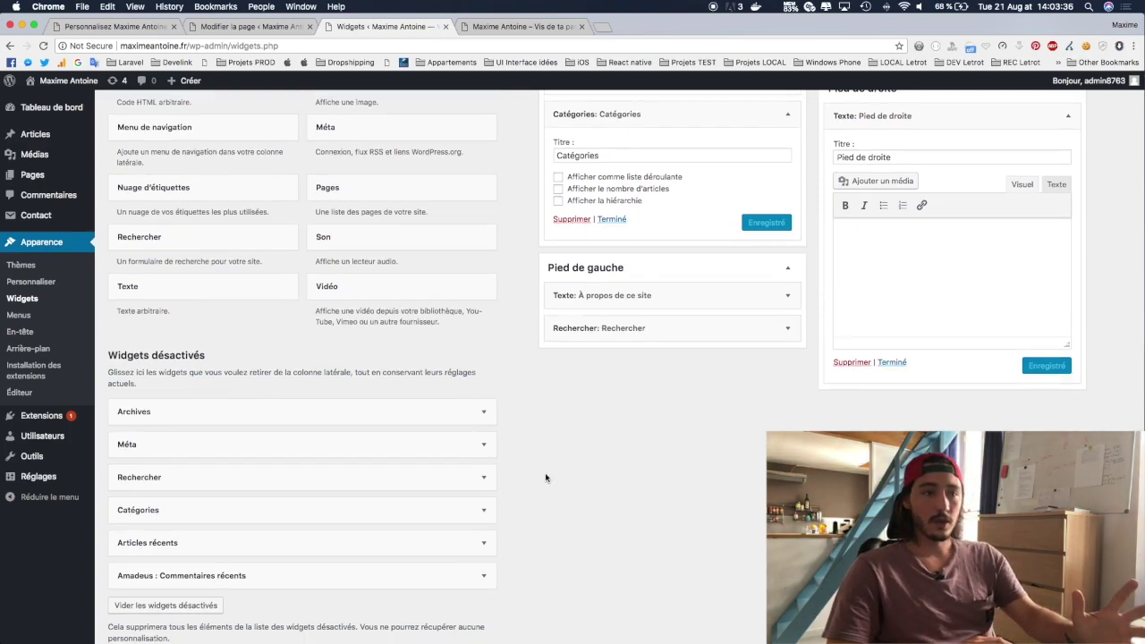
pyautogui.scroll(10, 672, 415)
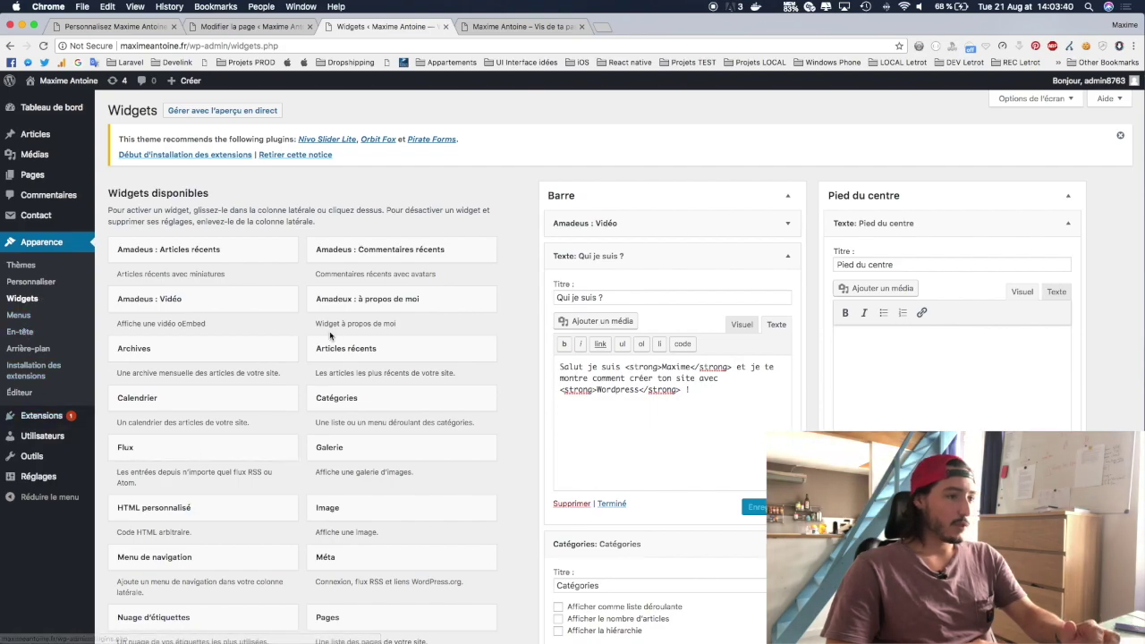
# Step: View the live site footer showing À propos de ce site and one search box
pyautogui.click(511, 29)
pyautogui.click(620, 326)
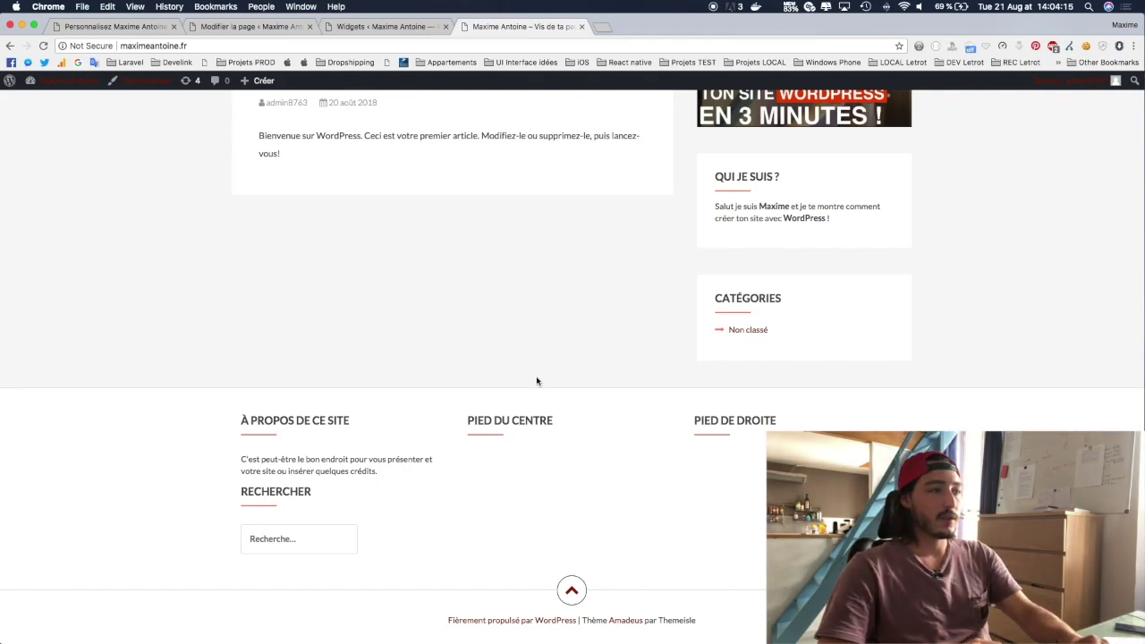
pyautogui.scroll(5, 537, 381)
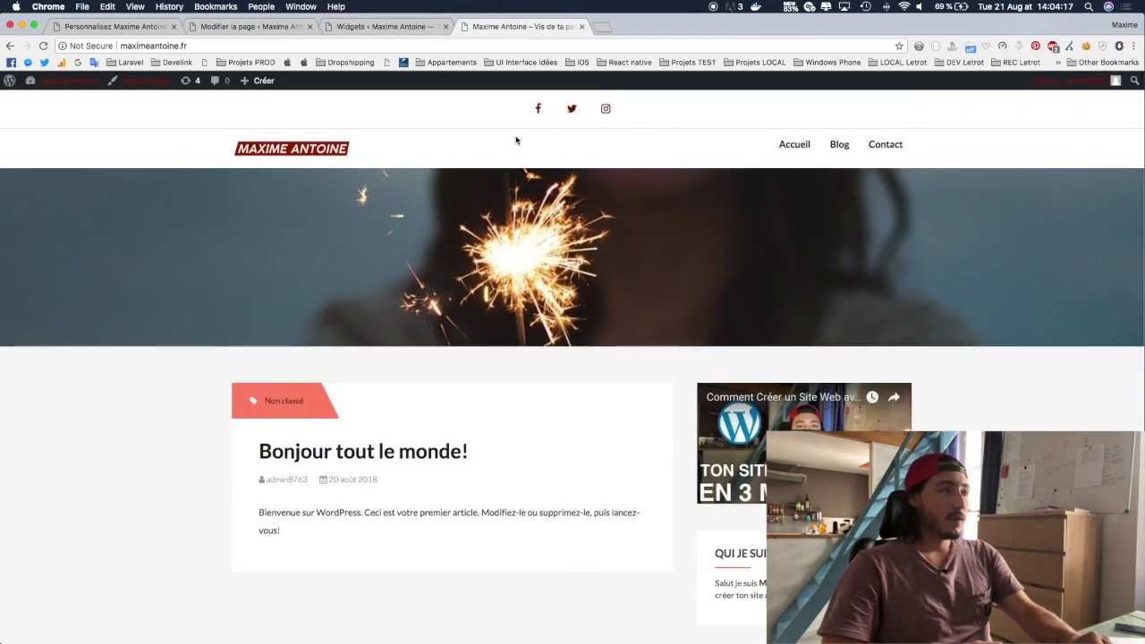
pyautogui.scroll(-2, 515, 140)
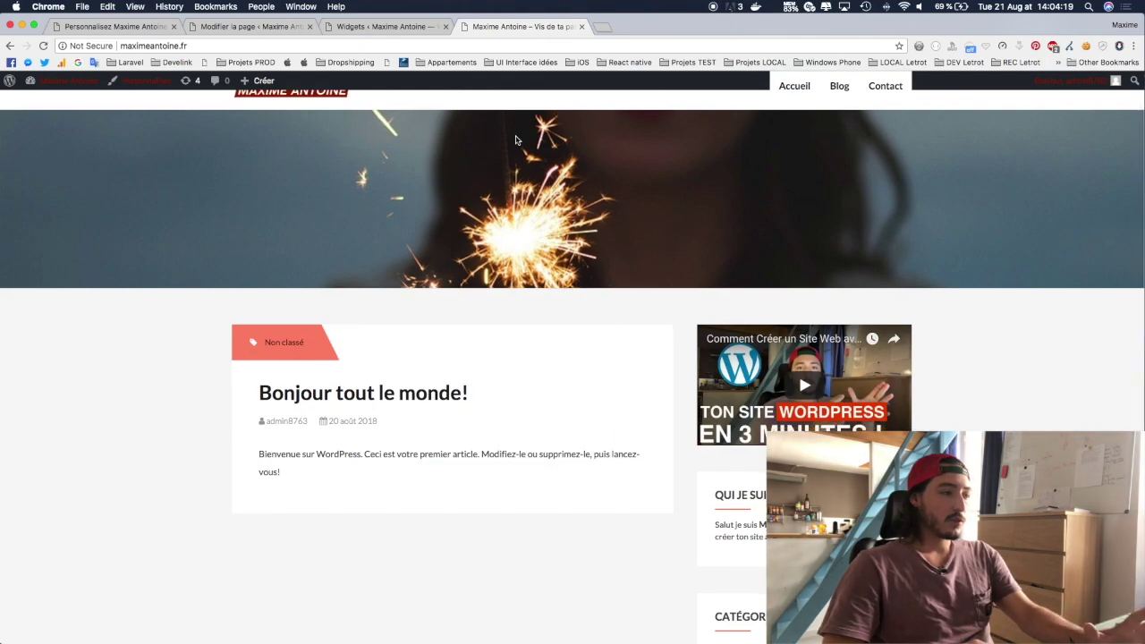
pyautogui.scroll(-2, 515, 140)
pyautogui.scroll(4, 524, 140)
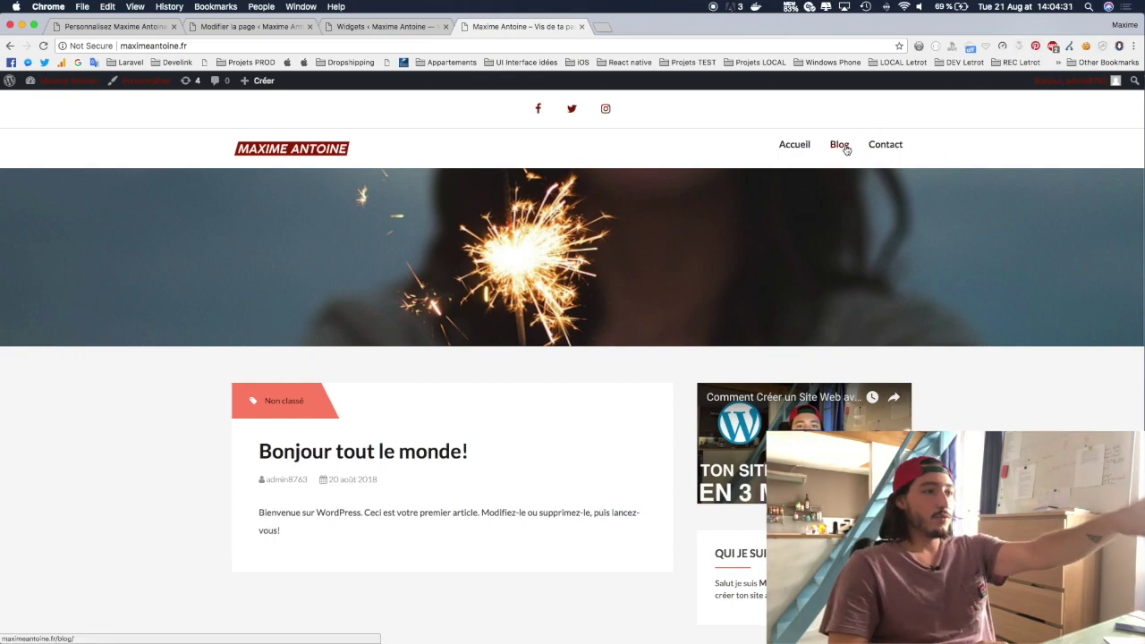
pyautogui.scroll(-5, 846, 149)
pyautogui.scroll(5, 846, 148)
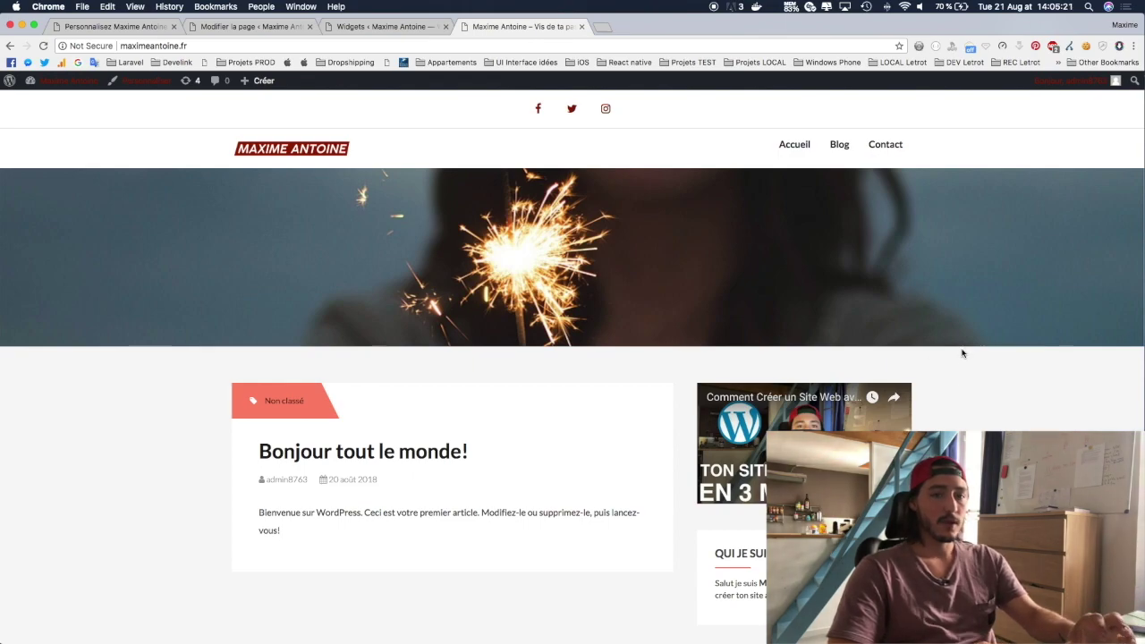
pyautogui.scroll(-3, 962, 375)
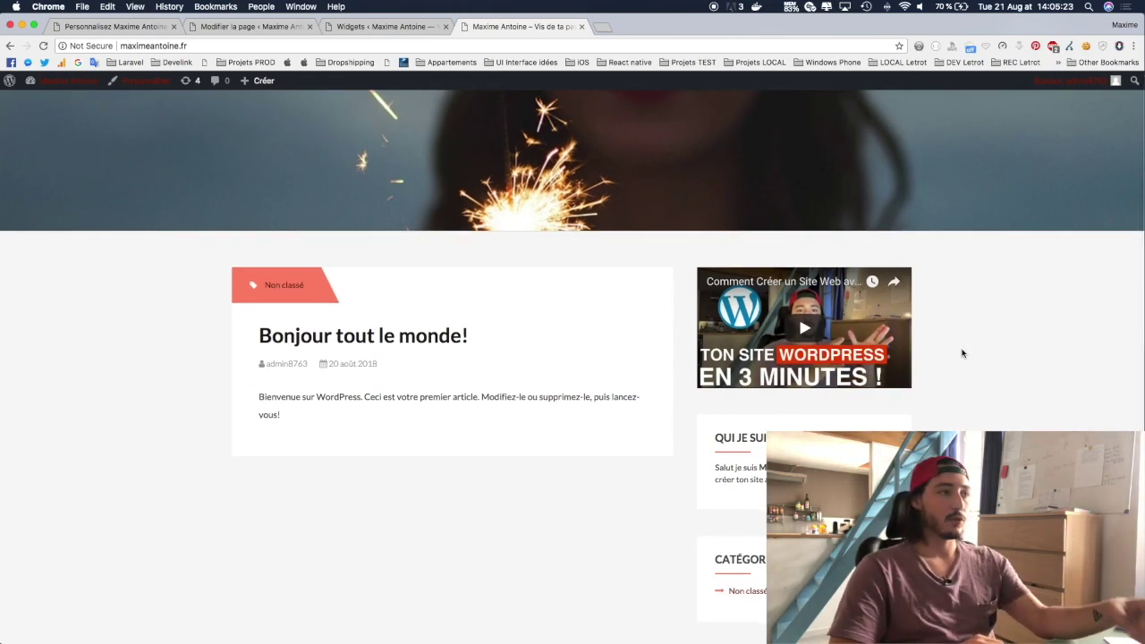
pyautogui.scroll(3, 963, 354)
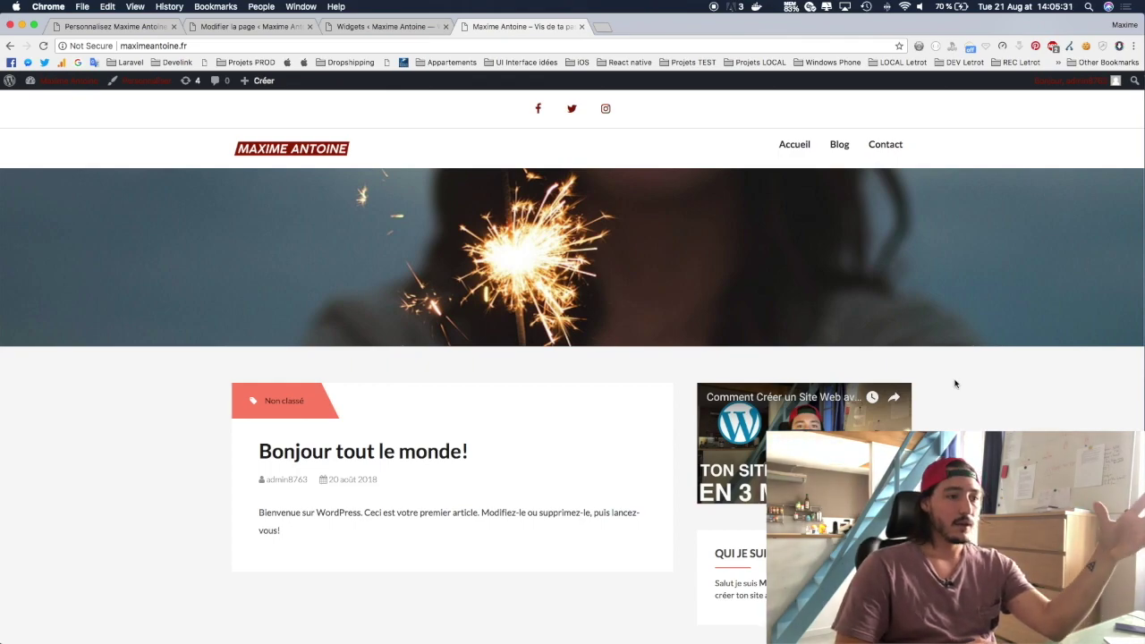
pyautogui.scroll(-3, 955, 384)
pyautogui.scroll(3, 955, 384)
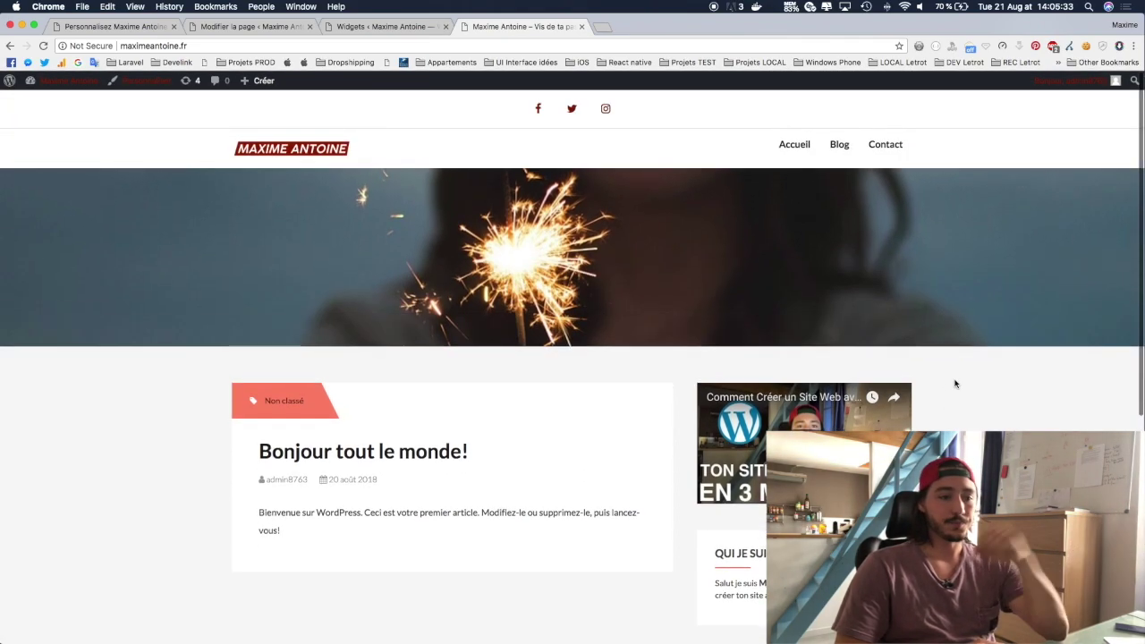